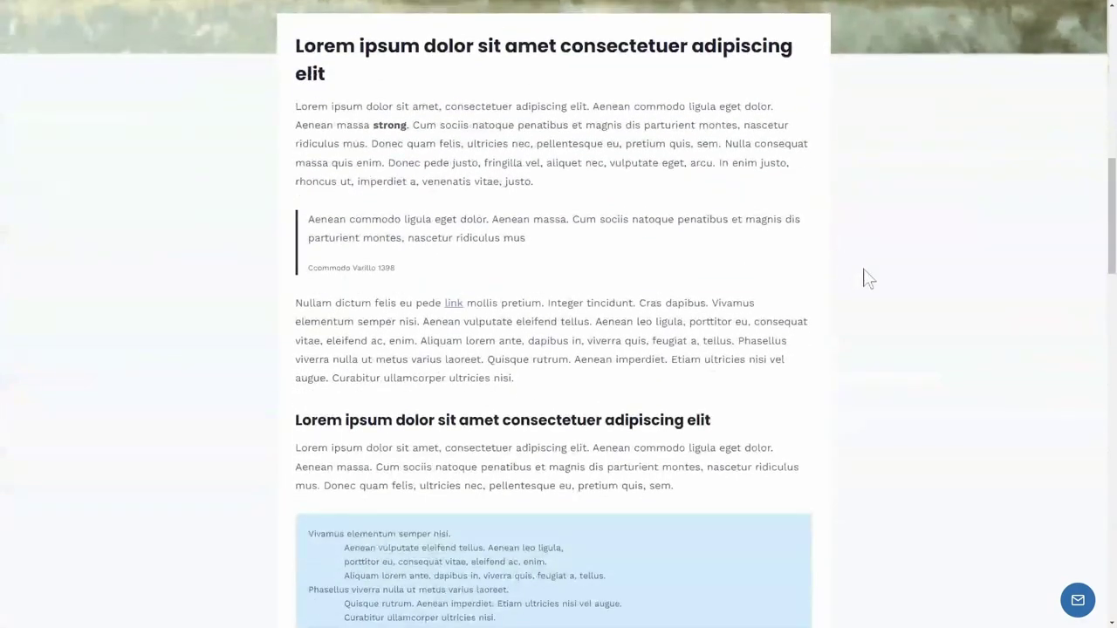
- Look through the Skatedogz demo post on the Ollie trick and open the site's Kontakt page
{"action": "scroll", "coordinate": [864, 277], "scroll_direction": "down", "scroll_amount": 9}
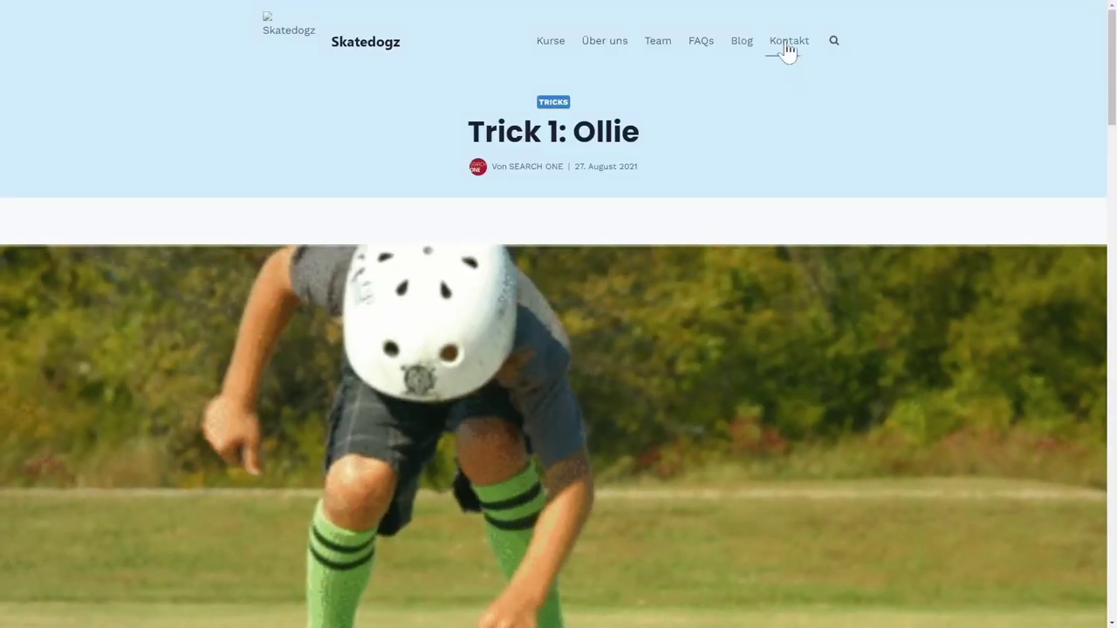
{"action": "left_click", "coordinate": [787, 42]}
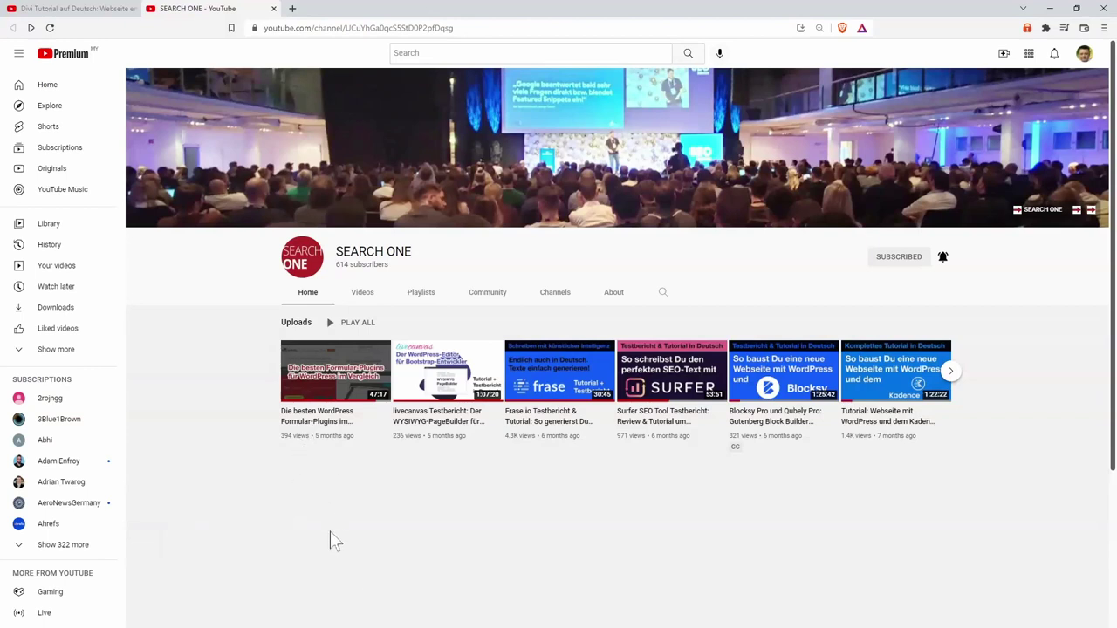
- Switch to the Divi tutorial video on YouTube and examine its description, publication date and comments
{"action": "key", "text": "ctrl+shift+Tab"}
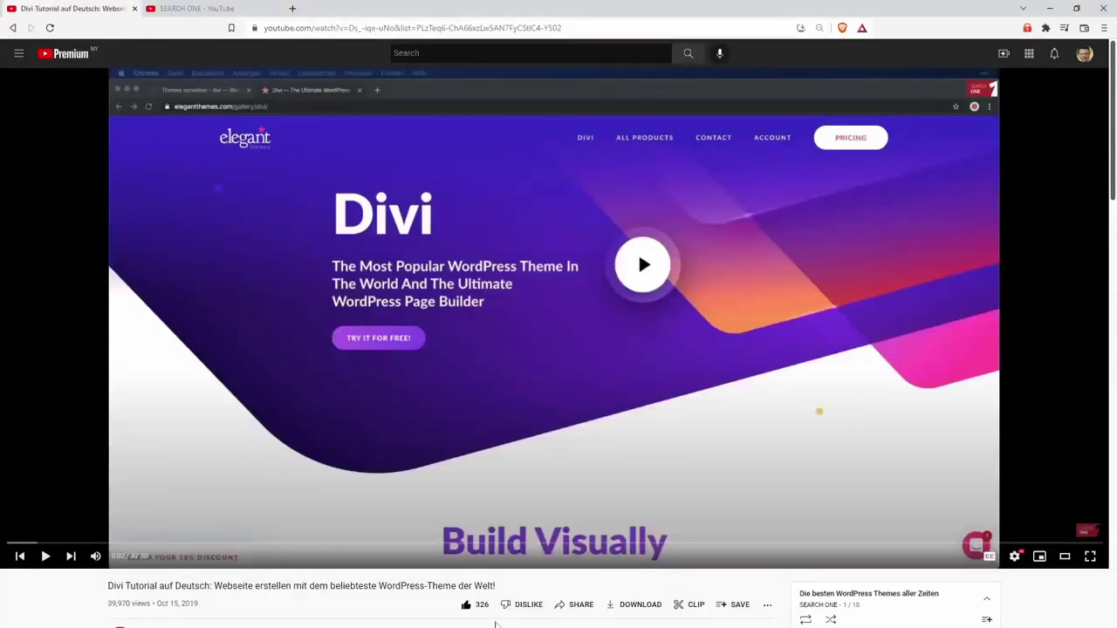
{"action": "scroll", "coordinate": [606, 536], "scroll_direction": "down", "scroll_amount": 4}
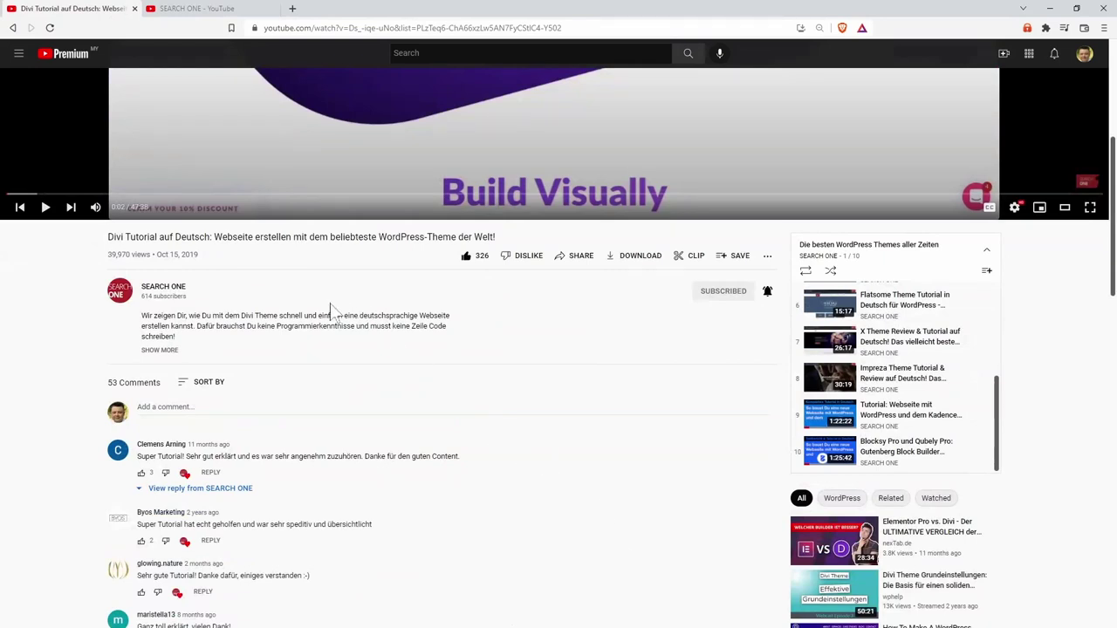
{"action": "left_click_drag", "start_coordinate": [157, 255], "coordinate": [216, 258]}
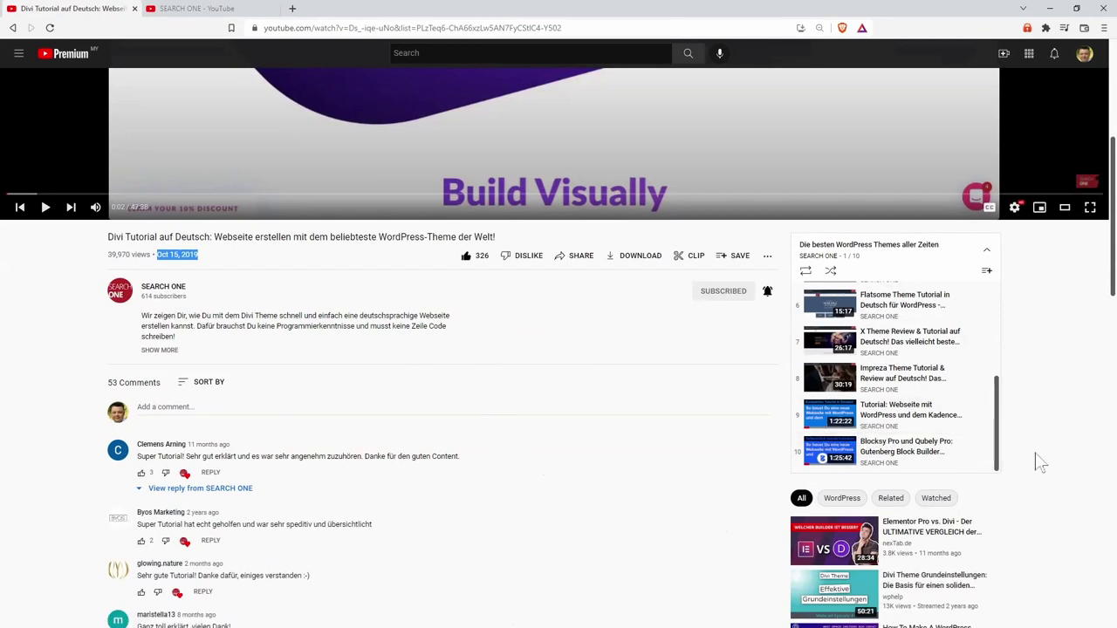
{"action": "scroll", "coordinate": [493, 511], "scroll_direction": "down", "scroll_amount": 1}
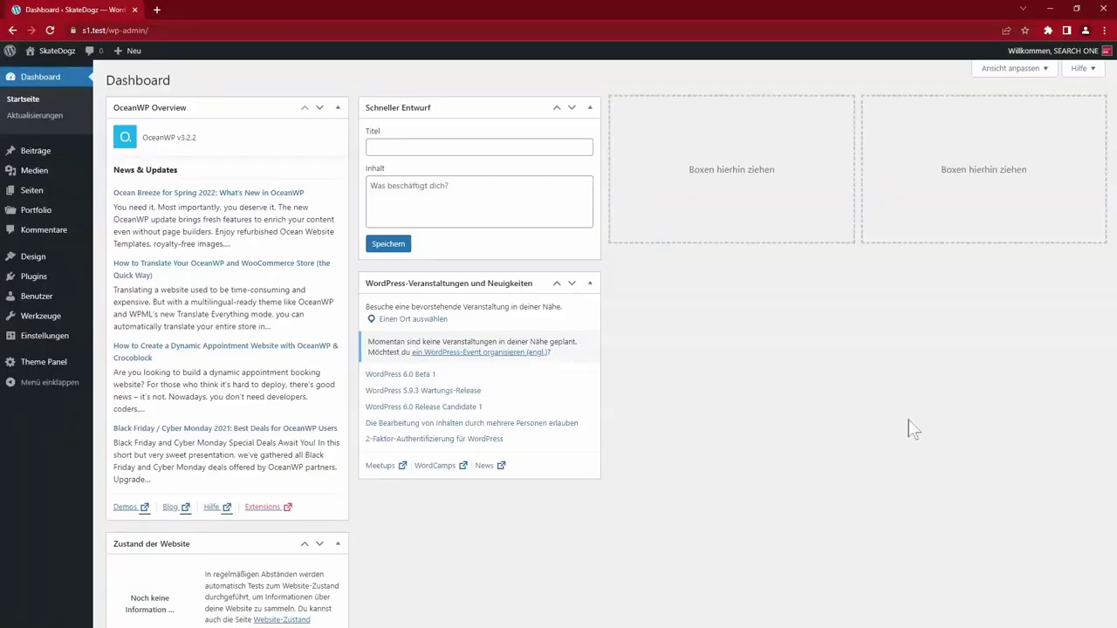
- Look over all the widgets on the SkateDogz site's WordPress dashboard
{"action": "key", "text": "ctrl+l"}
{"action": "left_click", "coordinate": [558, 266]}
{"action": "scroll", "coordinate": [746, 449], "scroll_direction": "down", "scroll_amount": 5}
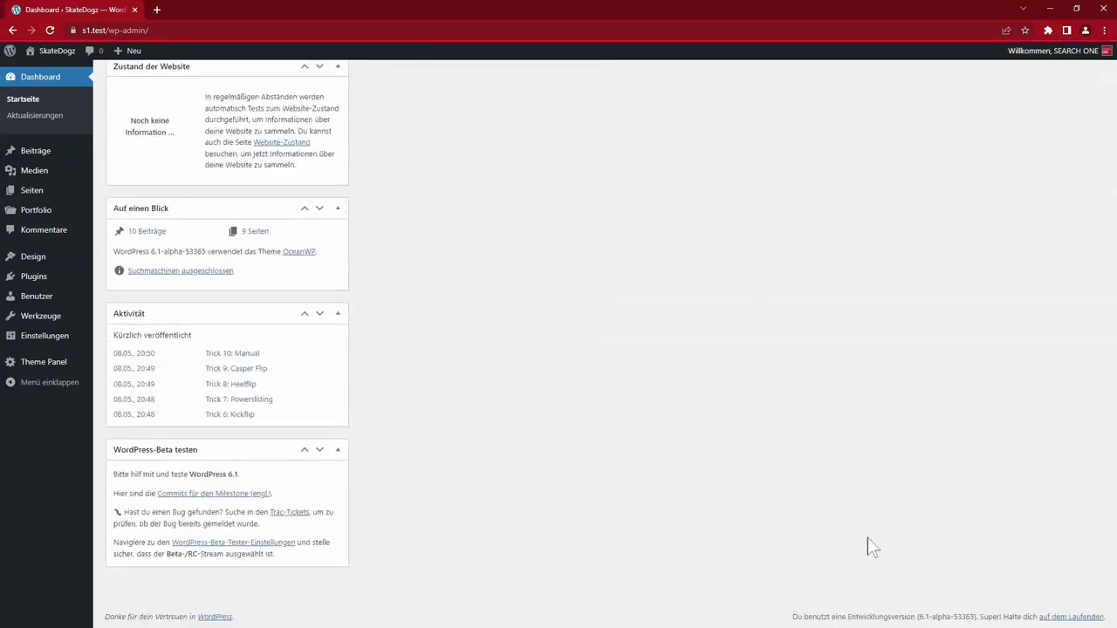
{"action": "scroll", "coordinate": [825, 475], "scroll_direction": "up", "scroll_amount": 5}
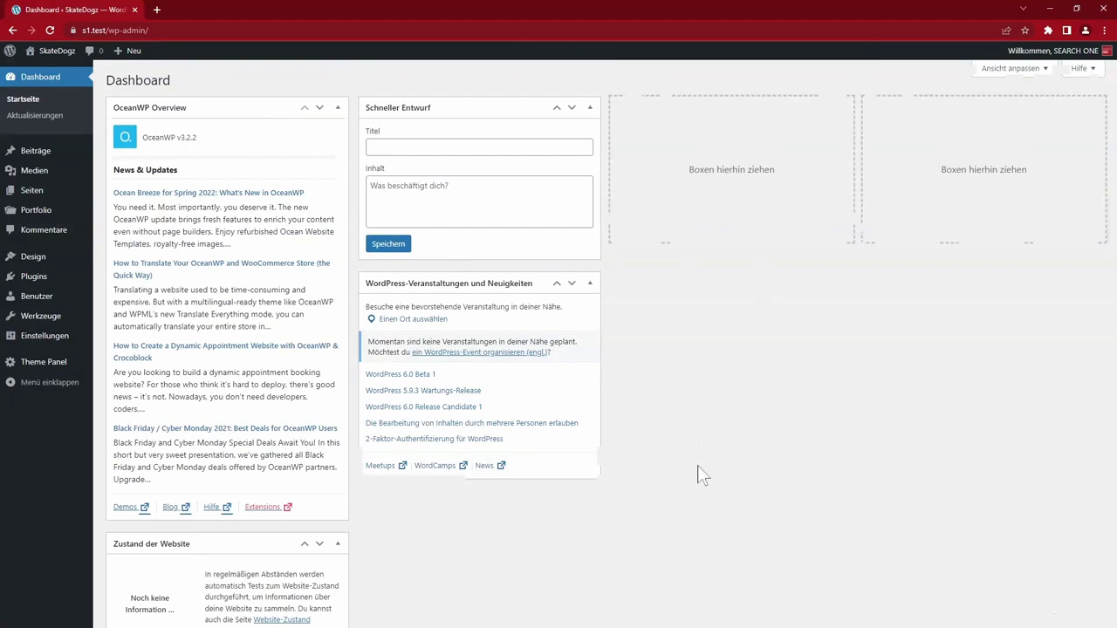
- Check the OceanWP theme in theme management and review the list of installed Ocean plugins
{"action": "mouse_move", "coordinate": [39, 258]}
{"action": "left_click", "coordinate": [119, 259]}
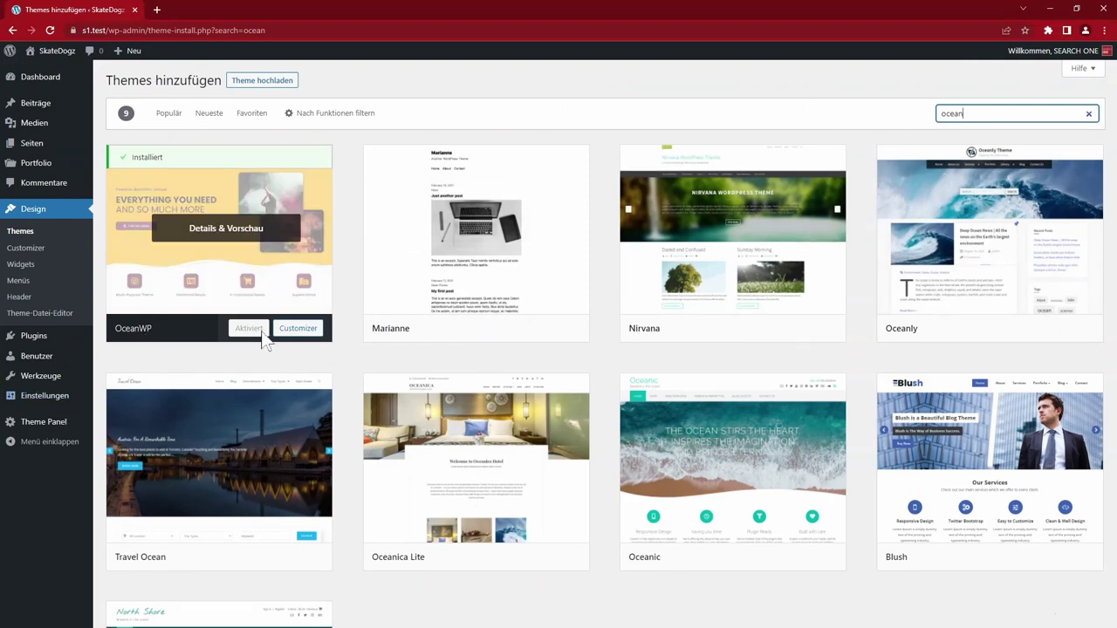
{"action": "mouse_move", "coordinate": [49, 346]}
{"action": "left_click", "coordinate": [155, 344]}
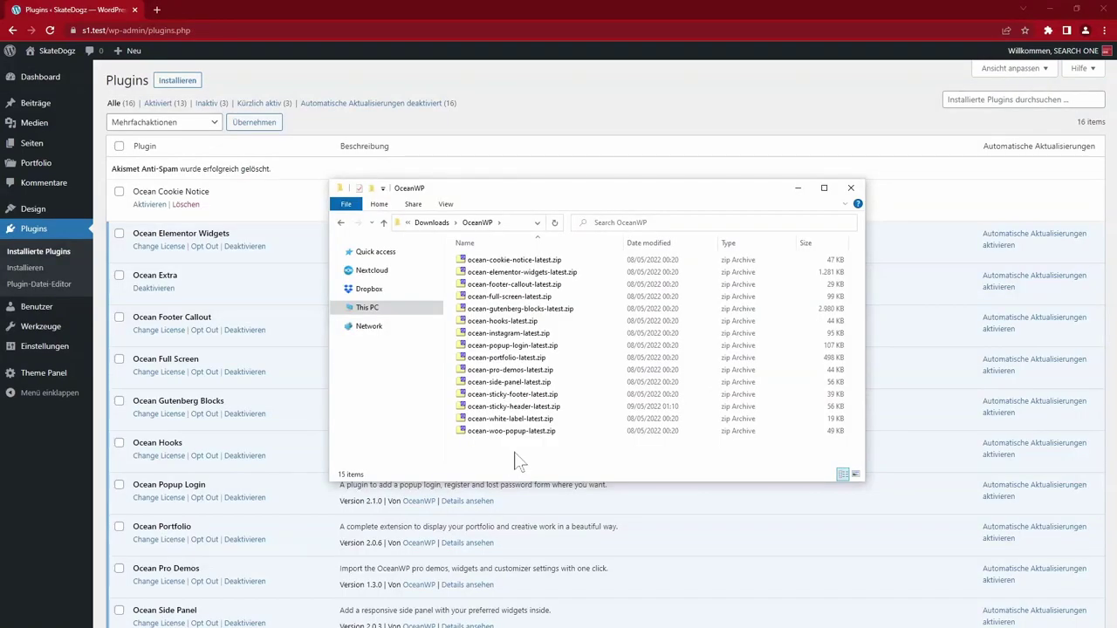
{"action": "left_click", "coordinate": [851, 188]}
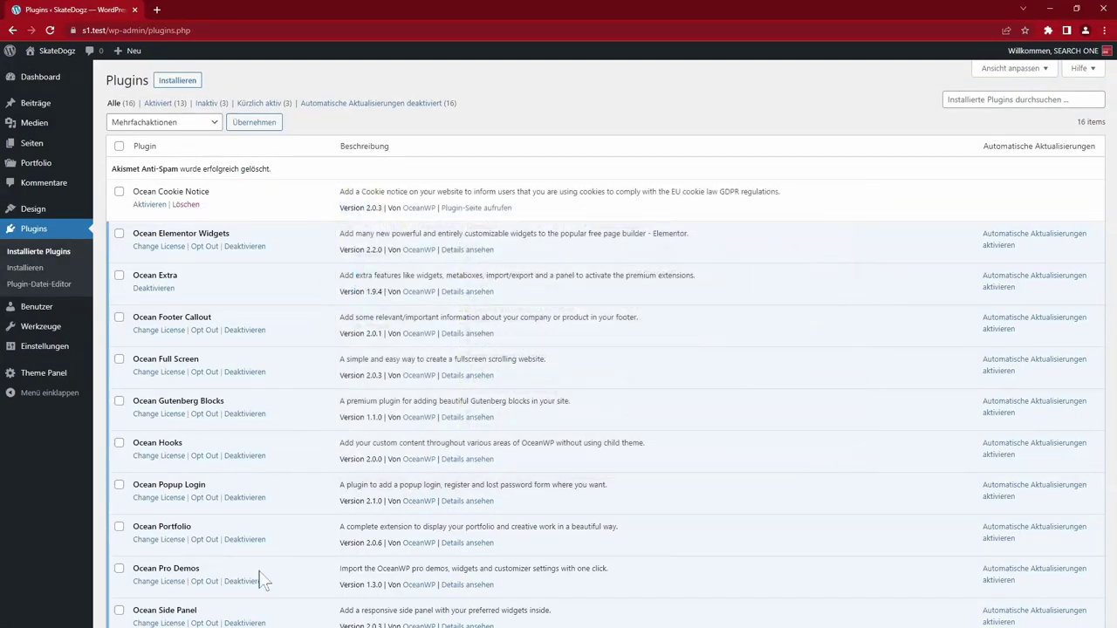
{"action": "scroll", "coordinate": [714, 435], "scroll_direction": "down", "scroll_amount": 5}
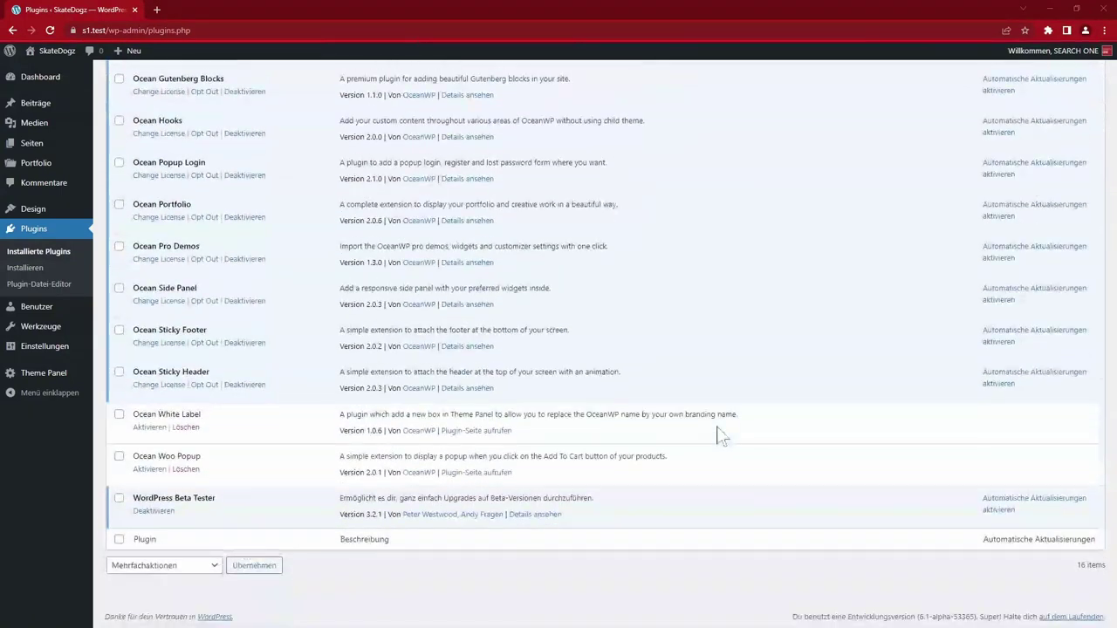
{"action": "scroll", "coordinate": [717, 433], "scroll_direction": "up", "scroll_amount": 4}
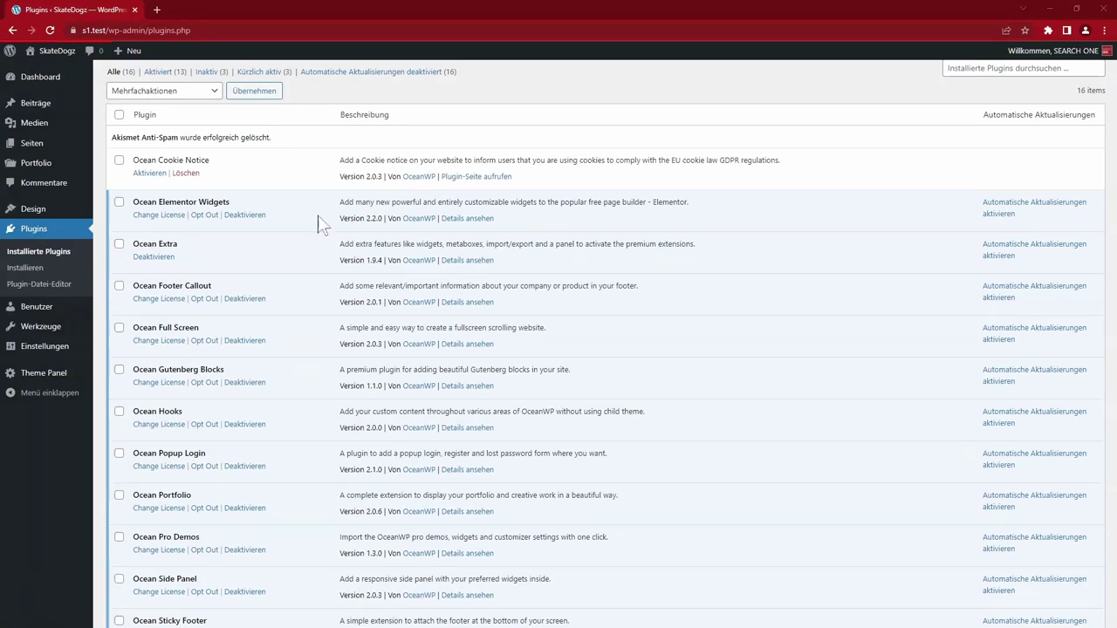
- Find the Elementor Website Builder plugin in the plugin directory, install it and activate it
{"action": "left_click", "coordinate": [36, 269]}
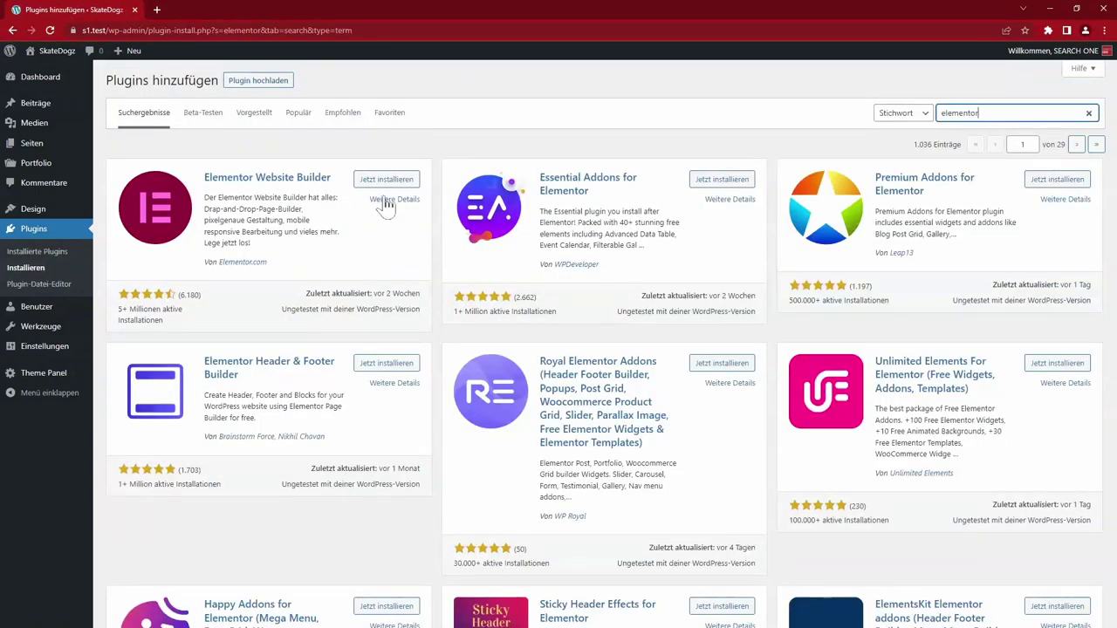
{"action": "left_click", "coordinate": [386, 179]}
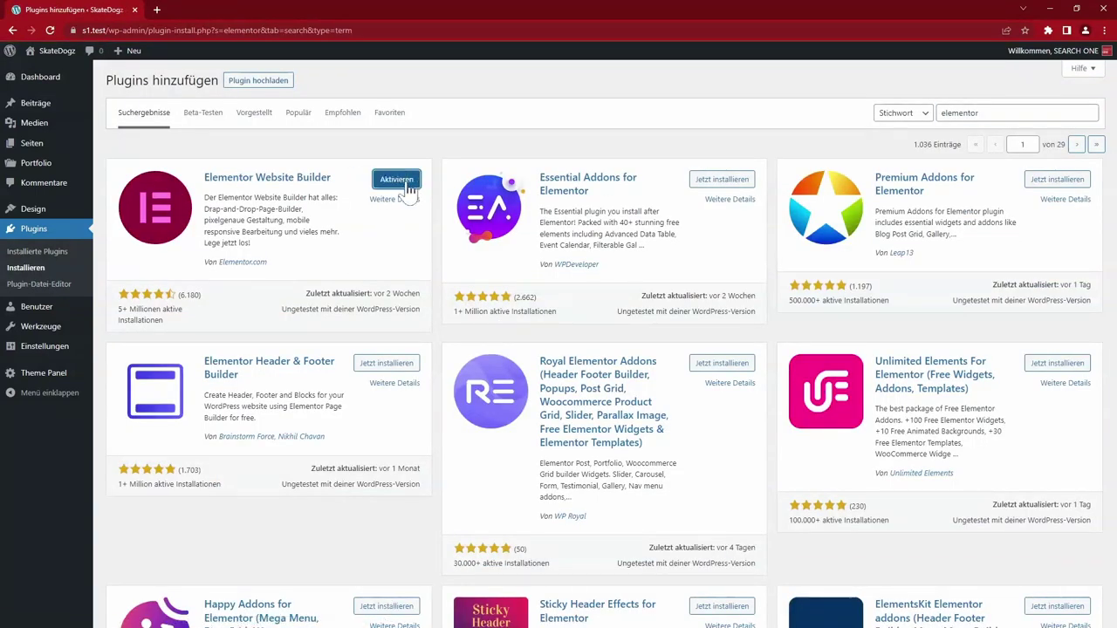
{"action": "left_click", "coordinate": [403, 183]}
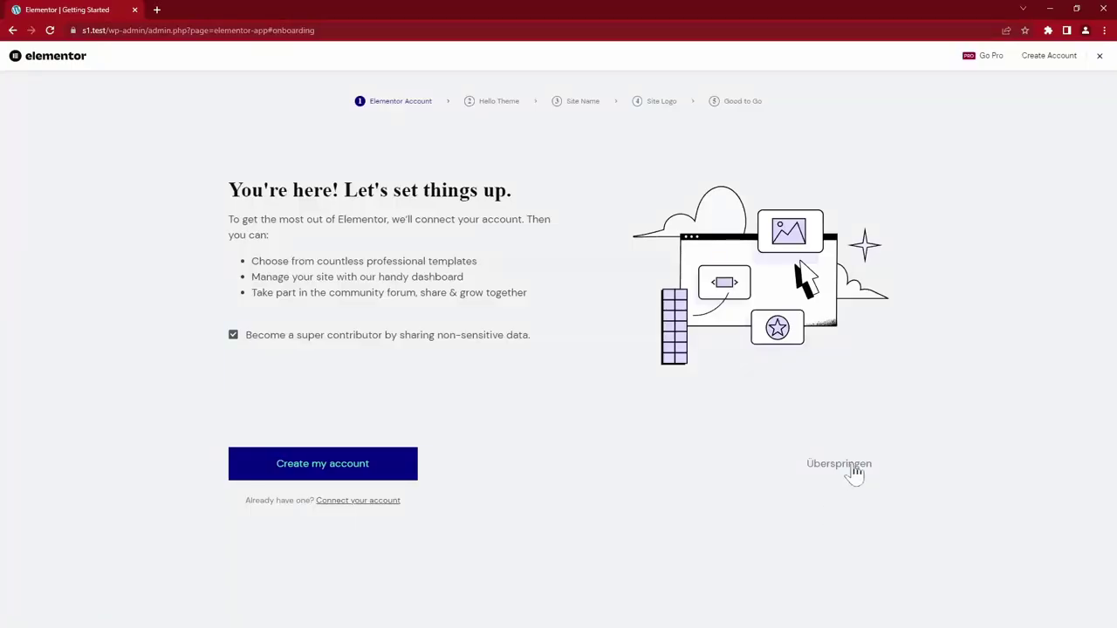
- Skip all of Elementor's onboarding stages and exit the new page's editor to the WordPress page list
{"action": "left_click", "coordinate": [850, 466]}
{"action": "left_click", "coordinate": [851, 468]}
{"action": "left_click", "coordinate": [847, 482]}
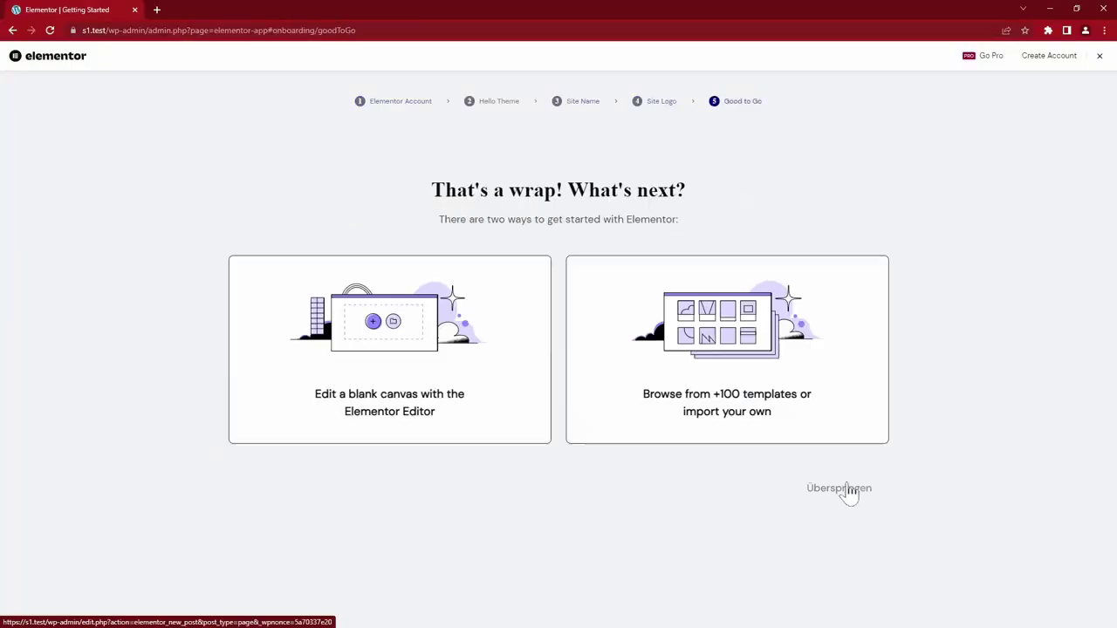
{"action": "left_click", "coordinate": [842, 499]}
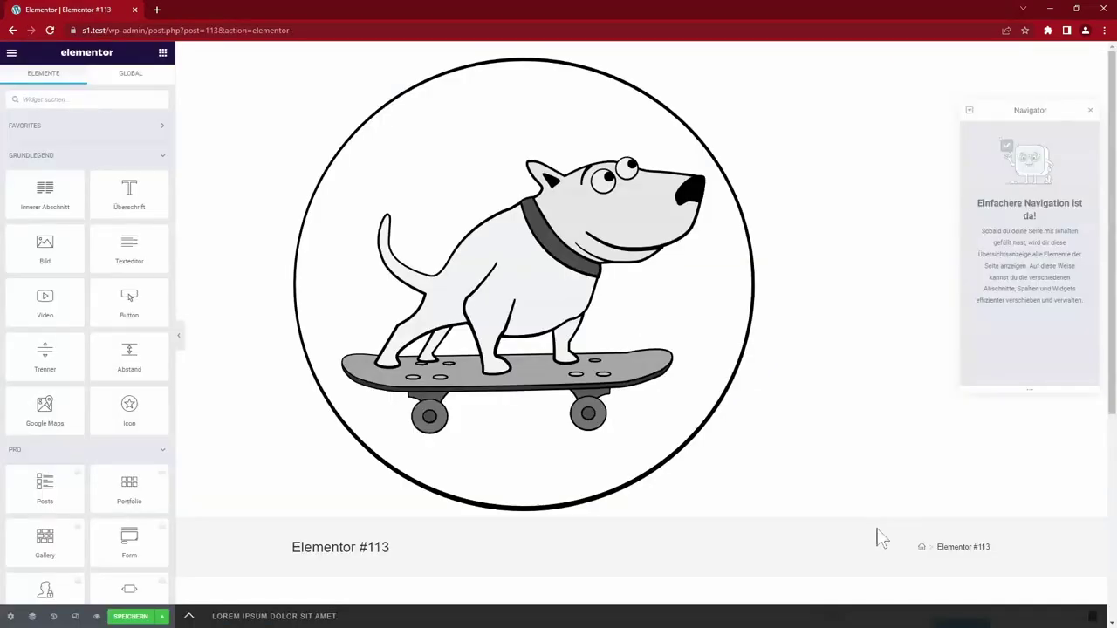
{"action": "left_click", "coordinate": [11, 53]}
{"action": "left_click", "coordinate": [103, 254]}
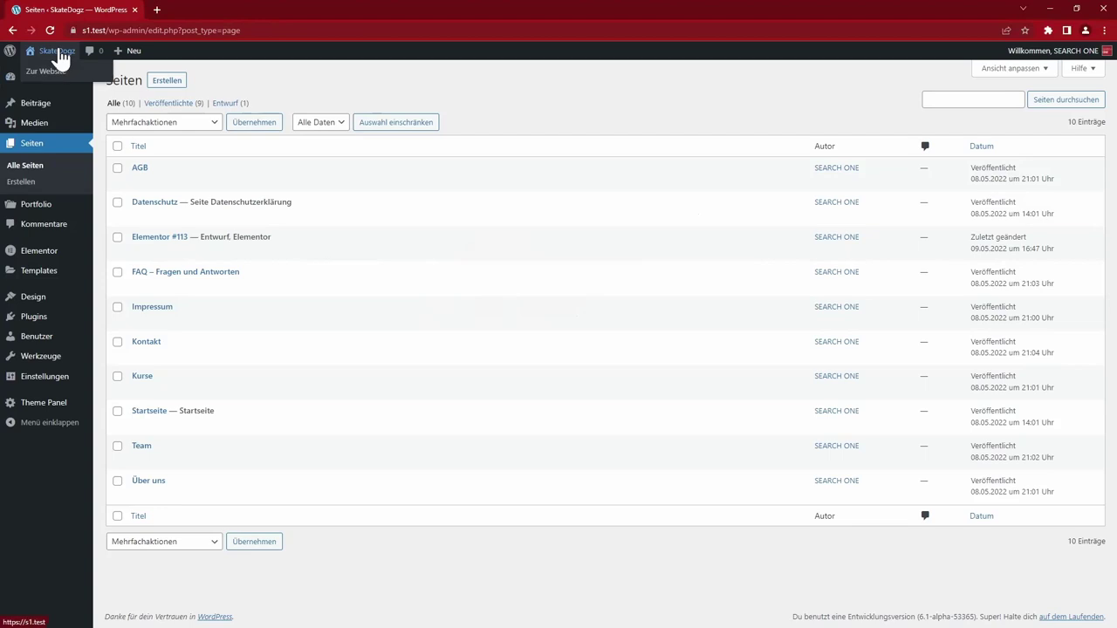
- View the SkateDogz homepage on the live site and examine its unstyled content down to the end
{"action": "left_click", "coordinate": [58, 53]}
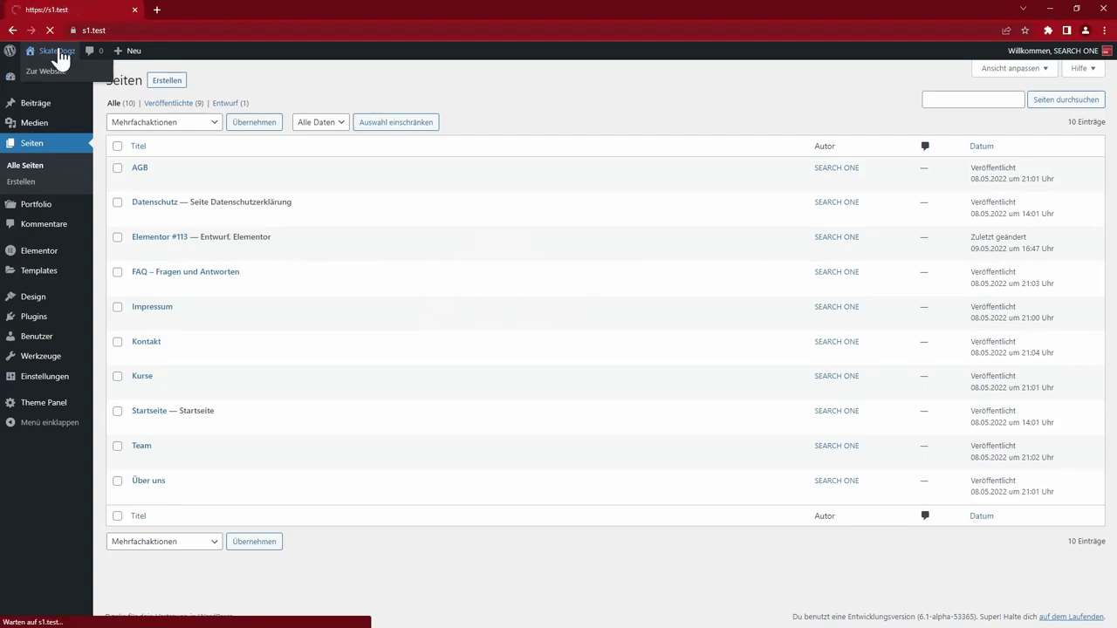
{"action": "scroll", "coordinate": [951, 258], "scroll_direction": "down", "scroll_amount": 3}
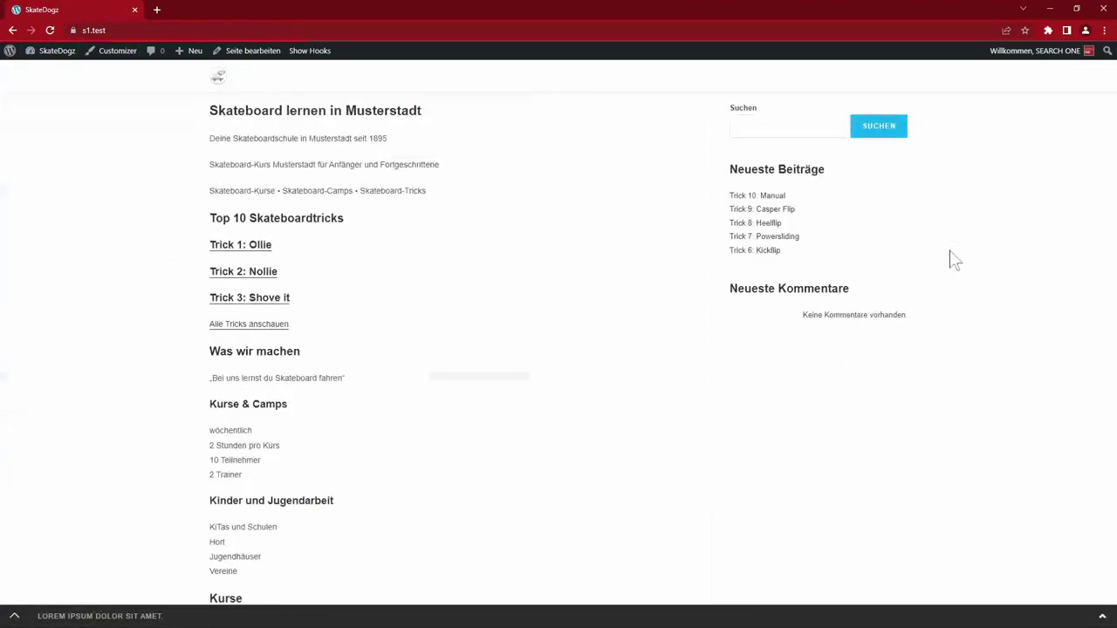
{"action": "left_click_drag", "start_coordinate": [212, 115], "coordinate": [444, 511]}
{"action": "scroll", "coordinate": [445, 512], "scroll_direction": "down", "scroll_amount": 10}
{"action": "scroll", "coordinate": [441, 511], "scroll_direction": "down", "scroll_amount": 10}
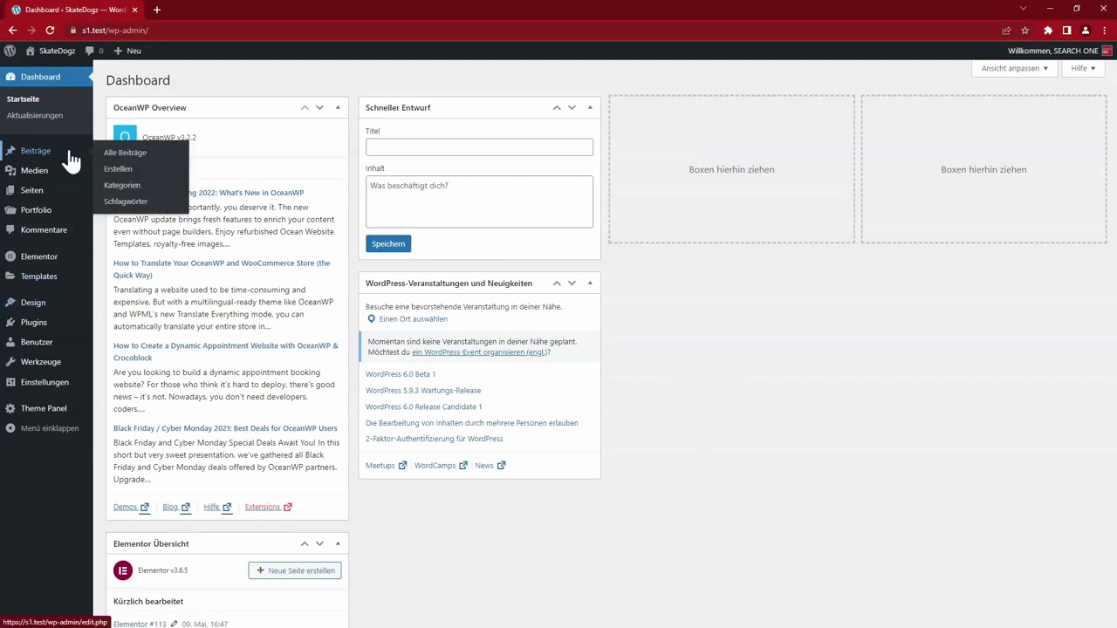
- Review the site's list of skateboard trick posts and its list of pages
{"action": "left_click", "coordinate": [40, 153]}
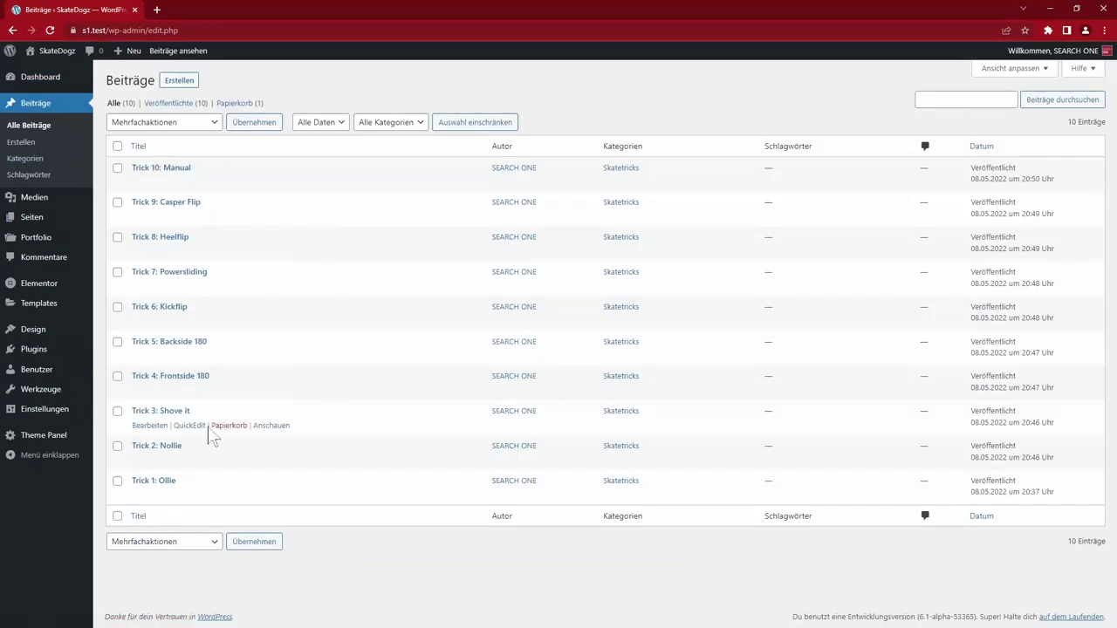
{"action": "left_click", "coordinate": [39, 218]}
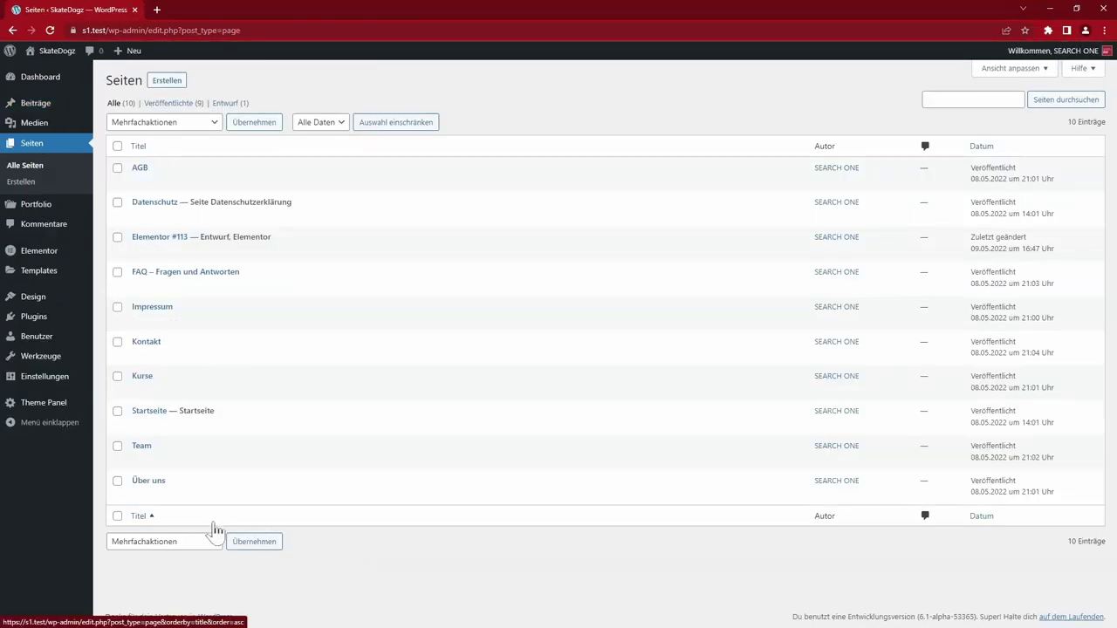
- Load the Hauptmenü menu for editing, assign it to the theme position "Leiste - ganz oben" and save it
{"action": "mouse_move", "coordinate": [85, 305]}
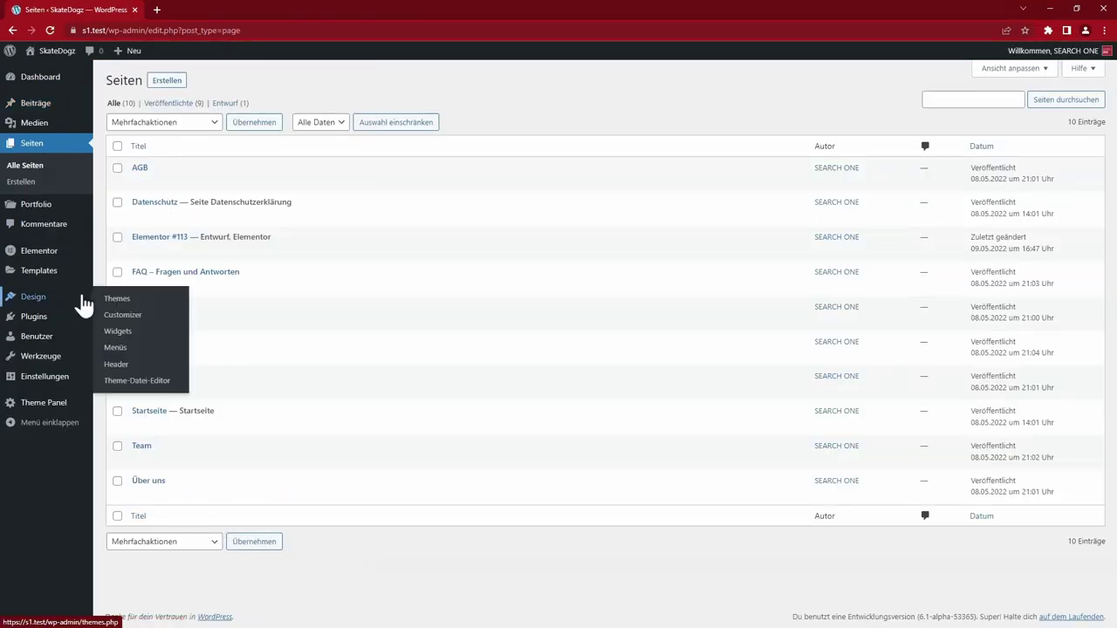
{"action": "left_click", "coordinate": [114, 349]}
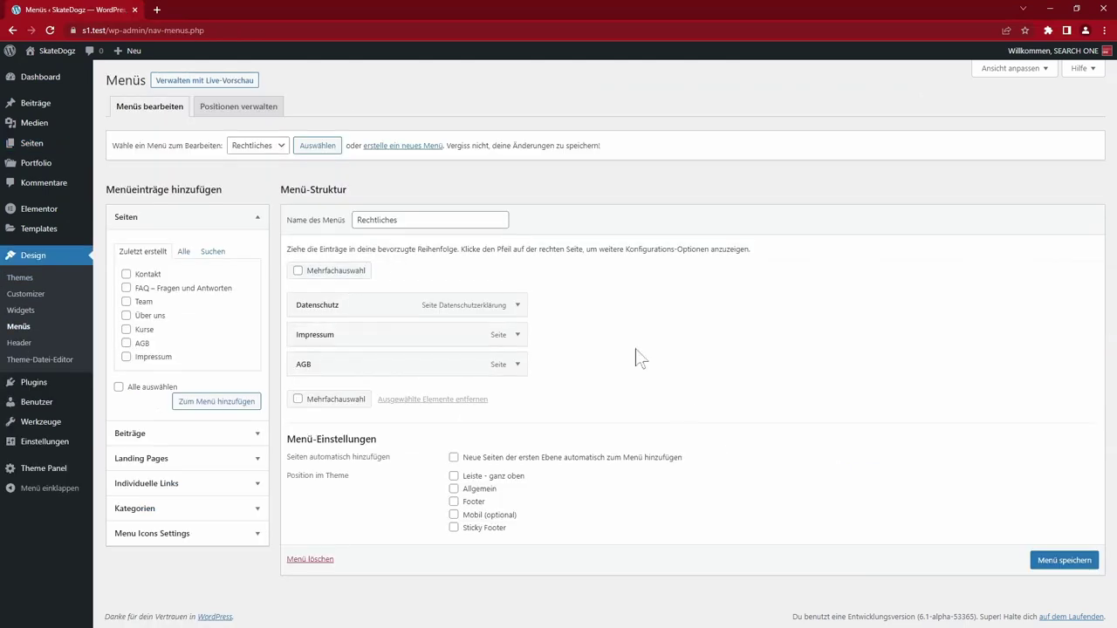
{"action": "left_click", "coordinate": [256, 145]}
{"action": "left_click", "coordinate": [262, 159]}
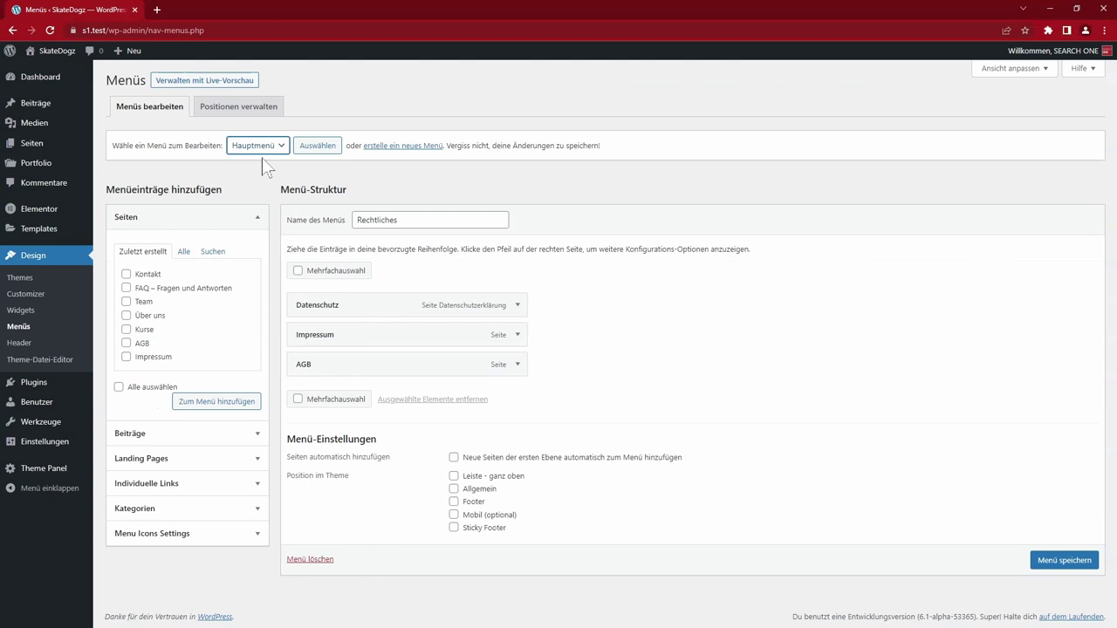
{"action": "left_click", "coordinate": [317, 145]}
{"action": "left_click", "coordinate": [453, 535]}
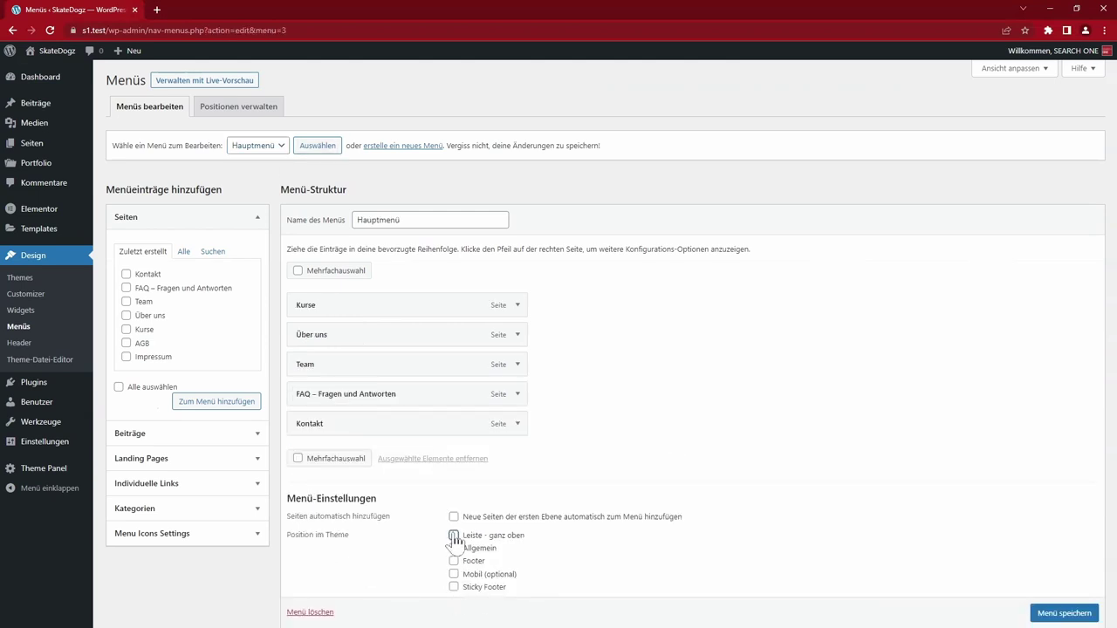
{"action": "scroll", "coordinate": [1039, 600], "scroll_direction": "down", "scroll_amount": 1}
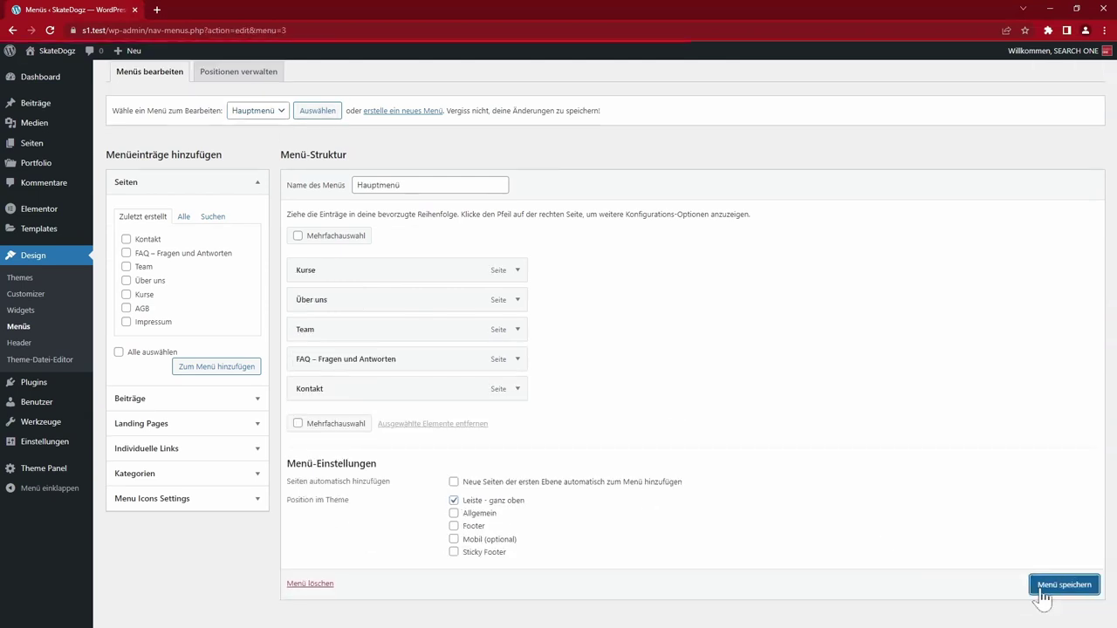
{"action": "left_click", "coordinate": [1056, 611]}
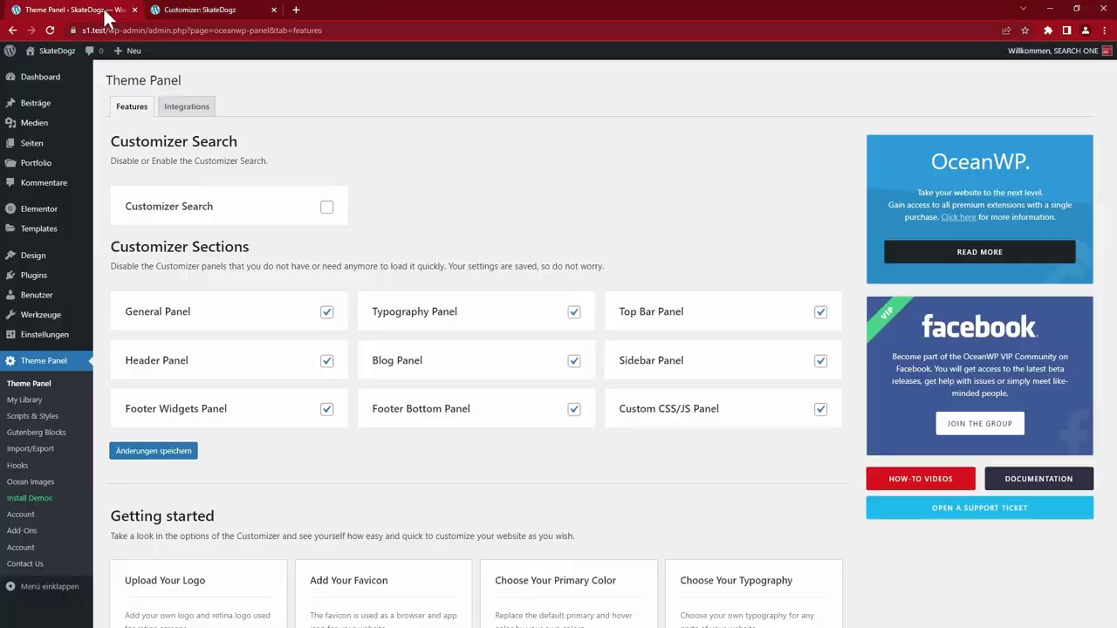
- Disable the Custom CSS/JS Panel in OceanWP's Customizer Sections and save the changes
{"action": "left_click", "coordinate": [104, 11]}
{"action": "left_click", "coordinate": [820, 409]}
{"action": "left_click", "coordinate": [170, 453]}
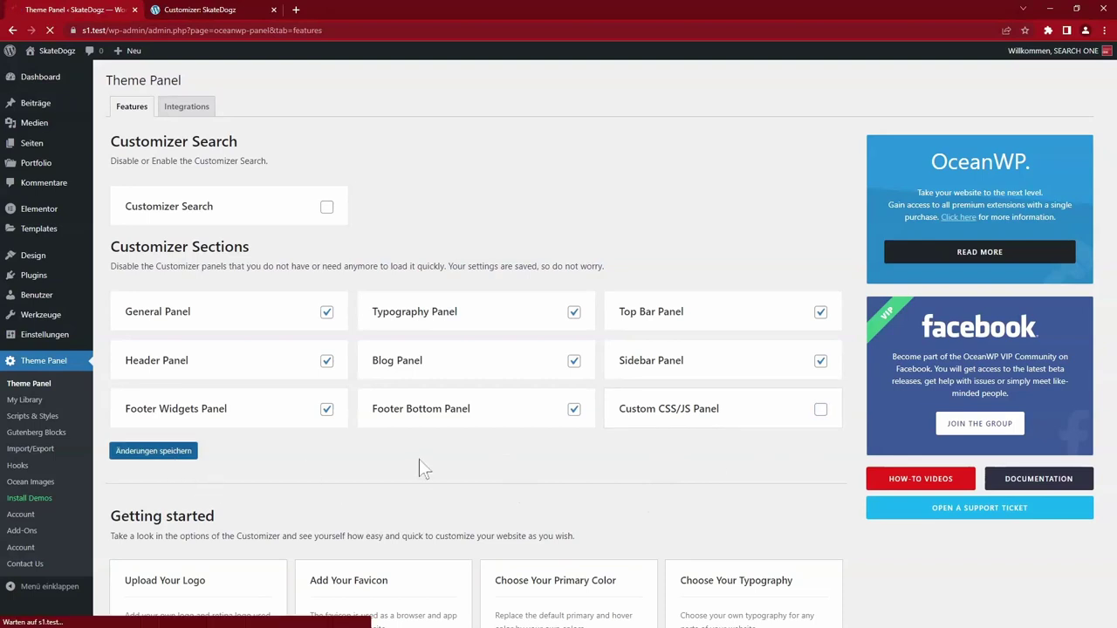
- Reload the Customizer to check its list of sections, and return to the Theme Panel
{"action": "key", "text": "ctrl+Tab"}
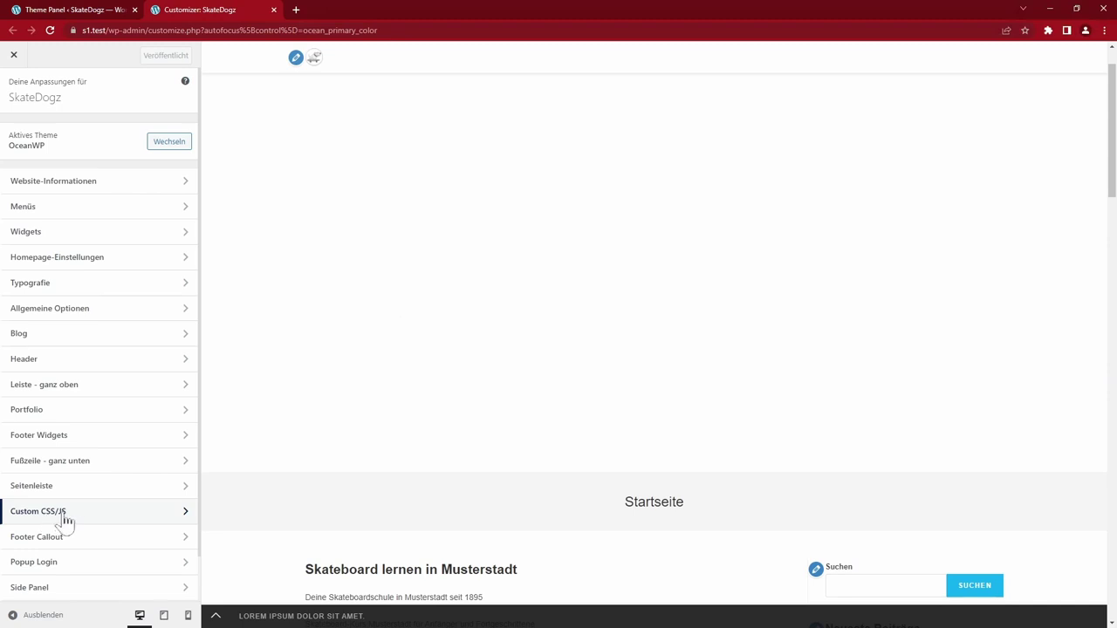
{"action": "key", "text": "F5"}
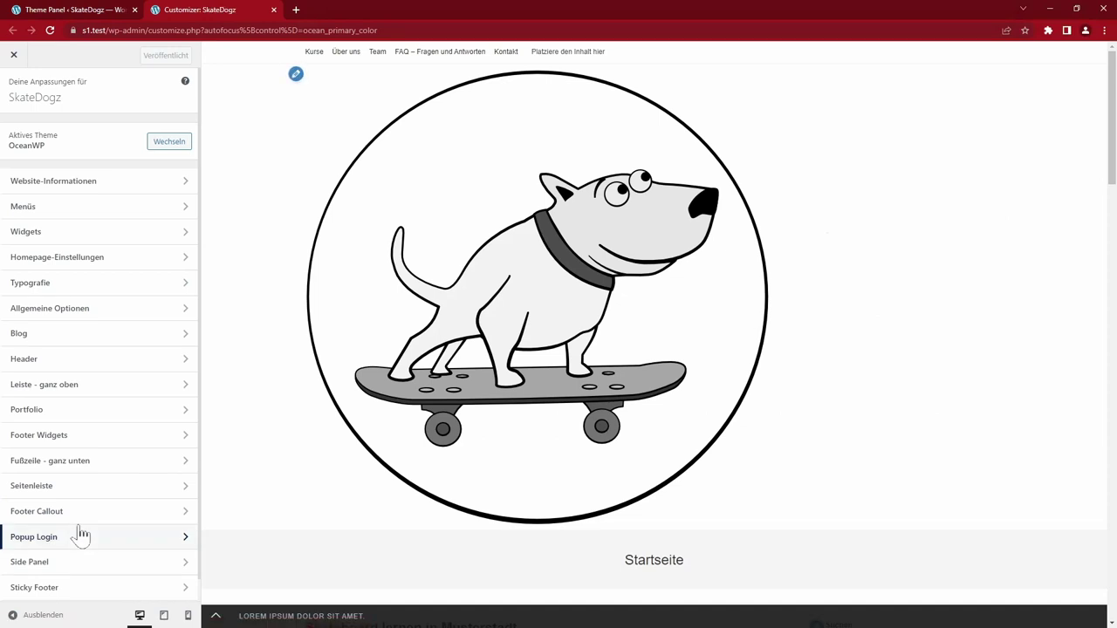
{"action": "key", "text": "ctrl+Tab"}
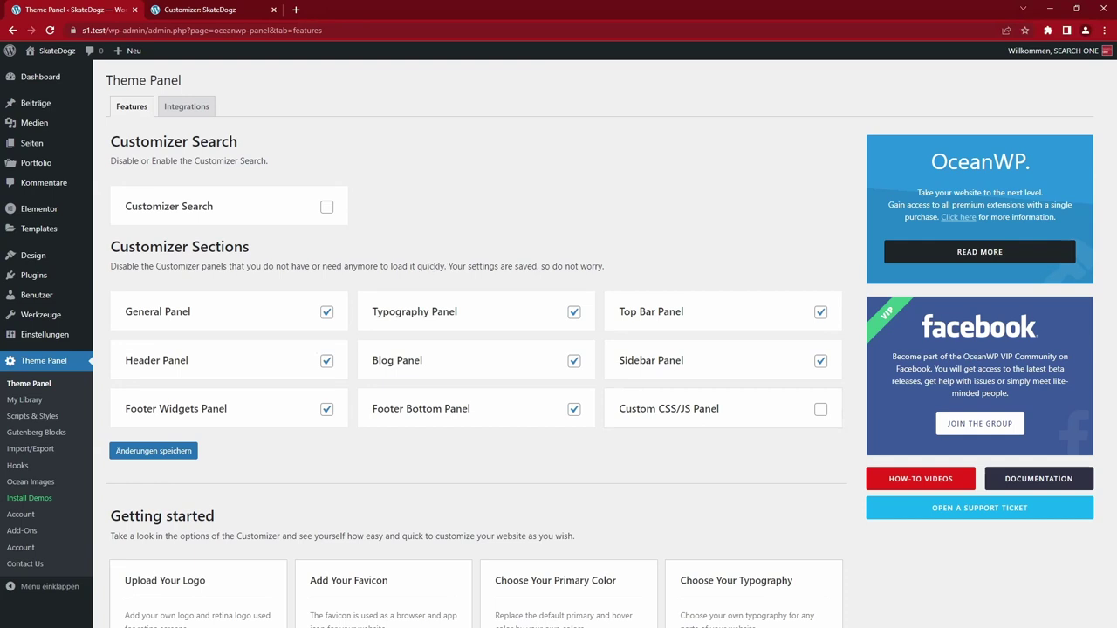
- Re-enable the Custom CSS/JS Panel in OceanWP's Customizer Sections and save the changes
{"action": "left_click_drag", "start_coordinate": [416, 266], "coordinate": [468, 281]}
{"action": "left_click", "coordinate": [821, 409]}
{"action": "left_click", "coordinate": [163, 456]}
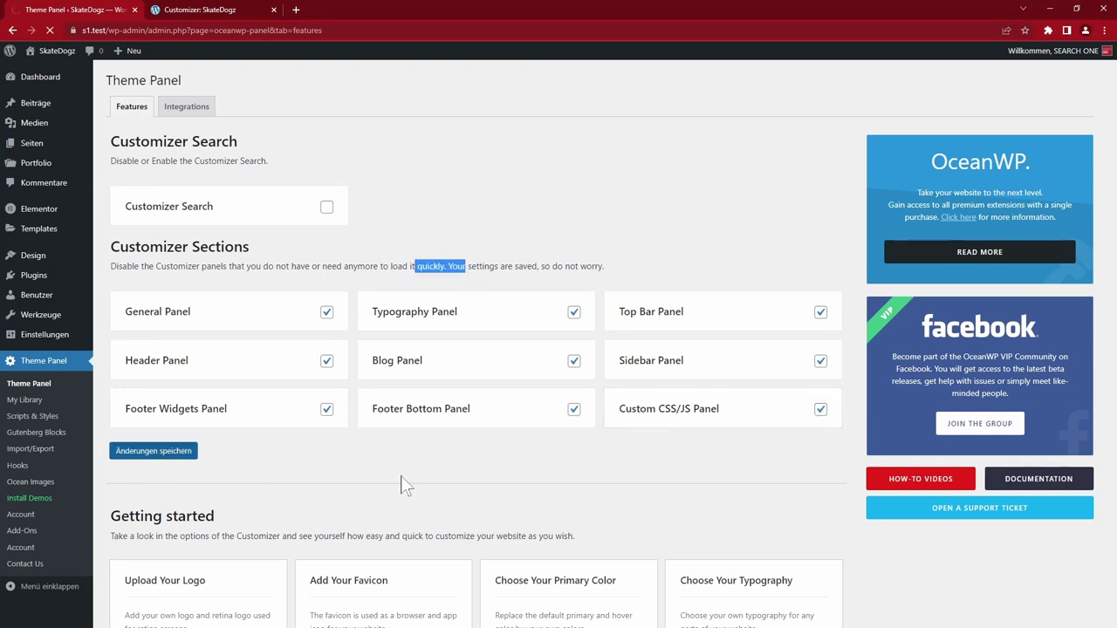
- Enable Customizer Search and review the Getting started options below the Customizer Sections
{"action": "left_click", "coordinate": [299, 218]}
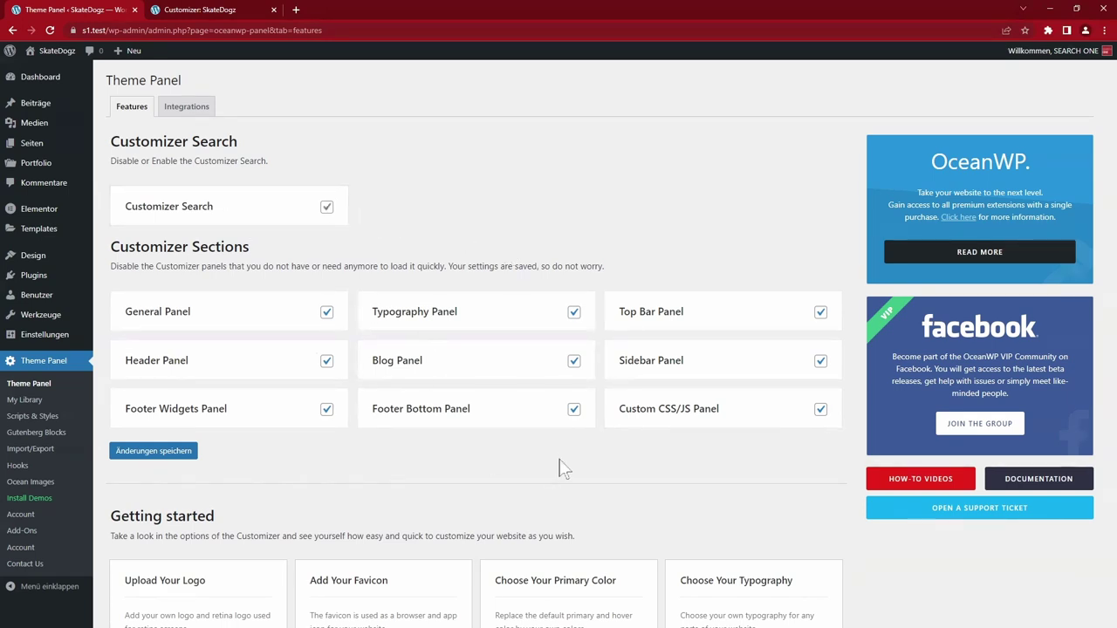
{"action": "scroll", "coordinate": [561, 469], "scroll_direction": "down", "scroll_amount": 3}
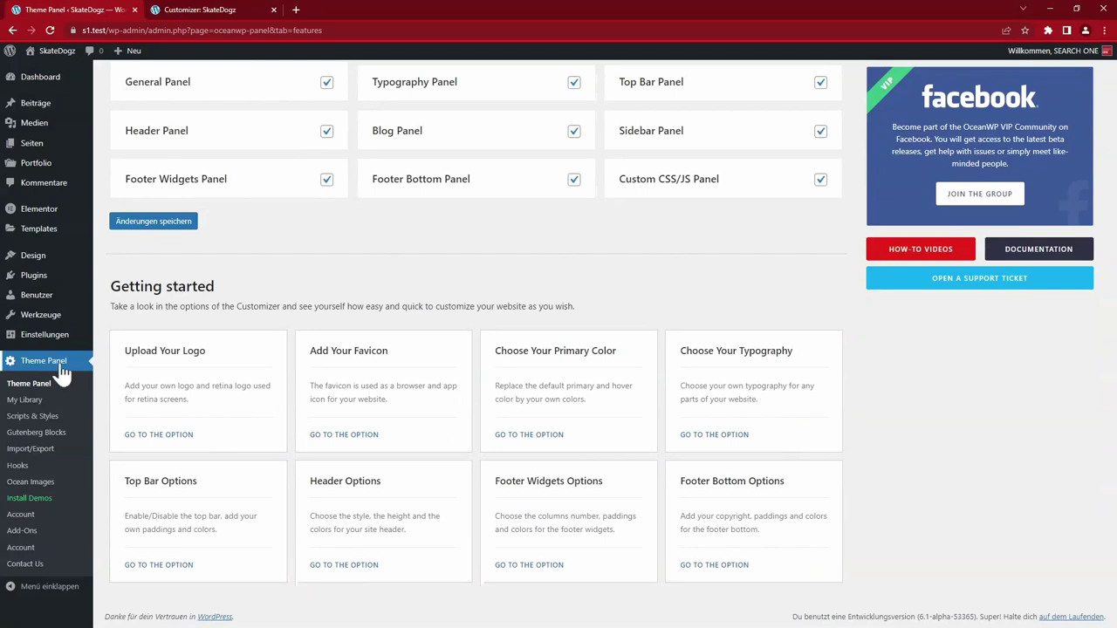
- Open a new template from My Library to view its OceanWP Settings, and return to the library without saving
{"action": "left_click", "coordinate": [24, 400]}
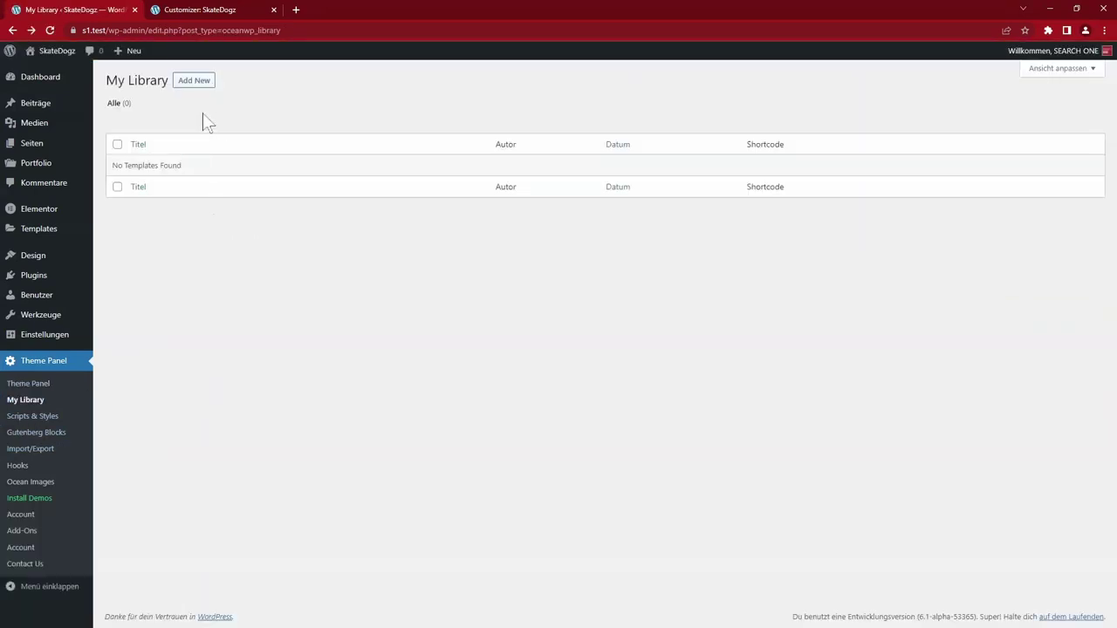
{"action": "left_click", "coordinate": [197, 87]}
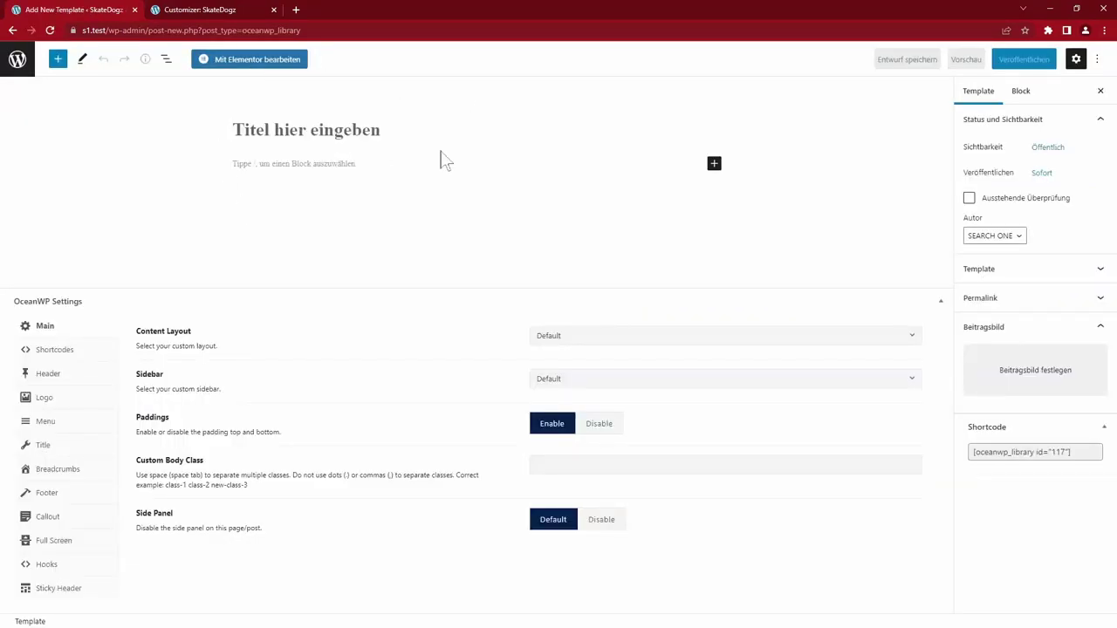
{"action": "left_click", "coordinate": [12, 30]}
- Open Scripts & Styles and look through the available script toggles
{"action": "left_click", "coordinate": [54, 426]}
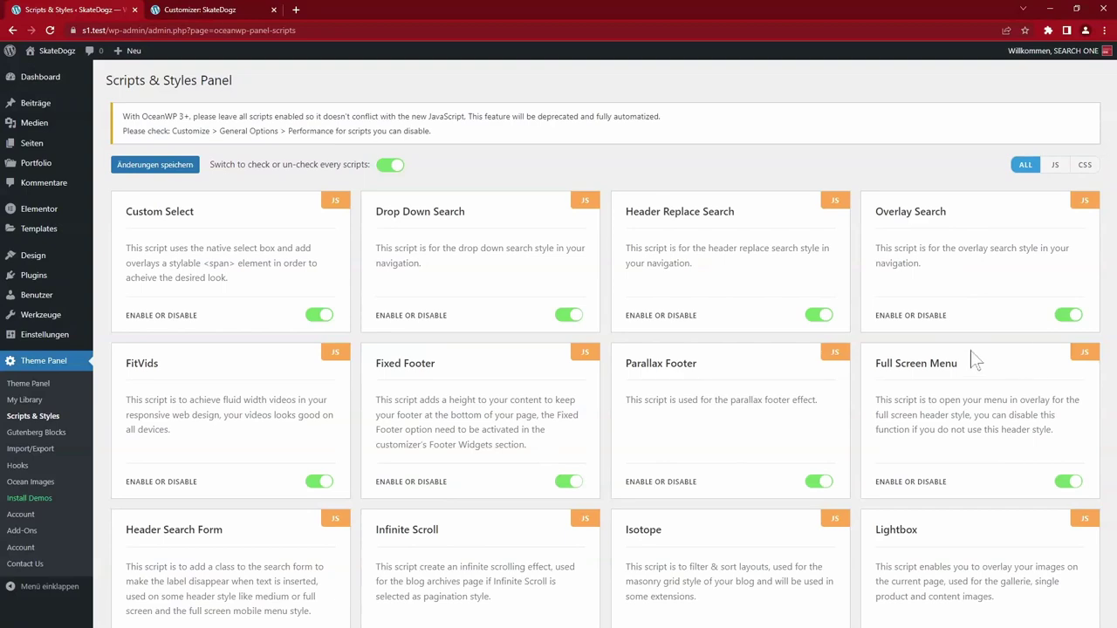
{"action": "scroll", "coordinate": [657, 418], "scroll_direction": "down", "scroll_amount": 5}
{"action": "scroll", "coordinate": [658, 417], "scroll_direction": "down", "scroll_amount": 10}
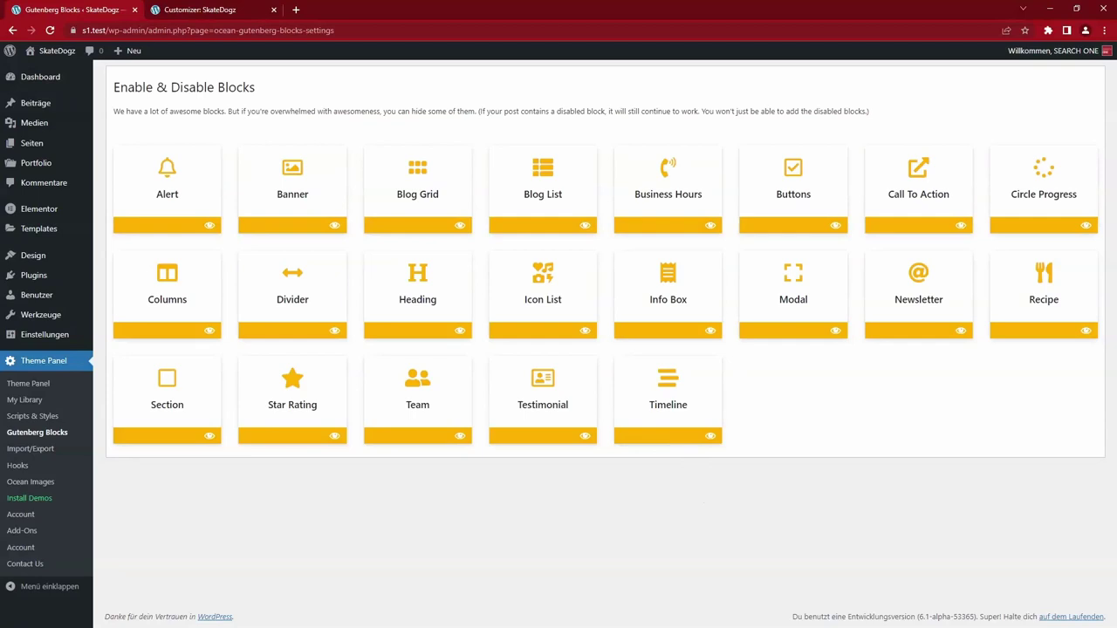
- Disable the Timeline and Recipe blocks in the Gutenberg Blocks settings
{"action": "left_click", "coordinate": [710, 437]}
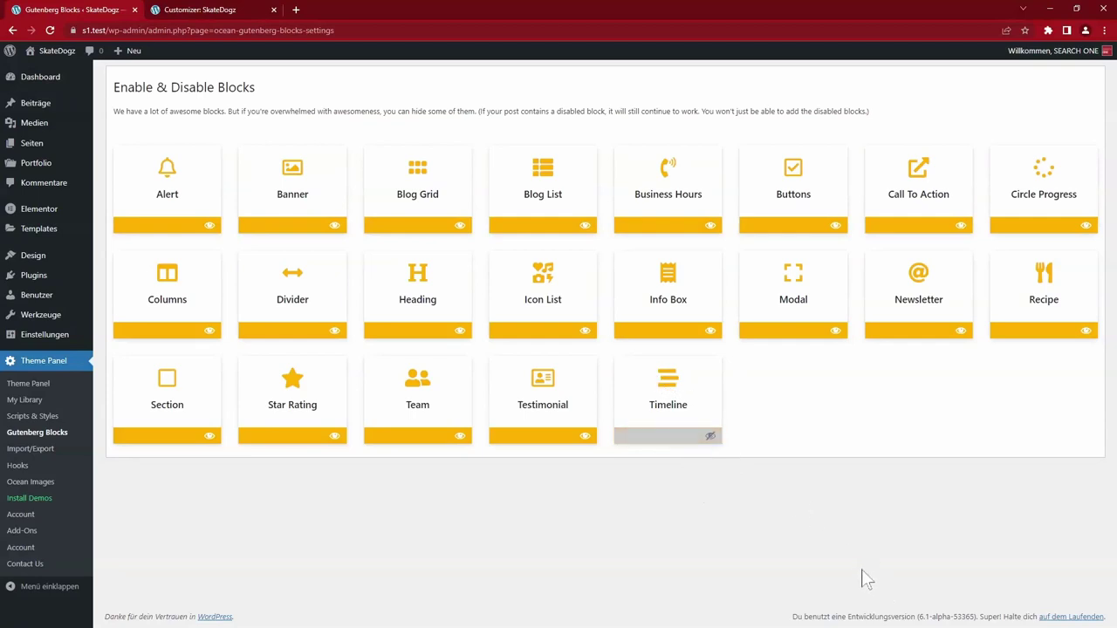
{"action": "left_click", "coordinate": [1087, 332]}
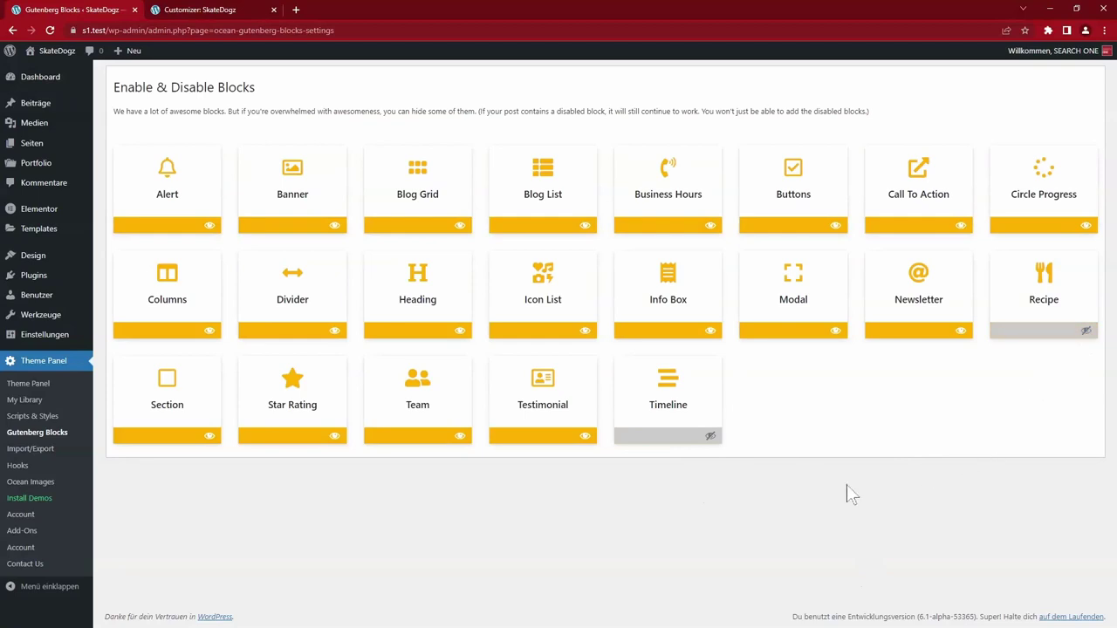
- Open the Hooks settings, display the hook positions on the website's front page and locate ocean_after_sidebar_inner
{"action": "left_click", "coordinate": [17, 467]}
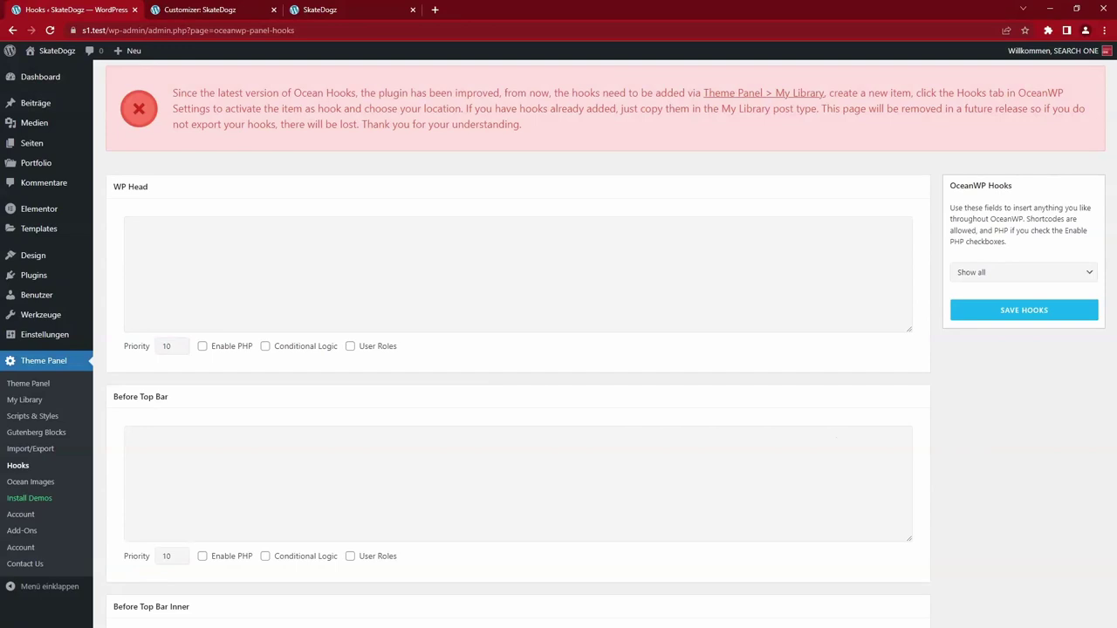
{"action": "left_click", "coordinate": [361, 11]}
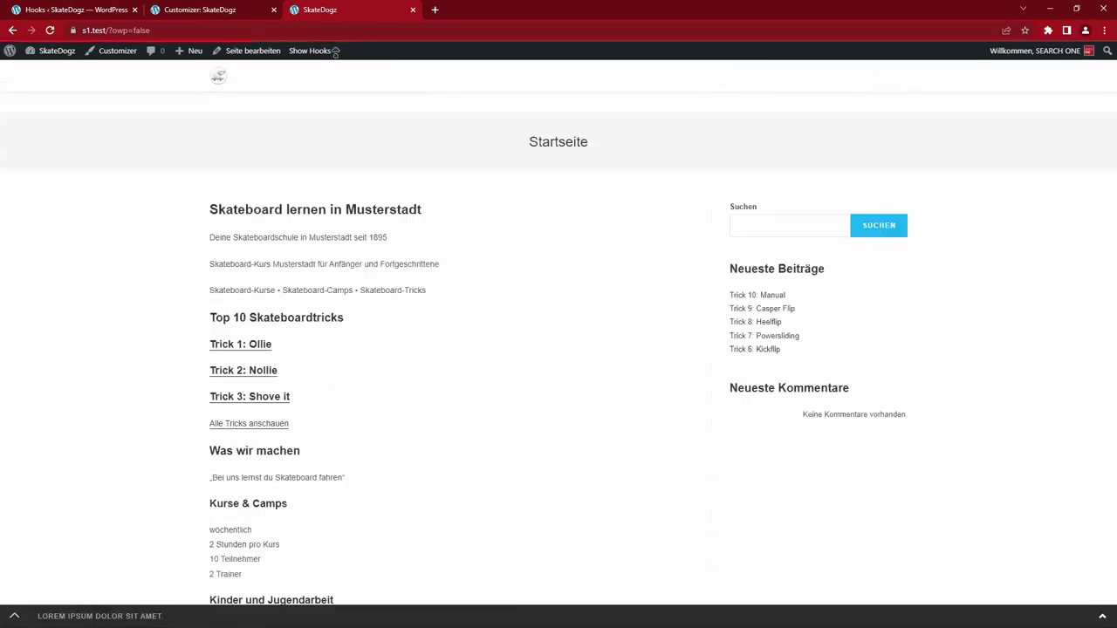
{"action": "left_click", "coordinate": [312, 51]}
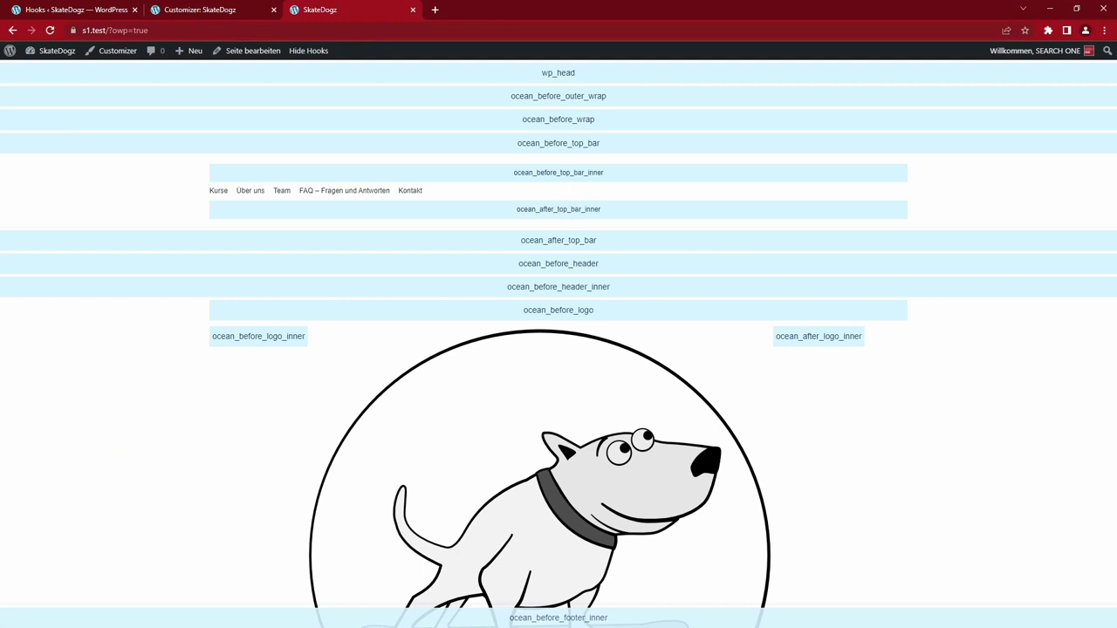
{"action": "scroll", "coordinate": [781, 450], "scroll_direction": "down", "scroll_amount": 15}
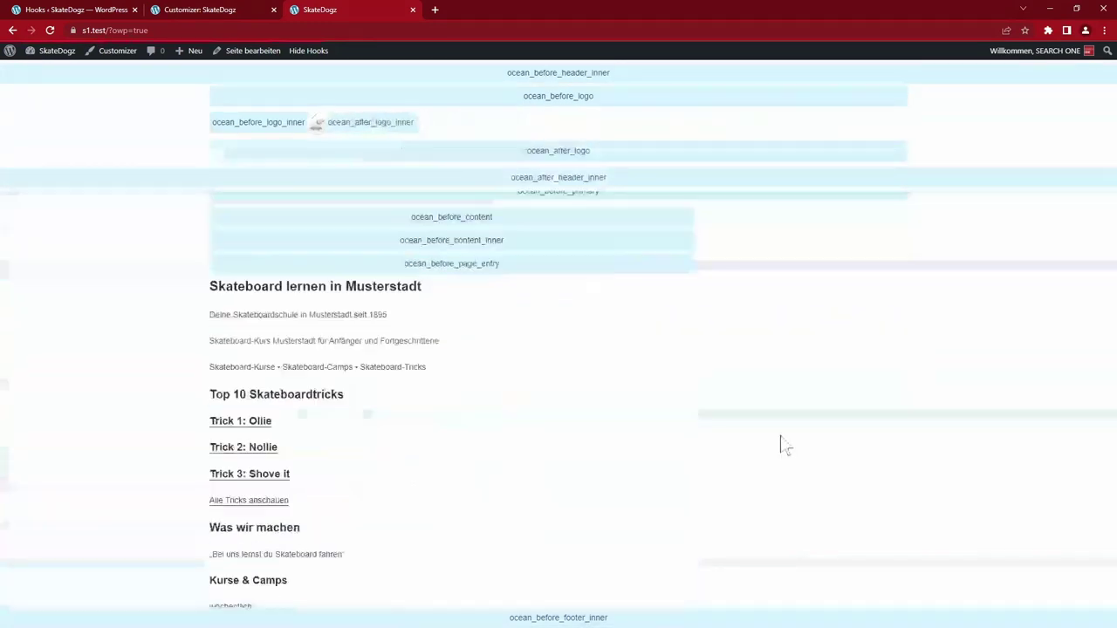
{"action": "scroll", "coordinate": [779, 450], "scroll_direction": "down", "scroll_amount": 10}
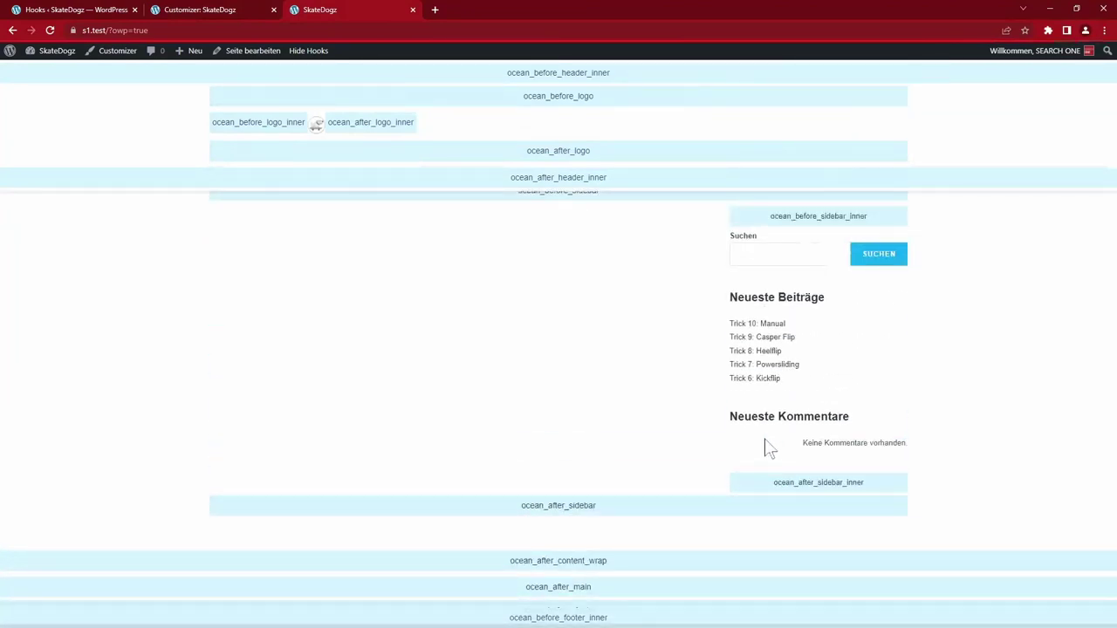
{"action": "left_click_drag", "start_coordinate": [773, 484], "coordinate": [878, 489]}
{"action": "left_click", "coordinate": [949, 469]}
- Return to the Hooks settings, enter "Mein Text" for the After Sidebar Inner hook and save the hooks
{"action": "key", "text": "ctrl+1"}
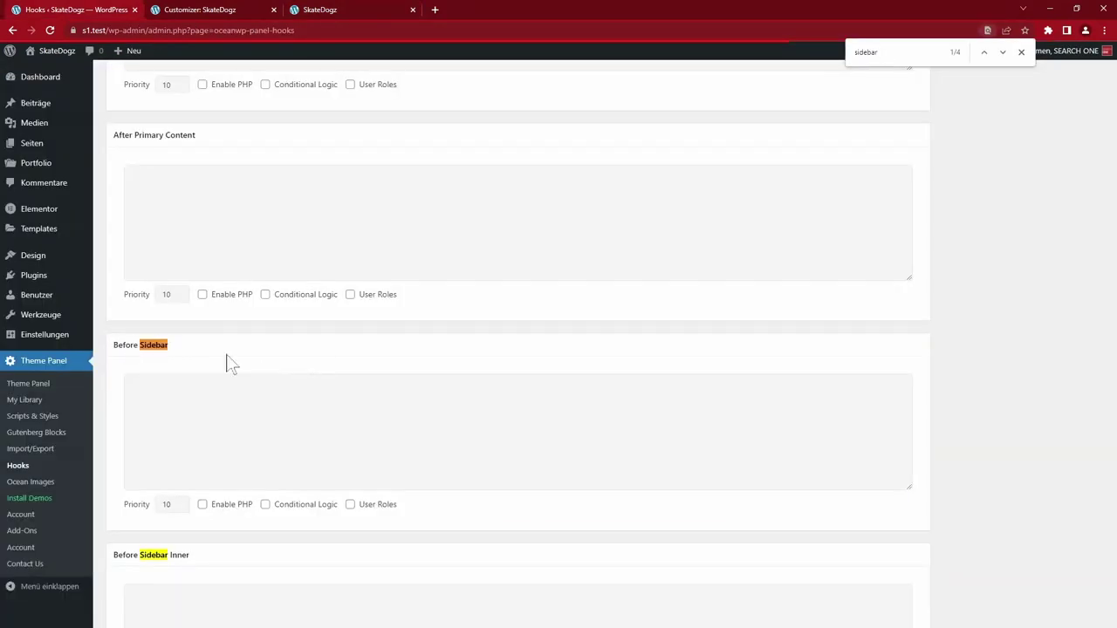
{"action": "scroll", "coordinate": [227, 362], "scroll_direction": "down", "scroll_amount": 5}
{"action": "scroll", "coordinate": [140, 376], "scroll_direction": "down", "scroll_amount": 2}
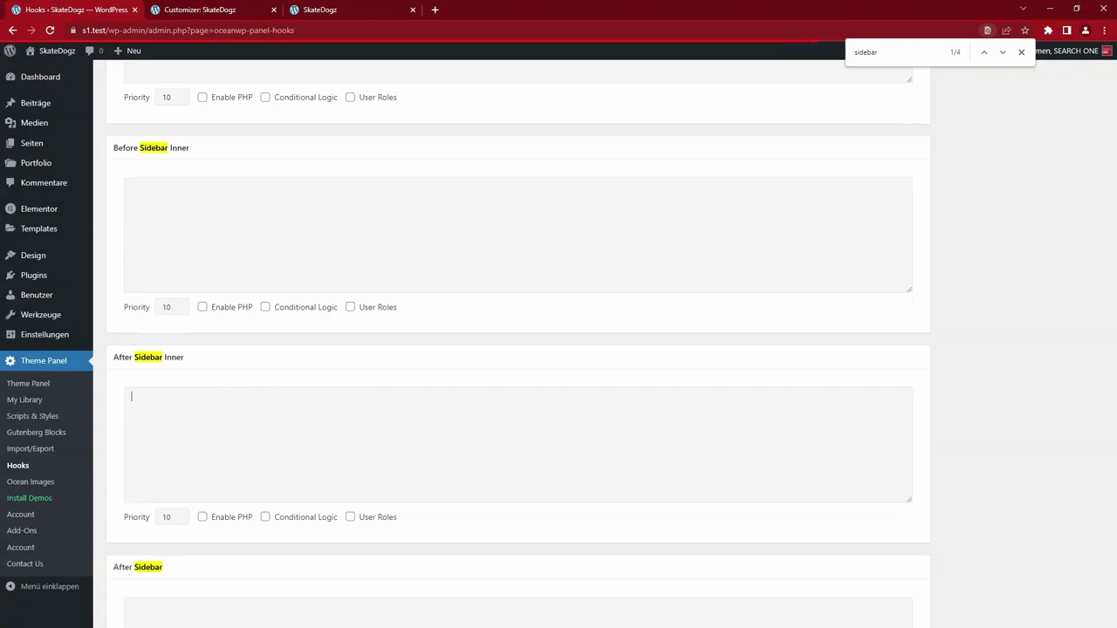
{"action": "key", "text": "Escape"}
{"action": "type", "text": "Mein Text"}
{"action": "left_click_drag", "start_coordinate": [164, 397], "coordinate": [138, 396]}
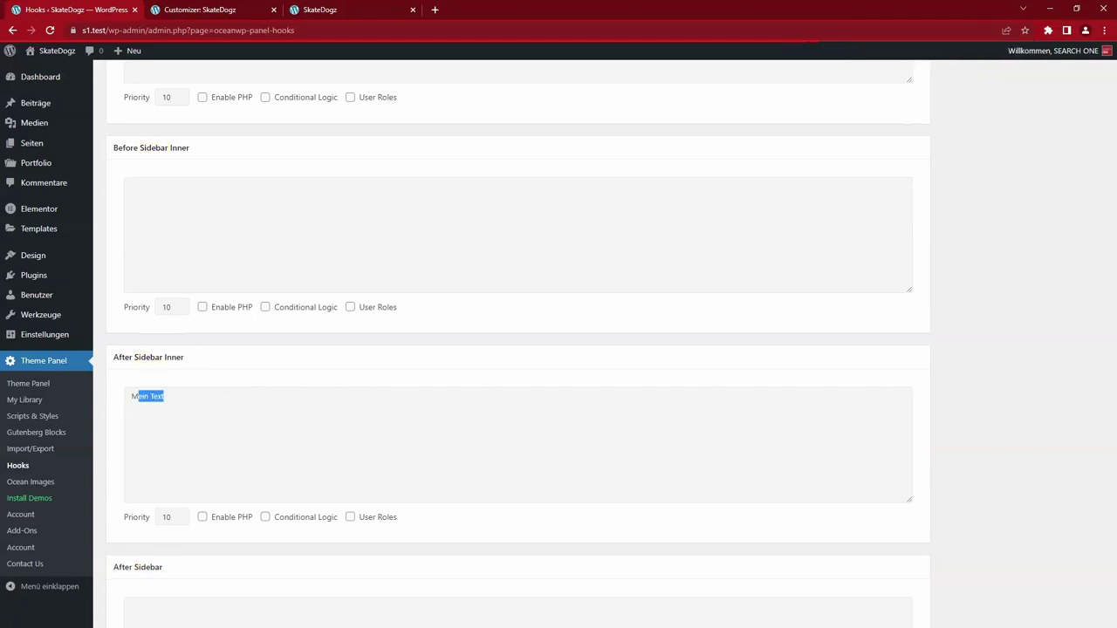
{"action": "scroll", "coordinate": [1047, 367], "scroll_direction": "up", "scroll_amount": 20}
{"action": "left_click", "coordinate": [1030, 312]}
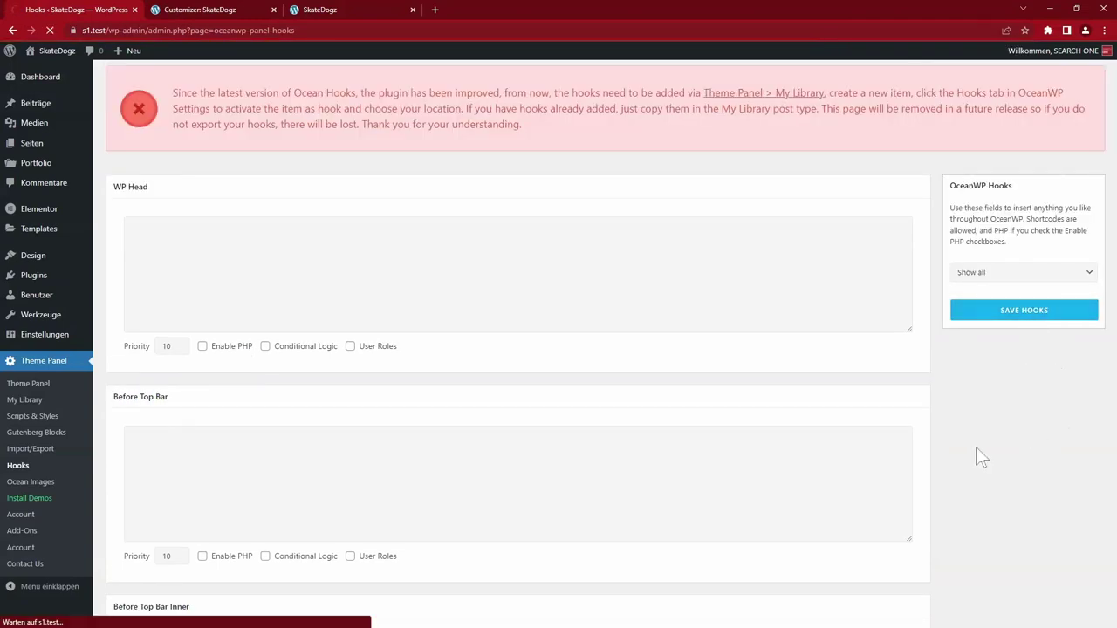
- Hide the hook markers on the website's front page and check the hook text below the sidebar comments
{"action": "left_click", "coordinate": [329, 5]}
{"action": "left_click", "coordinate": [305, 53]}
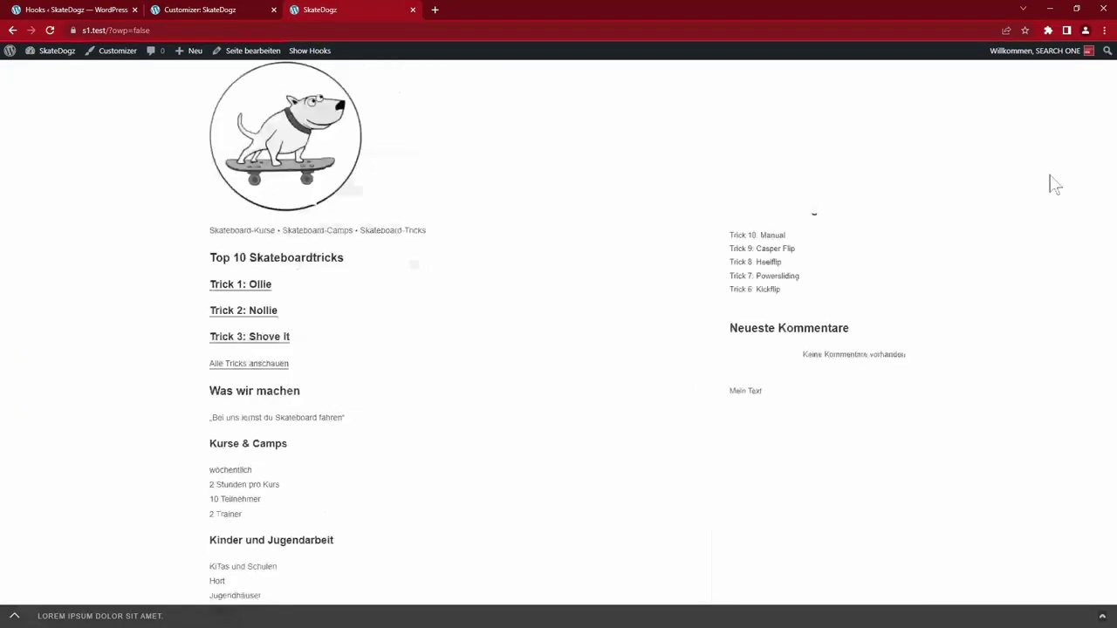
{"action": "left_click_drag", "start_coordinate": [728, 391], "coordinate": [779, 406]}
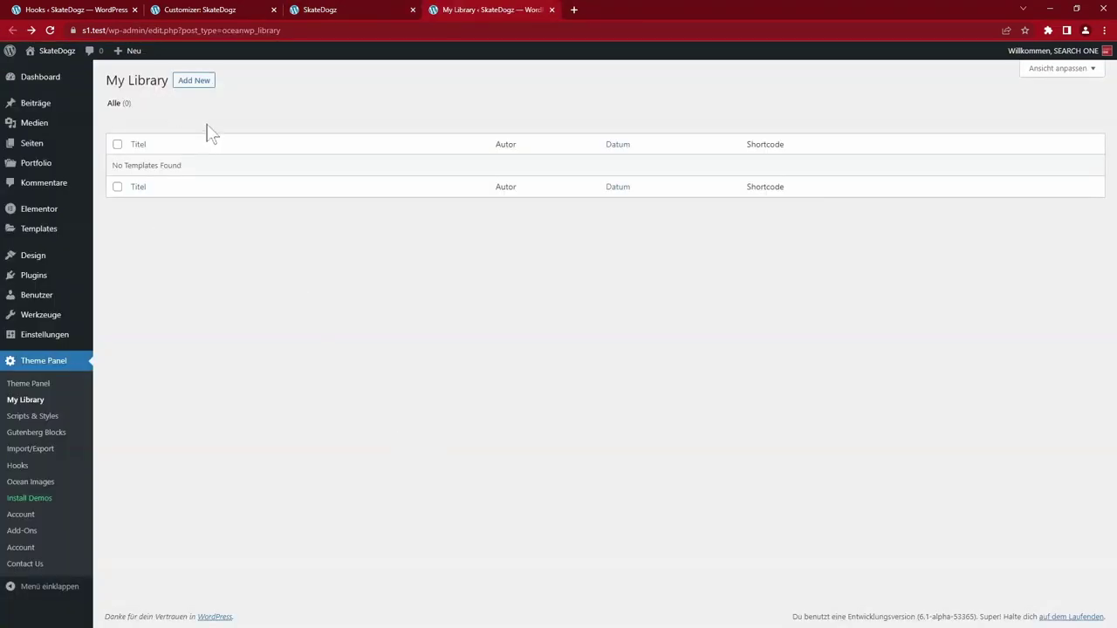
- Create a My Library template titled "Mein Supertext" and activate it as a hook at the After Sidebar Inner location
{"action": "left_click", "coordinate": [208, 83]}
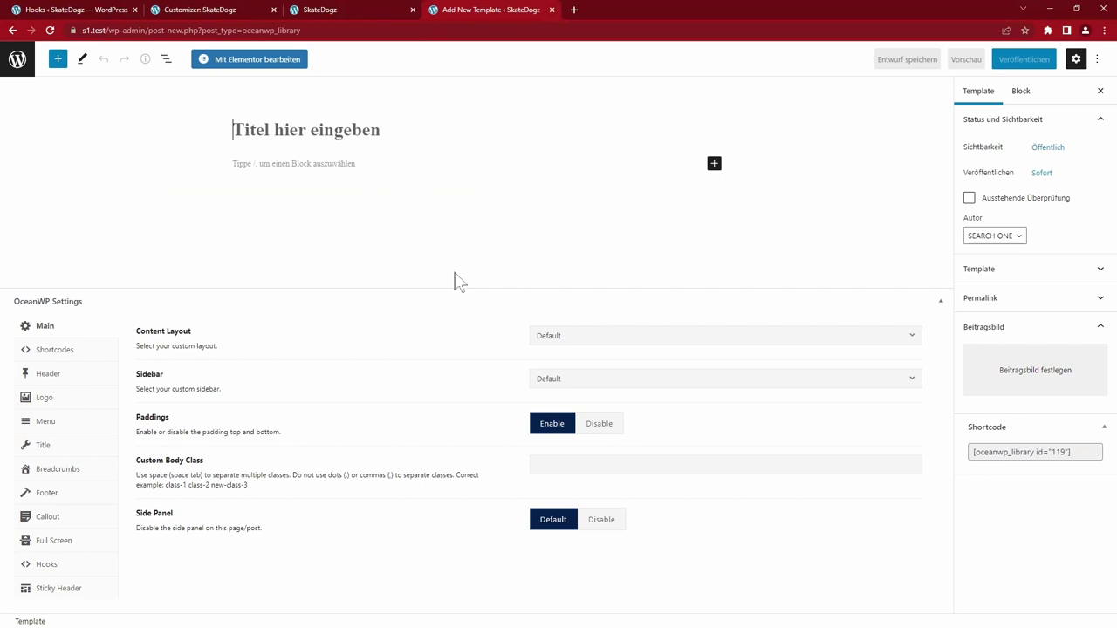
{"action": "type", "text": "Mein Supertext"}
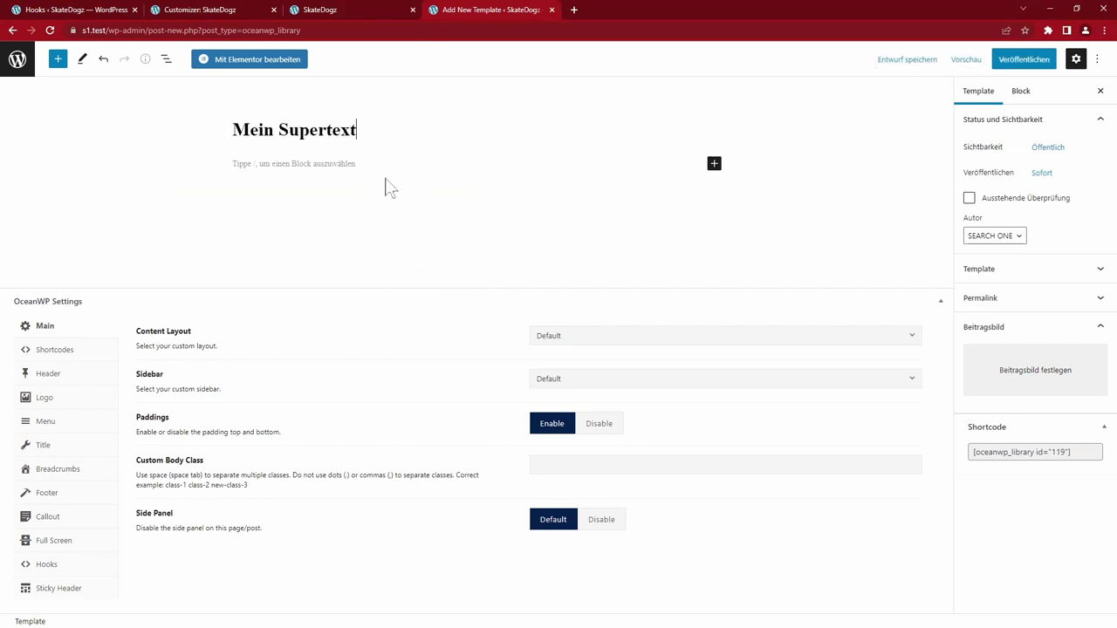
{"action": "left_click", "coordinate": [47, 565]}
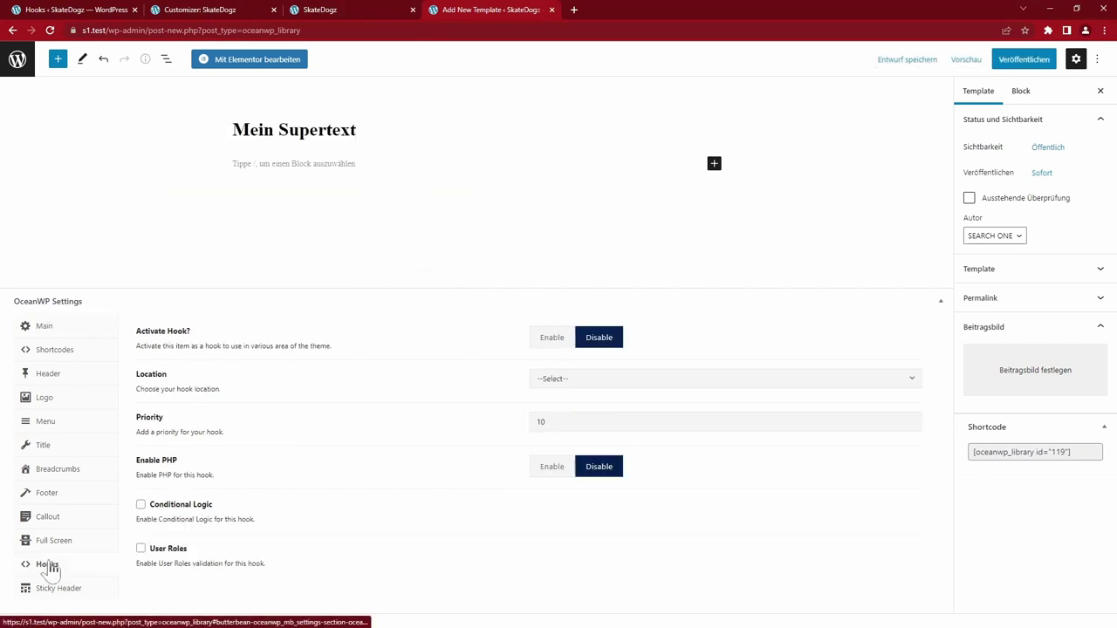
{"action": "left_click", "coordinate": [552, 337]}
{"action": "left_click", "coordinate": [574, 381]}
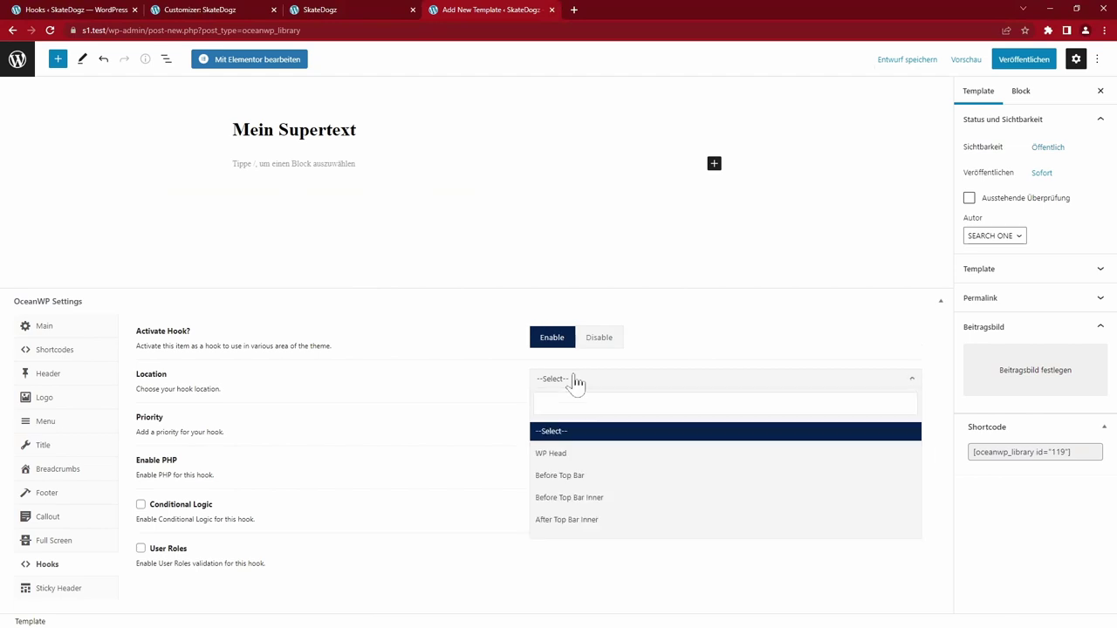
{"action": "type", "text": "sidebar"}
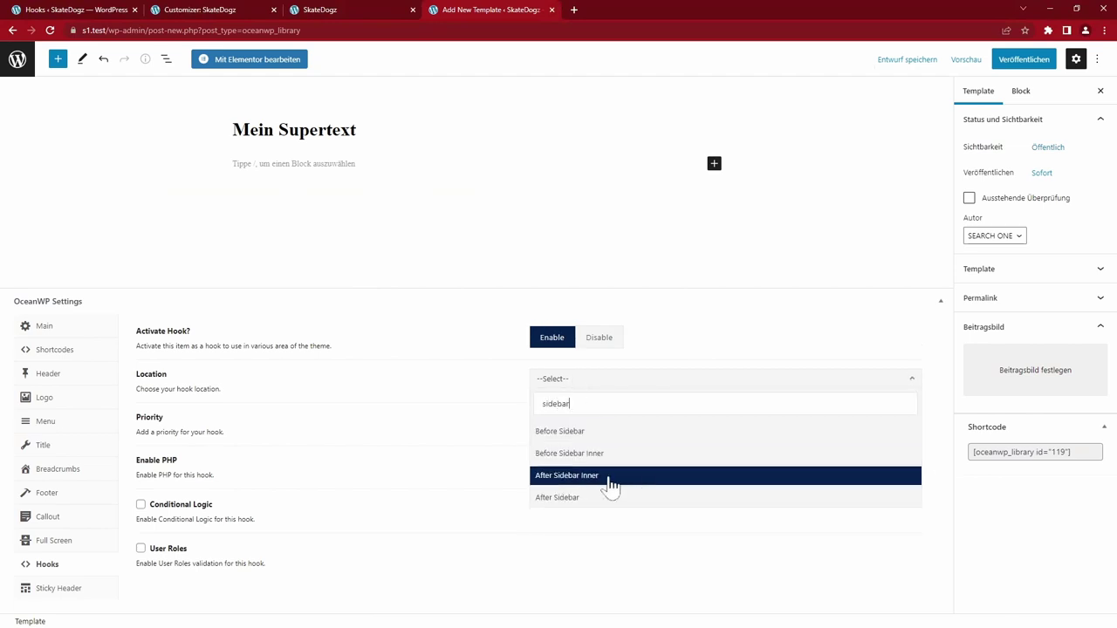
{"action": "left_click", "coordinate": [609, 478]}
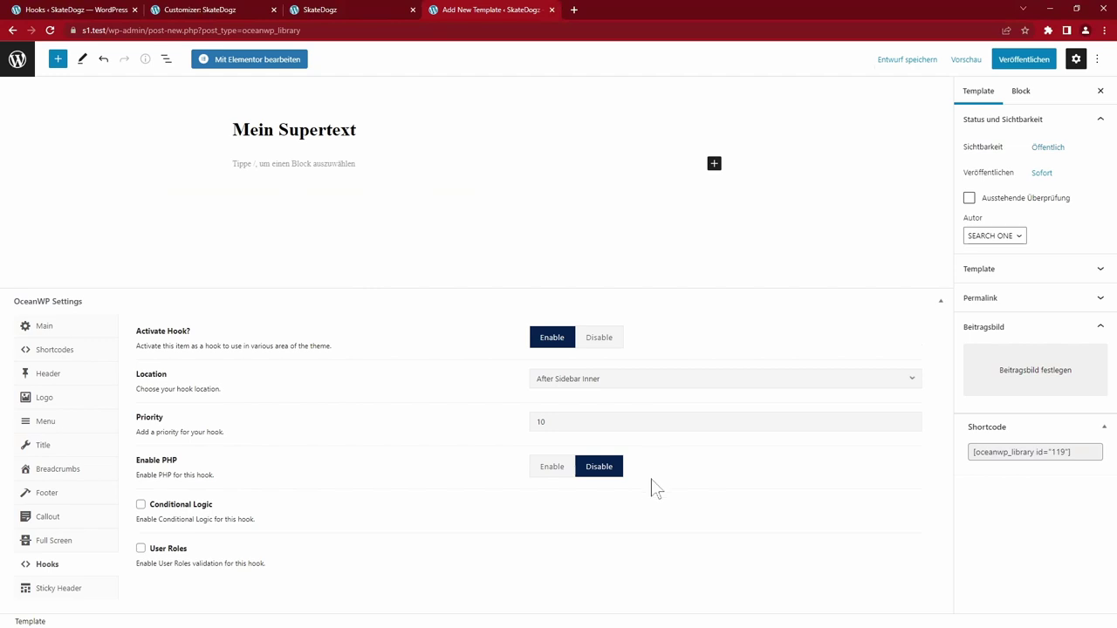
- Enable Conditional Logic for the template's hook, view the Show on choices and disable it again
{"action": "left_click", "coordinate": [140, 505]}
{"action": "scroll", "coordinate": [349, 528], "scroll_direction": "down", "scroll_amount": 1}
{"action": "left_click", "coordinate": [300, 450]}
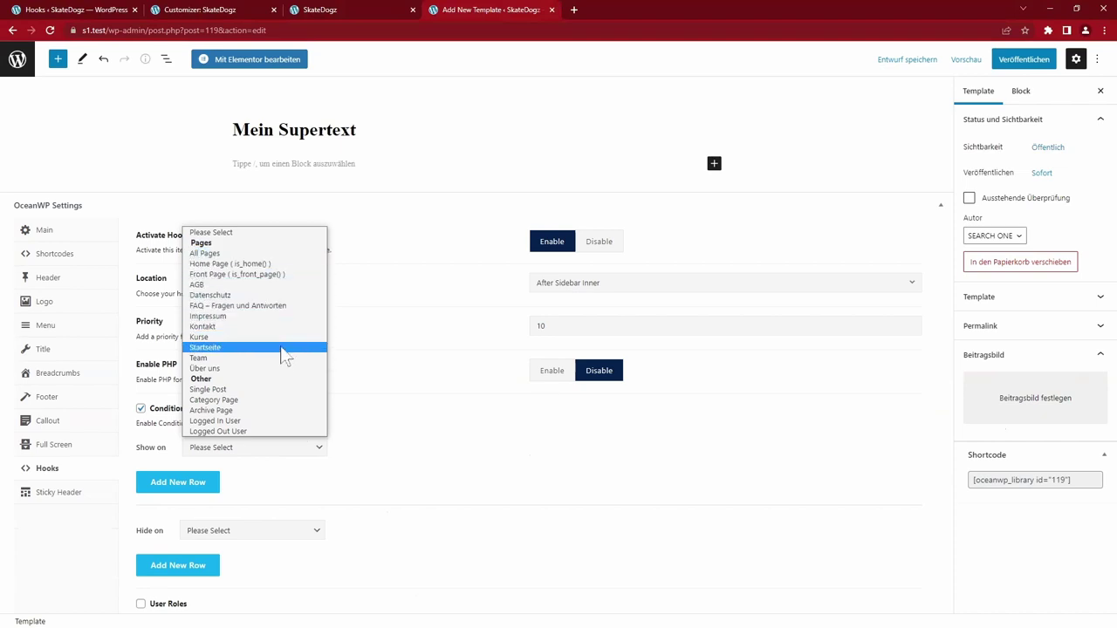
{"action": "left_click", "coordinate": [422, 518]}
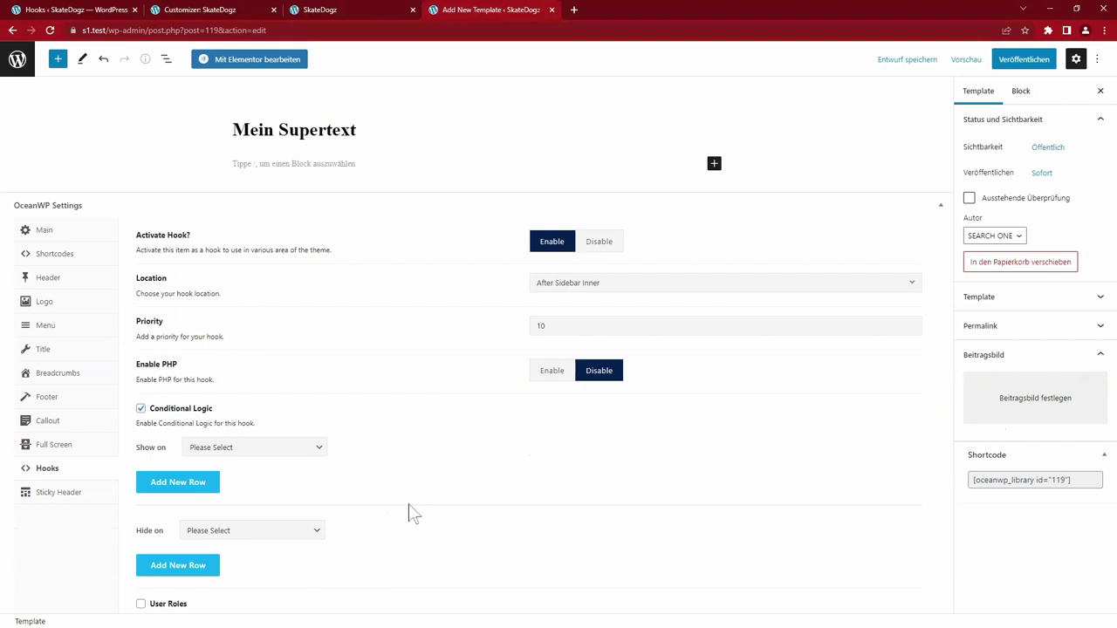
{"action": "left_click", "coordinate": [140, 408]}
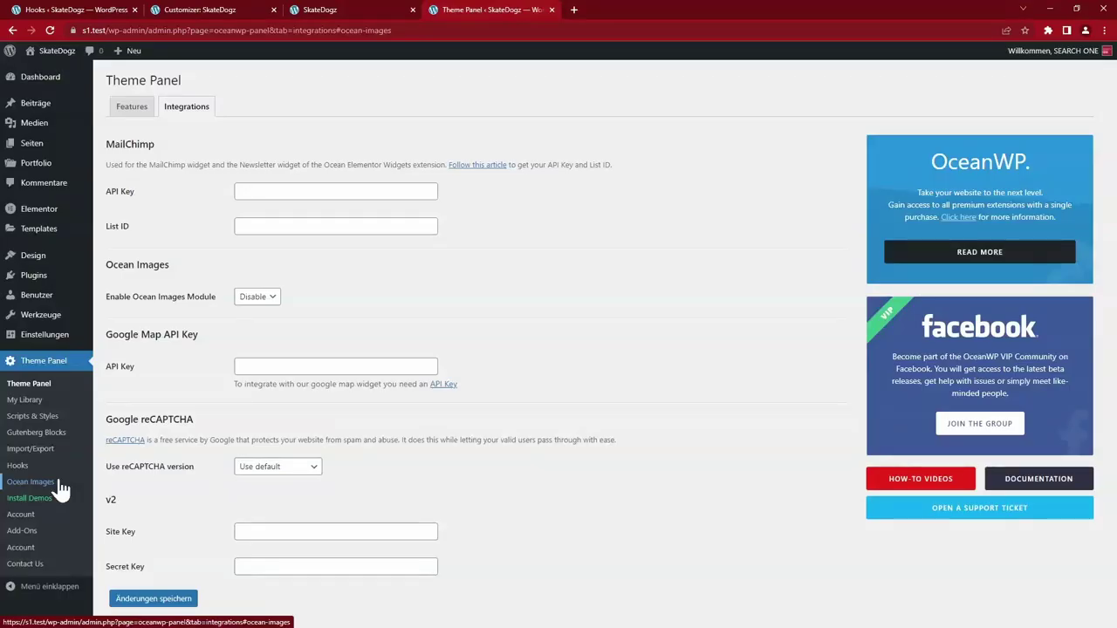
- Enable the Ocean Images module together with Flaticon and Freepik in the Theme Panel integrations
{"action": "left_click", "coordinate": [270, 297]}
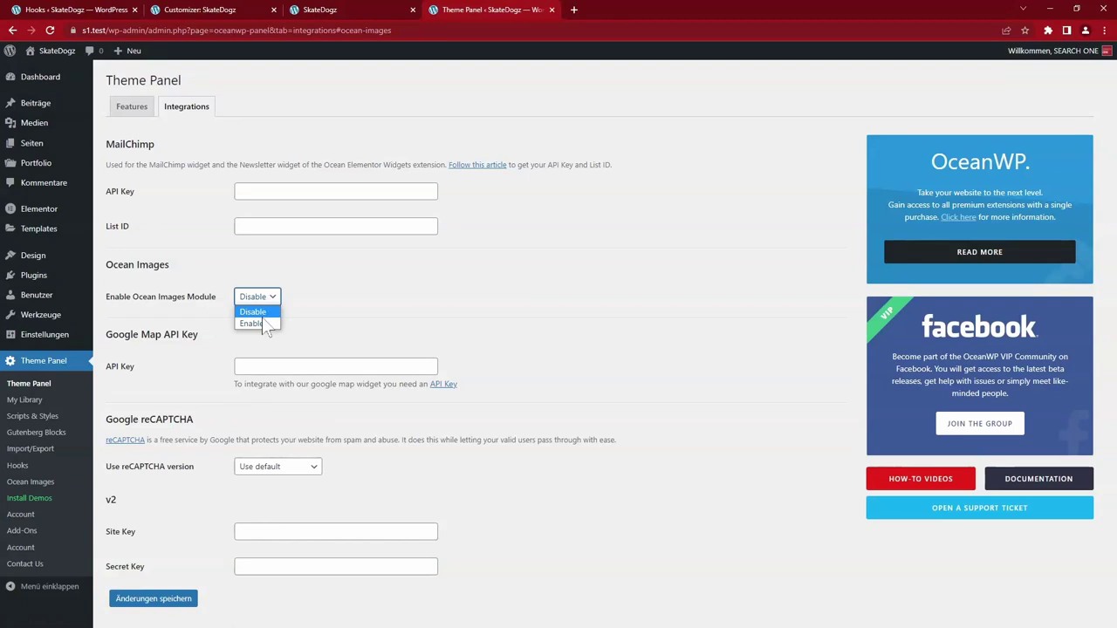
{"action": "left_click", "coordinate": [253, 323]}
{"action": "left_click", "coordinate": [256, 340]}
{"action": "left_click", "coordinate": [254, 365]}
{"action": "left_click", "coordinate": [257, 374]}
{"action": "left_click", "coordinate": [266, 399]}
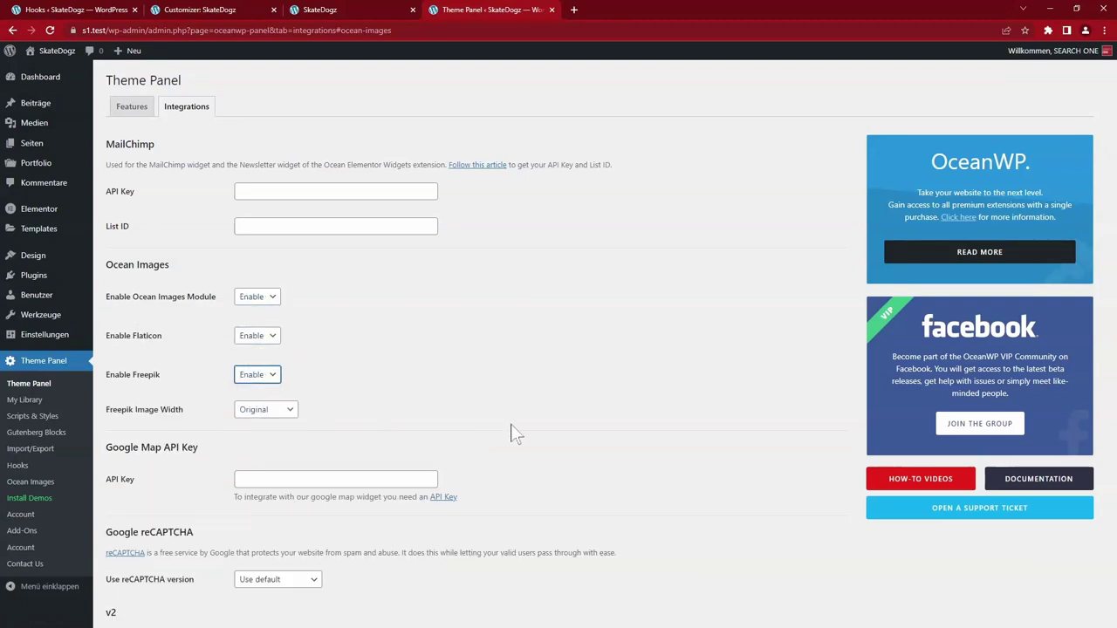
- Set the Freepik image width to 1600px and save the integration settings
{"action": "left_click", "coordinate": [266, 410]}
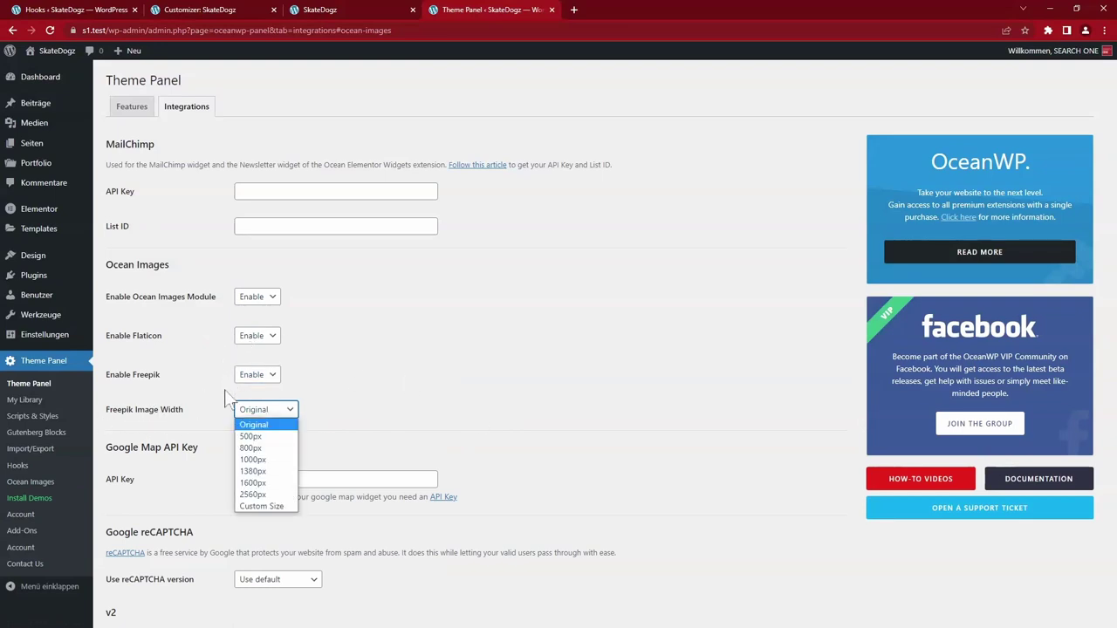
{"action": "left_click", "coordinate": [249, 483]}
{"action": "scroll", "coordinate": [568, 519], "scroll_direction": "down", "scroll_amount": 2}
- Search Ocean Images for "skateboard" and browse the Freepik and Flaticon results, checking the media library in between
{"action": "key", "text": "Return"}
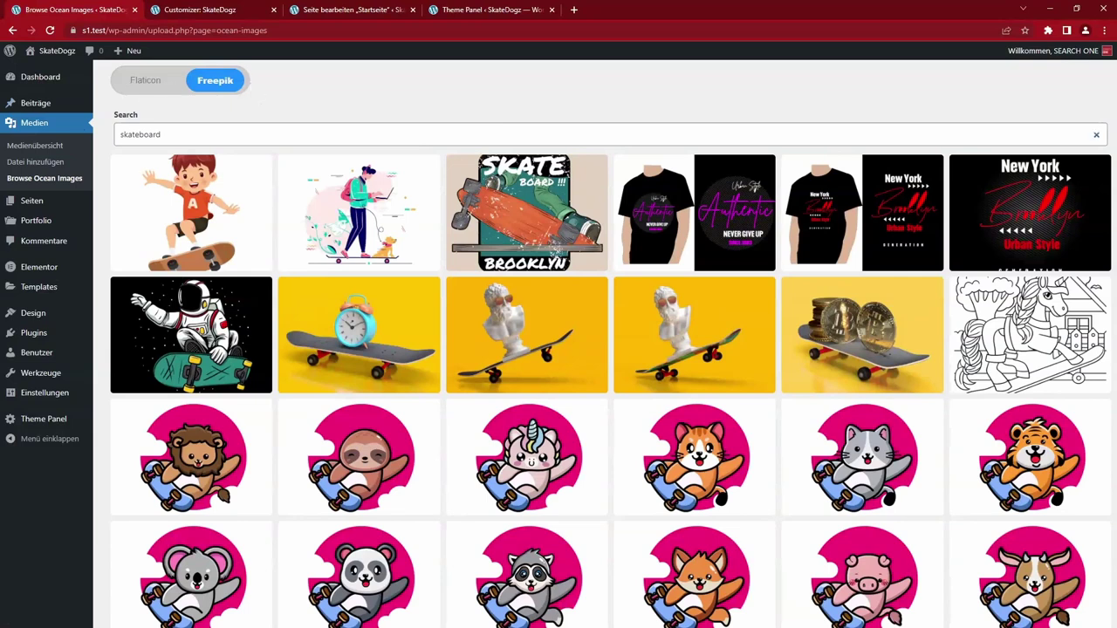
{"action": "scroll", "coordinate": [790, 436], "scroll_direction": "down", "scroll_amount": 2}
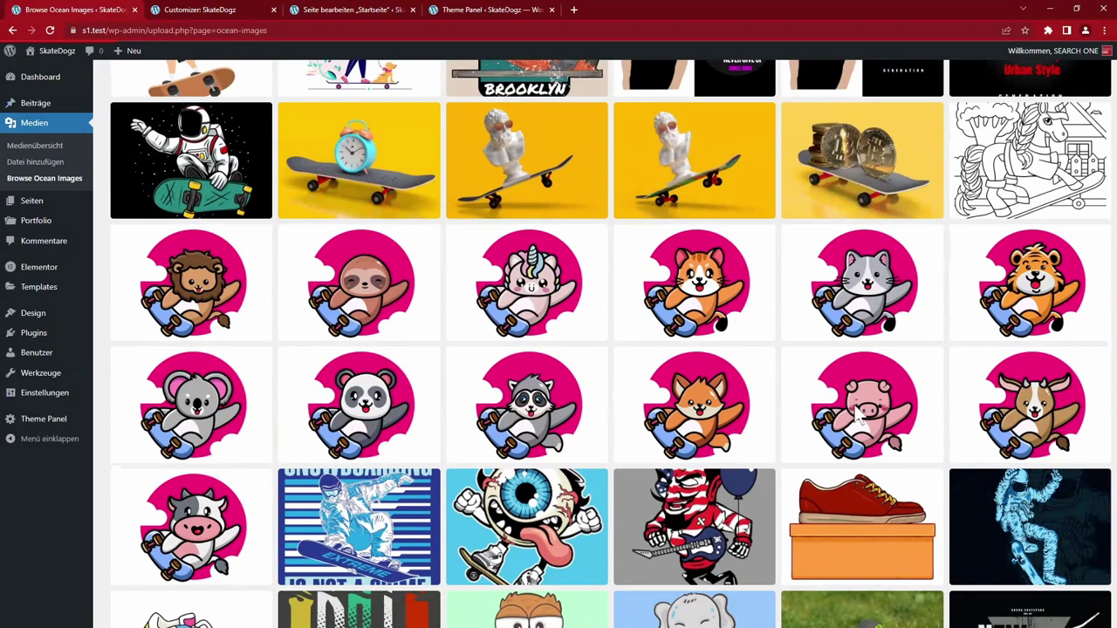
{"action": "left_click", "coordinate": [46, 146]}
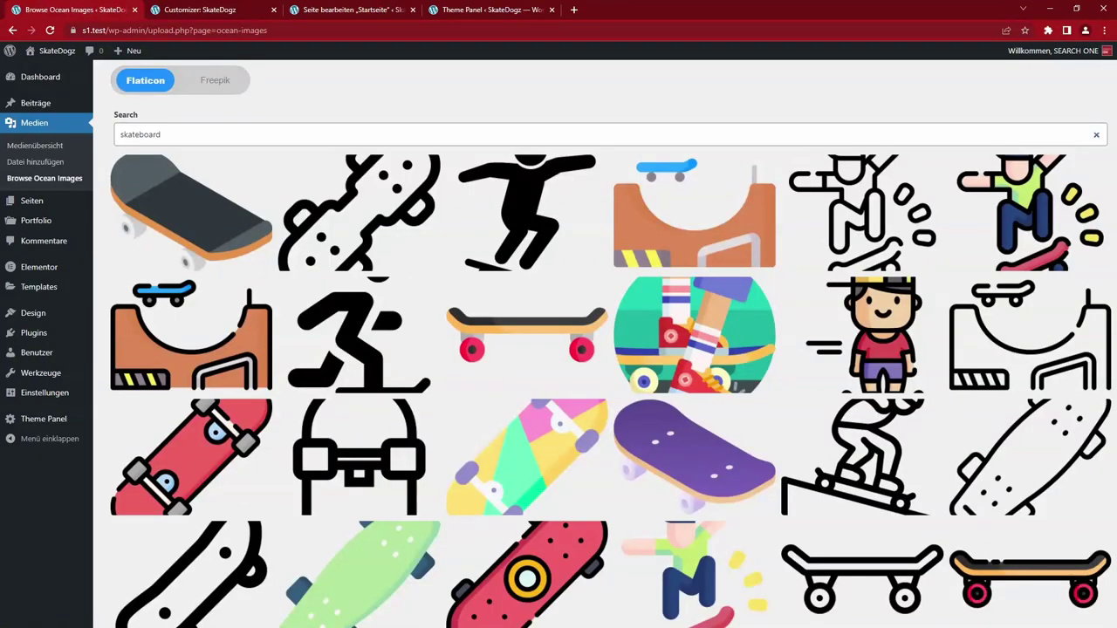
{"action": "scroll", "coordinate": [652, 342], "scroll_direction": "down", "scroll_amount": 15}
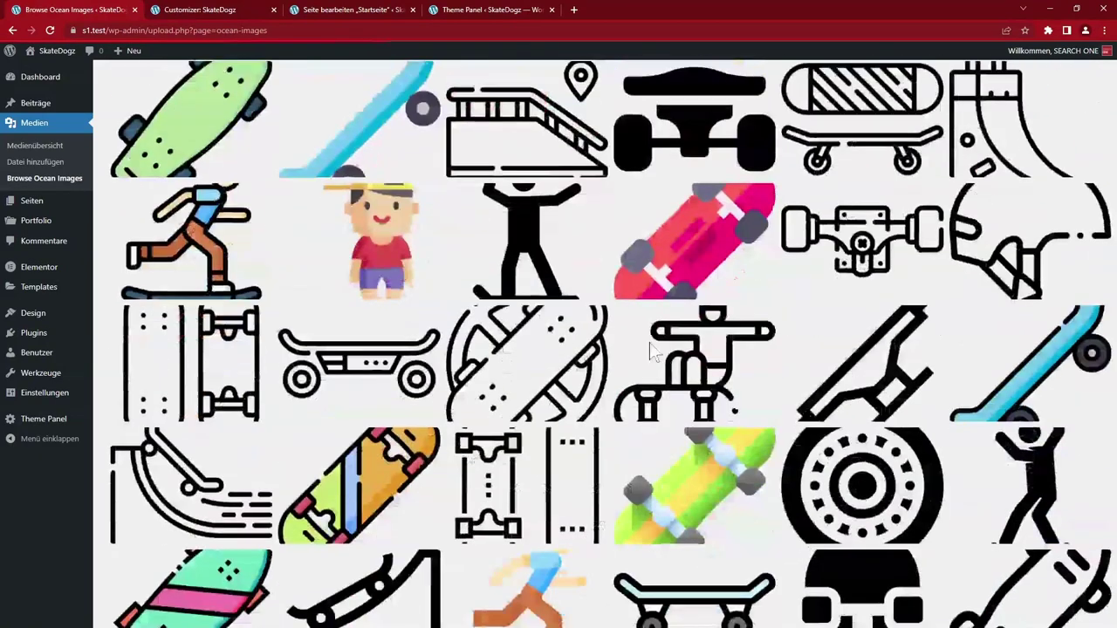
- Browse the OceanWP demo templates and examine the live preview of the Coaching demo down to its footer
{"action": "left_click", "coordinate": [48, 504]}
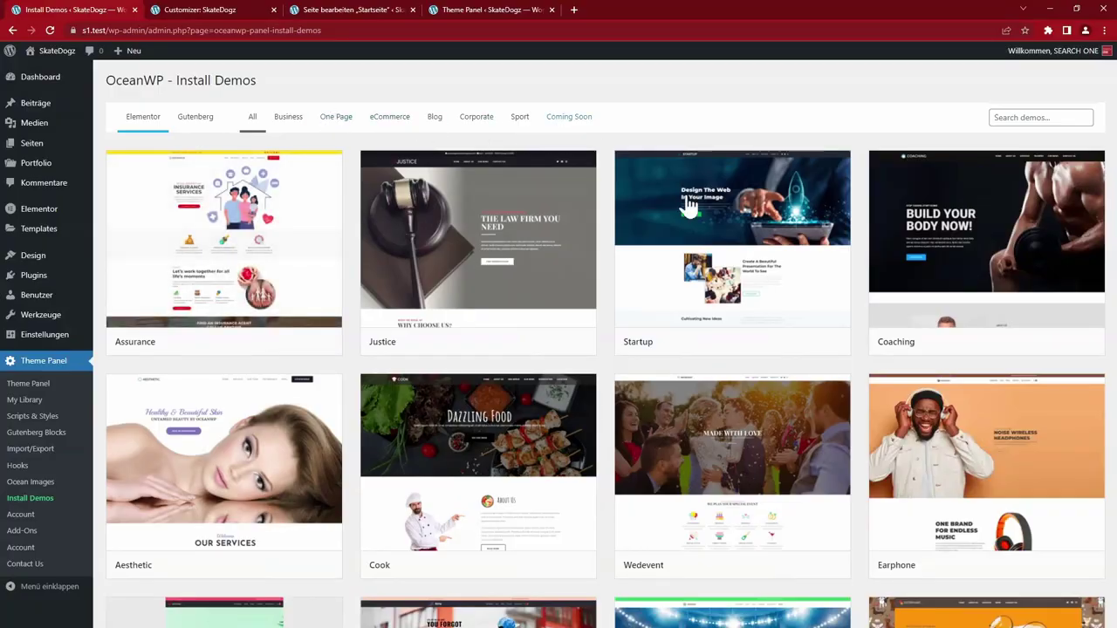
{"action": "left_click_drag", "start_coordinate": [1110, 98], "coordinate": [1112, 611]}
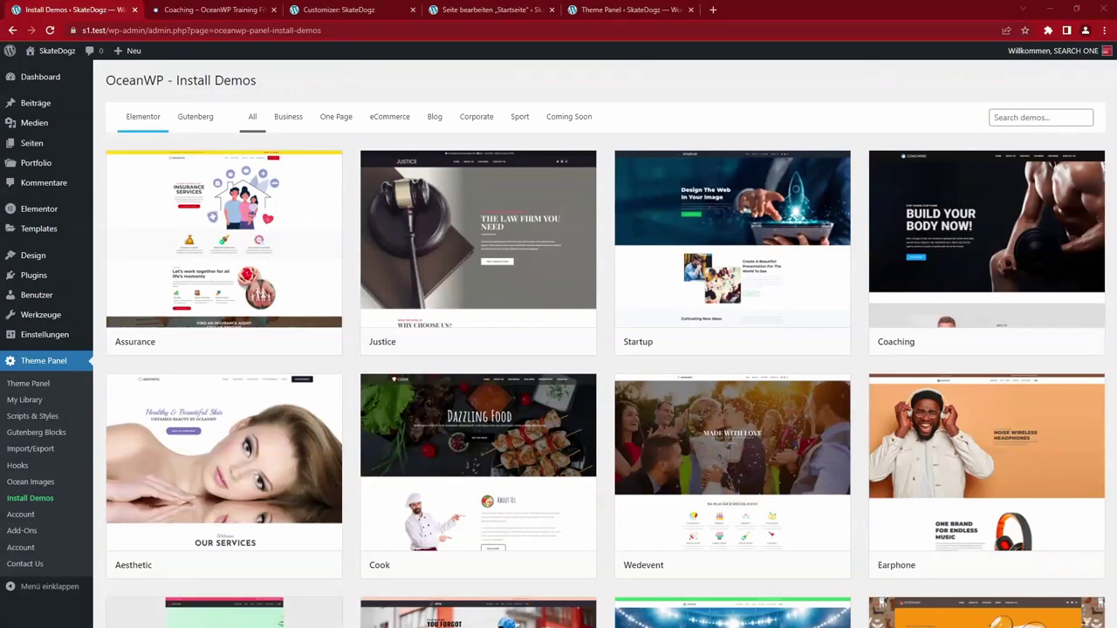
{"action": "mouse_move", "coordinate": [982, 246]}
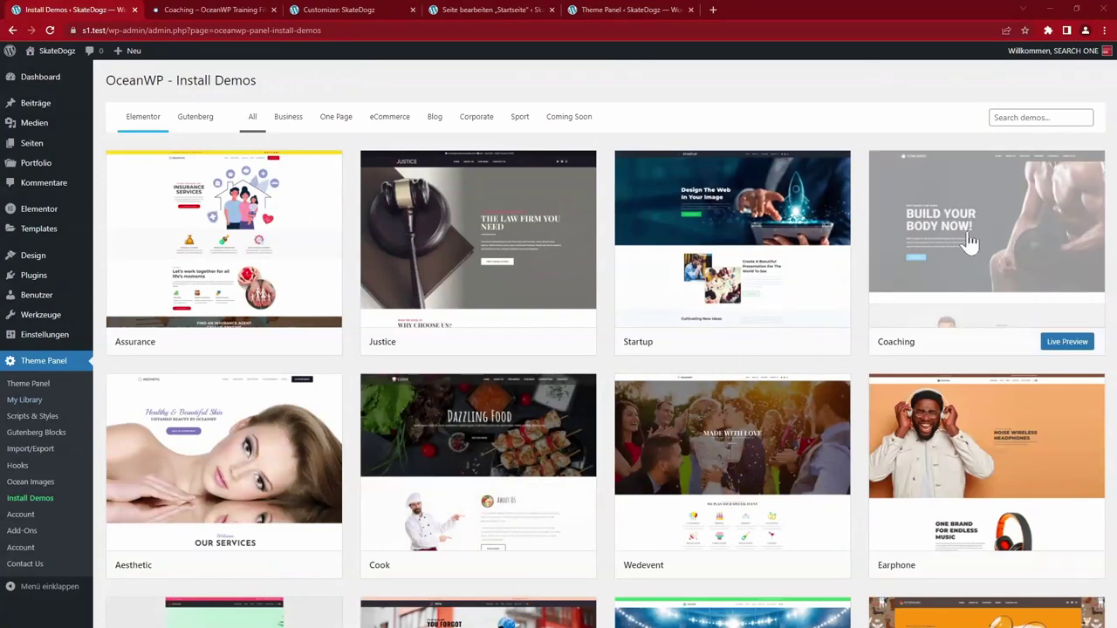
{"action": "left_click", "coordinate": [1070, 342]}
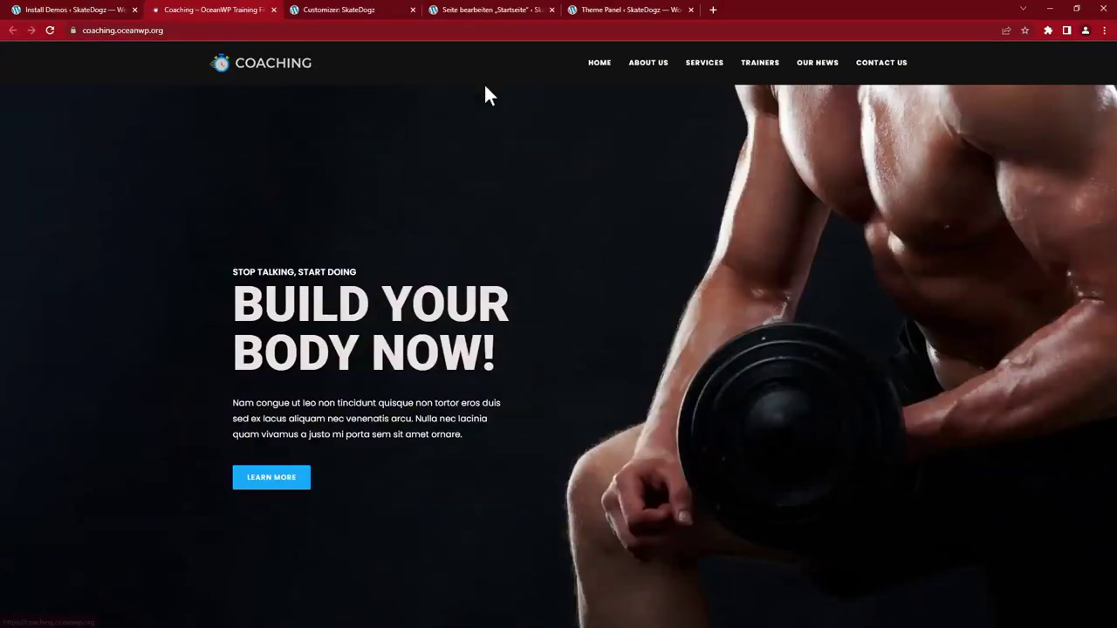
{"action": "scroll", "coordinate": [814, 404], "scroll_direction": "down", "scroll_amount": 4}
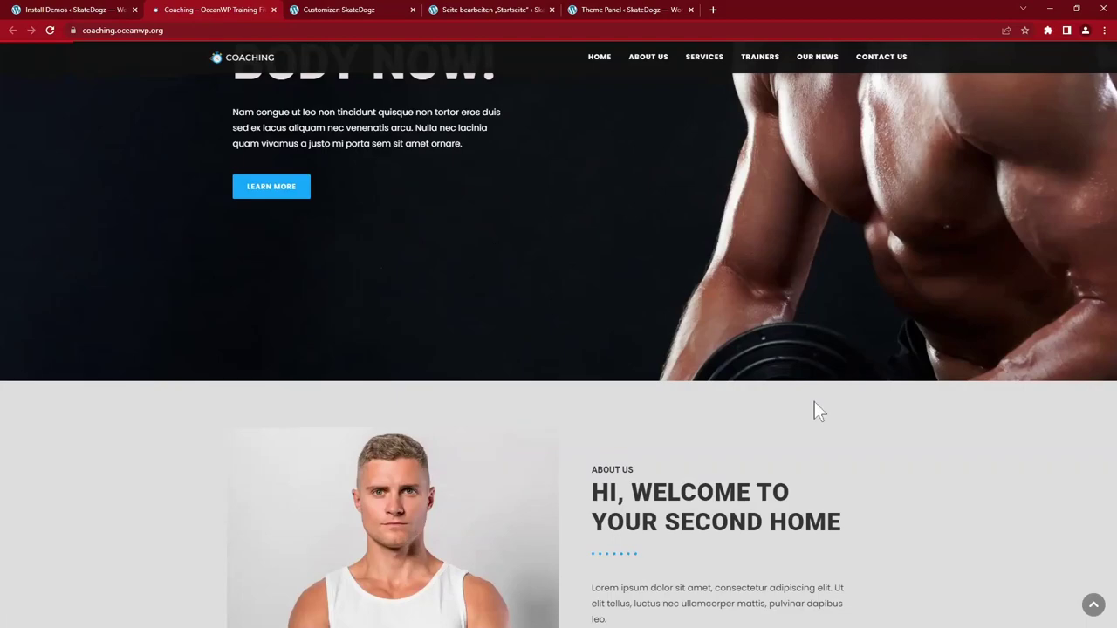
{"action": "scroll", "coordinate": [814, 404], "scroll_direction": "down", "scroll_amount": 4}
{"action": "scroll", "coordinate": [814, 404], "scroll_direction": "down", "scroll_amount": 10}
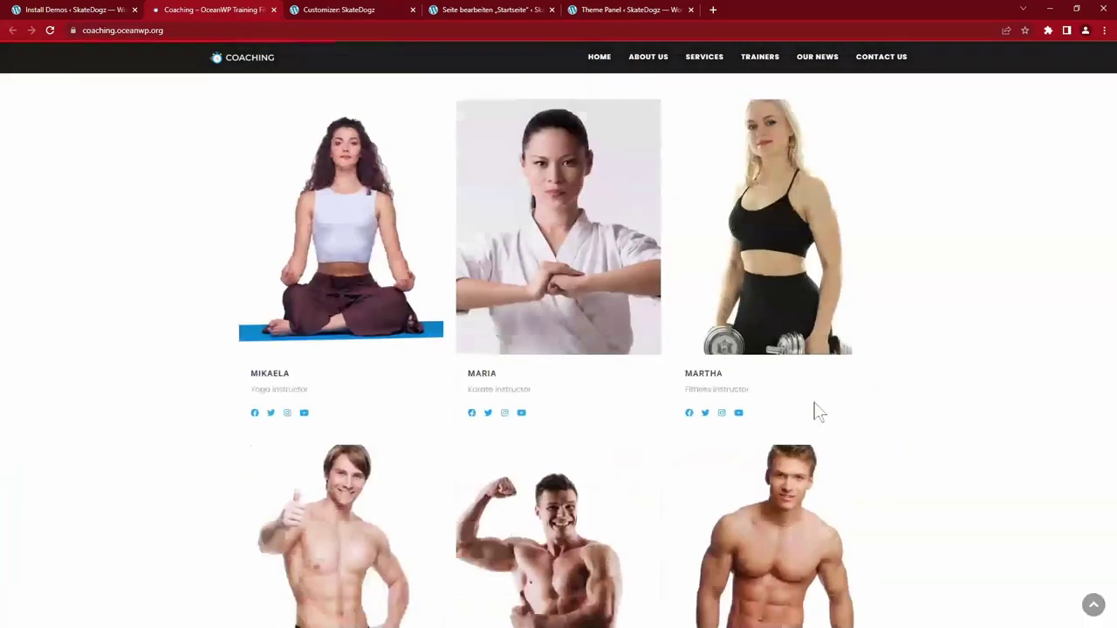
{"action": "scroll", "coordinate": [814, 404], "scroll_direction": "down", "scroll_amount": 10}
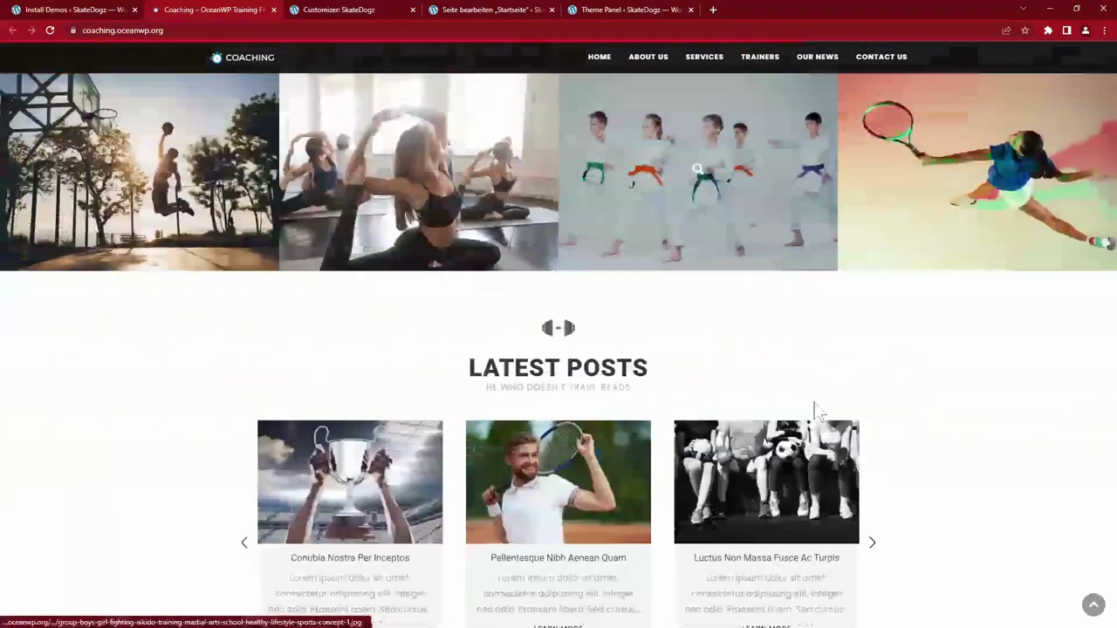
{"action": "scroll", "coordinate": [815, 404], "scroll_direction": "down", "scroll_amount": 10}
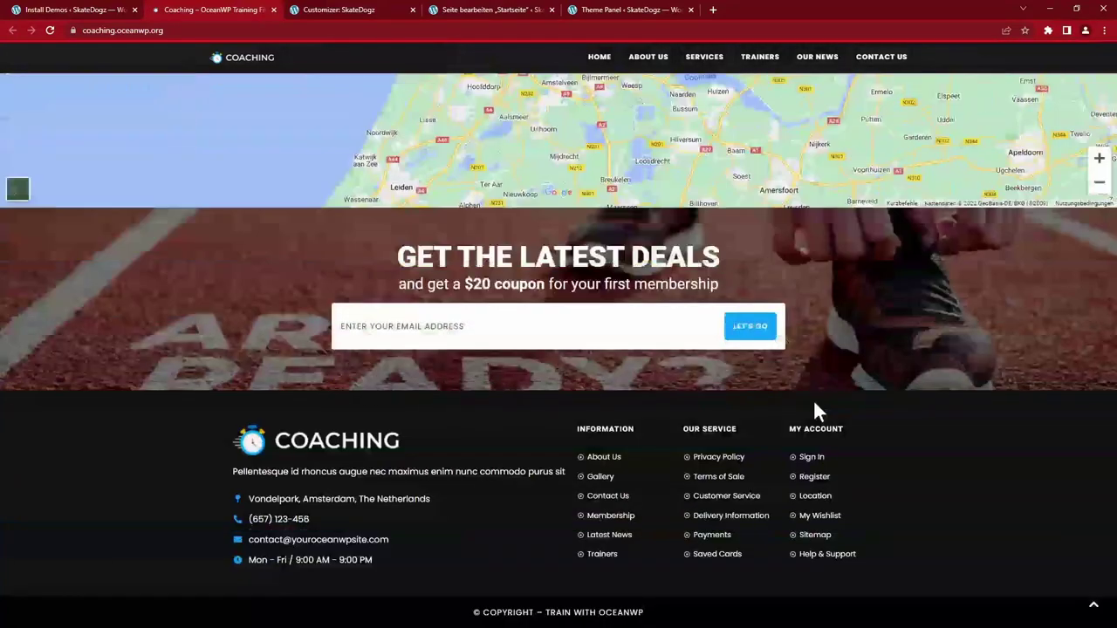
{"action": "left_click", "coordinate": [81, 10]}
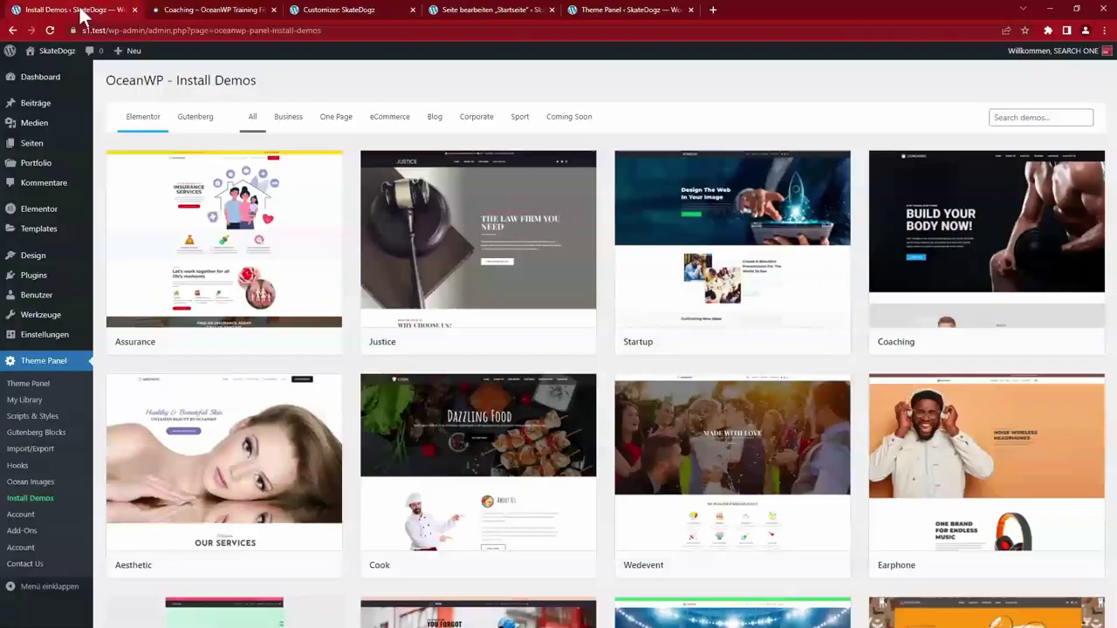
- Review the OceanWP account details and the add-on overview, including the description of Ocean White Label
{"action": "scroll", "coordinate": [641, 385], "scroll_direction": "down", "scroll_amount": 15}
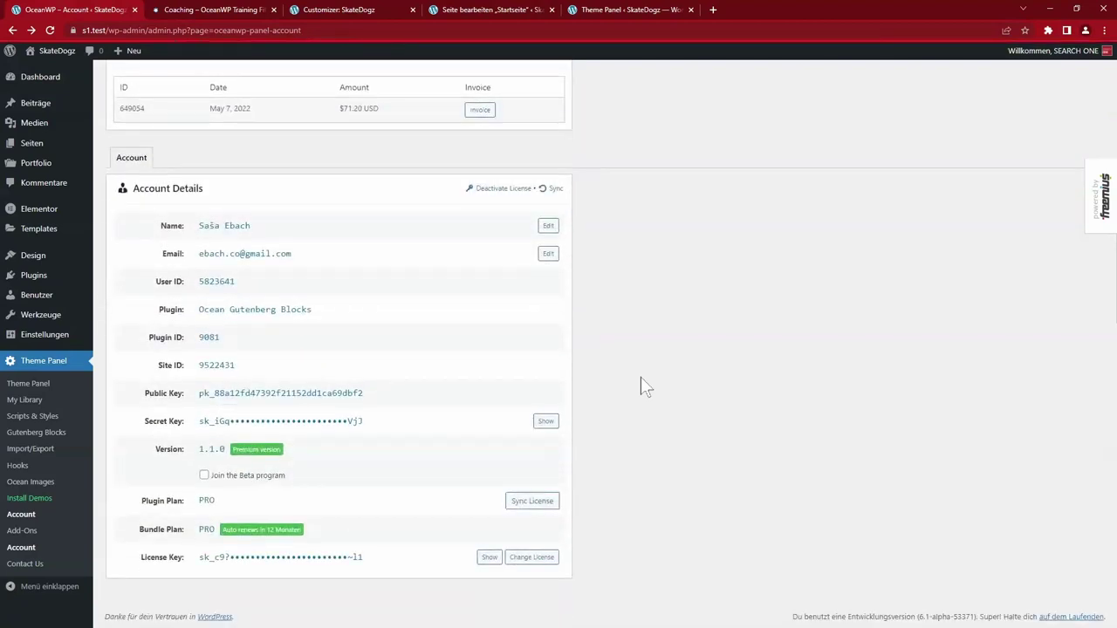
{"action": "left_click", "coordinate": [33, 532]}
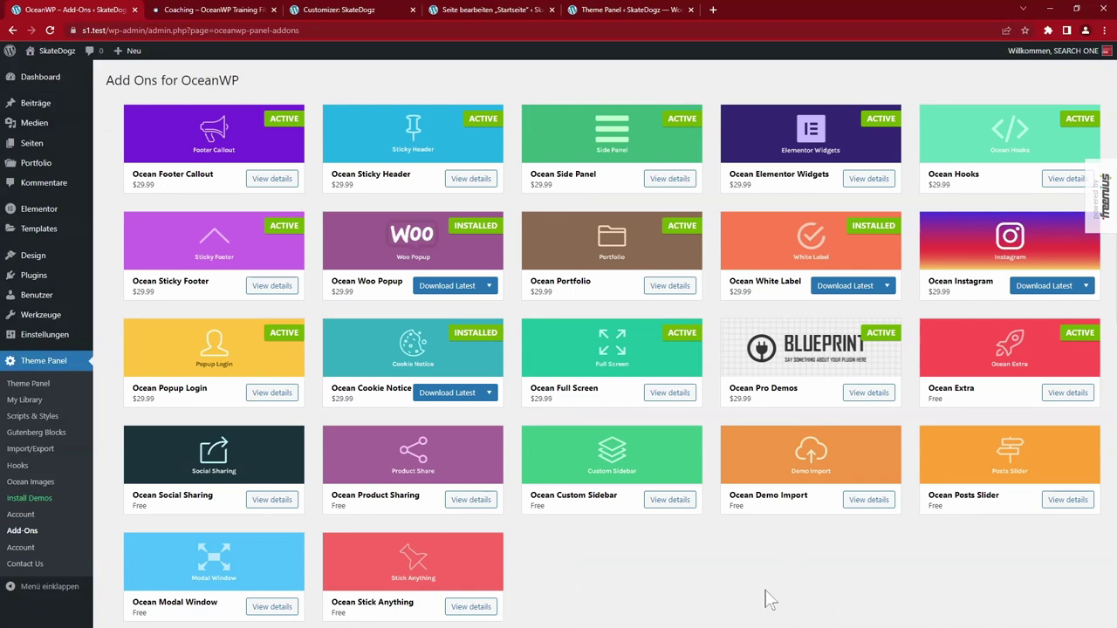
{"action": "left_click", "coordinate": [873, 285]}
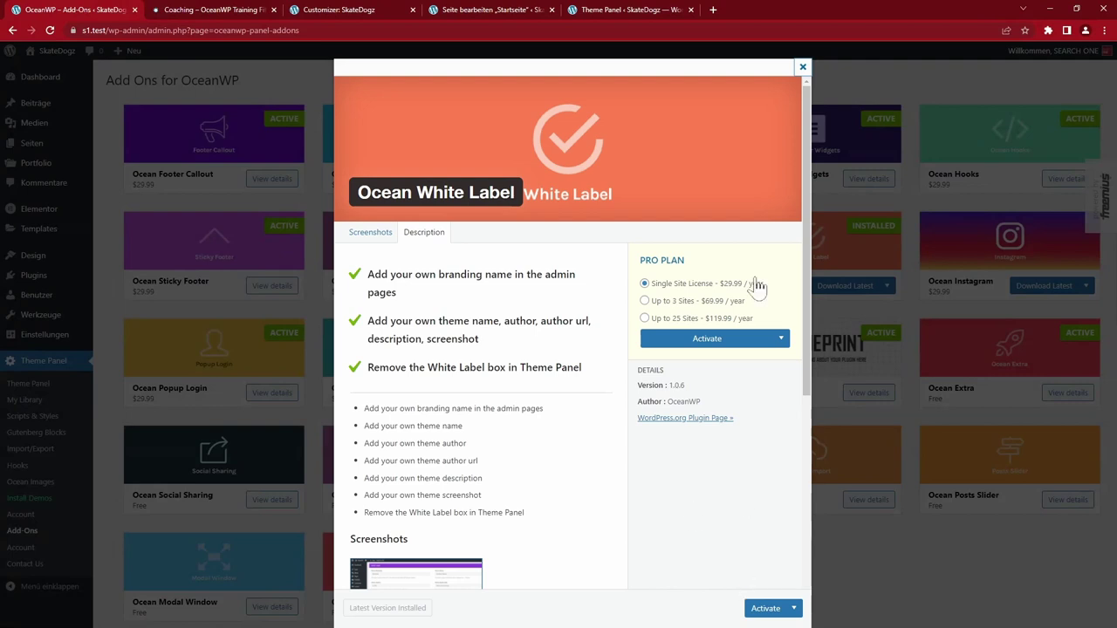
{"action": "key", "text": "Escape"}
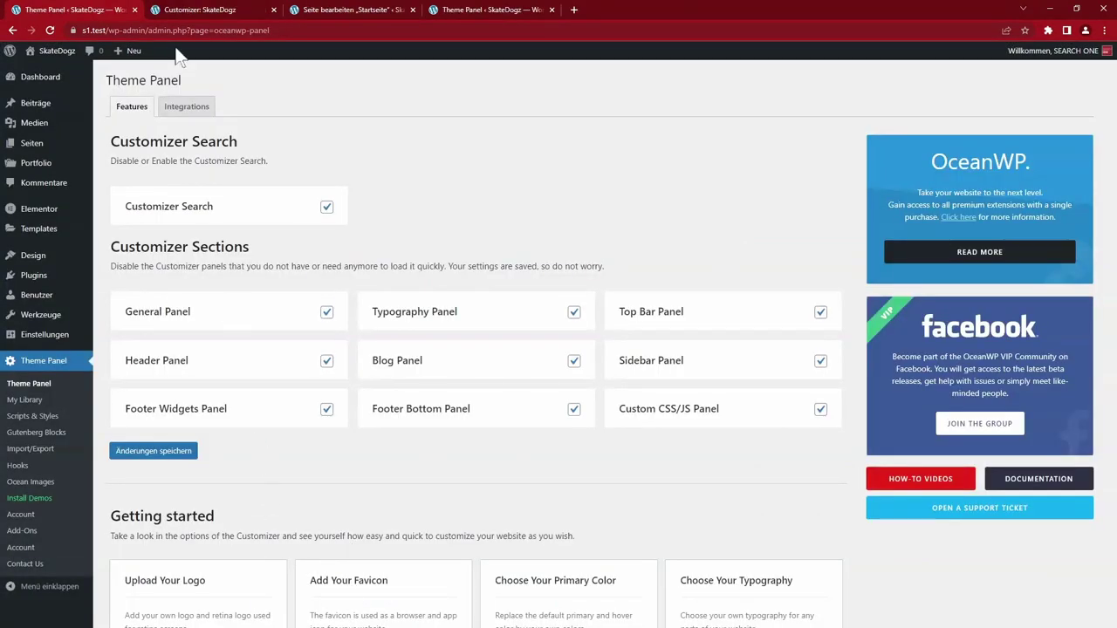
- Limit the header logo's maximum width to 128 px in the Customizer and publish the change
{"action": "left_click", "coordinate": [211, 14]}
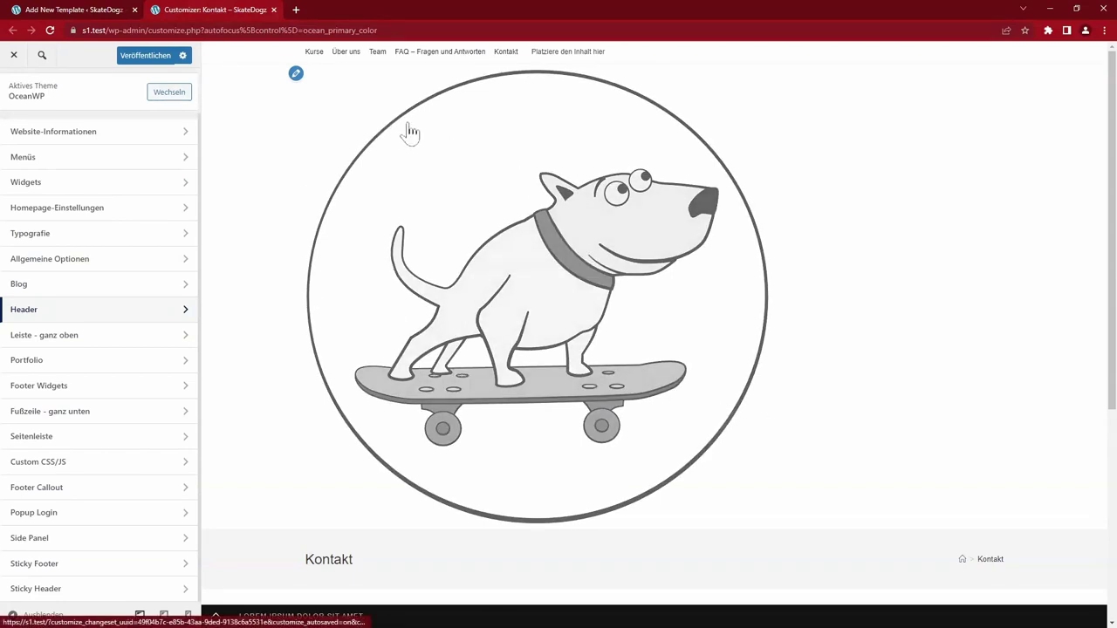
{"action": "scroll", "coordinate": [549, 332], "scroll_direction": "down", "scroll_amount": 3}
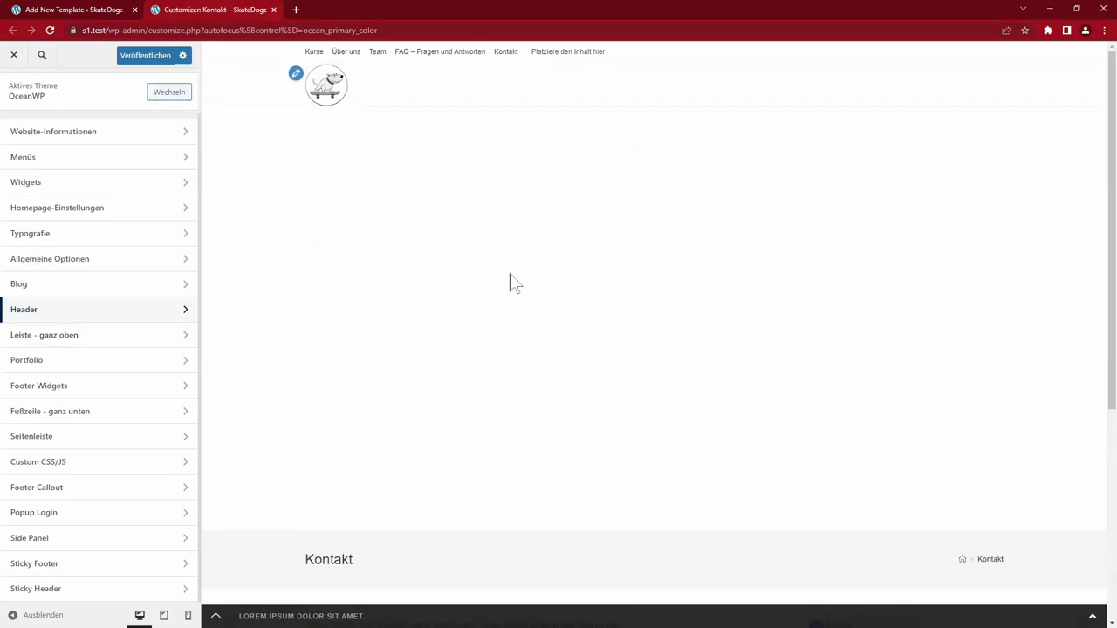
{"action": "left_click", "coordinate": [63, 314]}
{"action": "left_click", "coordinate": [54, 166]}
{"action": "left_click", "coordinate": [41, 455]}
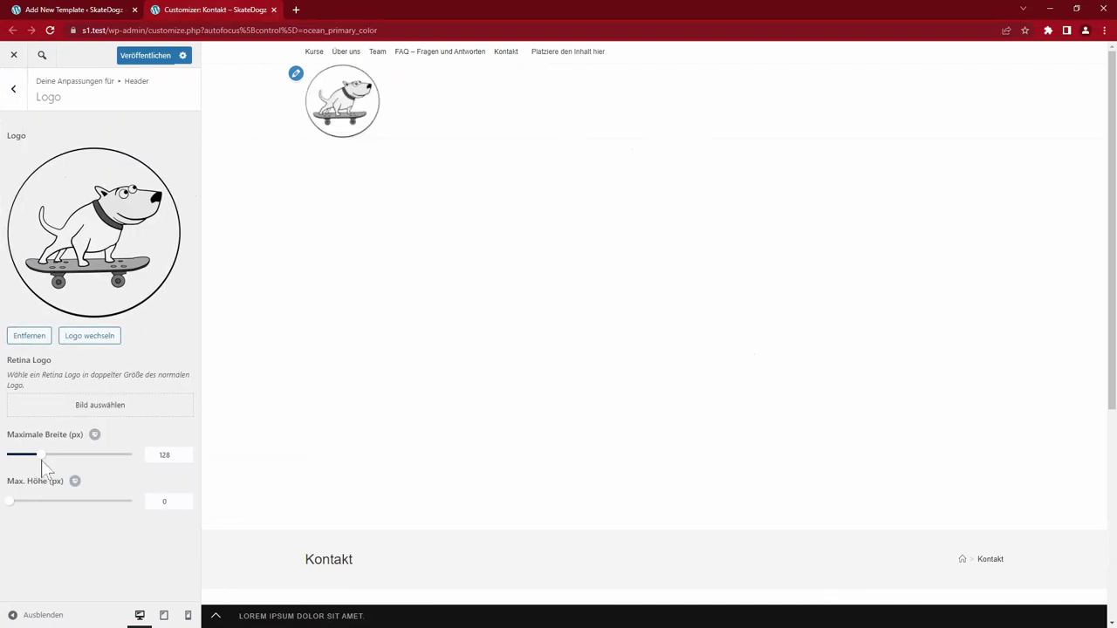
{"action": "left_click", "coordinate": [41, 501]}
{"action": "key", "text": "Escape"}
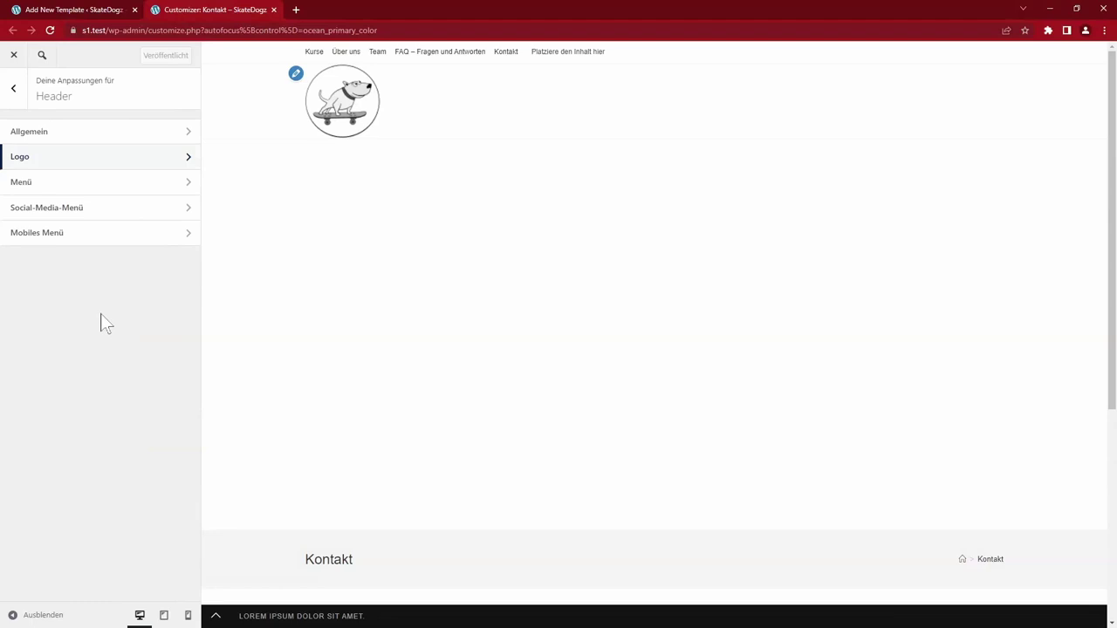
- Activate the social media icons for the top bar in the Customizer
{"action": "left_click", "coordinate": [15, 97]}
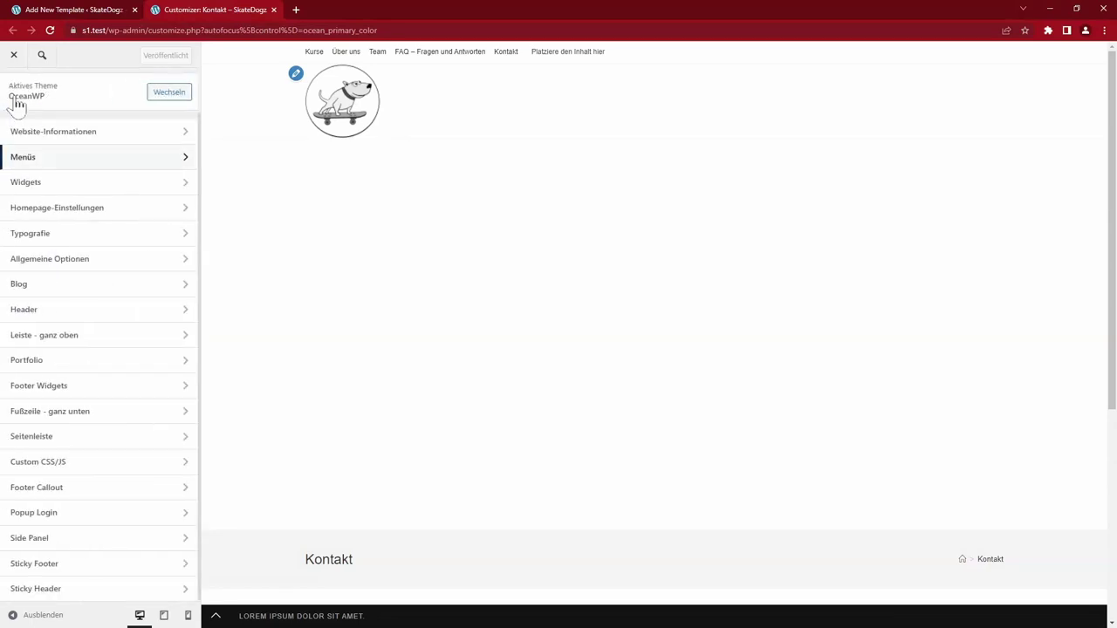
{"action": "left_click", "coordinate": [68, 337]}
{"action": "left_click", "coordinate": [70, 185]}
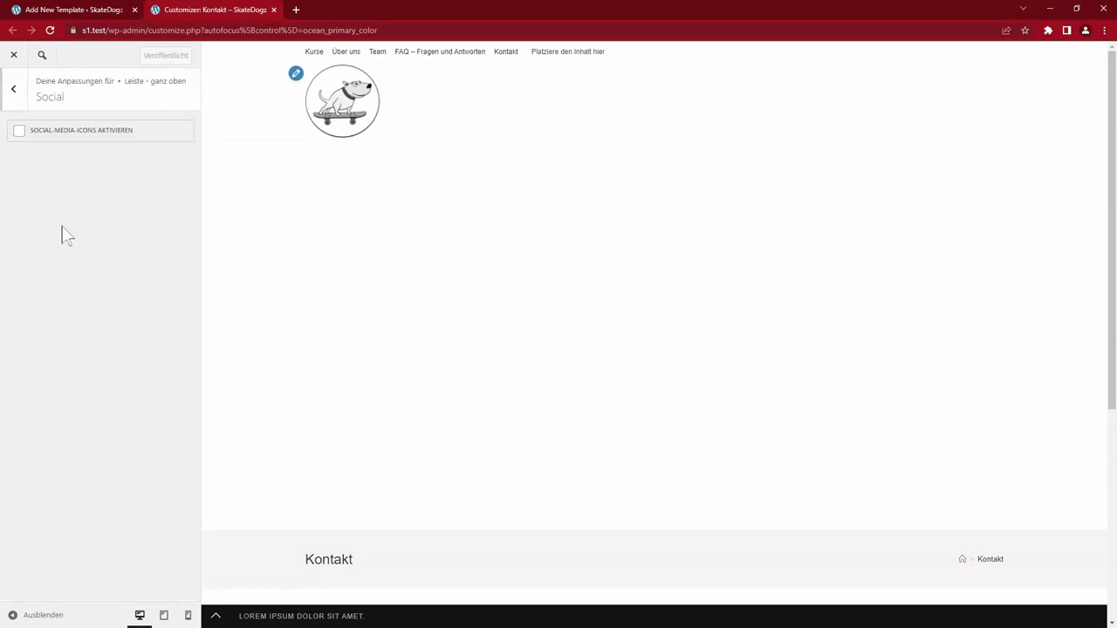
{"action": "left_click", "coordinate": [20, 130]}
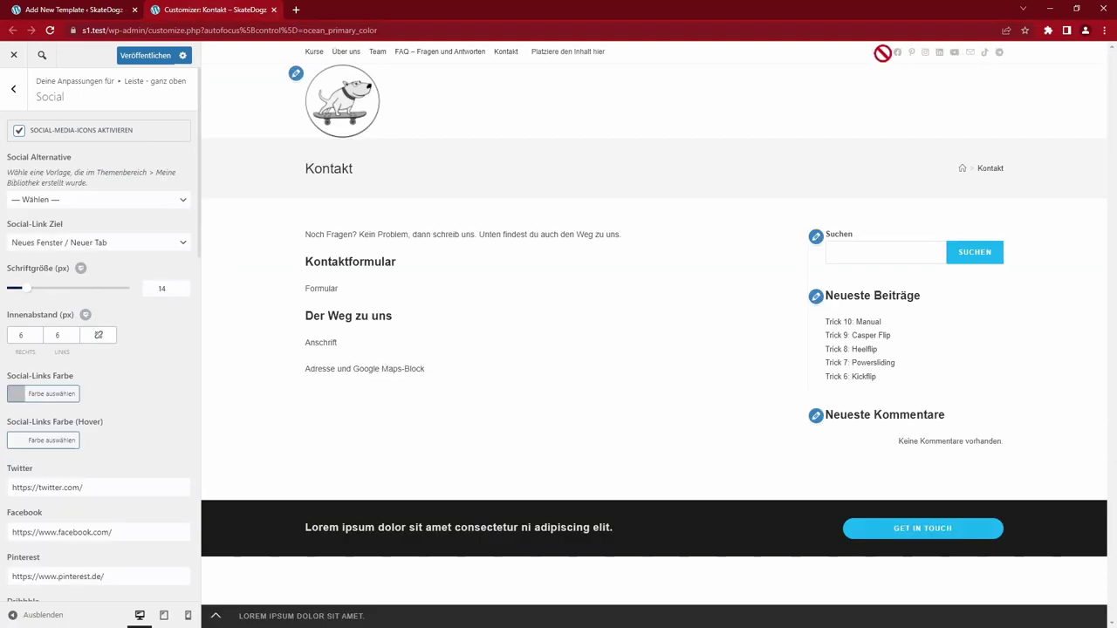
{"action": "key", "text": "Escape"}
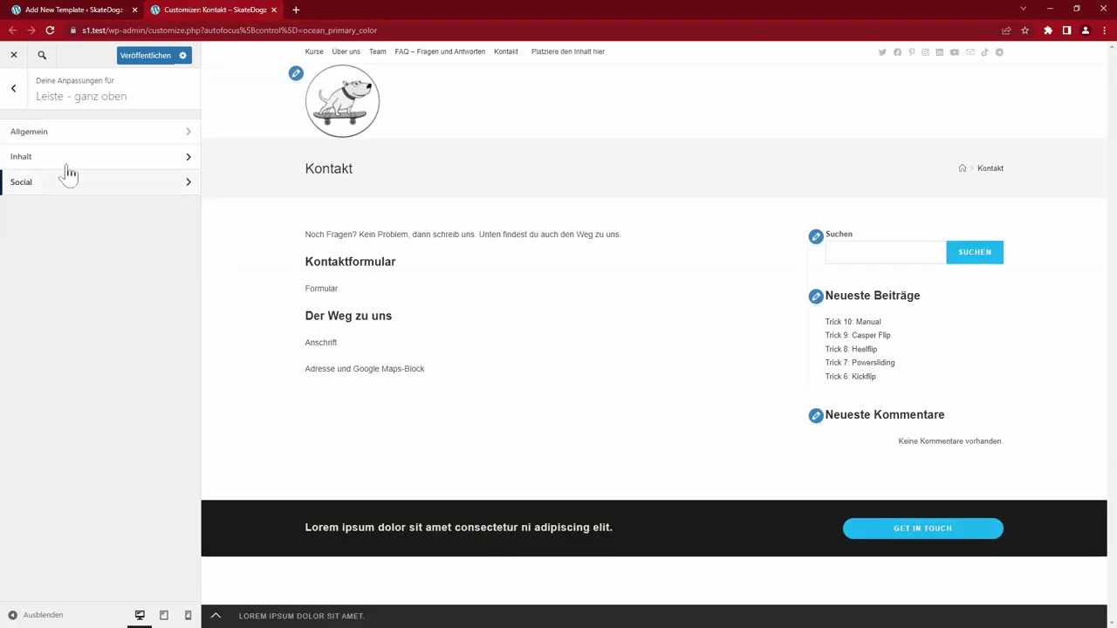
- View the Stil choices in the top bar's general settings and deactivate the top bar
{"action": "left_click", "coordinate": [78, 133]}
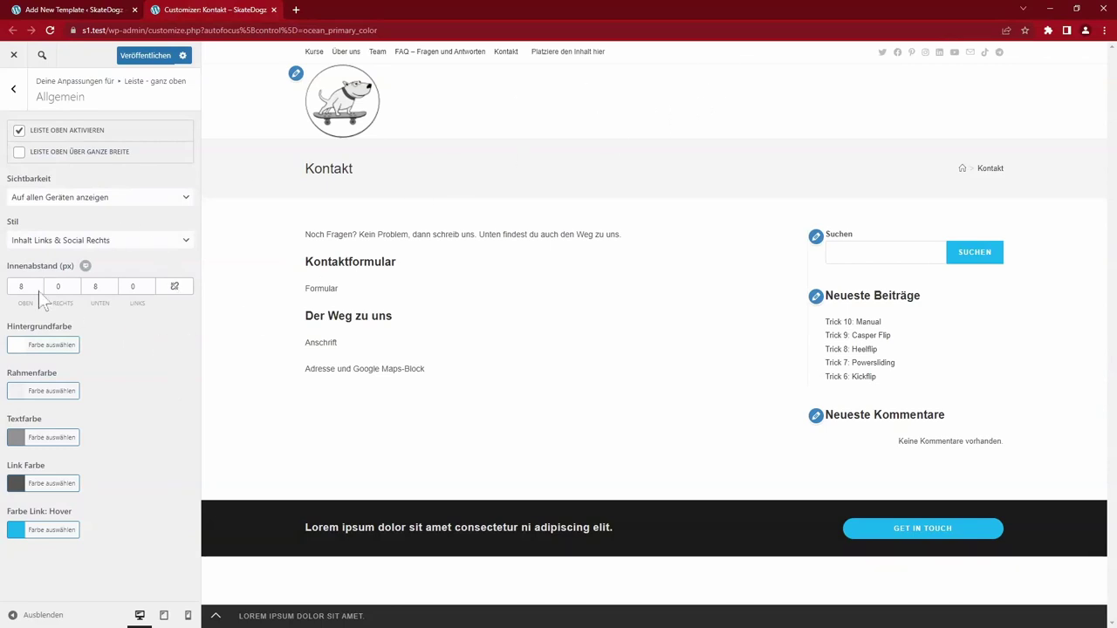
{"action": "left_click", "coordinate": [63, 243]}
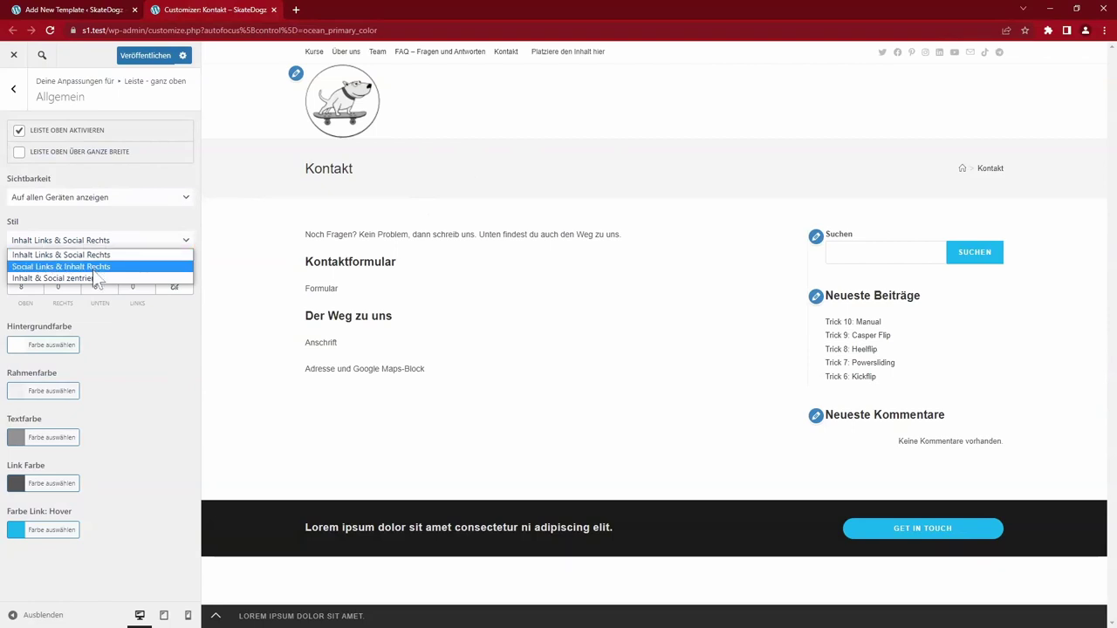
{"action": "left_click", "coordinate": [157, 425]}
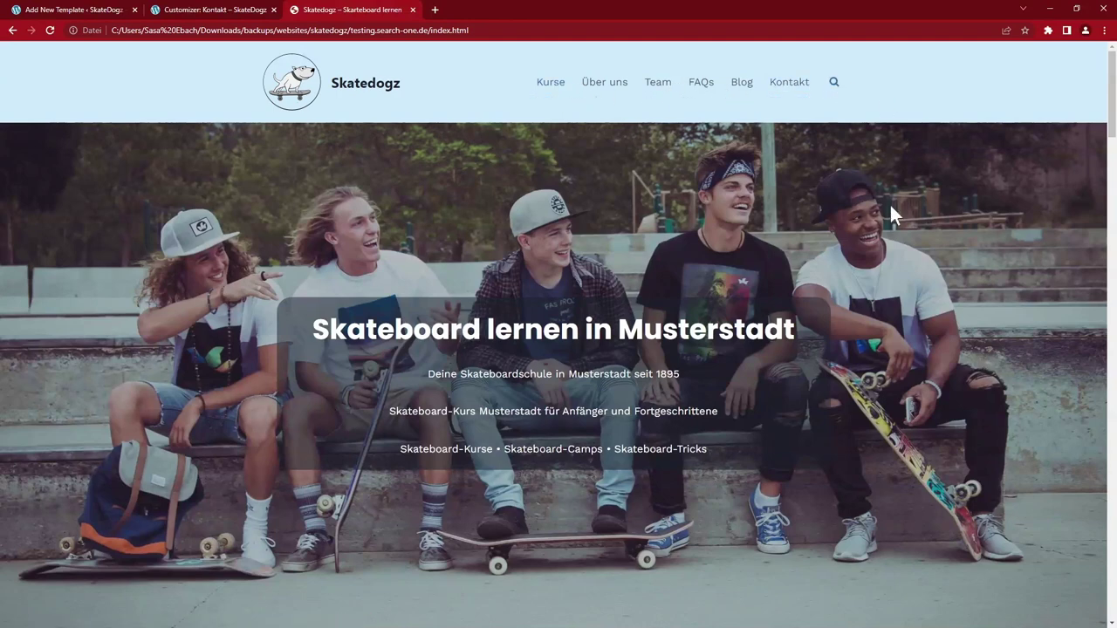
- Assign the Hauptmenü menu to the Allgemein position and remove it from the Leiste - ganz oben position
{"action": "left_click", "coordinate": [210, 9]}
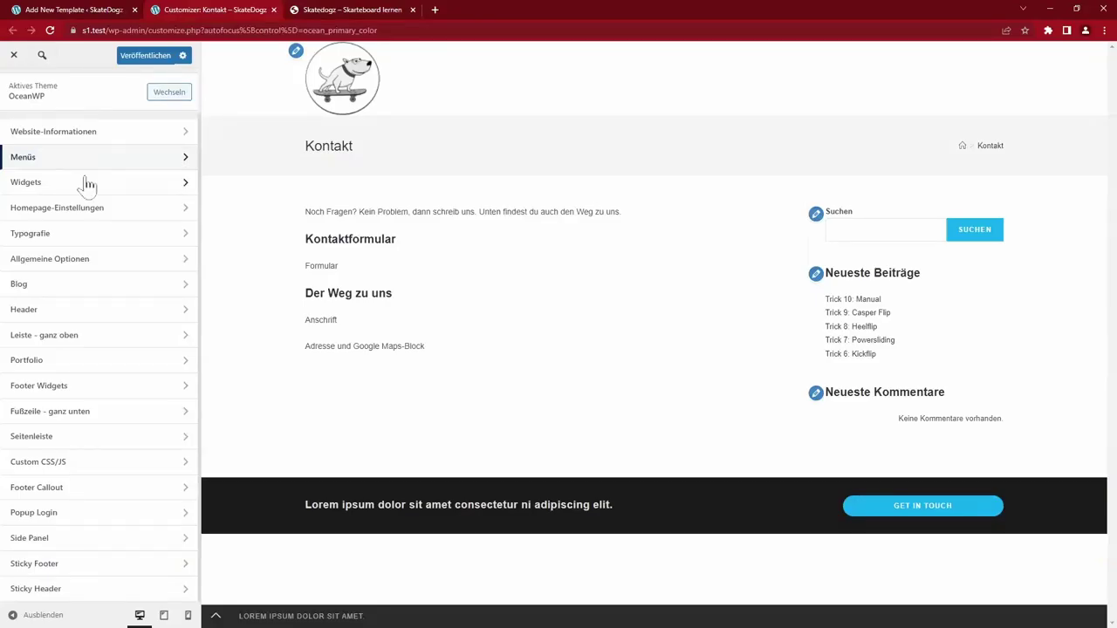
{"action": "left_click", "coordinate": [43, 163]}
{"action": "left_click", "coordinate": [52, 152]}
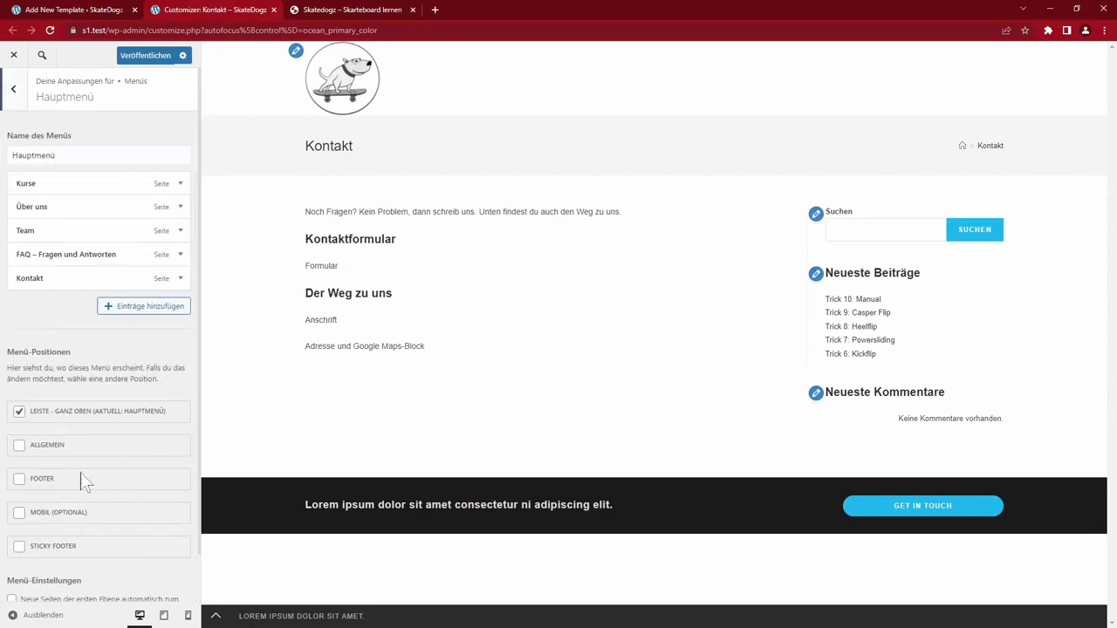
{"action": "left_click", "coordinate": [19, 445]}
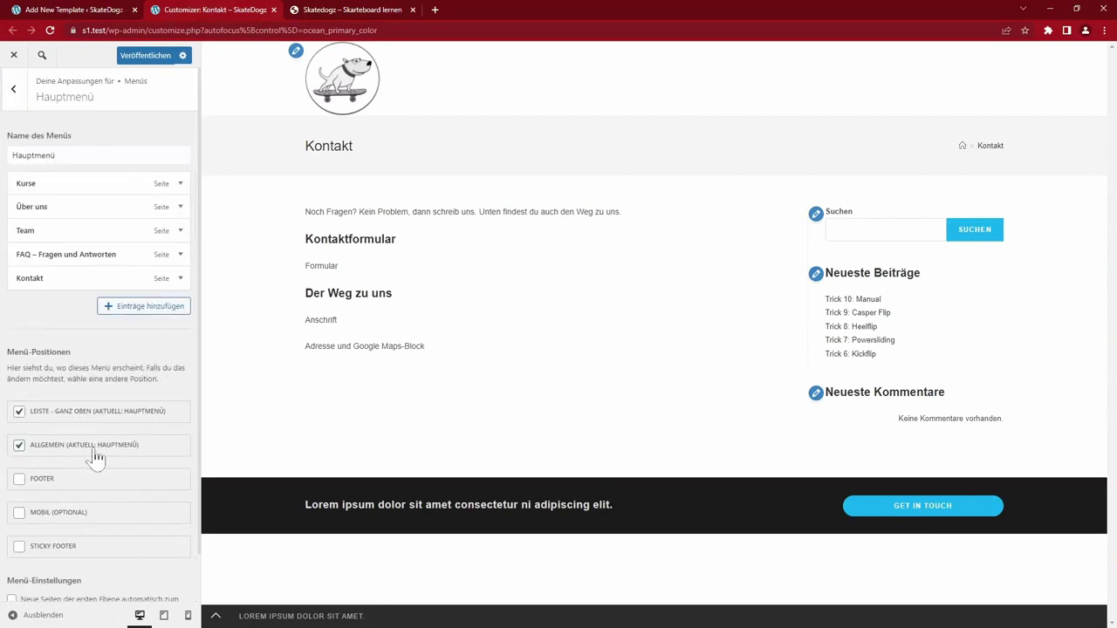
{"action": "left_click", "coordinate": [20, 415]}
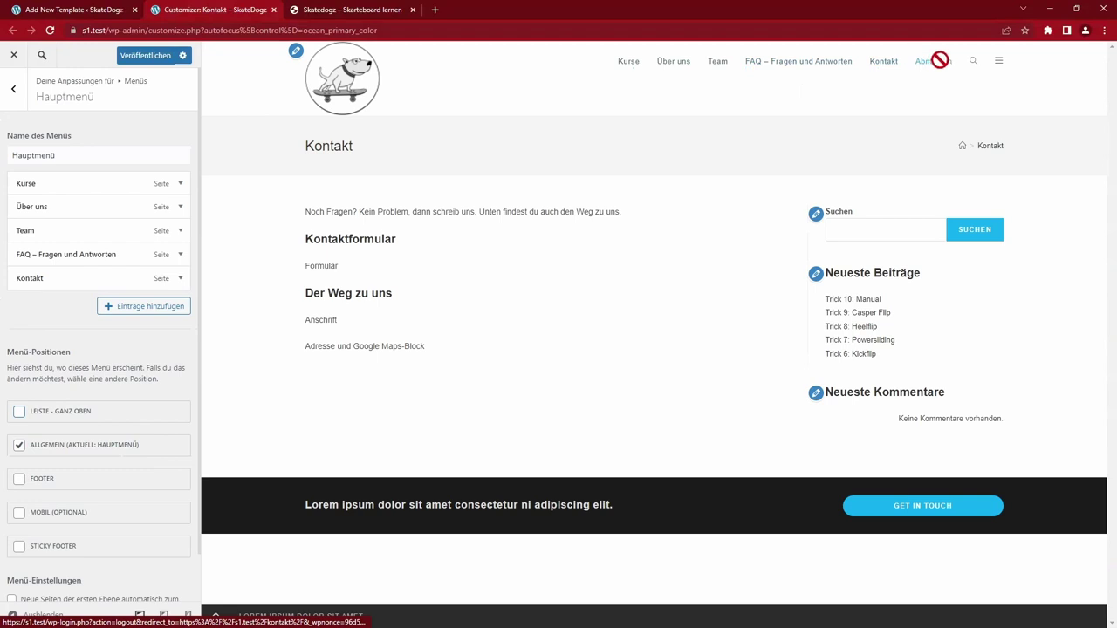
- Set the header's background color to #ceeafa in its general settings
{"action": "left_click", "coordinate": [14, 90]}
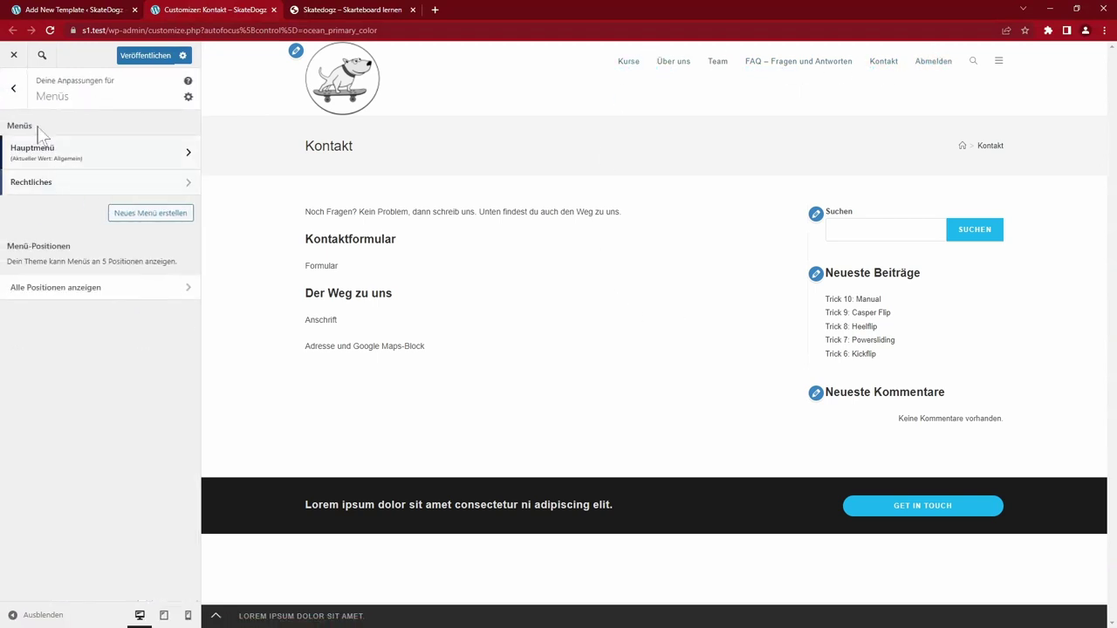
{"action": "left_click", "coordinate": [16, 91]}
{"action": "left_click", "coordinate": [52, 309]}
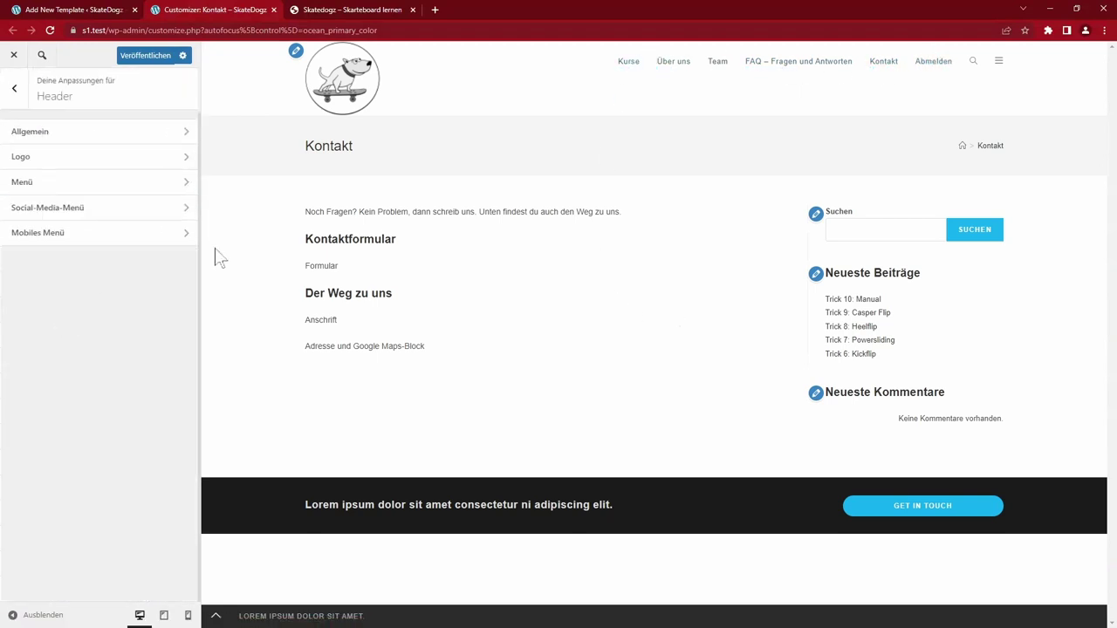
{"action": "left_click", "coordinate": [55, 131]}
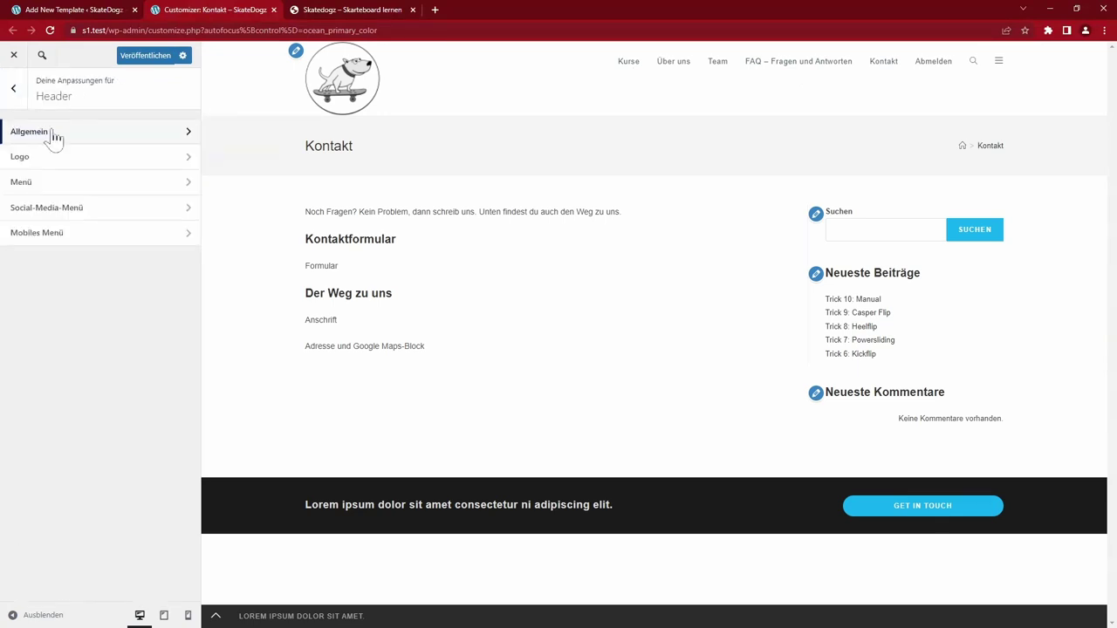
{"action": "left_click", "coordinate": [49, 137]}
{"action": "left_click", "coordinate": [27, 299]}
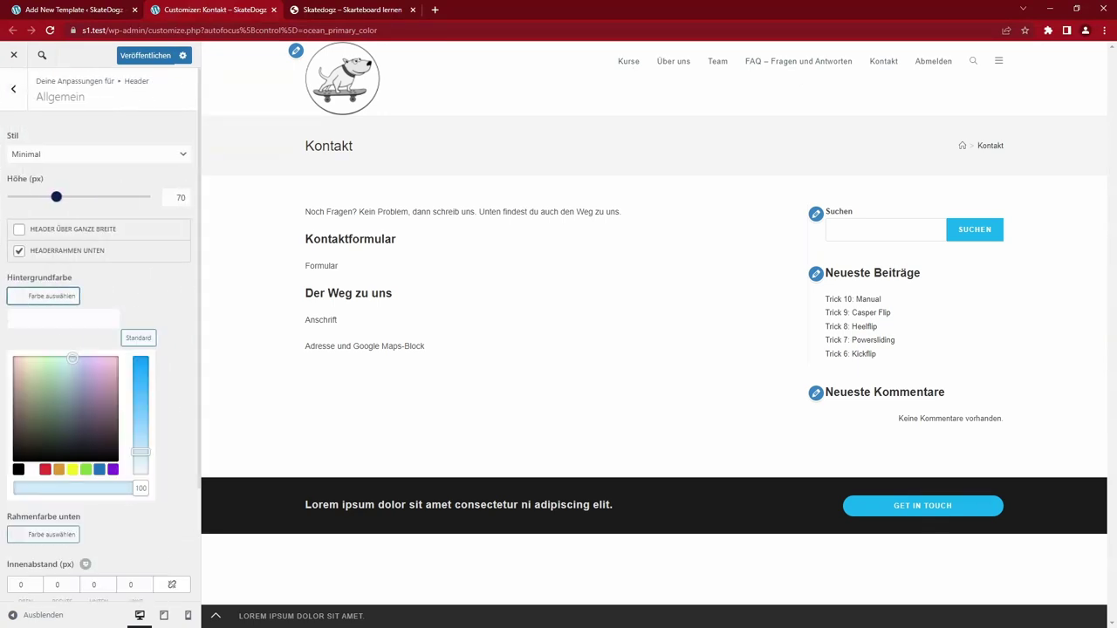
{"action": "type", "text": "#ceeafa"}
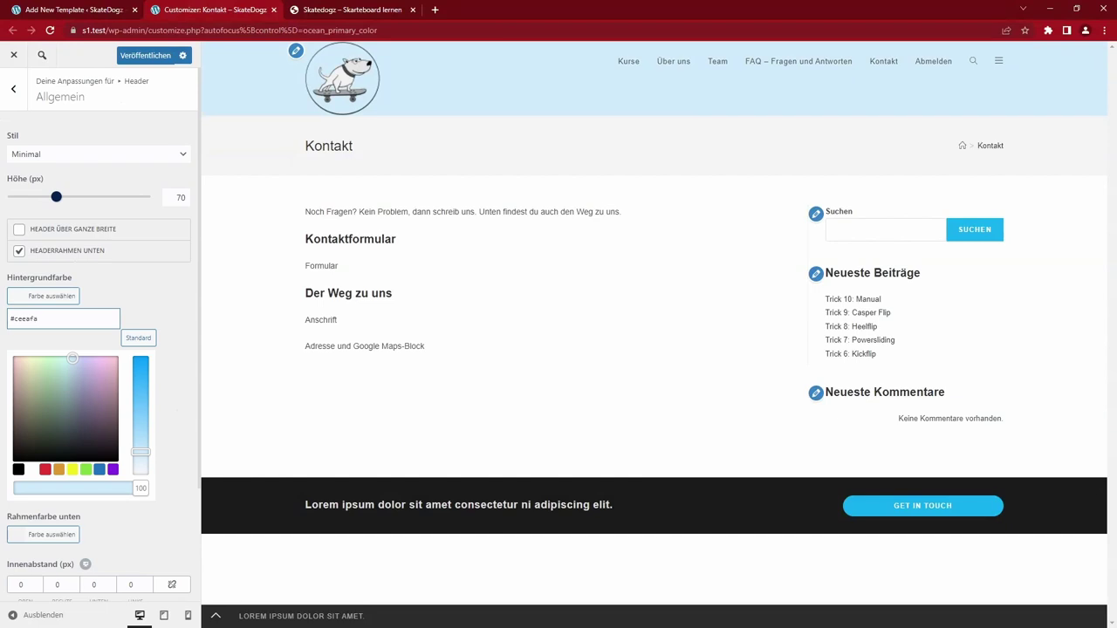
- Set the header height to 120 px and its top and bottom padding to 25 px, checking the Skatedogz reference page for comparison
{"action": "left_click", "coordinate": [337, 15]}
{"action": "left_click", "coordinate": [245, 13]}
{"action": "left_click_drag", "start_coordinate": [58, 197], "coordinate": [103, 211]}
{"action": "key", "text": "Left"}
{"action": "key", "text": "Left"}
{"action": "key", "text": "Left"}
{"action": "key", "text": "Left"}
{"action": "key", "text": "Left"}
{"action": "key", "text": "Left"}
{"action": "key", "text": "Left"}
{"action": "key", "text": "Left"}
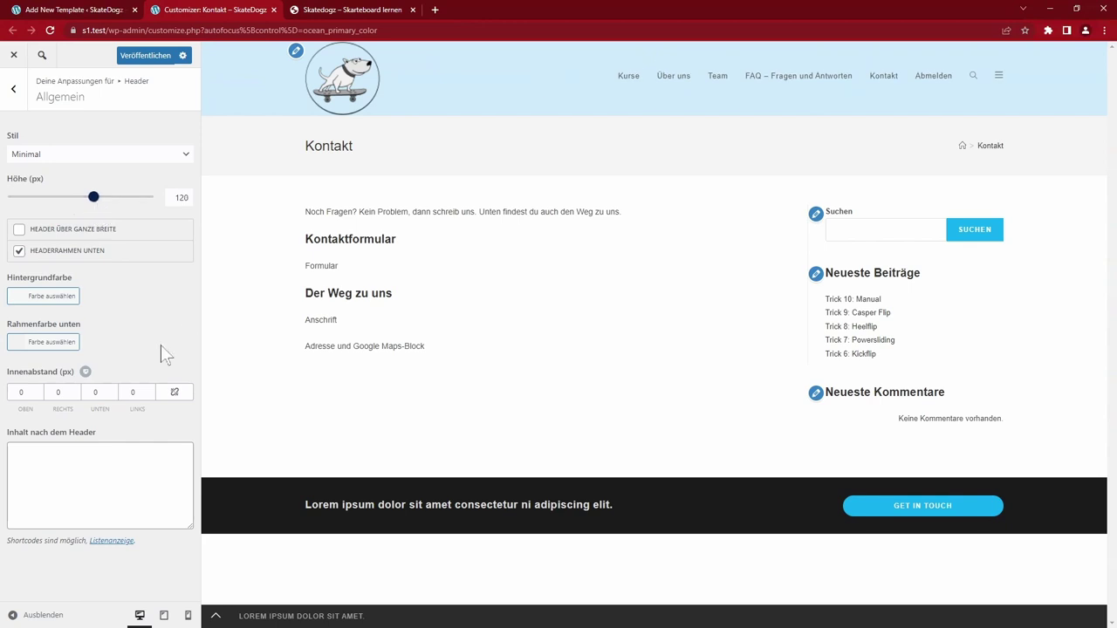
{"action": "left_click", "coordinate": [21, 392]}
{"action": "type", "text": "100100"}
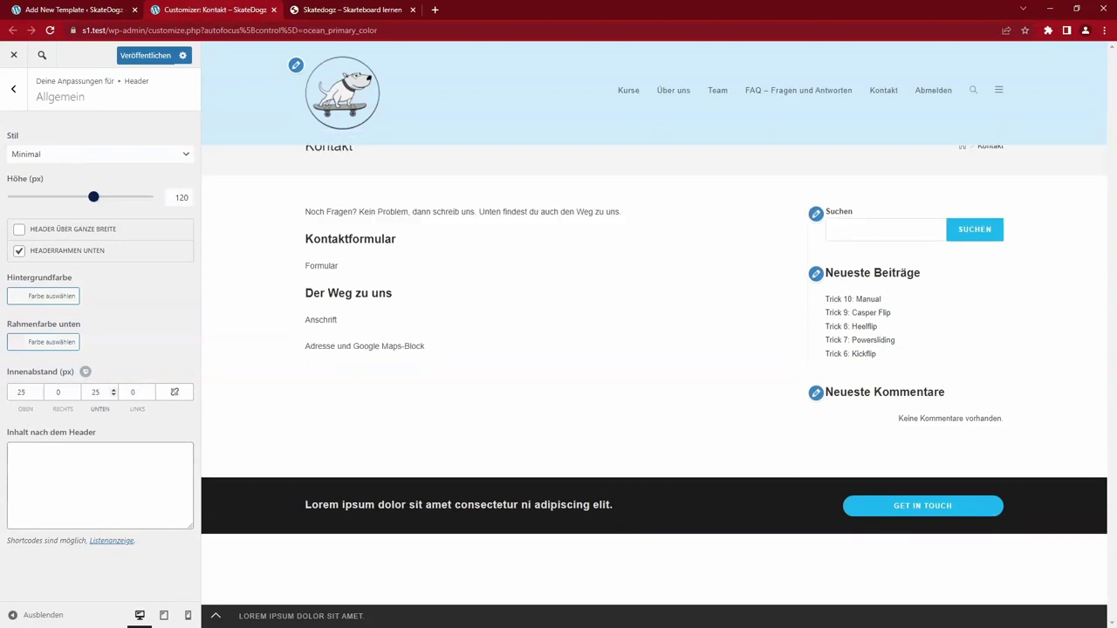
- Publish the header changes and set the logo's maximum width and height to 100 px, comparing it with the Skatedogz reference page
{"action": "left_click", "coordinate": [140, 56]}
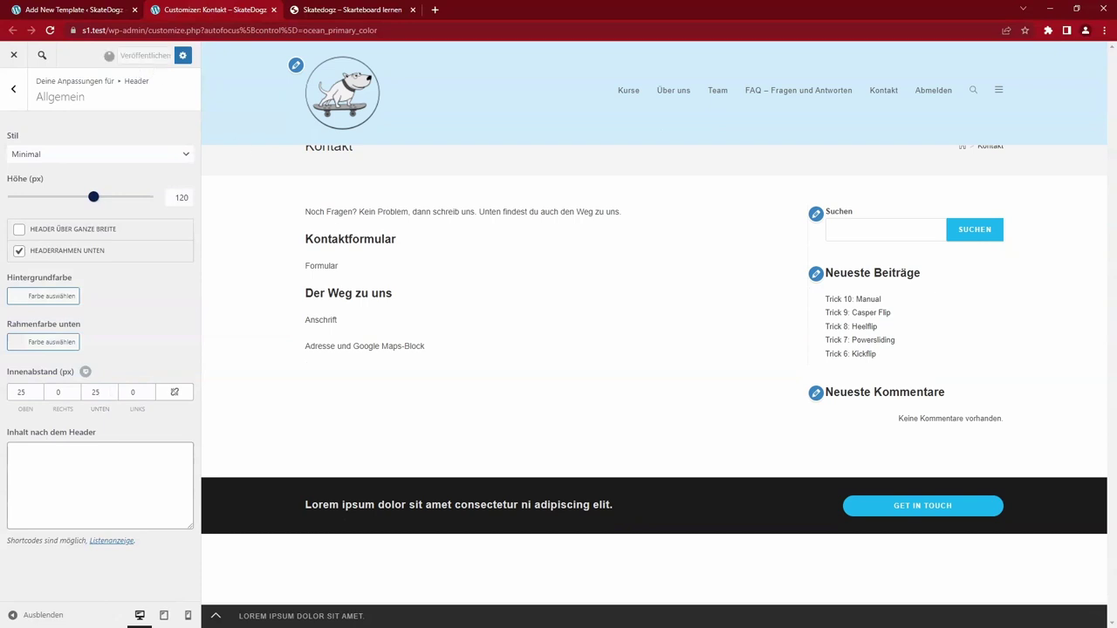
{"action": "left_click", "coordinate": [296, 66]}
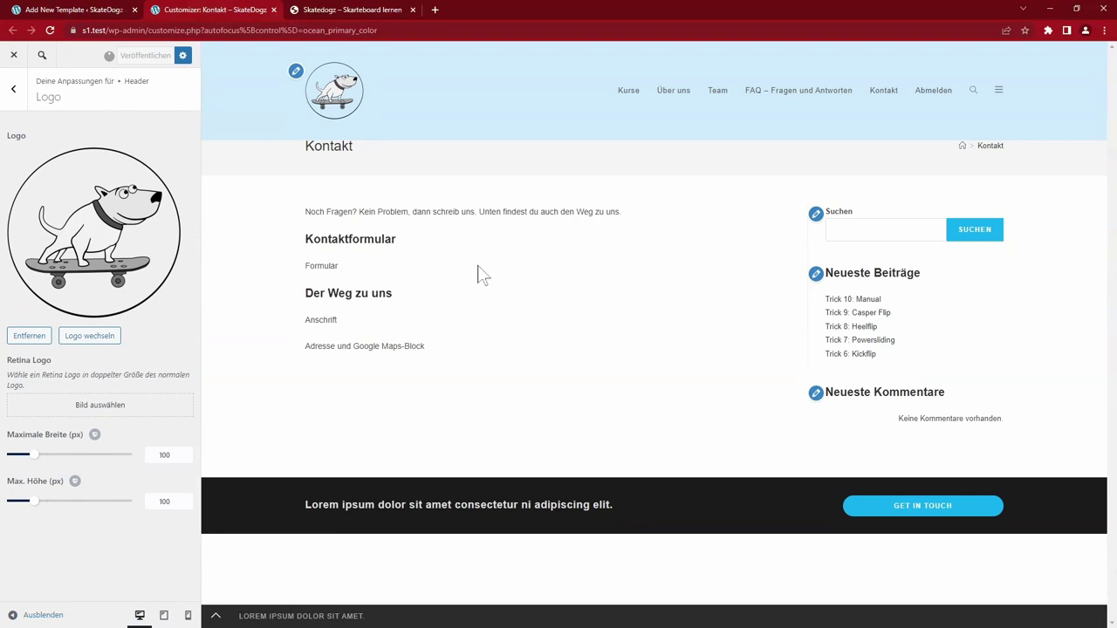
{"action": "left_click", "coordinate": [361, 10]}
{"action": "left_click", "coordinate": [237, 9]}
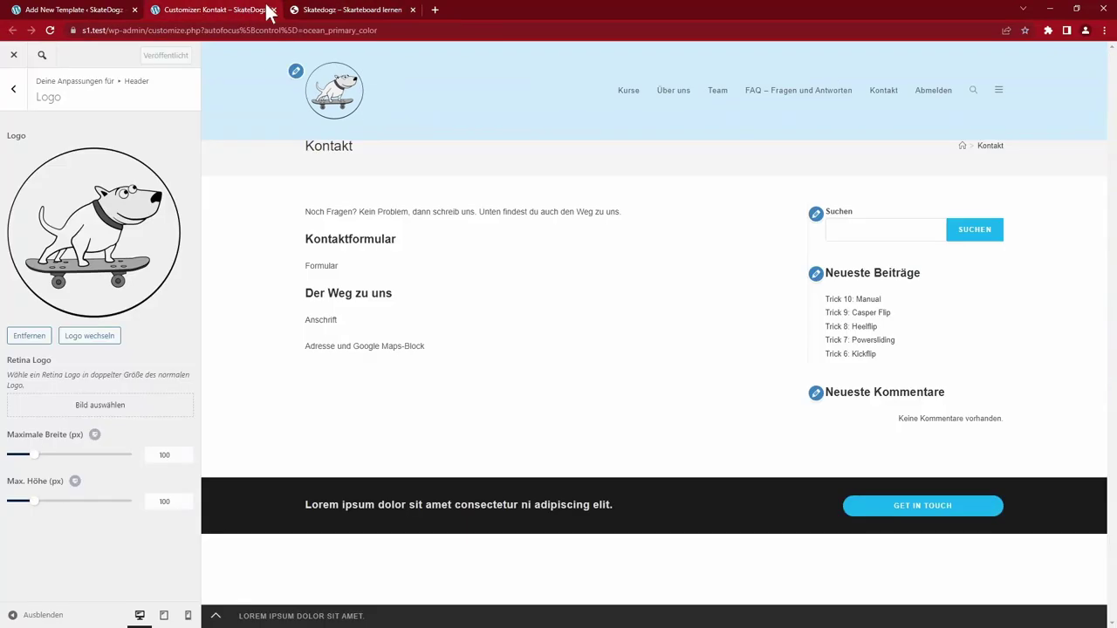
{"action": "left_click", "coordinate": [308, 10]}
{"action": "left_click", "coordinate": [228, 10]}
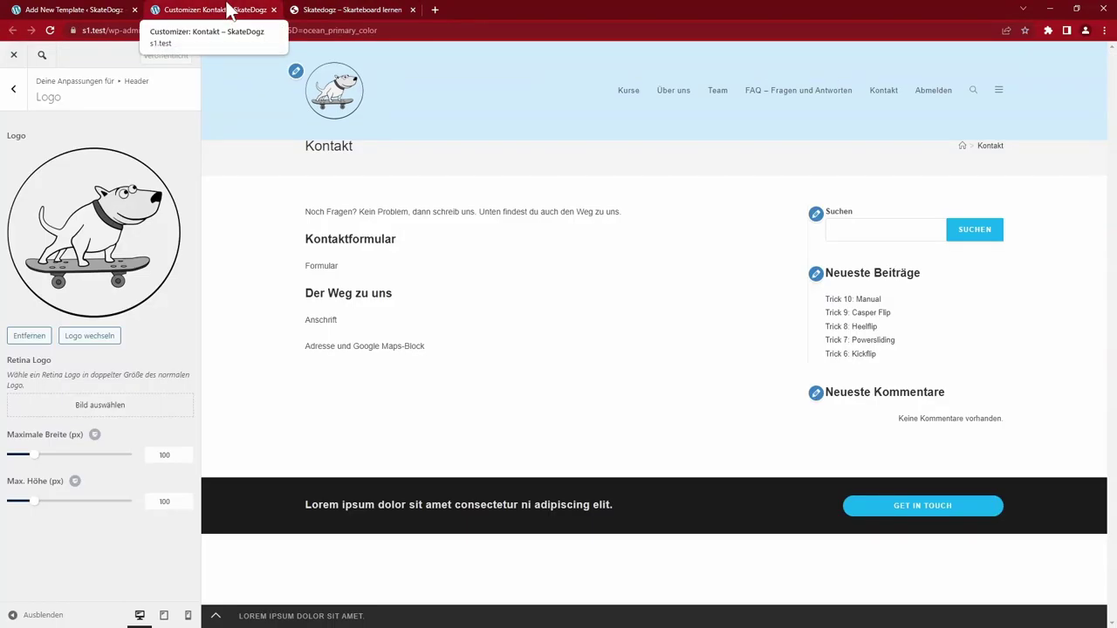
{"action": "left_click", "coordinate": [307, 10]}
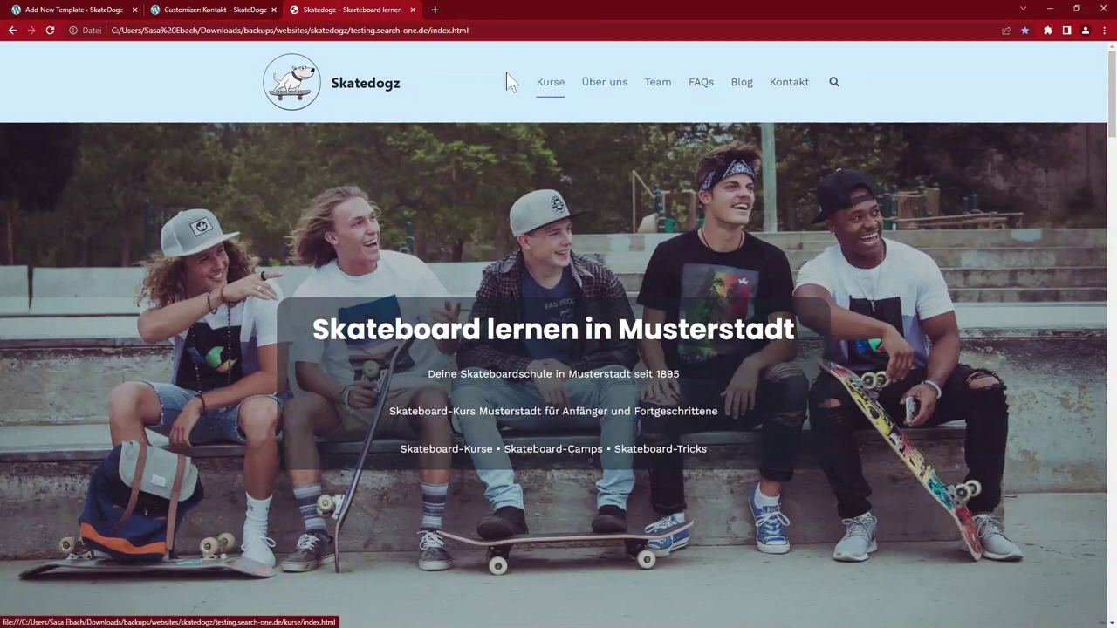
{"action": "left_click", "coordinate": [224, 9]}
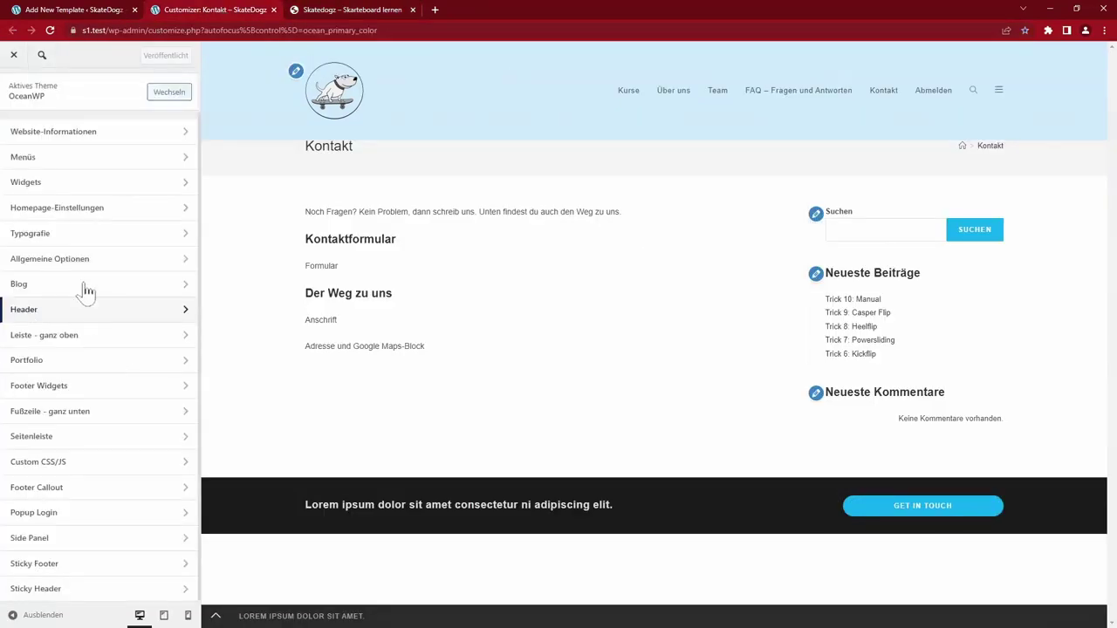
- Set the body typography to Work Sans at 16px and view its font color
{"action": "left_click", "coordinate": [22, 233]}
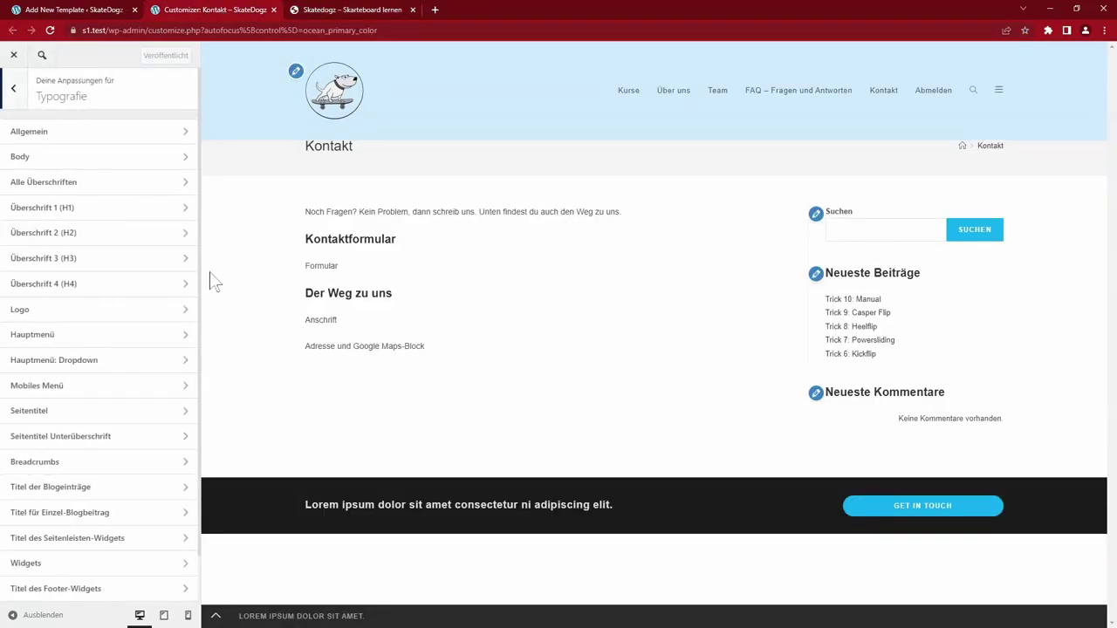
{"action": "left_click", "coordinate": [52, 132]}
{"action": "left_click", "coordinate": [14, 90]}
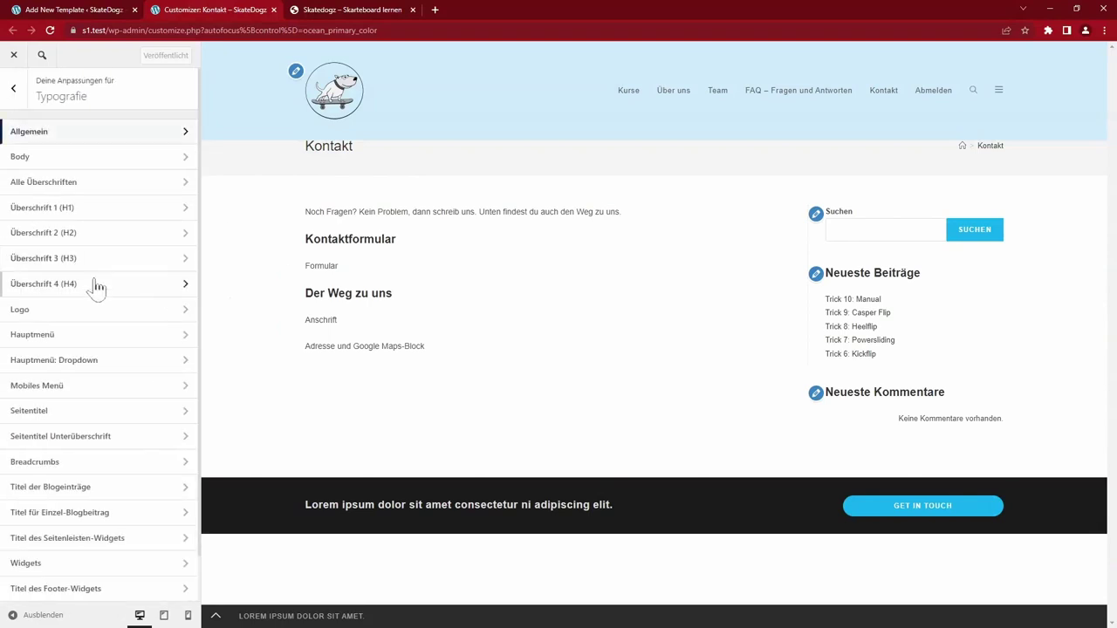
{"action": "left_click", "coordinate": [70, 161]}
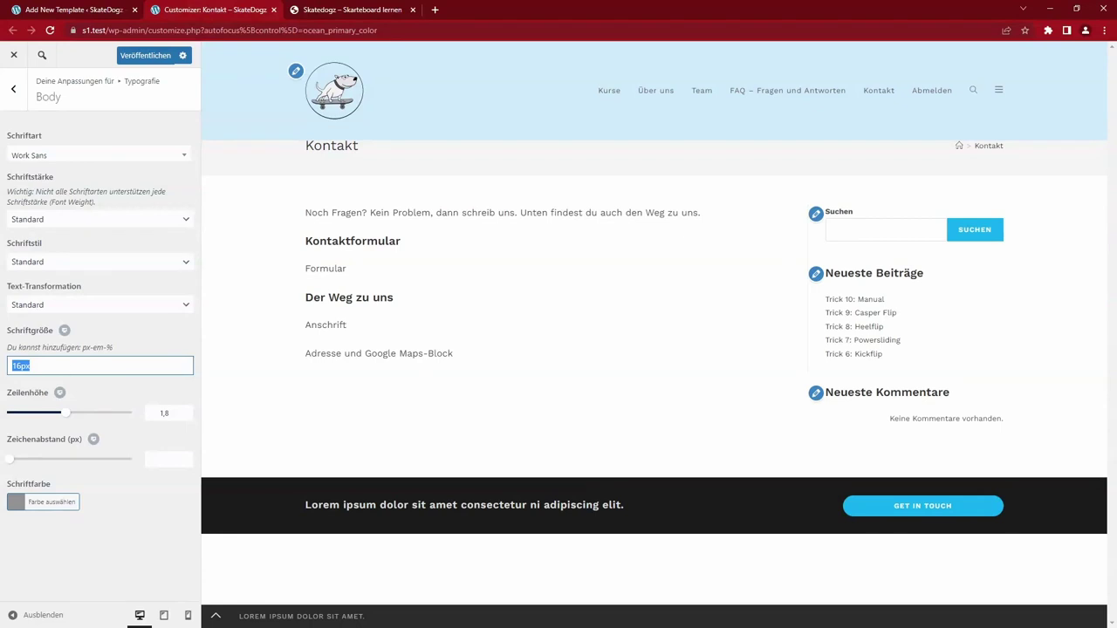
{"action": "left_click", "coordinate": [44, 502]}
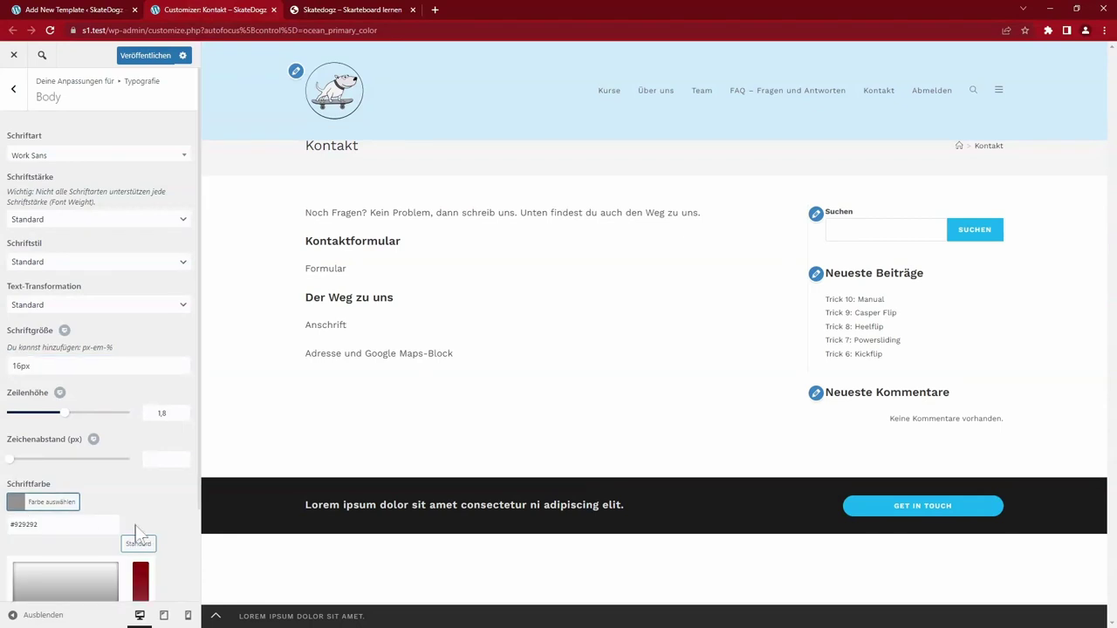
{"action": "scroll", "coordinate": [157, 532], "scroll_direction": "down", "scroll_amount": 1}
{"action": "key", "text": "Escape"}
{"action": "key", "text": "Escape"}
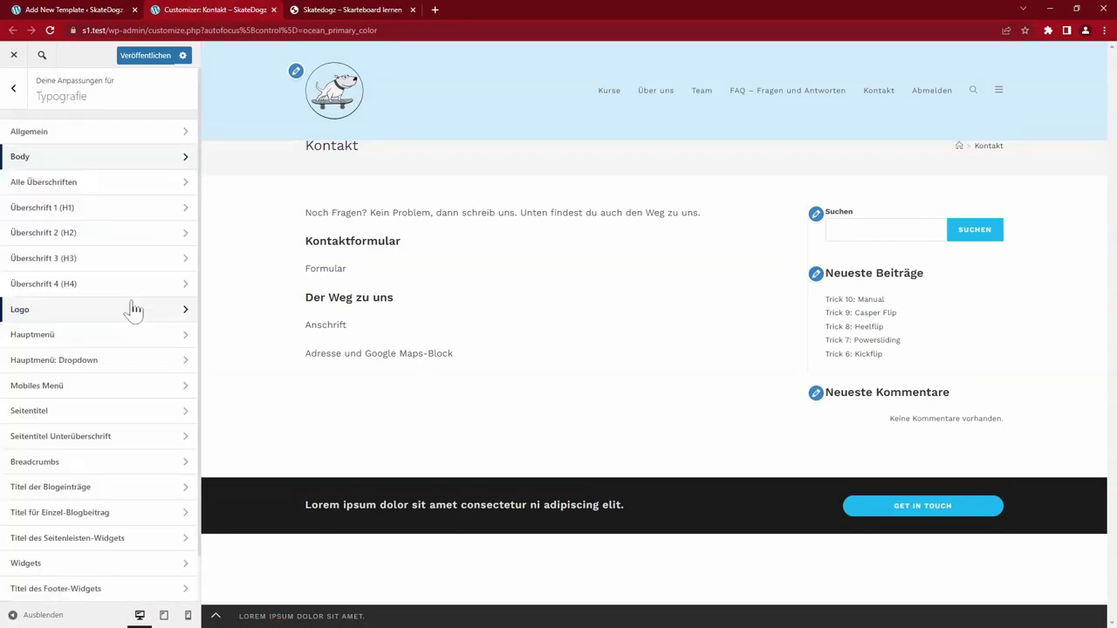
- Set the Hauptmenü font size to 18px in the typography settings and publish the changes
{"action": "left_click", "coordinate": [75, 336]}
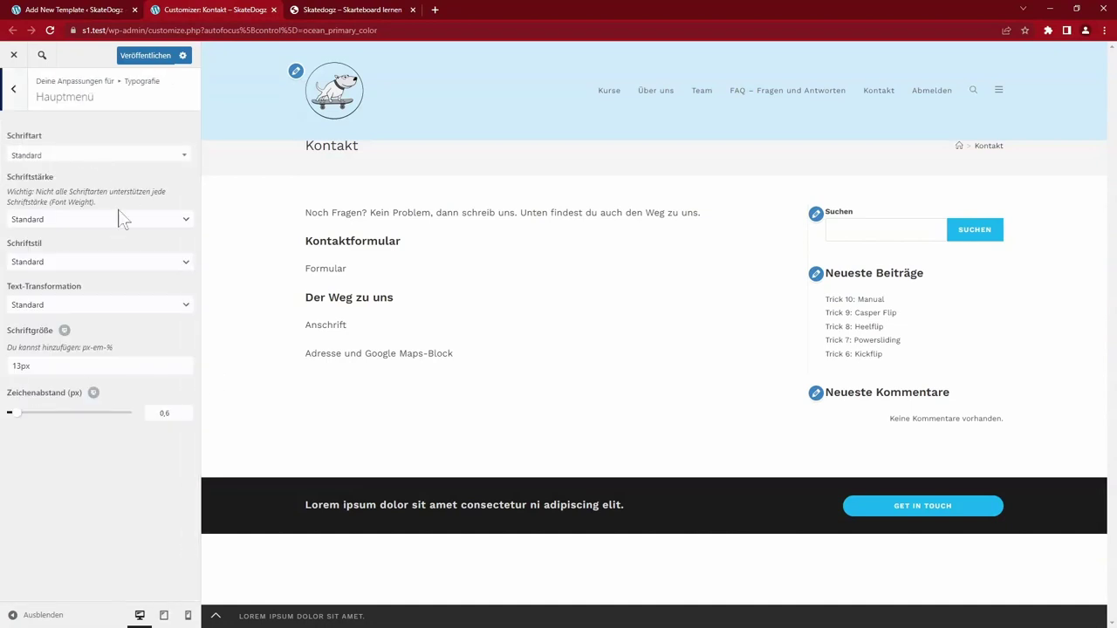
{"action": "double_click", "coordinate": [20, 366]}
{"action": "type", "text": "18px"}
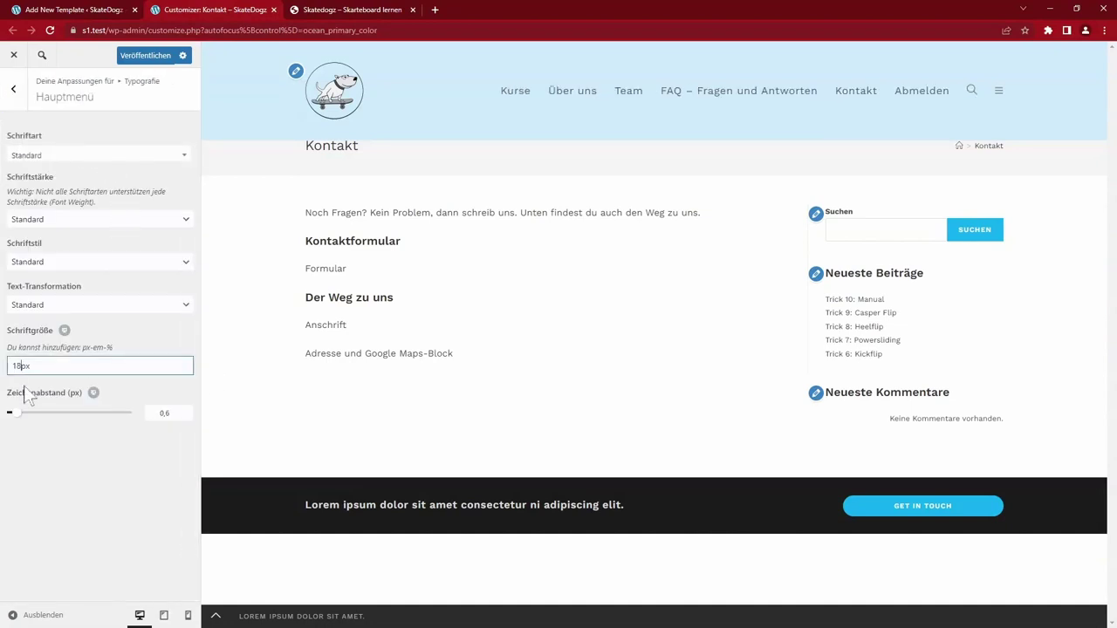
{"action": "left_click", "coordinate": [161, 57]}
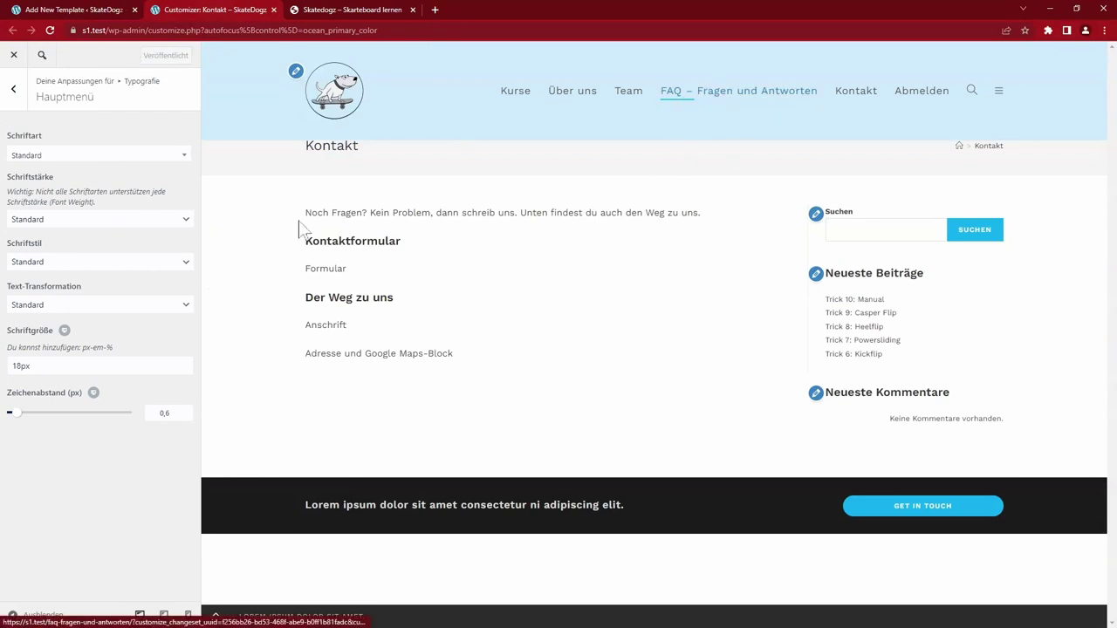
- Change the displayed name of the FAQ – Fragen und Antworten entry in the Hauptmenü menu to FAQ
{"action": "left_click", "coordinate": [13, 88]}
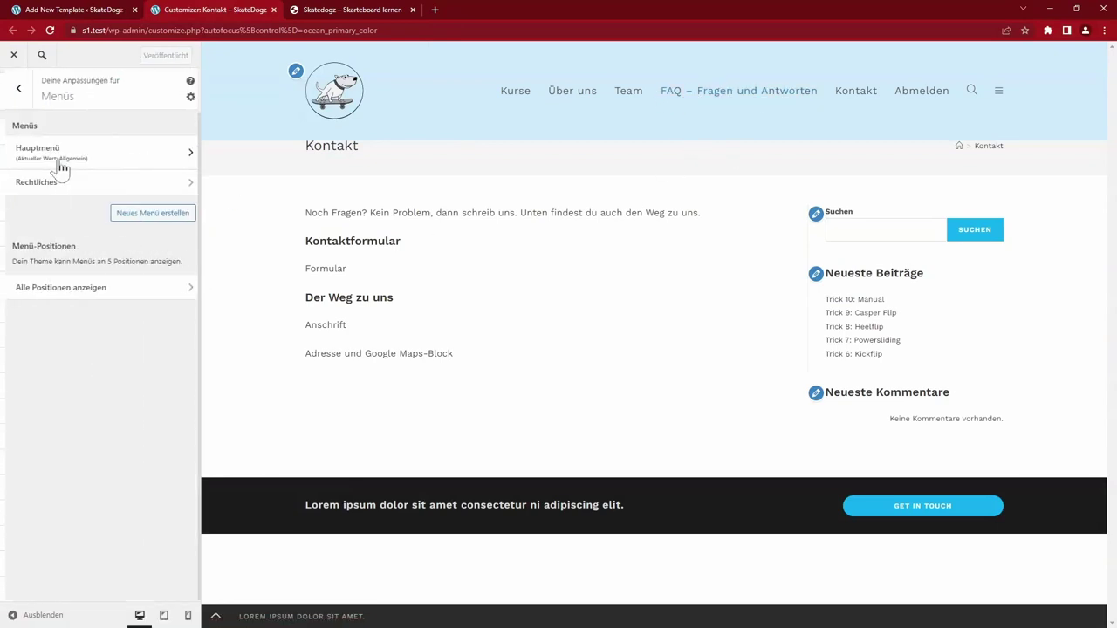
{"action": "left_click", "coordinate": [66, 157]}
{"action": "left_click", "coordinate": [87, 254]}
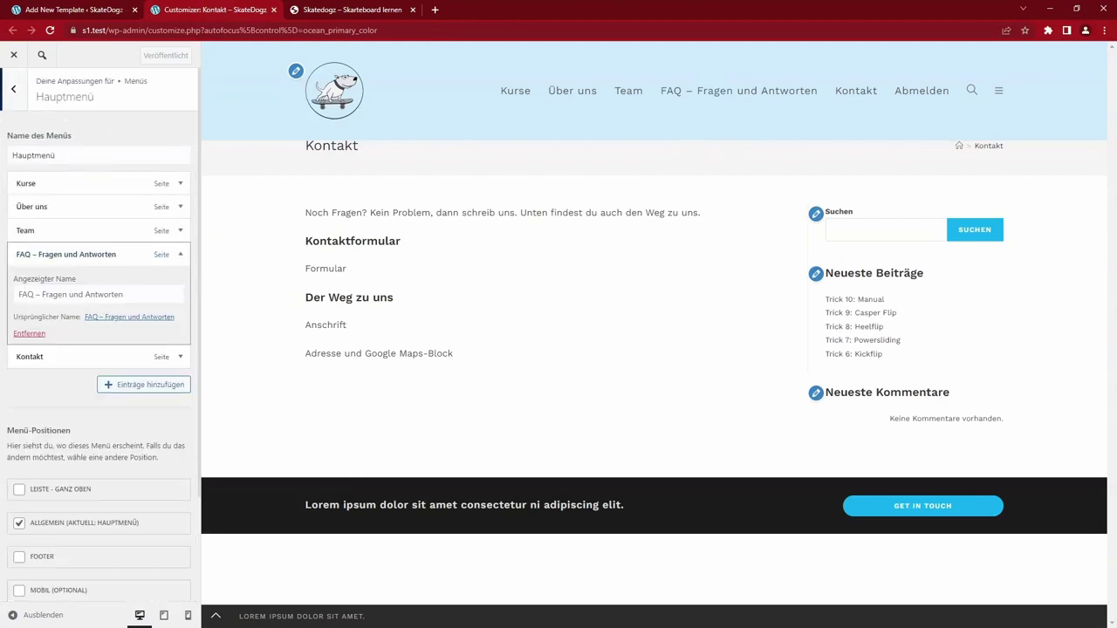
{"action": "triple_click", "coordinate": [98, 294]}
{"action": "type", "text": "FAQ"}
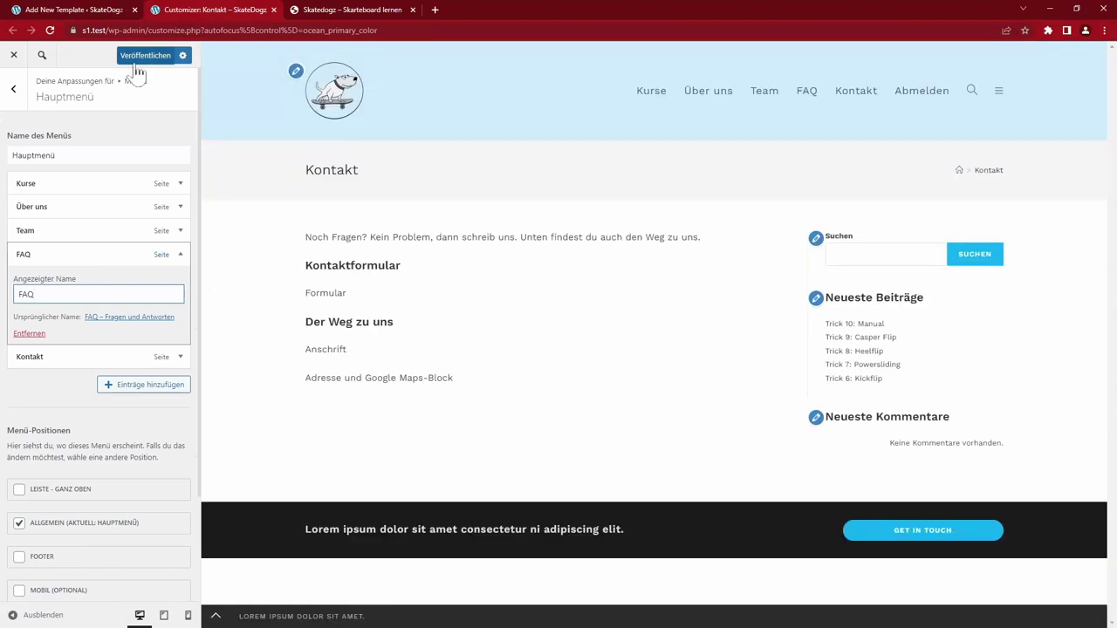
{"action": "left_click", "coordinate": [140, 58]}
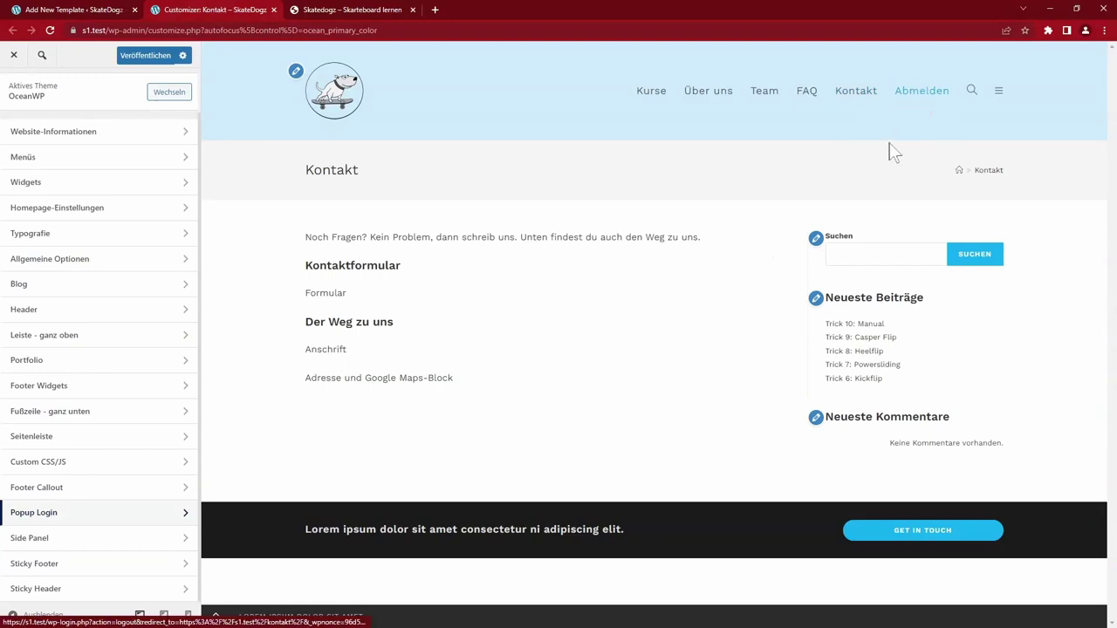
- Set the Popup Login to Nichts anzeigen for logged-in users so the Abmelden link disappears from the menu
{"action": "left_click", "coordinate": [59, 521]}
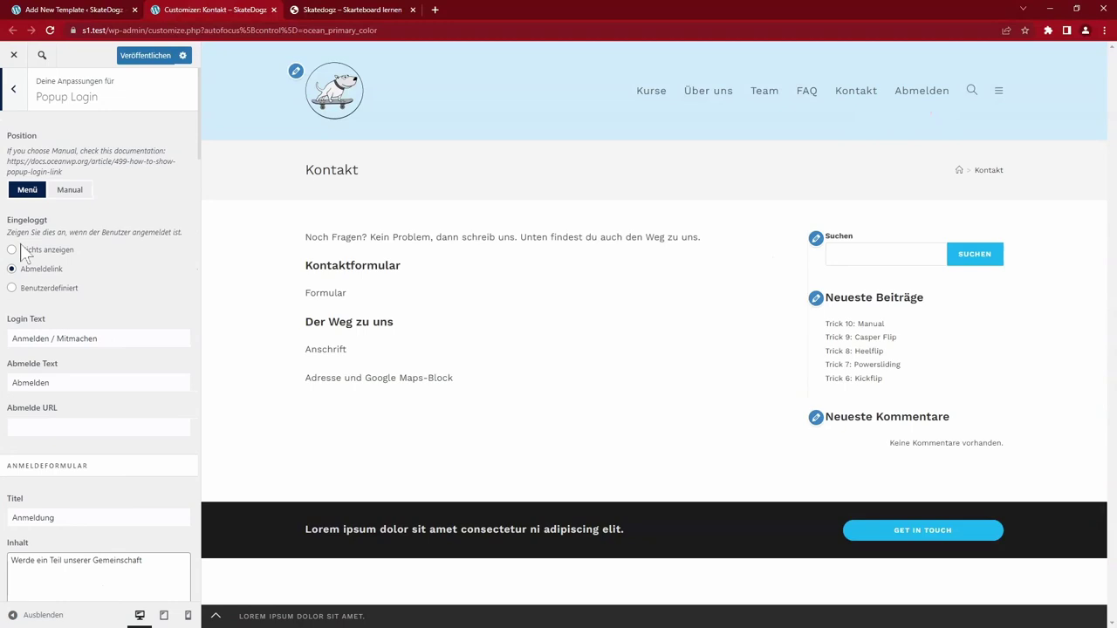
{"action": "left_click", "coordinate": [12, 252]}
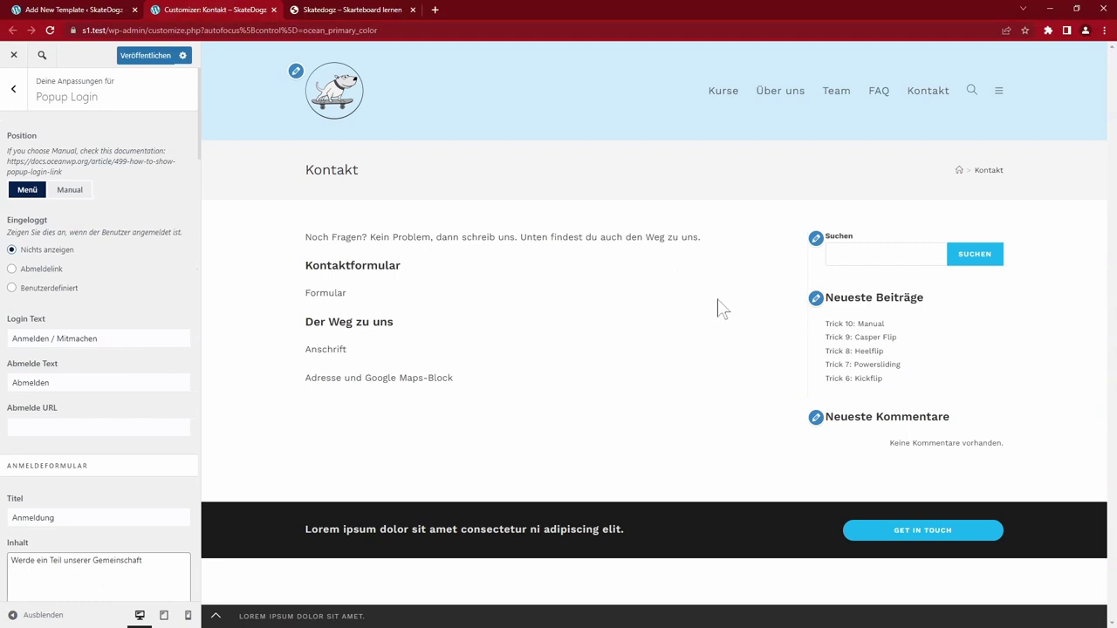
{"action": "left_click", "coordinate": [13, 88]}
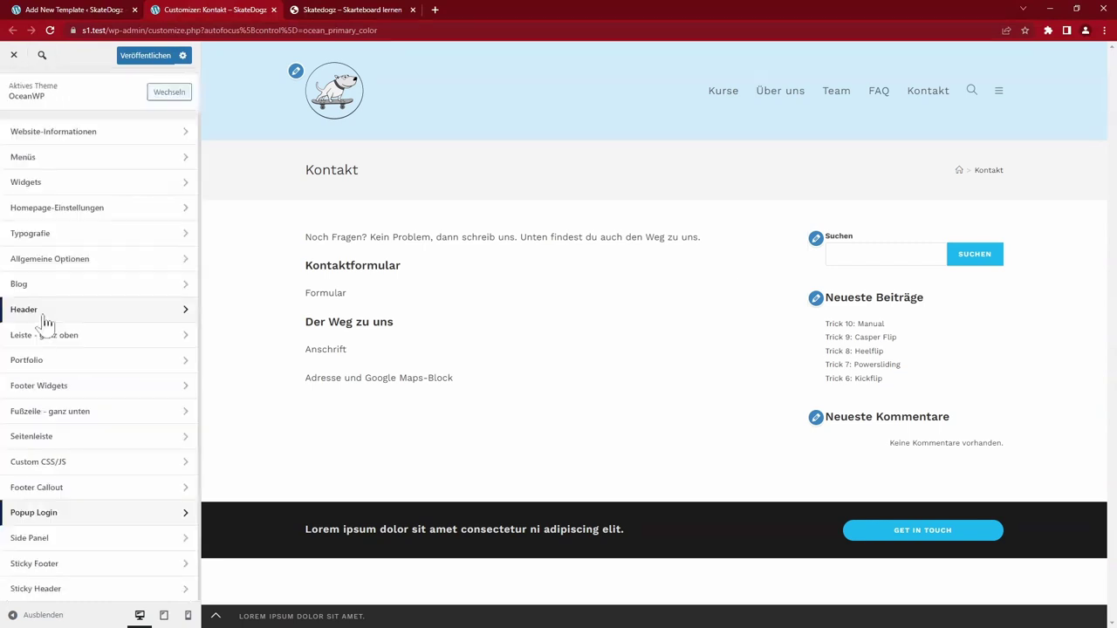
- View the header's general settings and try the header search overlay in the preview with the term skate, closing it without searching
{"action": "left_click", "coordinate": [40, 310]}
{"action": "left_click", "coordinate": [52, 200]}
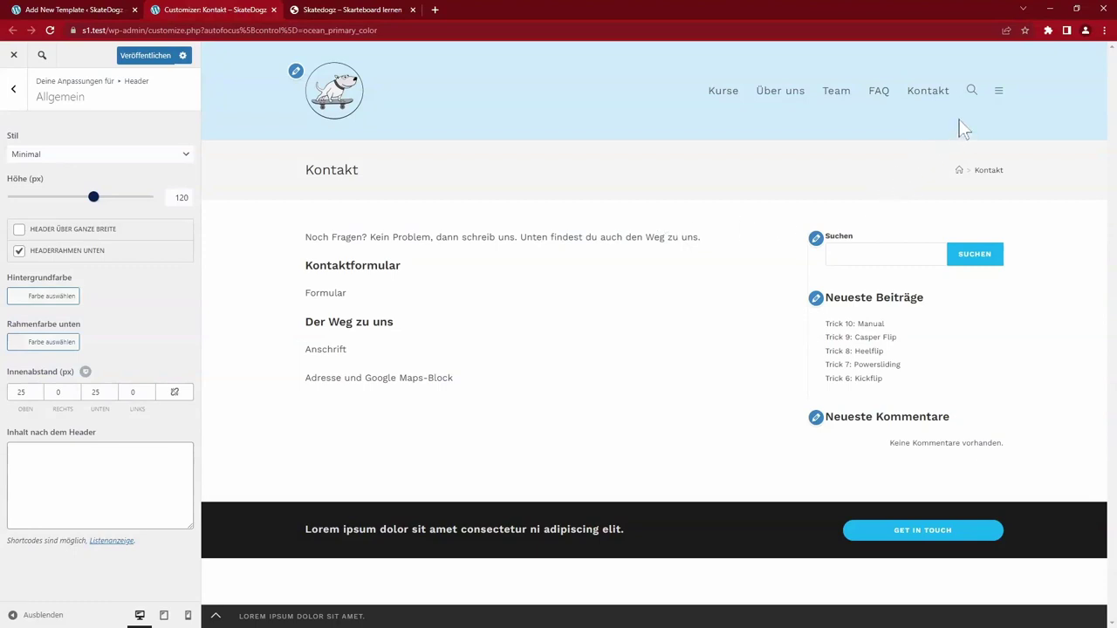
{"action": "left_click", "coordinate": [971, 91]}
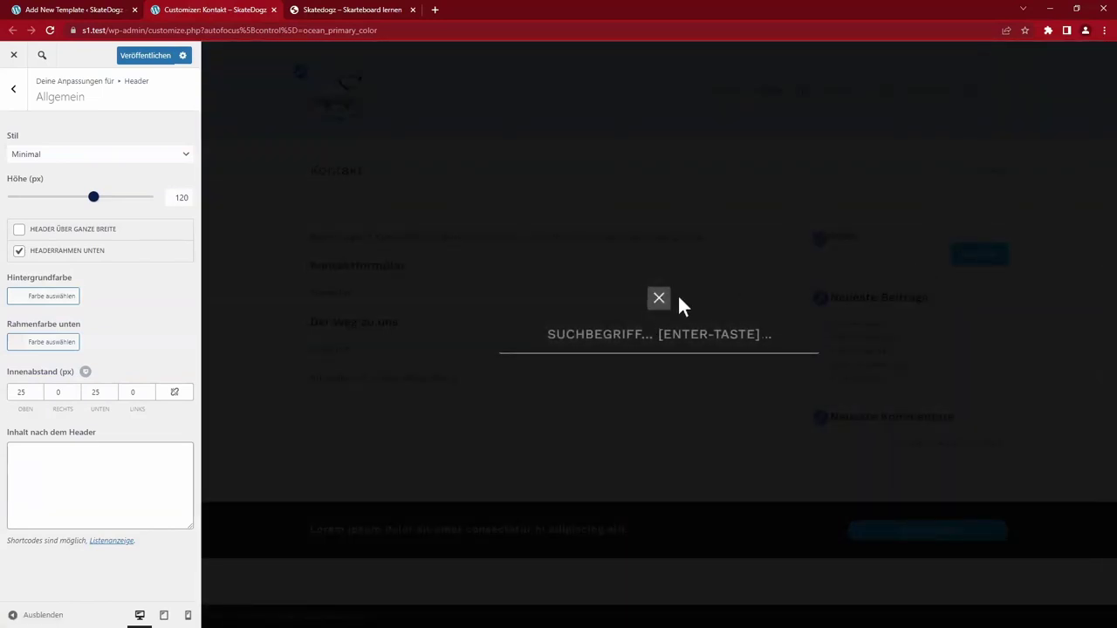
{"action": "type", "text": "SKATE"}
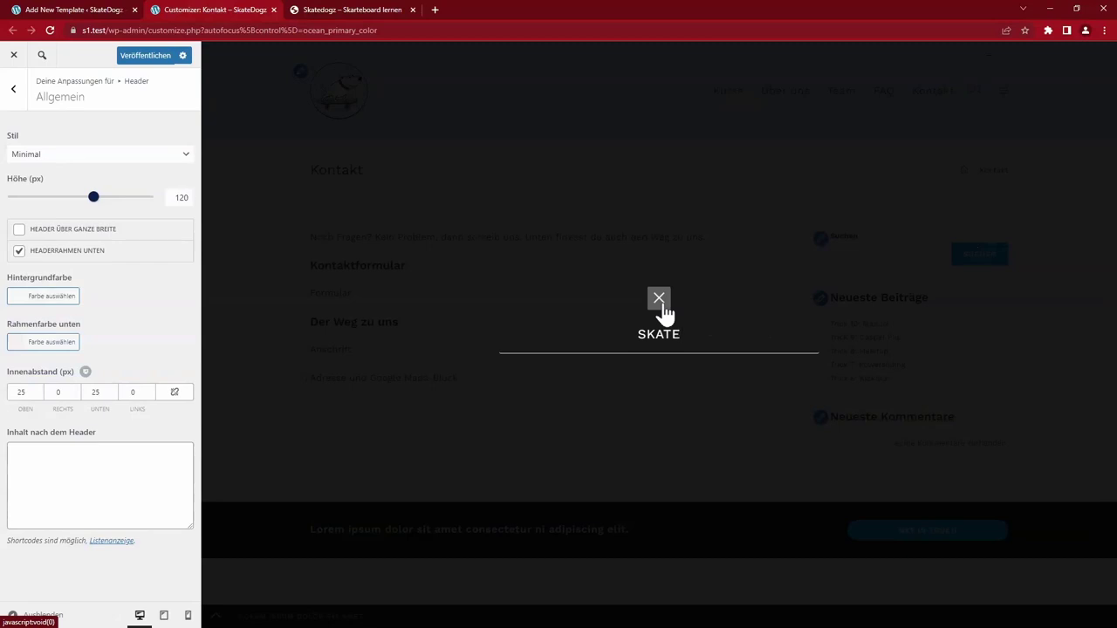
{"action": "left_click", "coordinate": [659, 299]}
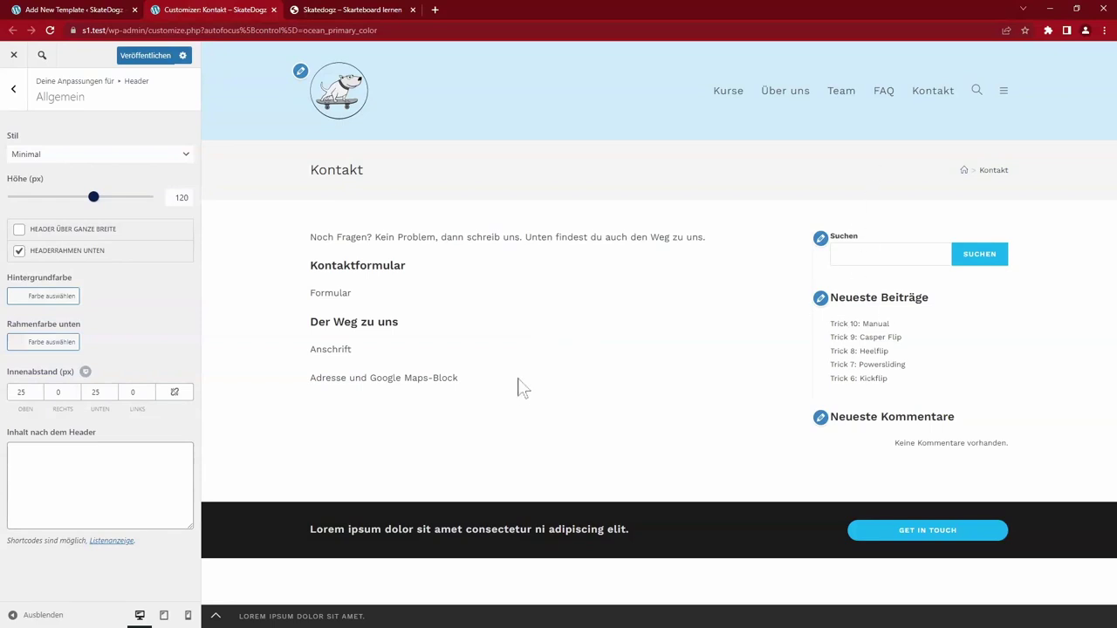
{"action": "key", "text": "Escape"}
{"action": "key", "text": "Escape"}
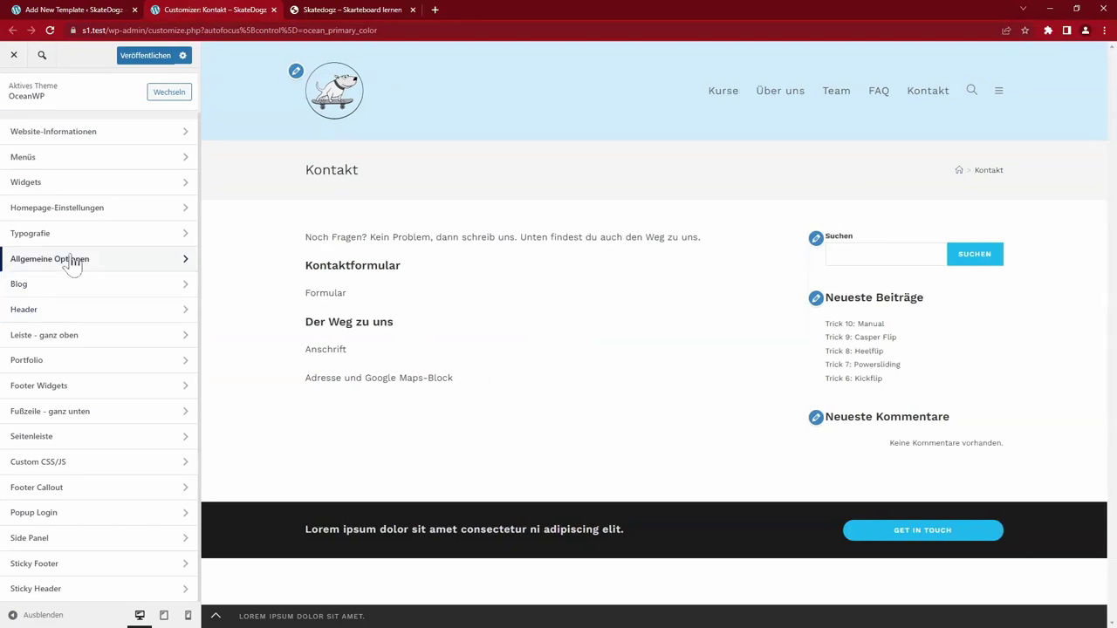
- Compare the page layouts in Allgemeine Einstellungen and choose the one without sidebars that keeps the content within the main container
{"action": "left_click", "coordinate": [73, 260]}
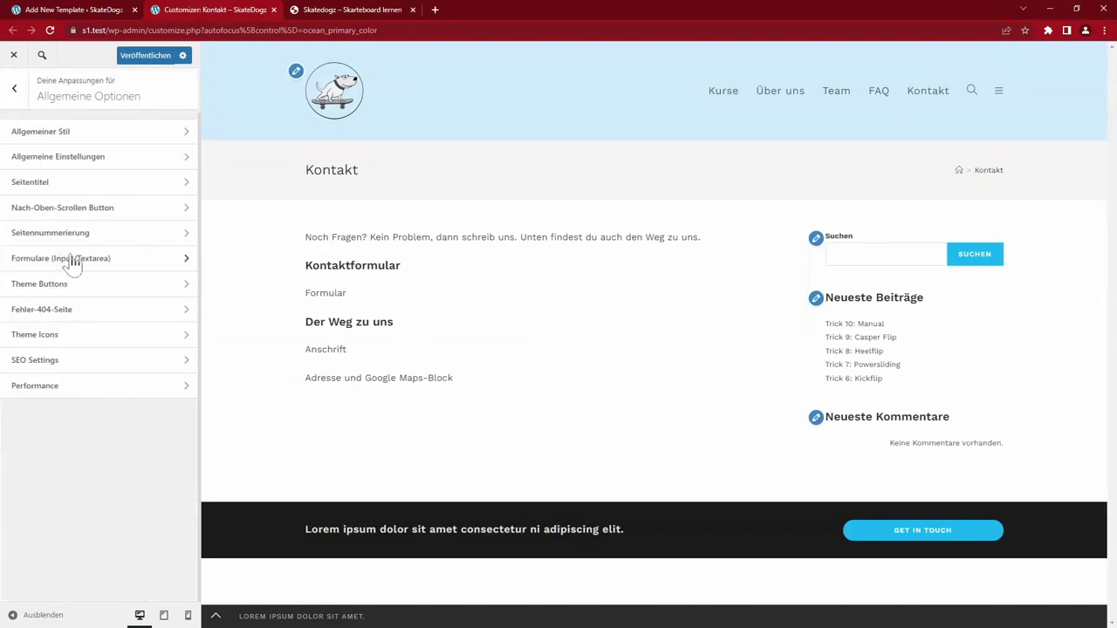
{"action": "left_click", "coordinate": [66, 163]}
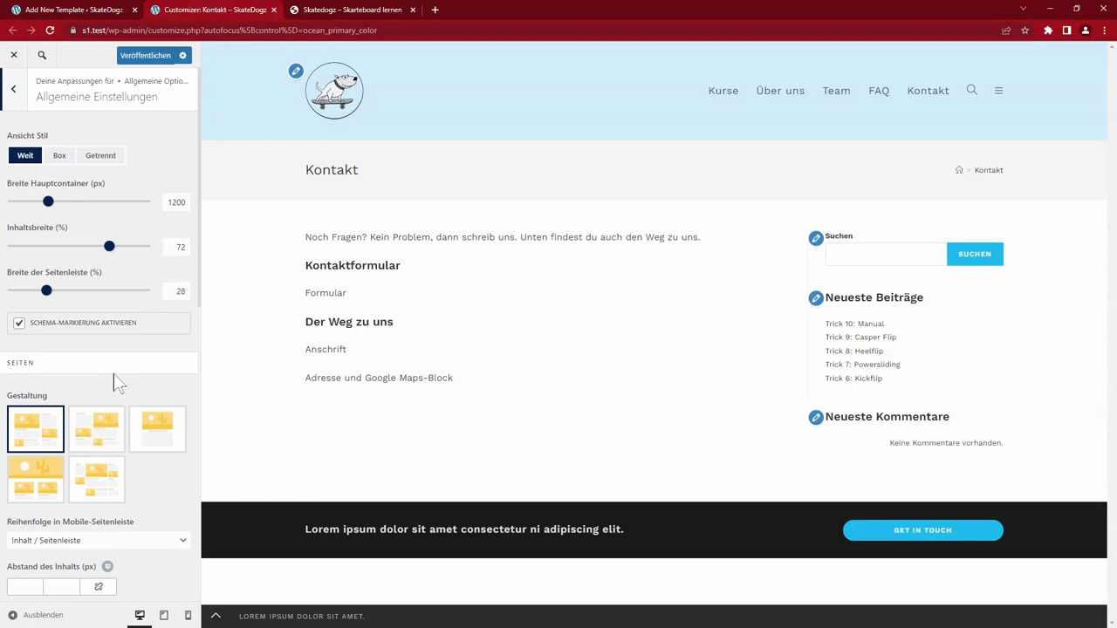
{"action": "left_click", "coordinate": [98, 431]}
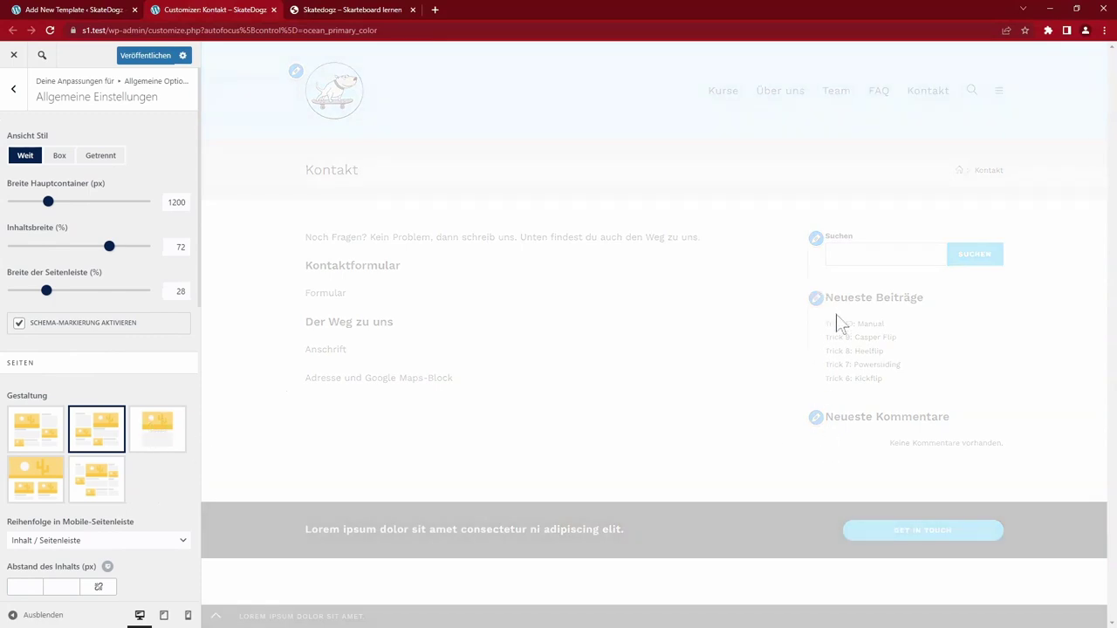
{"action": "left_click", "coordinate": [158, 428]}
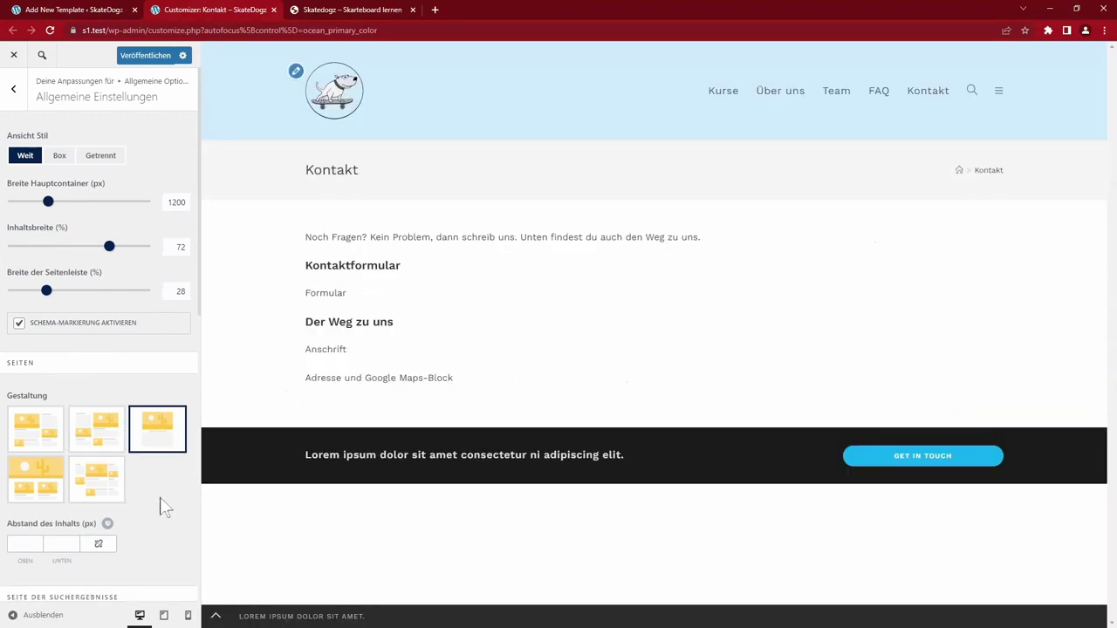
{"action": "left_click", "coordinate": [19, 475]}
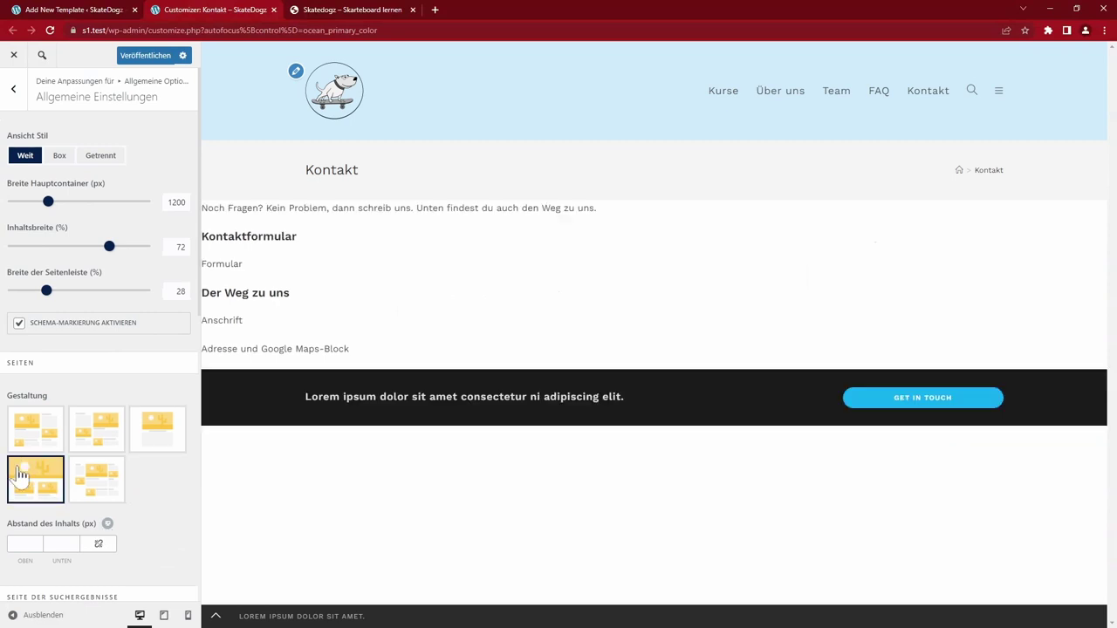
{"action": "left_click", "coordinate": [114, 487]}
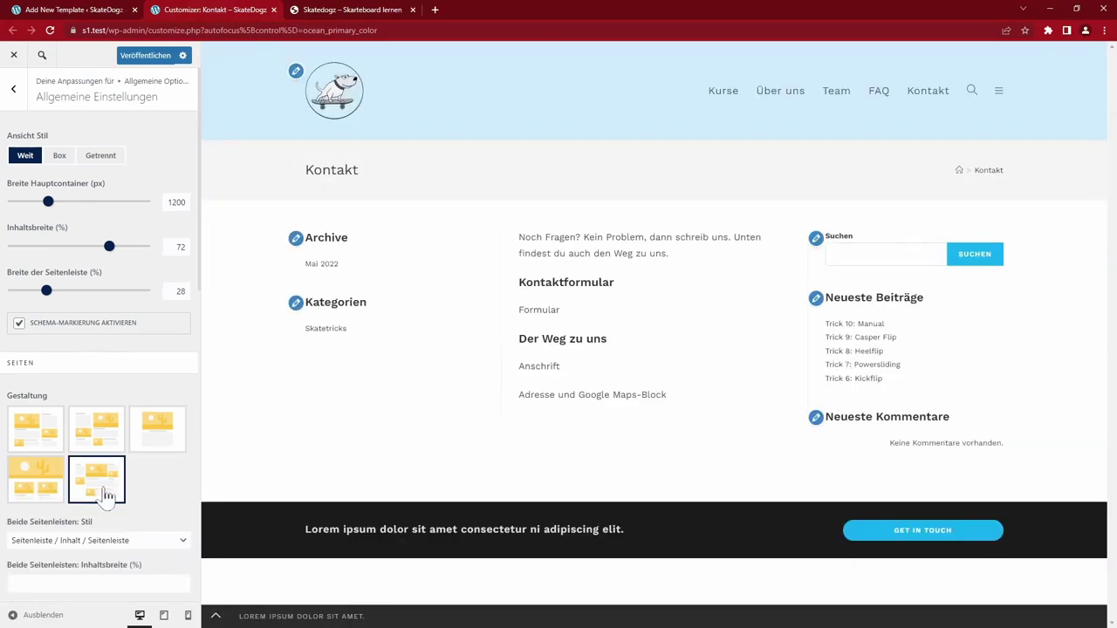
{"action": "left_click", "coordinate": [157, 436]}
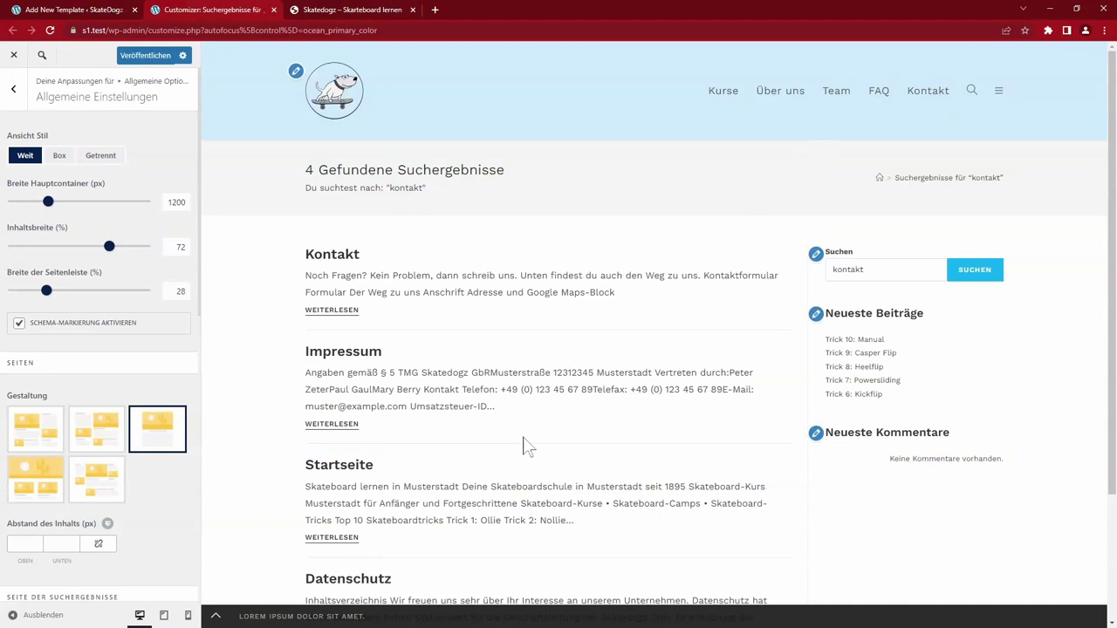
- Look through the preview's search results page for kontakt to check its sidebar layout
{"action": "scroll", "coordinate": [633, 362], "scroll_direction": "down", "scroll_amount": 2}
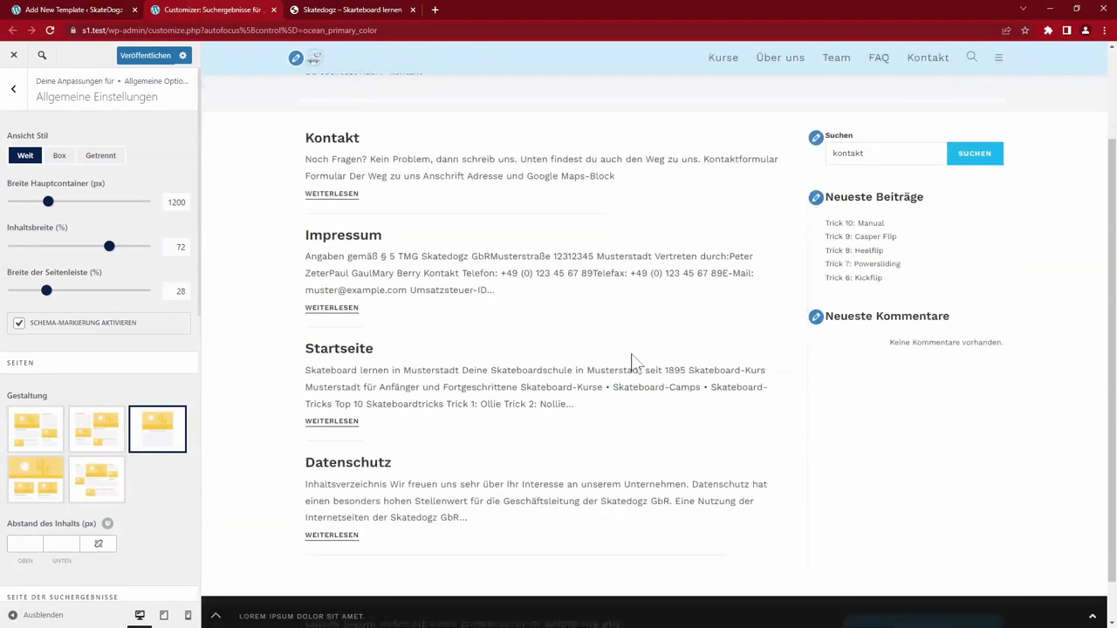
{"action": "scroll", "coordinate": [633, 362], "scroll_direction": "up", "scroll_amount": 2}
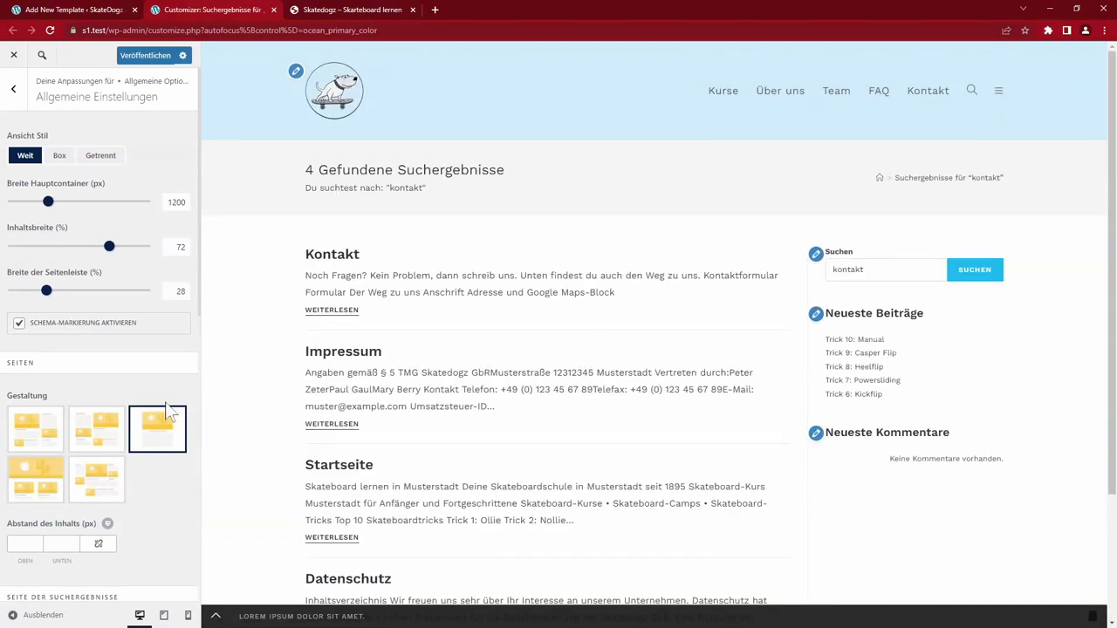
- Choose the layout without sidebars that keeps the content in the main container for the search results page
{"action": "scroll", "coordinate": [166, 408], "scroll_direction": "down", "scroll_amount": 3}
{"action": "scroll", "coordinate": [166, 408], "scroll_direction": "down", "scroll_amount": 3}
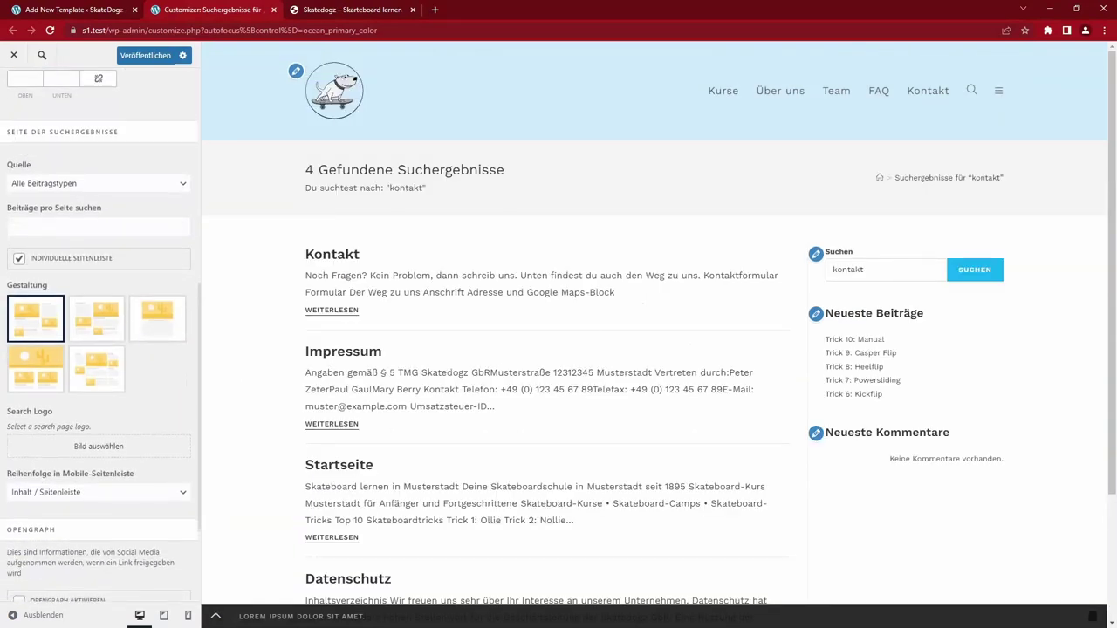
{"action": "left_click", "coordinate": [155, 334]}
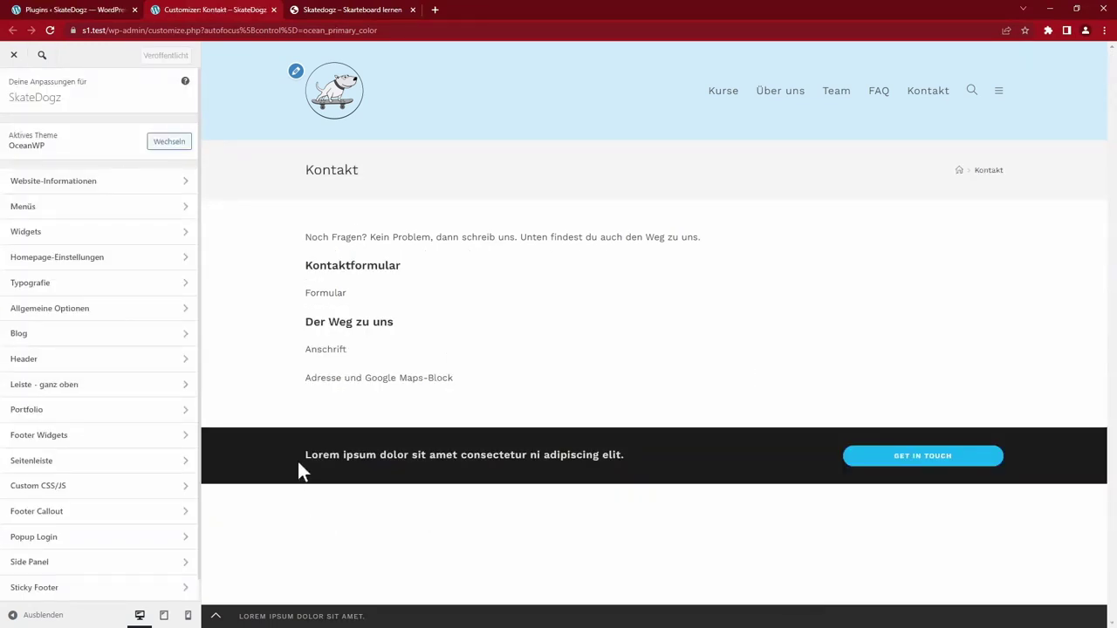
- Look through the Footer Callout settings and reload the Customizer with the Ocean Footer Callout plugin deactivated
{"action": "left_click_drag", "start_coordinate": [298, 462], "coordinate": [631, 490]}
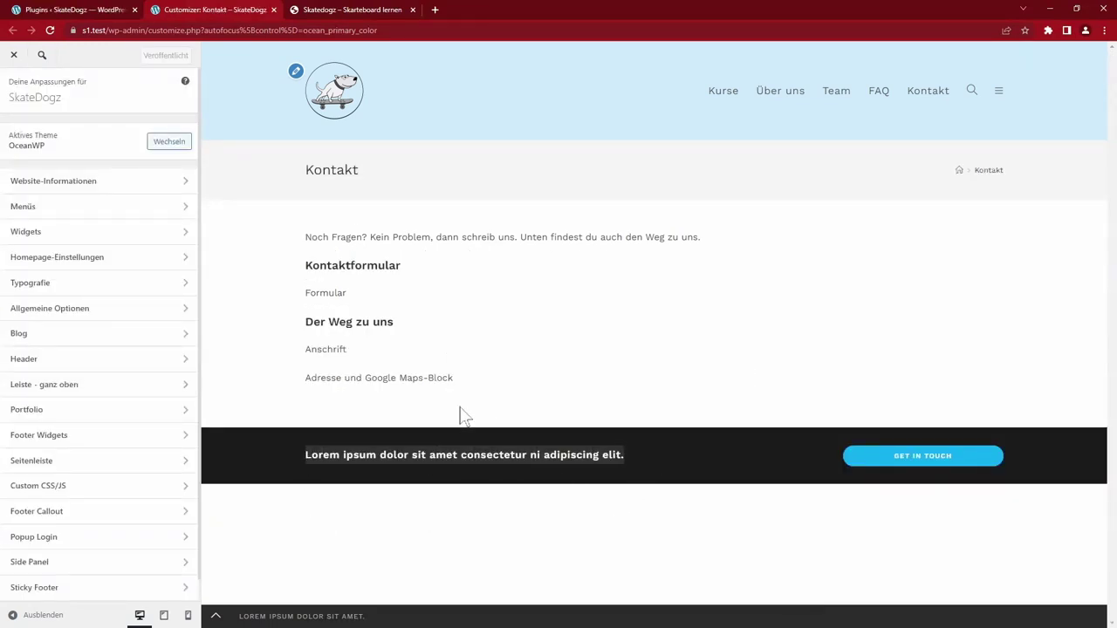
{"action": "left_click", "coordinate": [88, 11]}
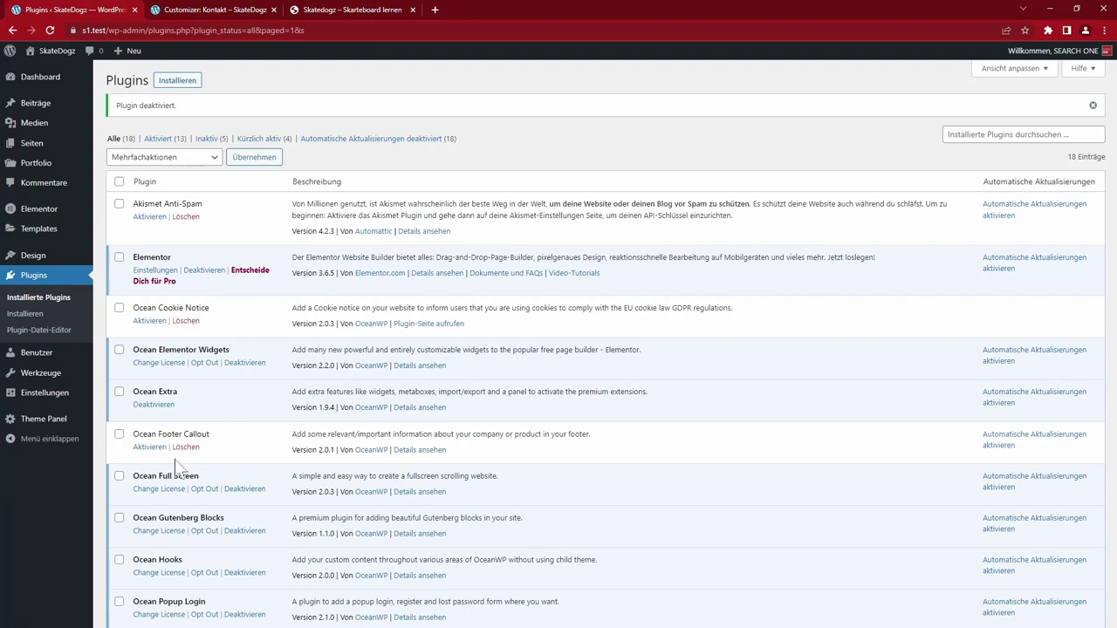
{"action": "left_click", "coordinate": [179, 10]}
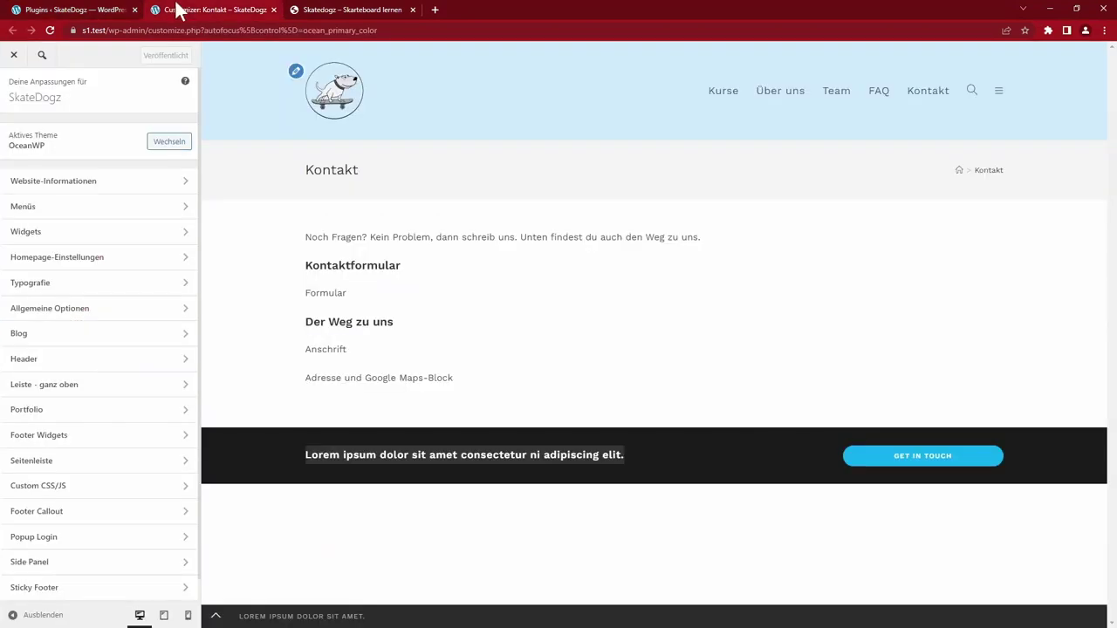
{"action": "left_click", "coordinate": [77, 513]}
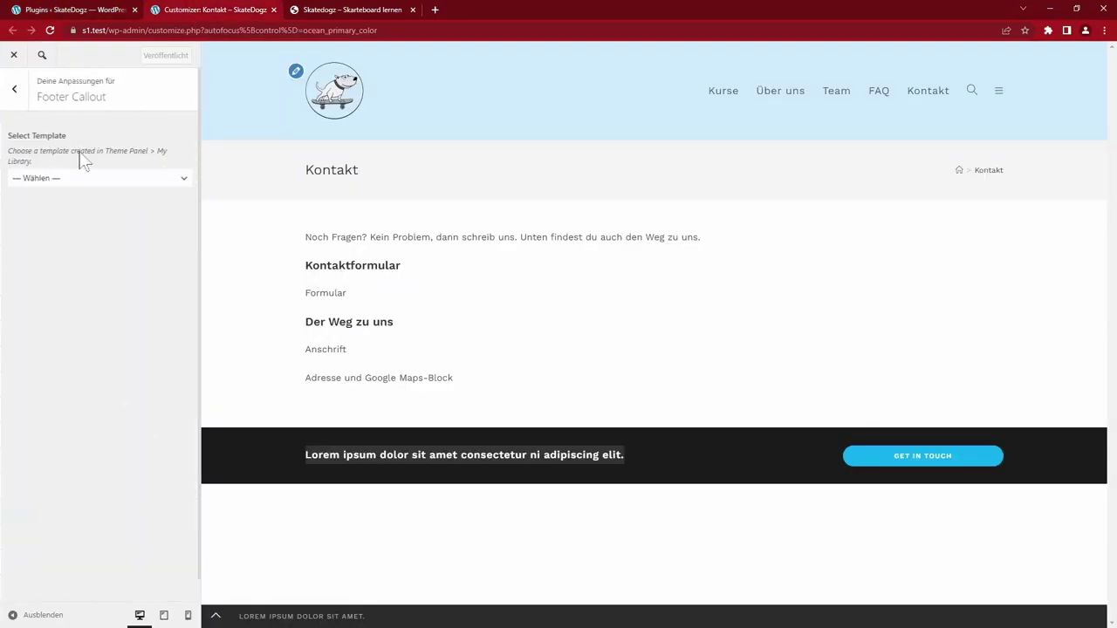
{"action": "scroll", "coordinate": [117, 549], "scroll_direction": "down", "scroll_amount": 12}
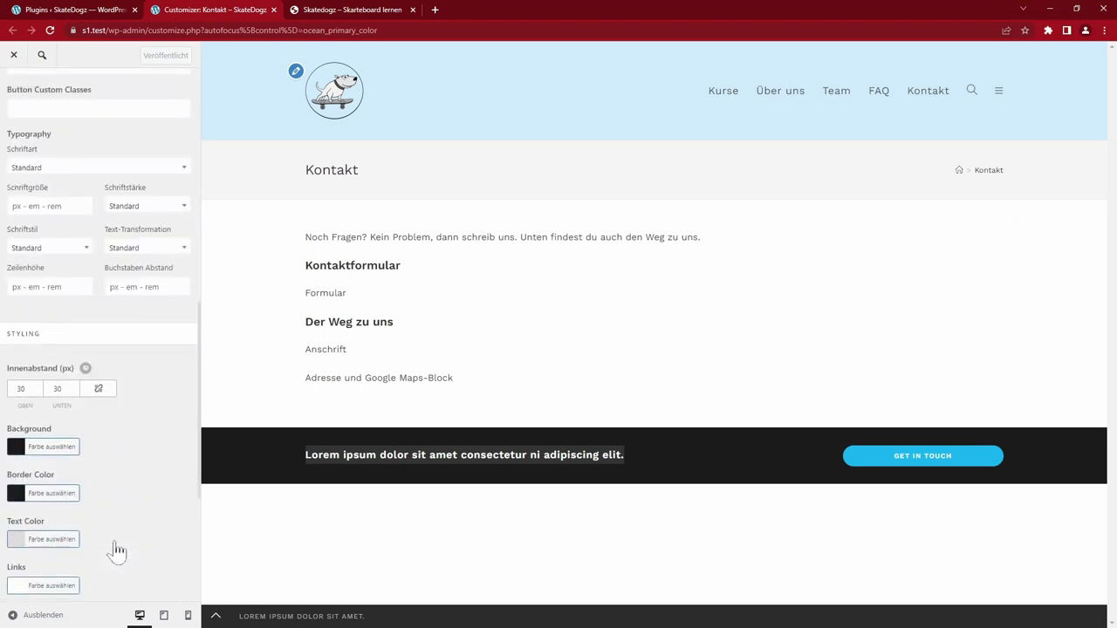
{"action": "scroll", "coordinate": [117, 549], "scroll_direction": "up", "scroll_amount": 5}
{"action": "scroll", "coordinate": [117, 546], "scroll_direction": "up", "scroll_amount": 5}
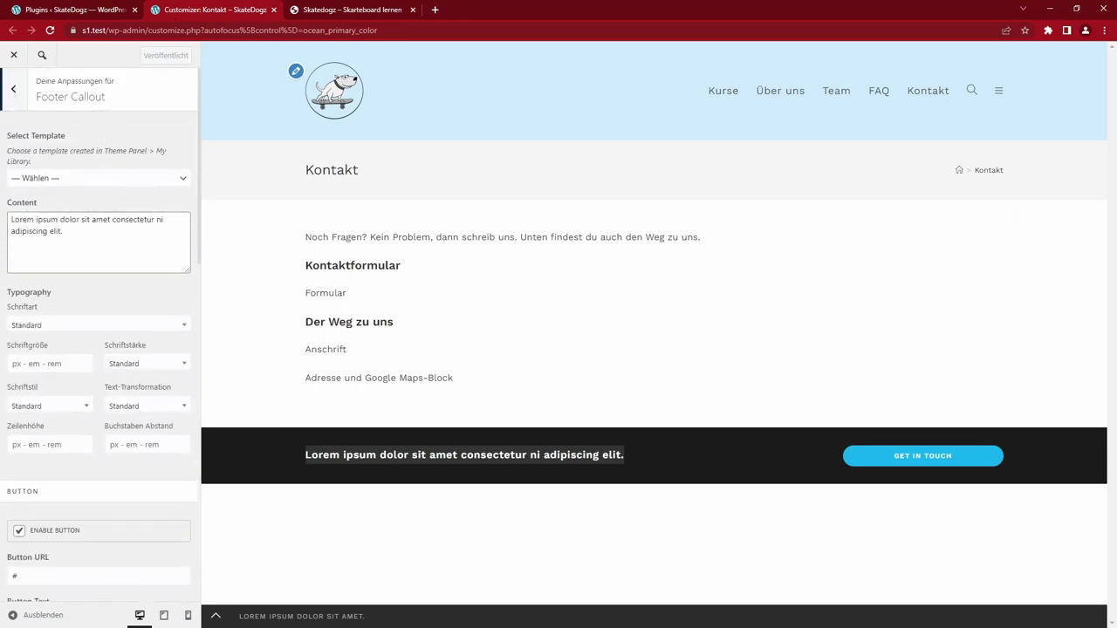
{"action": "left_click", "coordinate": [49, 31]}
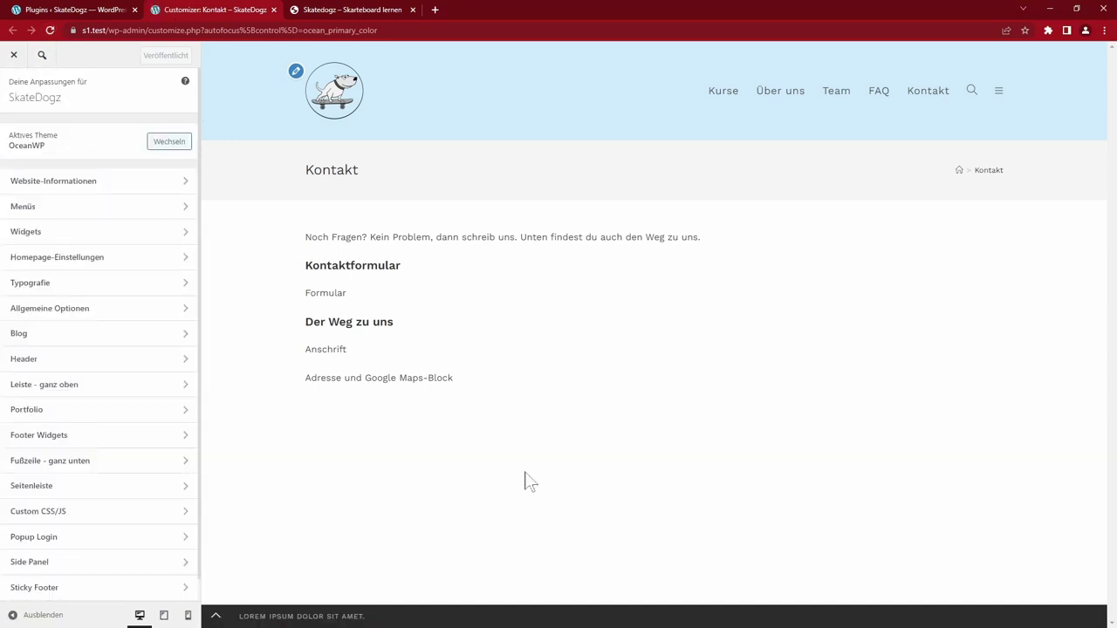
- Deactivate the Ocean Sticky Footer plugin after trying its bar in the preview, and reload the Customizer
{"action": "left_click", "coordinate": [217, 614]}
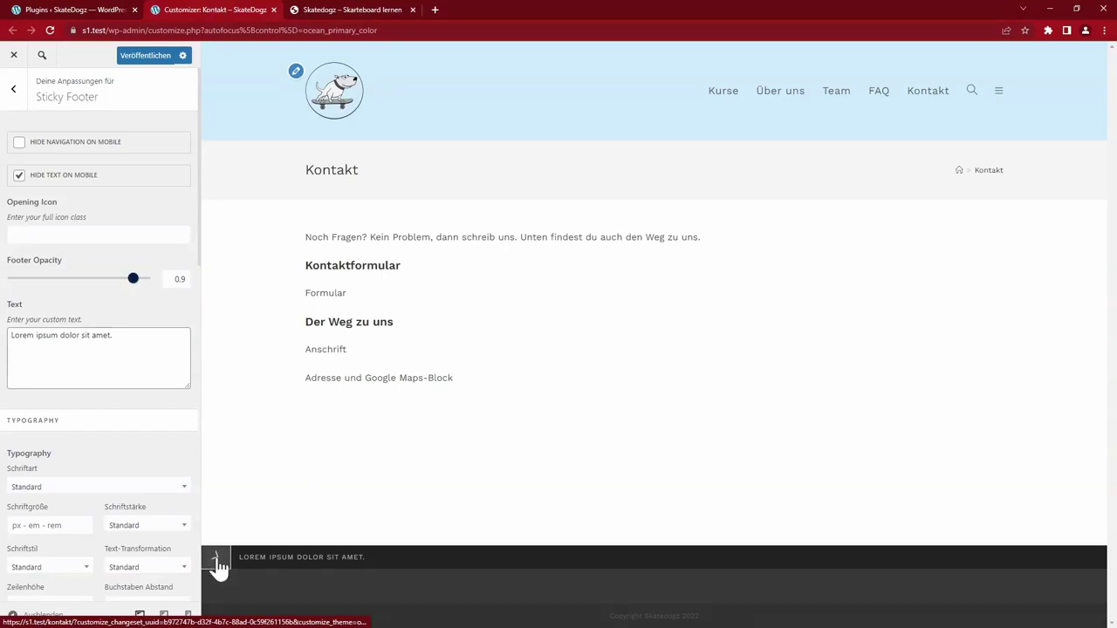
{"action": "left_click", "coordinate": [217, 563]}
{"action": "left_click", "coordinate": [105, 11]}
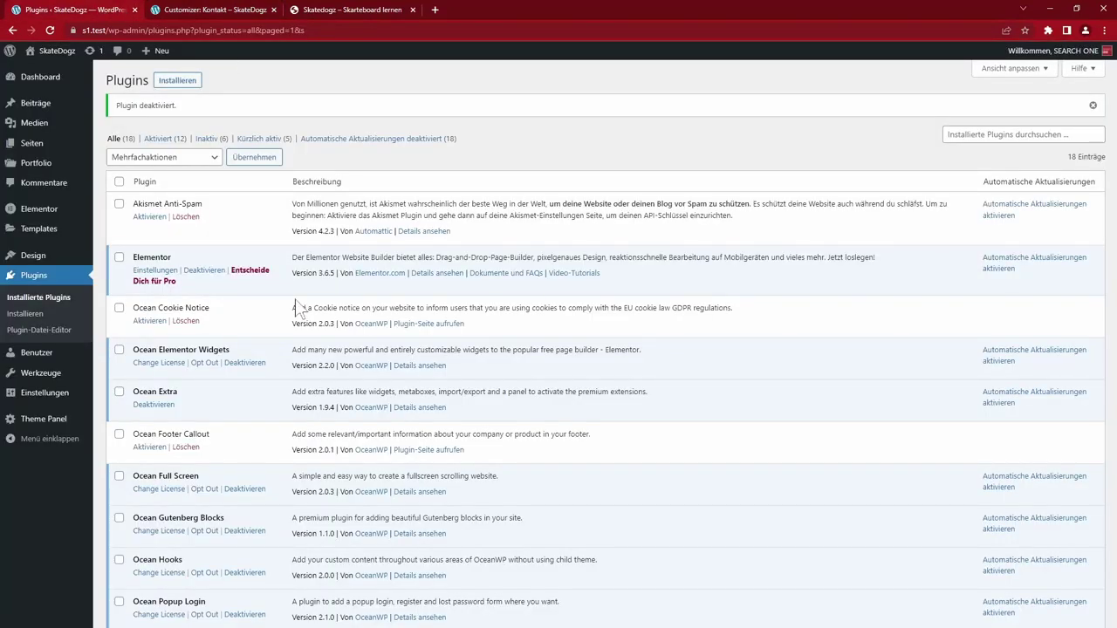
{"action": "scroll", "coordinate": [197, 446], "scroll_direction": "down", "scroll_amount": 4}
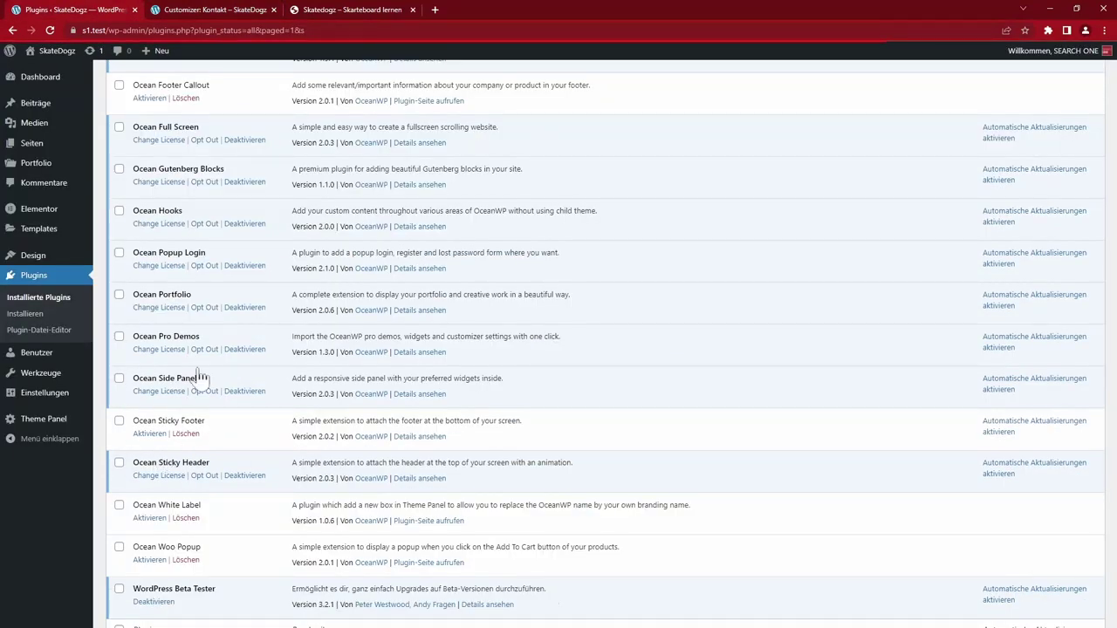
{"action": "left_click", "coordinate": [216, 10]}
{"action": "left_click", "coordinate": [50, 30]}
{"action": "key", "text": "Return"}
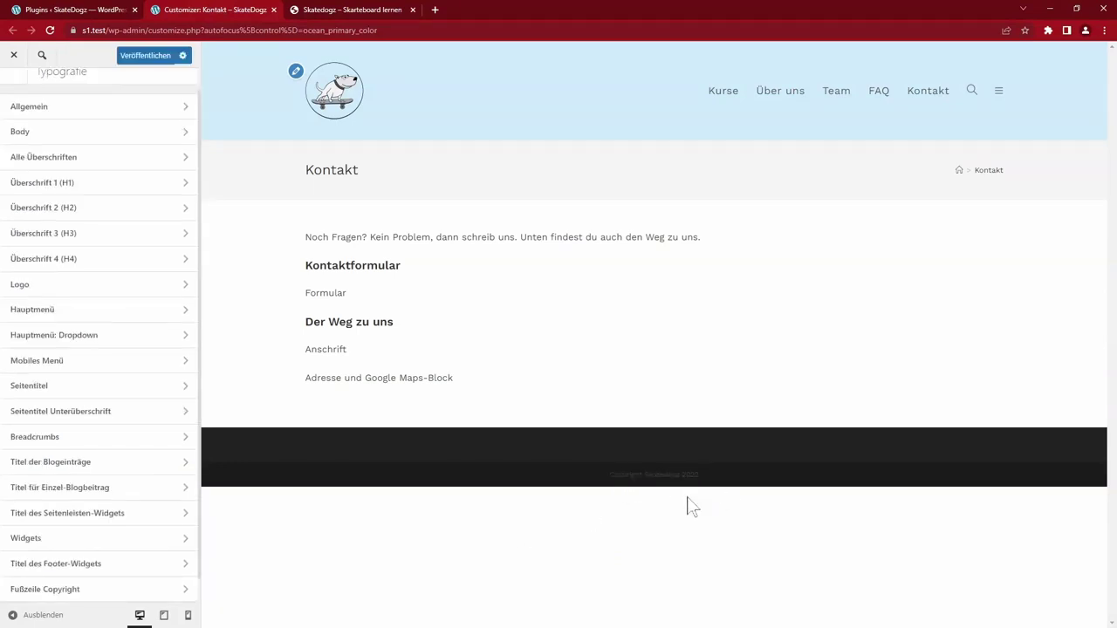
- Examine the Typografie settings for Fußzeile Copyright, Titel des Footer-Widgets and Footer-Menü for a way to change the footer text colour
{"action": "scroll", "coordinate": [45, 563], "scroll_direction": "down", "scroll_amount": 1}
{"action": "left_click", "coordinate": [61, 569]}
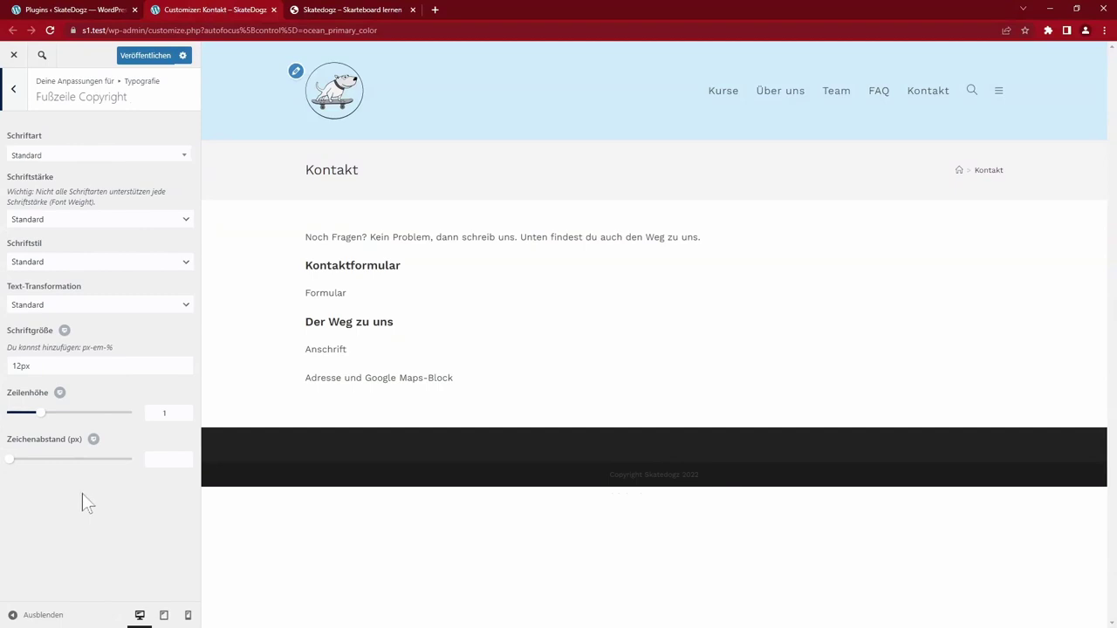
{"action": "left_click", "coordinate": [13, 89]}
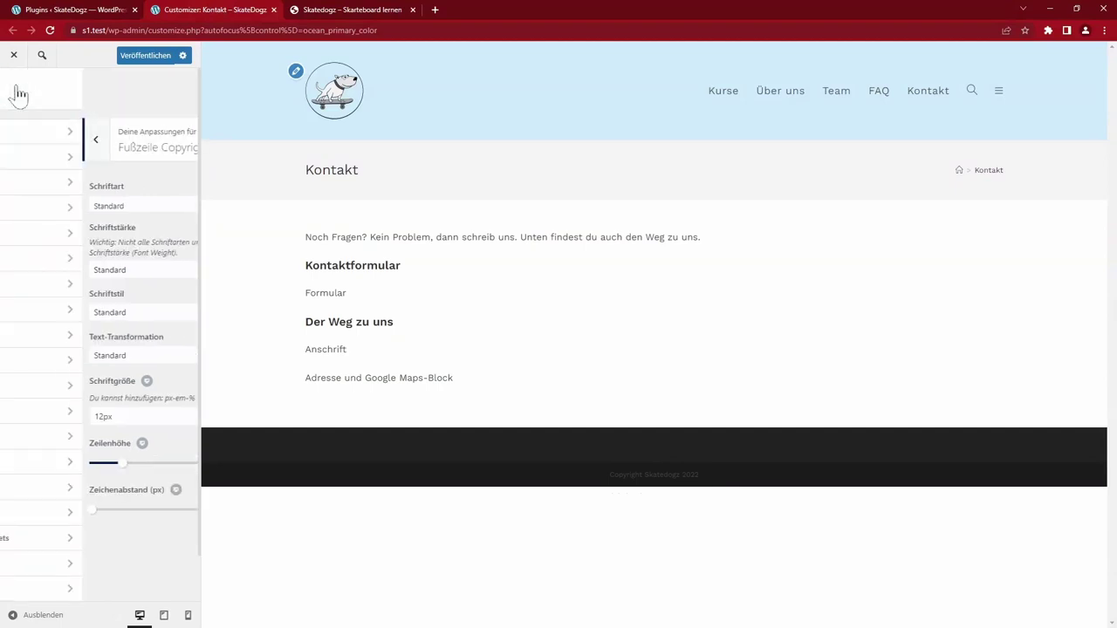
{"action": "scroll", "coordinate": [21, 548], "scroll_direction": "down", "scroll_amount": 1}
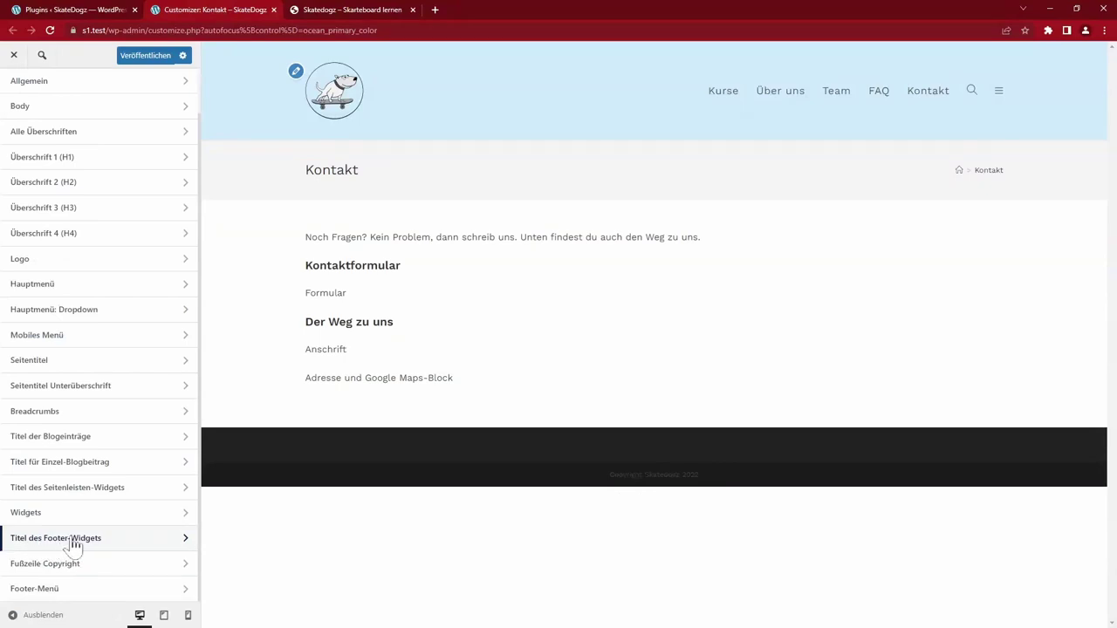
{"action": "left_click", "coordinate": [75, 541]}
{"action": "left_click", "coordinate": [14, 89]}
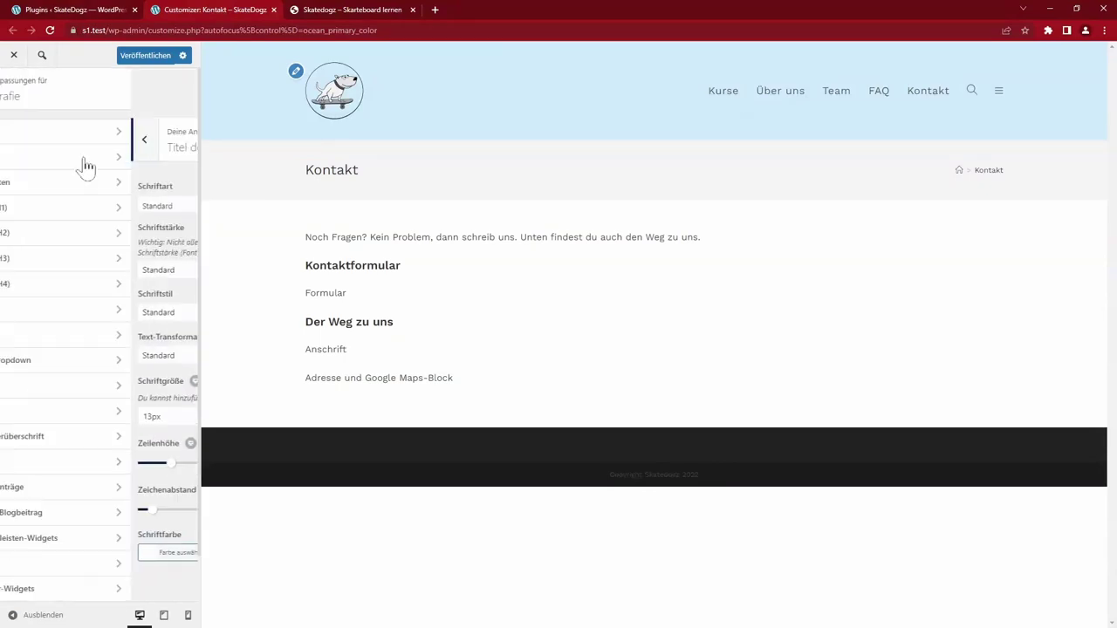
{"action": "scroll", "coordinate": [99, 541], "scroll_direction": "down", "scroll_amount": 1}
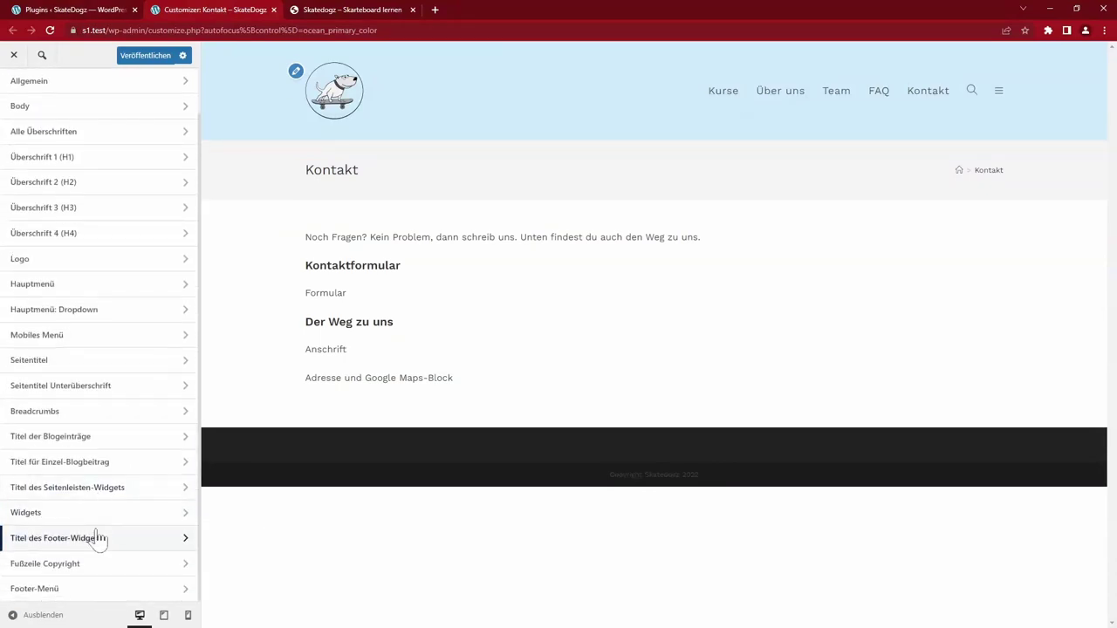
{"action": "left_click", "coordinate": [52, 589]}
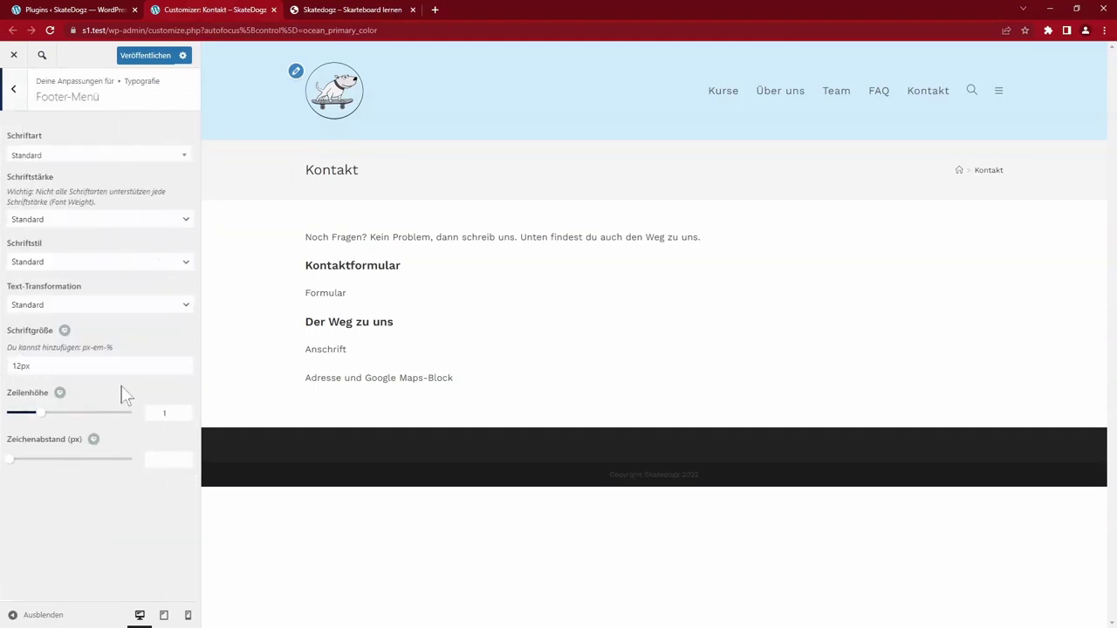
{"action": "left_click", "coordinate": [14, 89]}
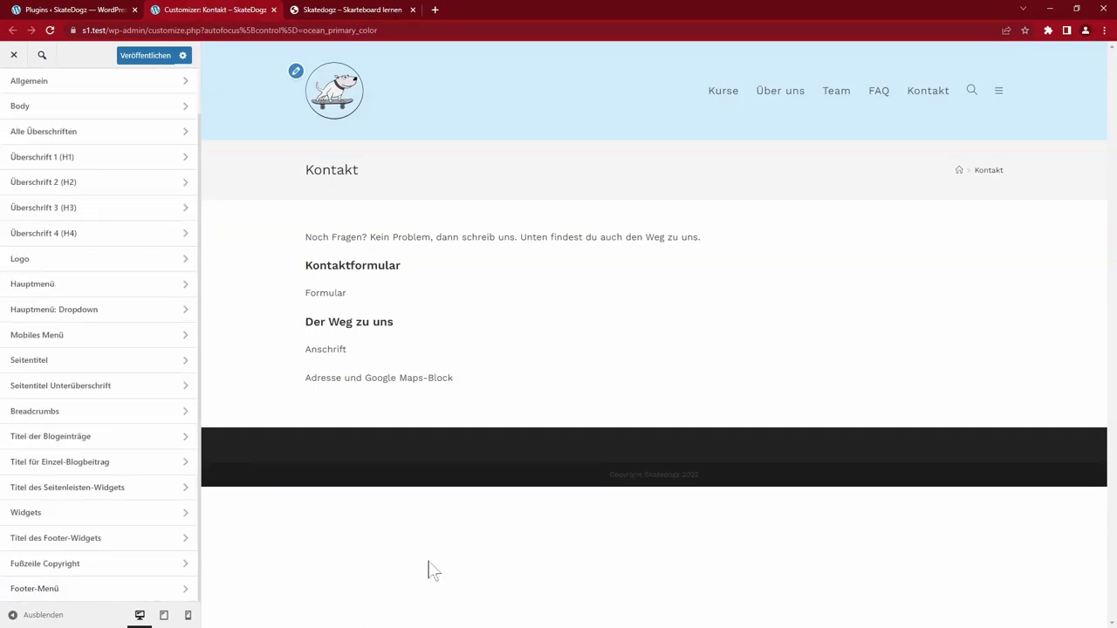
{"action": "scroll", "coordinate": [130, 362], "scroll_direction": "up", "scroll_amount": 1}
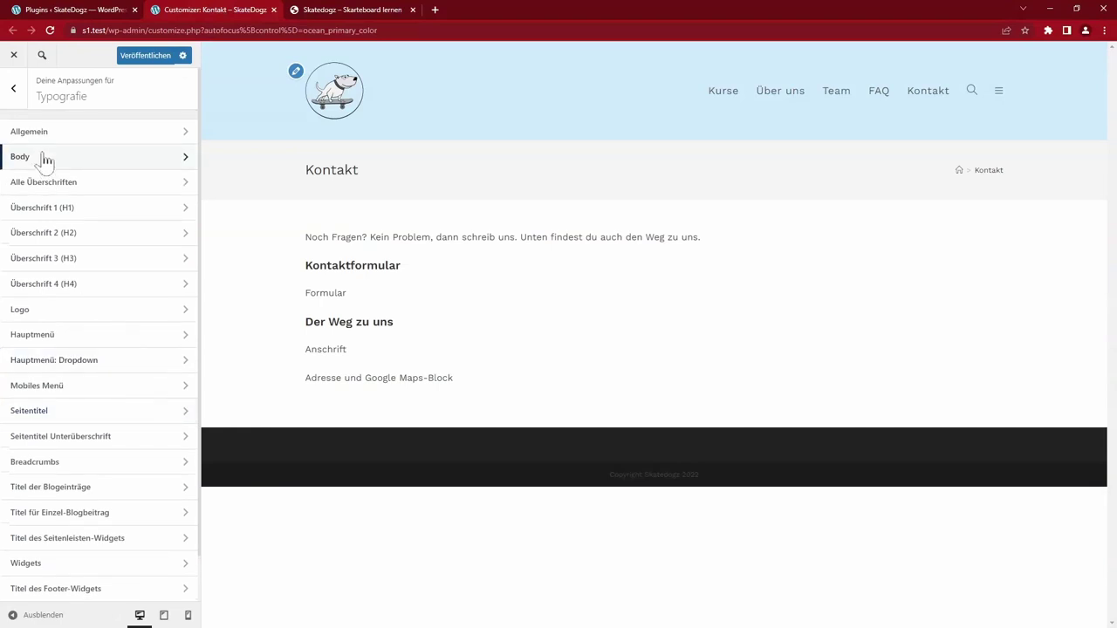
{"action": "left_click", "coordinate": [19, 87]}
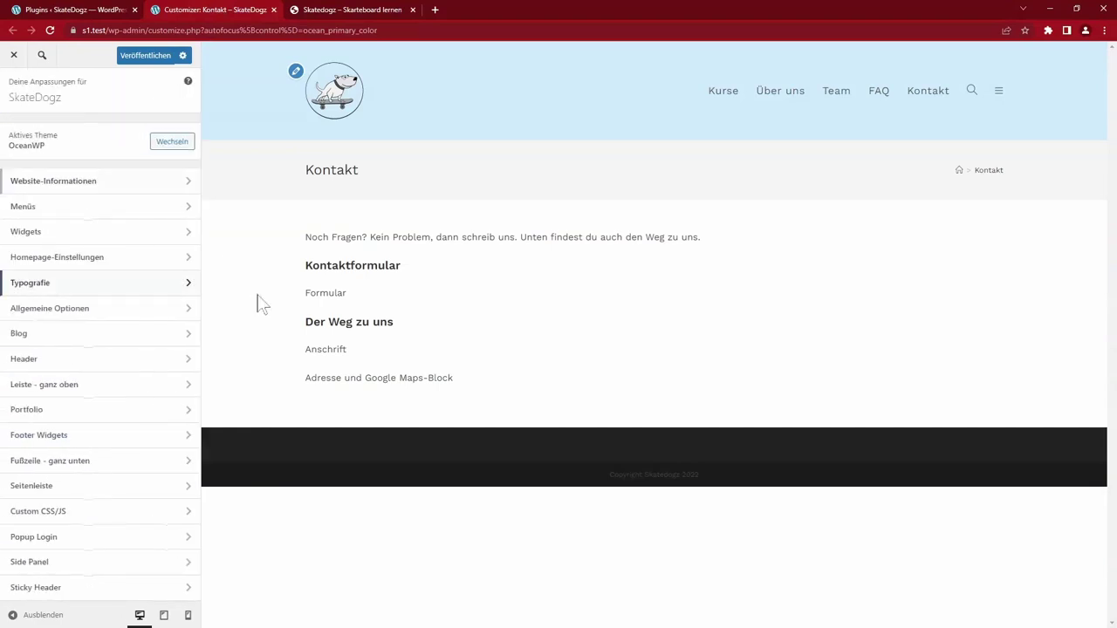
- Add the custom CSS rule .site-footer {color: lightgray} to lighten the footer text
{"action": "left_click", "coordinate": [102, 511]}
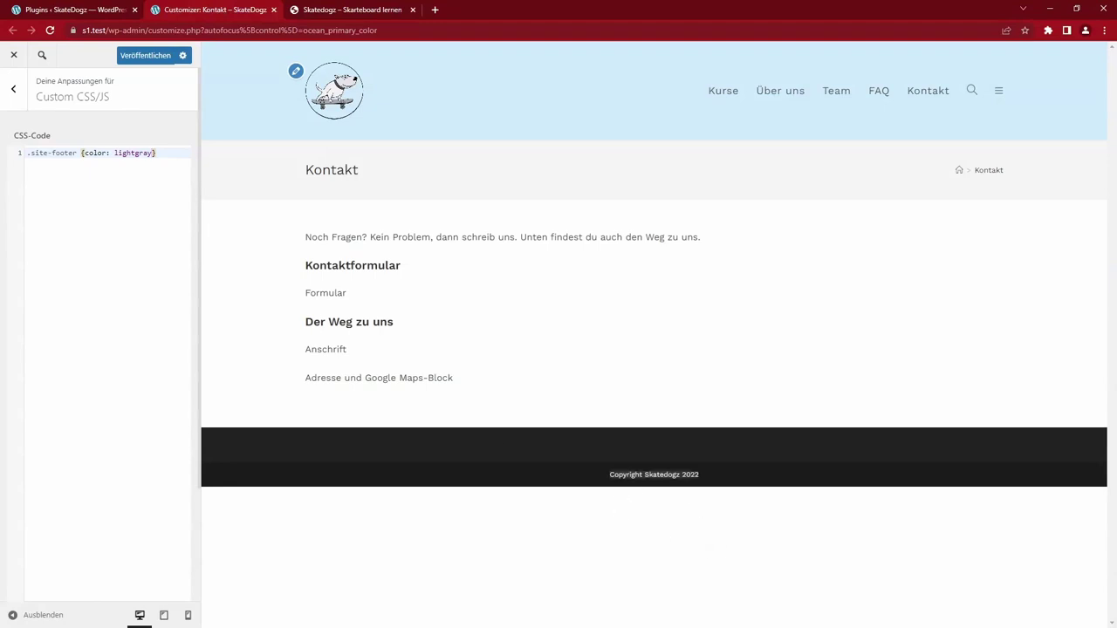
{"action": "left_click", "coordinate": [19, 94]}
- Set the background colour of both the Fußzeile ganz unten and the Footer Widgets area to #2d3748 and publish
{"action": "key", "text": "ctrl+Tab"}
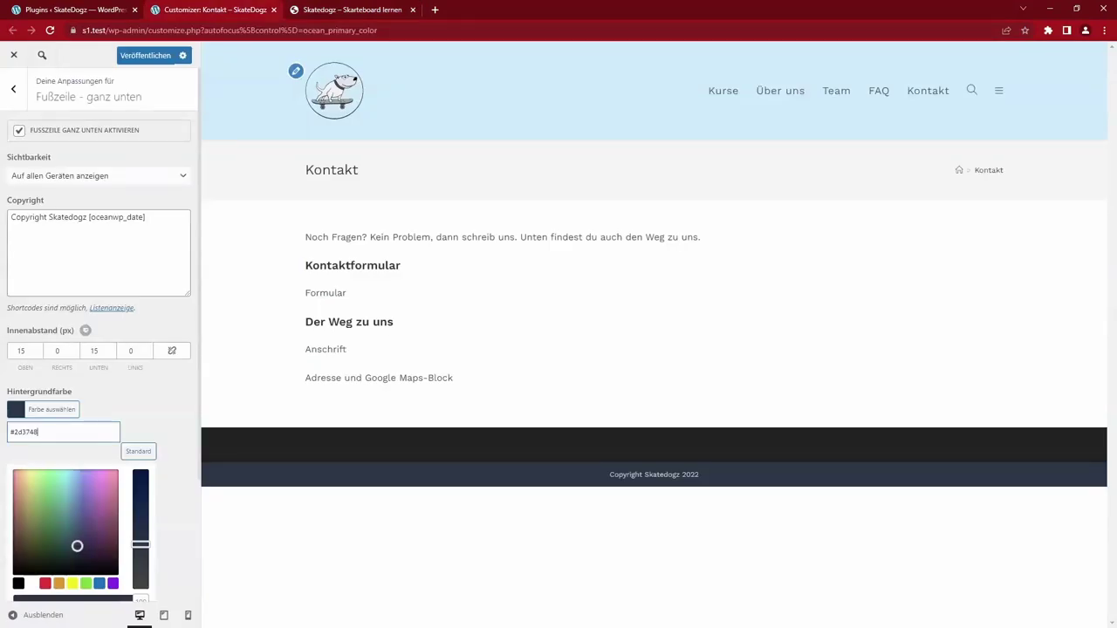
{"action": "left_click", "coordinate": [13, 88]}
{"action": "left_click", "coordinate": [55, 437]}
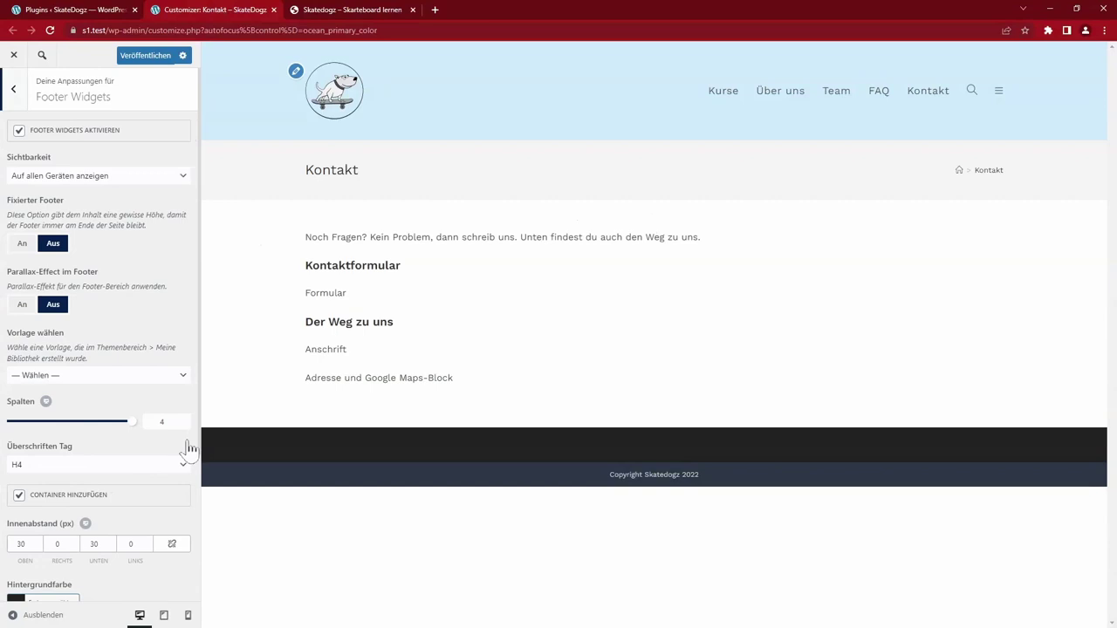
{"action": "scroll", "coordinate": [145, 488], "scroll_direction": "down", "scroll_amount": 2}
{"action": "left_click", "coordinate": [34, 397]}
{"action": "type", "text": "#2d3748"}
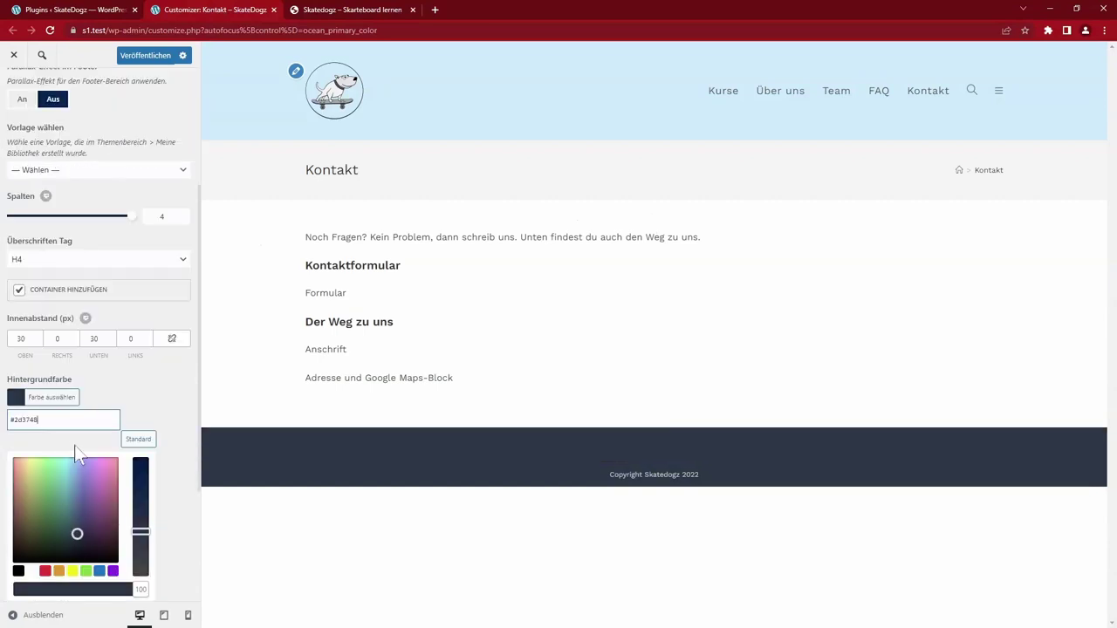
{"action": "left_click", "coordinate": [145, 66]}
{"action": "key", "text": "Escape"}
{"action": "left_click", "coordinate": [35, 234]}
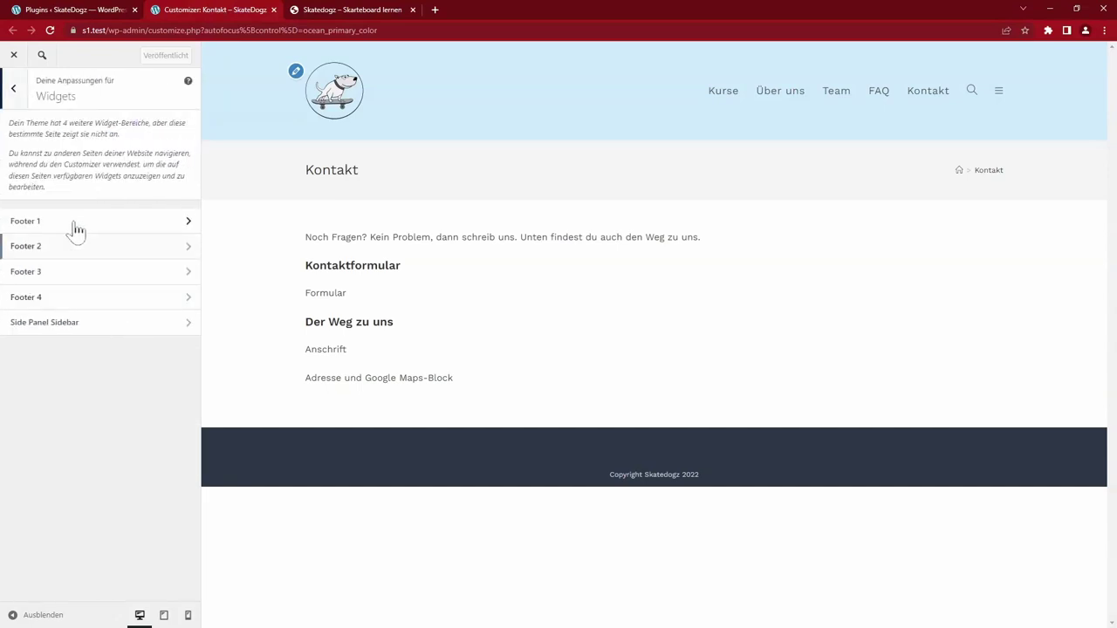
{"action": "left_click", "coordinate": [76, 226]}
{"action": "left_click", "coordinate": [101, 200]}
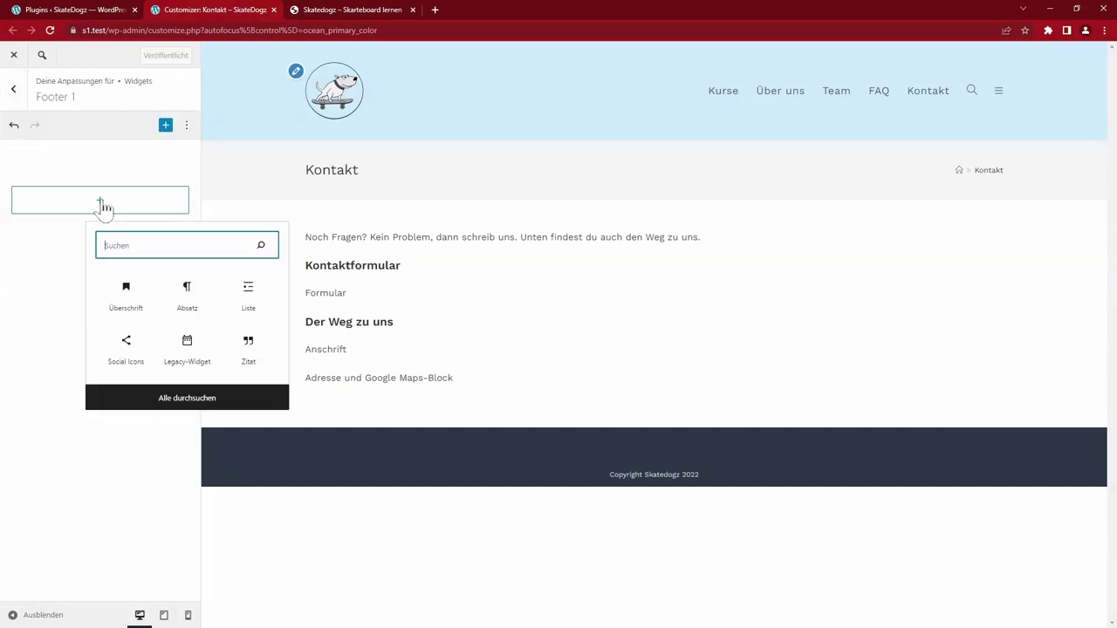
{"action": "left_click", "coordinate": [126, 347]}
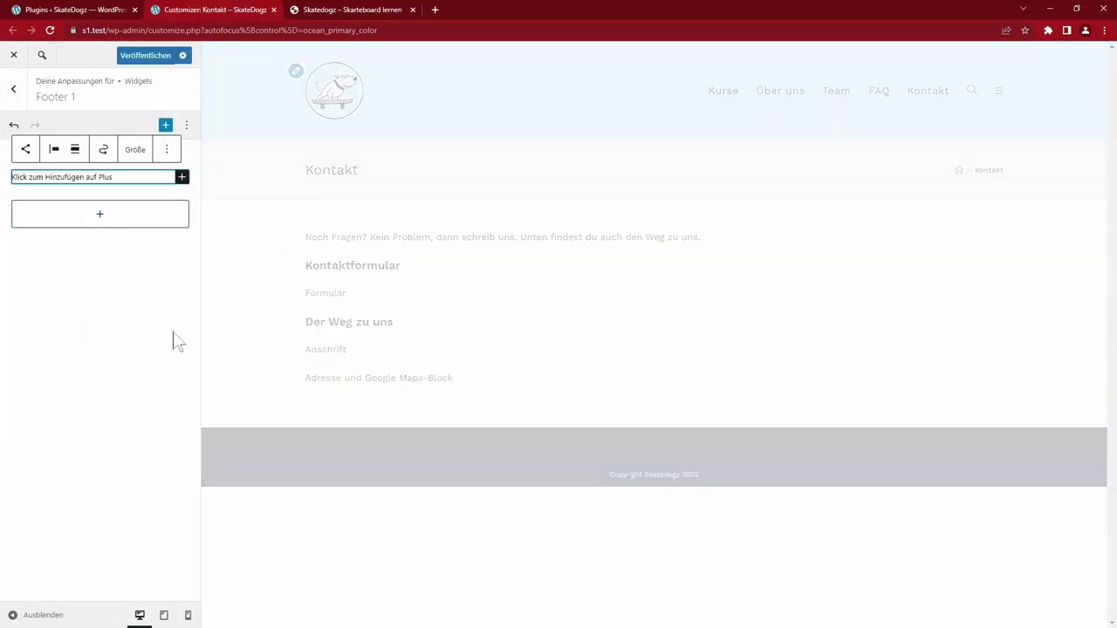
{"action": "left_click", "coordinate": [122, 262]}
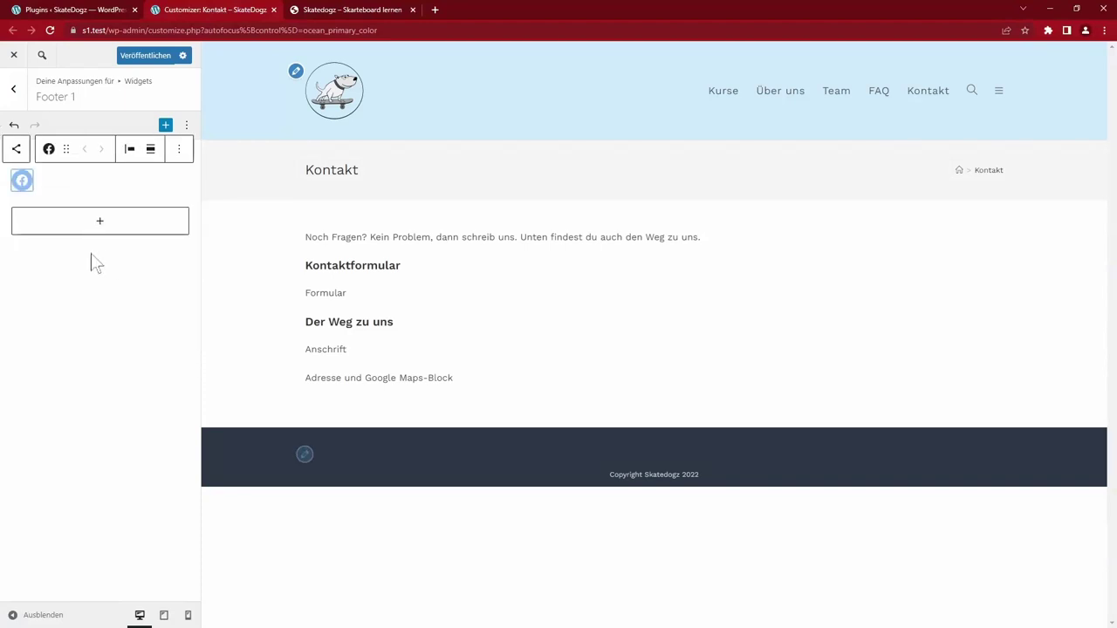
{"action": "type", "text": "https://facebook.com"}
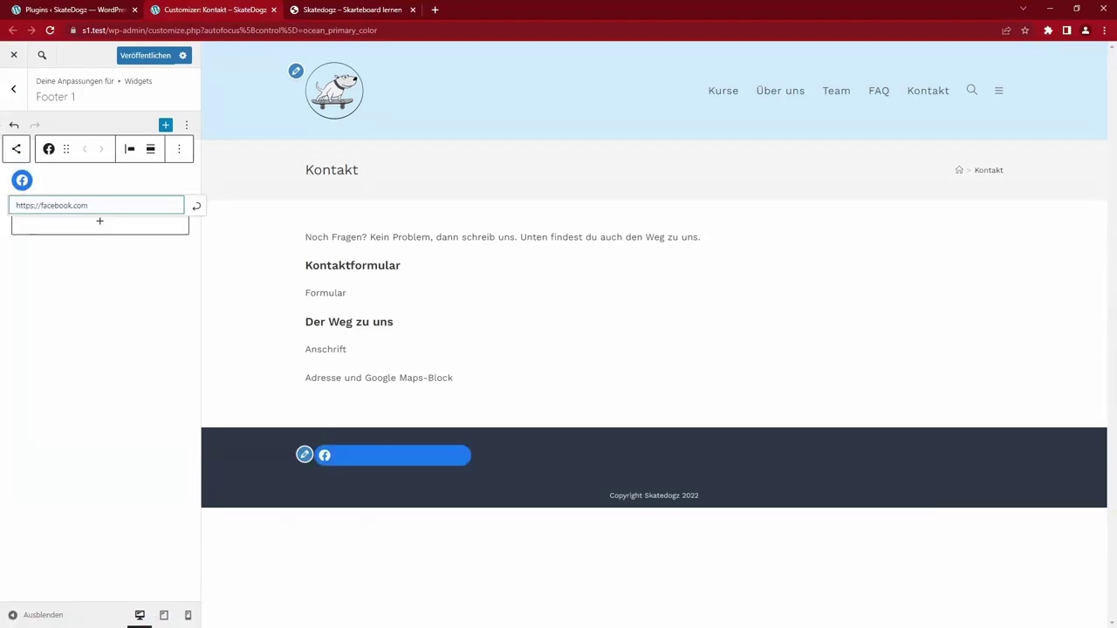
{"action": "key", "text": "Return"}
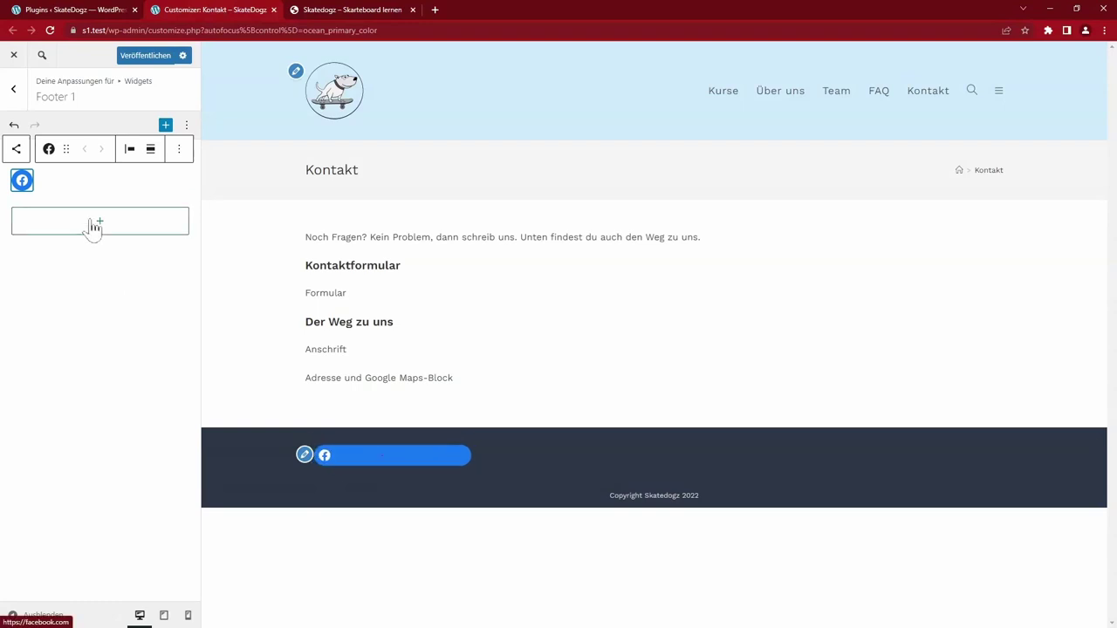
- Apply the Nur Logos style to the Social Icons block in Footer 1
{"action": "left_click", "coordinate": [44, 181]}
{"action": "left_click", "coordinate": [25, 150]}
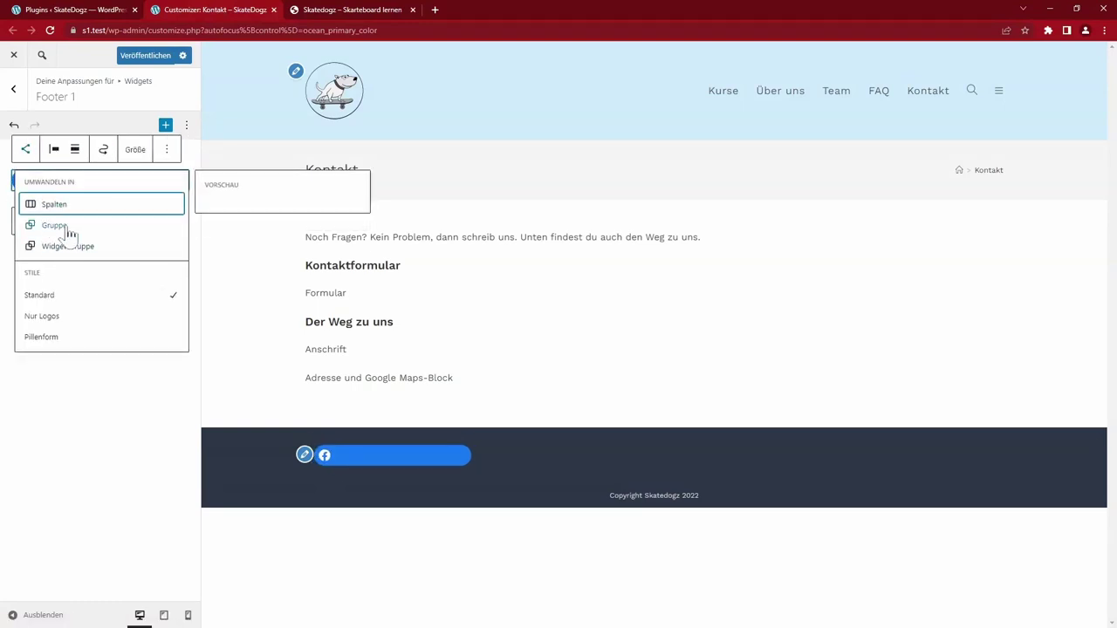
{"action": "left_click", "coordinate": [58, 323]}
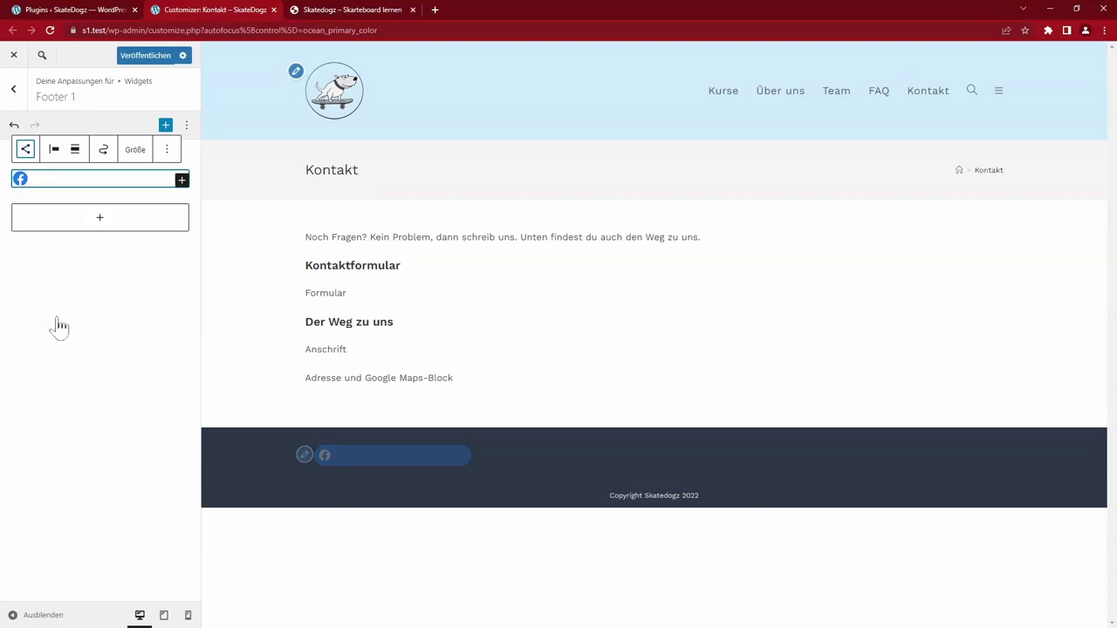
{"action": "left_click", "coordinate": [55, 338]}
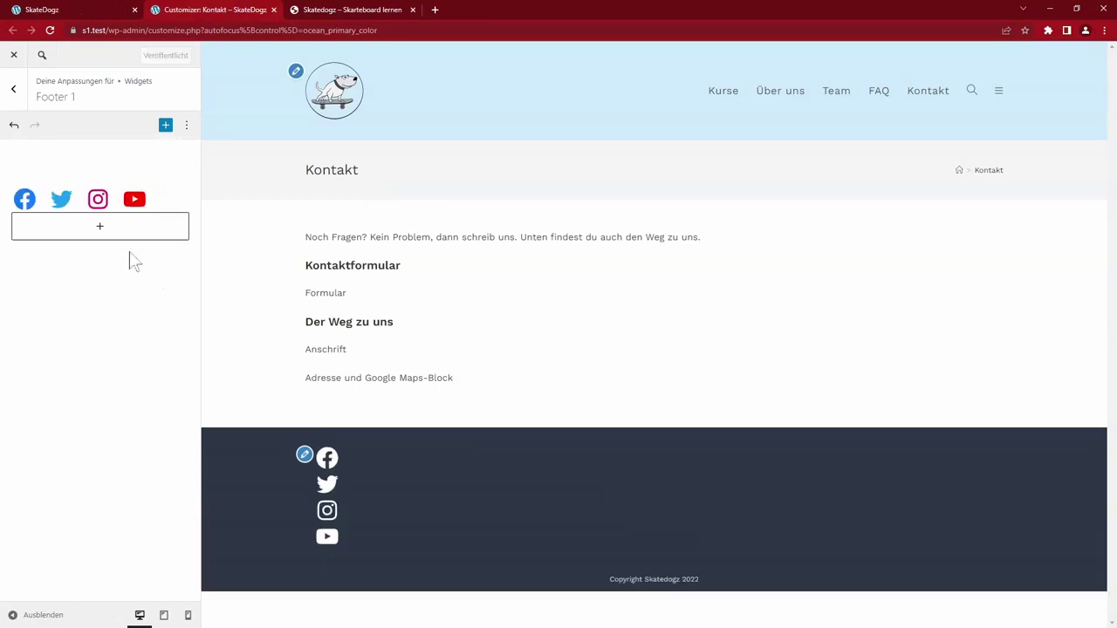
- Examine the size options of the Social Icons block in Footer 1 and the footer on the live page
{"action": "left_click", "coordinate": [135, 204]}
{"action": "left_click", "coordinate": [25, 165]}
{"action": "left_click", "coordinate": [135, 168]}
{"action": "left_click", "coordinate": [104, 260]}
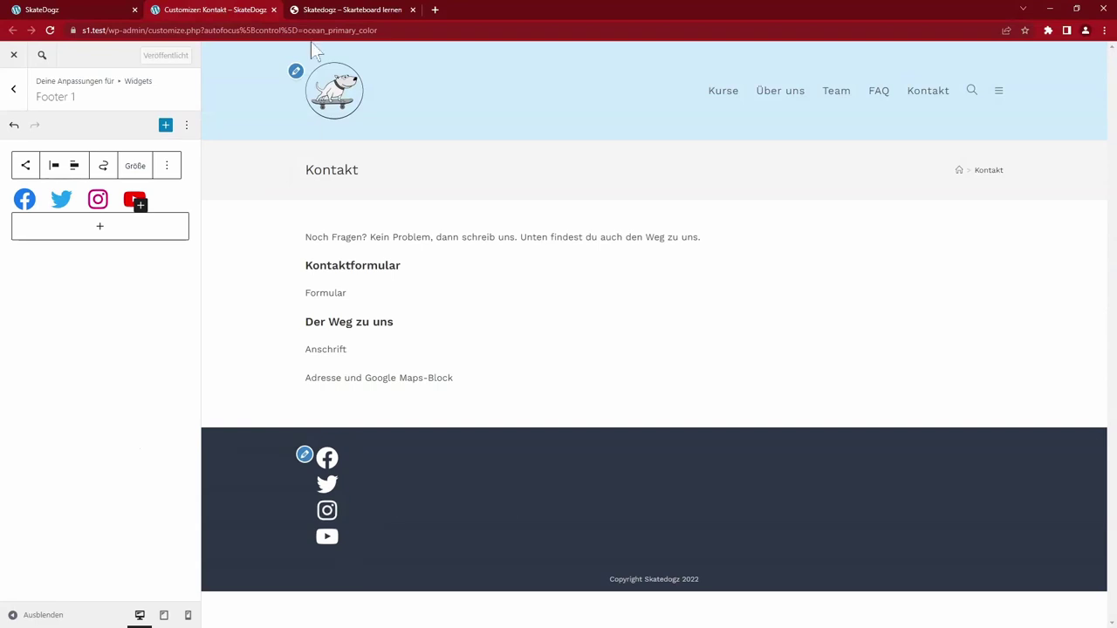
{"action": "left_click", "coordinate": [70, 10]}
{"action": "key", "text": "F5"}
{"action": "scroll", "coordinate": [424, 387], "scroll_direction": "down", "scroll_amount": 20}
{"action": "scroll", "coordinate": [383, 533], "scroll_direction": "down", "scroll_amount": 4}
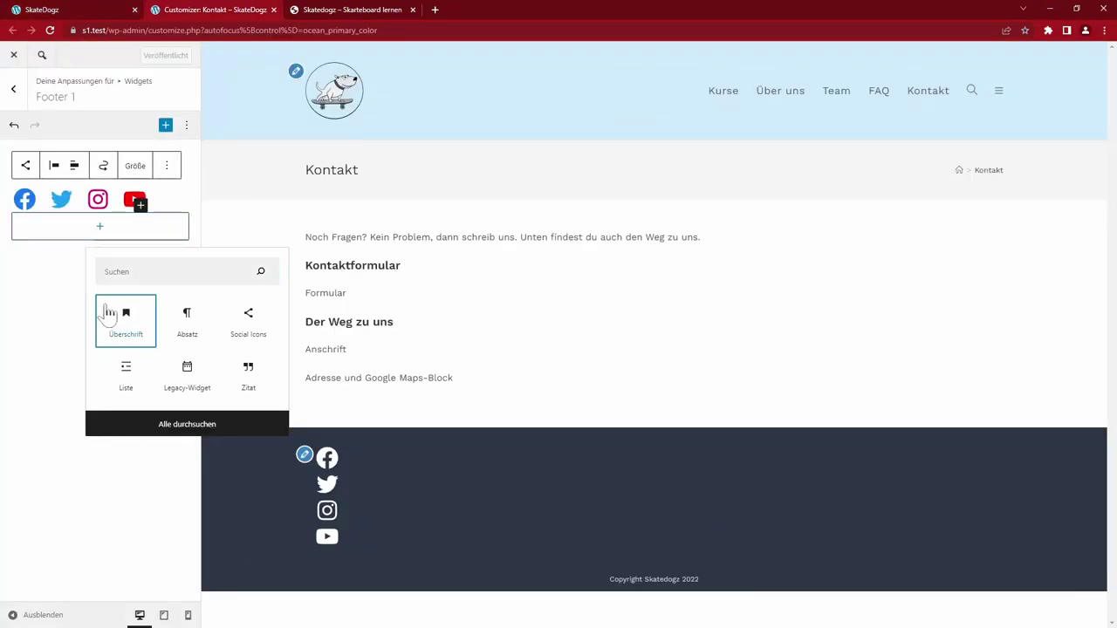
- Add an H2 heading "Folge uns" to Footer 1 and move it above the Social Icons block
{"action": "left_click", "coordinate": [105, 310]}
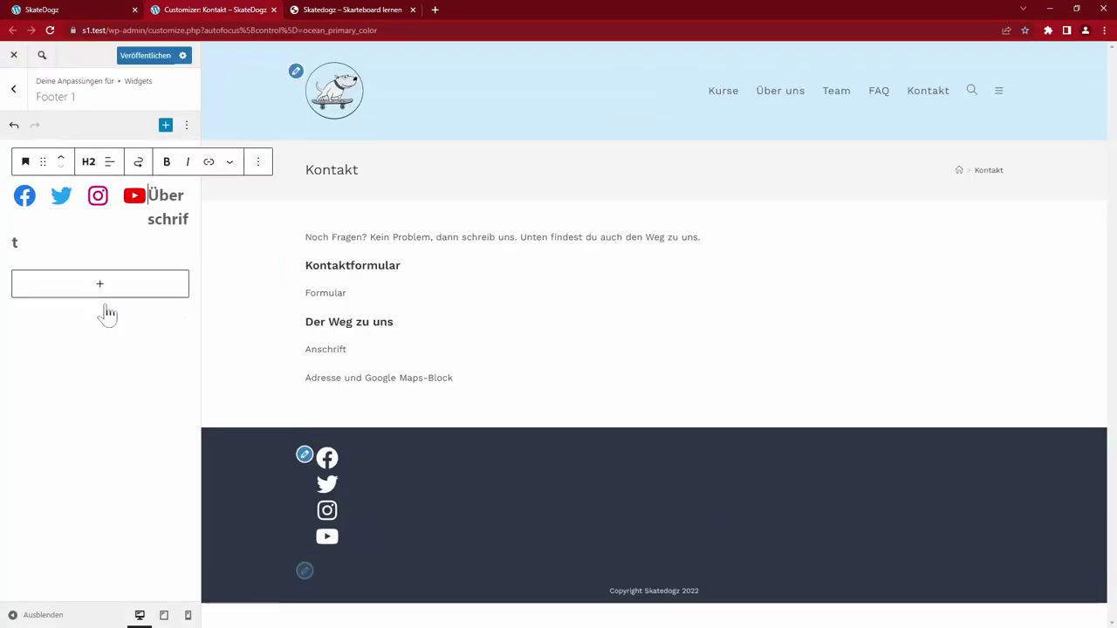
{"action": "type", "text": "Folge uns"}
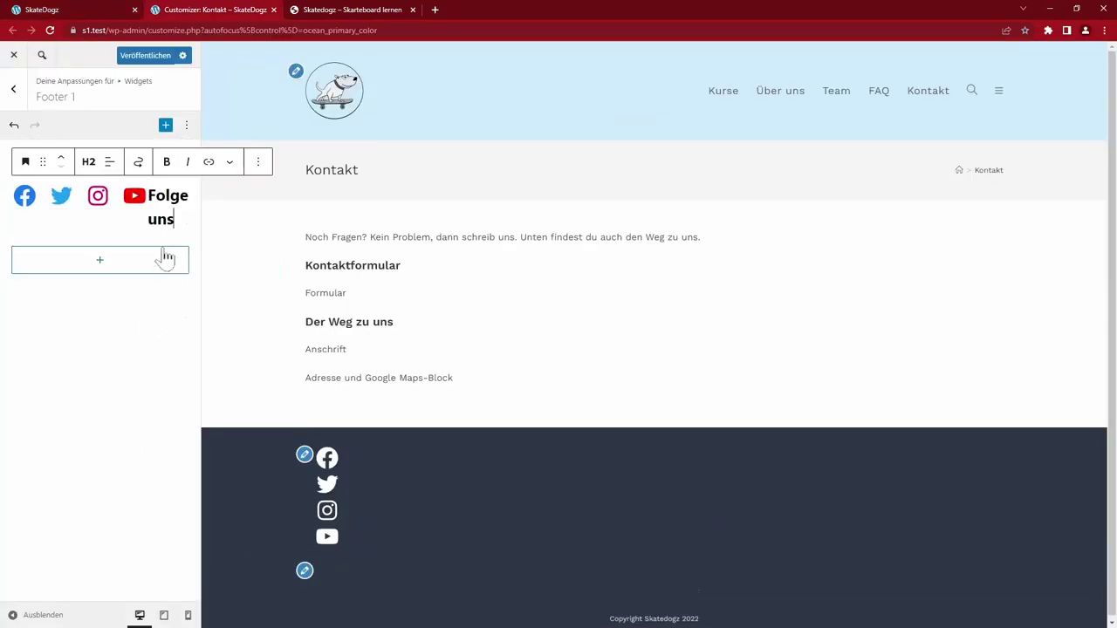
{"action": "left_click", "coordinate": [62, 160]}
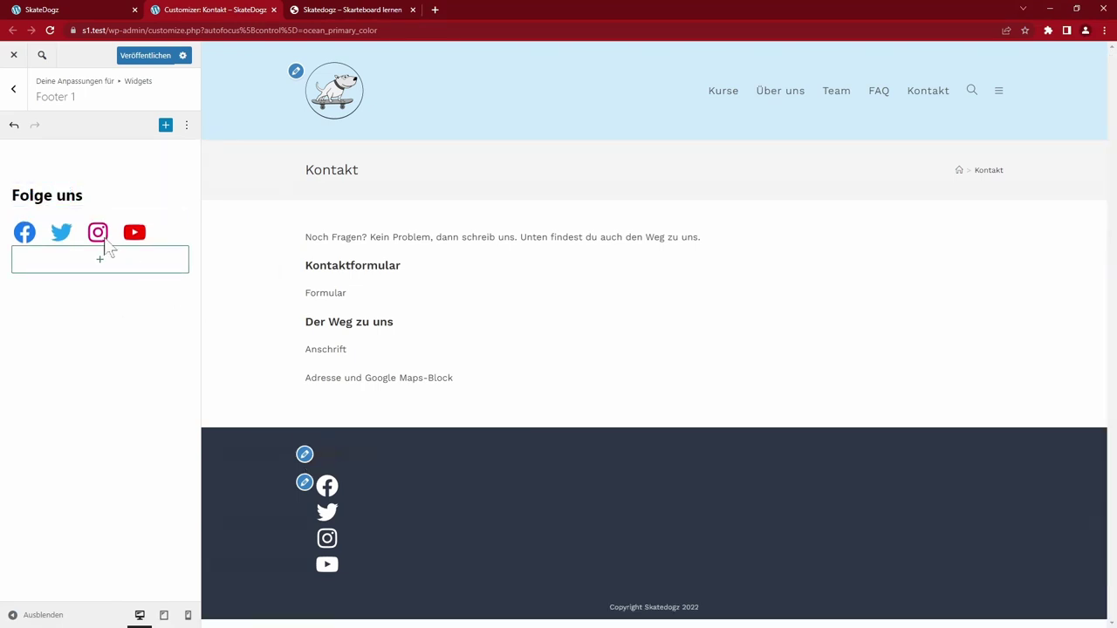
- Extend the custom CSS selector to footer * {color: lightgray} so the colour applies to all footer elements
{"action": "double_click", "coordinate": [13, 88]}
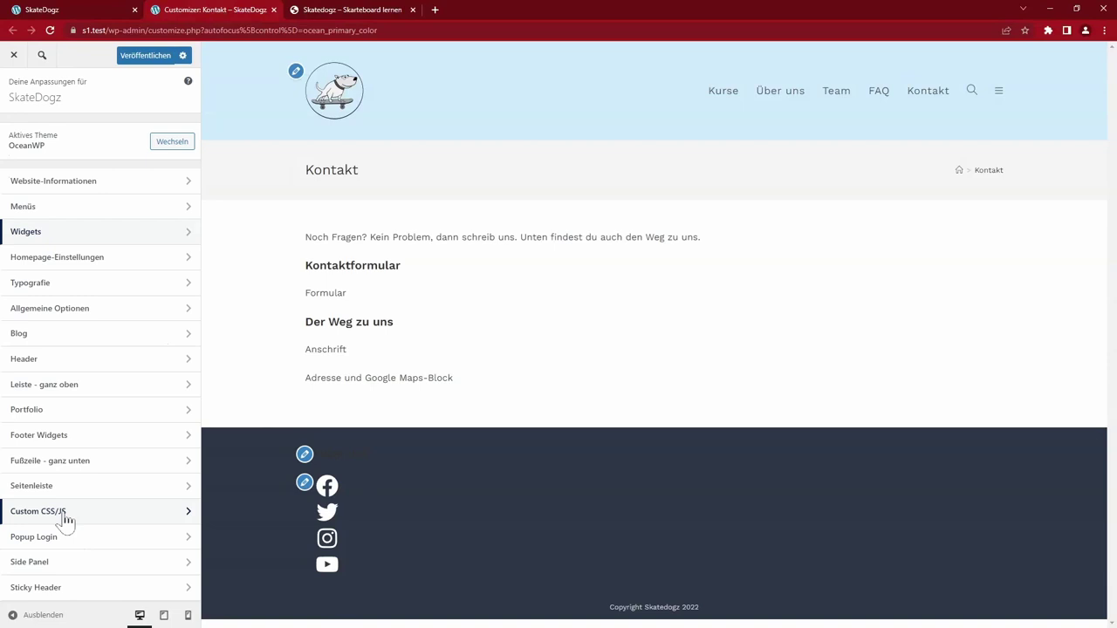
{"action": "left_click", "coordinate": [65, 513]}
{"action": "left_click", "coordinate": [56, 153]}
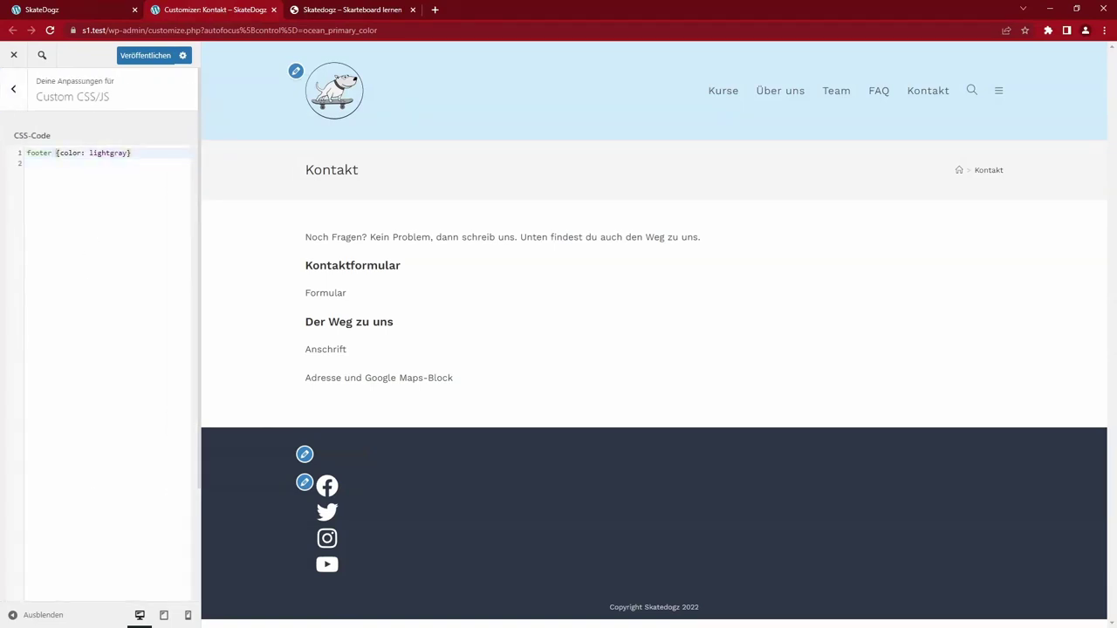
{"action": "type", "text": "*"}
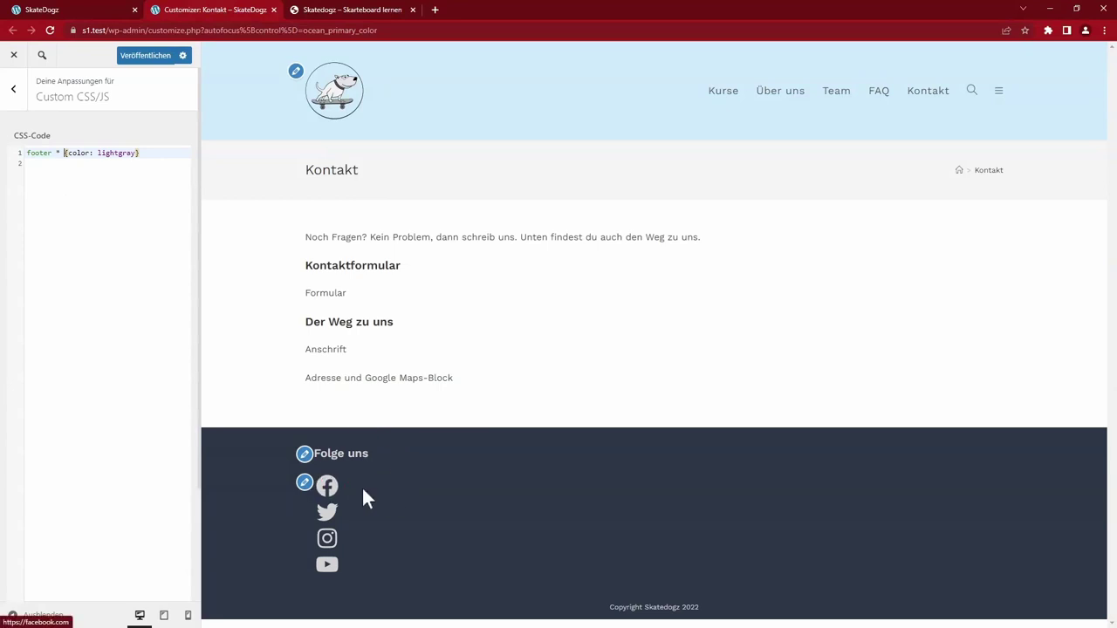
{"action": "key", "text": "ctrl+shift+Tab"}
{"action": "left_click", "coordinate": [217, 10]}
- Add a Navigationsmenü widget showing the Rechtliches menu to Footer 2 and move it to Footer 4
{"action": "left_click", "coordinate": [13, 88]}
{"action": "left_click", "coordinate": [112, 363]}
{"action": "left_click", "coordinate": [98, 247]}
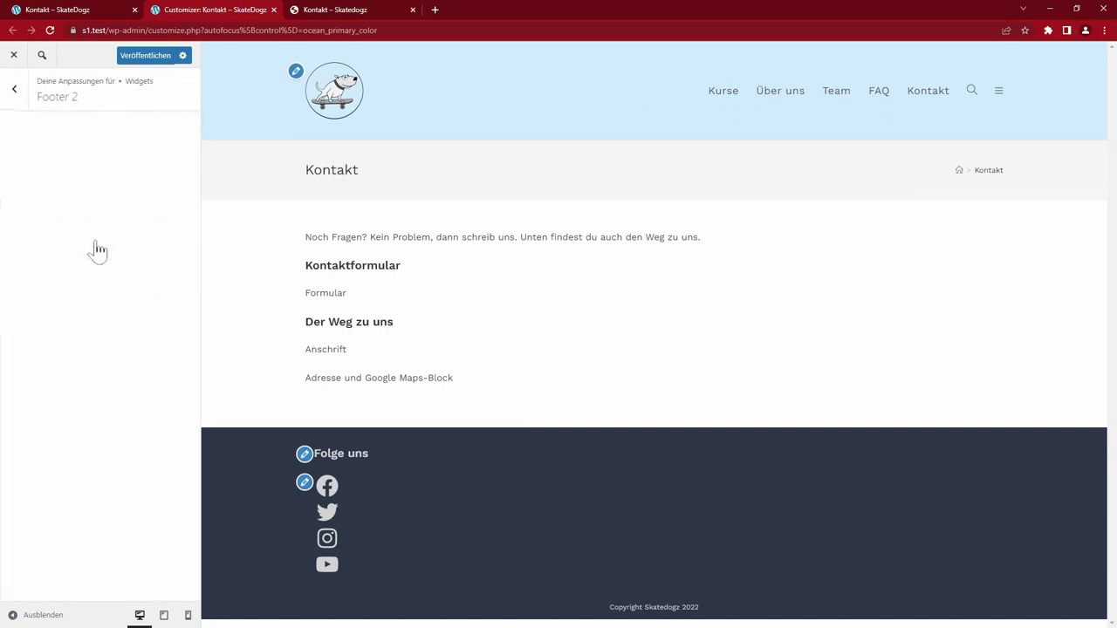
{"action": "left_click", "coordinate": [100, 206]}
{"action": "type", "text": "nav"}
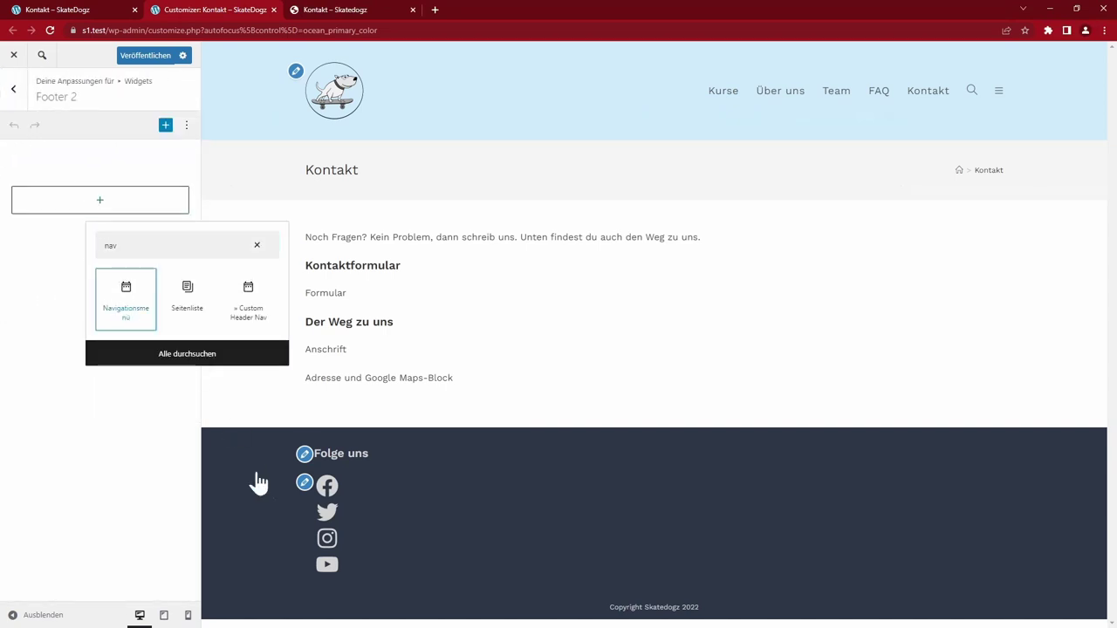
{"action": "key", "text": "Return"}
{"action": "left_click", "coordinate": [81, 289]}
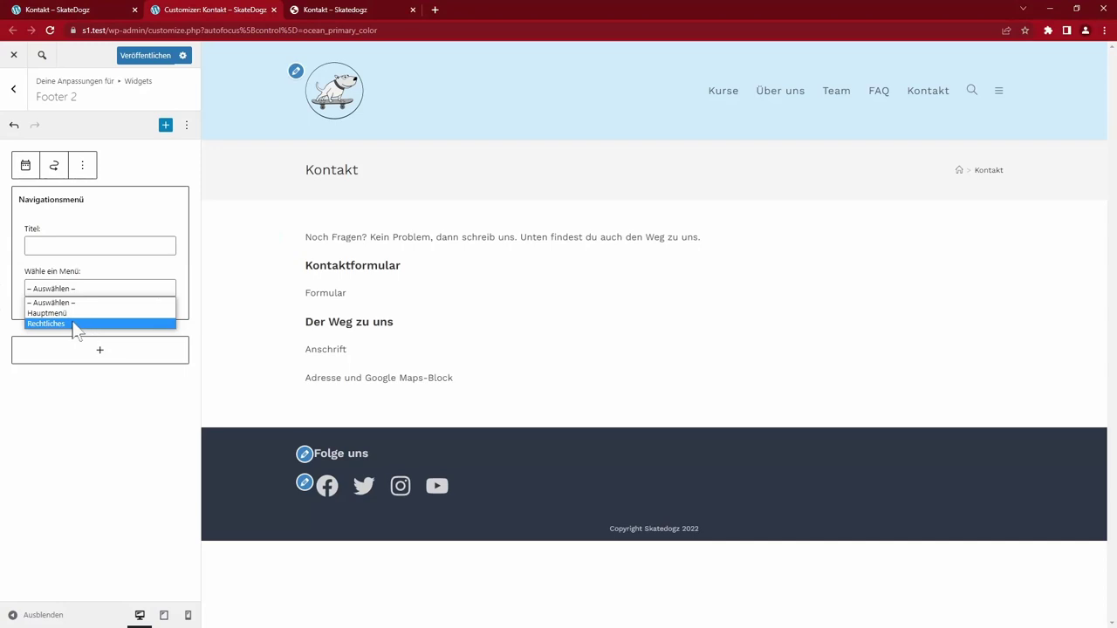
{"action": "left_click", "coordinate": [75, 323]}
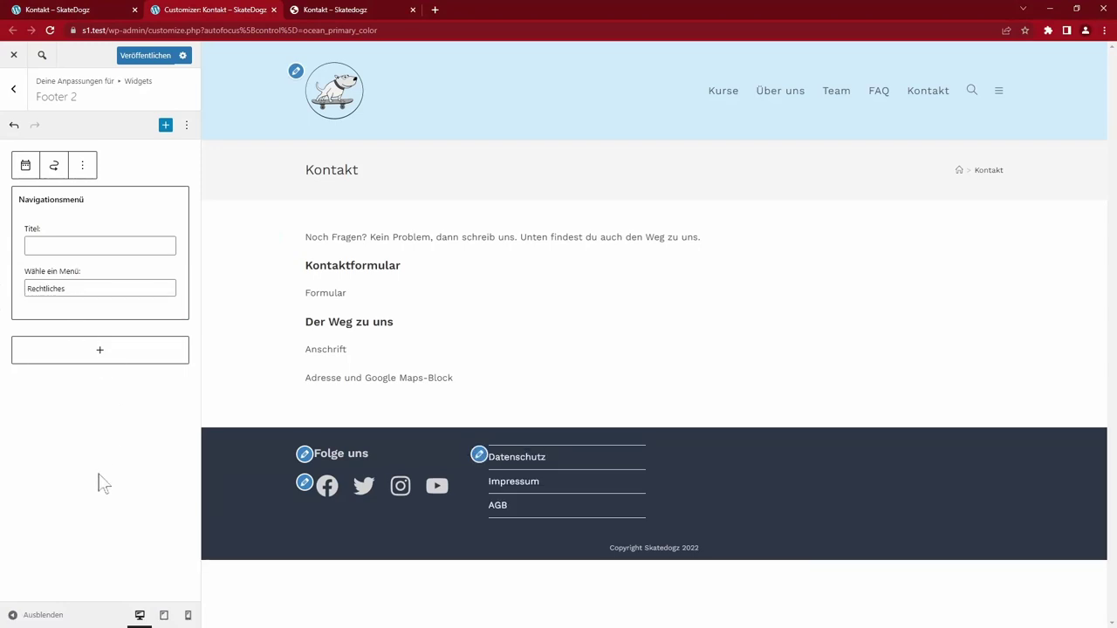
{"action": "left_click", "coordinate": [54, 166]}
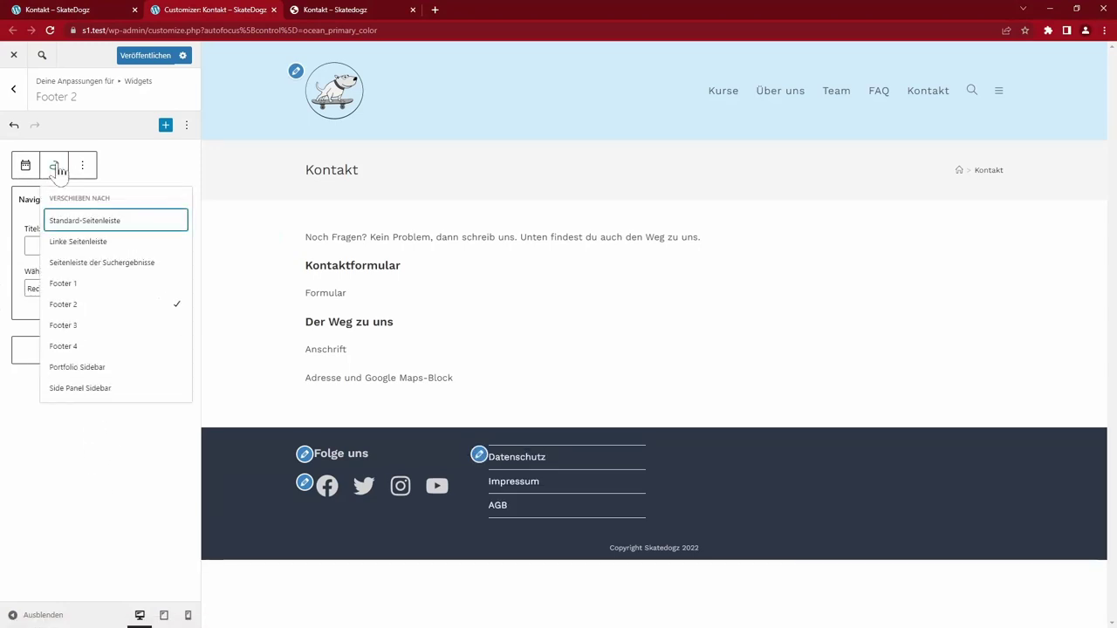
{"action": "left_click", "coordinate": [63, 346]}
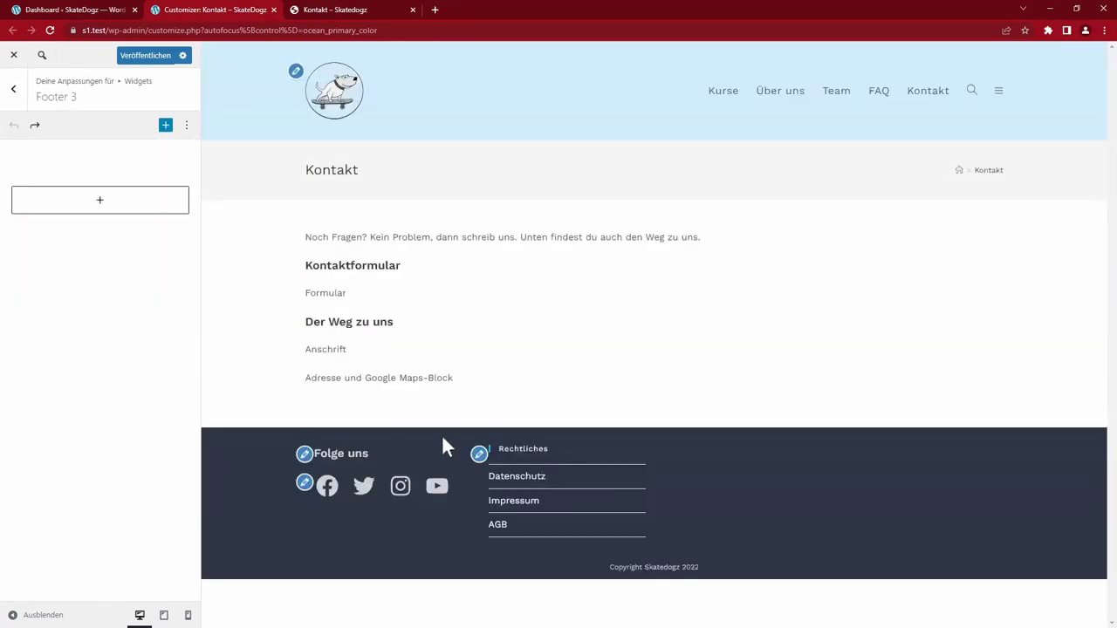
- Insert an empty paragraph block in both Footer 2 and Footer 3 as placeholders for the middle columns
{"action": "left_click", "coordinate": [13, 93]}
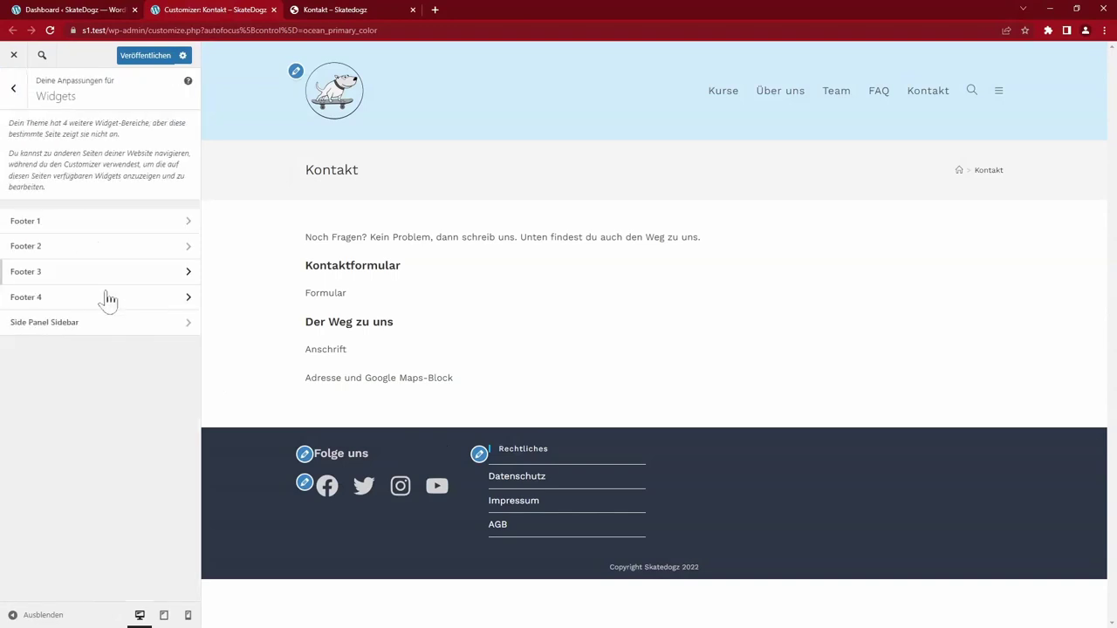
{"action": "left_click", "coordinate": [38, 249]}
{"action": "left_click", "coordinate": [86, 202]}
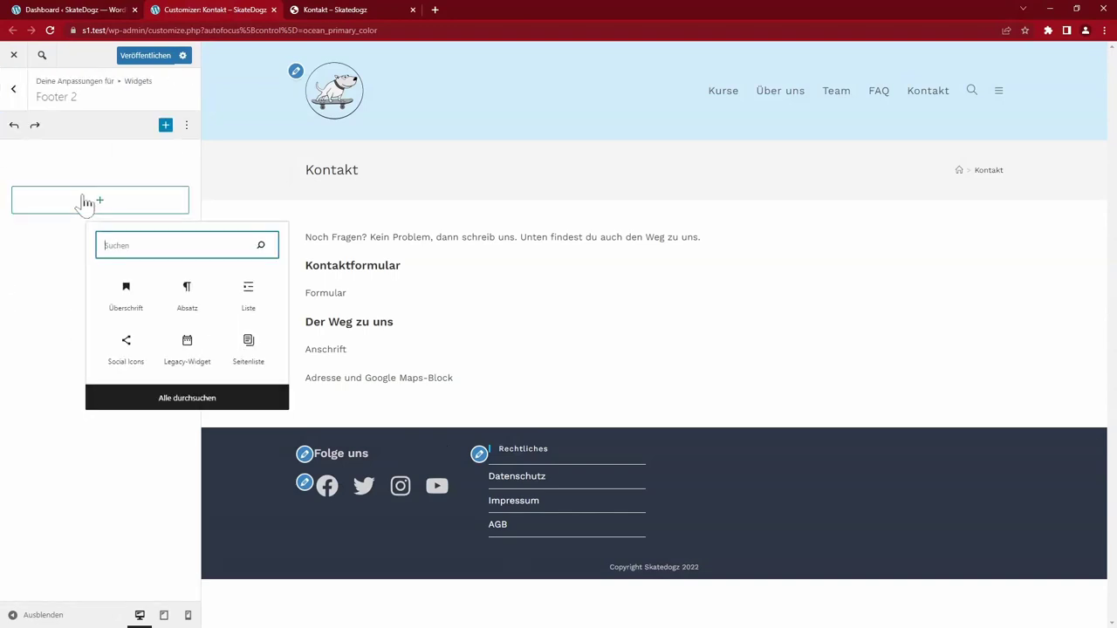
{"action": "left_click", "coordinate": [189, 310]}
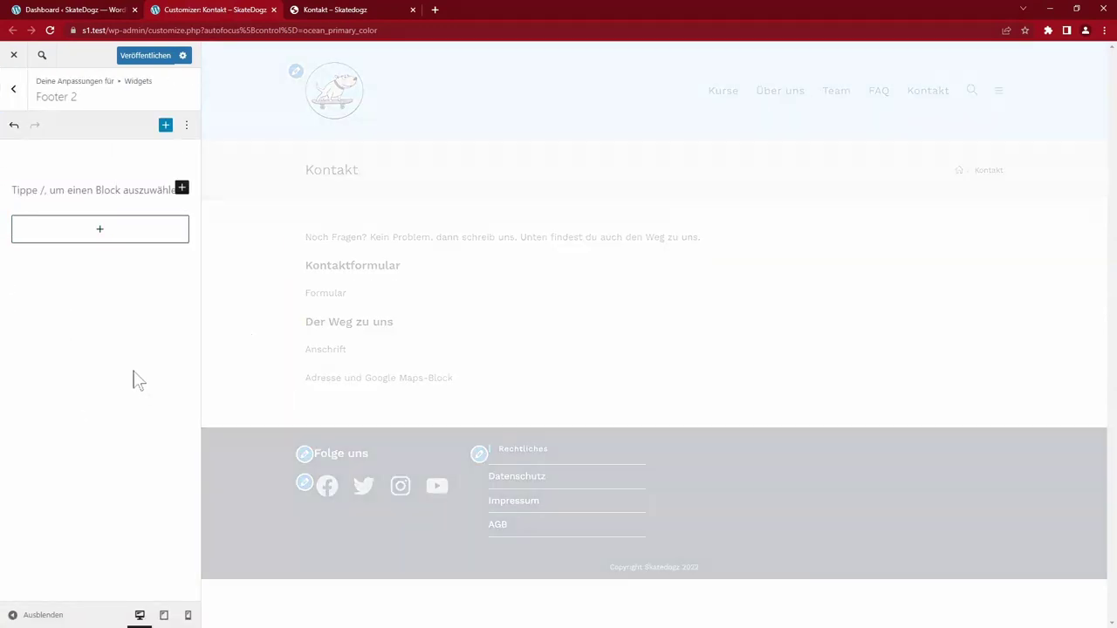
{"action": "key", "text": "ctrl+z"}
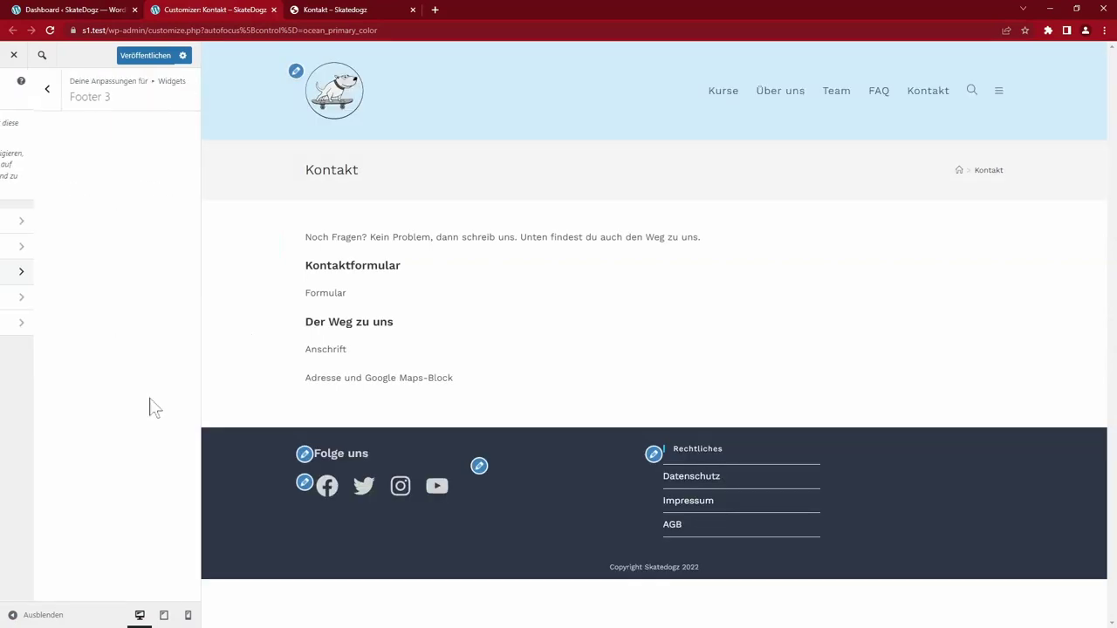
{"action": "left_click", "coordinate": [95, 202]}
{"action": "left_click", "coordinate": [150, 295]}
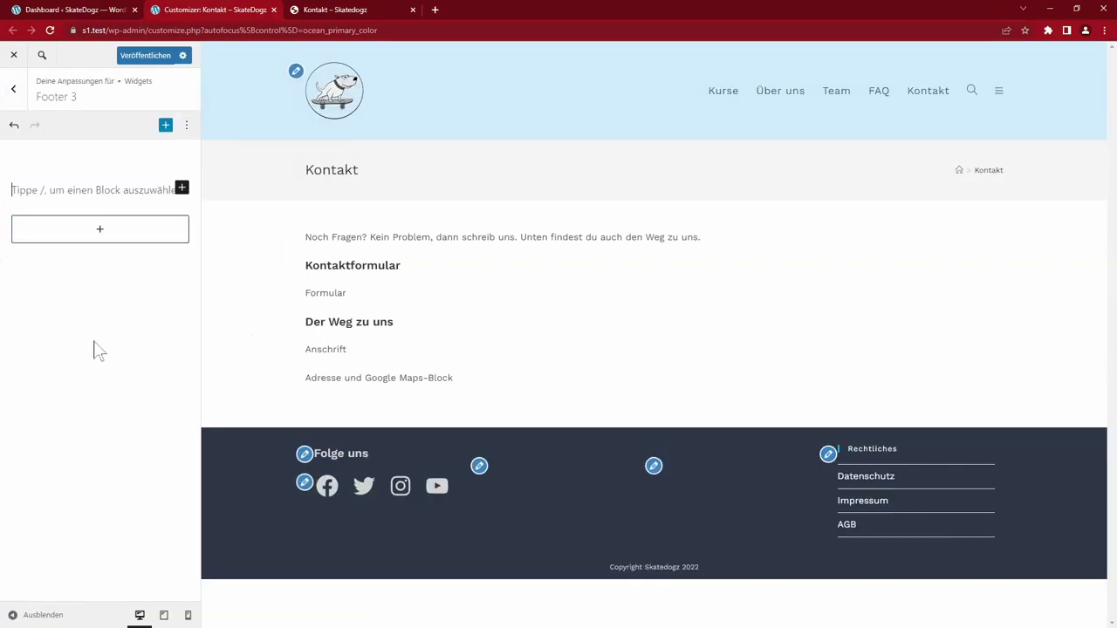
- Clear the title of the Navigationsmenü widget in Footer 4 and return to the Customizer overview
{"action": "left_click", "coordinate": [14, 124]}
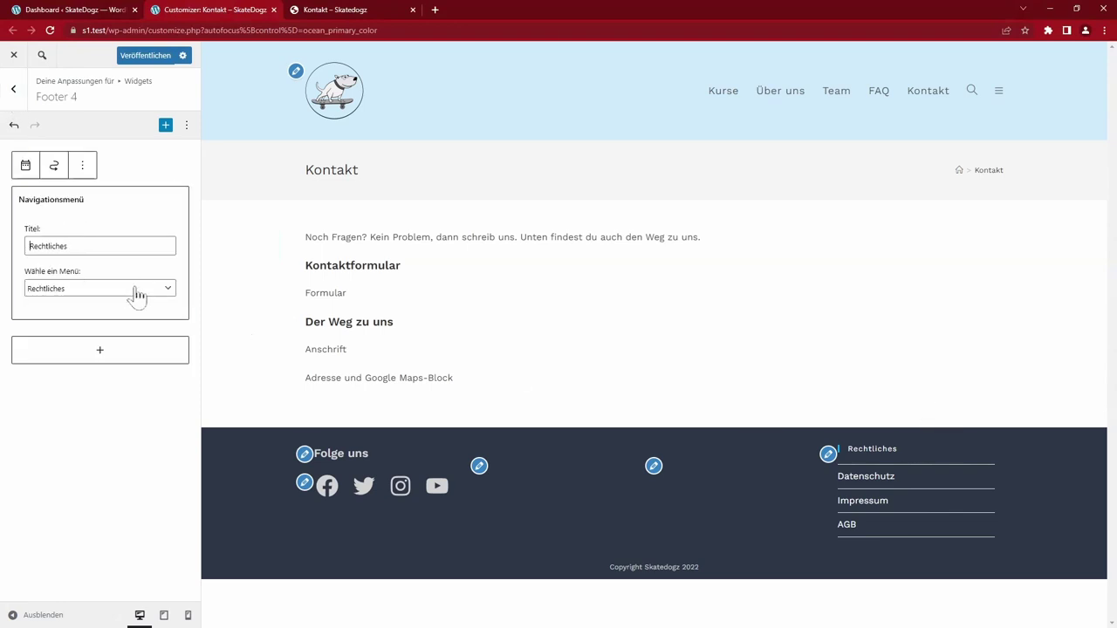
{"action": "key", "text": "ctrl+z"}
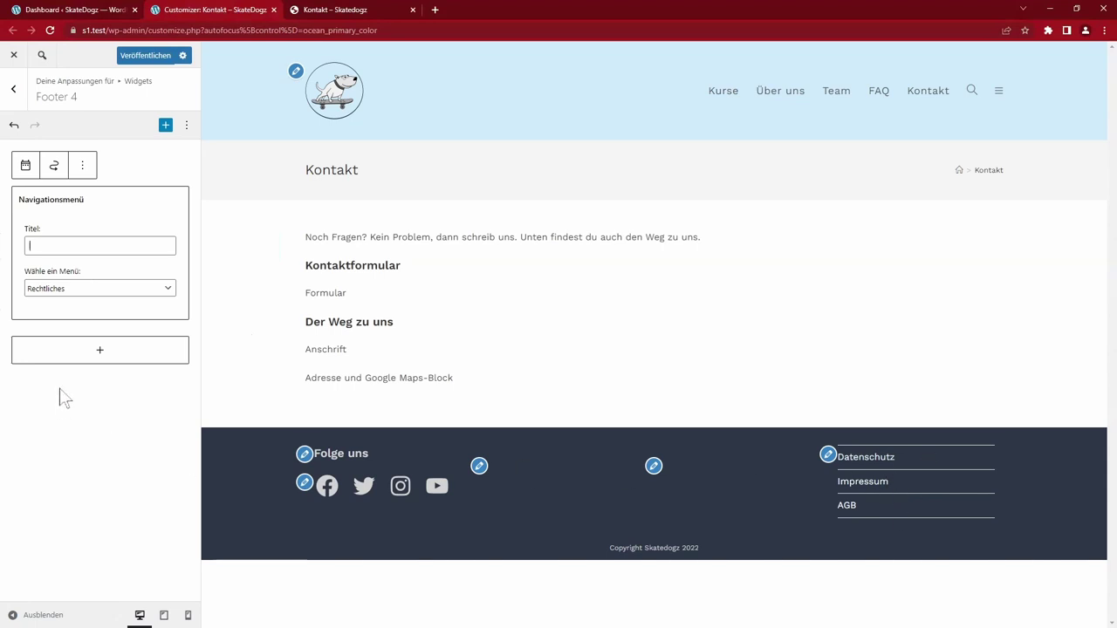
{"action": "key", "text": "Escape"}
{"action": "key", "text": "Escape"}
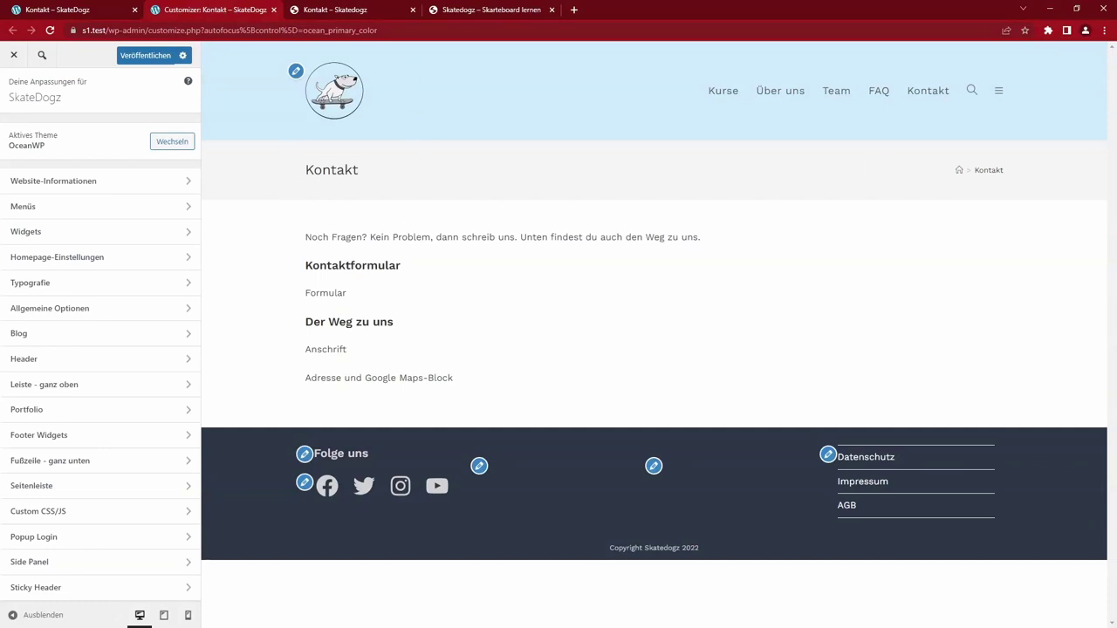
- Following the reference Kontakt page, set the Seitentitel background colour to #ceeafa and its upper and lower padding to 50 px
{"action": "left_click", "coordinate": [354, 11]}
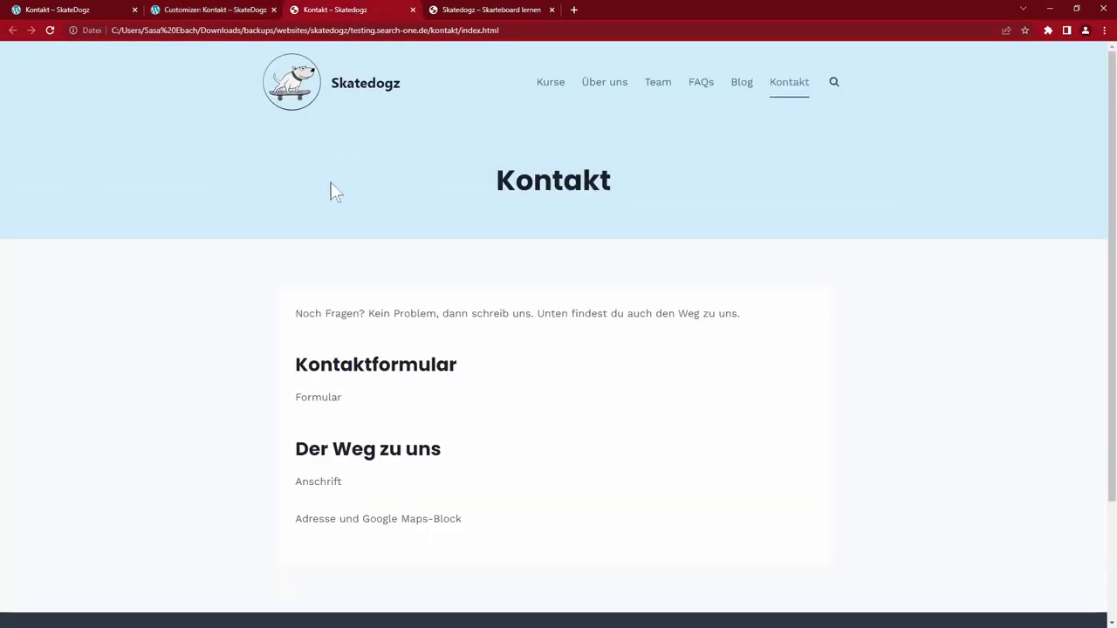
{"action": "left_click_drag", "start_coordinate": [494, 190], "coordinate": [628, 192]}
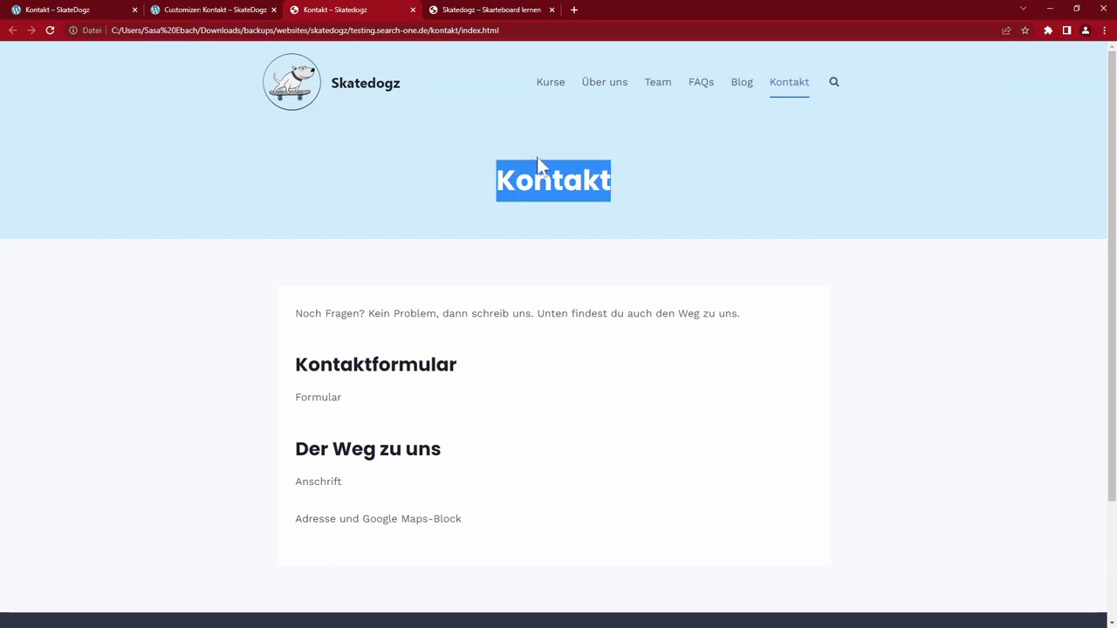
{"action": "left_click", "coordinate": [222, 8]}
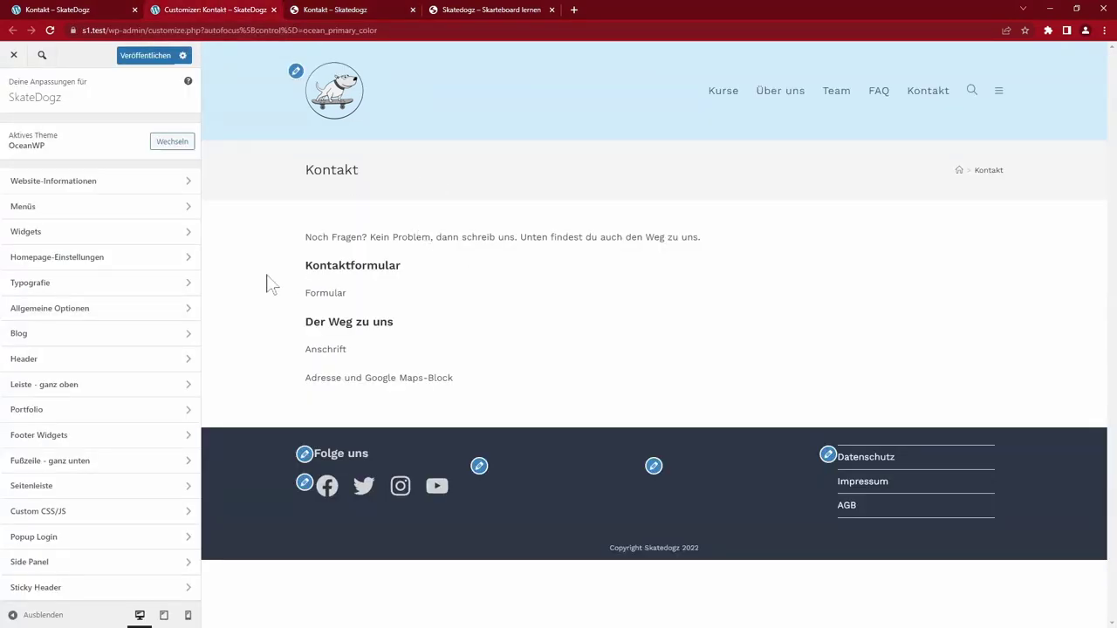
{"action": "left_click", "coordinate": [62, 309]}
{"action": "left_click", "coordinate": [95, 181]}
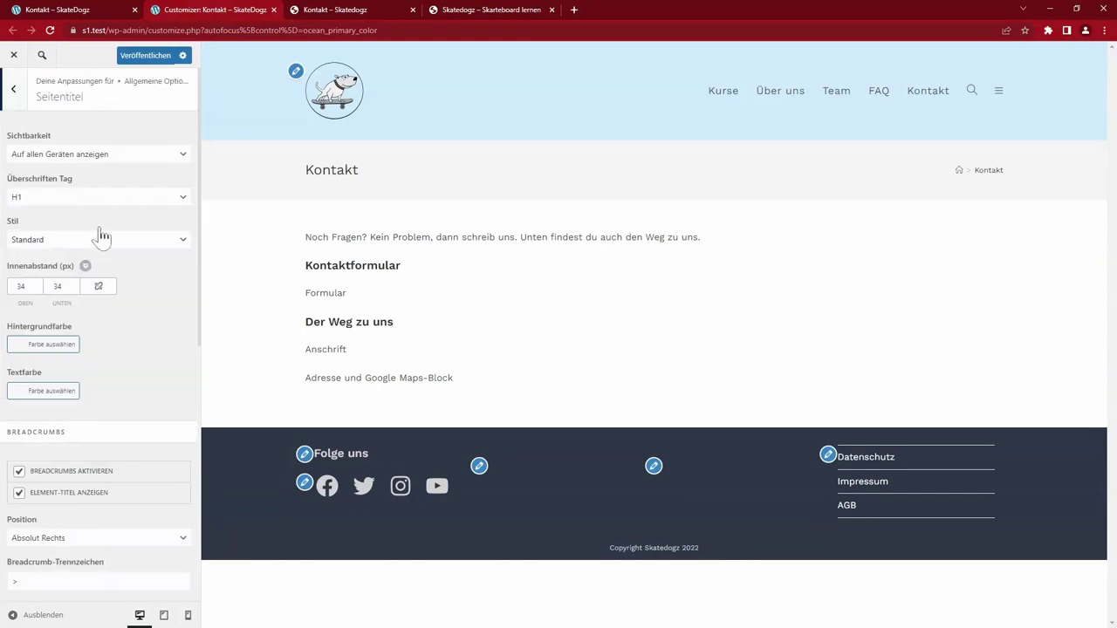
{"action": "left_click", "coordinate": [68, 344]}
{"action": "type", "text": "#ceeafa"}
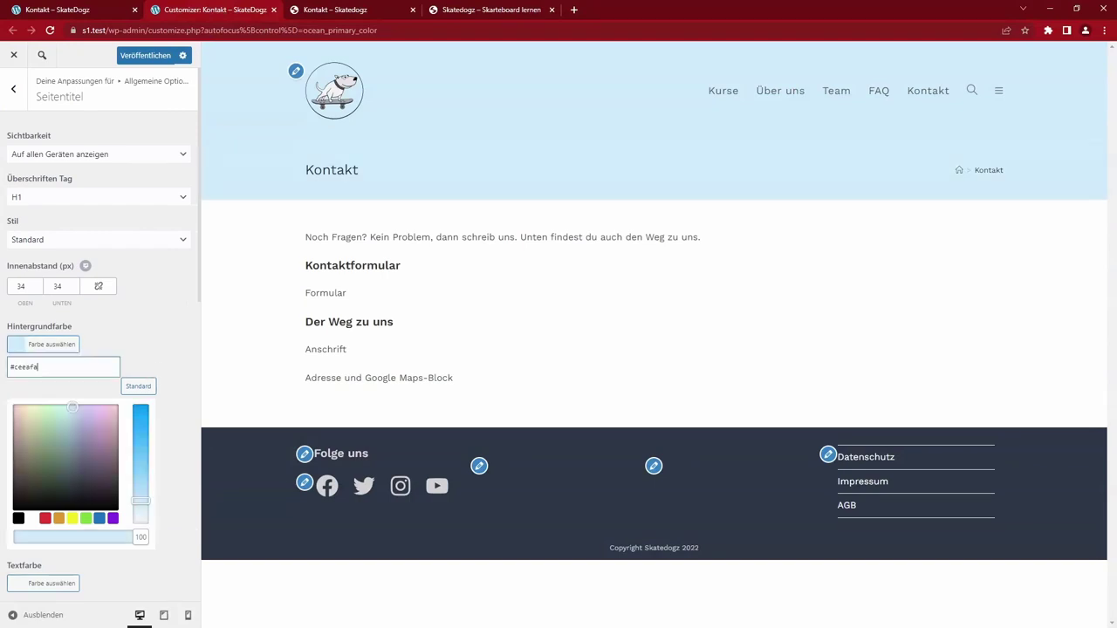
{"action": "scroll", "coordinate": [144, 305], "scroll_direction": "down", "scroll_amount": 1}
{"action": "left_click", "coordinate": [32, 266]}
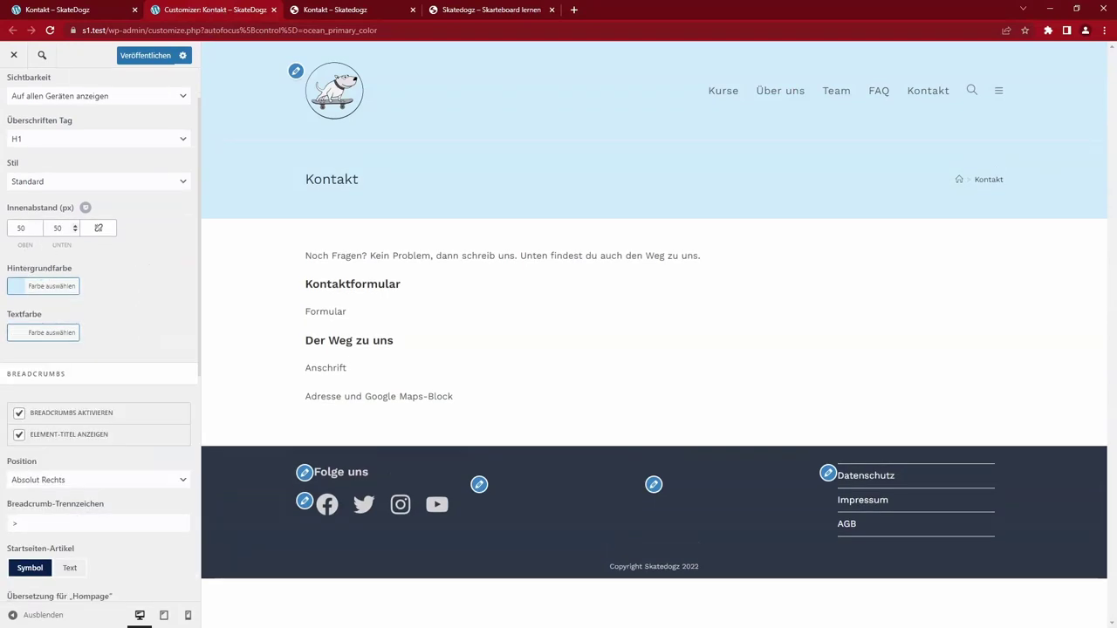
- Disable the breadcrumbs and their element title for the Seitentitel, keep the H1 heading tag, and publish the changes
{"action": "left_click", "coordinate": [19, 414]}
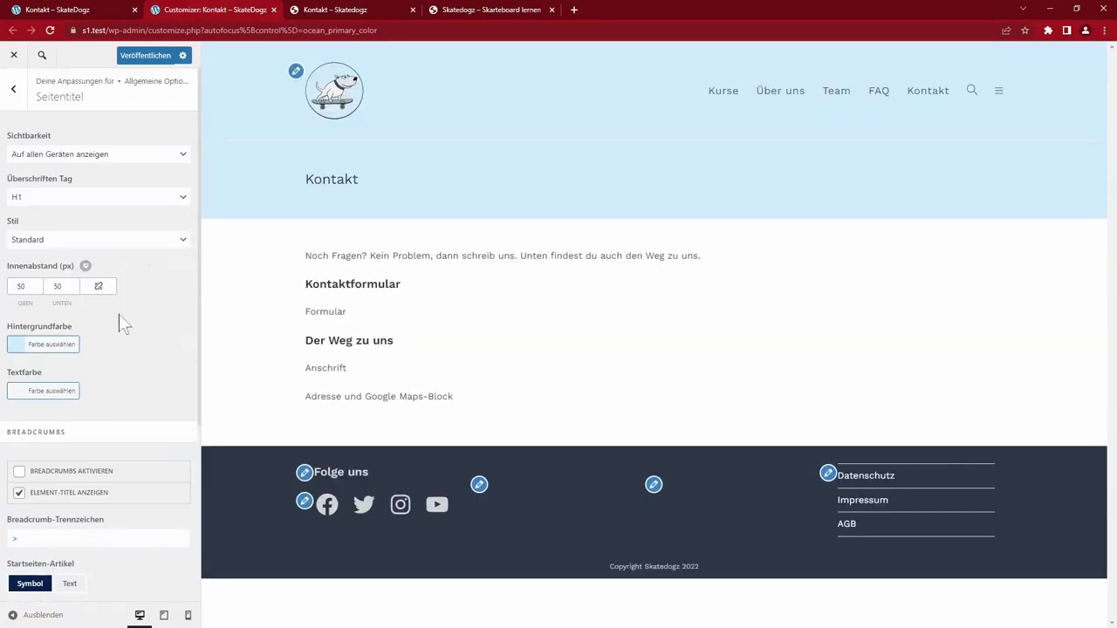
{"action": "left_click", "coordinate": [123, 201]}
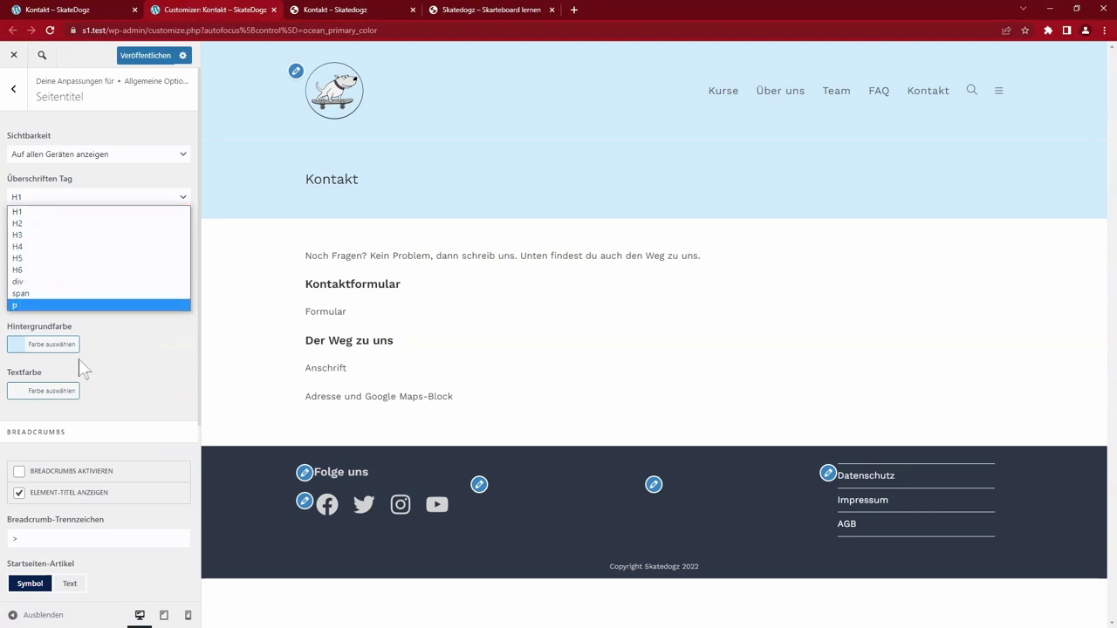
{"action": "left_click", "coordinate": [131, 362]}
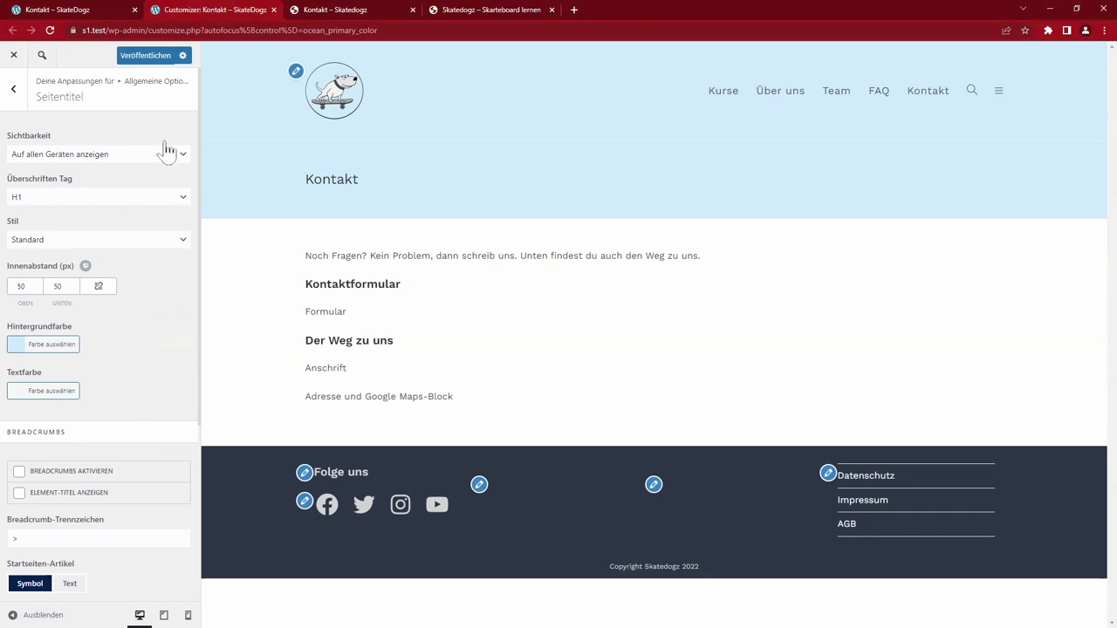
{"action": "left_click", "coordinate": [146, 55]}
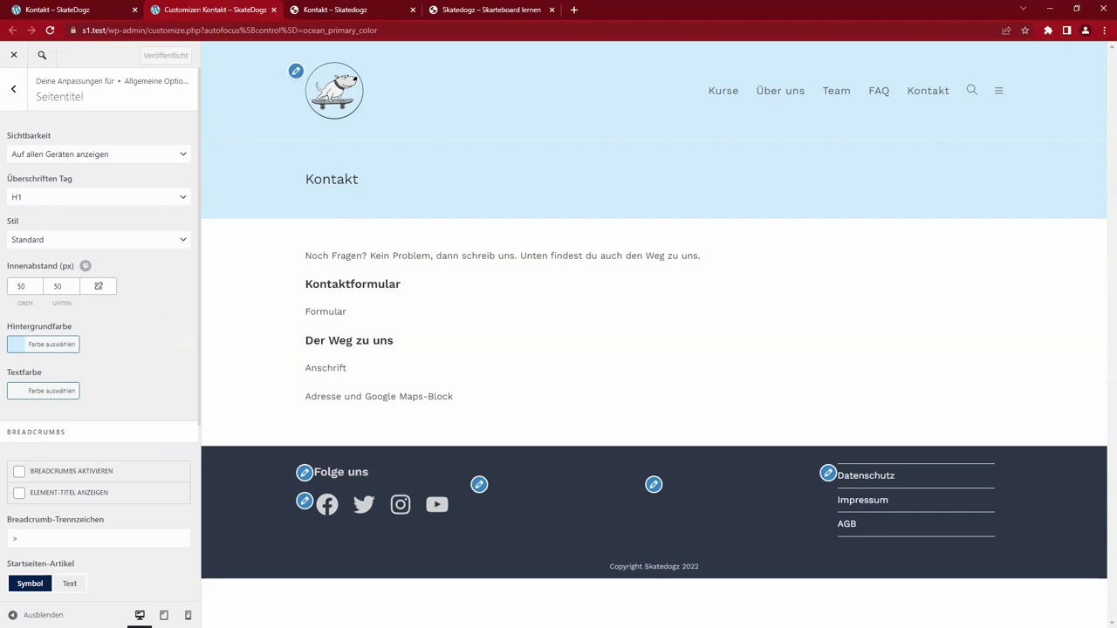
- Set the font size of the Seitentitel typography to 48px
{"action": "left_click", "coordinate": [13, 88]}
{"action": "left_click", "coordinate": [13, 89]}
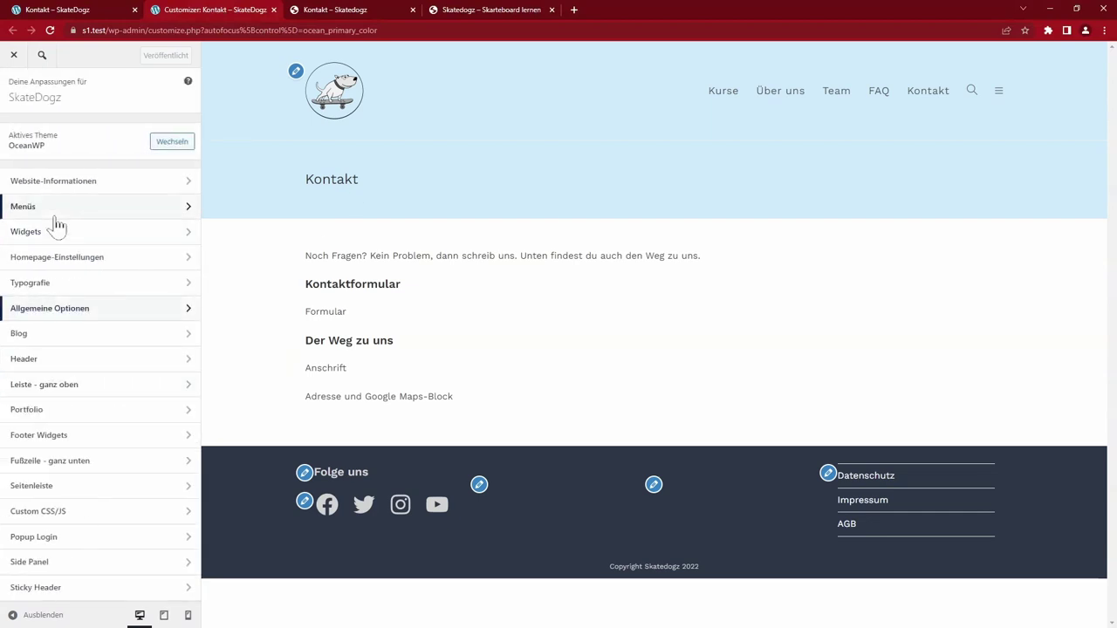
{"action": "left_click", "coordinate": [91, 282]}
{"action": "left_click", "coordinate": [122, 414]}
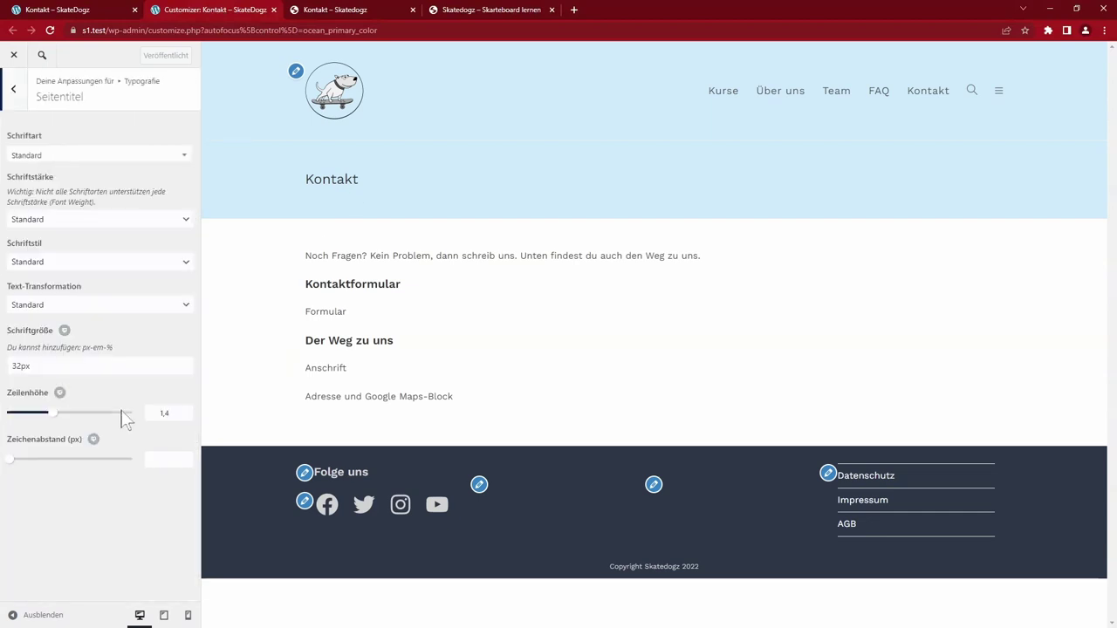
{"action": "double_click", "coordinate": [21, 366]}
{"action": "type", "text": "48px"}
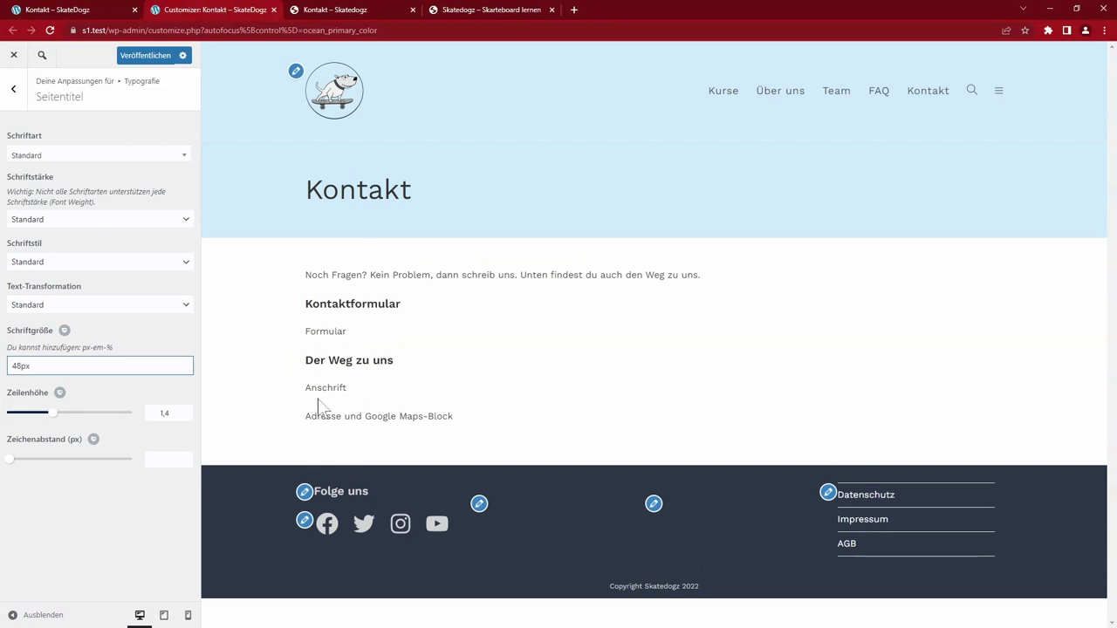
- Change the typeface of all headings in the typography settings to match the reference site's headings
{"action": "left_click", "coordinate": [13, 89]}
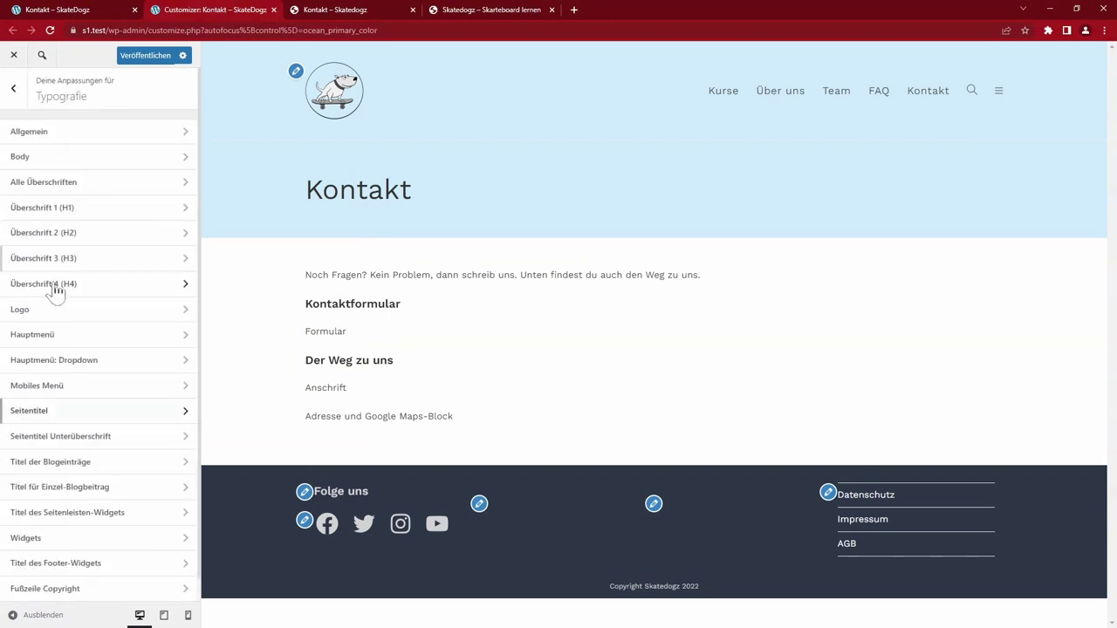
{"action": "left_click", "coordinate": [63, 182]}
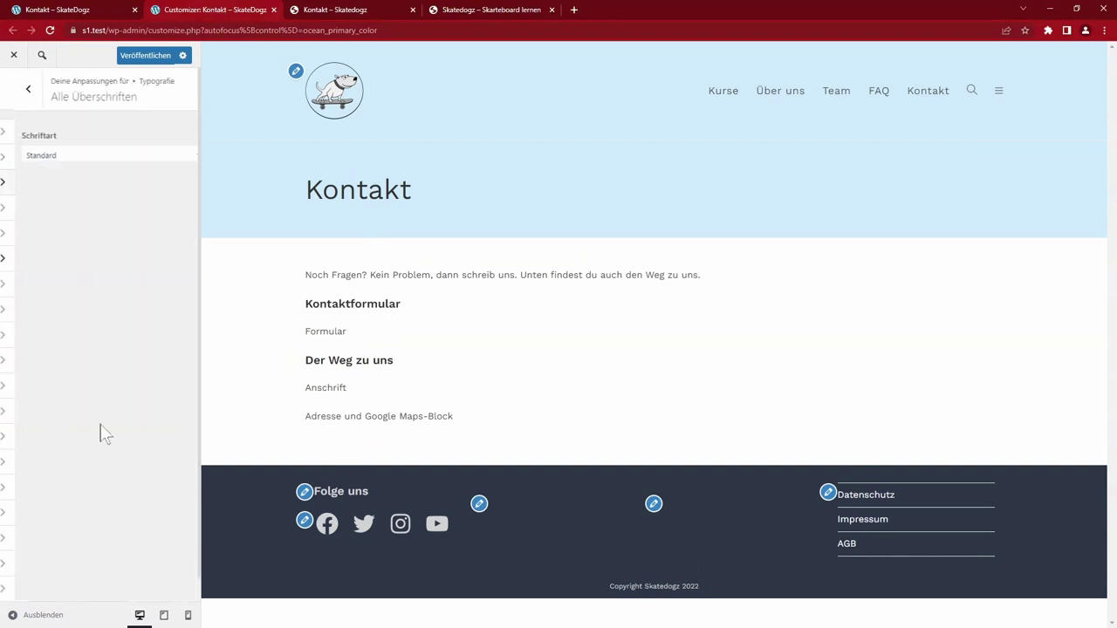
{"action": "left_click", "coordinate": [96, 155]}
{"action": "left_click", "coordinate": [54, 165]}
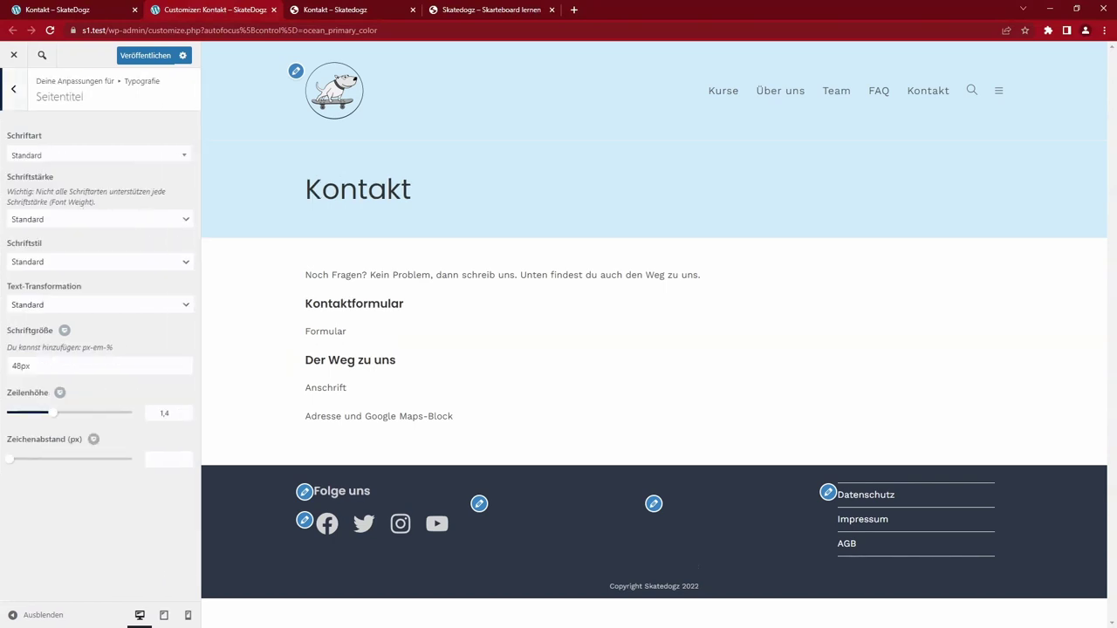
- Compare with the reference Kontakt page and set the Seitentitel font weight to Fett: 700
{"action": "left_click", "coordinate": [324, 10]}
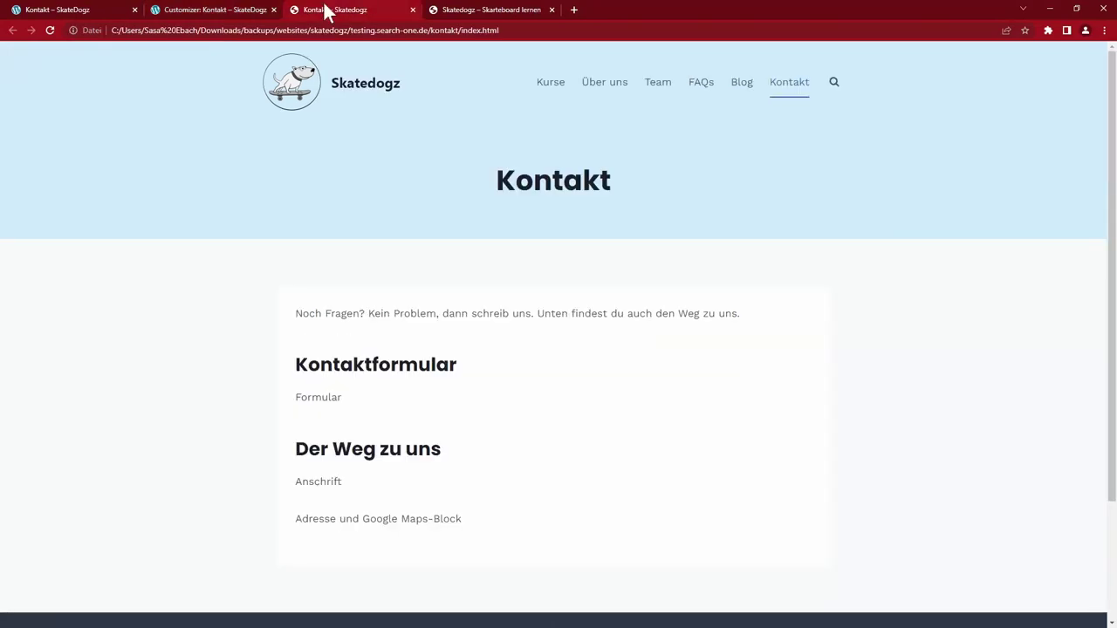
{"action": "left_click", "coordinate": [242, 13]}
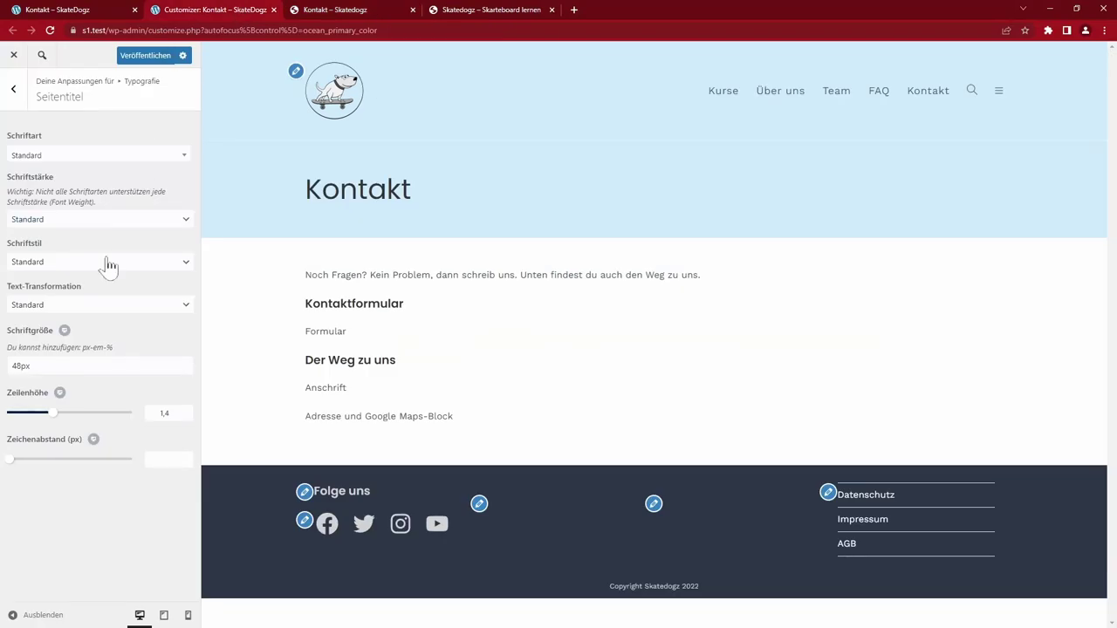
{"action": "left_click", "coordinate": [44, 219]}
{"action": "left_click", "coordinate": [35, 315]}
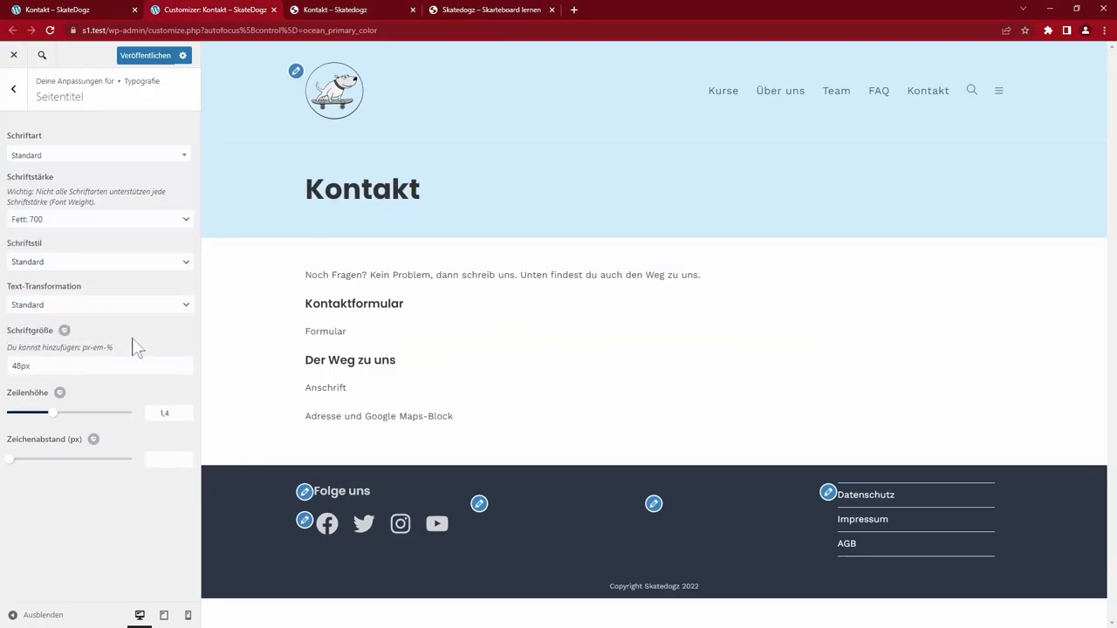
- Add the custom CSS rule .page-header-title {text-align: center} and return to the Customizer overview
{"action": "left_click", "coordinate": [15, 89]}
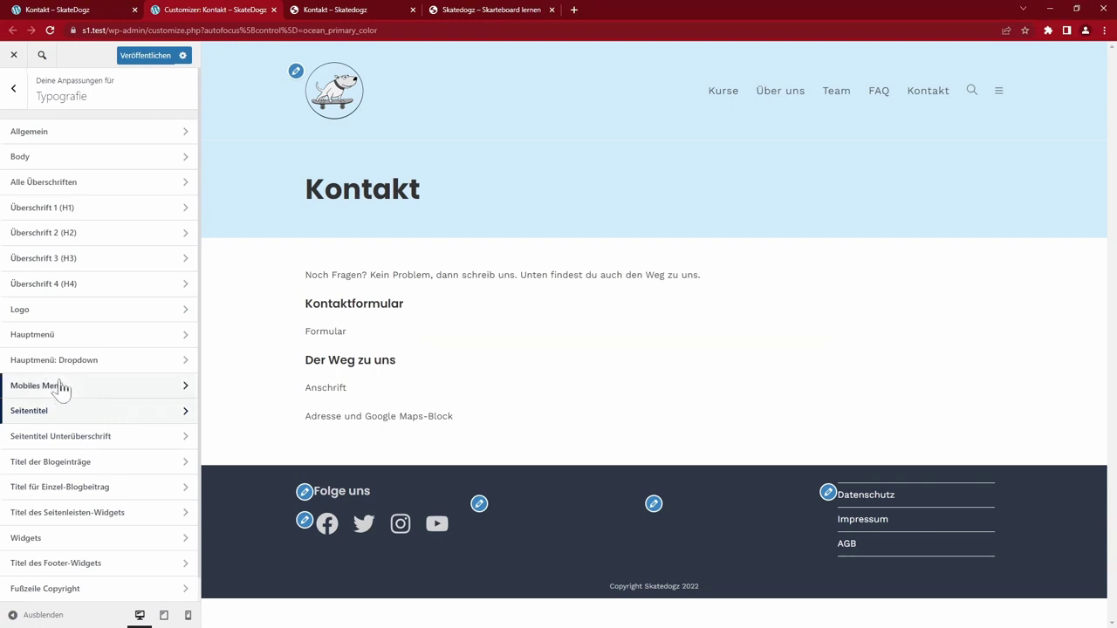
{"action": "left_click", "coordinate": [13, 88]}
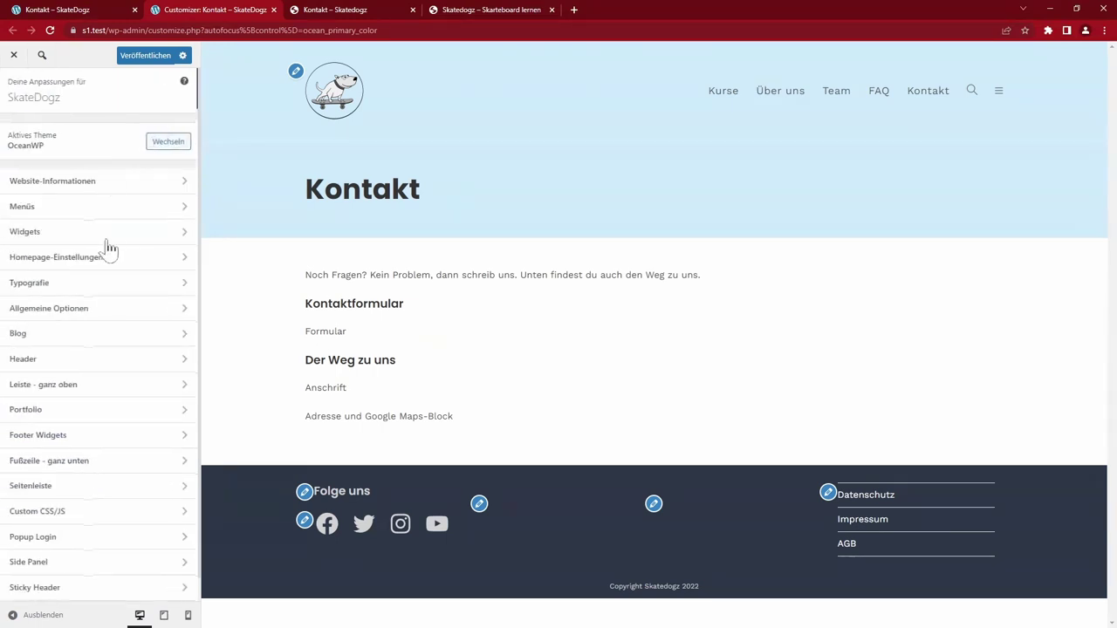
{"action": "left_click", "coordinate": [44, 514]}
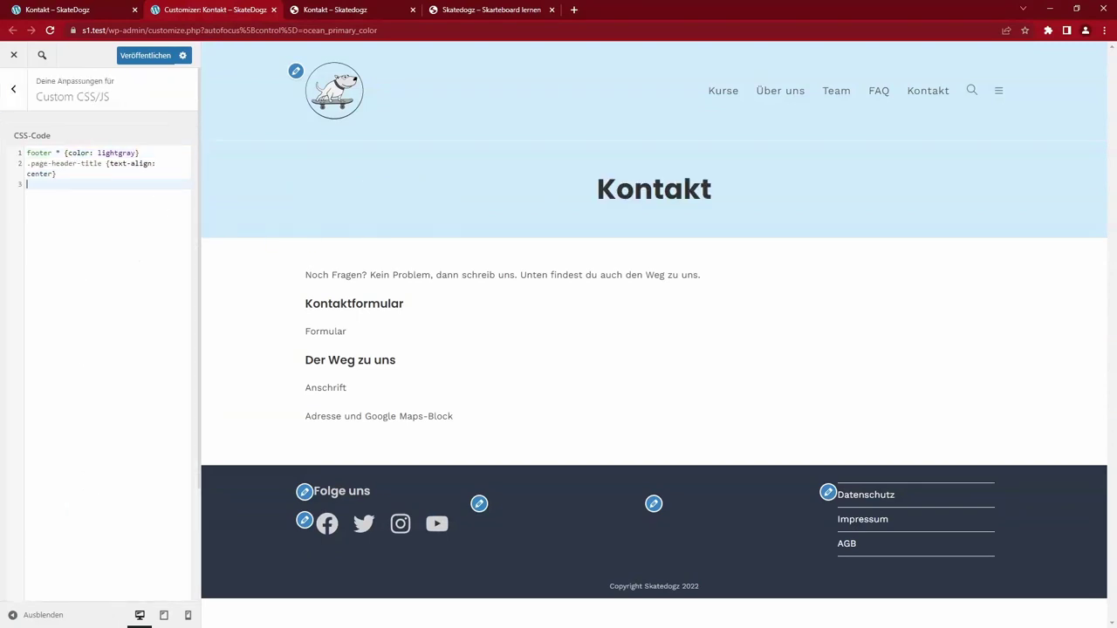
{"action": "key", "text": "Escape"}
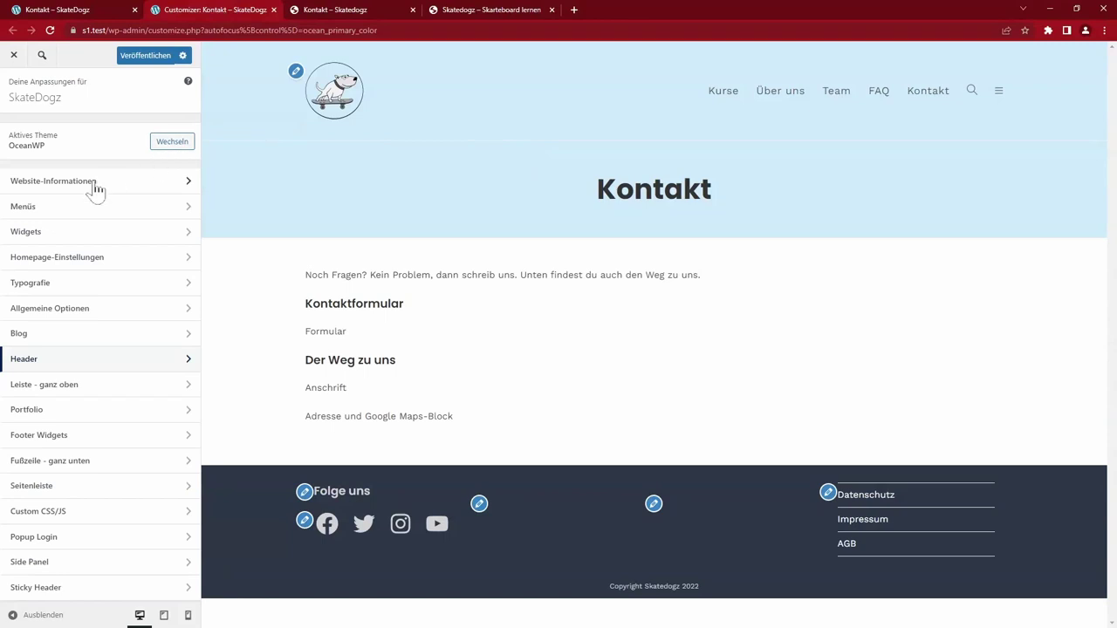
- Copy the header's background colour #ceeafa to its bottom border colour in the general header settings
{"action": "left_click", "coordinate": [96, 359]}
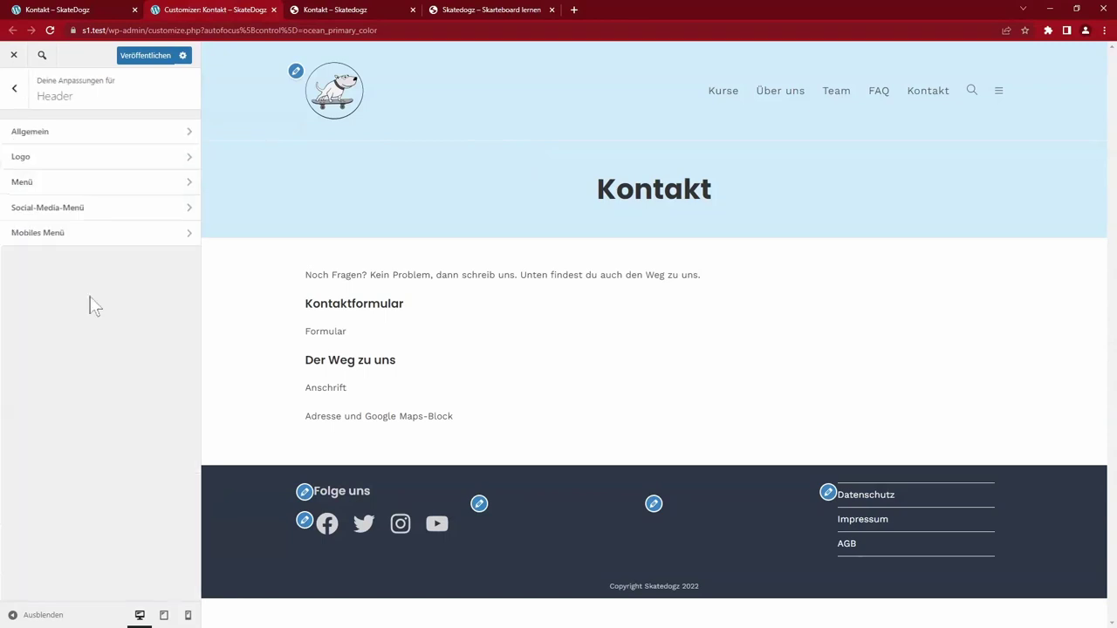
{"action": "left_click", "coordinate": [65, 133]}
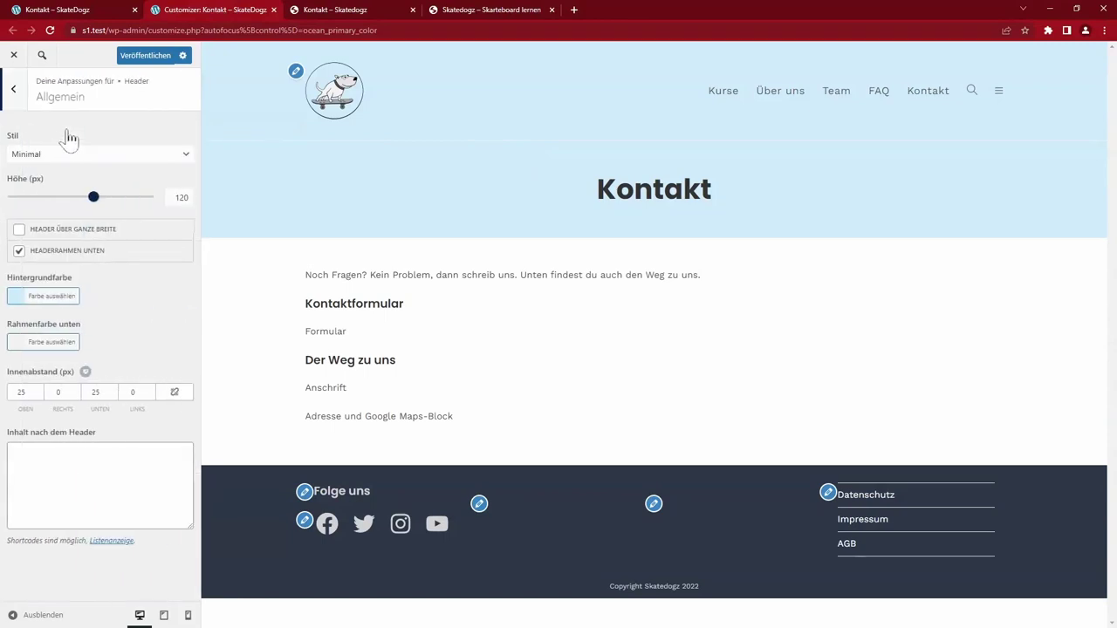
{"action": "left_click", "coordinate": [43, 296]}
{"action": "key", "text": "ctrl+c"}
{"action": "scroll", "coordinate": [192, 324], "scroll_direction": "down", "scroll_amount": 3}
{"action": "left_click", "coordinate": [44, 390]}
{"action": "key", "text": "ctrl+v"}
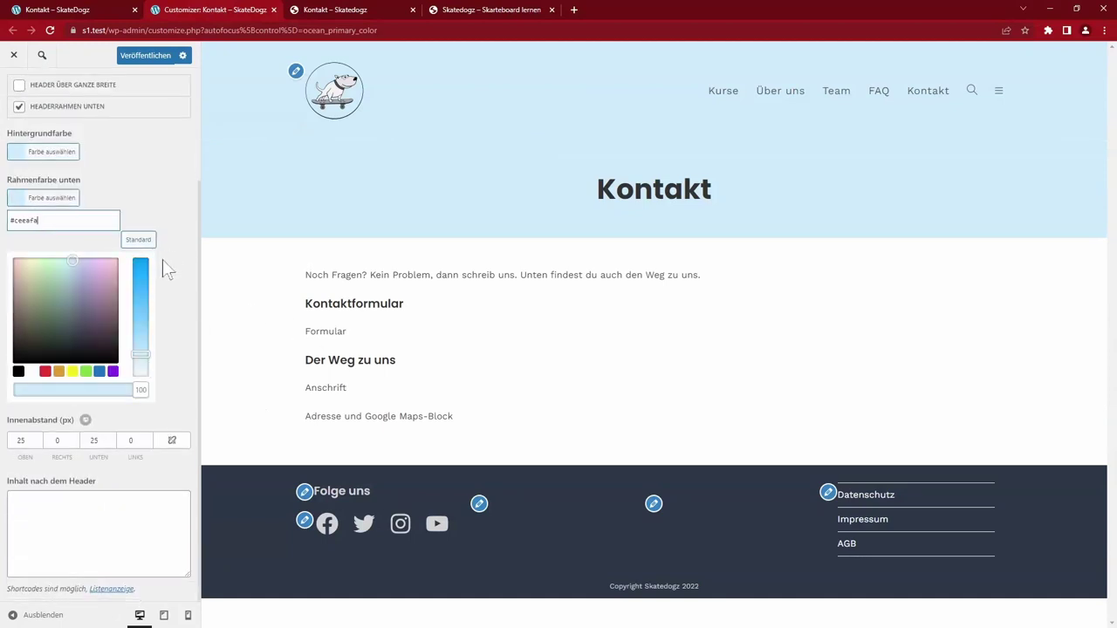
{"action": "left_click", "coordinate": [175, 199]}
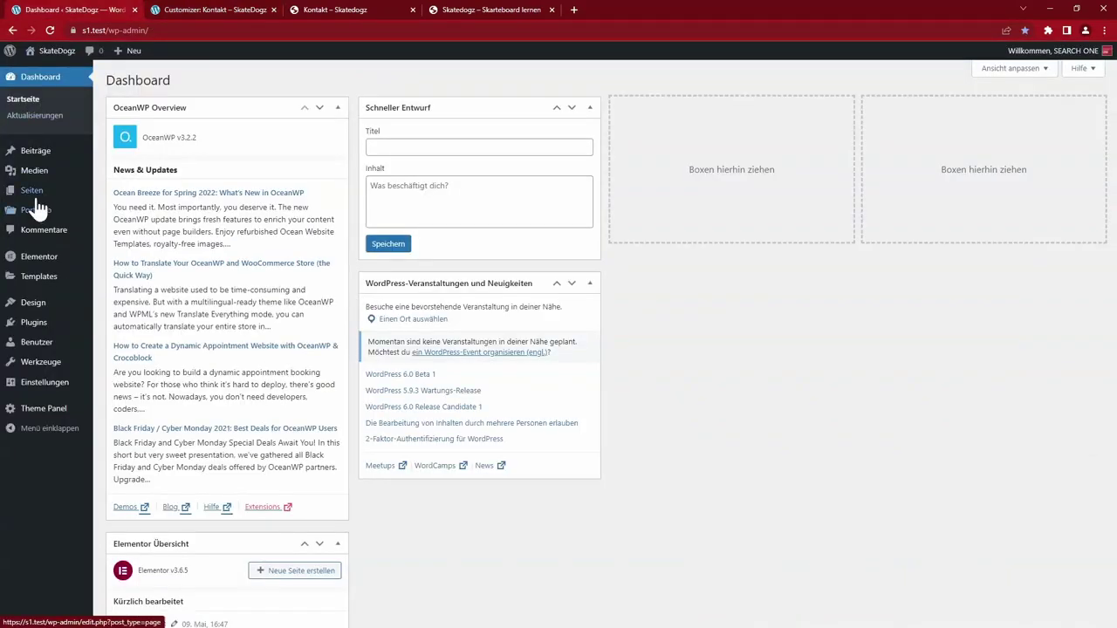
- Create a new page titled Blog from the WordPress dashboard and publish it
{"action": "mouse_move", "coordinate": [35, 194]}
{"action": "left_click", "coordinate": [150, 194]}
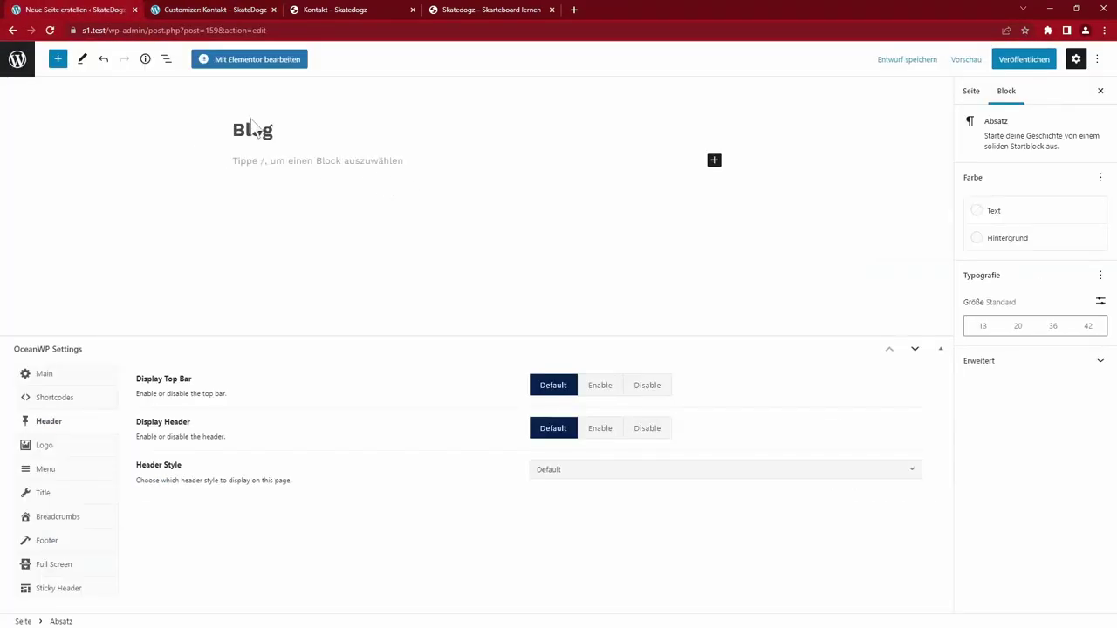
- Try to use the OceanWP Blog Grid block on the Blog page, and remove it again
{"action": "left_click", "coordinate": [57, 58]}
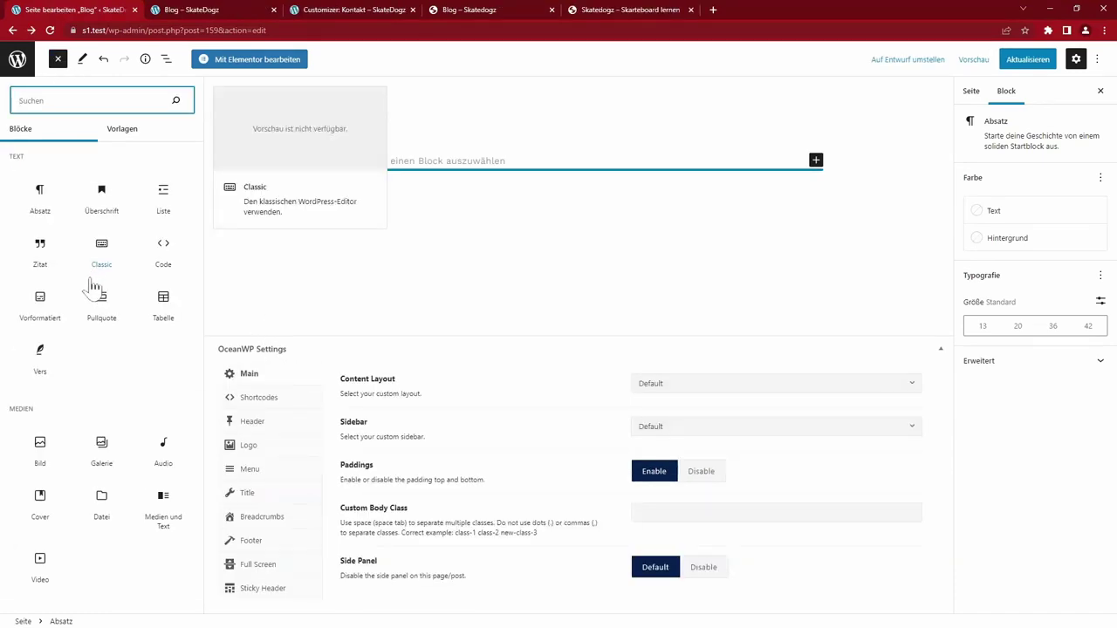
{"action": "scroll", "coordinate": [93, 286], "scroll_direction": "down", "scroll_amount": 15}
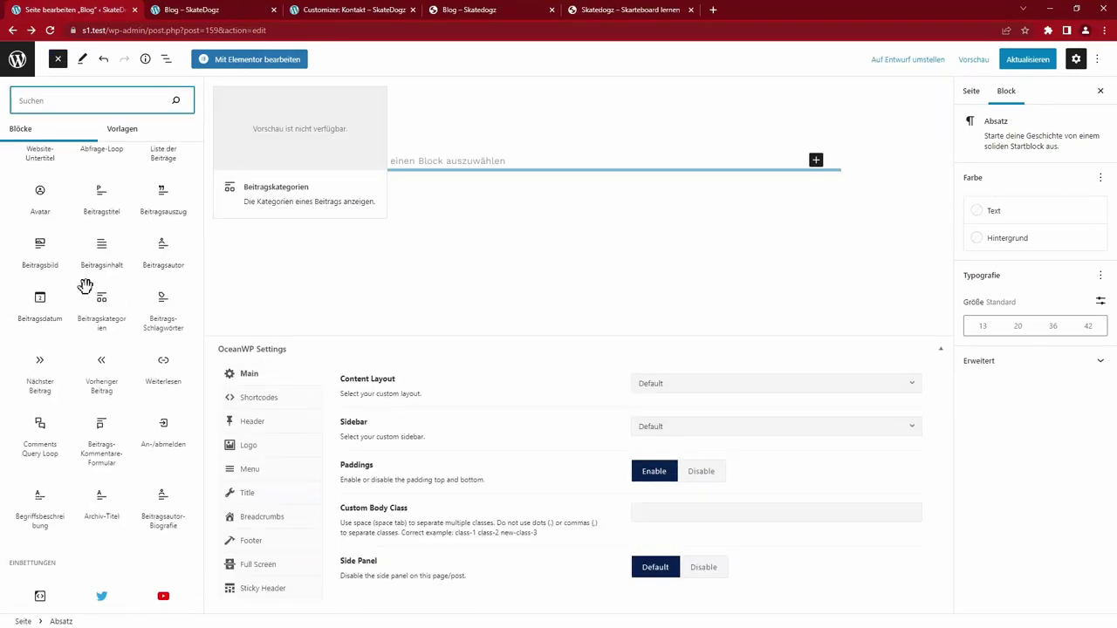
{"action": "scroll", "coordinate": [92, 288], "scroll_direction": "down", "scroll_amount": 5}
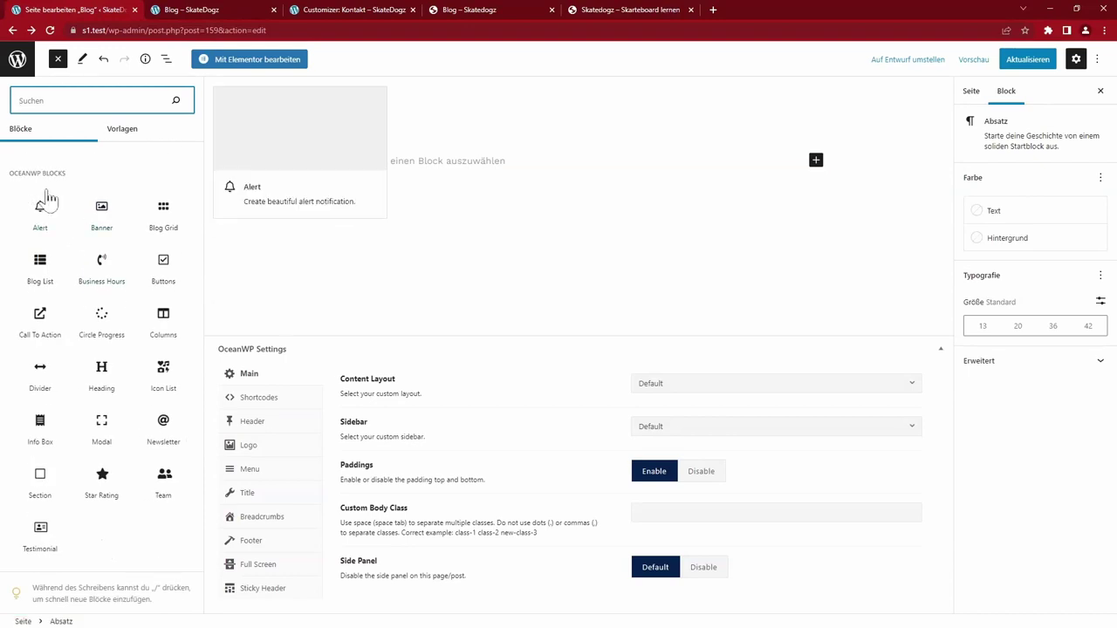
{"action": "left_click", "coordinate": [165, 210]}
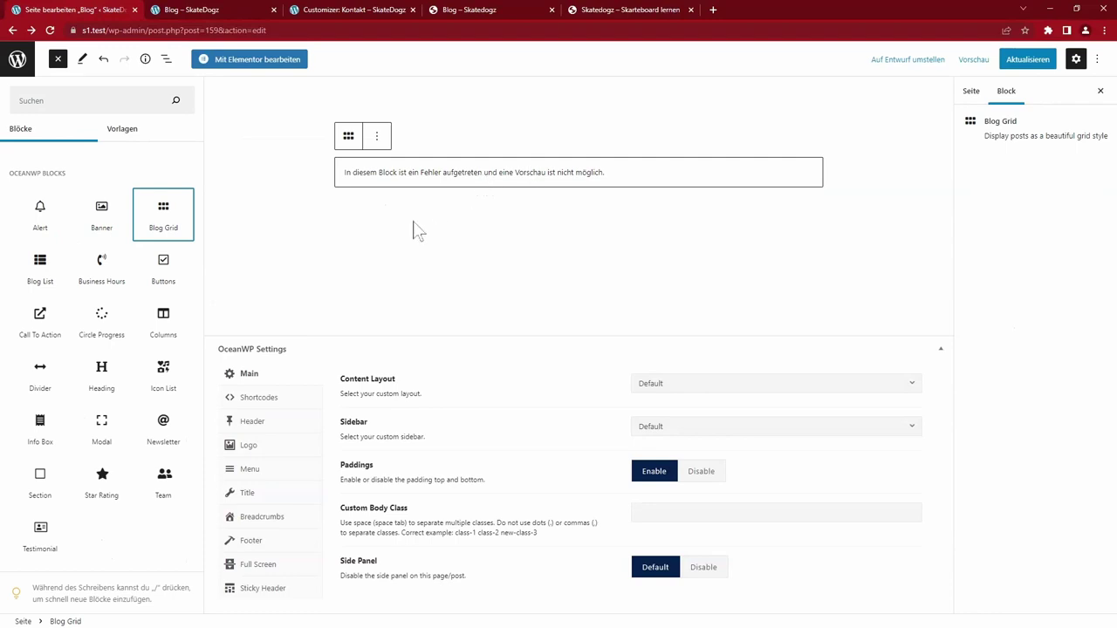
{"action": "key", "text": "ctrl+s"}
{"action": "left_click", "coordinate": [376, 136]}
{"action": "left_click", "coordinate": [274, 136]}
{"action": "left_click", "coordinate": [323, 384]}
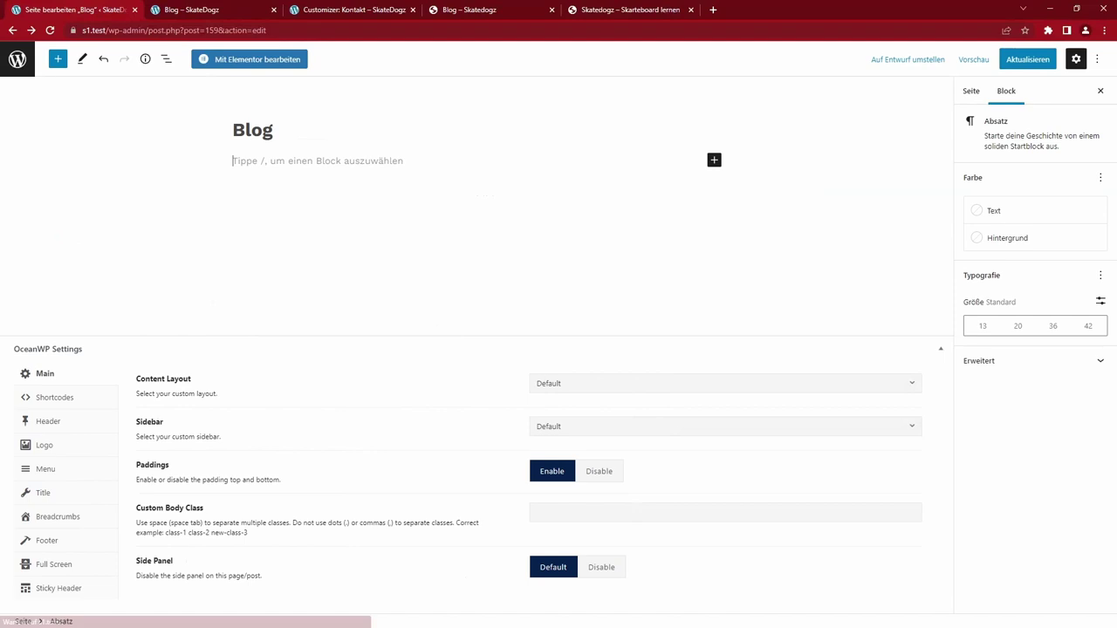
- Open the Blog page in Elementor and place the OceanWP Blog Grid widget in its empty content area
{"action": "left_click", "coordinate": [262, 61]}
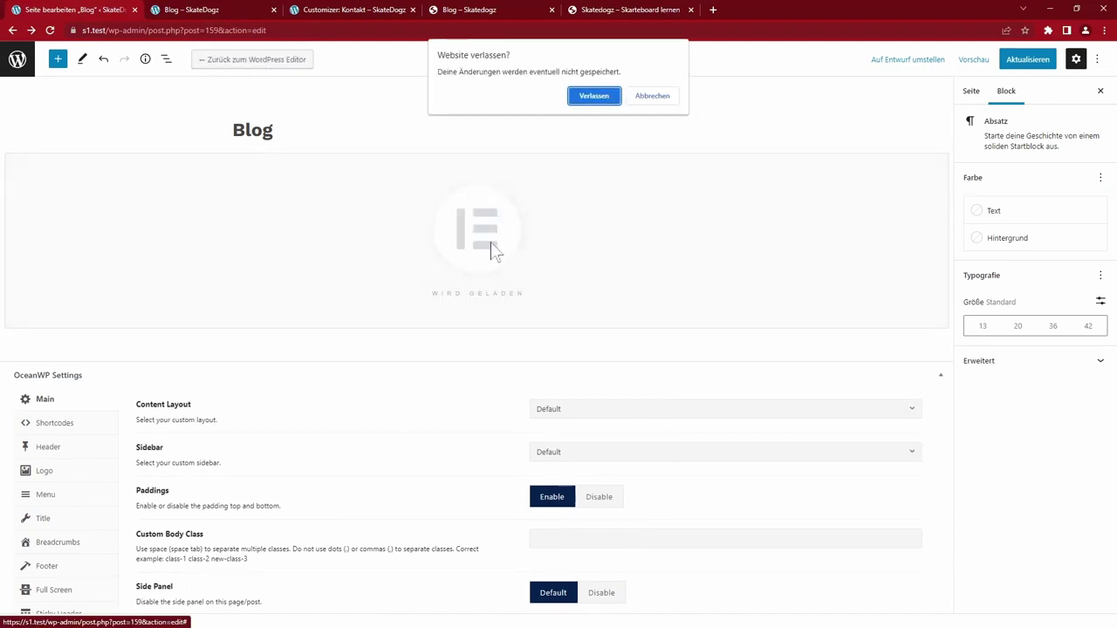
{"action": "key", "text": "Return"}
{"action": "scroll", "coordinate": [96, 336], "scroll_direction": "down", "scroll_amount": 10}
{"action": "scroll", "coordinate": [95, 341], "scroll_direction": "down", "scroll_amount": 7}
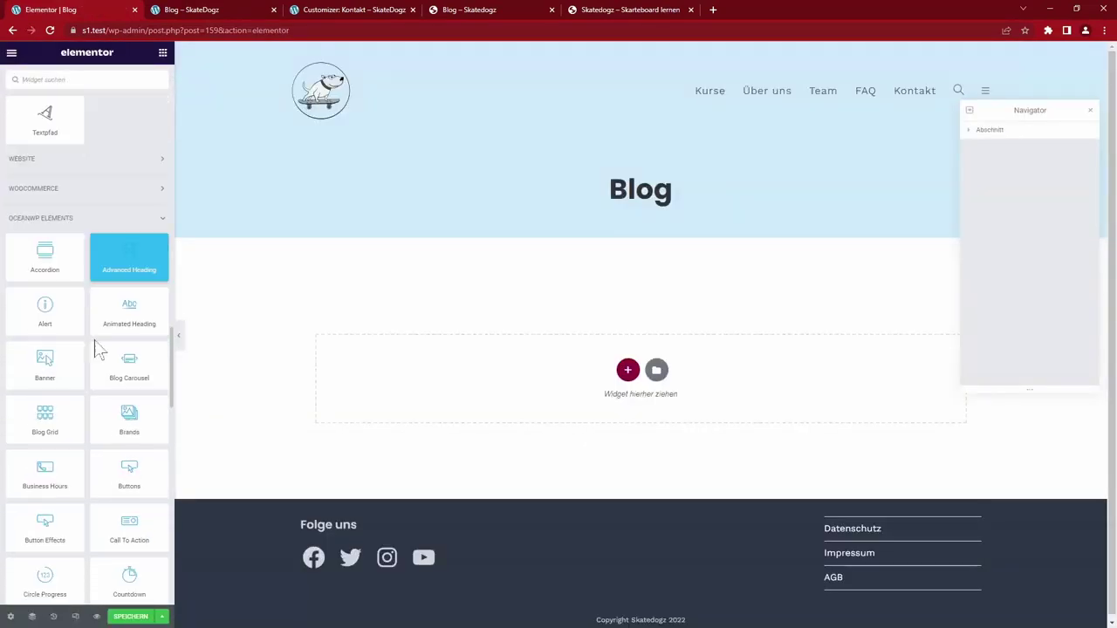
{"action": "scroll", "coordinate": [94, 331], "scroll_direction": "up", "scroll_amount": 3}
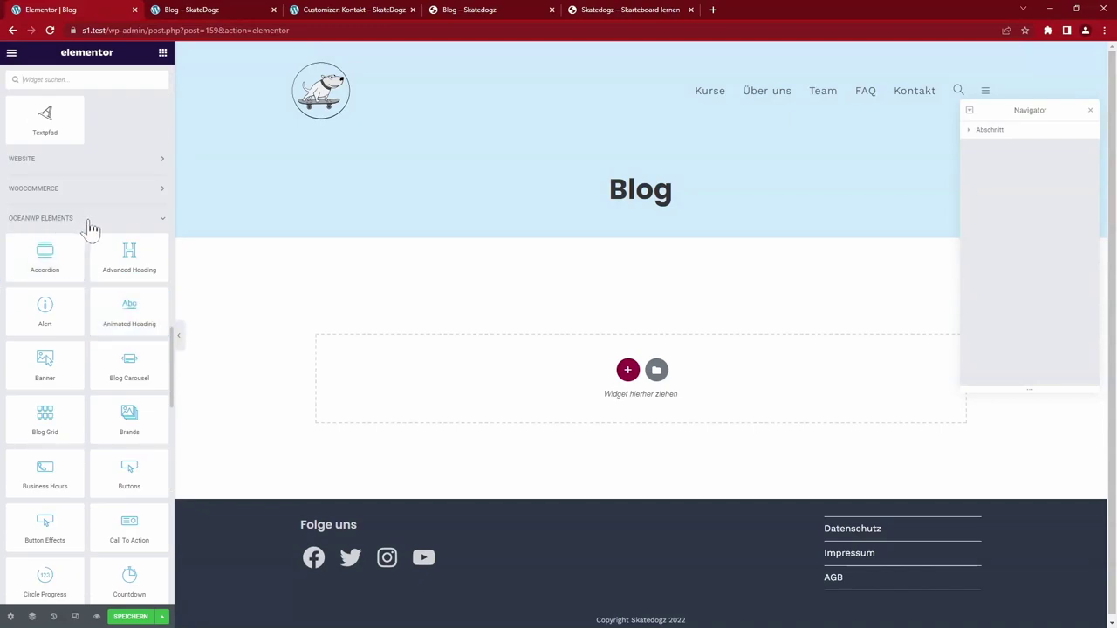
{"action": "scroll", "coordinate": [89, 234], "scroll_direction": "down", "scroll_amount": 2}
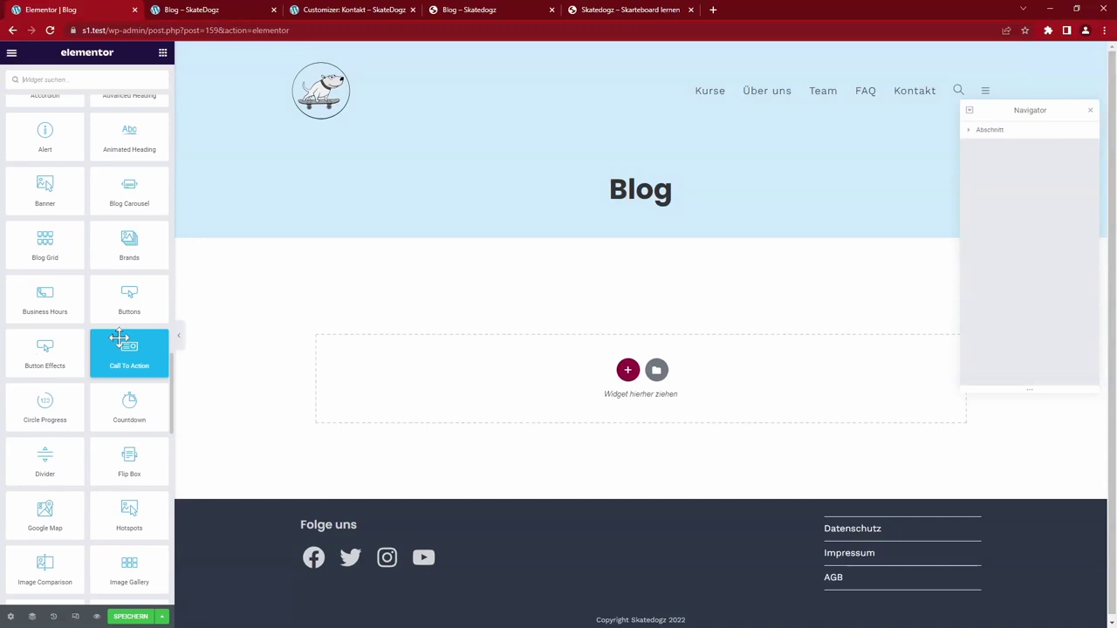
{"action": "left_click_drag", "start_coordinate": [44, 245], "coordinate": [646, 371]}
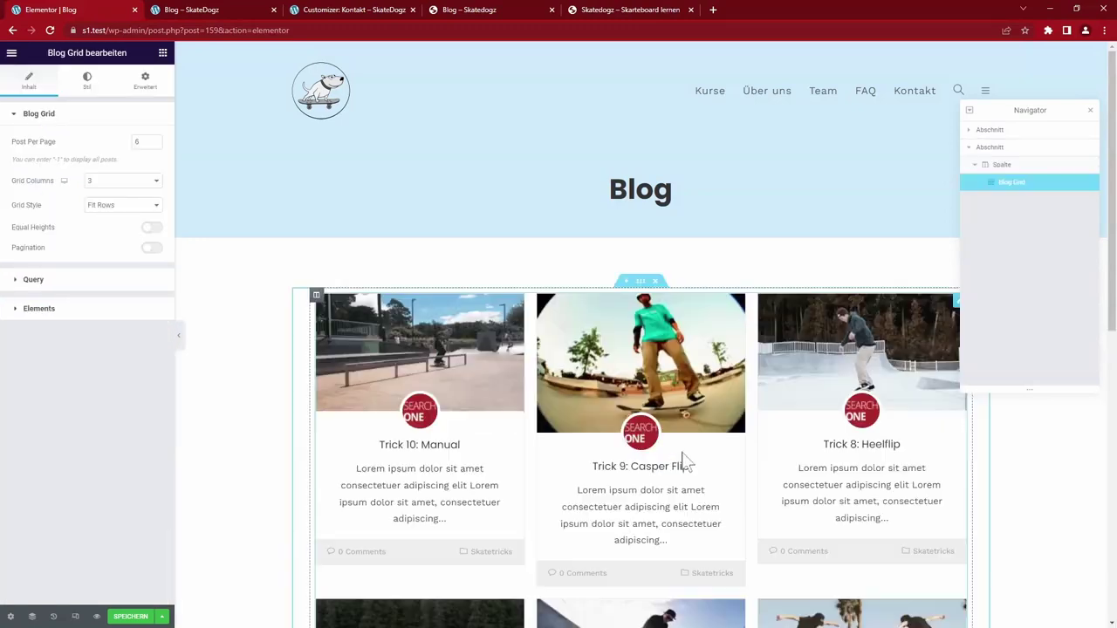
- Set the Blog Grid widget to show 12 posts per page
{"action": "scroll", "coordinate": [683, 465], "scroll_direction": "down", "scroll_amount": 3}
{"action": "scroll", "coordinate": [683, 462], "scroll_direction": "up", "scroll_amount": 1}
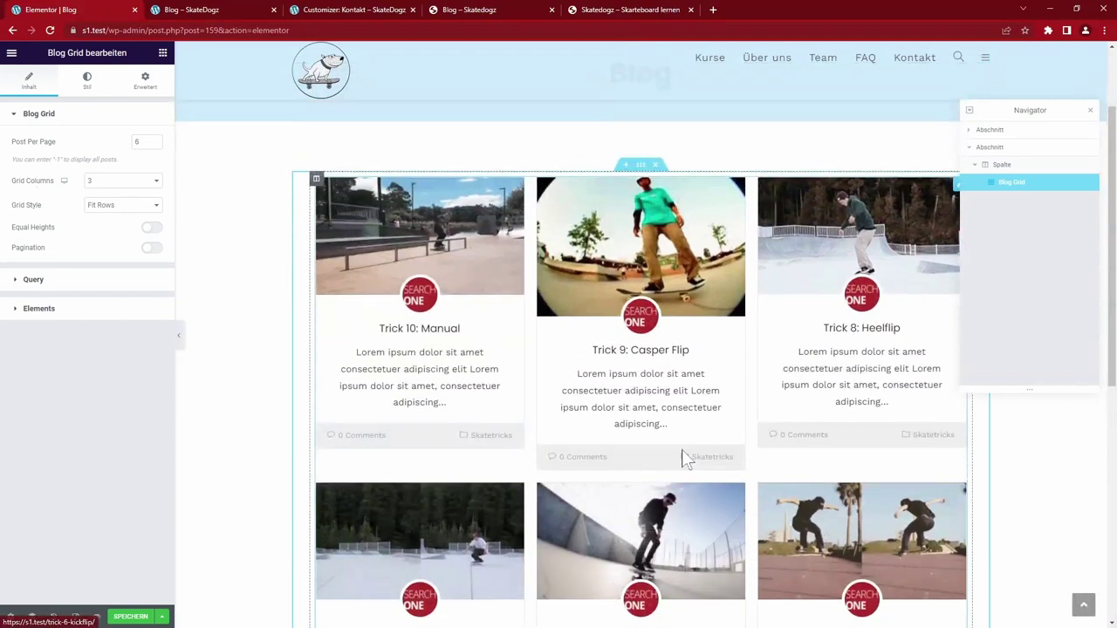
{"action": "scroll", "coordinate": [194, 195], "scroll_direction": "down", "scroll_amount": 1}
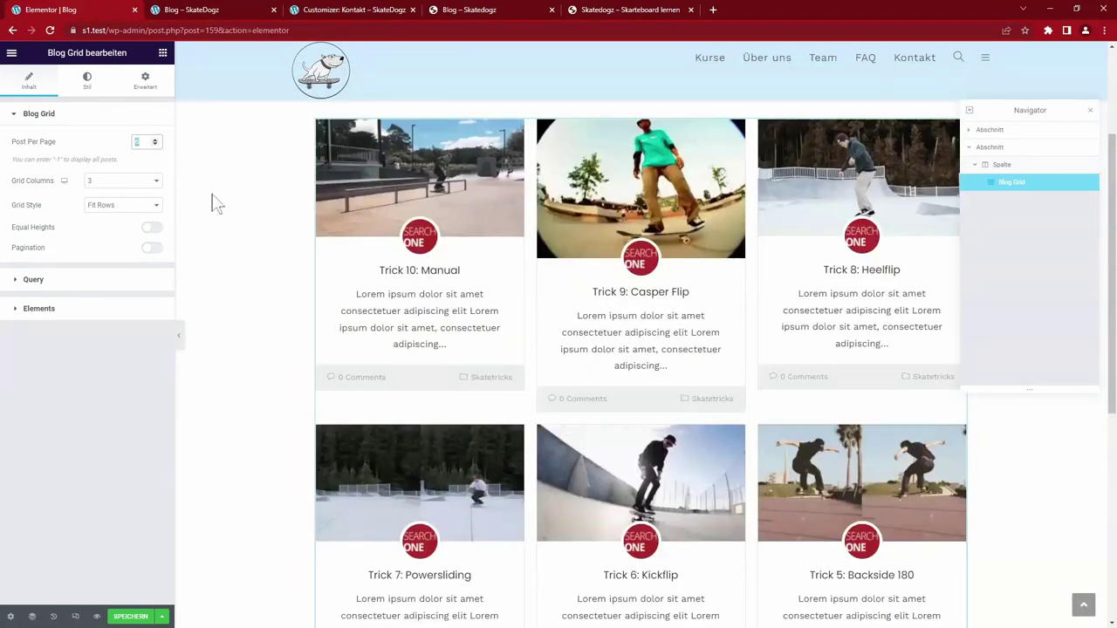
{"action": "type", "text": "12"}
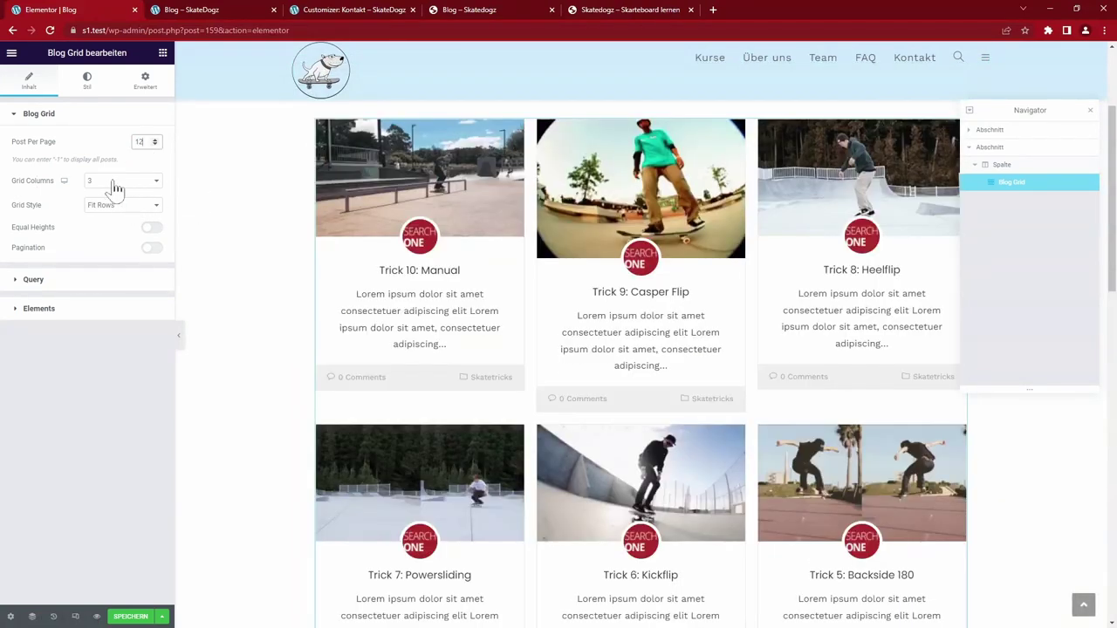
- Try the Masonry grid style on the Blog Grid and switch back to Fit Rows
{"action": "left_click", "coordinate": [124, 208]}
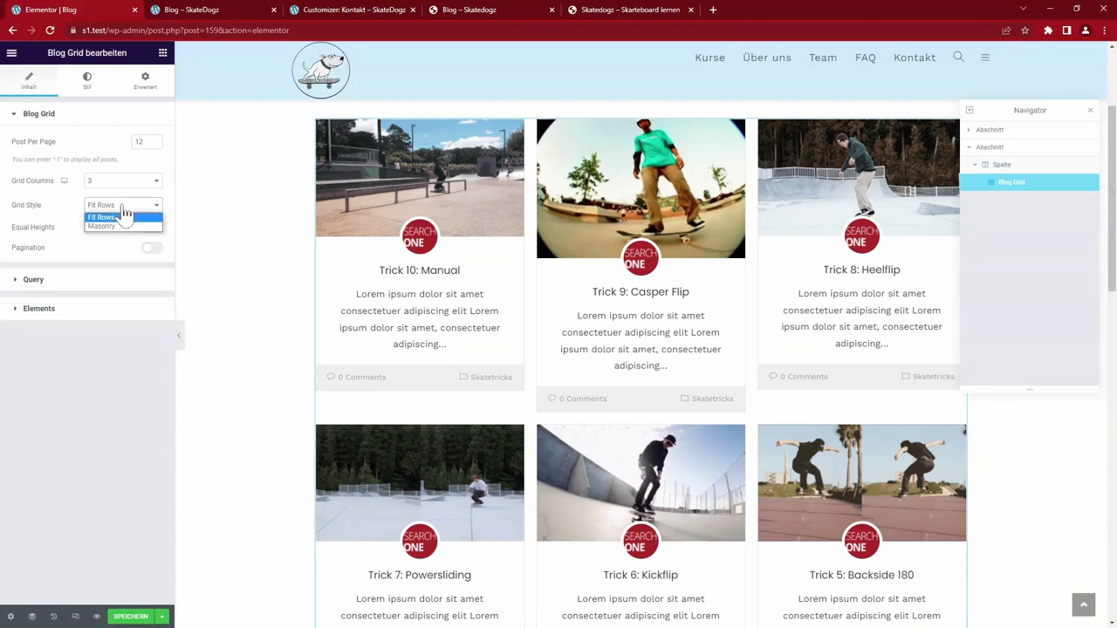
{"action": "left_click", "coordinate": [122, 226]}
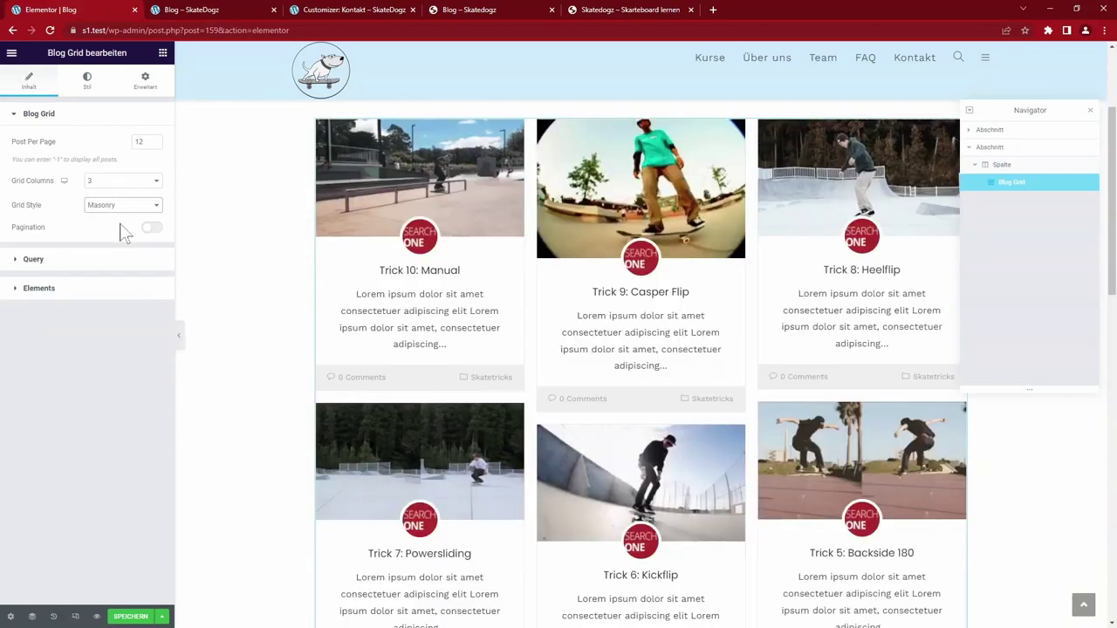
{"action": "left_click", "coordinate": [122, 205]}
{"action": "left_click", "coordinate": [117, 216]}
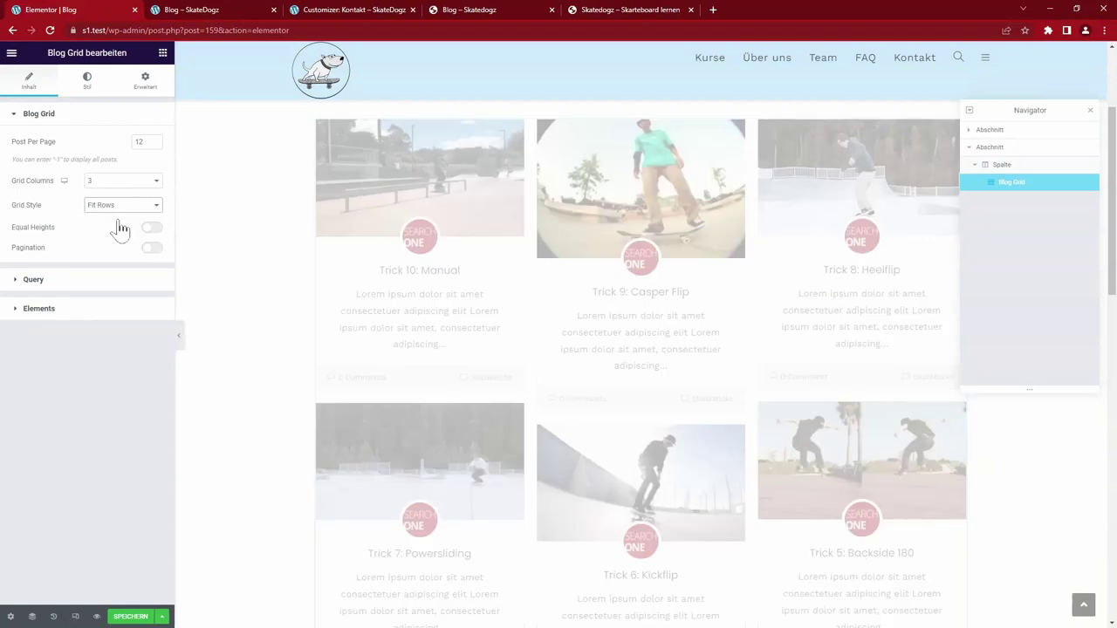
- Enable equal heights for the Blog Grid and, following the reference blog, hide the author, comments, categories and excerpt
{"action": "left_click", "coordinate": [151, 227]}
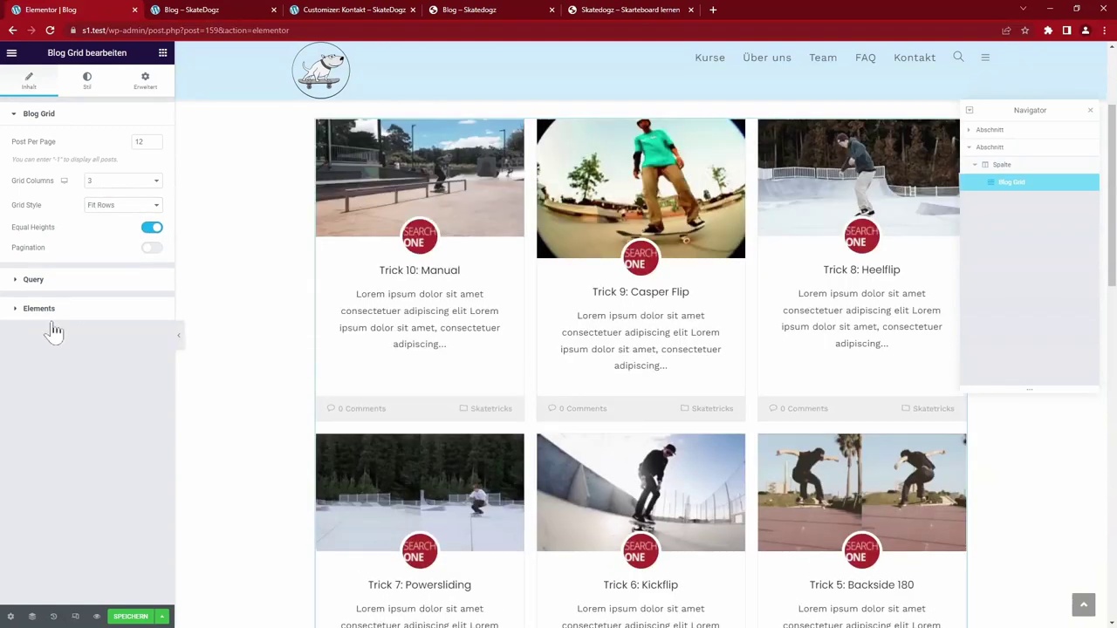
{"action": "left_click", "coordinate": [51, 309]}
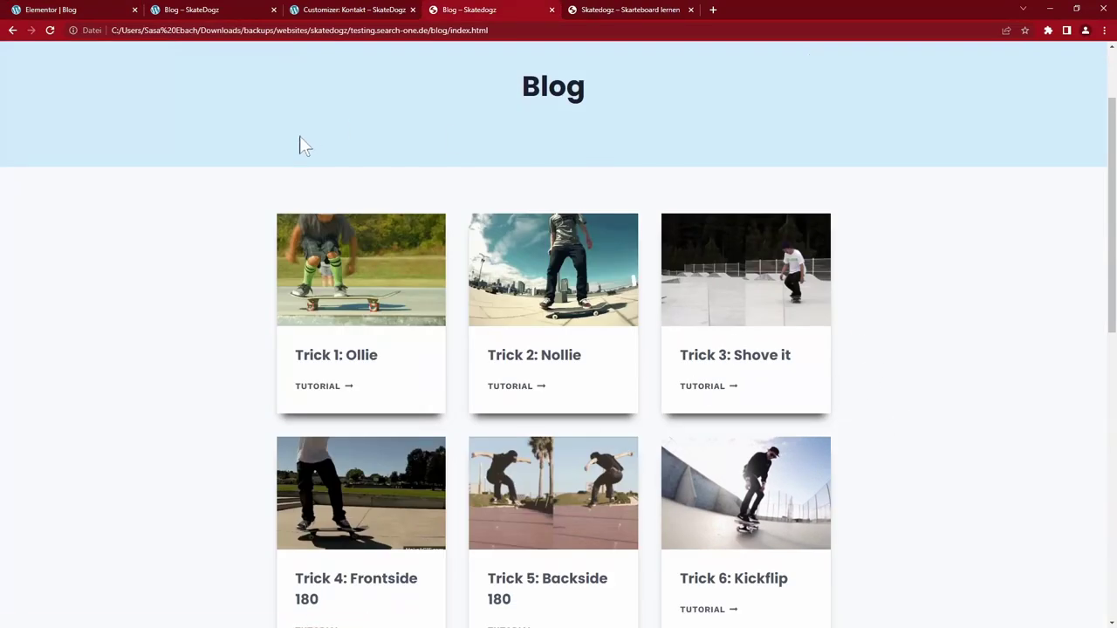
{"action": "left_click", "coordinate": [70, 10]}
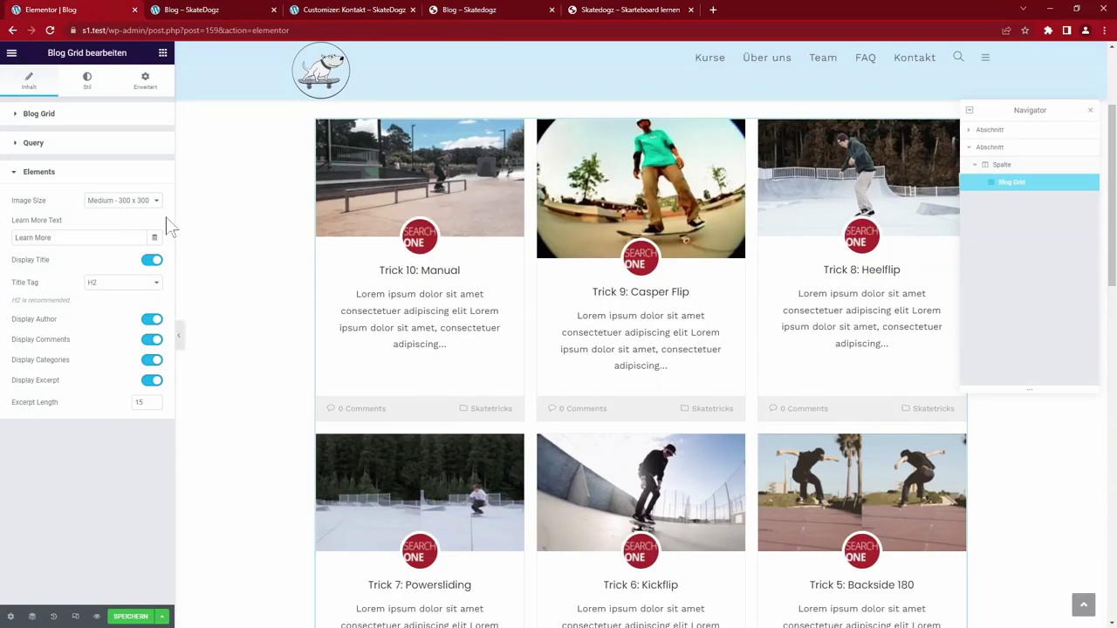
{"action": "left_click", "coordinate": [152, 320]}
{"action": "left_click", "coordinate": [152, 339]}
{"action": "left_click", "coordinate": [151, 359]}
{"action": "left_click", "coordinate": [152, 380]}
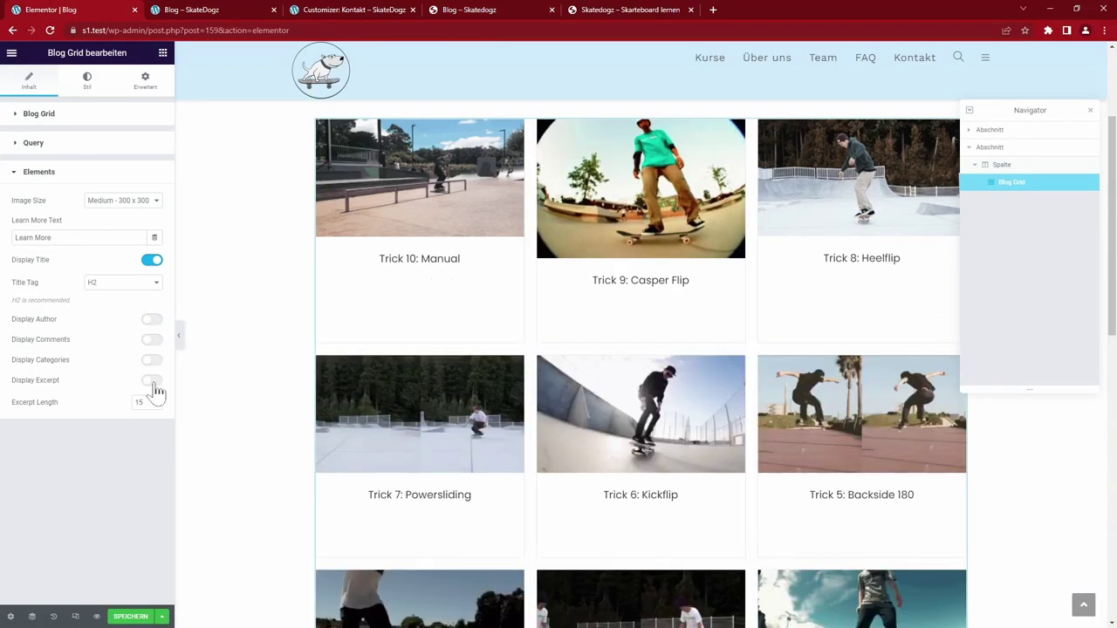
- Compare the Blog Grid with the live blog page, set its Learn More text to "Lerne Trick" and save the page
{"action": "scroll", "coordinate": [200, 425], "scroll_direction": "up", "scroll_amount": 2}
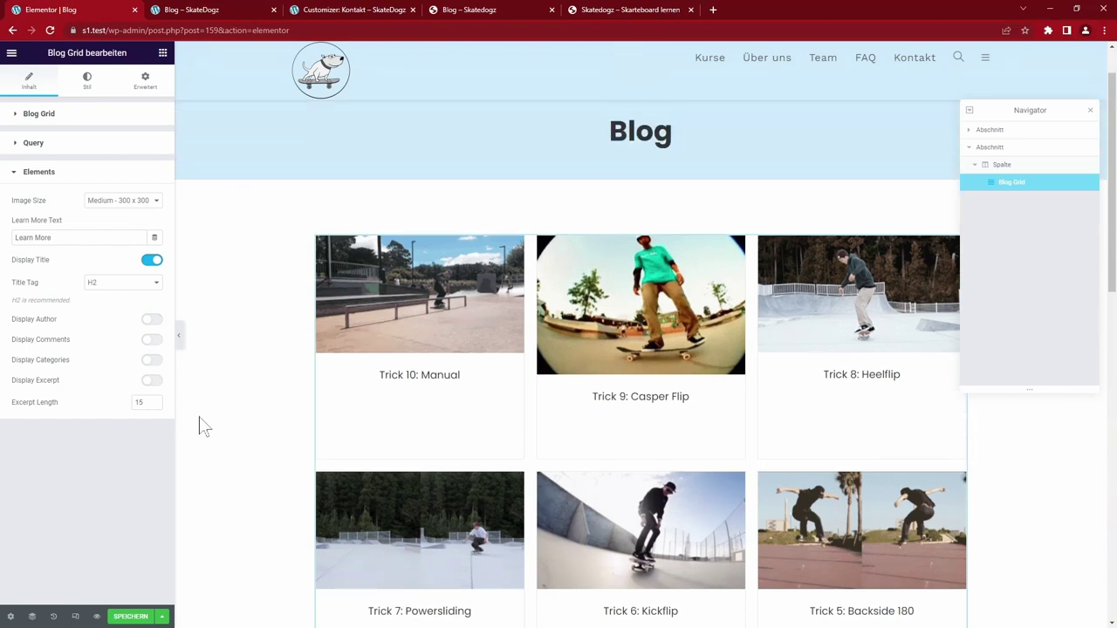
{"action": "key", "text": "ctrl+Tab"}
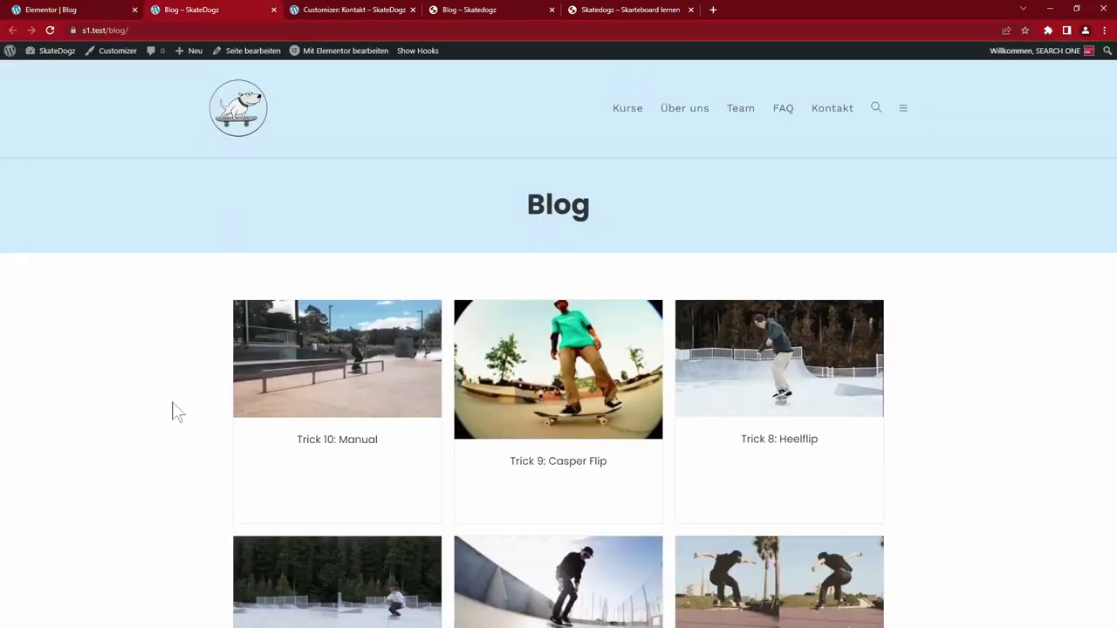
{"action": "scroll", "coordinate": [175, 411], "scroll_direction": "down", "scroll_amount": 1}
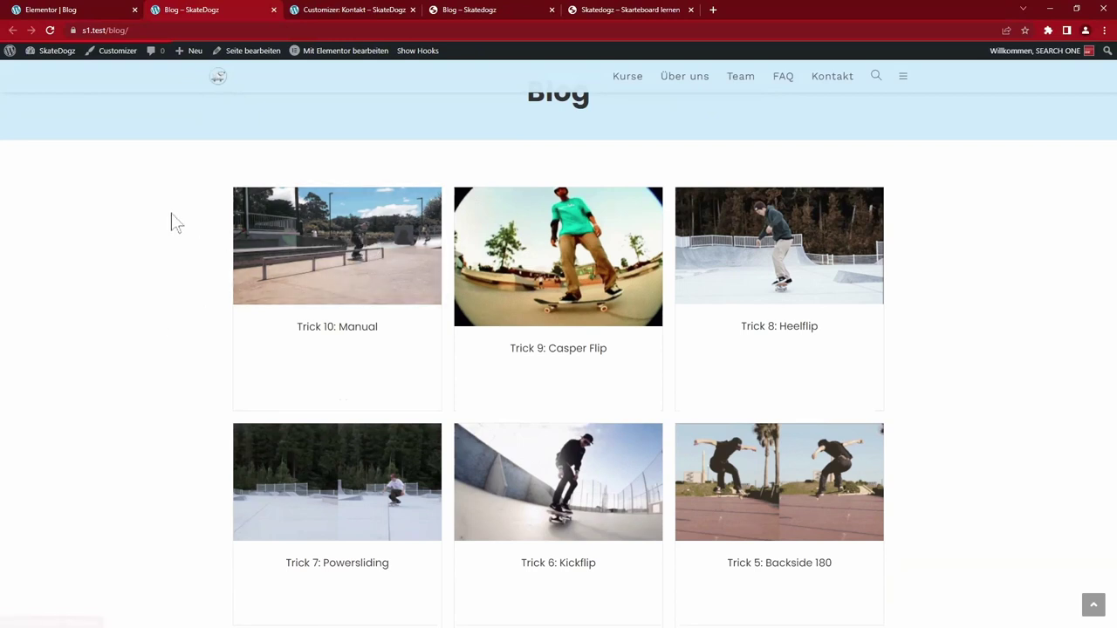
{"action": "left_click", "coordinate": [88, 10]}
{"action": "left_click", "coordinate": [38, 238]}
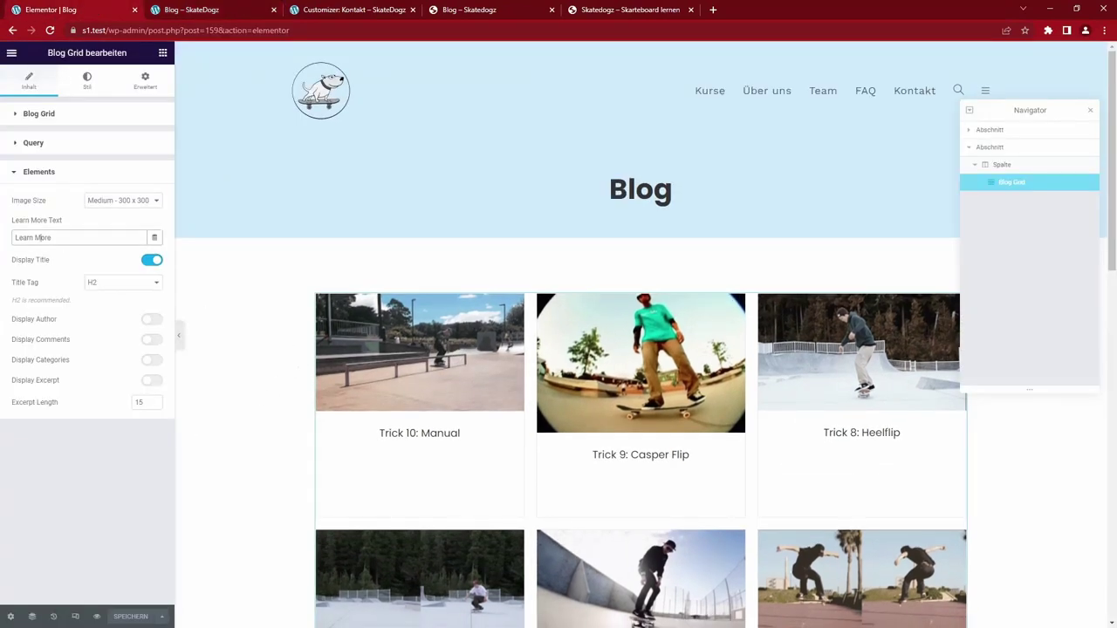
{"action": "key", "text": "ctrl+a"}
{"action": "type", "text": "Lerne Trick"}
{"action": "key", "text": "ctrl+s"}
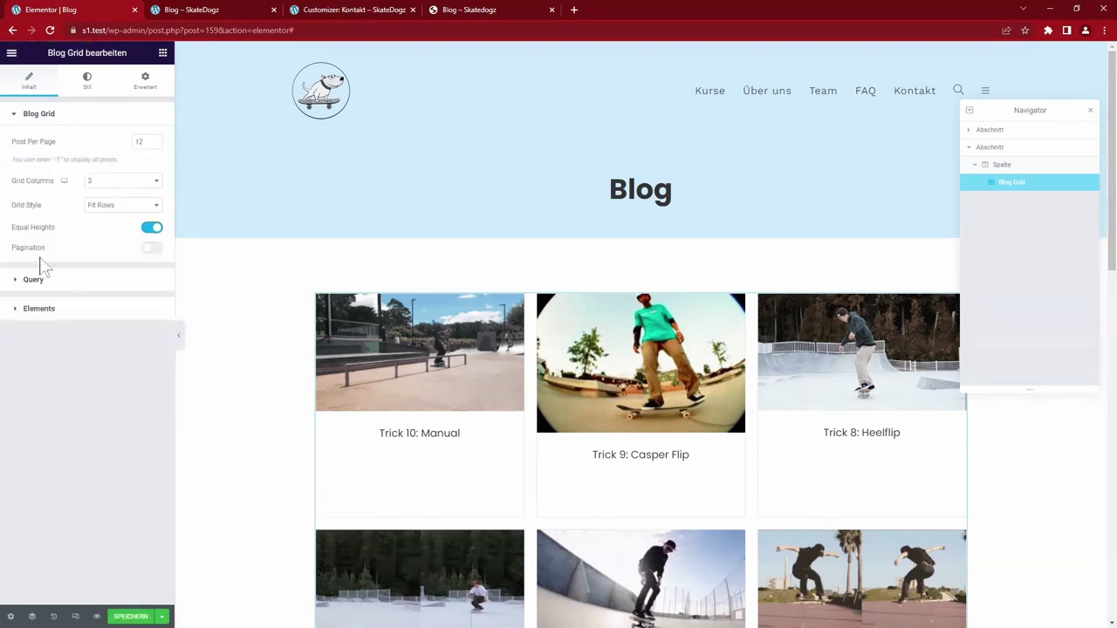
- Set the Blog Grid's query order to ASC
{"action": "left_click", "coordinate": [32, 280]}
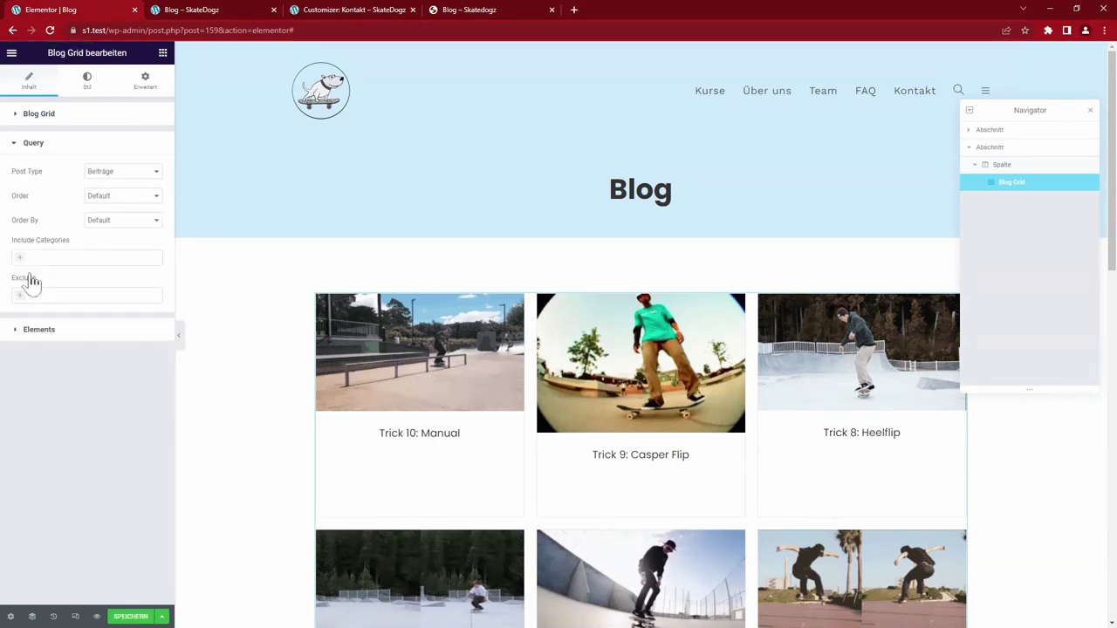
{"action": "left_click", "coordinate": [122, 195]}
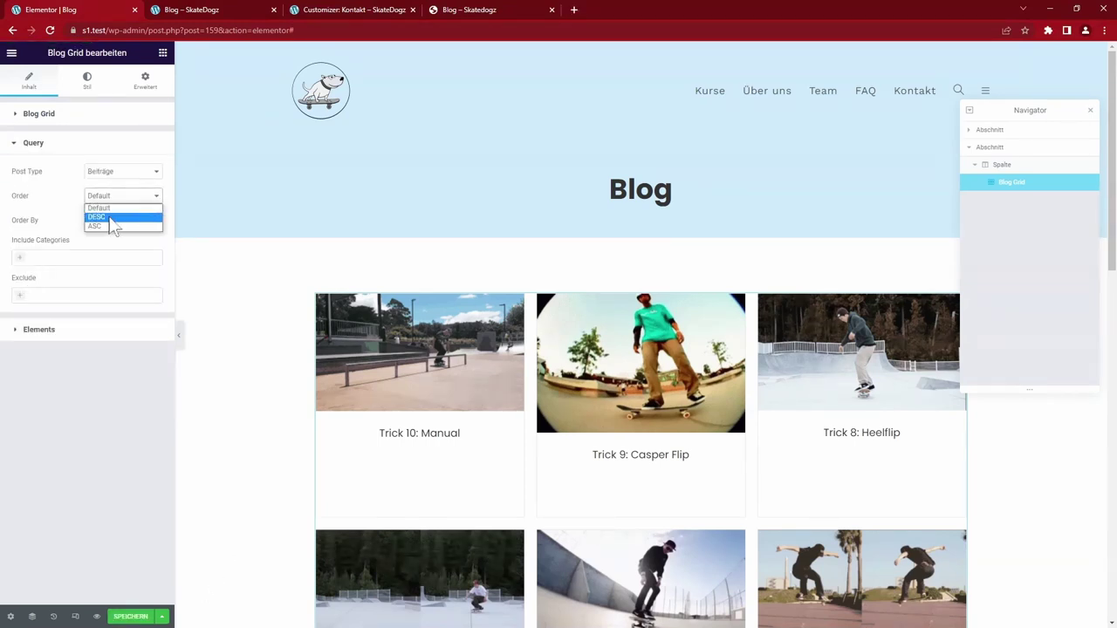
{"action": "left_click", "coordinate": [112, 218]}
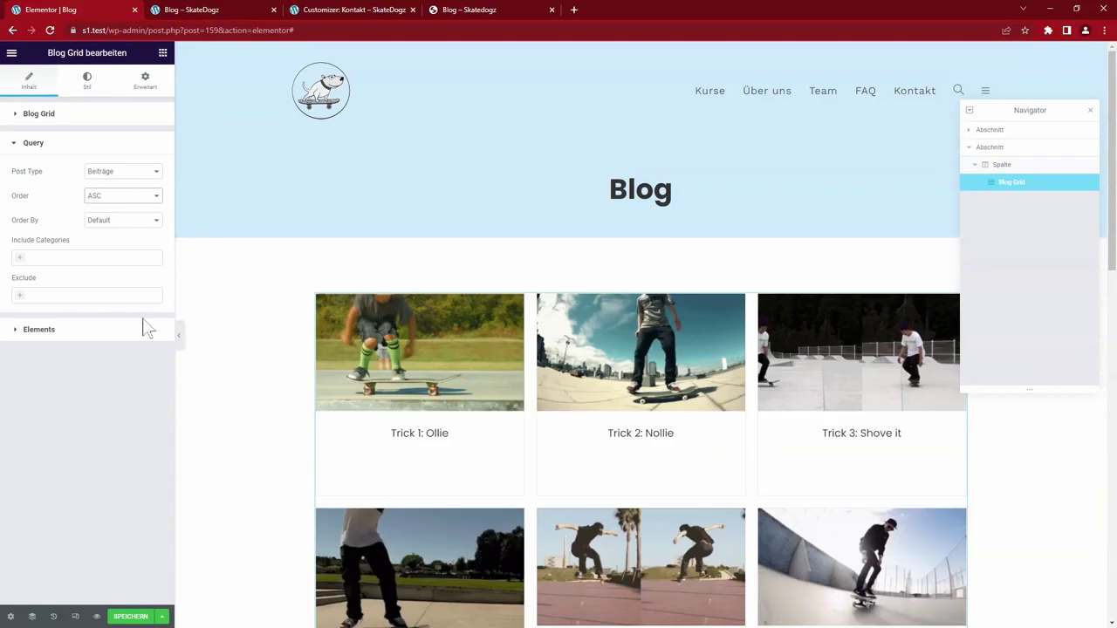
- Reload the live blog page and examine the order of the trick posts and how the header behaves on scrolling
{"action": "key", "text": "ctrl+Tab"}
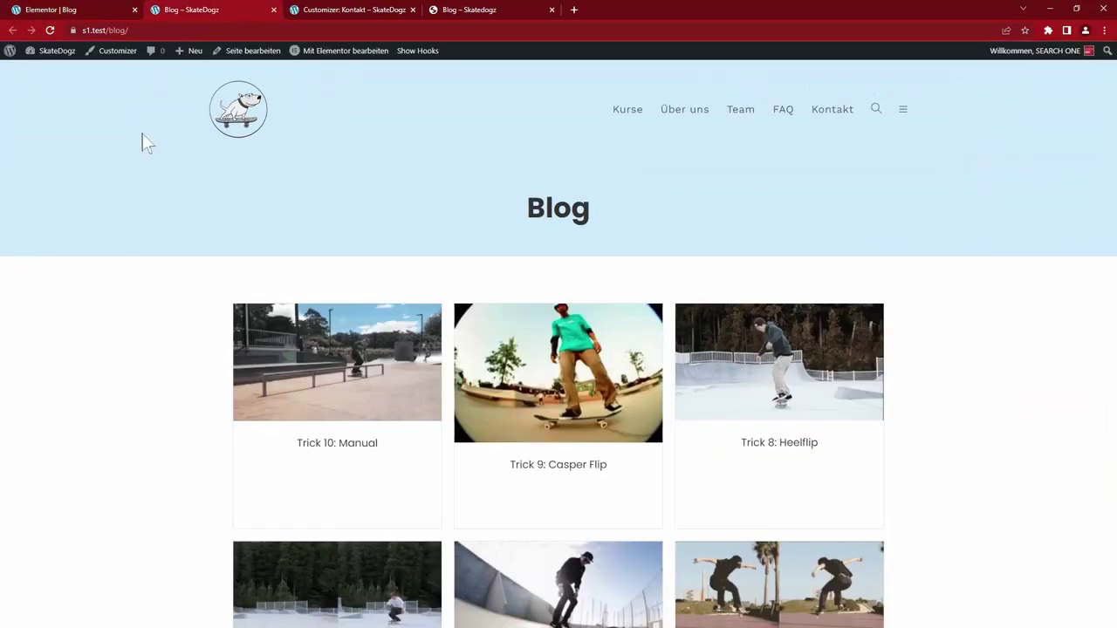
{"action": "key", "text": "F5"}
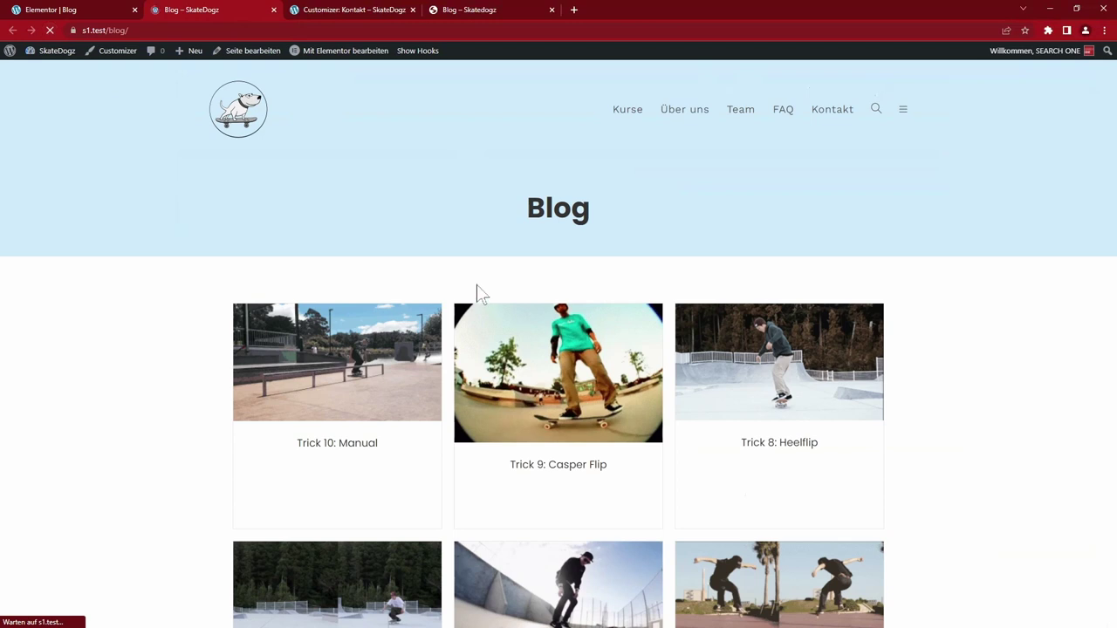
{"action": "scroll", "coordinate": [955, 506], "scroll_direction": "down", "scroll_amount": 4}
{"action": "scroll", "coordinate": [947, 375], "scroll_direction": "up", "scroll_amount": 3}
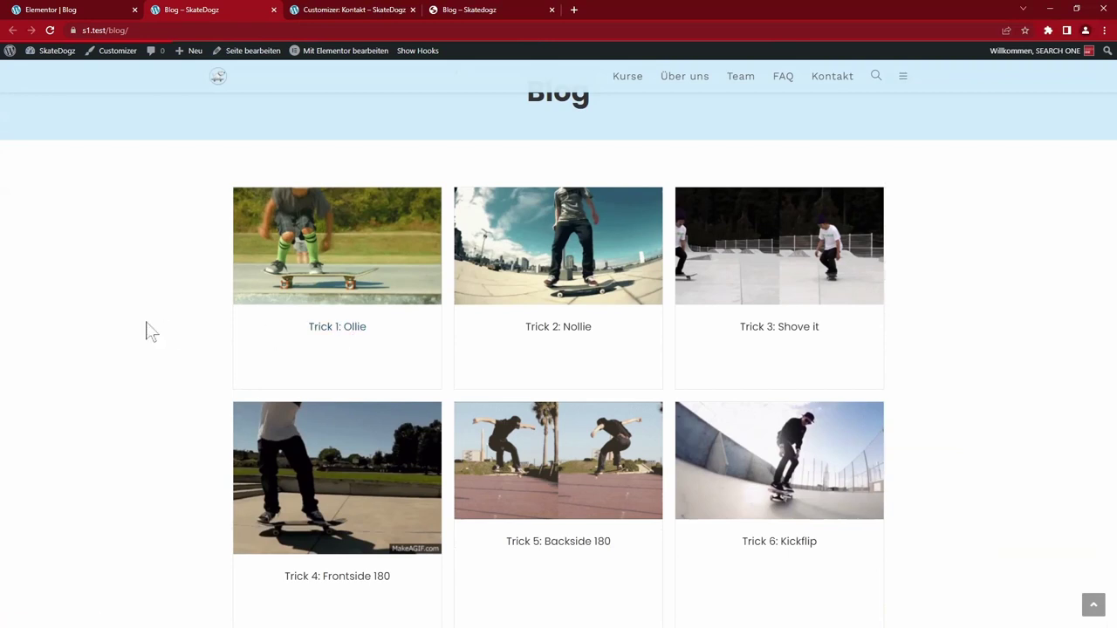
{"action": "scroll", "coordinate": [266, 247], "scroll_direction": "up", "scroll_amount": 1}
{"action": "scroll", "coordinate": [302, 220], "scroll_direction": "down", "scroll_amount": 2}
{"action": "scroll", "coordinate": [304, 230], "scroll_direction": "up", "scroll_amount": 2}
{"action": "scroll", "coordinate": [303, 224], "scroll_direction": "down", "scroll_amount": 2}
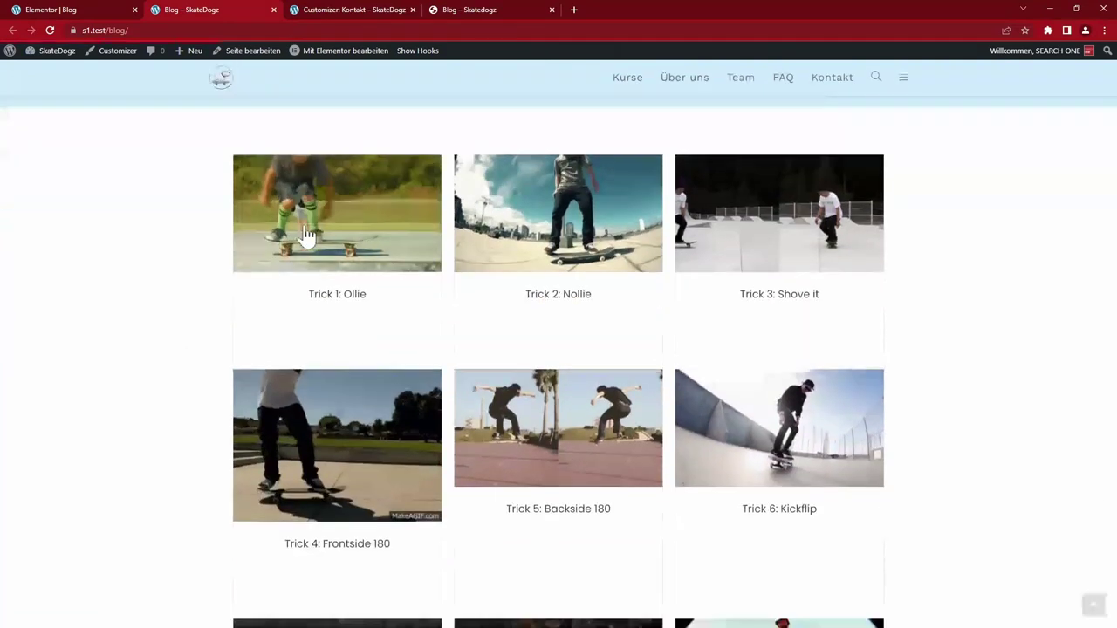
{"action": "scroll", "coordinate": [304, 229], "scroll_direction": "up", "scroll_amount": 2}
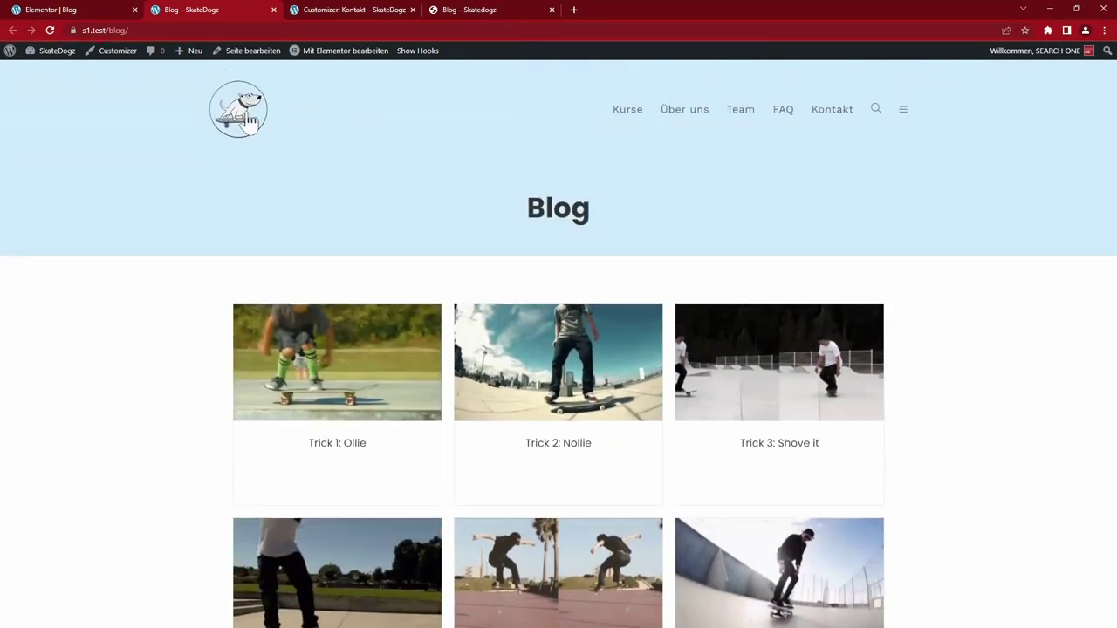
{"action": "scroll", "coordinate": [337, 157], "scroll_direction": "down", "scroll_amount": 2}
{"action": "scroll", "coordinate": [340, 157], "scroll_direction": "up", "scroll_amount": 2}
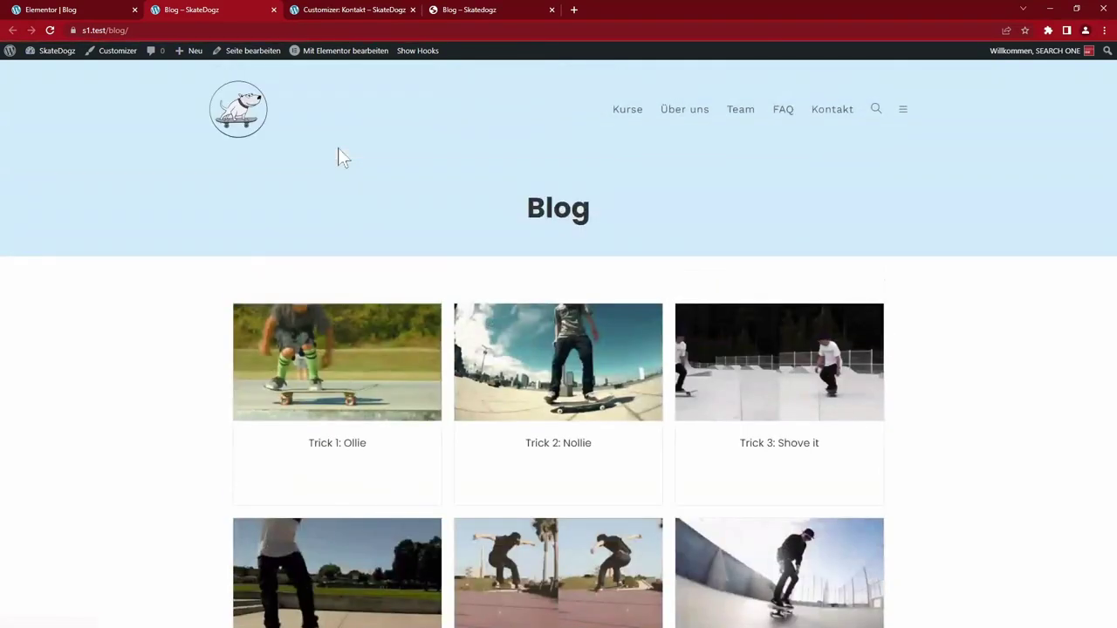
- Deactivate the Ocean Sticky Header plugin, skipping the feedback, and check the header's scrolling behaviour on the live blog page
{"action": "left_click", "coordinate": [69, 12]}
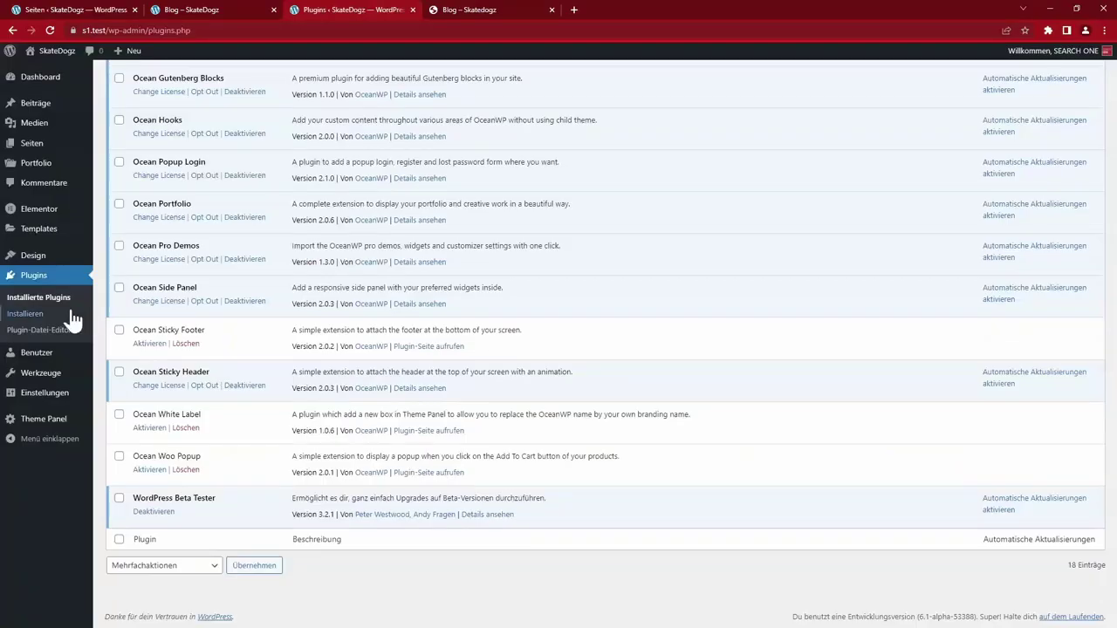
{"action": "left_click", "coordinate": [244, 385]}
{"action": "left_click", "coordinate": [654, 321]}
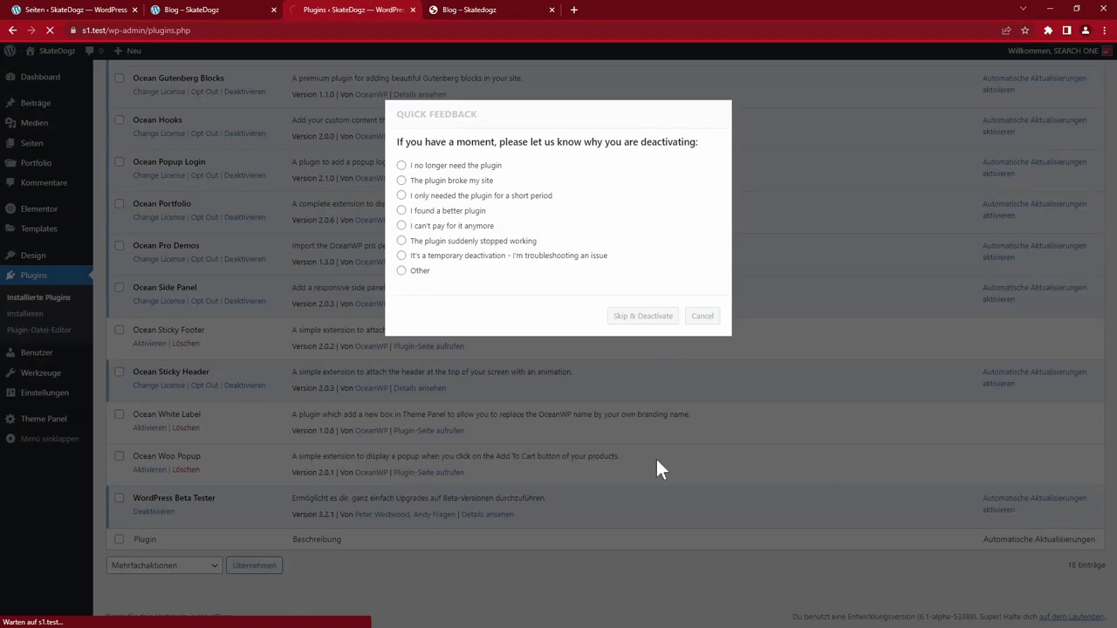
{"action": "left_click", "coordinate": [186, 10]}
{"action": "scroll", "coordinate": [191, 308], "scroll_direction": "down", "scroll_amount": 1}
{"action": "scroll", "coordinate": [194, 299], "scroll_direction": "up", "scroll_amount": 2}
{"action": "scroll", "coordinate": [951, 367], "scroll_direction": "down", "scroll_amount": 8}
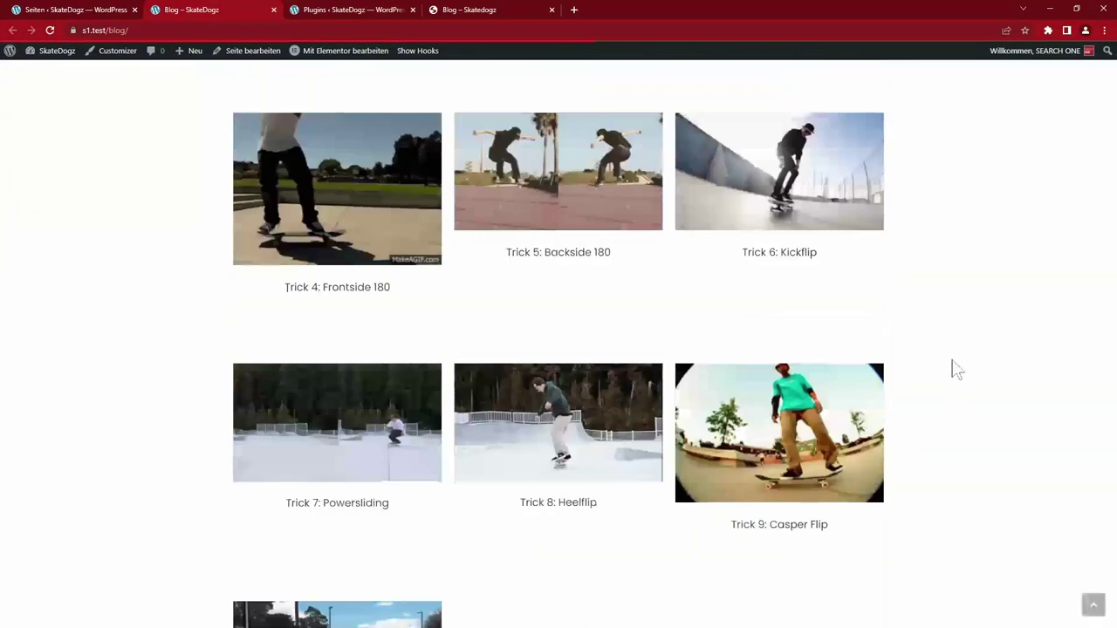
{"action": "scroll", "coordinate": [951, 366], "scroll_direction": "up", "scroll_amount": 8}
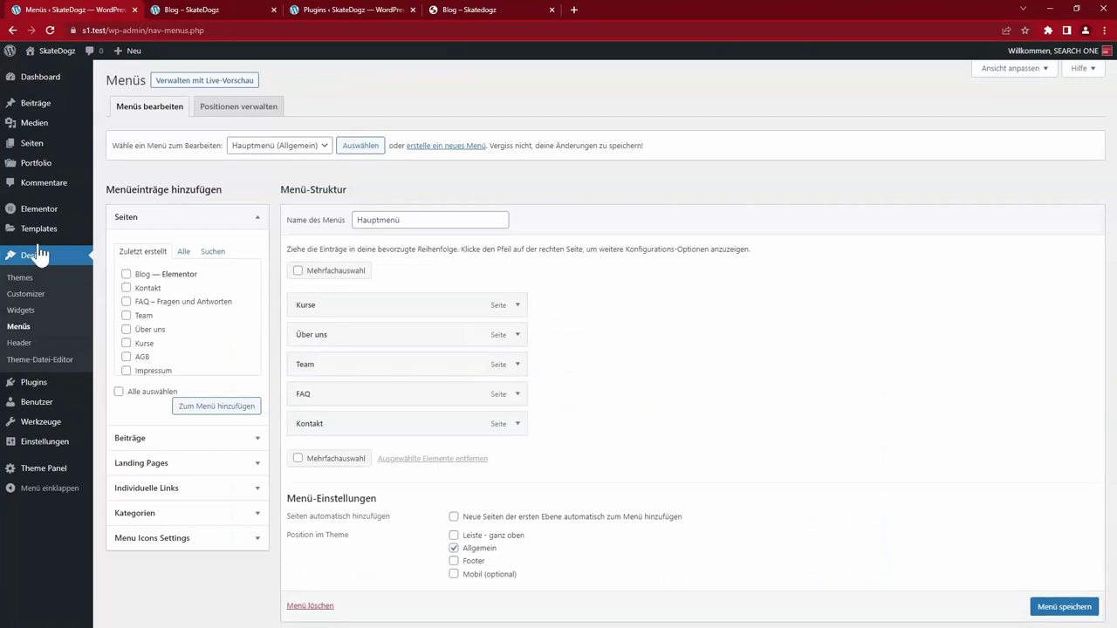
- Add the Blog page to the Hauptmenü between FAQ and Kontakt and save the menu
{"action": "left_click", "coordinate": [126, 274]}
{"action": "left_click", "coordinate": [215, 405]}
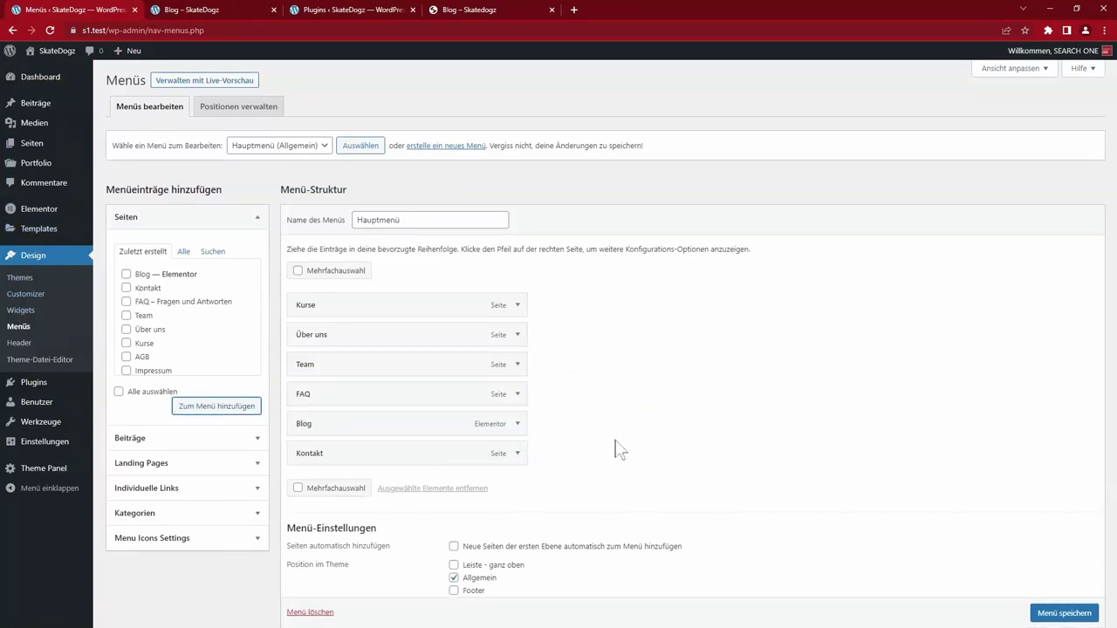
{"action": "scroll", "coordinate": [1021, 607], "scroll_direction": "down", "scroll_amount": 1}
{"action": "left_click", "coordinate": [1046, 608]}
- Examine the reference homepage's sections from the hero image down to the Kontakt / Buchen form
{"action": "key", "text": "ctrl+Tab"}
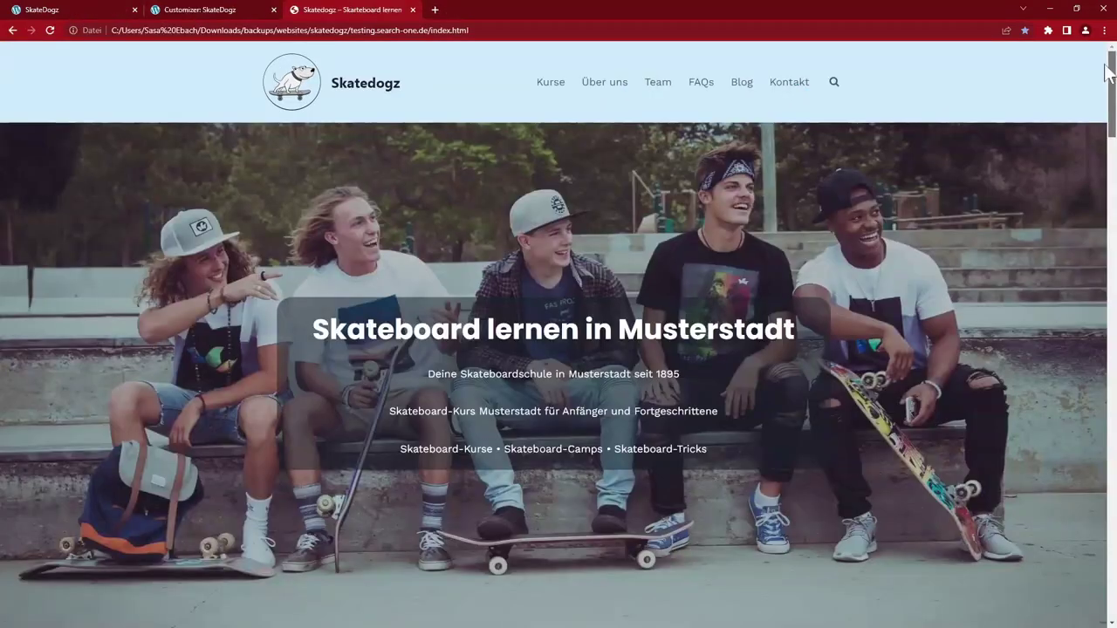
{"action": "scroll", "coordinate": [1101, 172], "scroll_direction": "down", "scroll_amount": 4}
{"action": "scroll", "coordinate": [1102, 172], "scroll_direction": "down", "scroll_amount": 9}
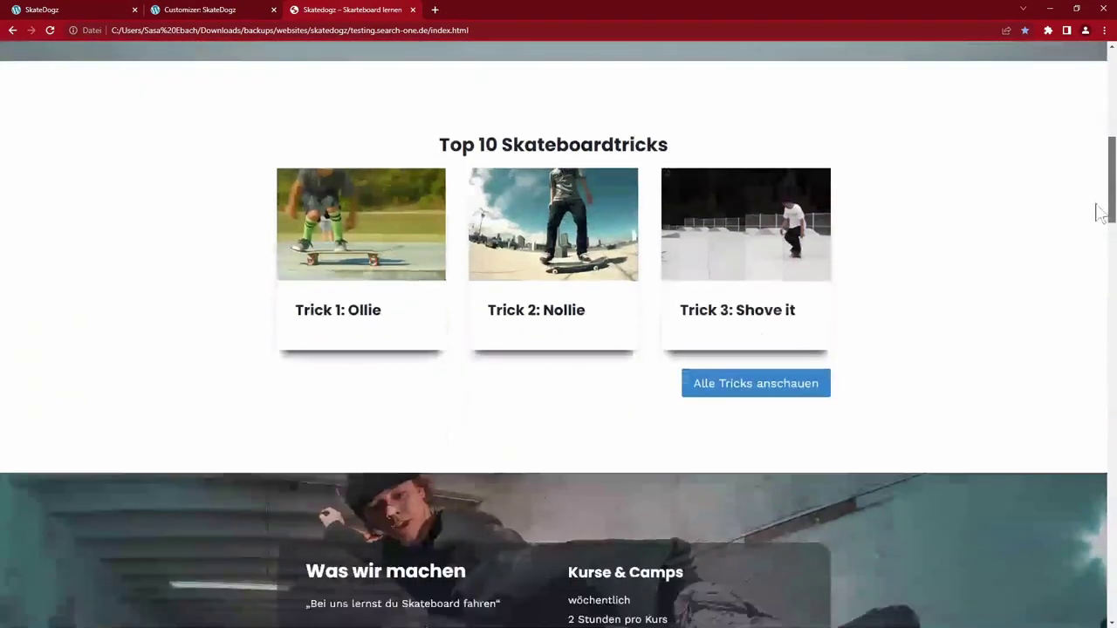
{"action": "scroll", "coordinate": [1091, 290], "scroll_direction": "down", "scroll_amount": 5}
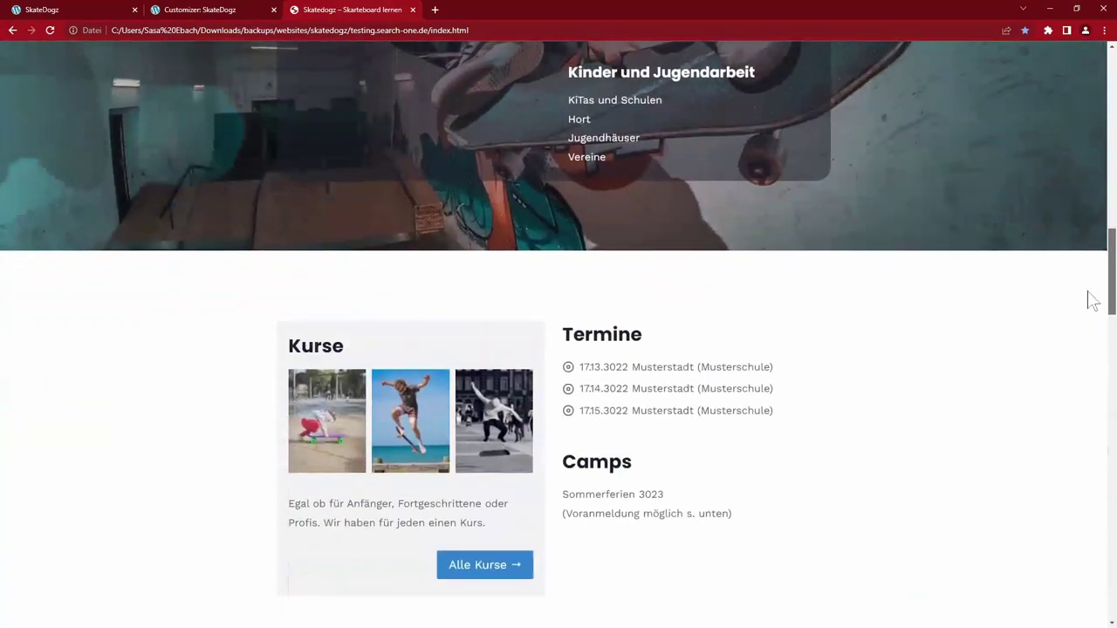
{"action": "scroll", "coordinate": [1088, 358], "scroll_direction": "down", "scroll_amount": 4}
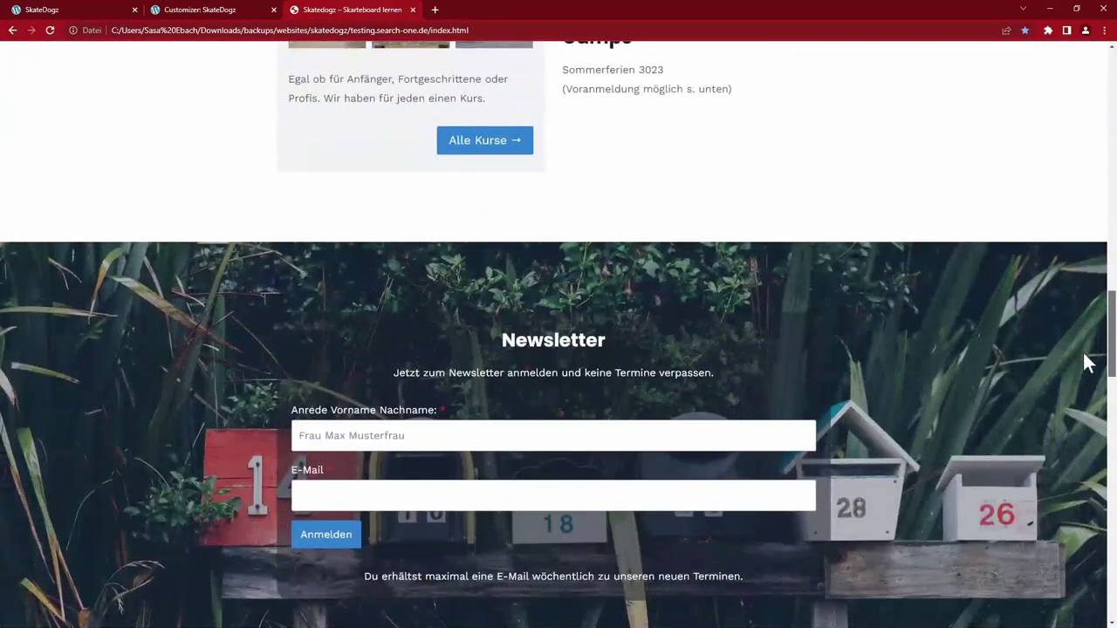
{"action": "scroll", "coordinate": [1085, 403], "scroll_direction": "down", "scroll_amount": 6}
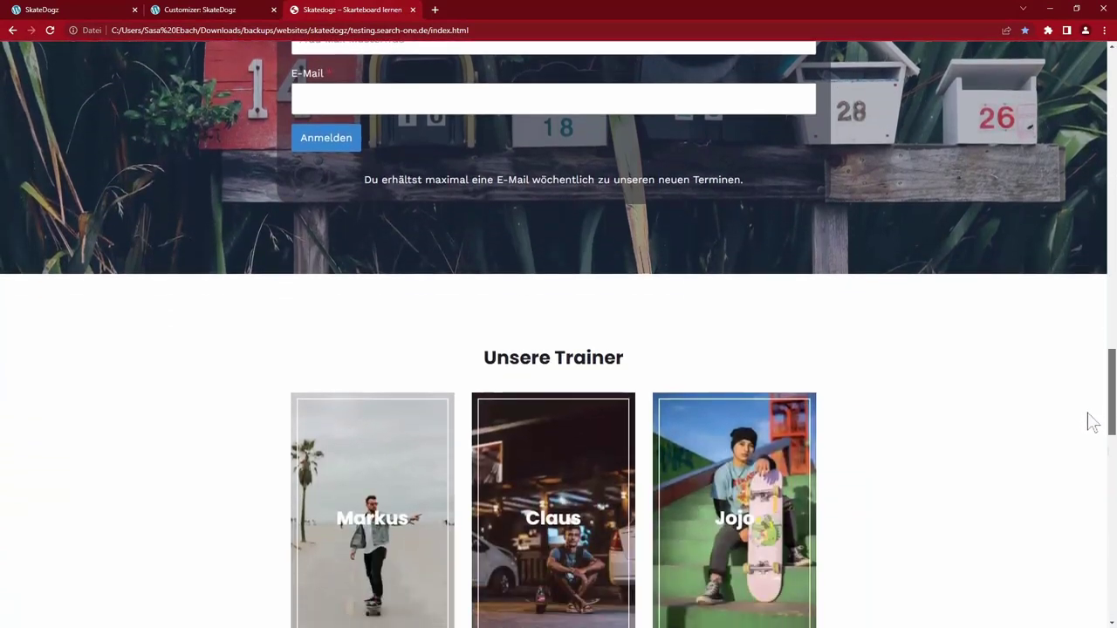
{"action": "scroll", "coordinate": [1100, 478], "scroll_direction": "down", "scroll_amount": 7}
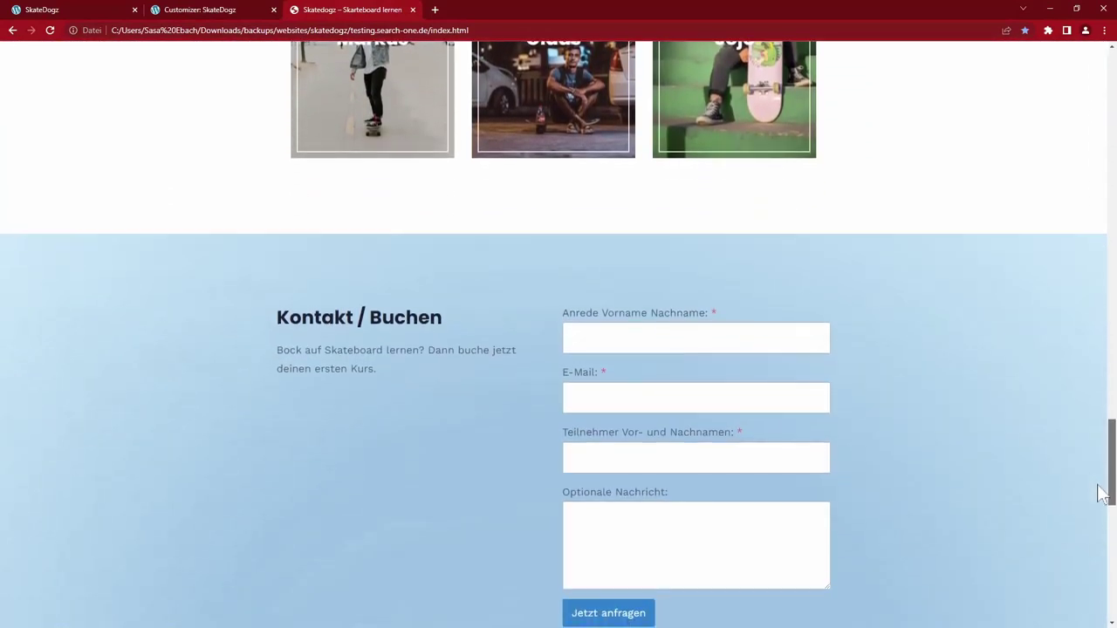
{"action": "scroll", "coordinate": [1108, 567], "scroll_direction": "down", "scroll_amount": 3}
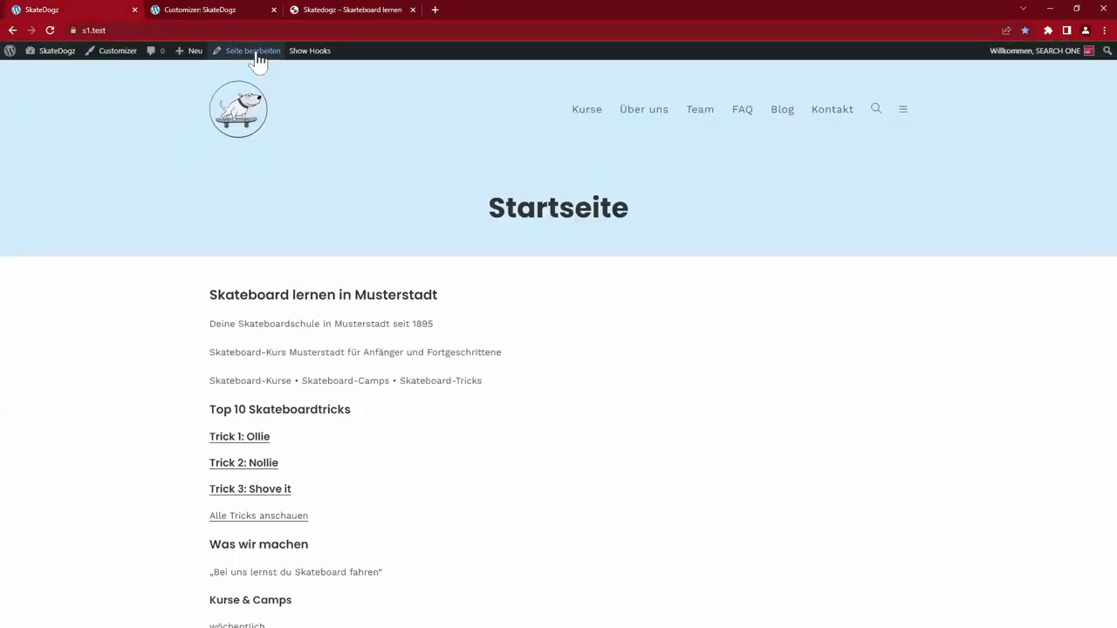
- Disable the page title of the Startseite in its OceanWP settings, update the page and preview it in a new tab
{"action": "left_click", "coordinate": [254, 52]}
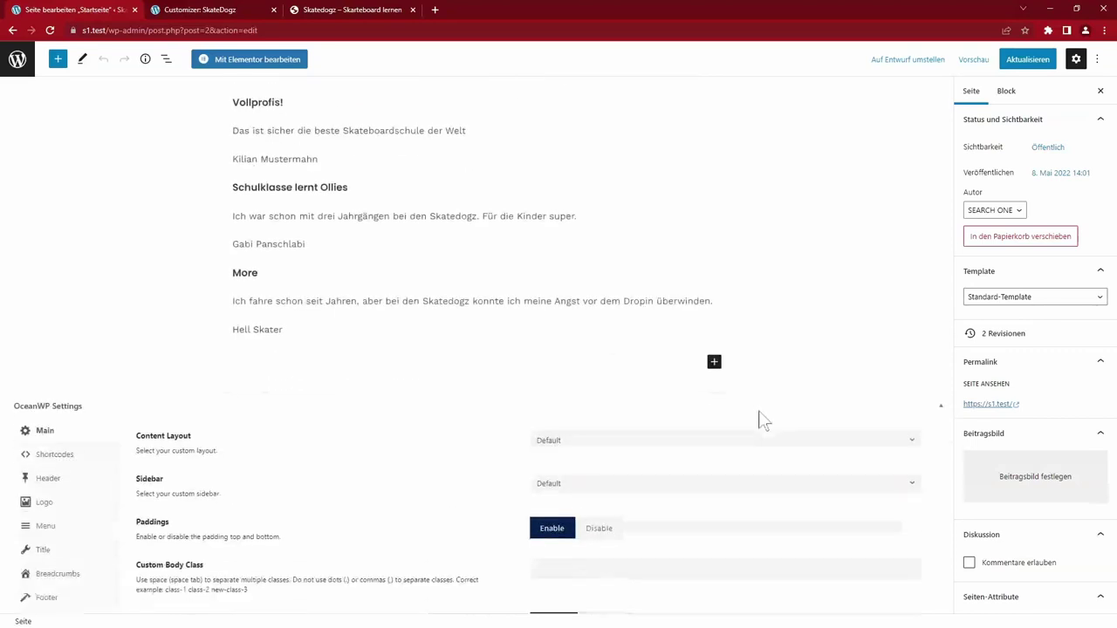
{"action": "left_click", "coordinate": [44, 502]}
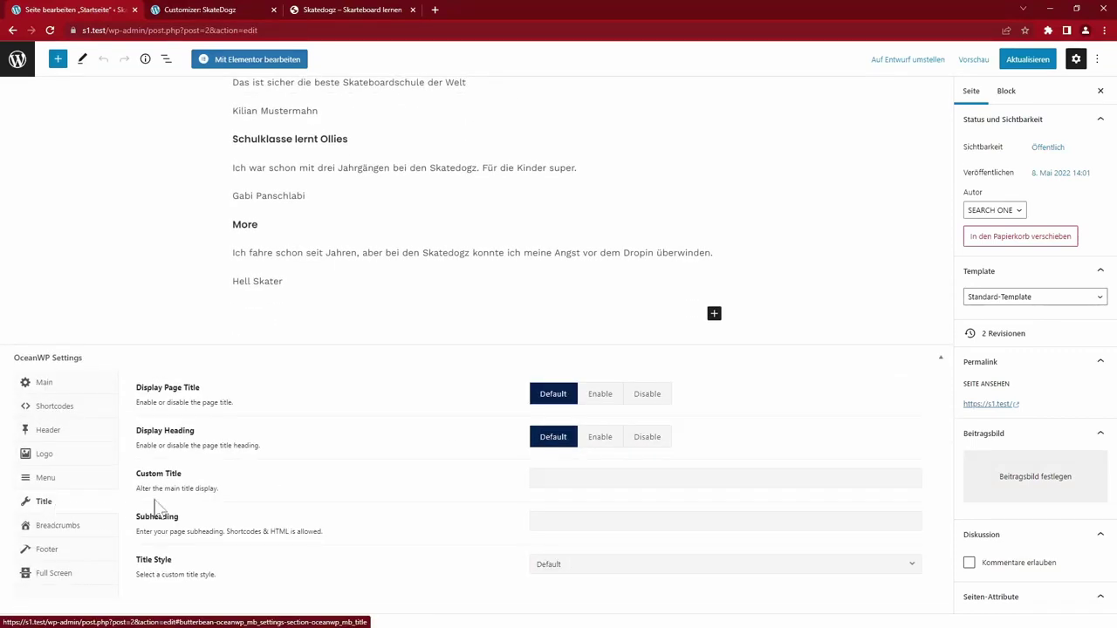
{"action": "left_click", "coordinate": [647, 397]}
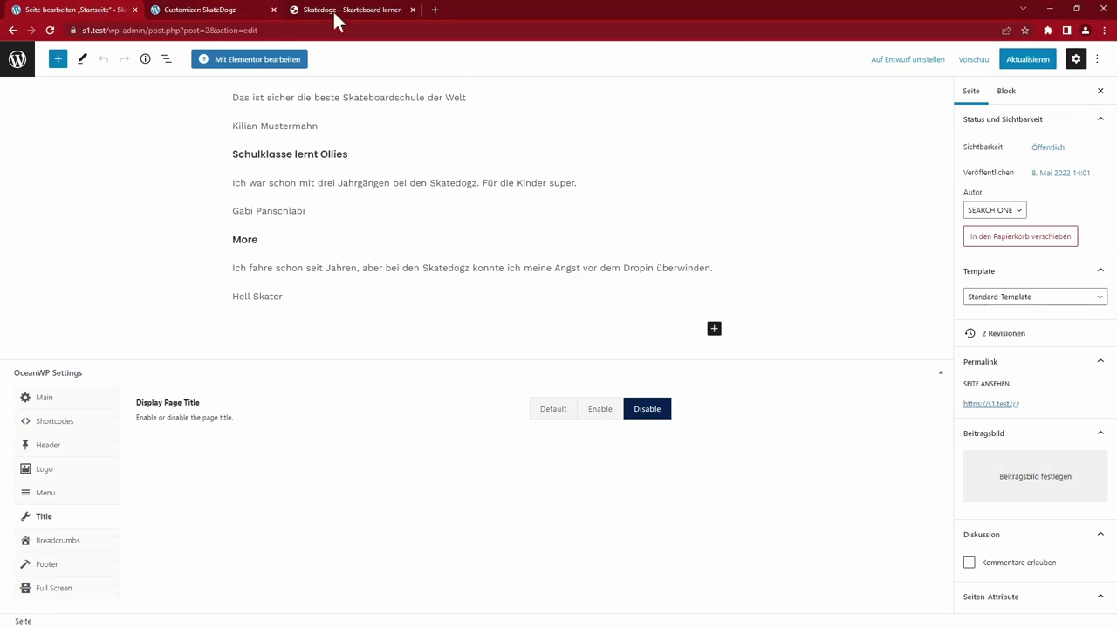
{"action": "left_click", "coordinate": [1027, 60]}
{"action": "left_click", "coordinate": [968, 59]}
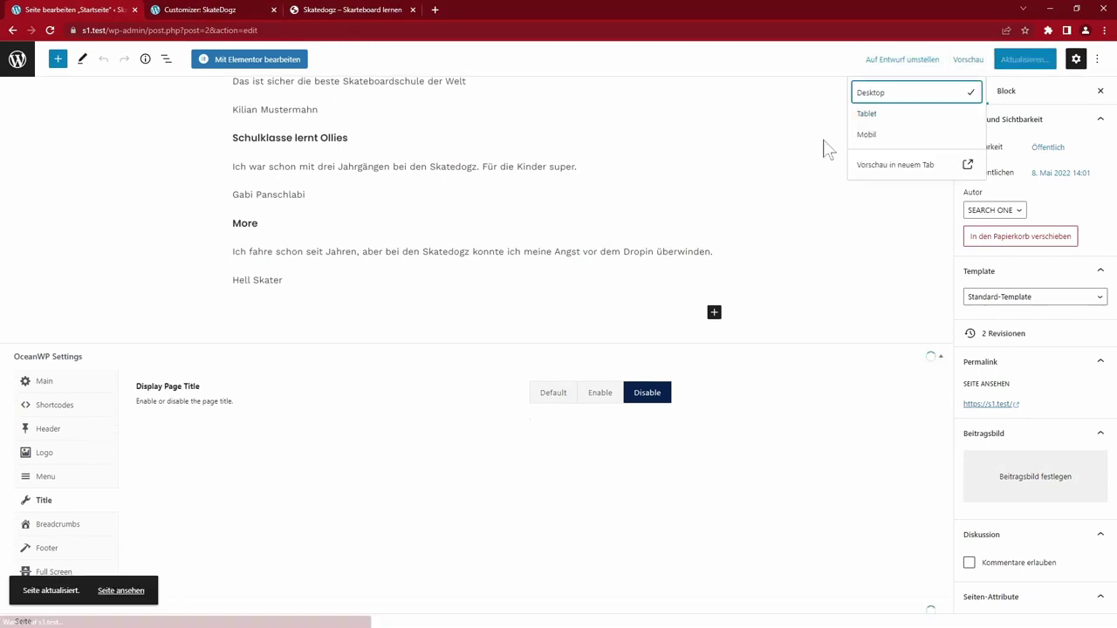
{"action": "left_click", "coordinate": [885, 166]}
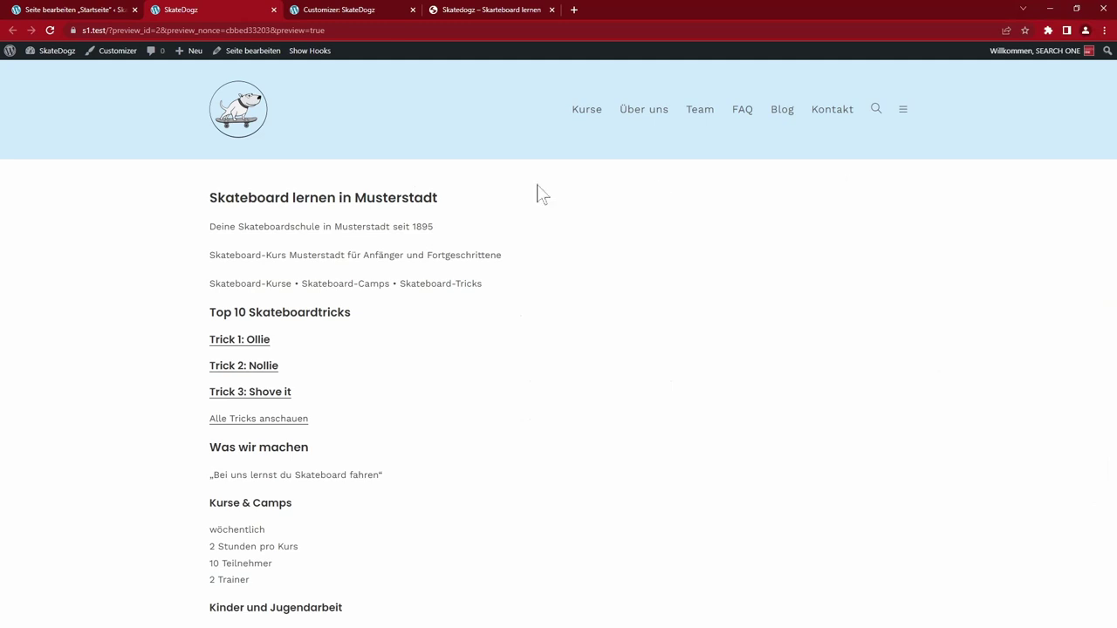
- Return to the Startseite in the WordPress editor and open it for editing in Elementor
{"action": "key", "text": "ctrl+shift+Tab"}
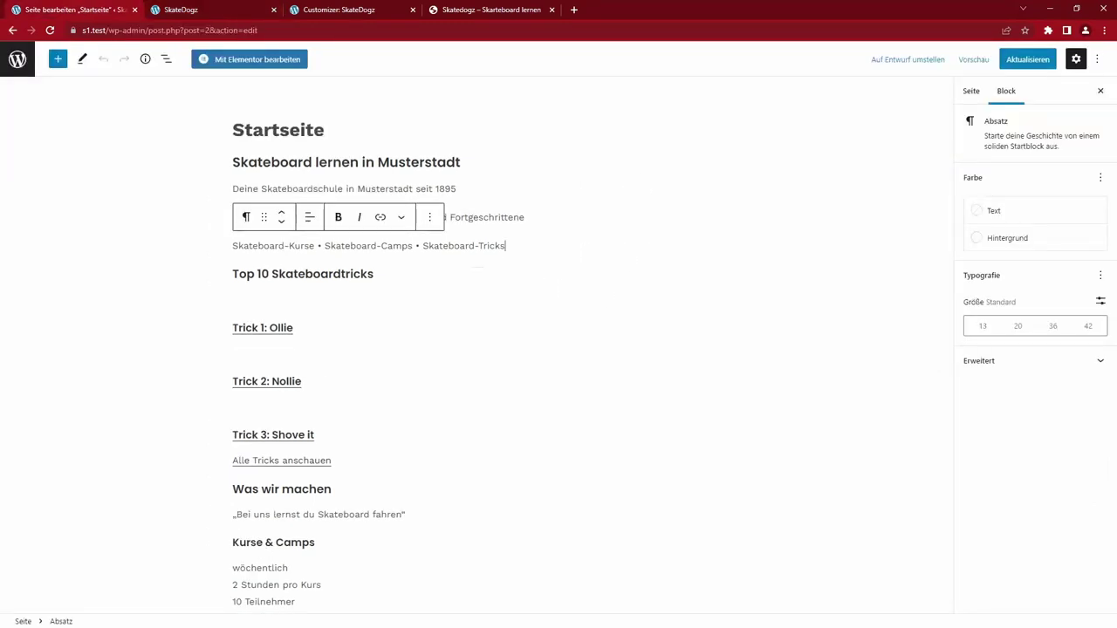
{"action": "left_click", "coordinate": [249, 62]}
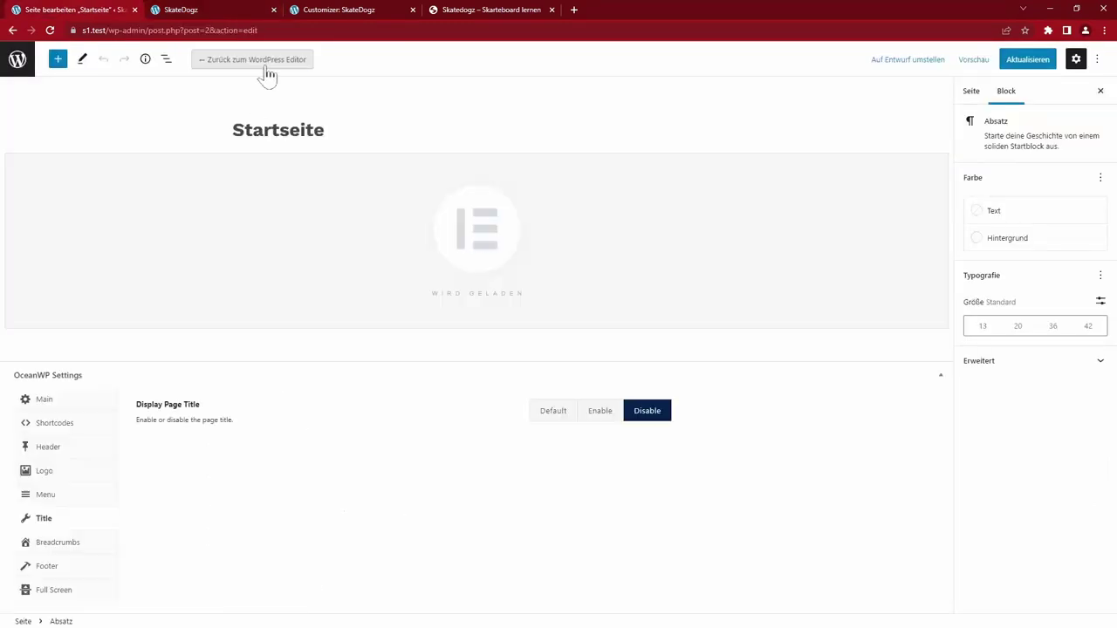
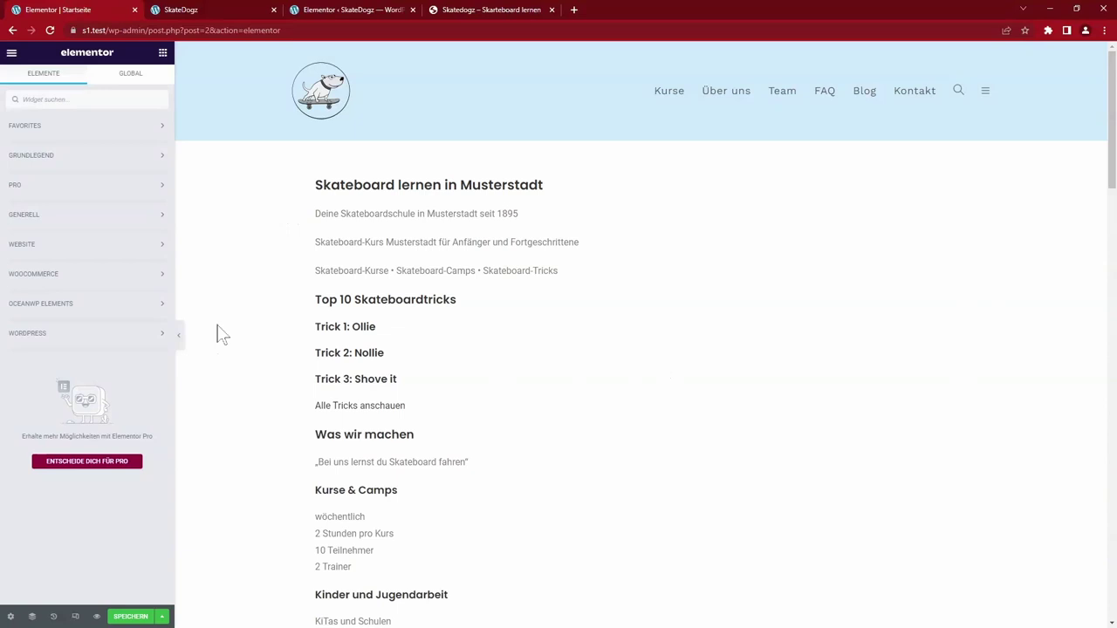
- Enable the content types Landing Pages, My Library, Portfolio and Shortcodes in Elementor's general settings and save the changes
{"action": "left_click", "coordinate": [349, 10]}
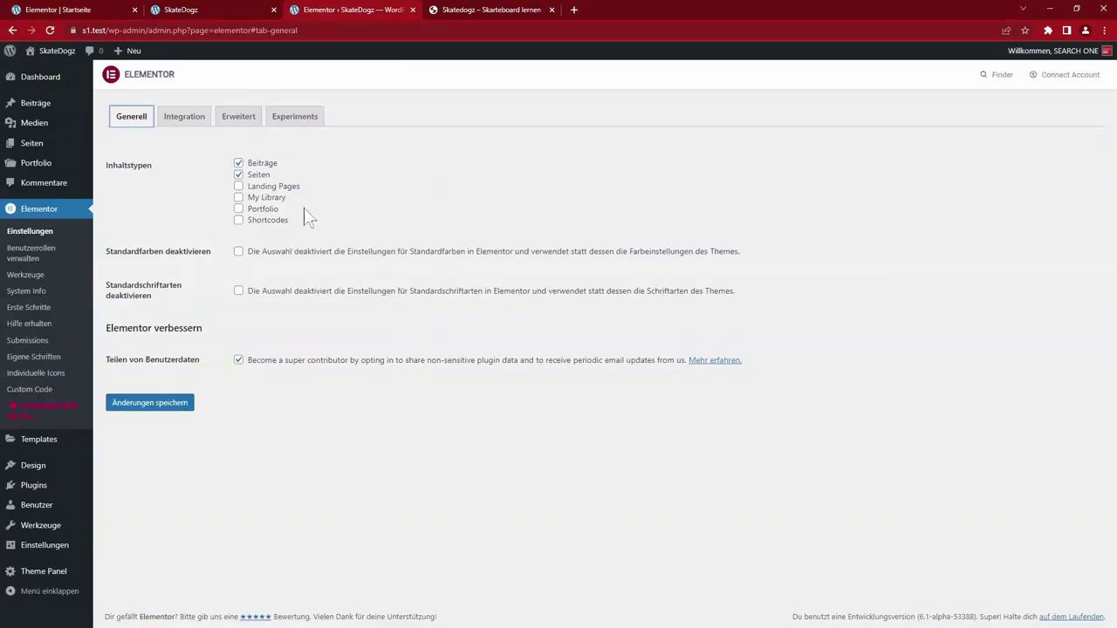
{"action": "left_click", "coordinate": [238, 185]}
{"action": "left_click", "coordinate": [239, 198]}
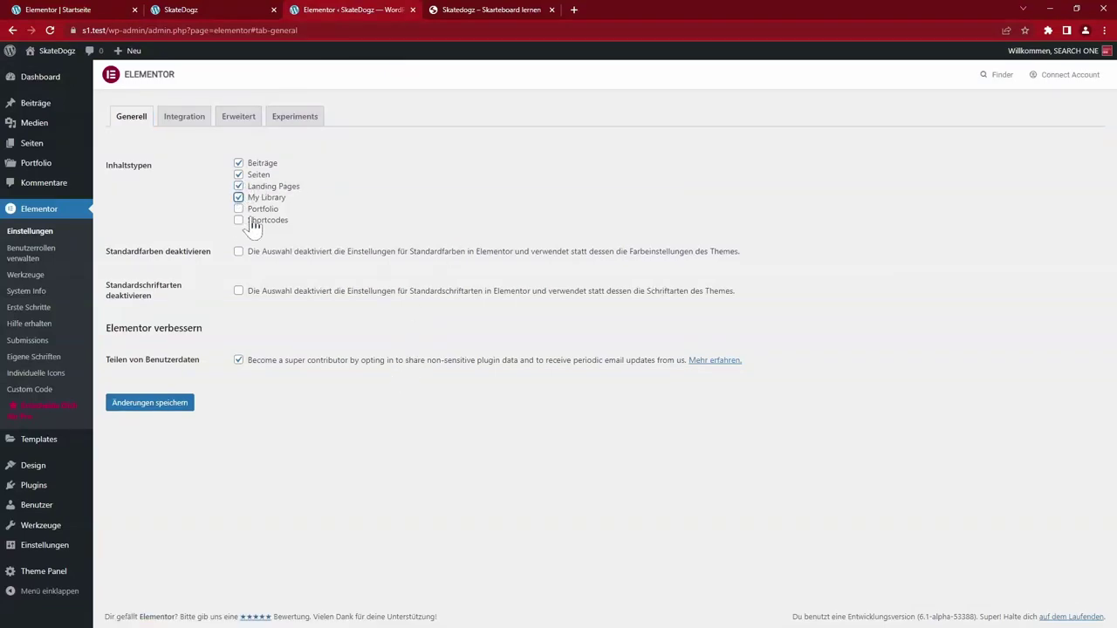
{"action": "left_click", "coordinate": [239, 209]}
{"action": "left_click", "coordinate": [238, 220]}
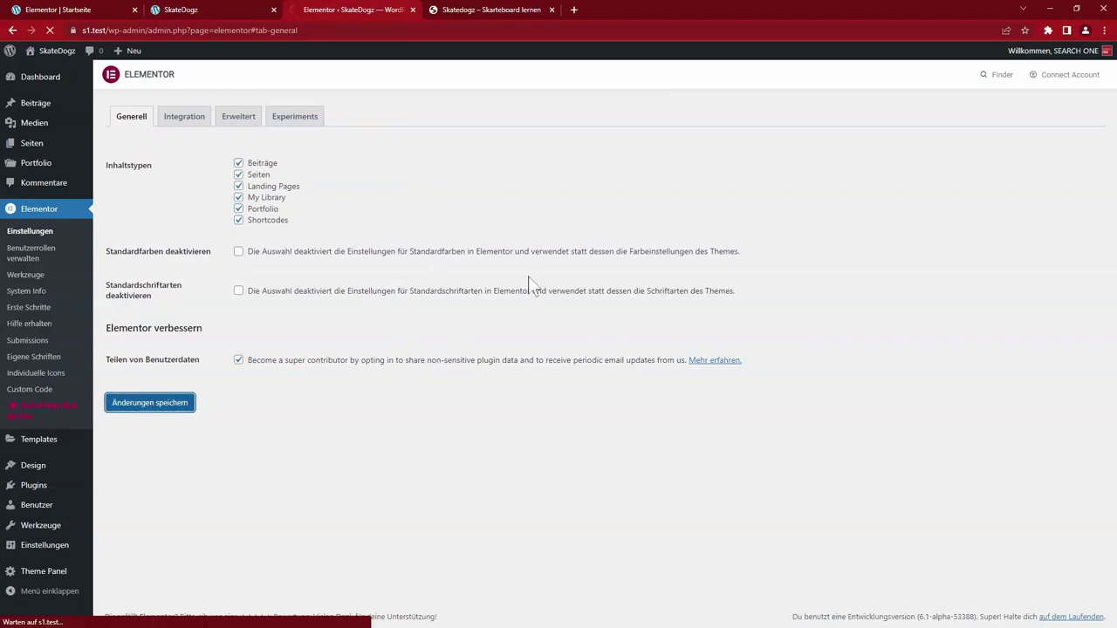
- Review Elementor's integration and advanced settings, set the Flexbox Container experiment to Aktiv and save the changes
{"action": "left_click", "coordinate": [193, 120]}
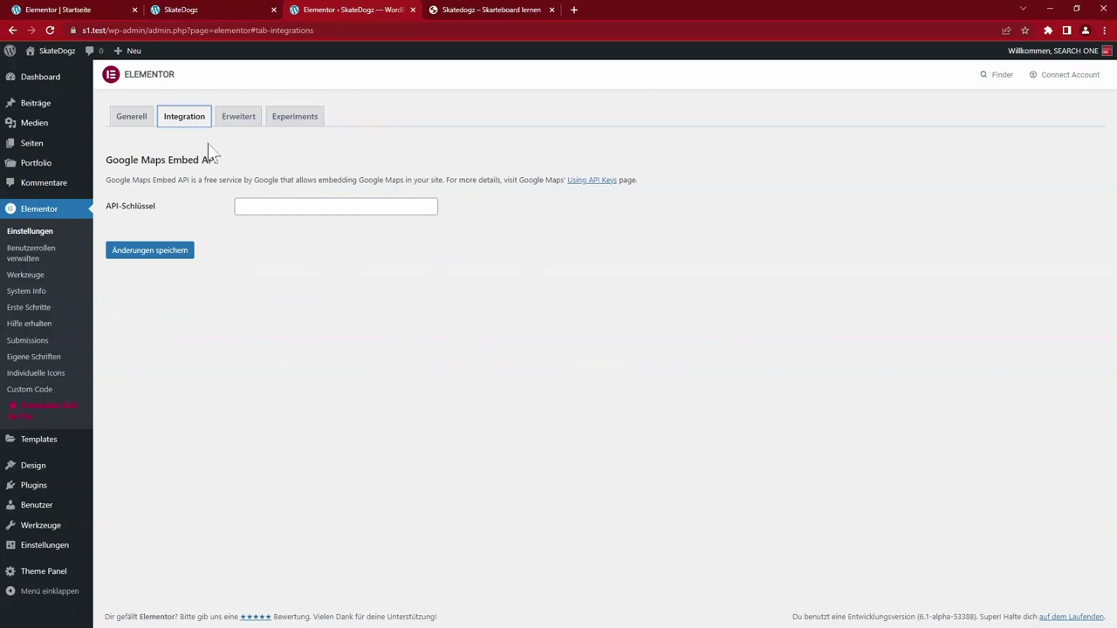
{"action": "left_click", "coordinate": [237, 121]}
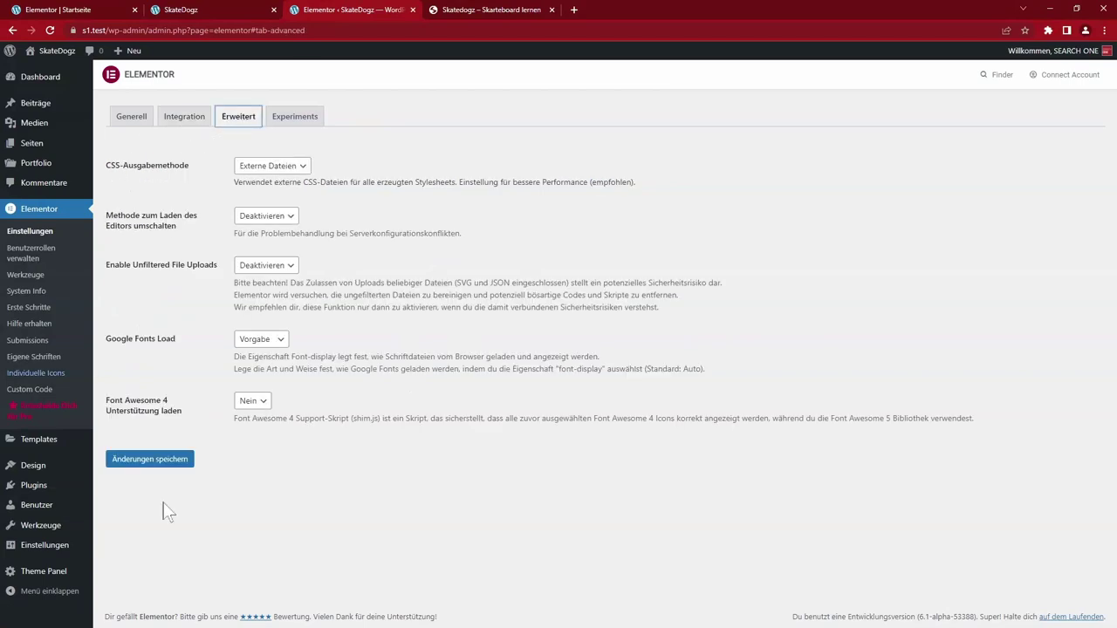
{"action": "left_click", "coordinate": [294, 123]}
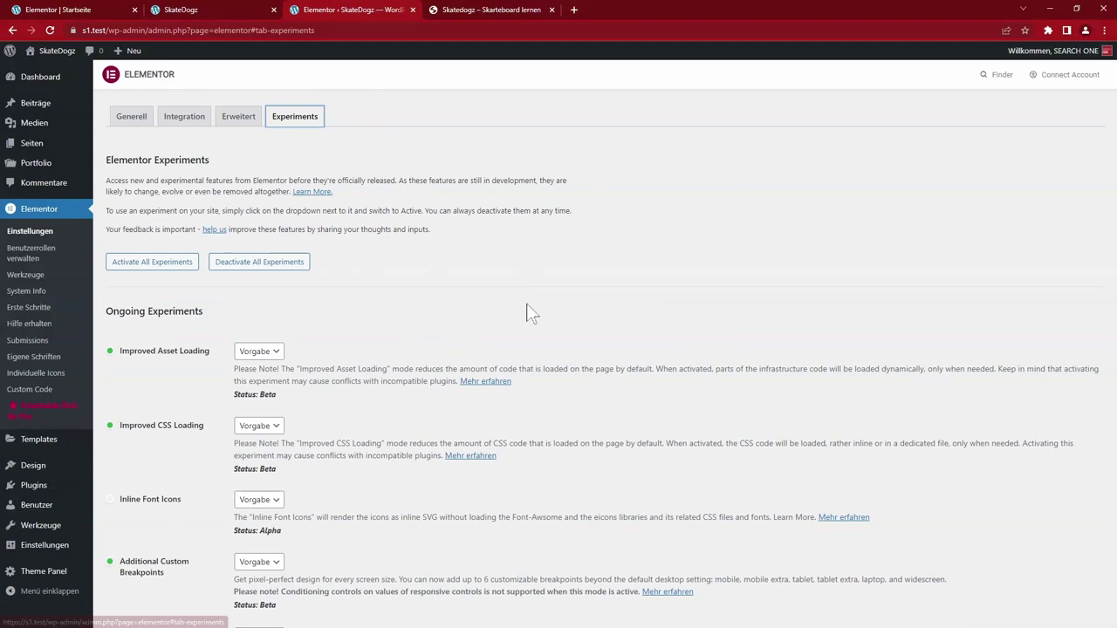
{"action": "scroll", "coordinate": [491, 469], "scroll_direction": "down", "scroll_amount": 5}
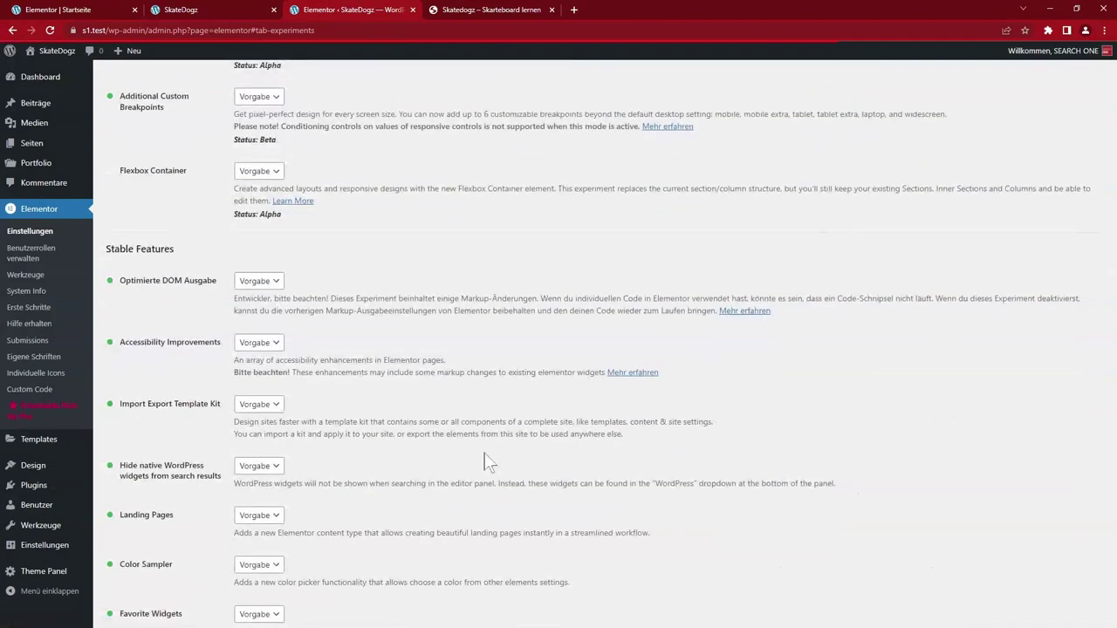
{"action": "left_click", "coordinate": [259, 170]}
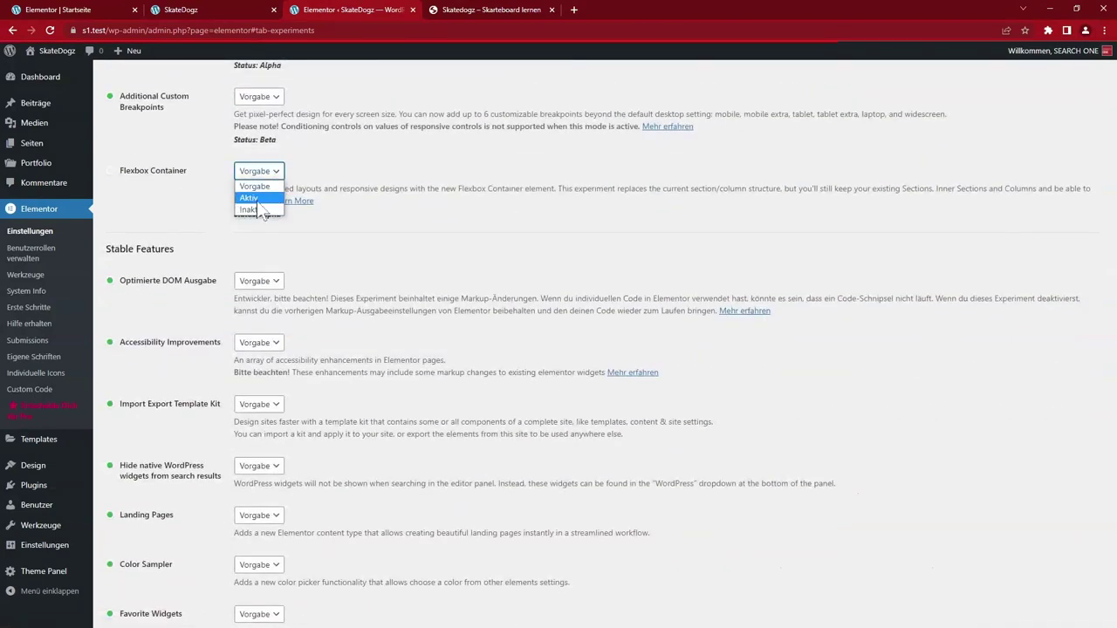
{"action": "left_click", "coordinate": [253, 196]}
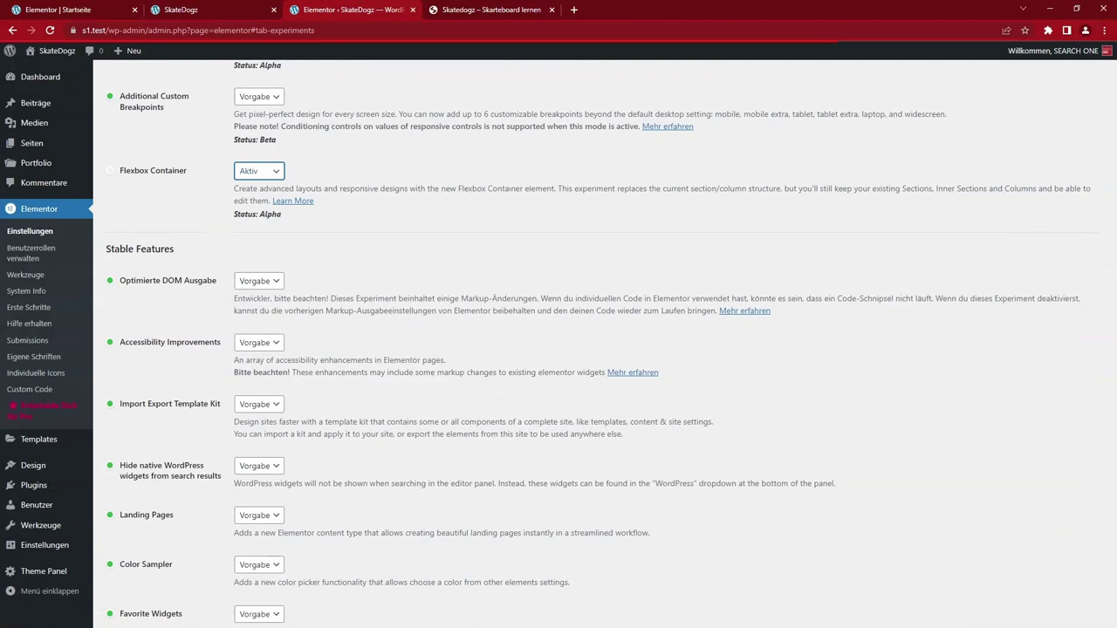
{"action": "scroll", "coordinate": [439, 458], "scroll_direction": "down", "scroll_amount": 3}
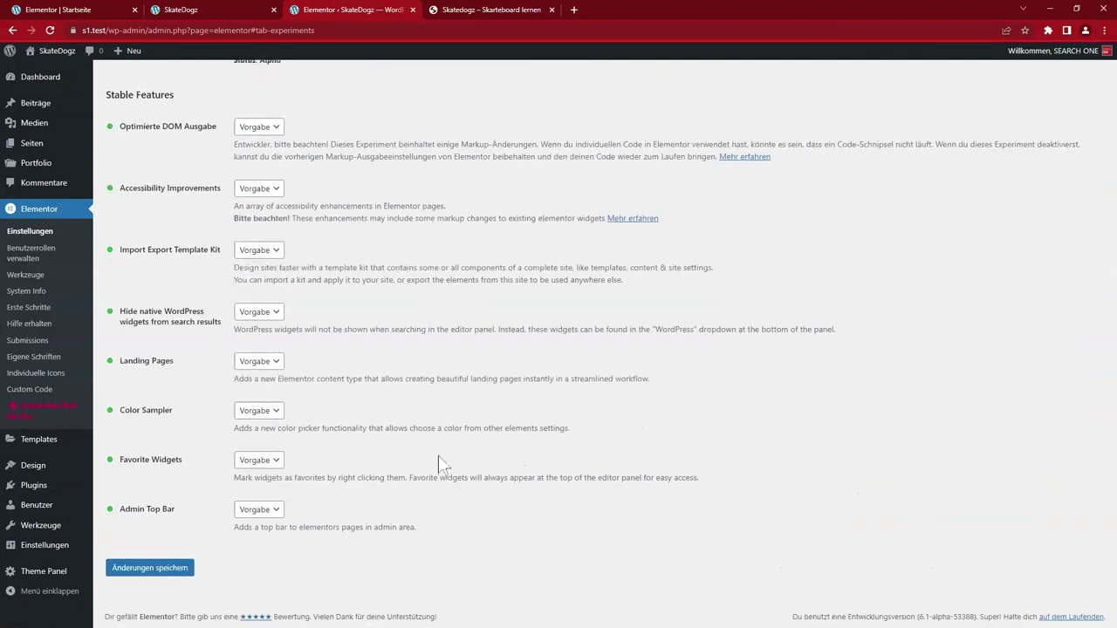
{"action": "left_click", "coordinate": [147, 572]}
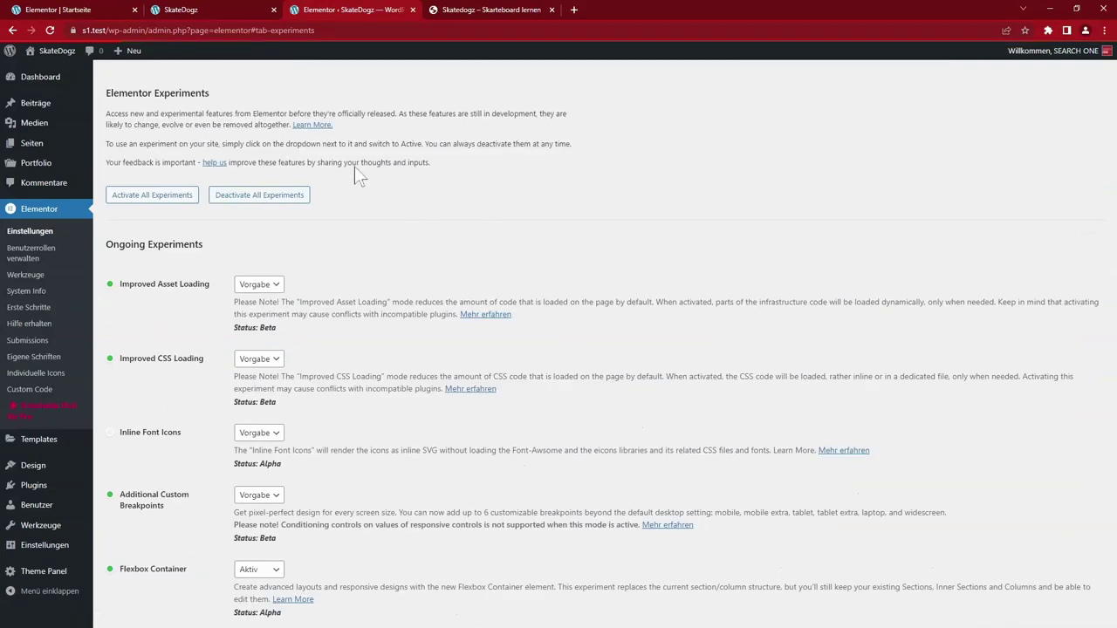
- Close the Elementor settings page and reload the Startseite in the Elementor editor
{"action": "left_click", "coordinate": [412, 10]}
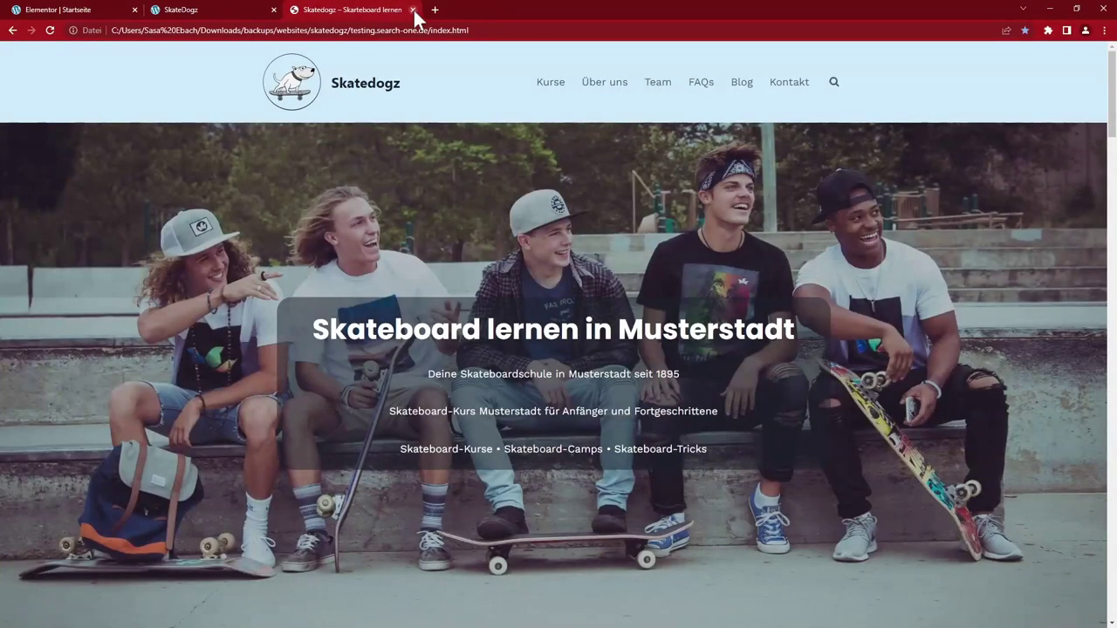
{"action": "left_click", "coordinate": [53, 10]}
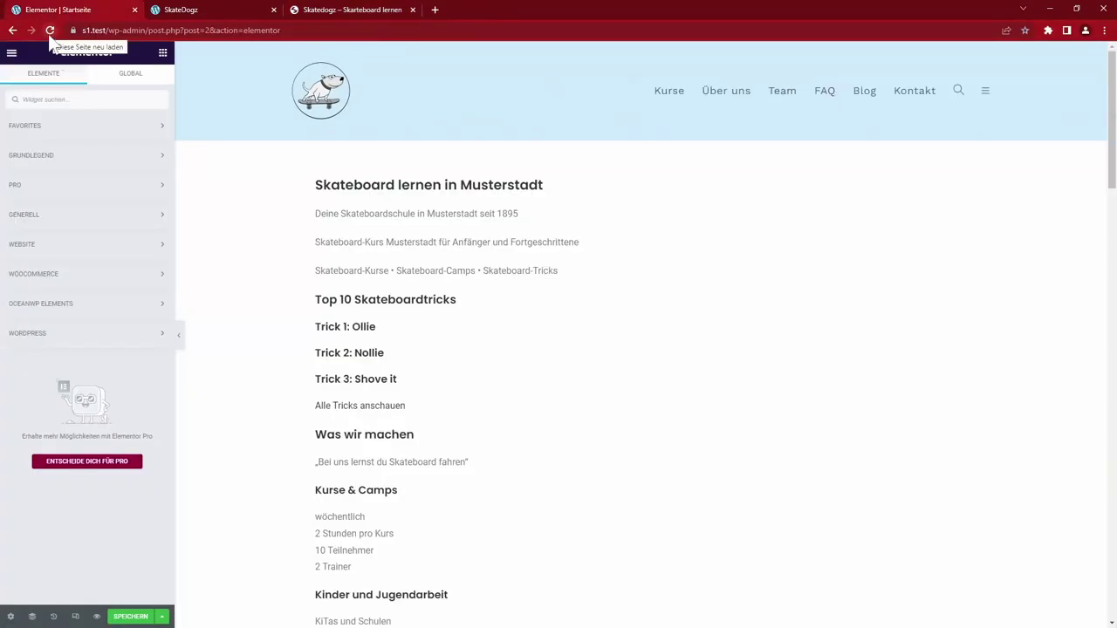
{"action": "left_click", "coordinate": [50, 31]}
{"action": "left_click", "coordinate": [596, 95]}
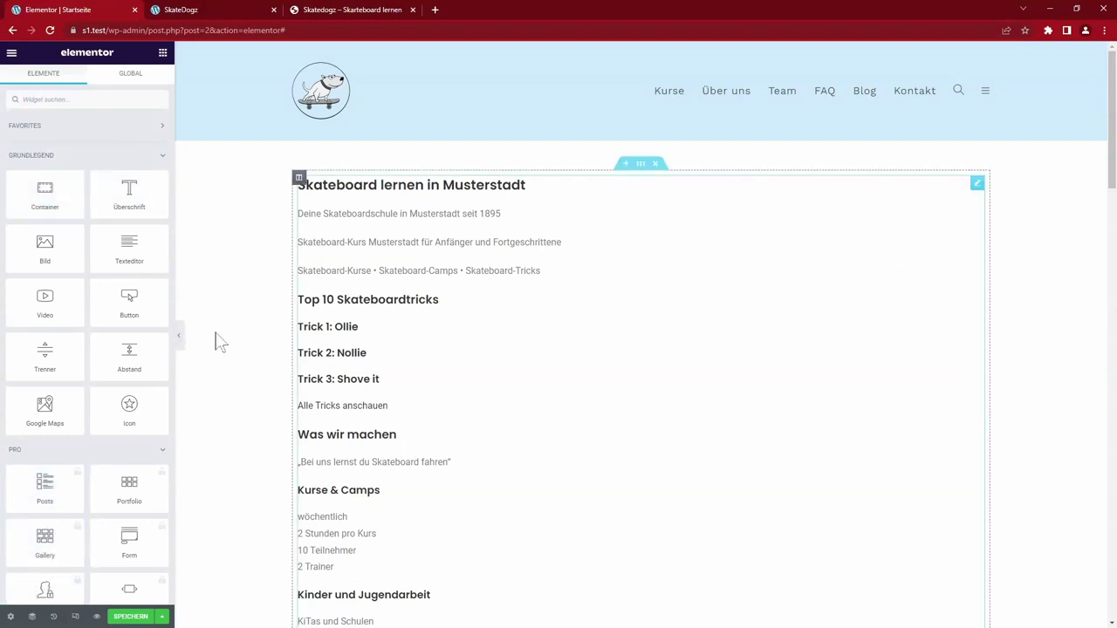
- Set the page layout of the Startseite to Elementor Volle Breite
{"action": "left_click", "coordinate": [12, 617]}
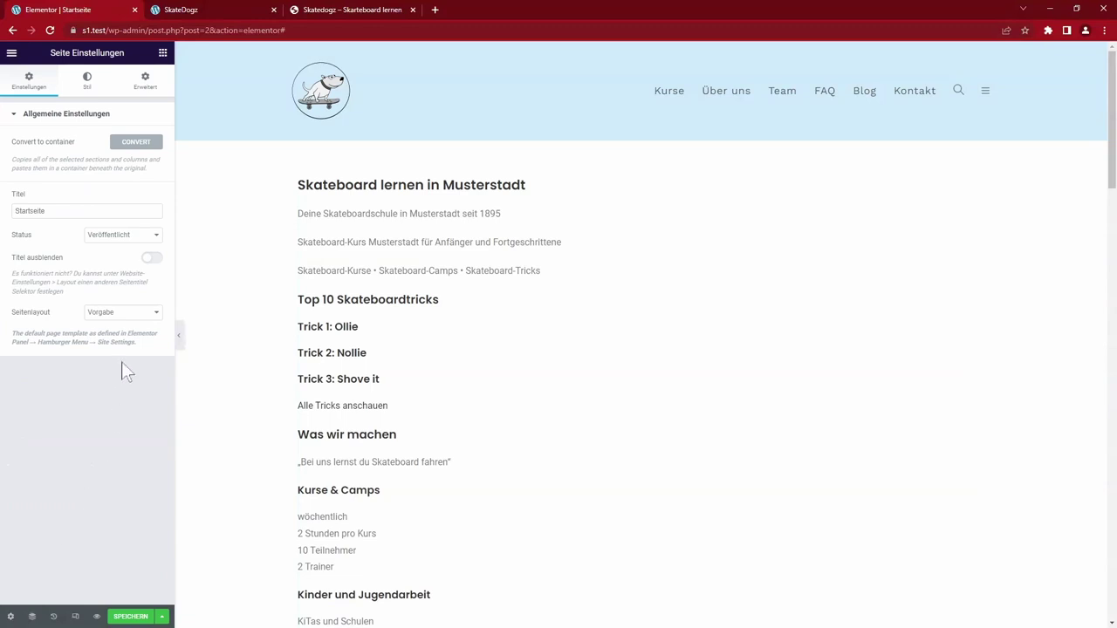
{"action": "left_click", "coordinate": [137, 313]}
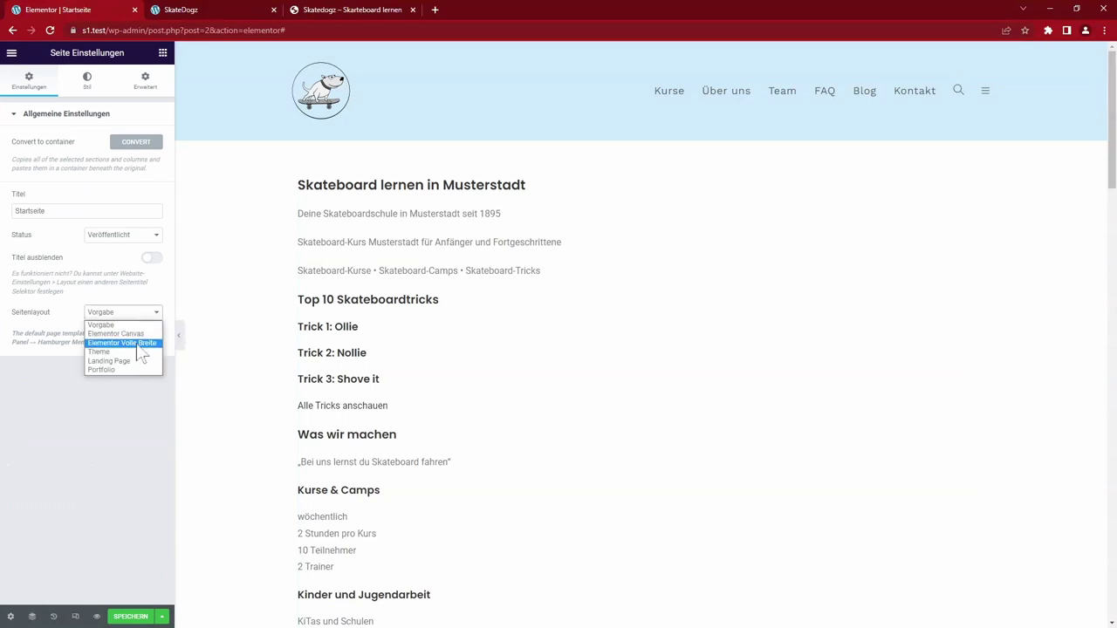
{"action": "left_click", "coordinate": [123, 343]}
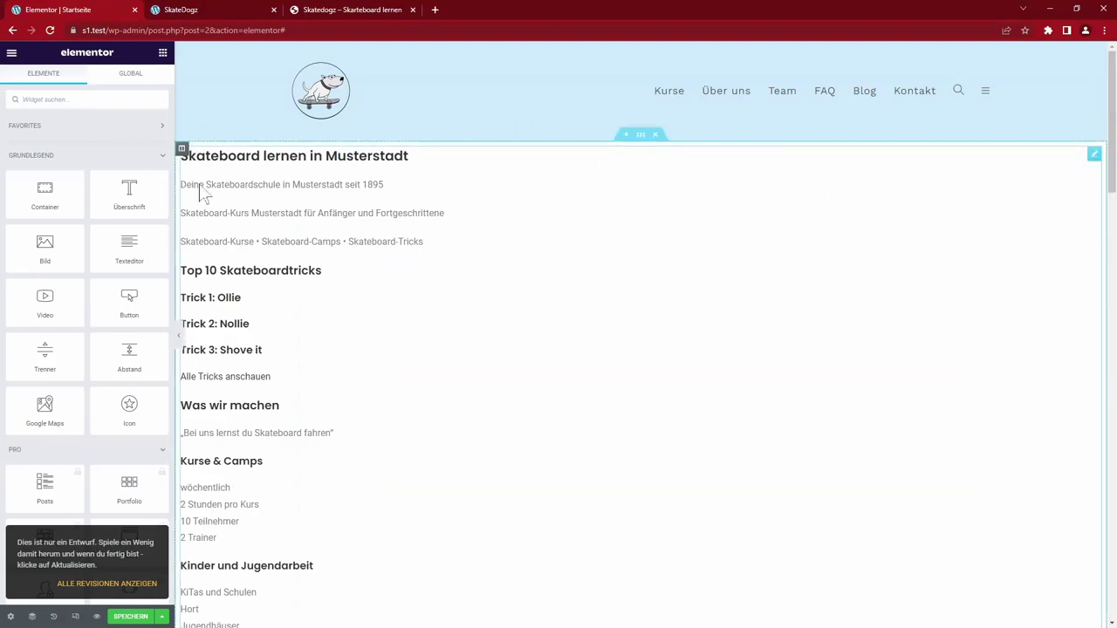
- Try the Boxed content width on the text section and switch it back to Volle Breite
{"action": "left_click", "coordinate": [641, 136]}
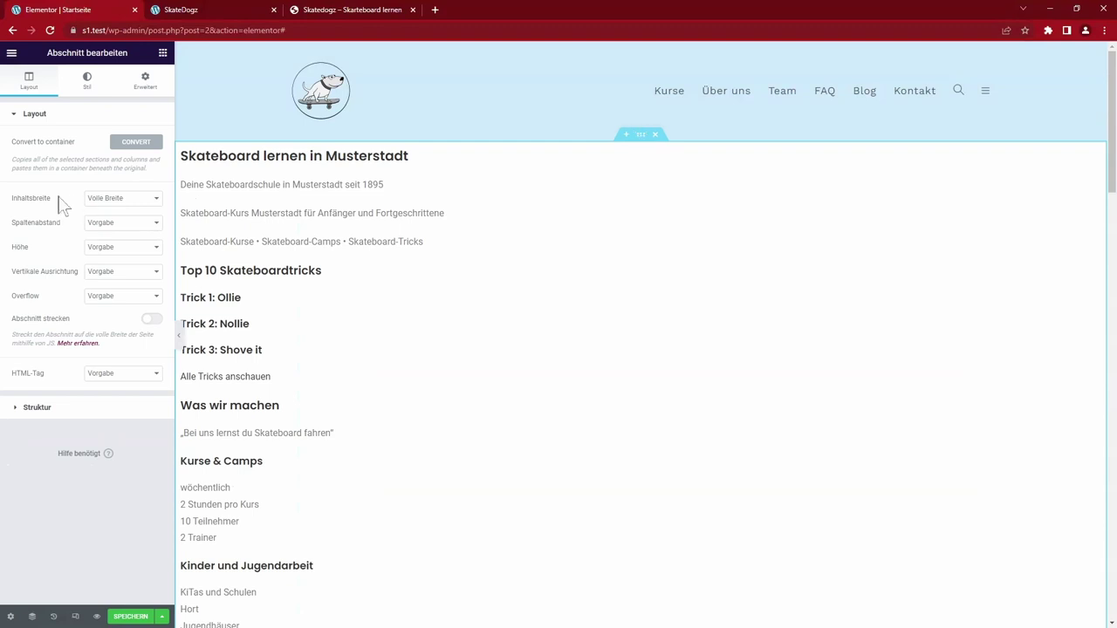
{"action": "left_click", "coordinate": [135, 200]}
{"action": "left_click", "coordinate": [141, 204]}
{"action": "left_click", "coordinate": [122, 199]}
{"action": "left_click", "coordinate": [98, 210]}
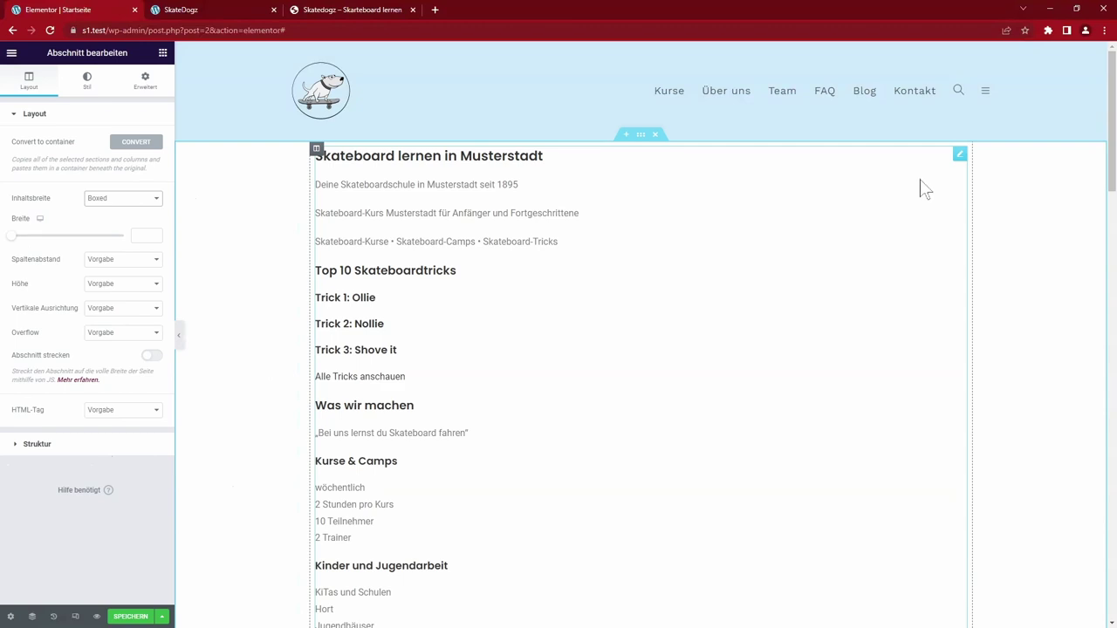
{"action": "left_click", "coordinate": [136, 199]}
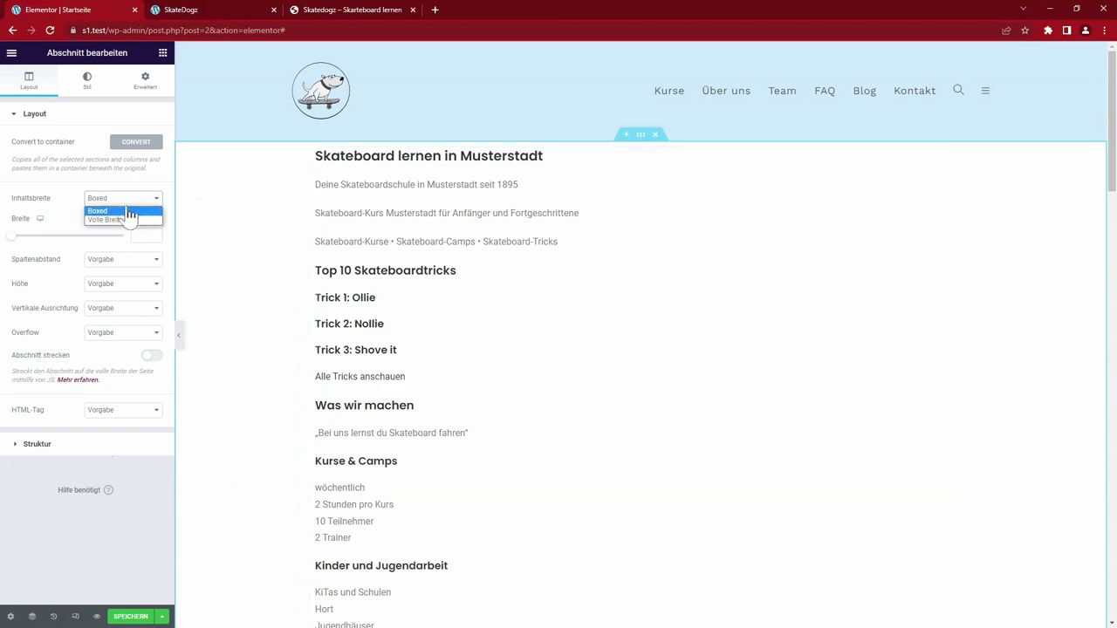
{"action": "left_click", "coordinate": [131, 222]}
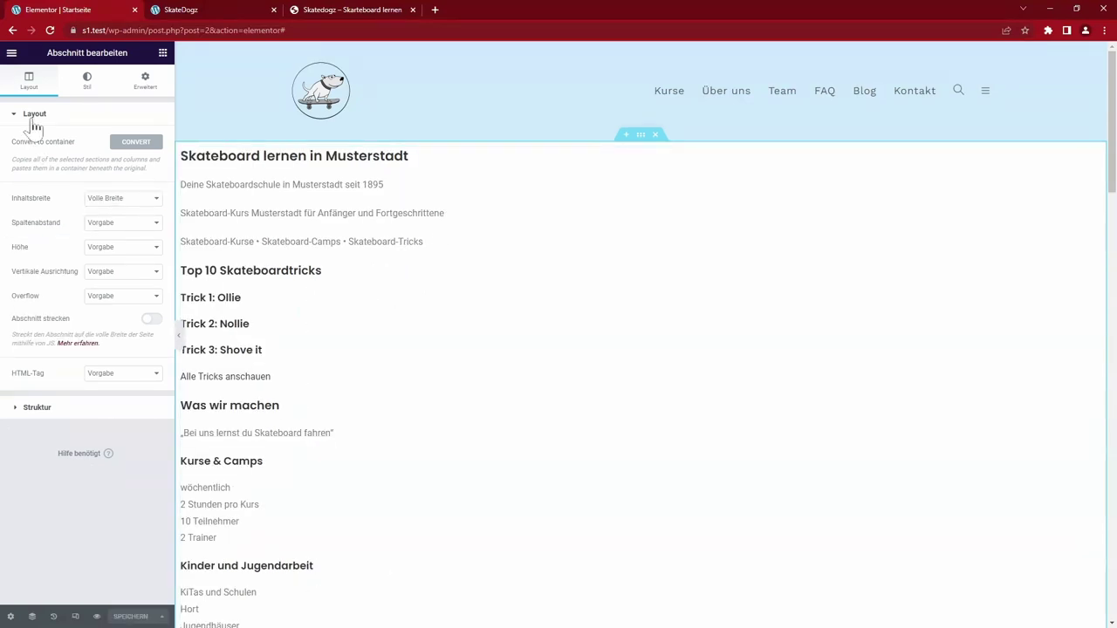
- Add a Container above the heading "Skateboard lernen in Musterstadt"
{"action": "left_click", "coordinate": [11, 54]}
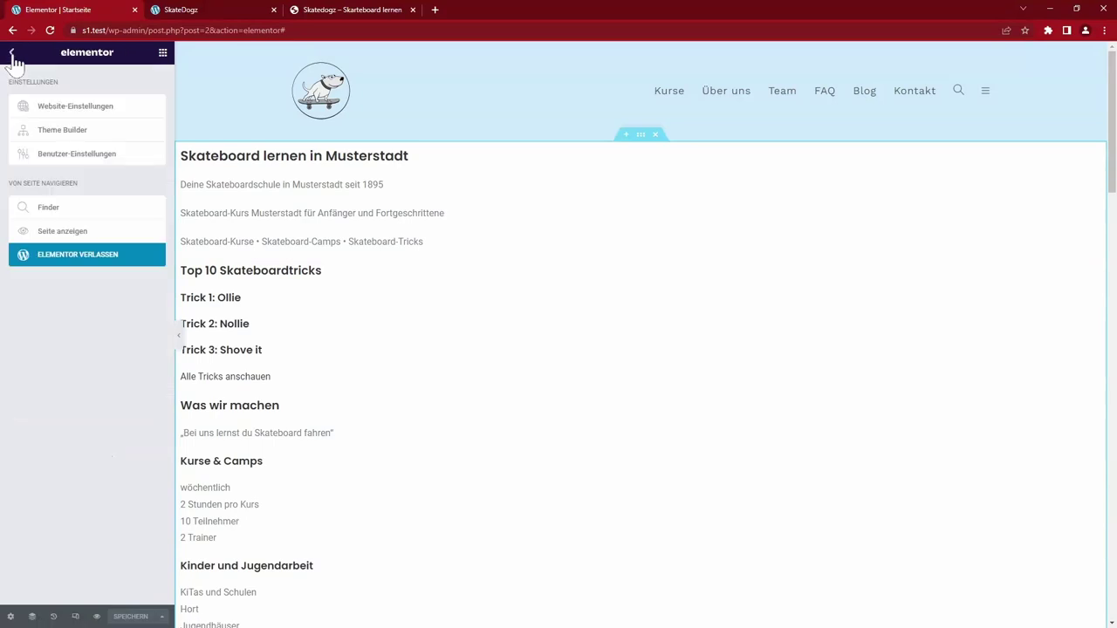
{"action": "left_click", "coordinate": [162, 52]}
{"action": "left_click_drag", "start_coordinate": [44, 194], "coordinate": [352, 163]}
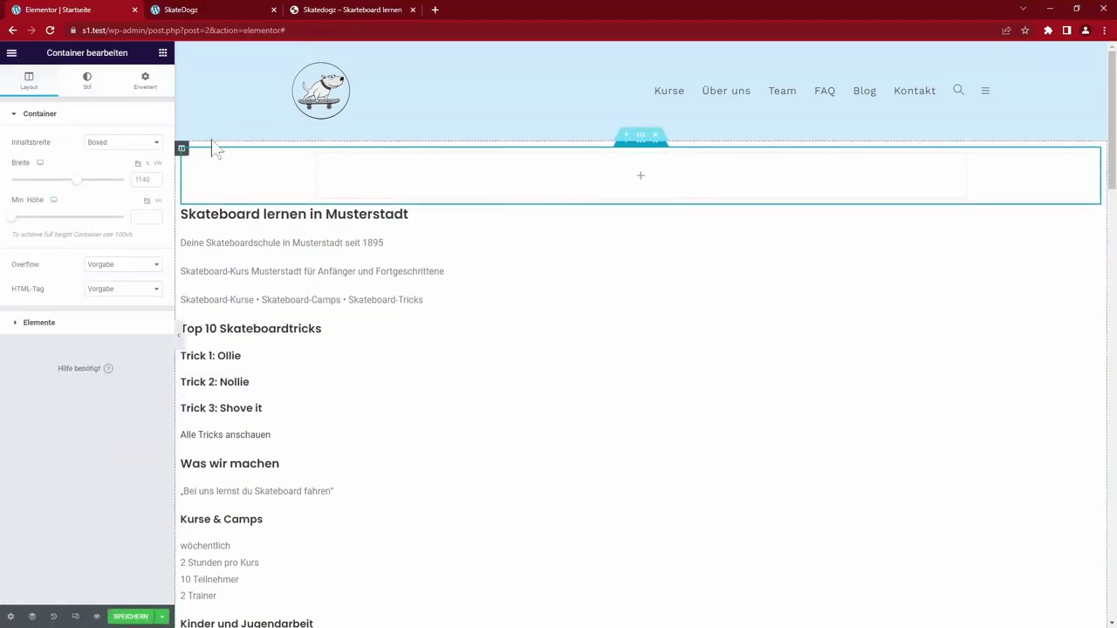
- Give the new container a classic background with the photo of the seated skater group from the Mediathek
{"action": "left_click", "coordinate": [88, 79]}
{"action": "left_click", "coordinate": [108, 167]}
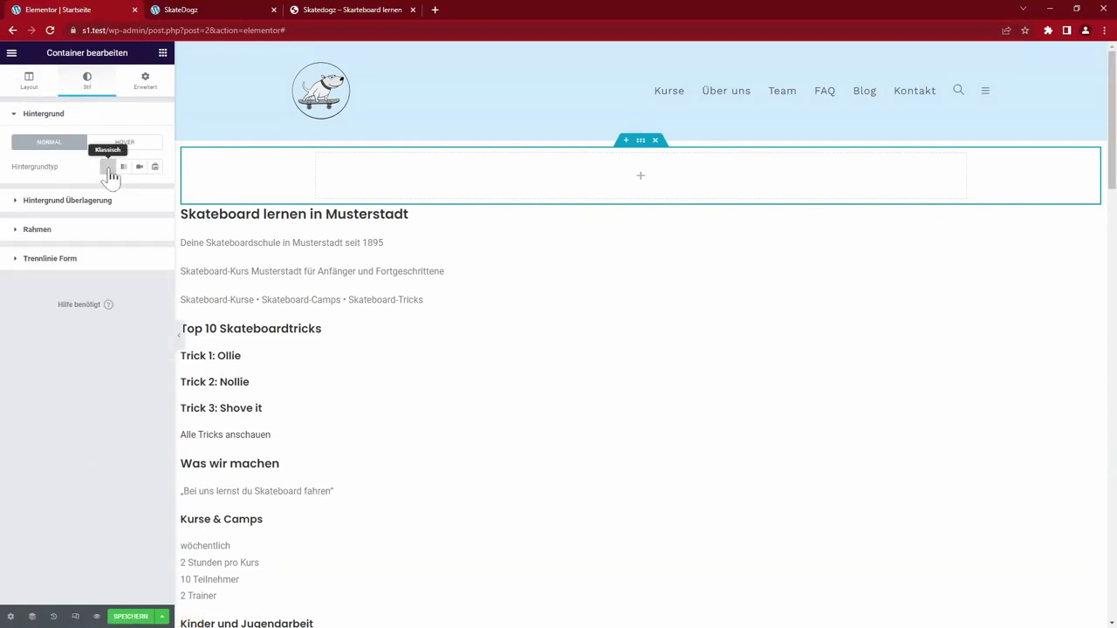
{"action": "left_click", "coordinate": [109, 169]}
{"action": "left_click", "coordinate": [87, 269]}
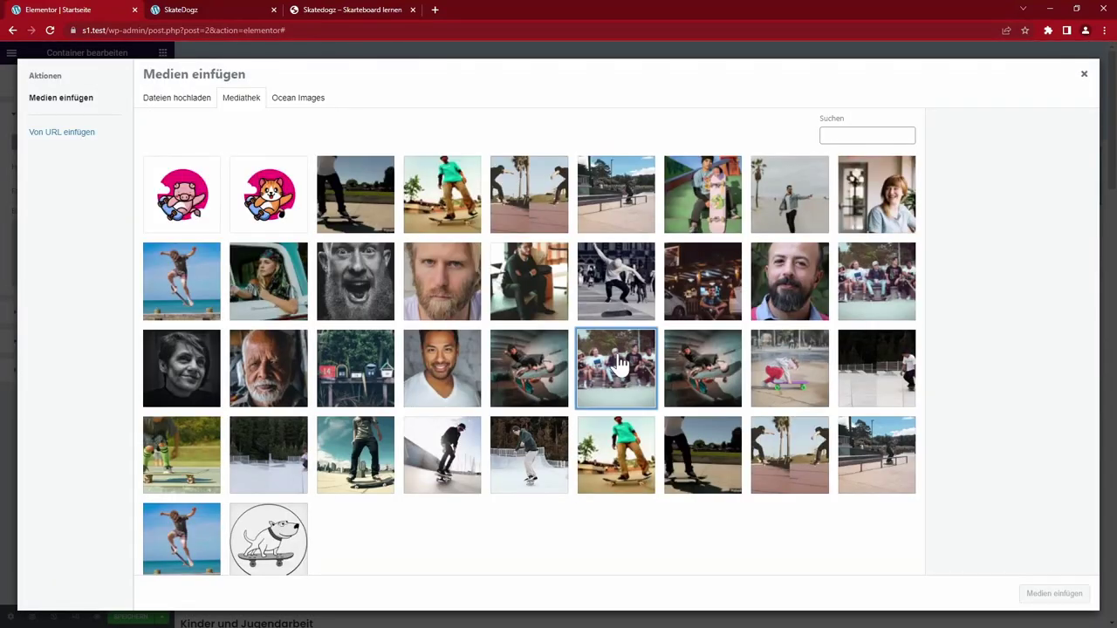
{"action": "left_click", "coordinate": [615, 366]}
{"action": "left_click", "coordinate": [1054, 594]}
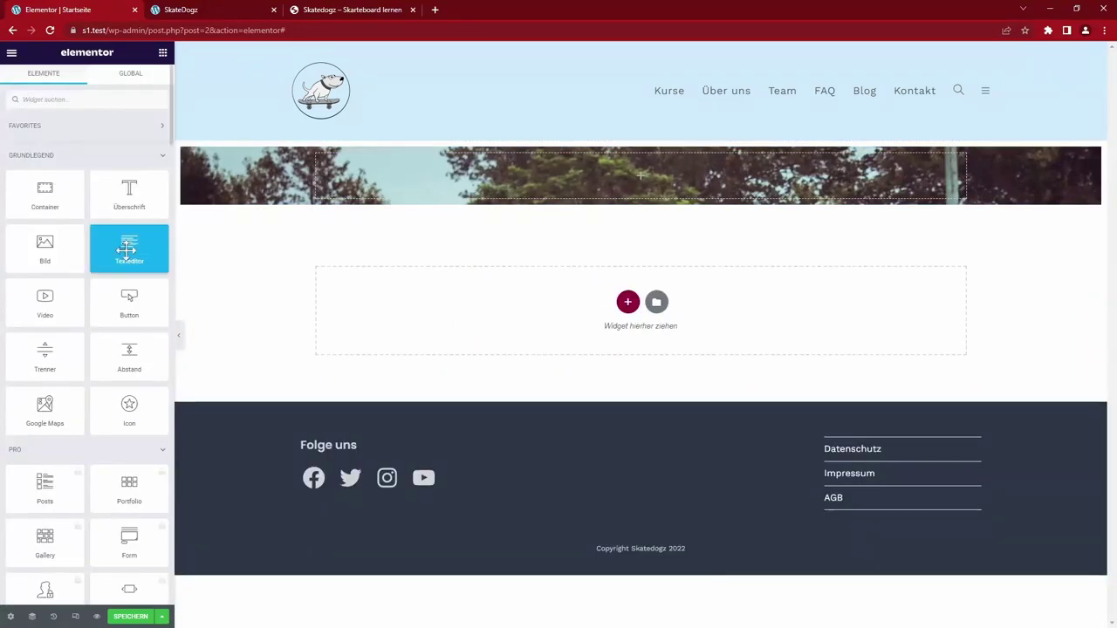
- Add a Texteditor widget to the container with the hero text from "Skateboard lernen in Musterstadt" through "Skateboard-Kurse • Skateboard-Camps • Skateboard-Tricks"
{"action": "left_click_drag", "start_coordinate": [127, 251], "coordinate": [638, 179]}
{"action": "left_click_drag", "start_coordinate": [137, 250], "coordinate": [17, 207]}
{"action": "type", "text": "Skateboard lernen in Musterstadt Deine Skateboardschule in Musterstadt seit 1895 Skateboard-Kurs Musterstadt für Anfänger und Fortgeschrittene Skateboard-Kurse • Skateboard-Camps • Skateboard-Tricks"}
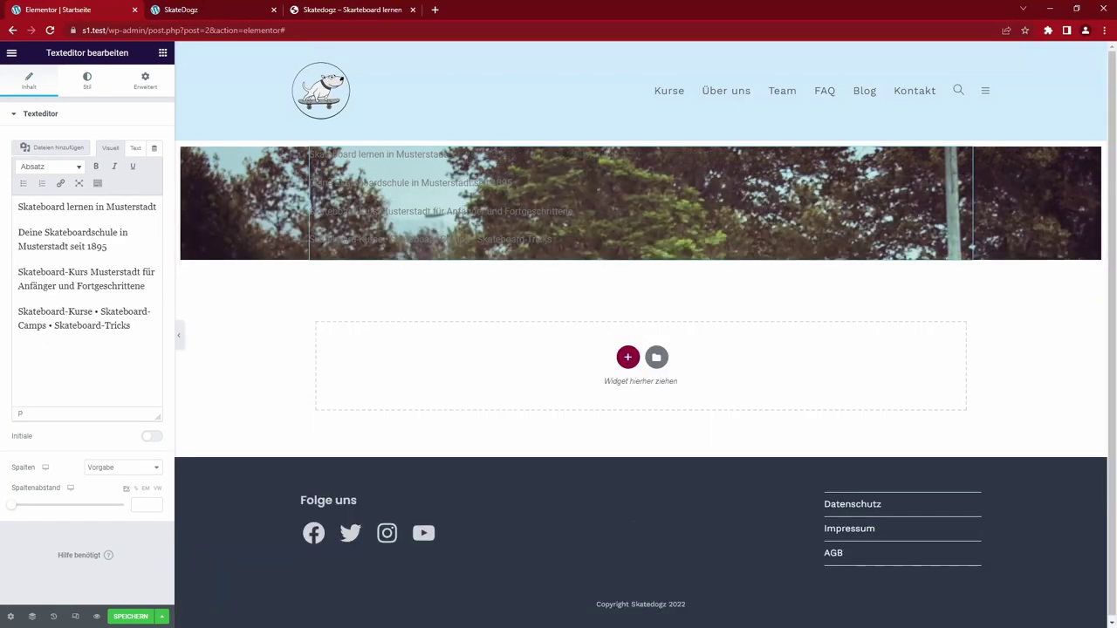
- Format the line "Skateboard lernen in Musterstadt" in the text widget as Überschrift 1
{"action": "triple_click", "coordinate": [87, 207]}
{"action": "left_click", "coordinate": [79, 167]}
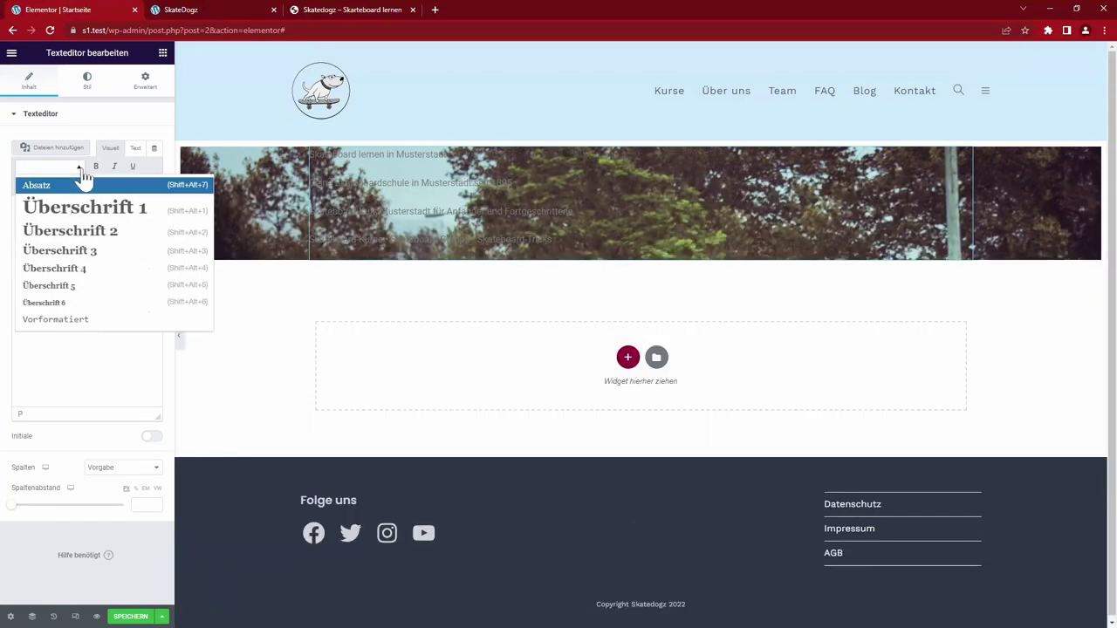
{"action": "left_click", "coordinate": [85, 207]}
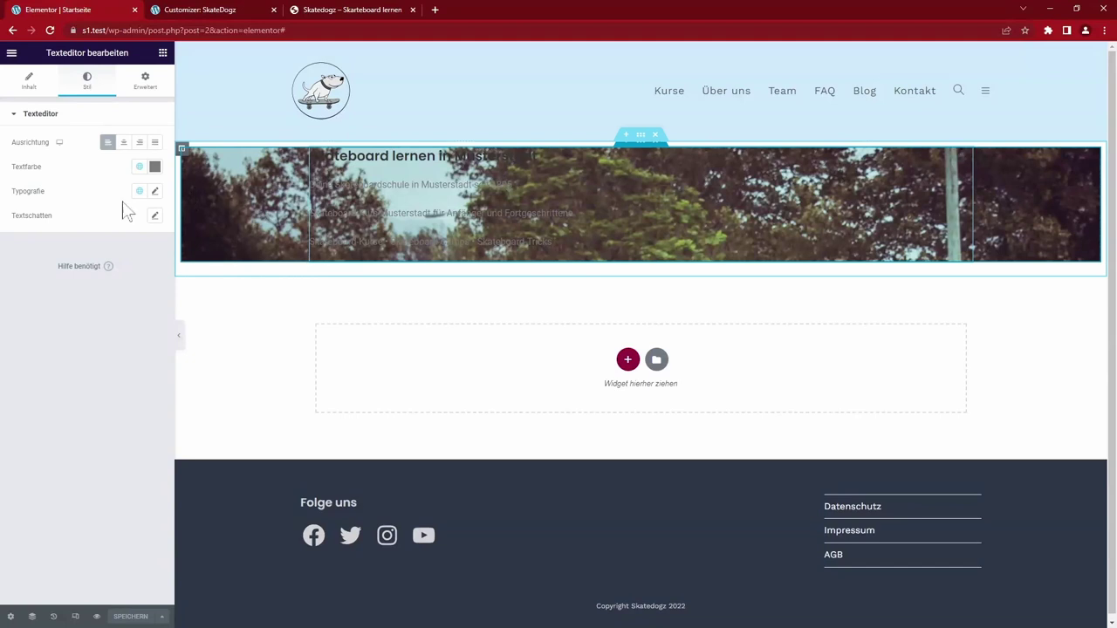
- Try white (#FFFFFF) as the text colour of the hero text widget and reset it to the default colour
{"action": "left_click", "coordinate": [153, 166]}
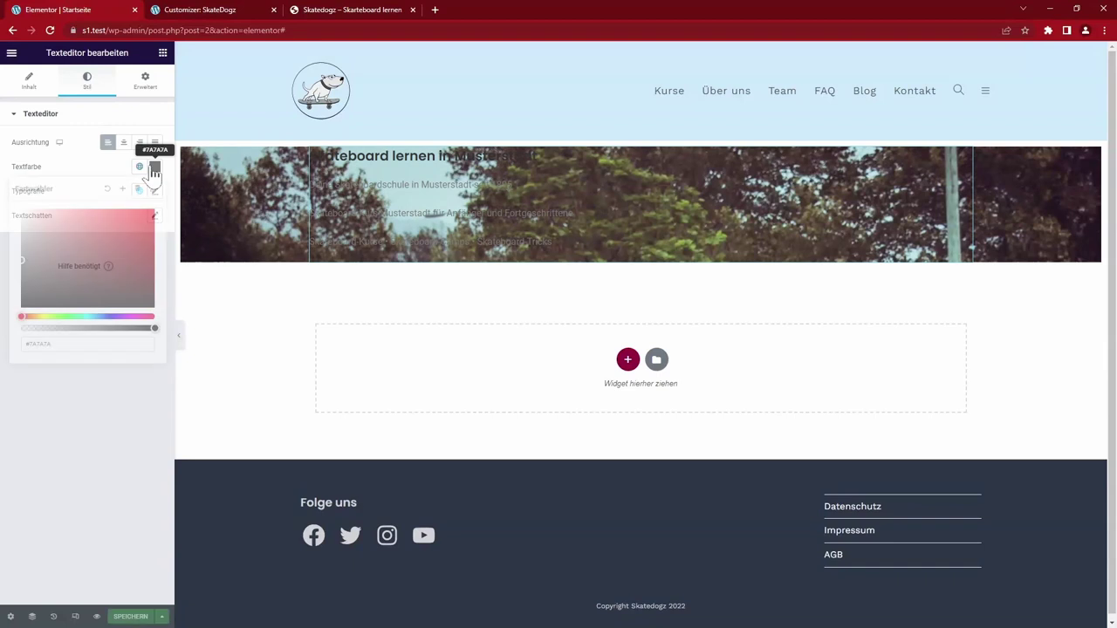
{"action": "left_click_drag", "start_coordinate": [86, 266], "coordinate": [8, 205]}
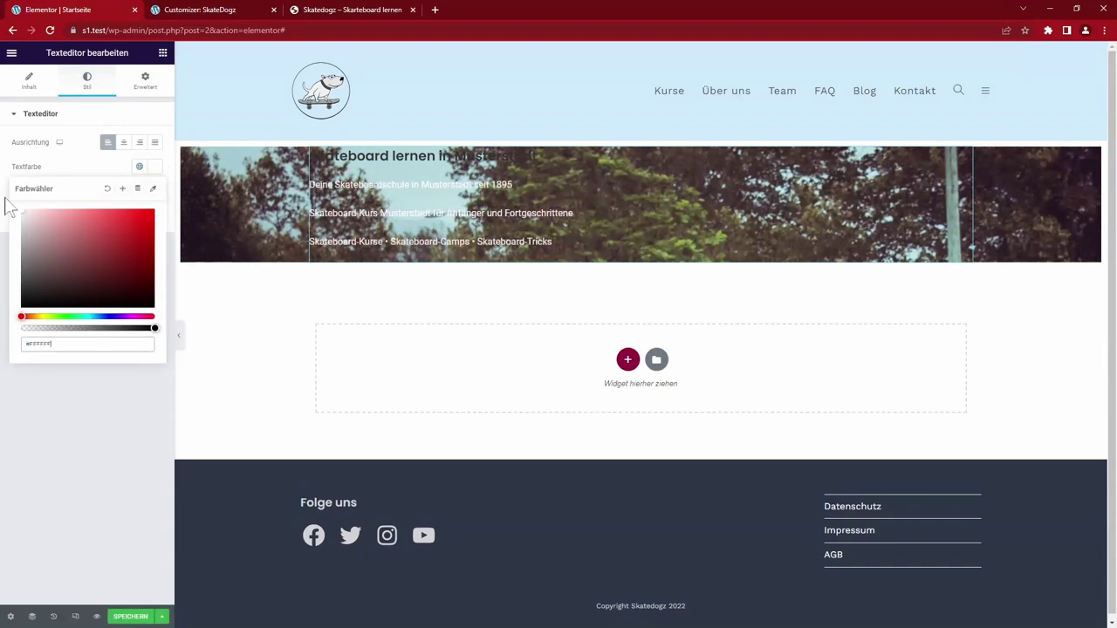
{"action": "left_click", "coordinate": [112, 385]}
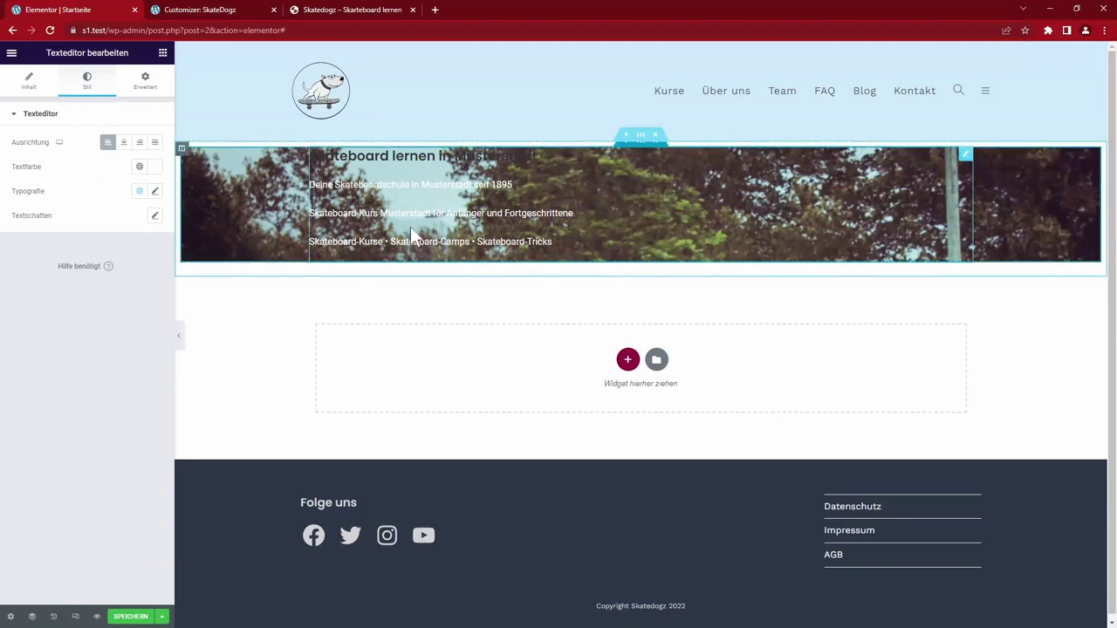
{"action": "left_click", "coordinate": [155, 166]}
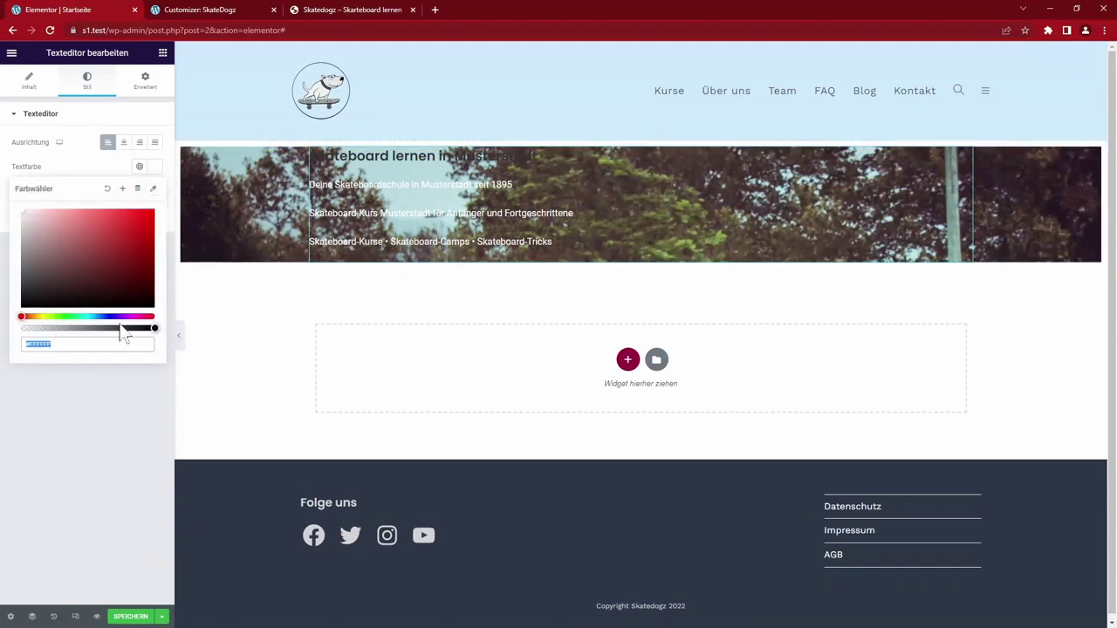
{"action": "left_click", "coordinate": [108, 188]}
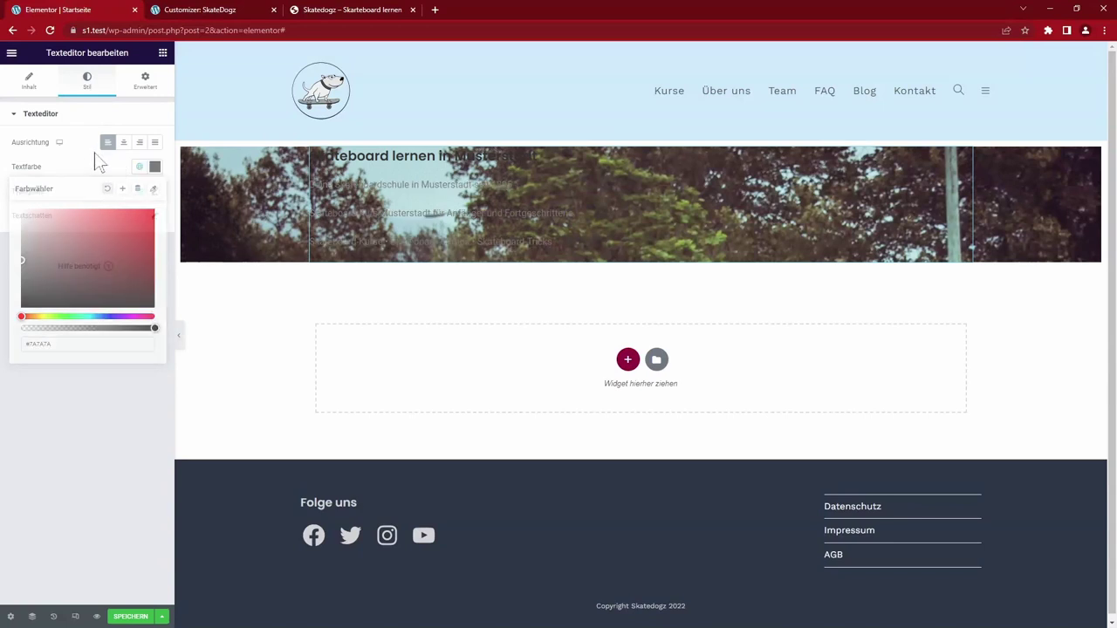
- In the website's global colours, set the Text colour to white (#FFFFFF) and the Primary colour to #CEEAFA
{"action": "left_click", "coordinate": [12, 53]}
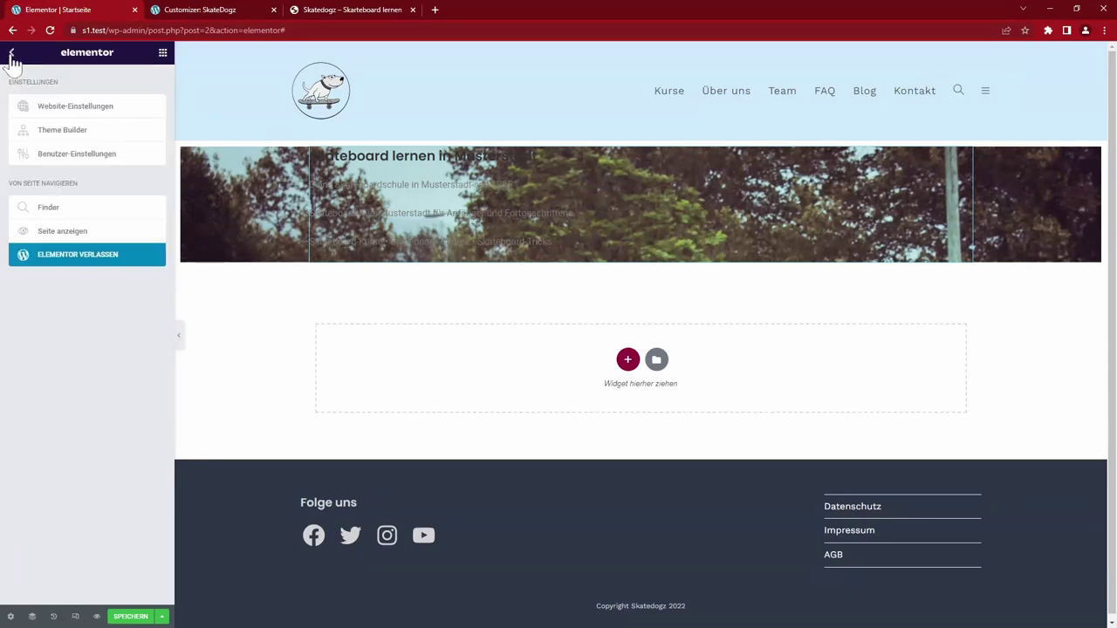
{"action": "left_click", "coordinate": [91, 108]}
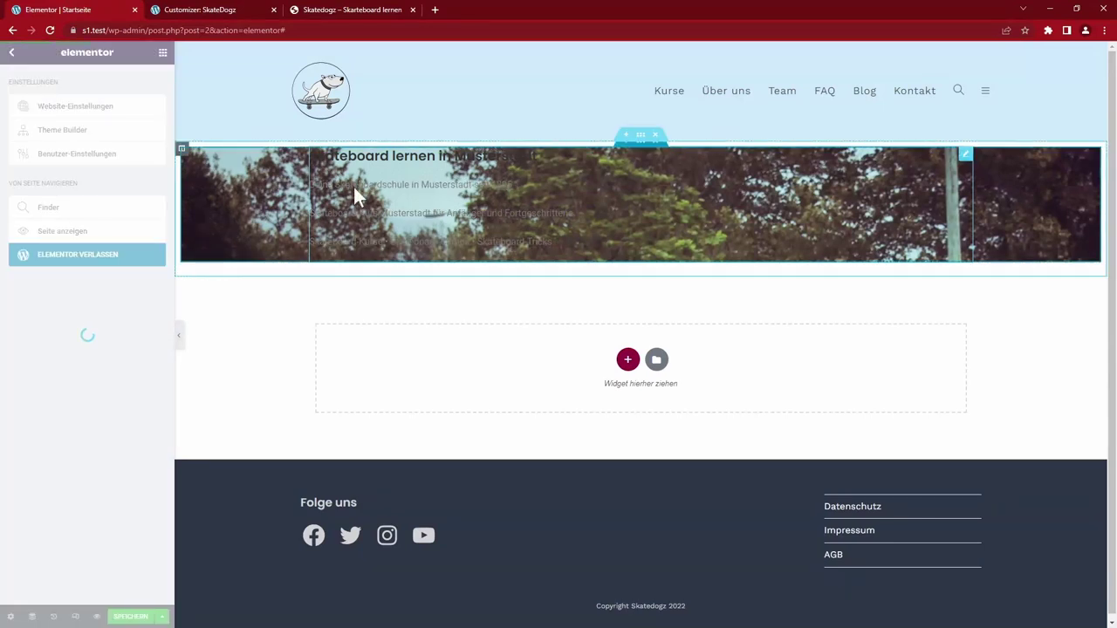
{"action": "left_click", "coordinate": [65, 110]}
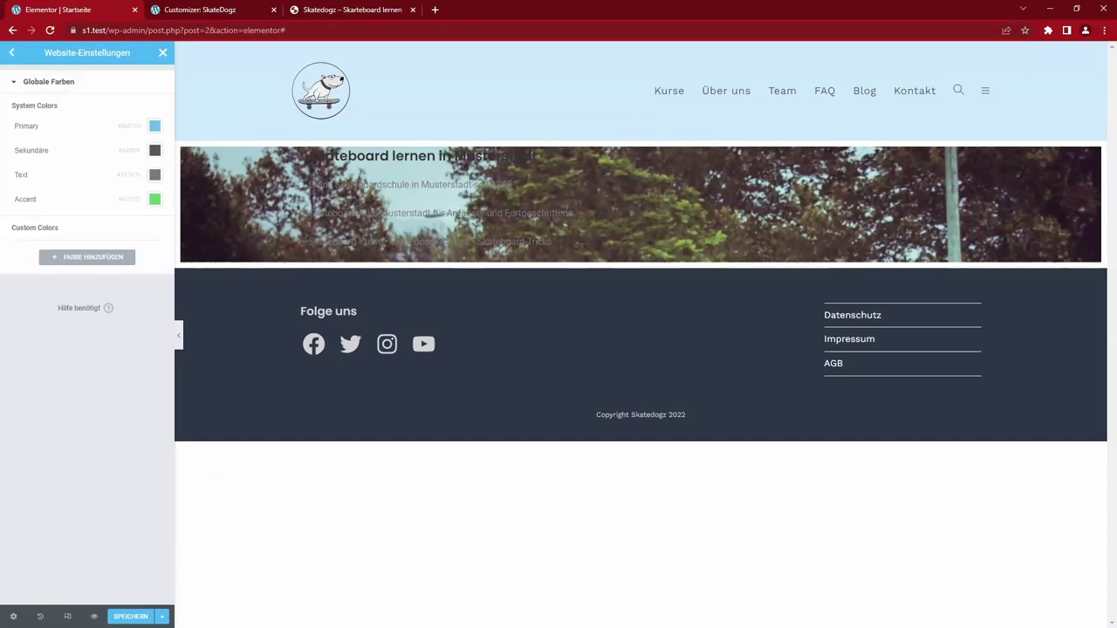
{"action": "left_click", "coordinate": [154, 175]}
{"action": "left_click_drag", "start_coordinate": [124, 257], "coordinate": [4, 181]}
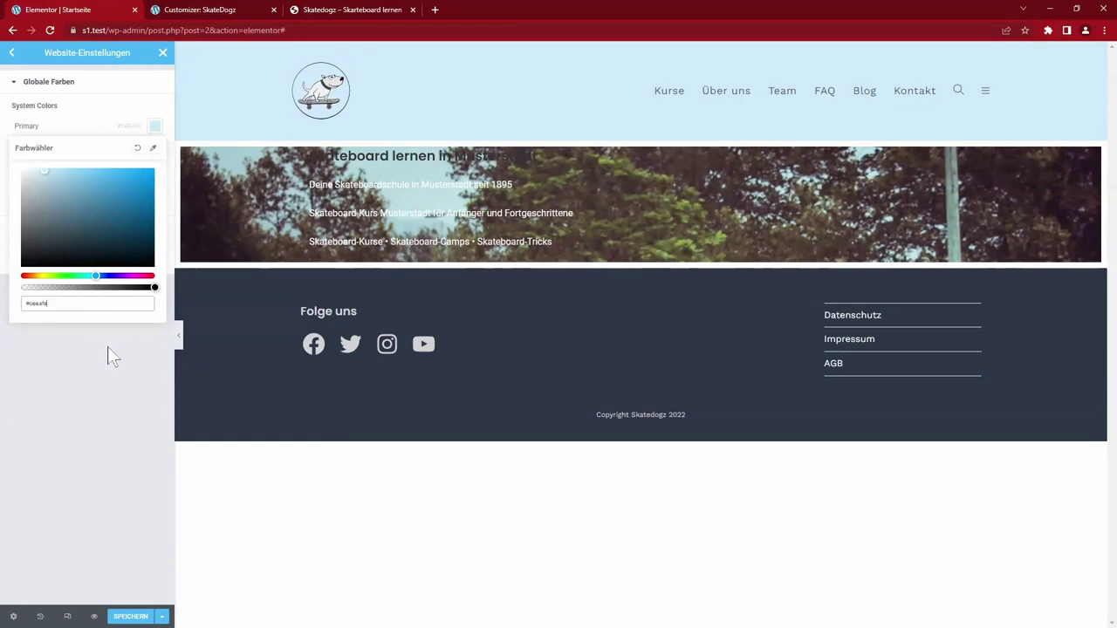
{"action": "left_click", "coordinate": [112, 356]}
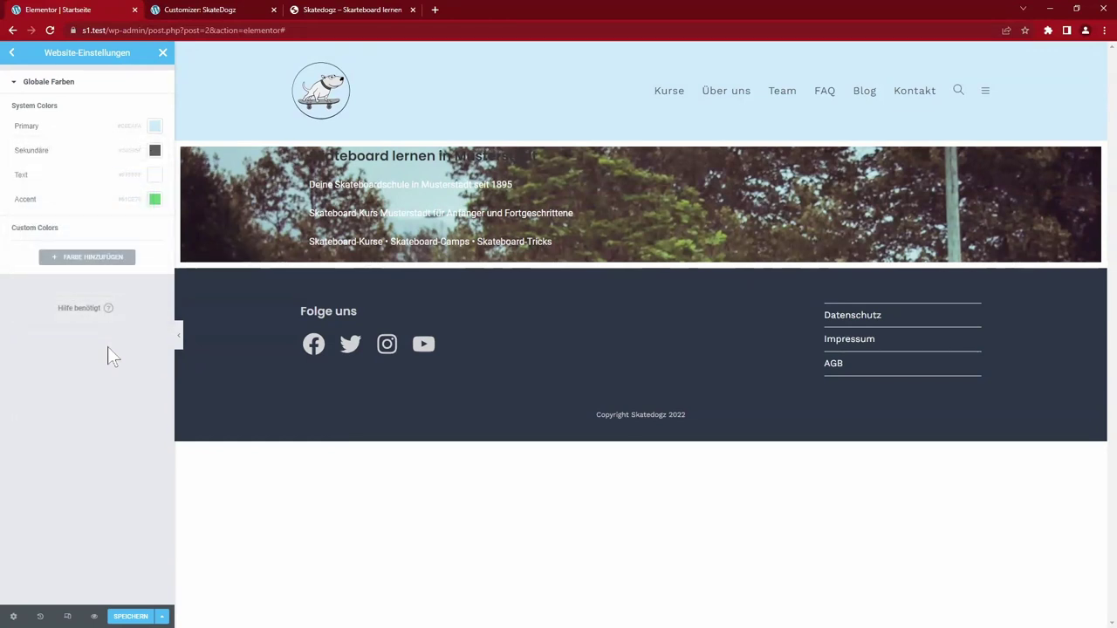
- Set the global Sekundäre colour to #2D3748
{"action": "left_click", "coordinate": [154, 150]}
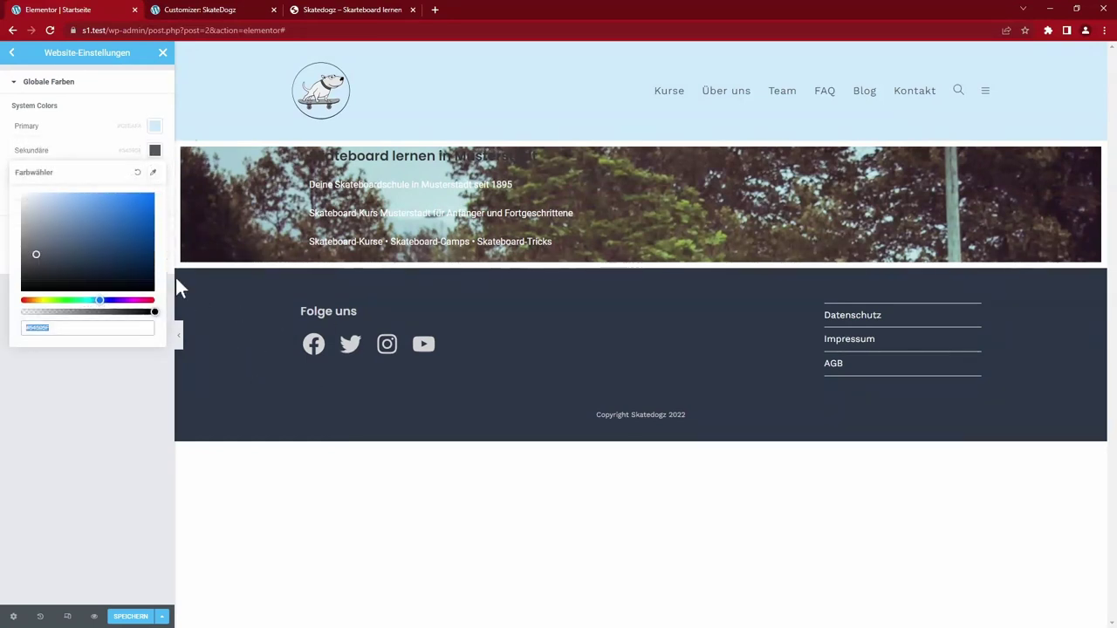
{"action": "type", "text": "#2D3748"}
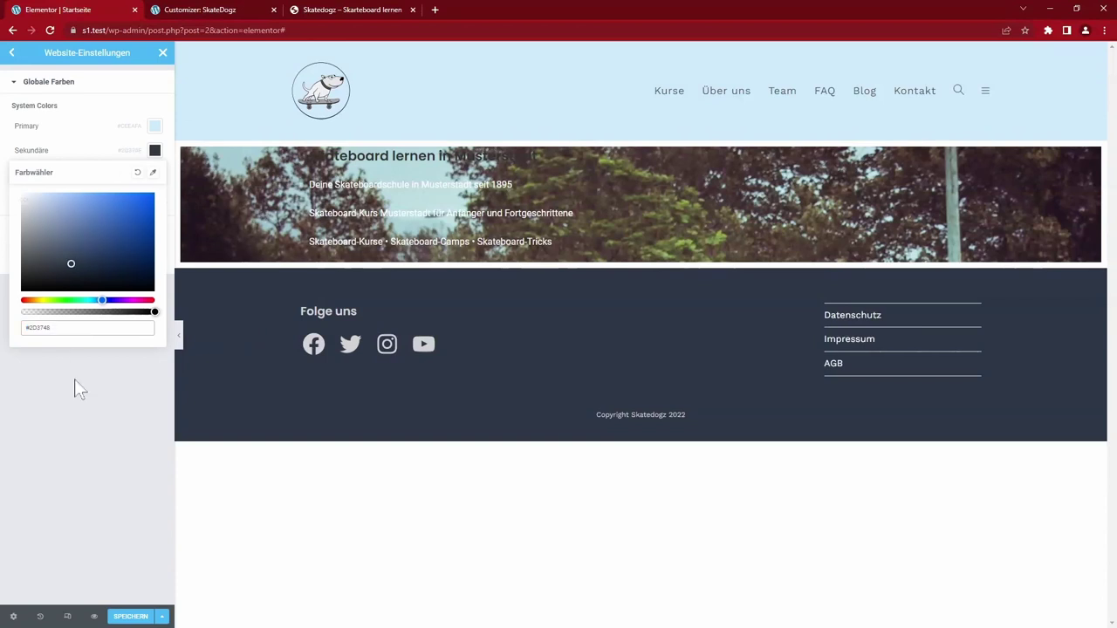
{"action": "left_click", "coordinate": [75, 381]}
- Add seven custom global colours, starting with #3182CE and #2B6CB0, and save the website settings
{"action": "left_click", "coordinate": [90, 260]}
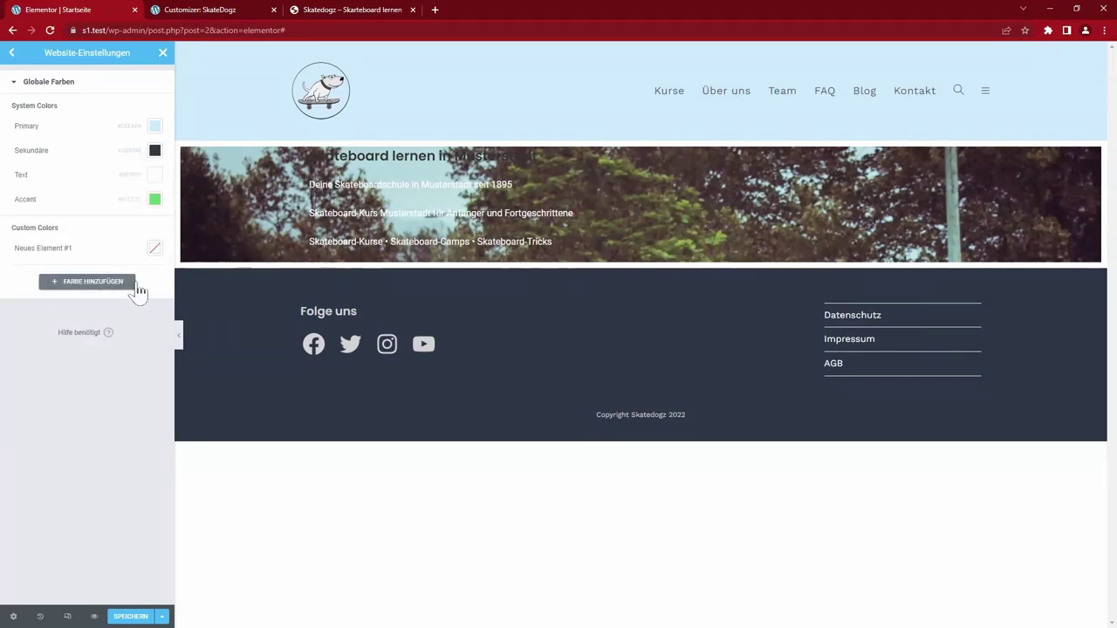
{"action": "left_click", "coordinate": [155, 249]}
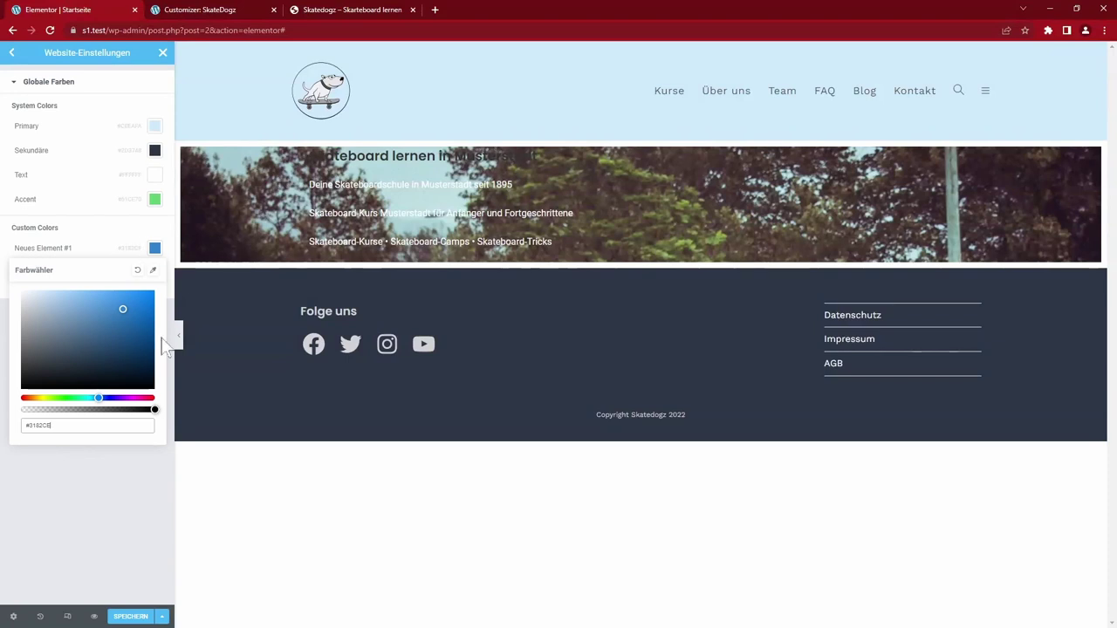
{"action": "left_click", "coordinate": [76, 468]}
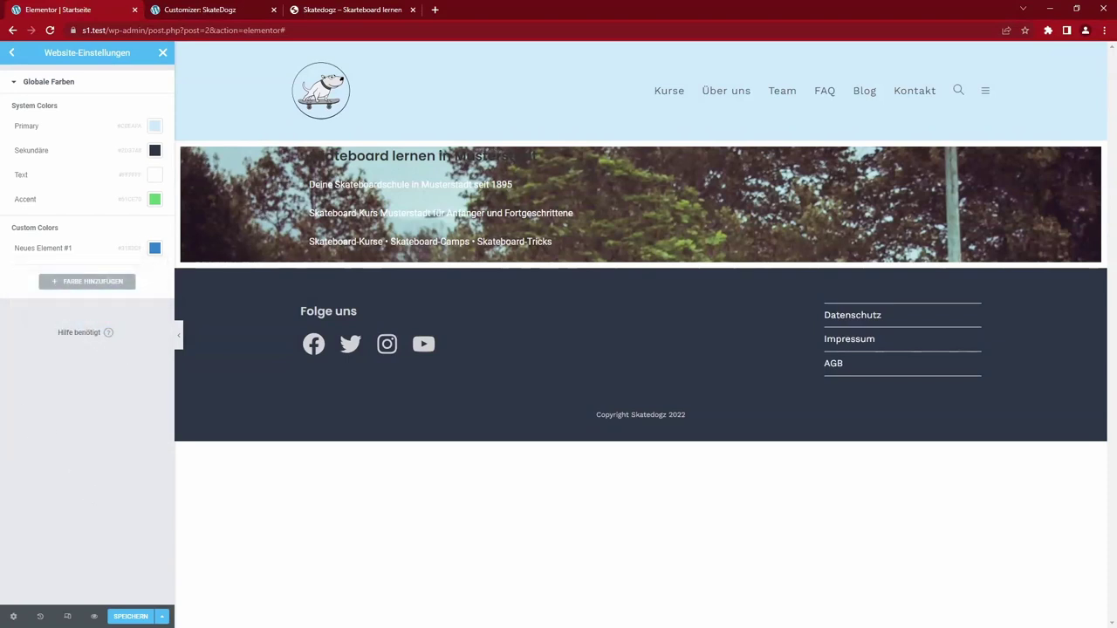
{"action": "left_click", "coordinate": [86, 281]}
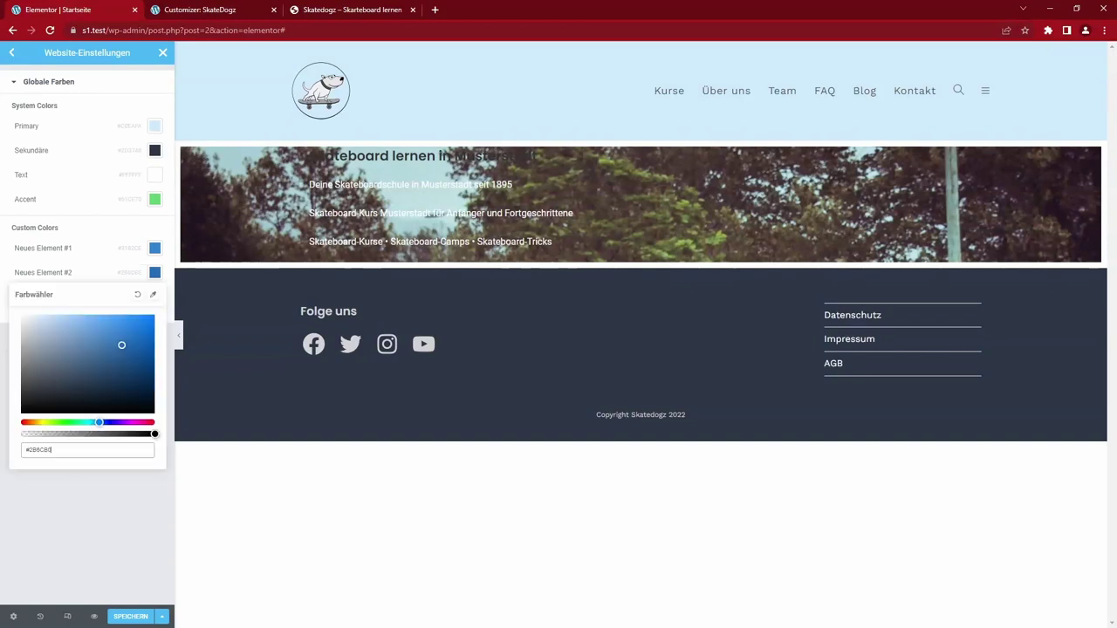
{"action": "left_click", "coordinate": [75, 490]}
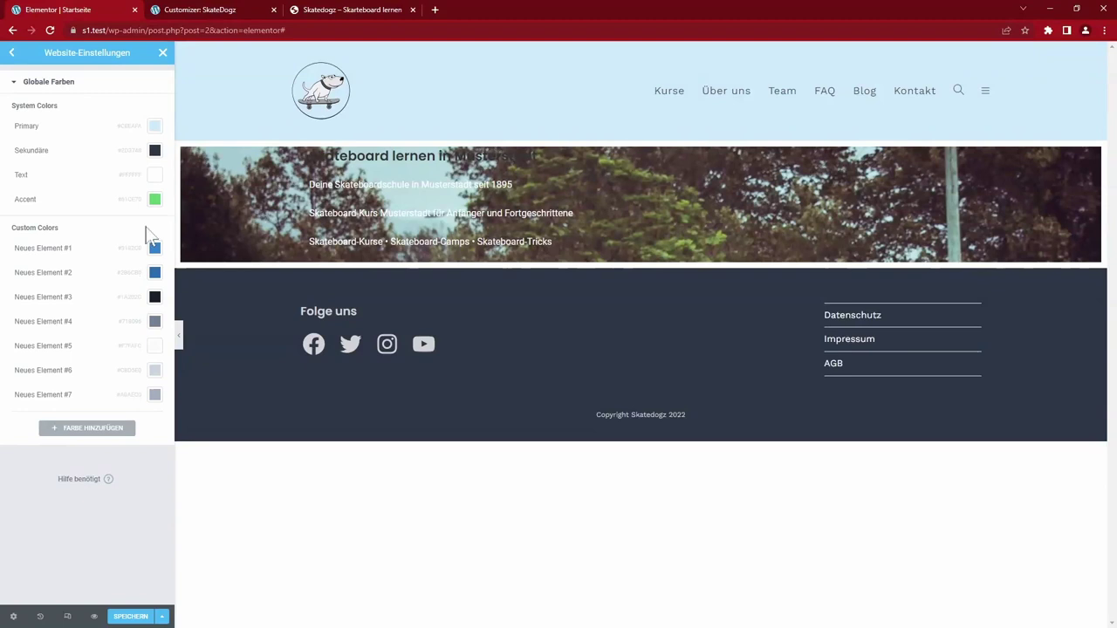
{"action": "left_click", "coordinate": [132, 615]}
- In the website's global fonts, set the font family of the Primary and Text styles to Work Sans
{"action": "left_click", "coordinate": [11, 52]}
{"action": "left_click", "coordinate": [70, 131]}
{"action": "left_click", "coordinate": [154, 128]}
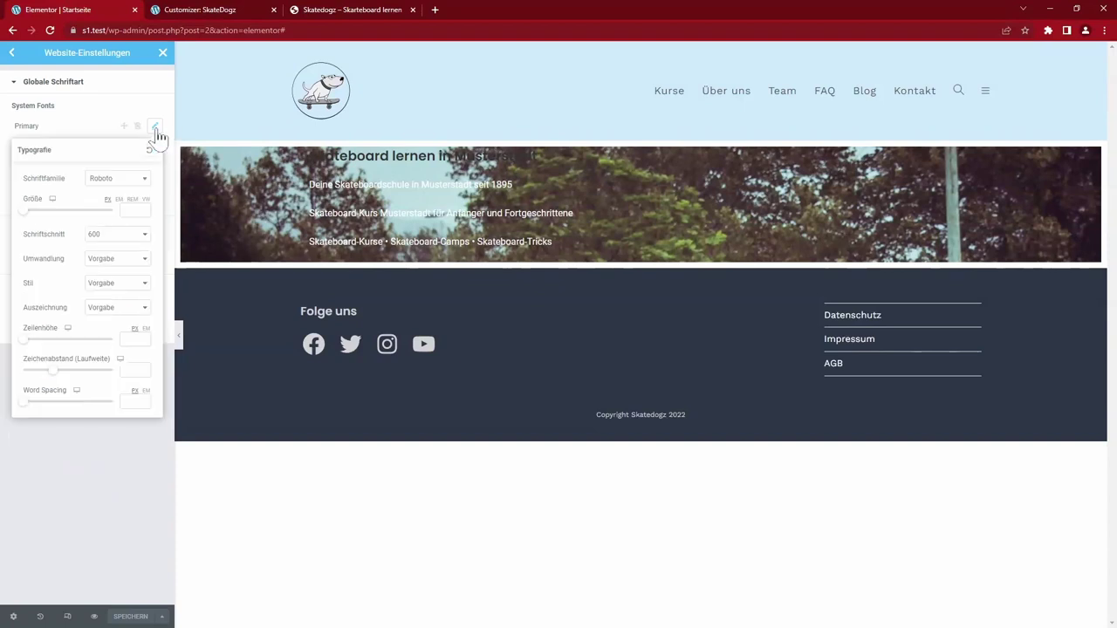
{"action": "left_click", "coordinate": [118, 178]}
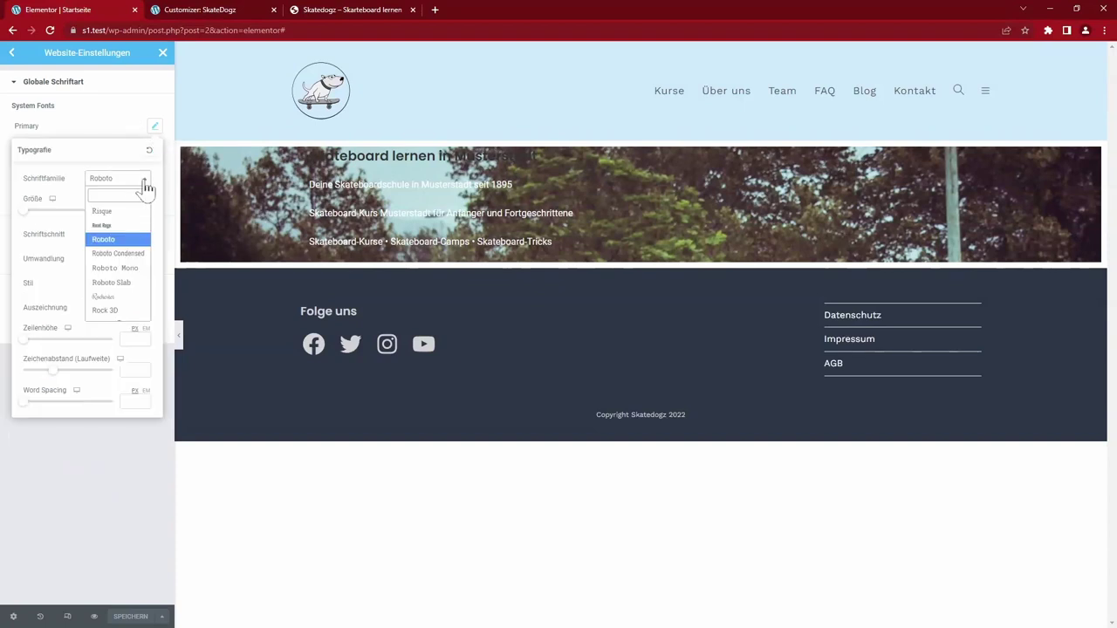
{"action": "type", "text": "Work"}
{"action": "left_click", "coordinate": [117, 225]}
{"action": "left_click", "coordinate": [154, 174]}
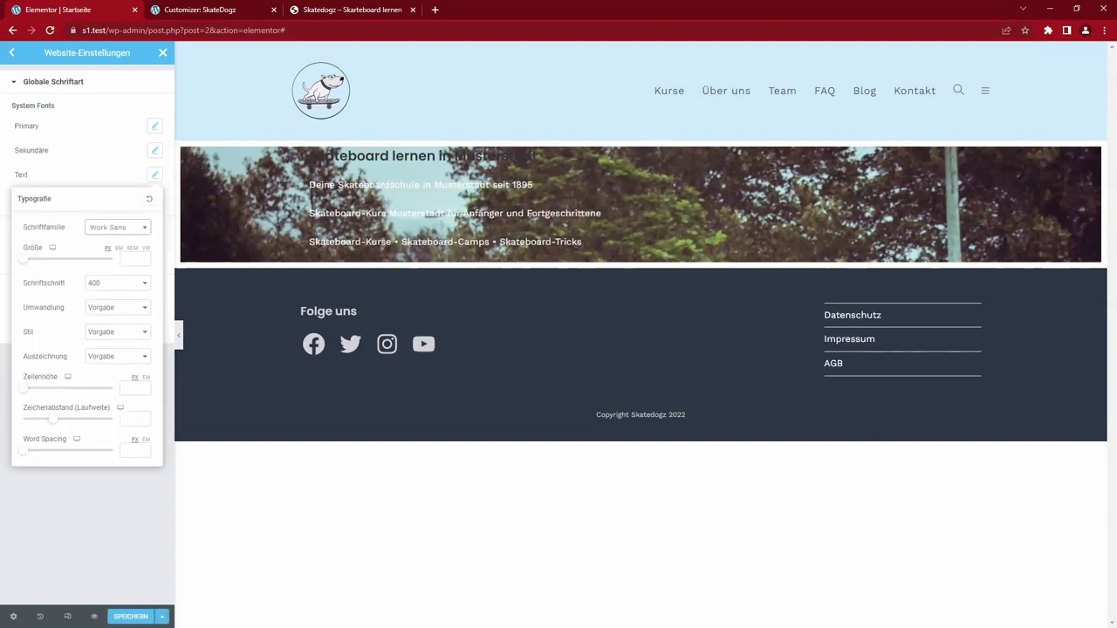
{"action": "left_click", "coordinate": [113, 491]}
- Set the font family of the global Primary font to Poppins
{"action": "left_click", "coordinate": [155, 128]}
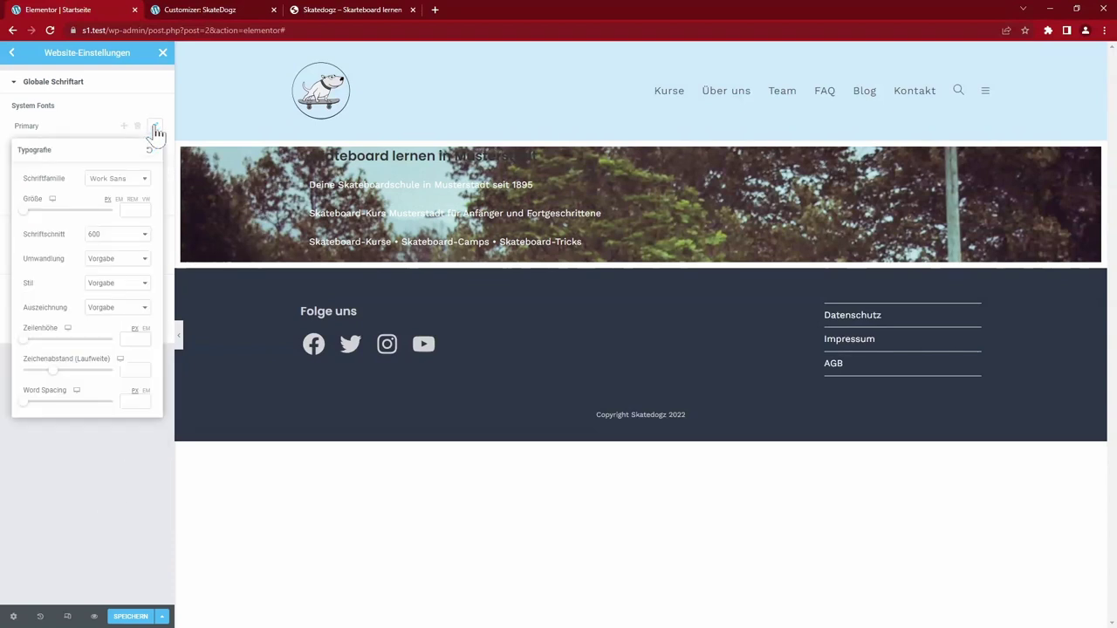
{"action": "left_click", "coordinate": [117, 179]}
{"action": "type", "text": "poppi"}
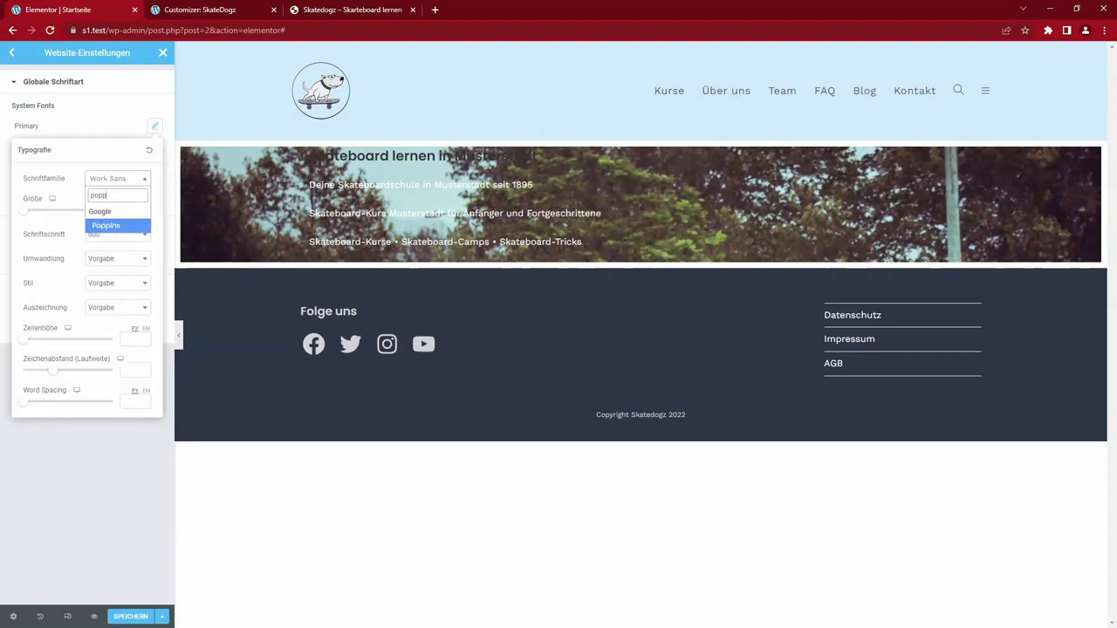
{"action": "left_click", "coordinate": [107, 226]}
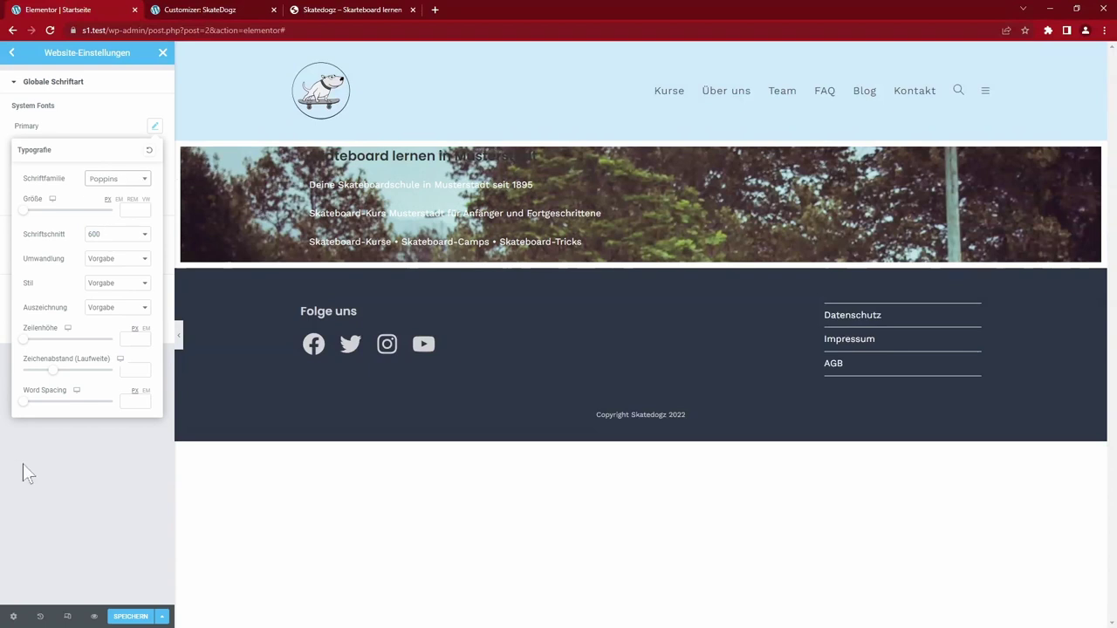
{"action": "left_click", "coordinate": [83, 480]}
- Set the H1 heading colour in the theme style typography to white (#FFFFFF)
{"action": "left_click", "coordinate": [12, 53]}
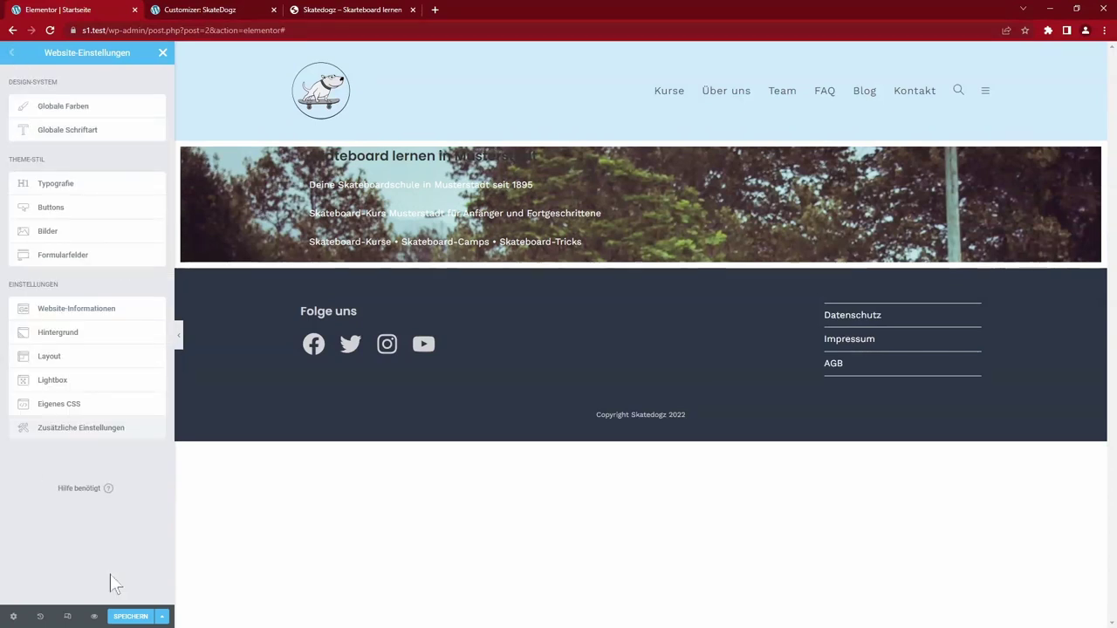
{"action": "left_click", "coordinate": [63, 185]}
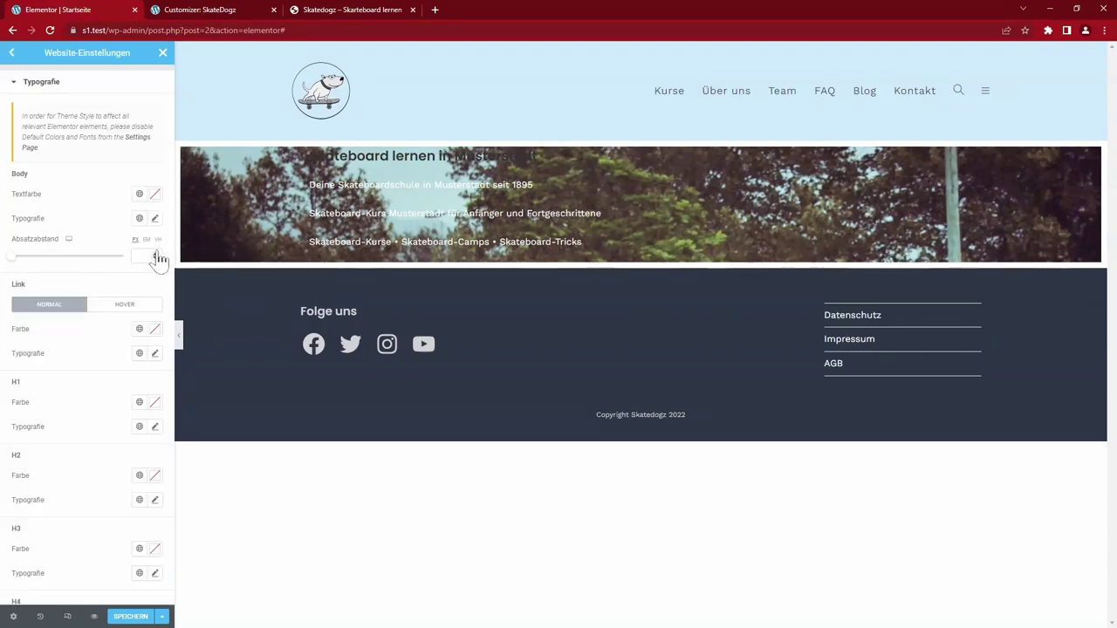
{"action": "left_click", "coordinate": [155, 402]}
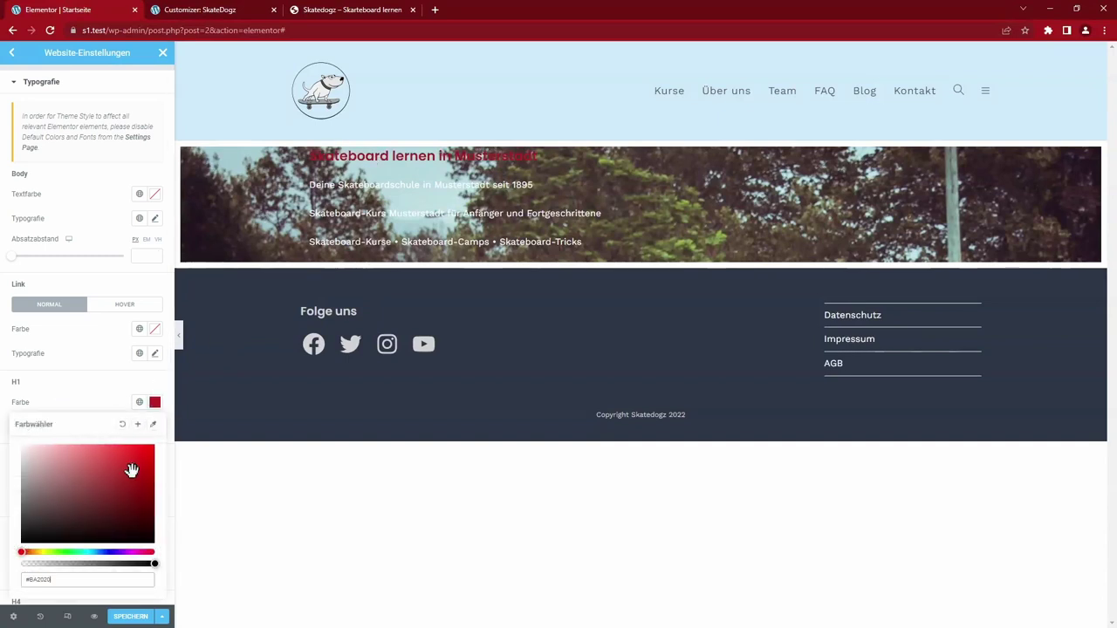
{"action": "left_click_drag", "start_coordinate": [125, 468], "coordinate": [5, 431]}
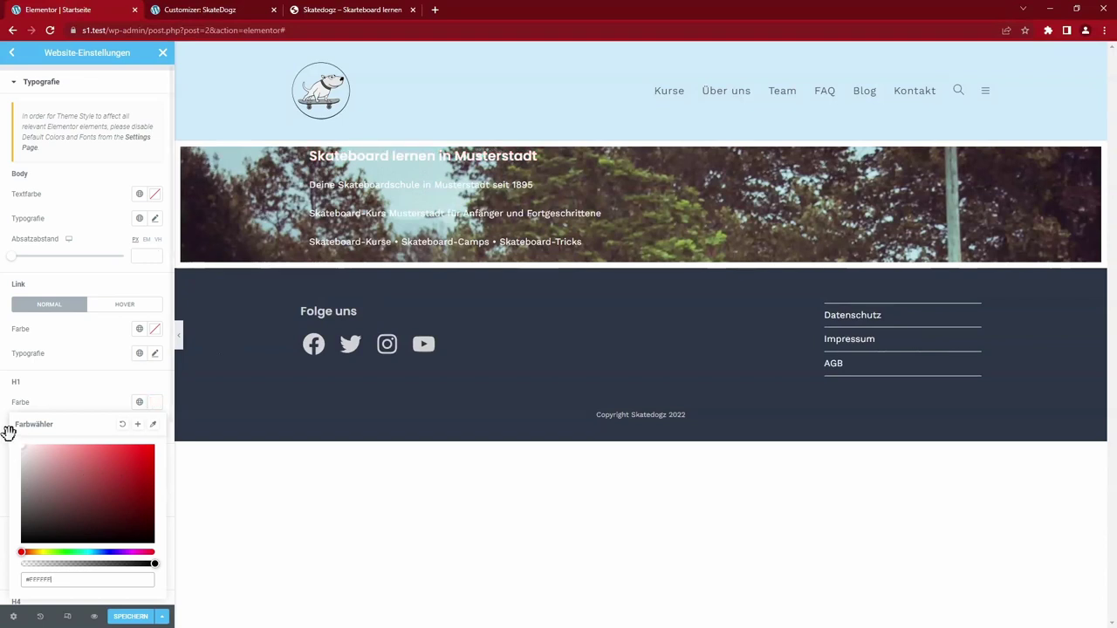
{"action": "left_click", "coordinate": [83, 397]}
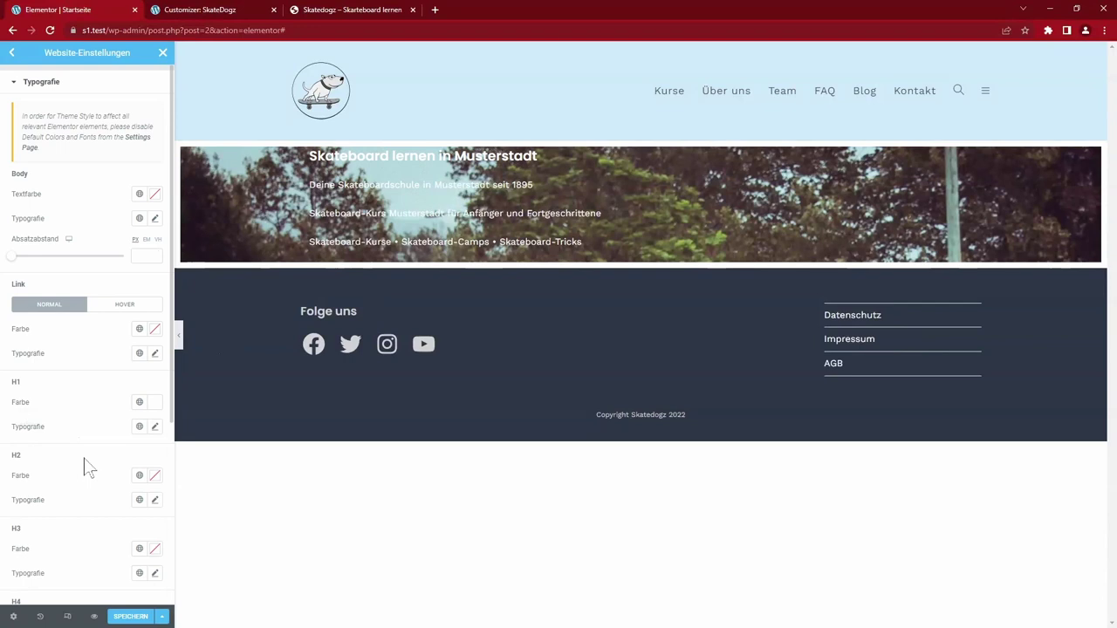
- In the theme style for buttons, assign the global Text colour to the normal-state button text
{"action": "left_click", "coordinate": [60, 206]}
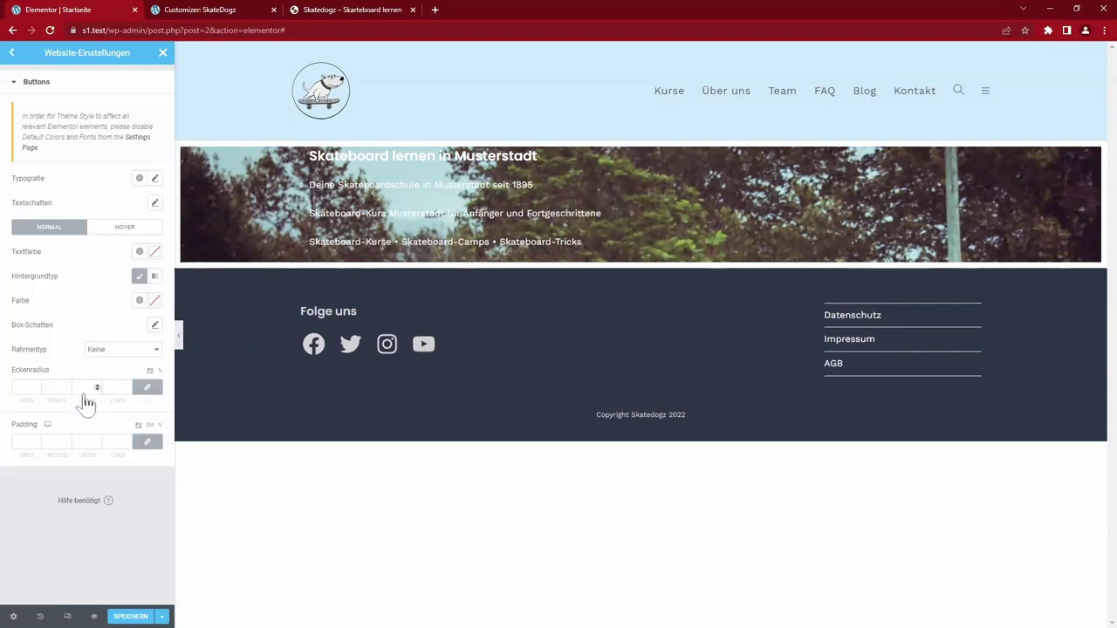
{"action": "left_click", "coordinate": [155, 251]}
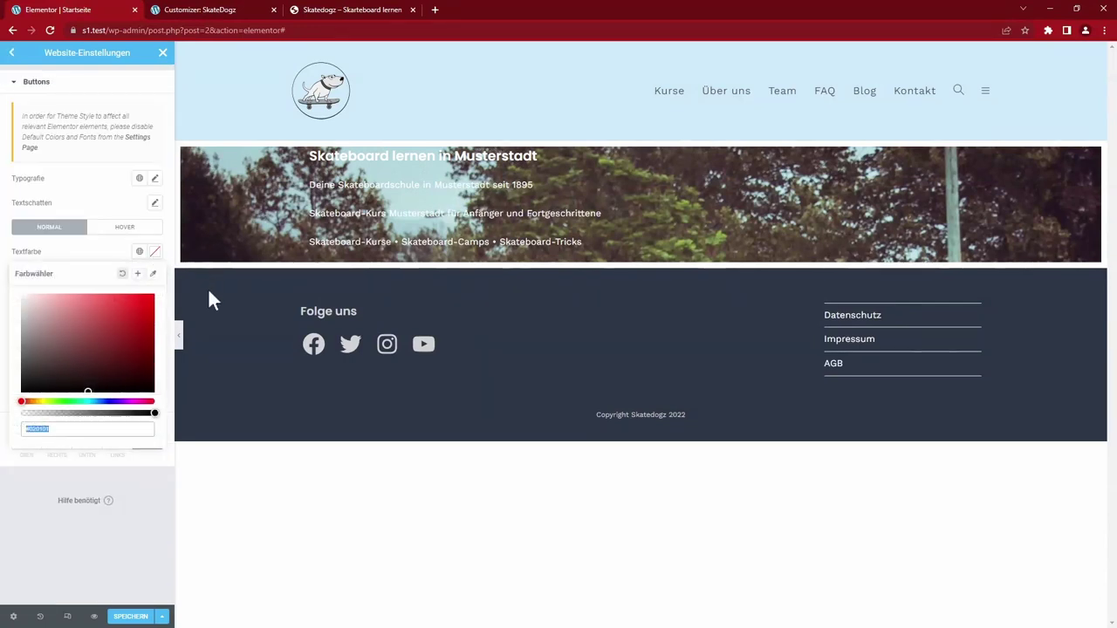
{"action": "left_click", "coordinate": [139, 252]}
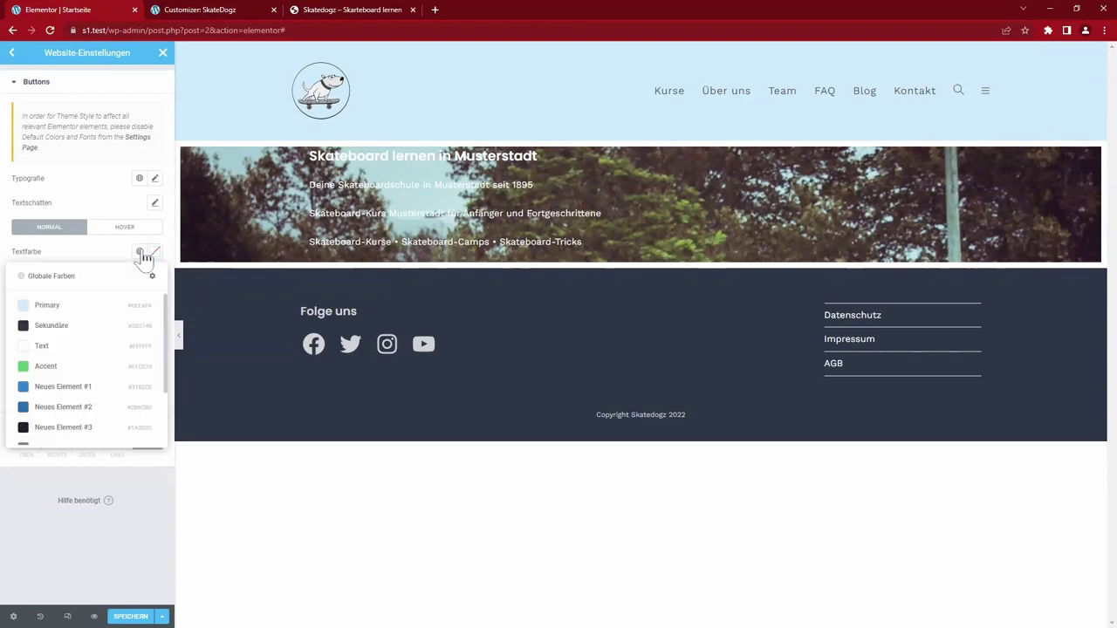
{"action": "scroll", "coordinate": [68, 354], "scroll_direction": "down", "scroll_amount": 2}
{"action": "scroll", "coordinate": [67, 353], "scroll_direction": "up", "scroll_amount": 2}
{"action": "left_click", "coordinate": [61, 351]}
- Assign the global colour Neues Element #2 to the buttons' normal-state background and save the website settings
{"action": "left_click", "coordinate": [155, 300]}
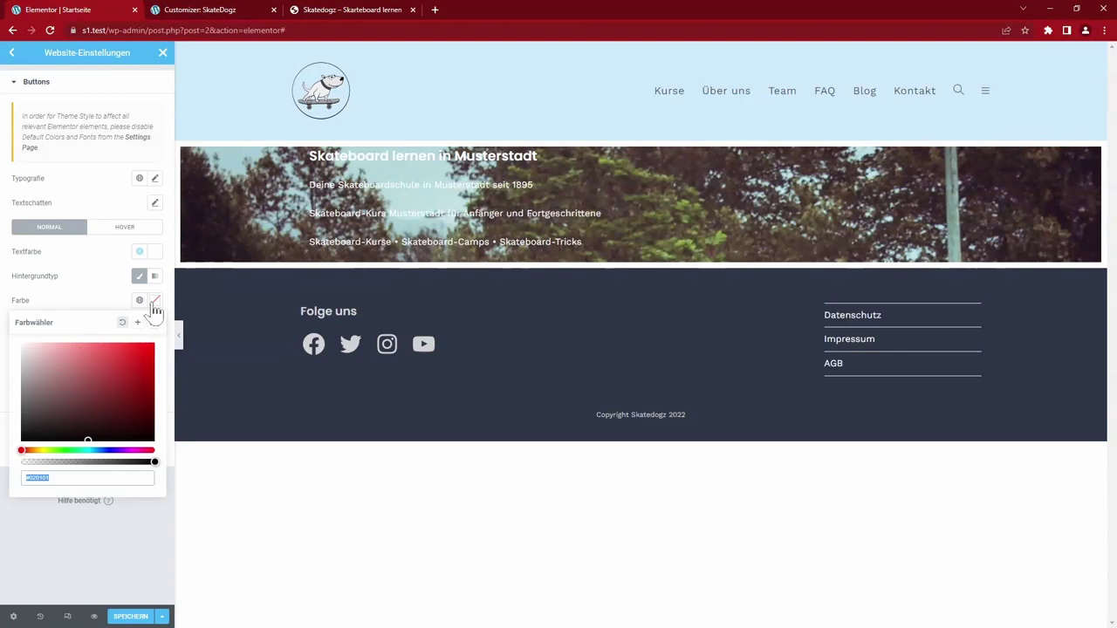
{"action": "left_click", "coordinate": [140, 300]}
{"action": "left_click", "coordinate": [67, 462]}
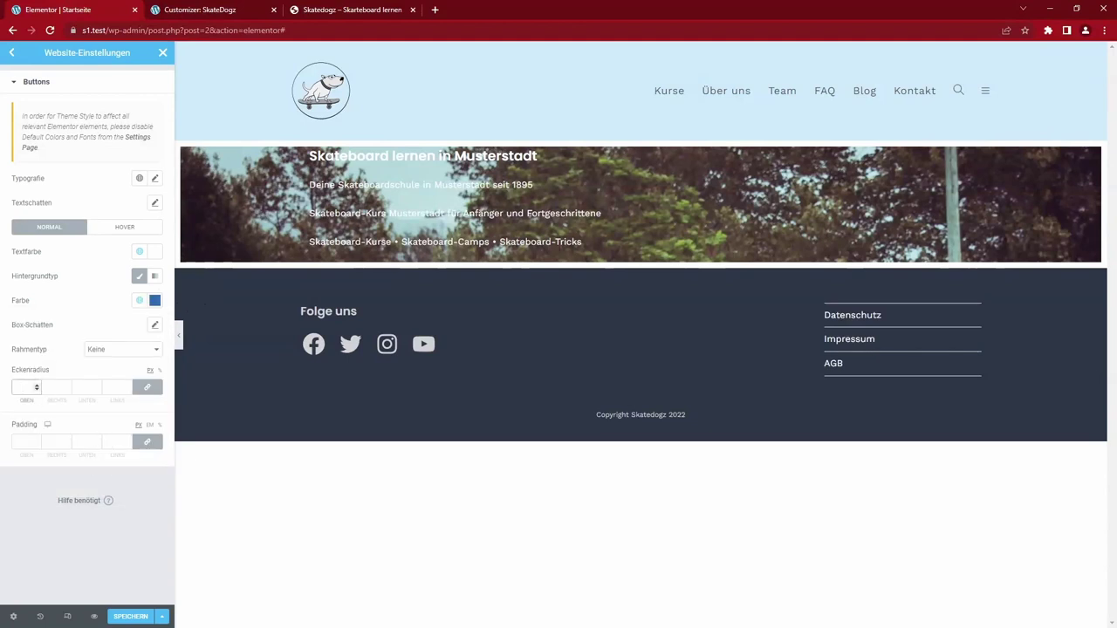
{"action": "left_click", "coordinate": [137, 482]}
{"action": "left_click", "coordinate": [130, 618]}
- Set the default page layout to Elementor's full-width template, save, and leave the website settings
{"action": "left_click", "coordinate": [55, 357]}
{"action": "left_click", "coordinate": [144, 387]}
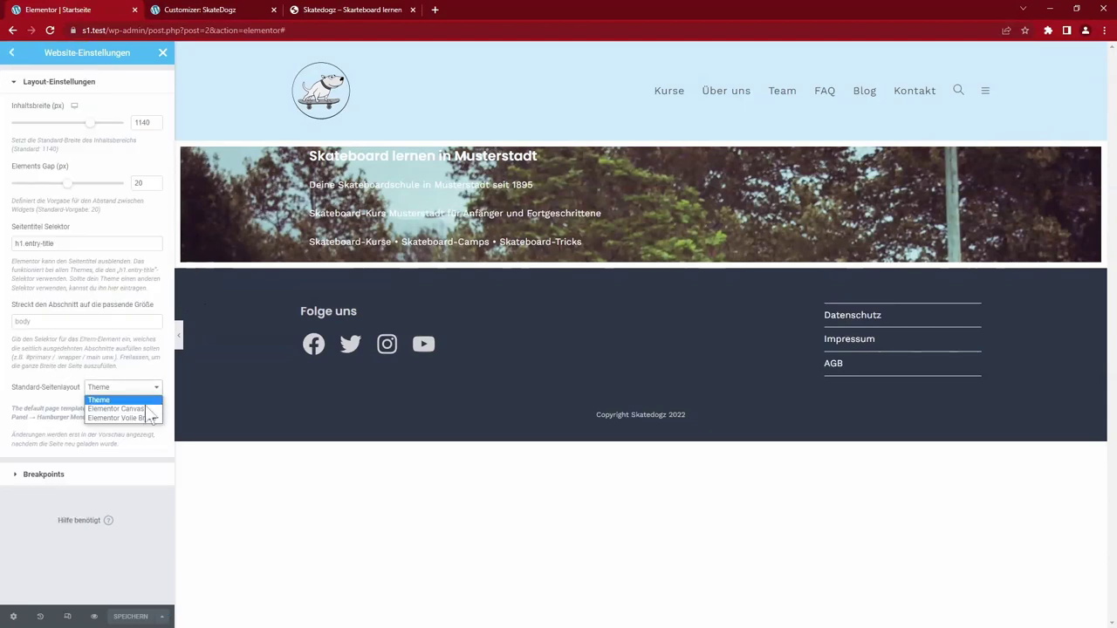
{"action": "left_click", "coordinate": [122, 417]}
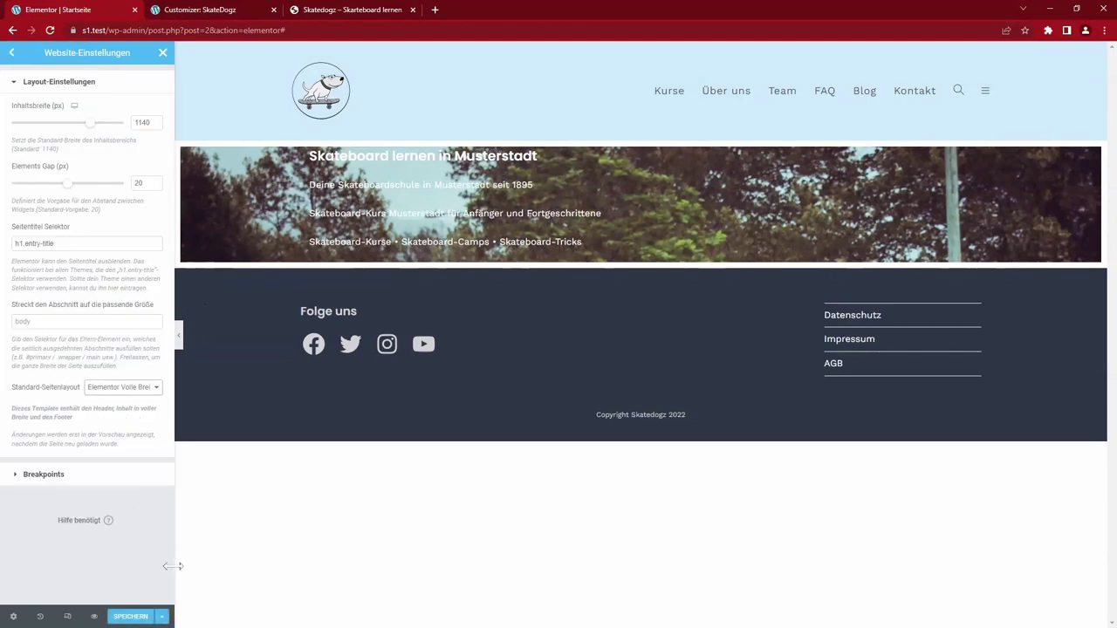
{"action": "left_click", "coordinate": [124, 617]}
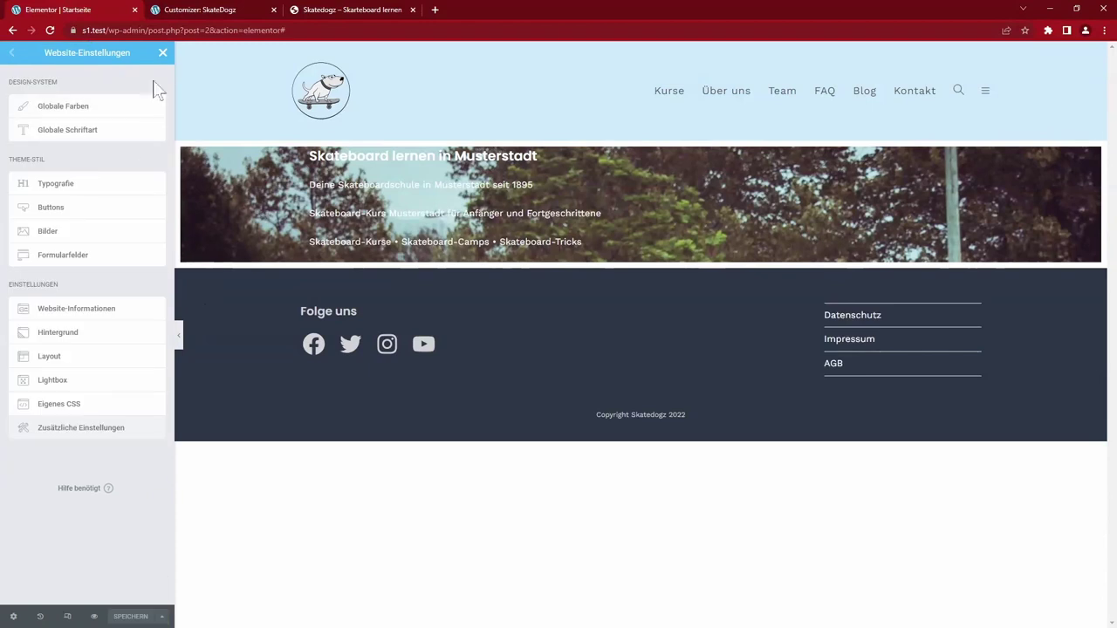
{"action": "left_click", "coordinate": [162, 54]}
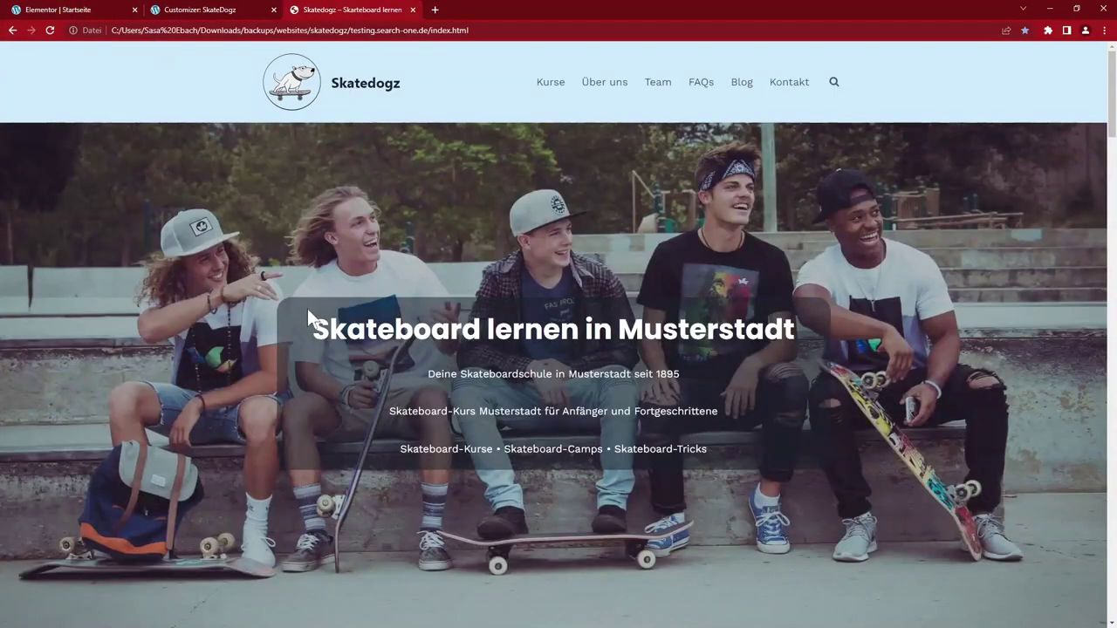
- Give the hero text widget a classic background in semi-transparent black, colour #00000087
{"action": "left_click", "coordinate": [91, 10]}
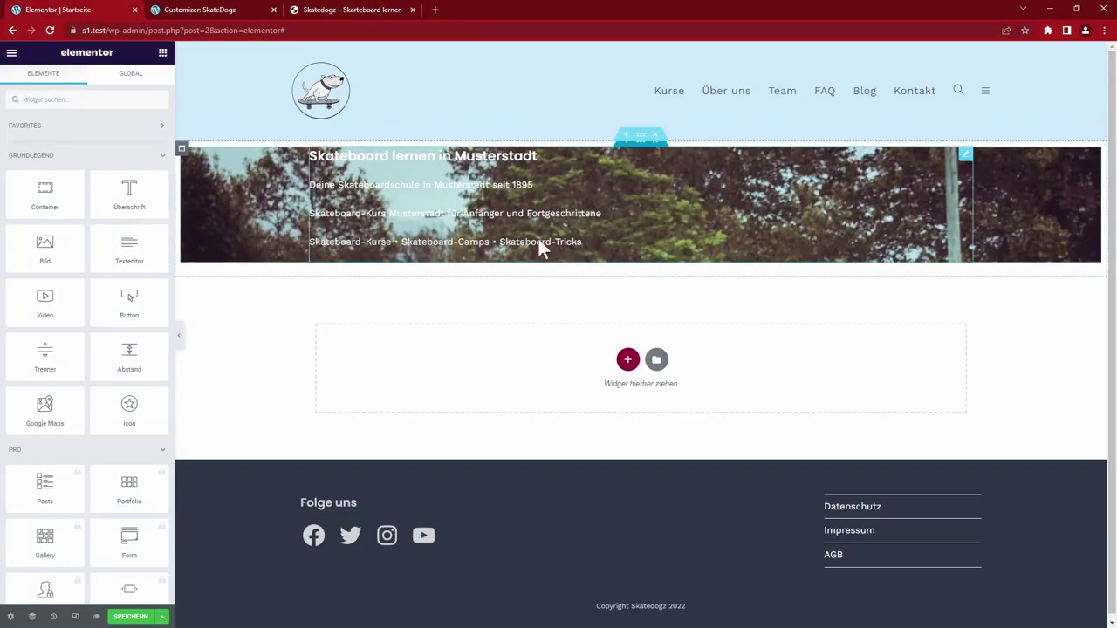
{"action": "left_click", "coordinate": [425, 186]}
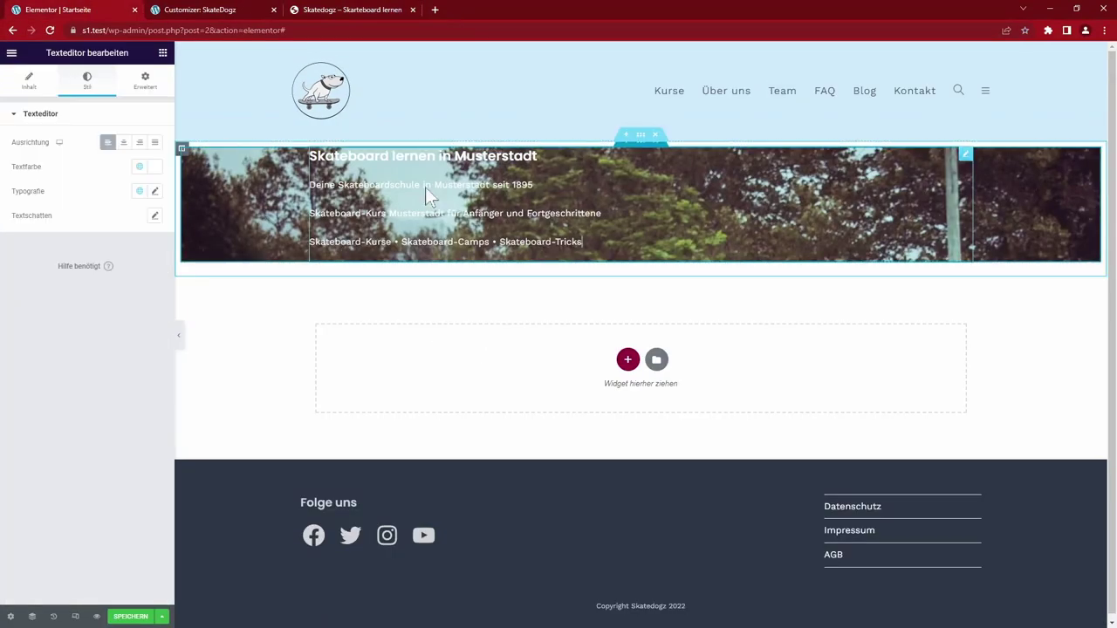
{"action": "left_click", "coordinate": [145, 82]}
{"action": "scroll", "coordinate": [67, 392], "scroll_direction": "down", "scroll_amount": 3}
{"action": "left_click", "coordinate": [70, 381]}
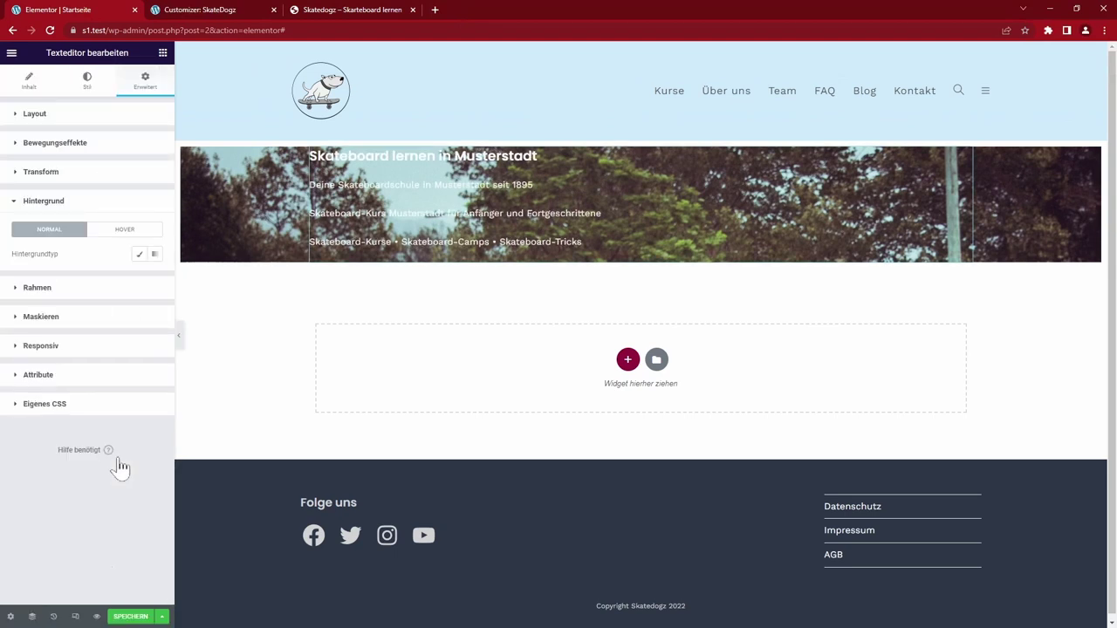
{"action": "left_click", "coordinate": [139, 253]}
{"action": "left_click", "coordinate": [139, 279]}
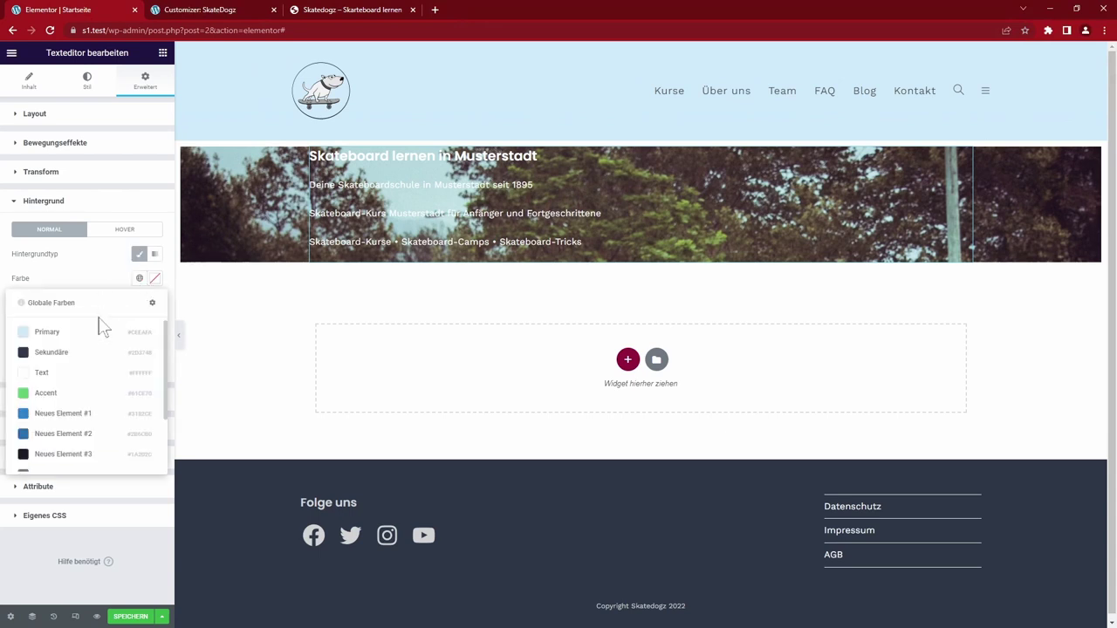
{"action": "left_click", "coordinate": [52, 351]}
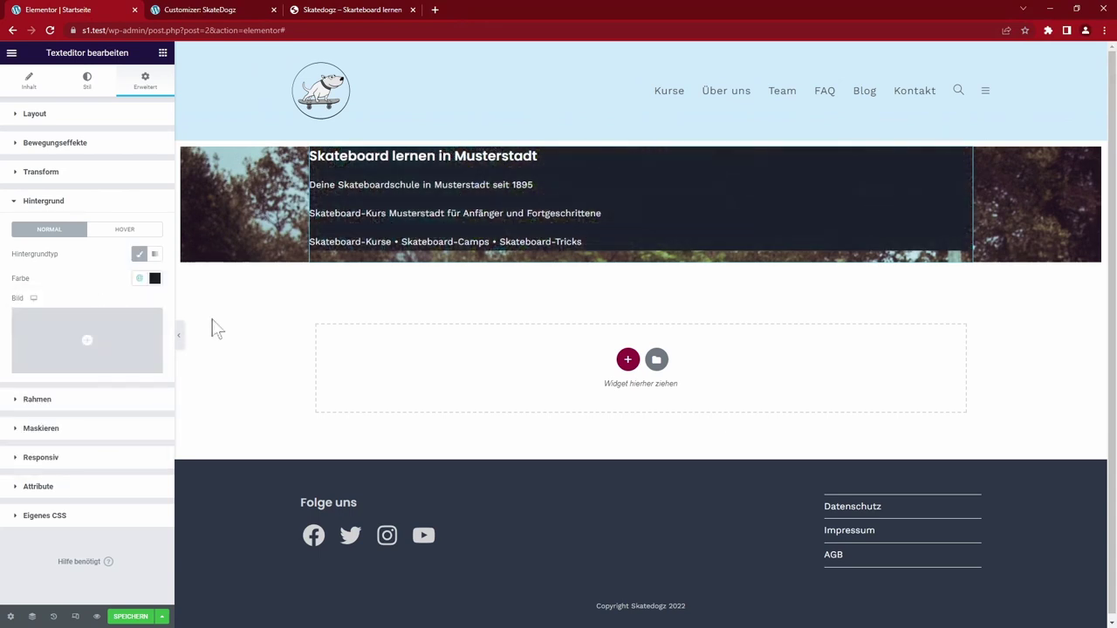
{"action": "left_click", "coordinate": [155, 278]}
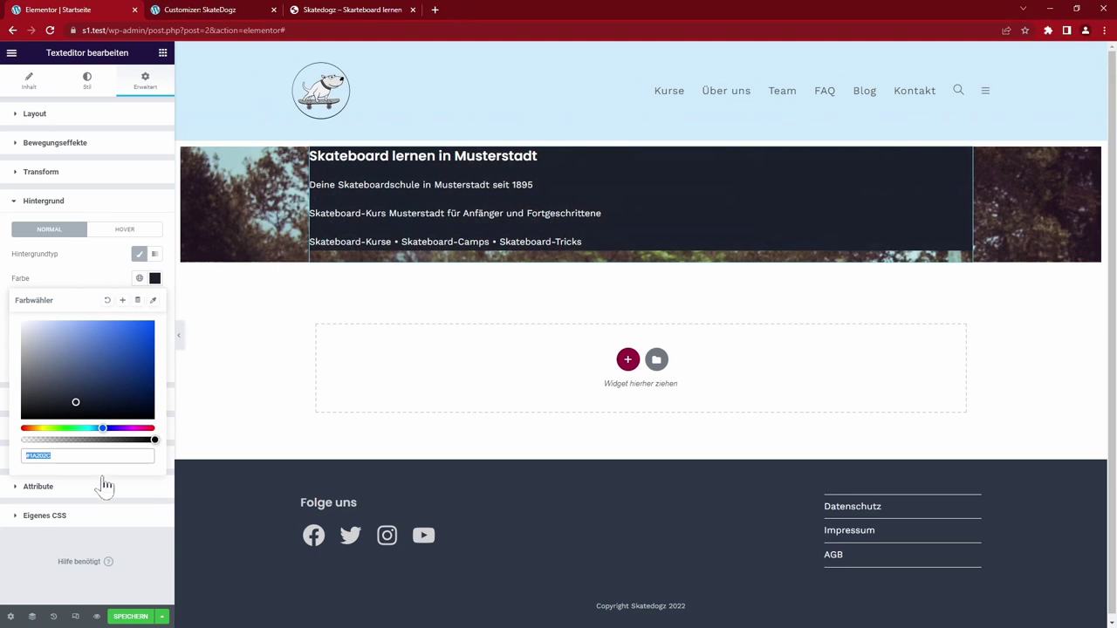
{"action": "left_click_drag", "start_coordinate": [82, 438], "coordinate": [8, 424]}
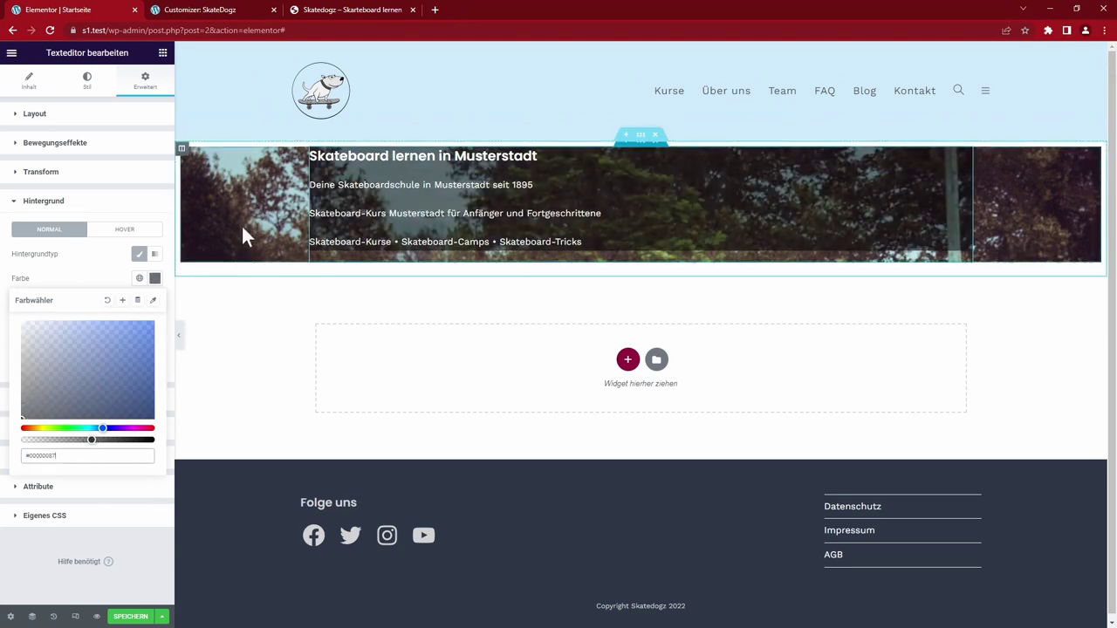
- Set the hero text widget's padding to 40 px on all sides
{"action": "left_click", "coordinate": [42, 115]}
{"action": "left_click", "coordinate": [25, 202]}
{"action": "type", "text": "40"}
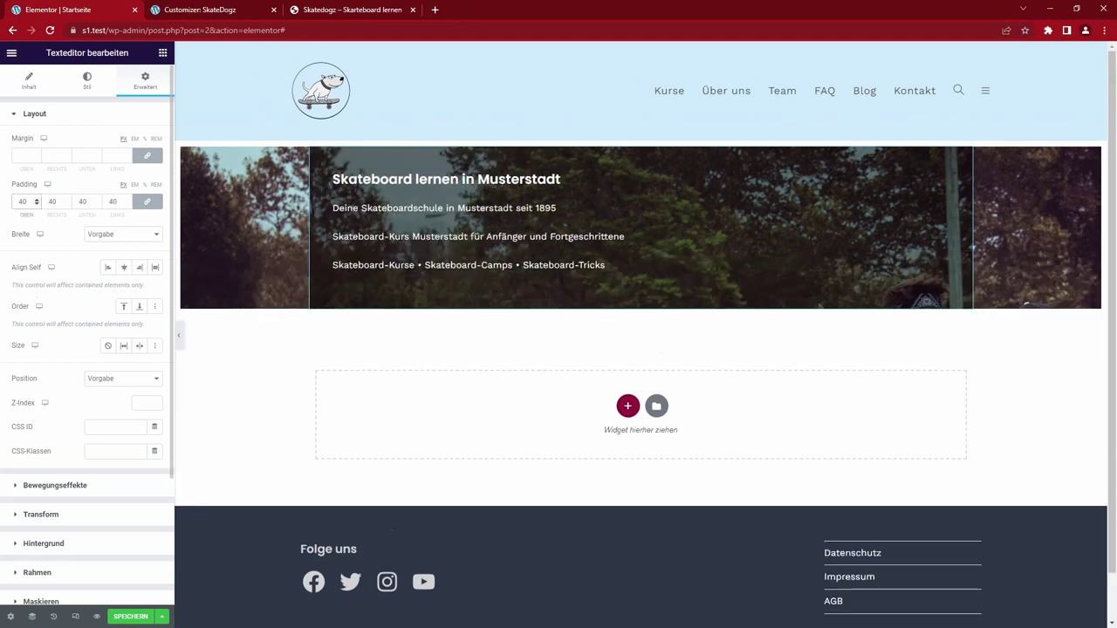
- Set the hero text widget's margins to 200 px above and below and 0 at both sides
{"action": "left_click", "coordinate": [22, 155]}
{"action": "type", "text": "200"}
{"action": "key", "text": "Tab"}
{"action": "type", "text": "0"}
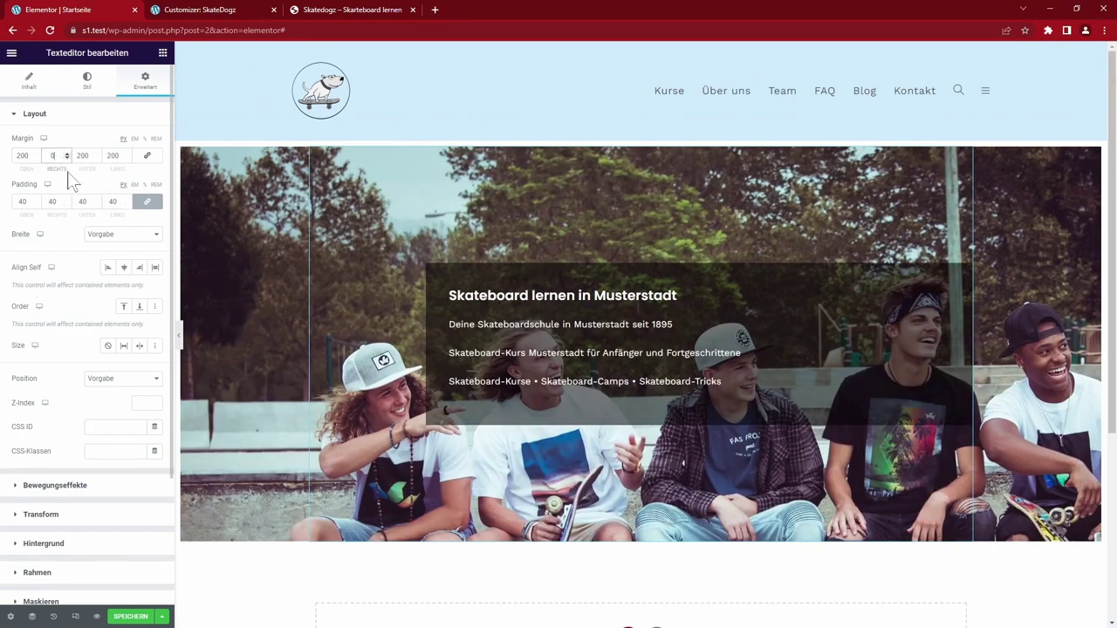
{"action": "key", "text": "Tab"}
{"action": "key", "text": "Tab"}
{"action": "type", "text": "0"}
{"action": "key", "text": "Tab"}
- Set the hero text widget's padding to 80 px on all sides and its border radius to 20 px
{"action": "key", "text": "Tab"}
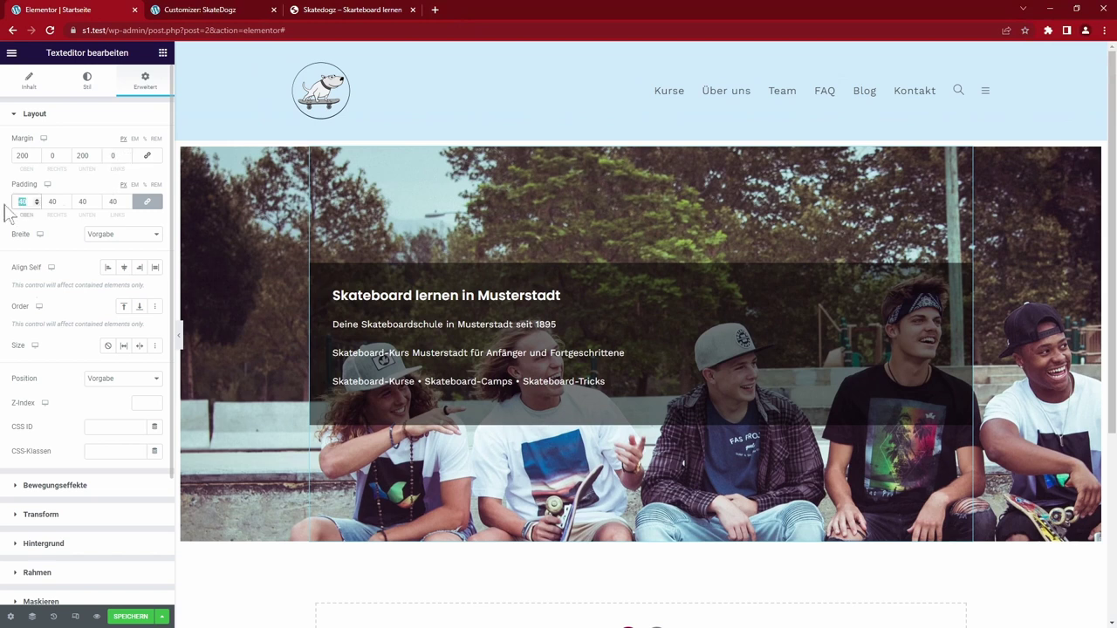
{"action": "type", "text": "80"}
{"action": "scroll", "coordinate": [90, 498], "scroll_direction": "down", "scroll_amount": 2}
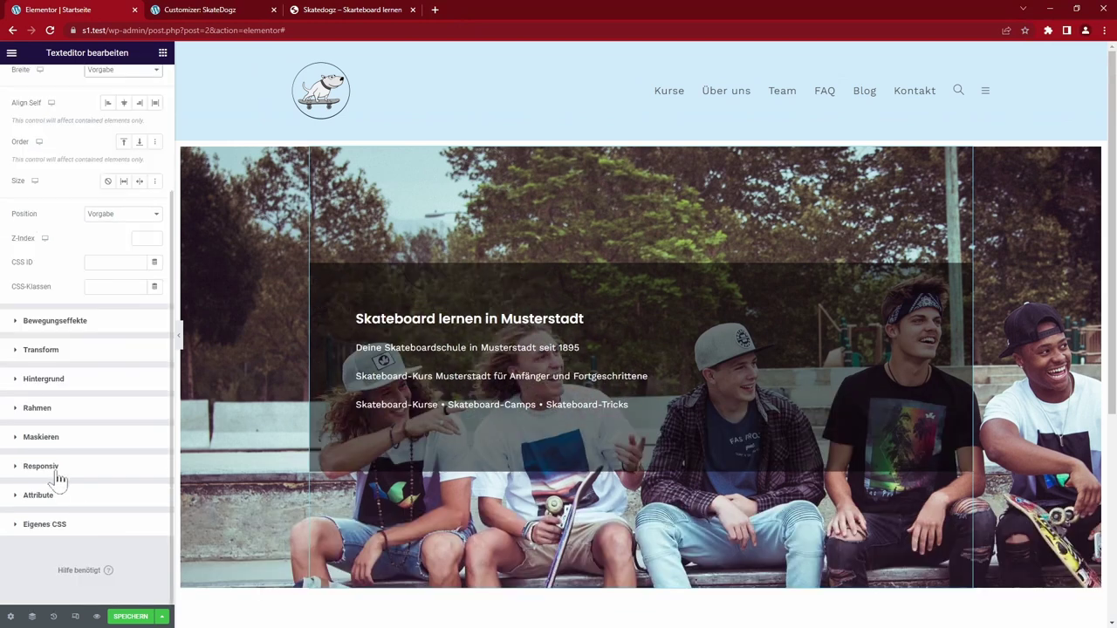
{"action": "left_click", "coordinate": [38, 409]}
{"action": "left_click", "coordinate": [22, 320]}
{"action": "type", "text": "20"}
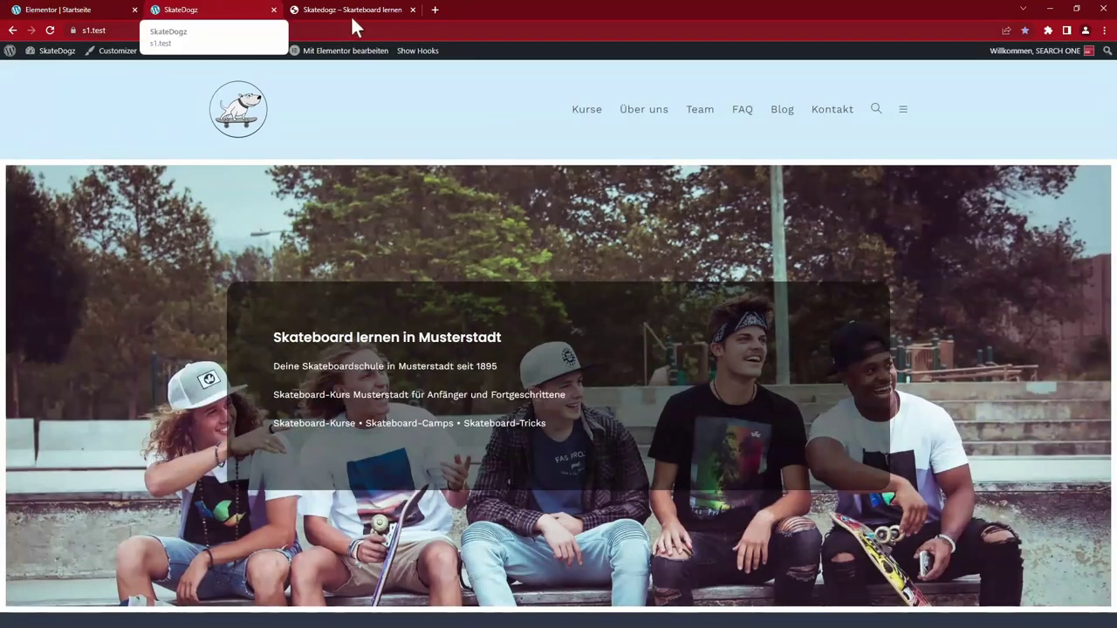
- Compare the hero area and its edge spacing on the live homepage with the reference page
{"action": "left_click", "coordinate": [357, 13]}
{"action": "left_click", "coordinate": [227, 10]}
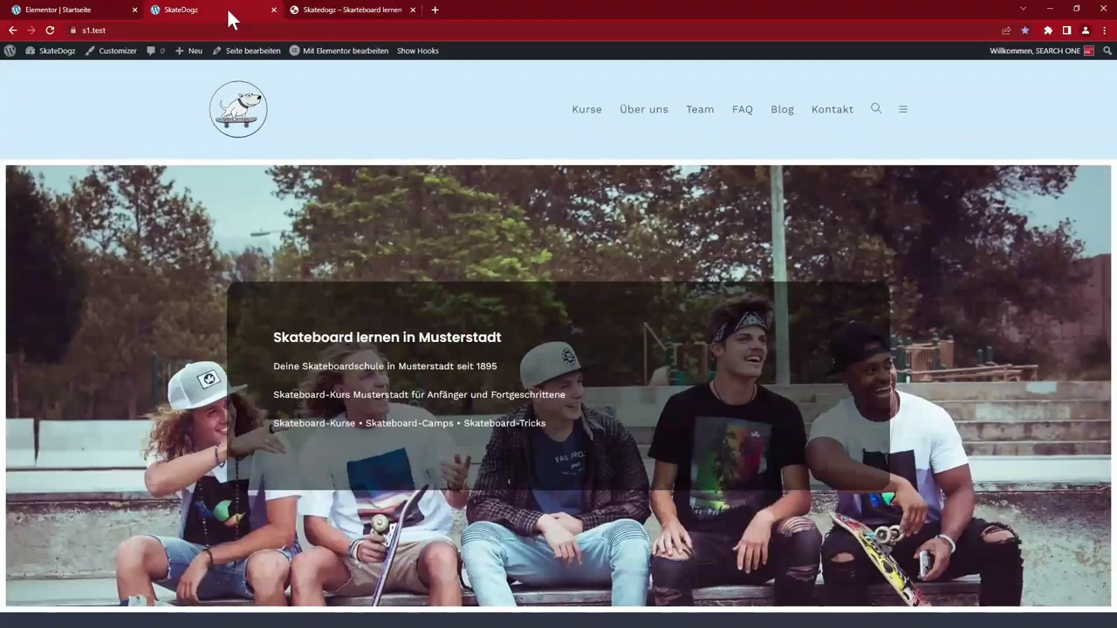
{"action": "left_click", "coordinate": [310, 10]}
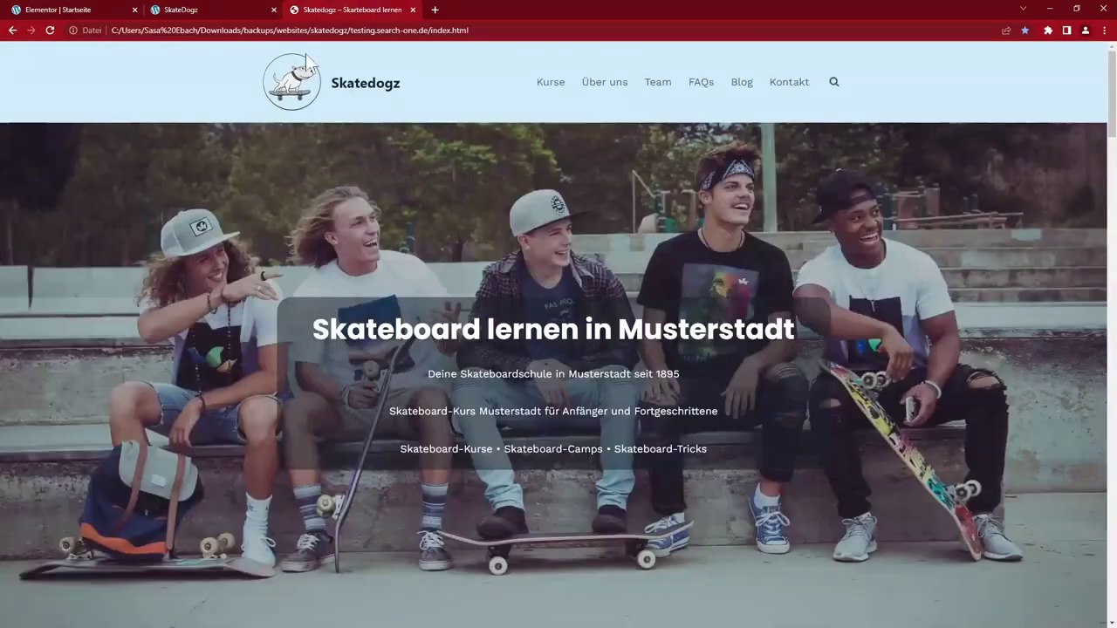
{"action": "left_click", "coordinate": [232, 11]}
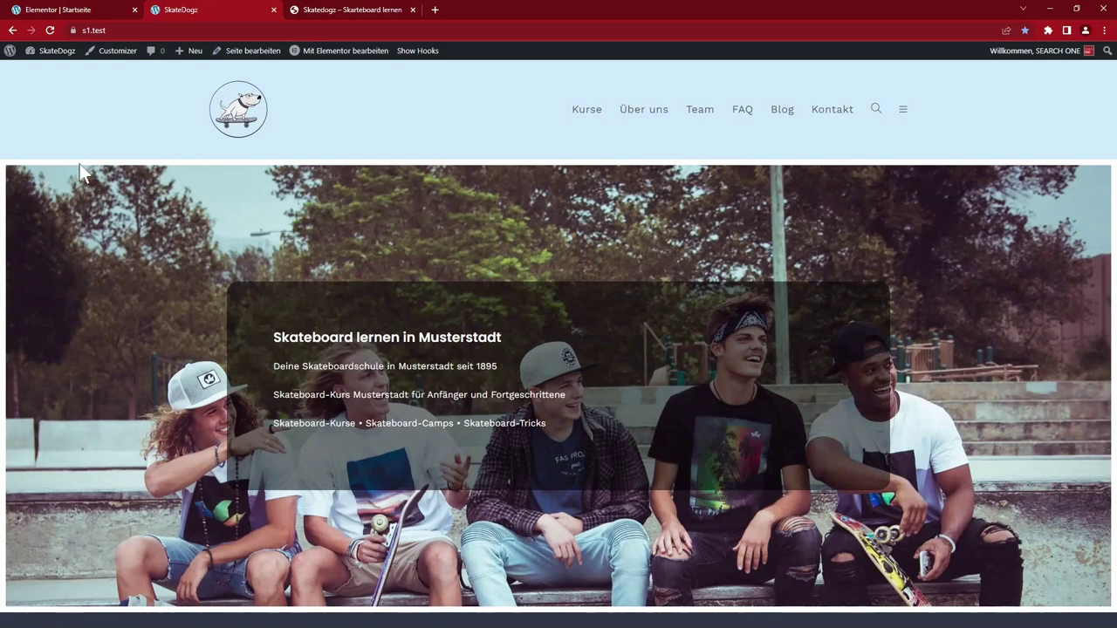
- Try the column gap Keine Lücke on the hero section and return it to Vorgabe
{"action": "left_click", "coordinate": [52, 10]}
{"action": "left_click", "coordinate": [651, 164]}
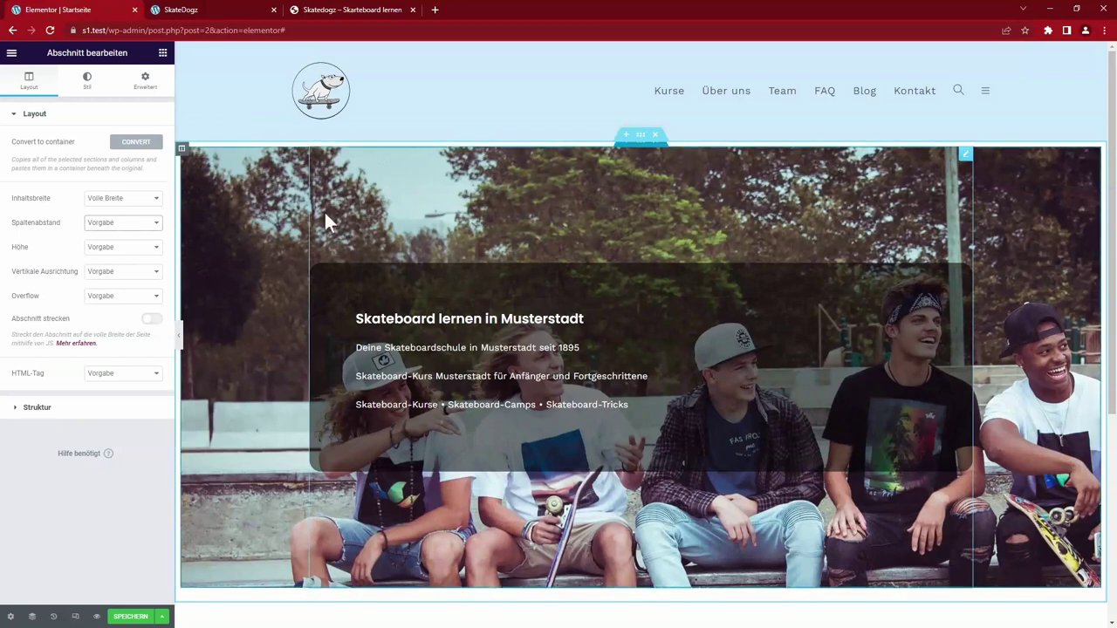
{"action": "left_click", "coordinate": [154, 230]}
{"action": "left_click", "coordinate": [113, 241]}
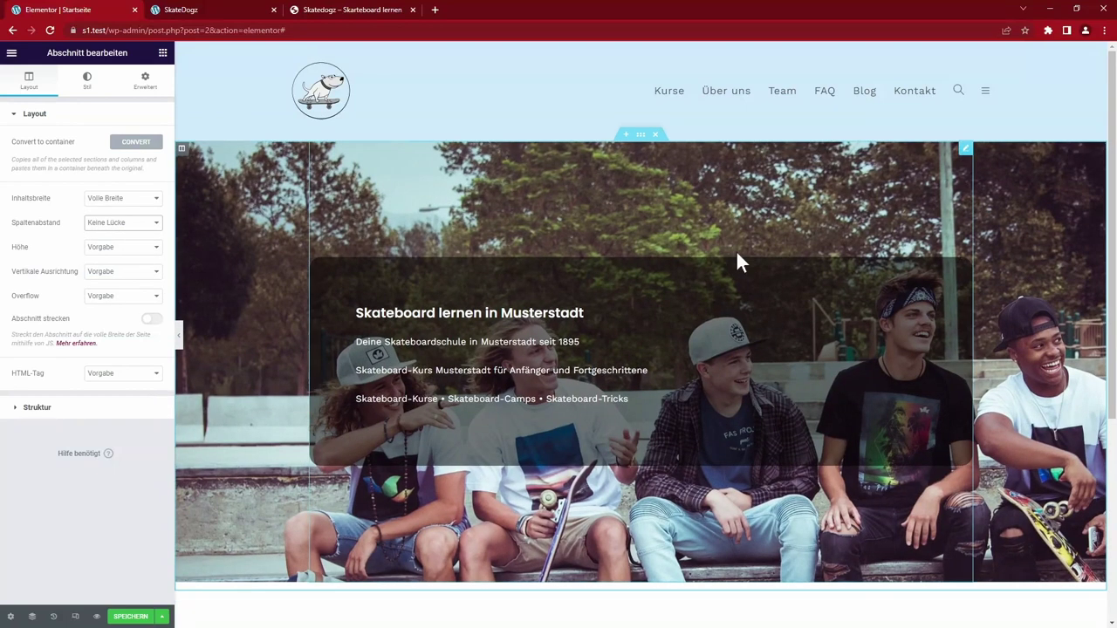
{"action": "left_click", "coordinate": [154, 222]}
{"action": "left_click", "coordinate": [113, 233]}
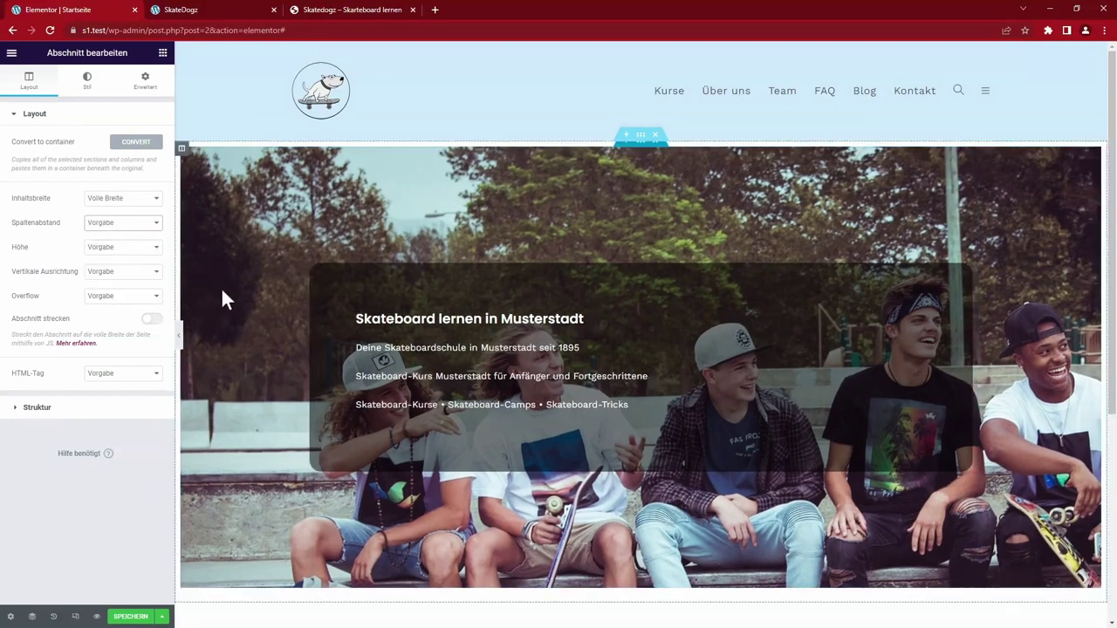
- Convert the hero section to a container and save the page
{"action": "left_click", "coordinate": [641, 137]}
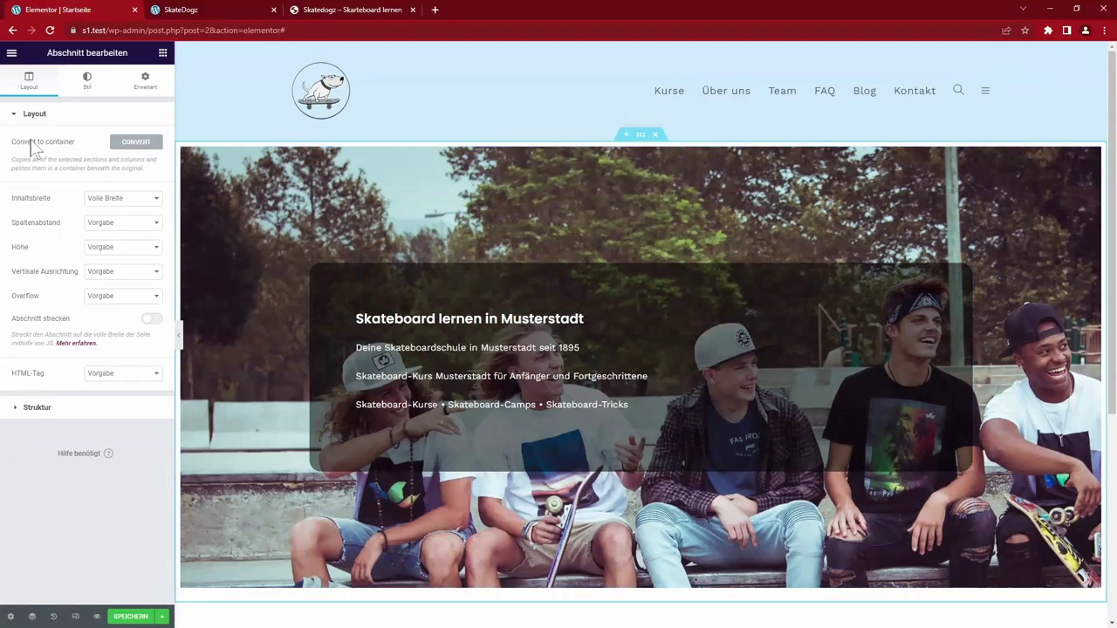
{"action": "key", "text": "ctrl+s"}
{"action": "scroll", "coordinate": [768, 424], "scroll_direction": "down", "scroll_amount": 3}
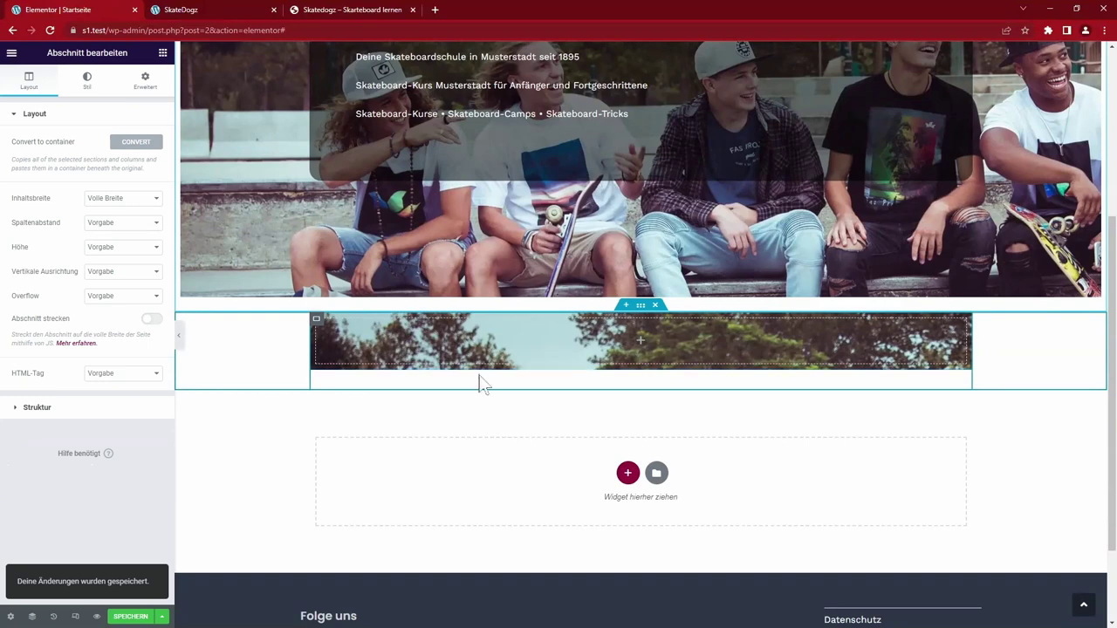
- Copy the hero text widget from the original section and paste it into the new container
{"action": "scroll", "coordinate": [484, 384], "scroll_direction": "up", "scroll_amount": 3}
{"action": "left_click", "coordinate": [658, 273]}
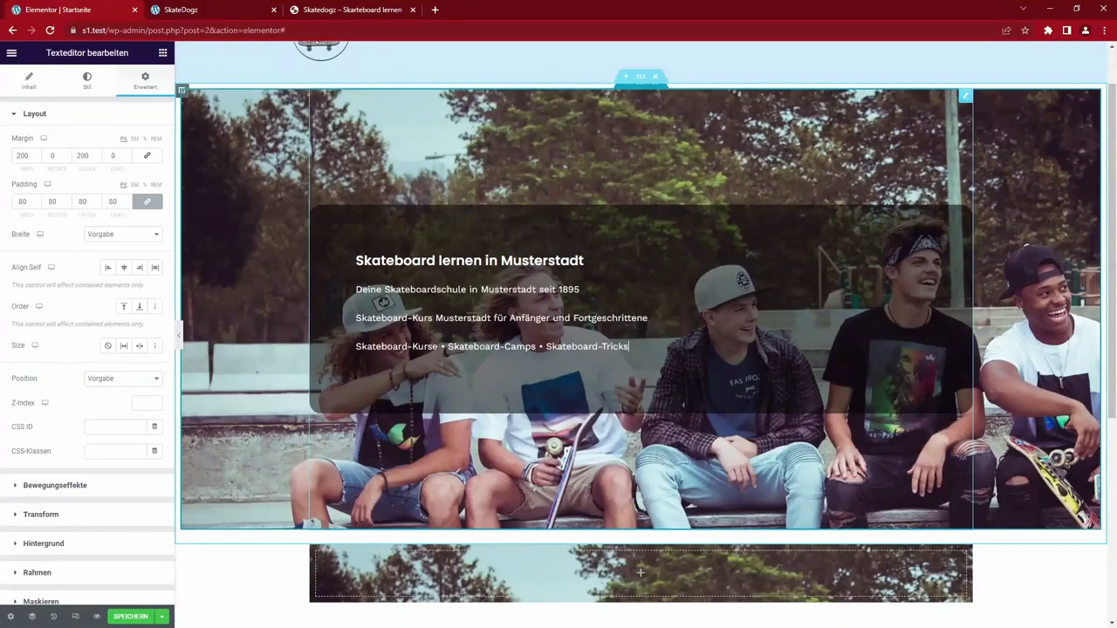
{"action": "right_click", "coordinate": [669, 269]}
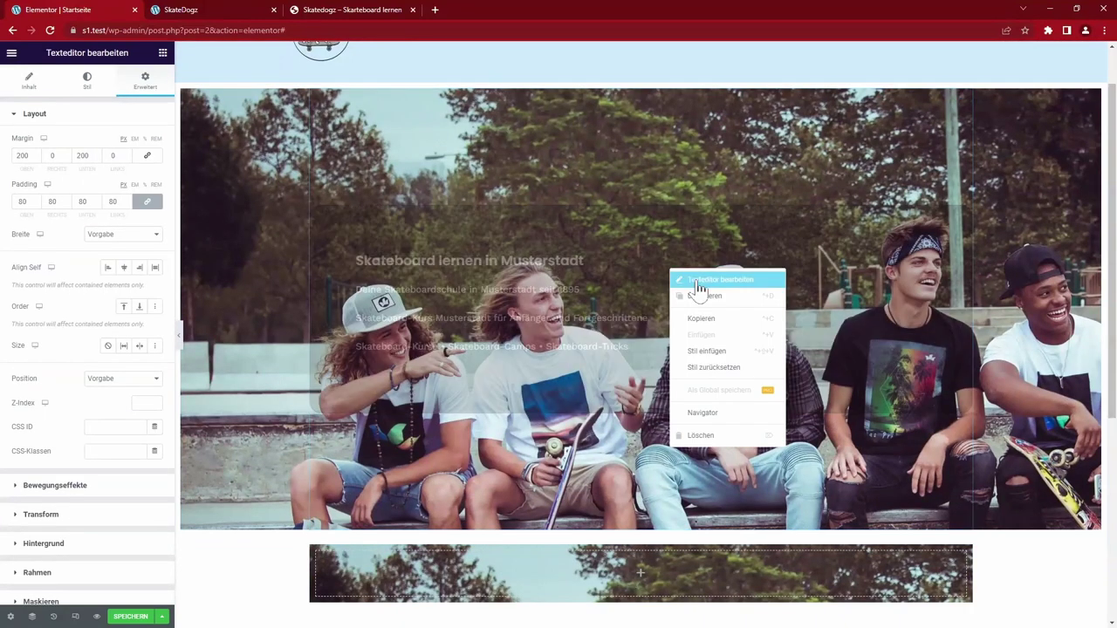
{"action": "left_click", "coordinate": [704, 317]}
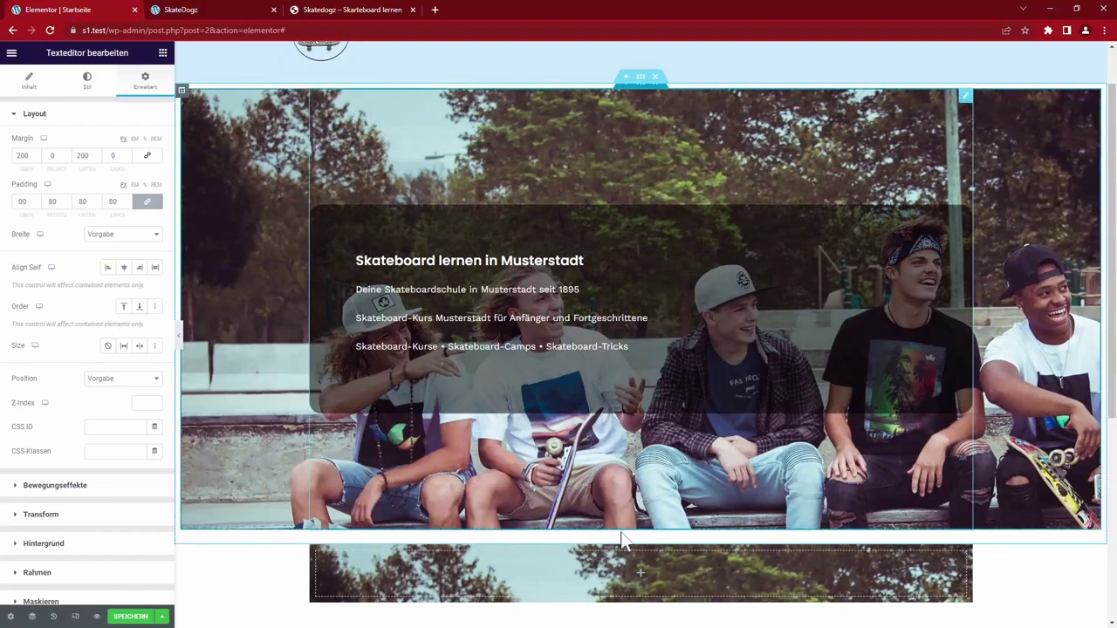
{"action": "left_click", "coordinate": [569, 592]}
{"action": "right_click", "coordinate": [569, 592]}
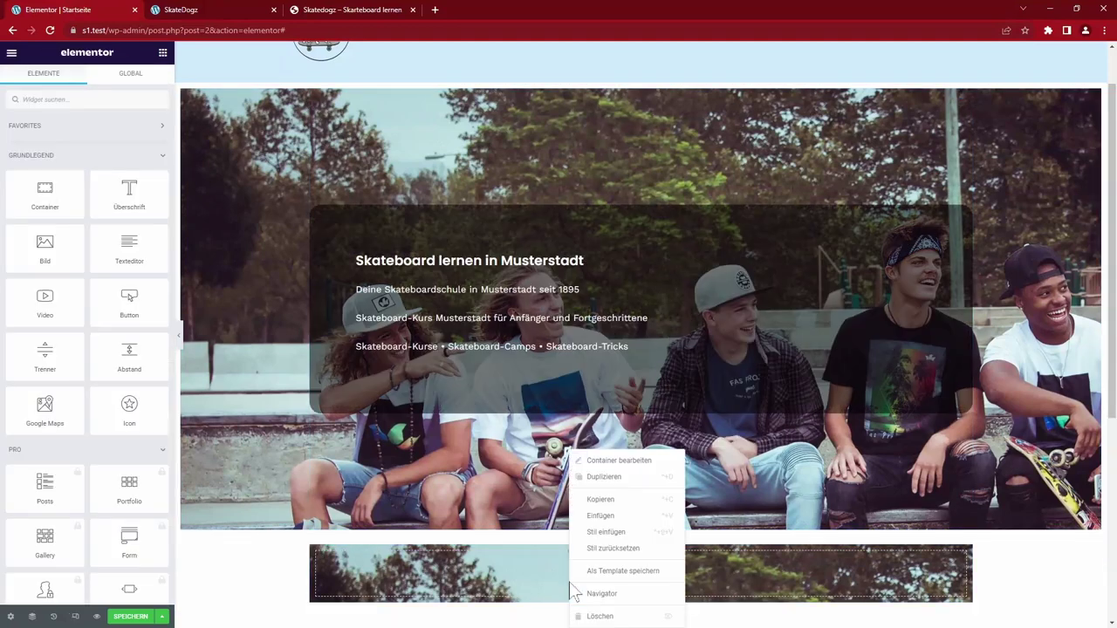
{"action": "left_click", "coordinate": [615, 518]}
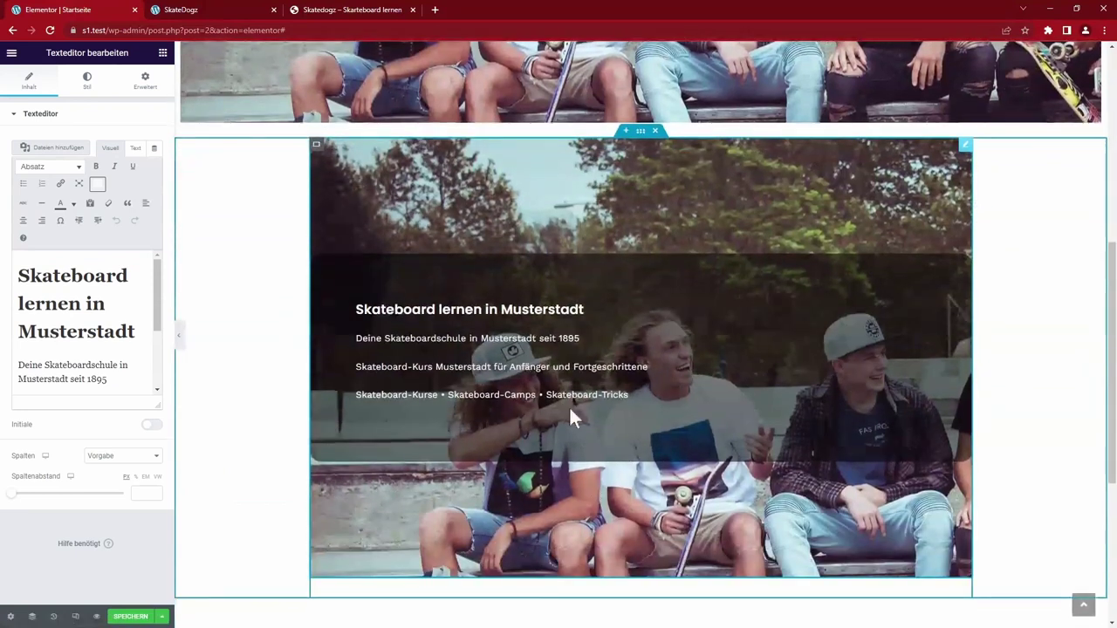
- Set the new hero container's content width to Volle Breite
{"action": "left_click", "coordinate": [641, 131]}
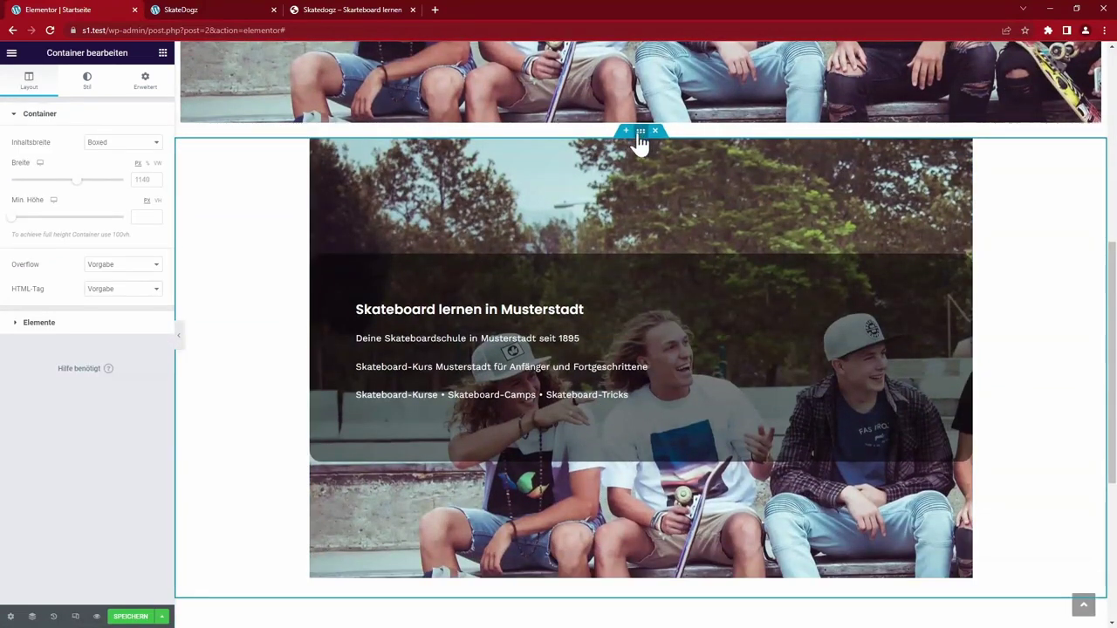
{"action": "left_click", "coordinate": [137, 144]}
{"action": "left_click", "coordinate": [144, 161]}
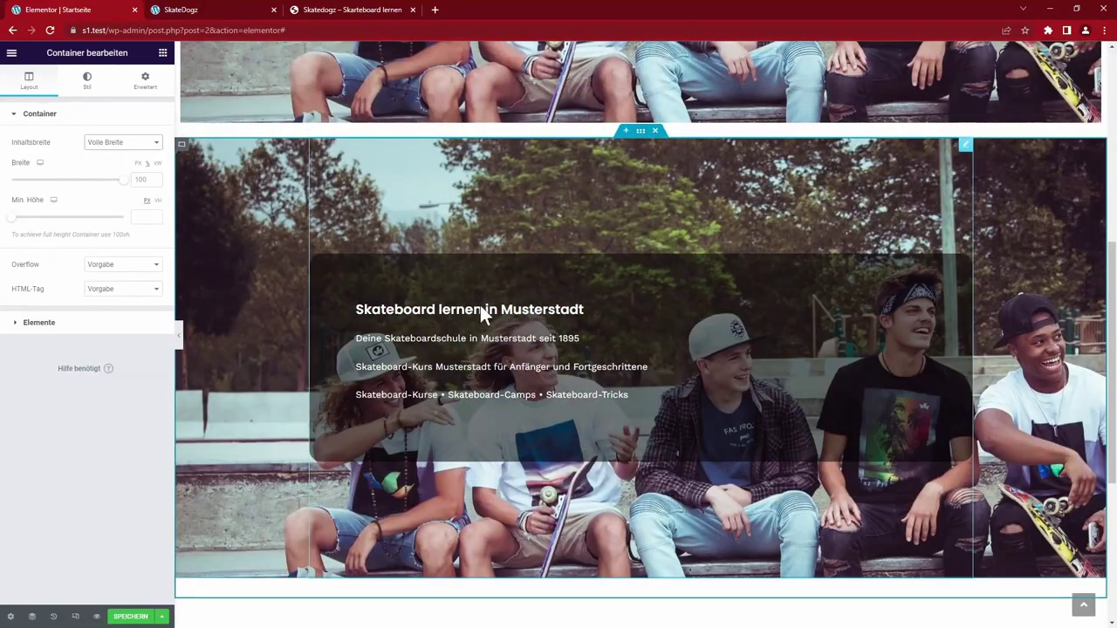
- Delete the original hero section, save, and reload the live homepage
{"action": "scroll", "coordinate": [885, 372], "scroll_direction": "up", "scroll_amount": 5}
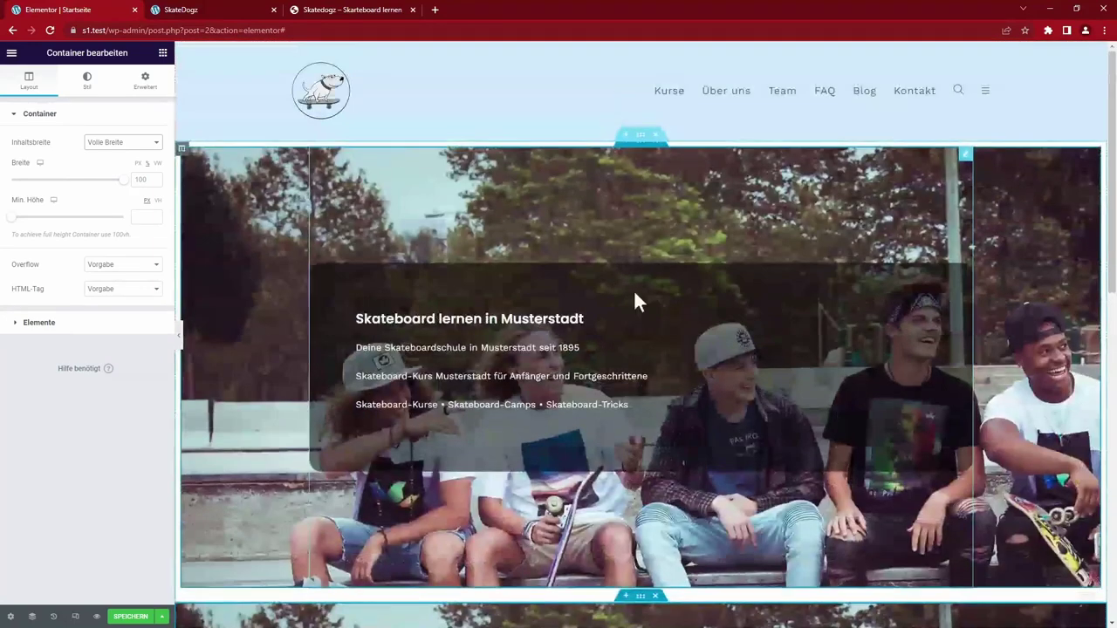
{"action": "key", "text": "ctrl+Tab"}
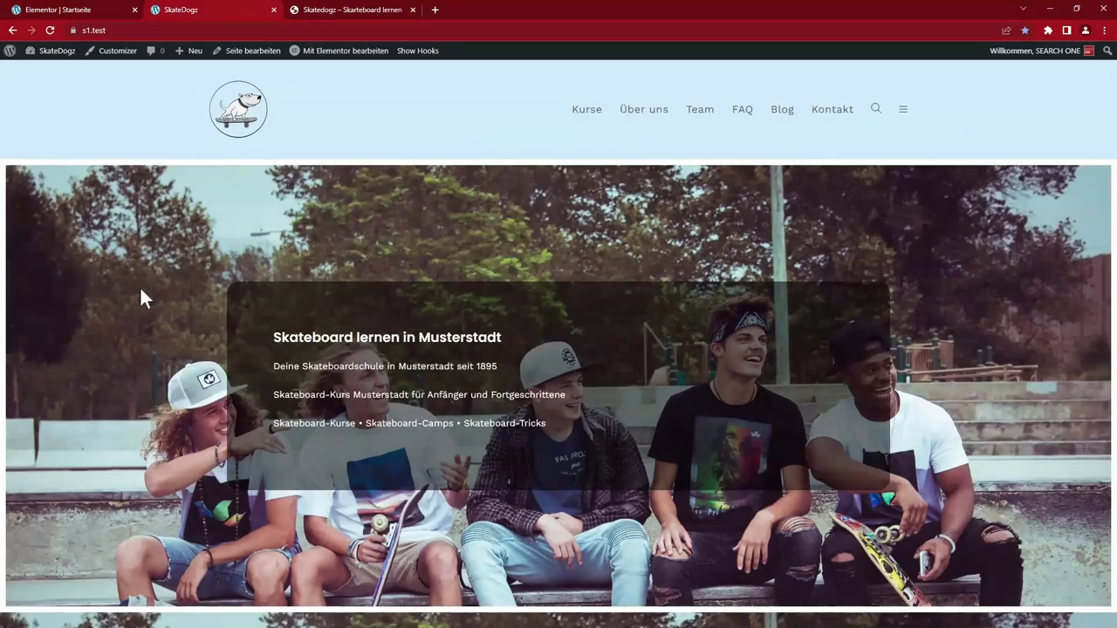
{"action": "key", "text": "F5"}
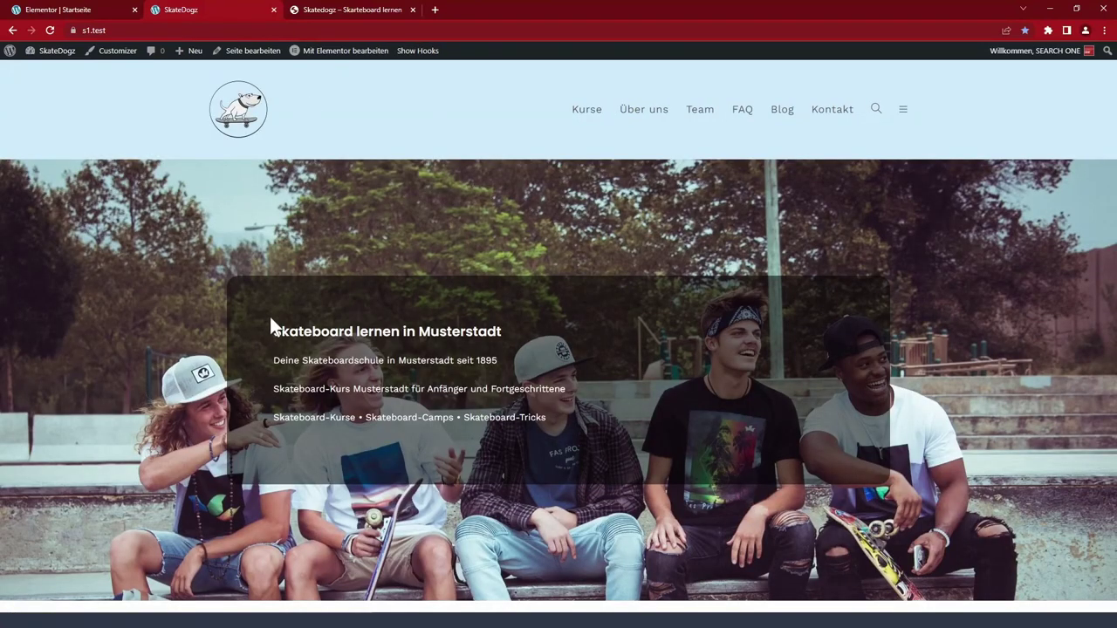
- Examine the hero heading on the reference page and check the heading's paragraph format in the homepage's text widget
{"action": "left_click", "coordinate": [349, 10]}
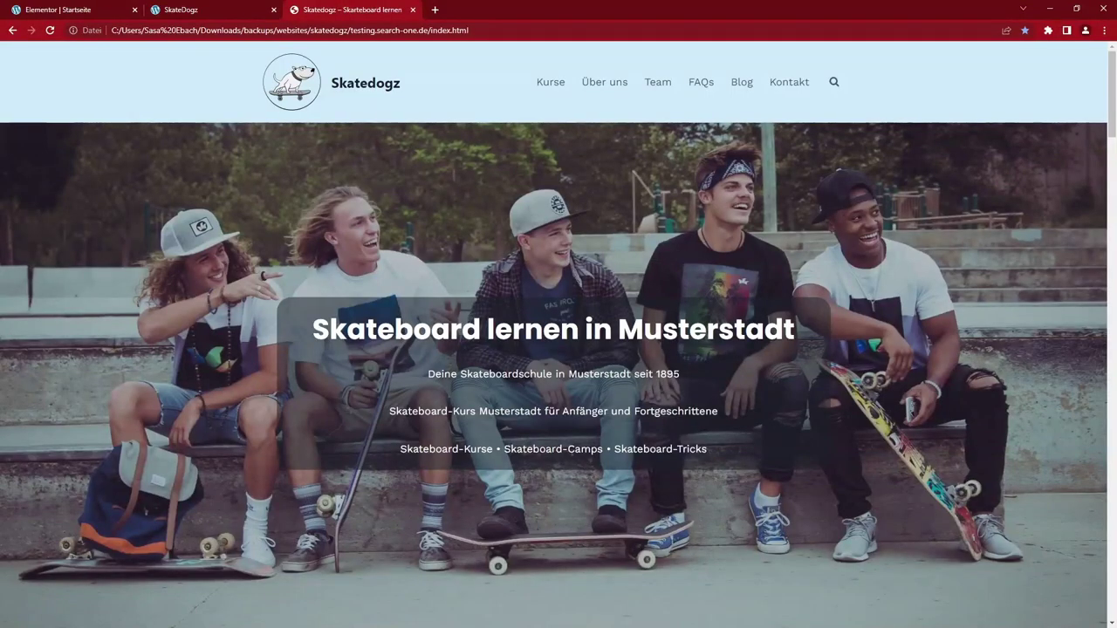
{"action": "triple_click", "coordinate": [852, 351]}
{"action": "left_click", "coordinate": [895, 344]}
{"action": "left_click", "coordinate": [61, 11]}
{"action": "left_click_drag", "start_coordinate": [135, 331], "coordinate": [31, 276]}
{"action": "left_click", "coordinate": [29, 275]}
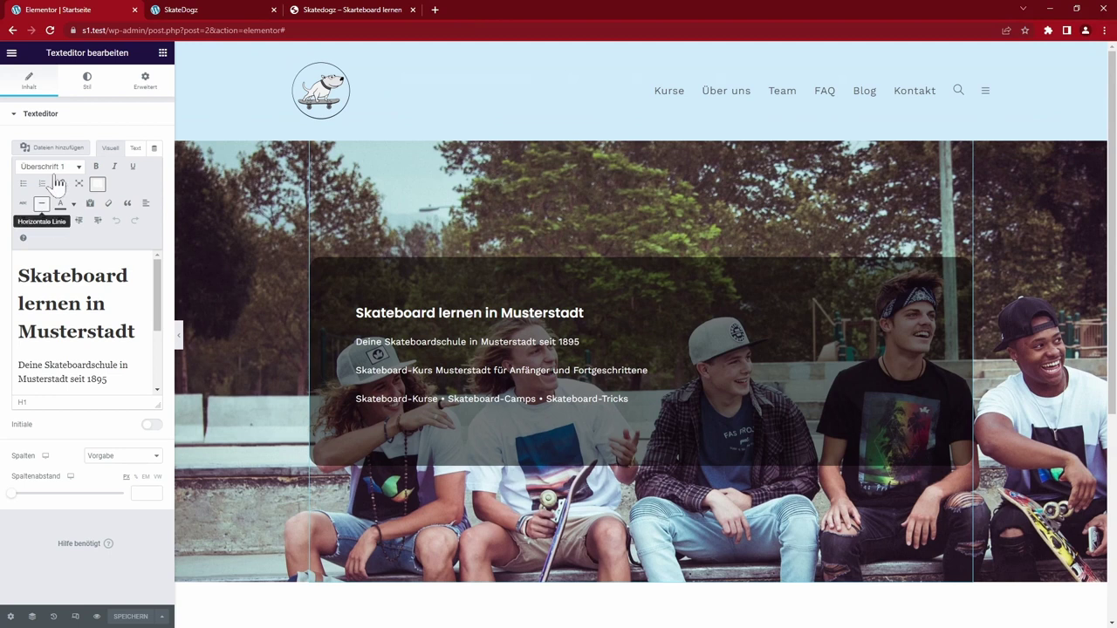
- In the website-wide typography settings, assign the global Primary font to the H1 heading
{"action": "left_click", "coordinate": [11, 54]}
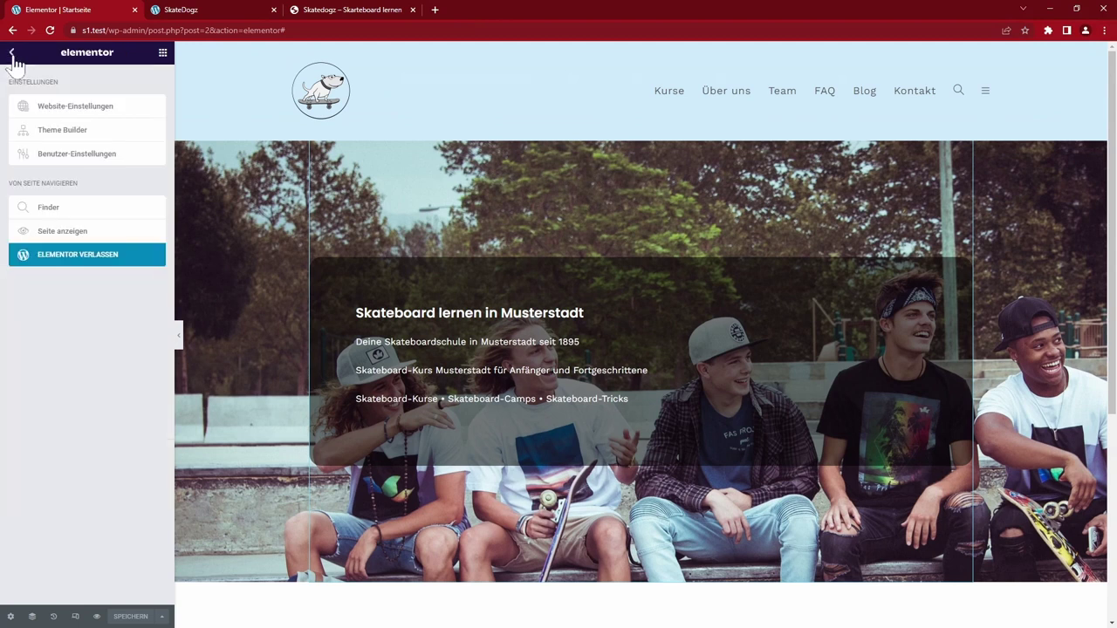
{"action": "left_click", "coordinate": [88, 109]}
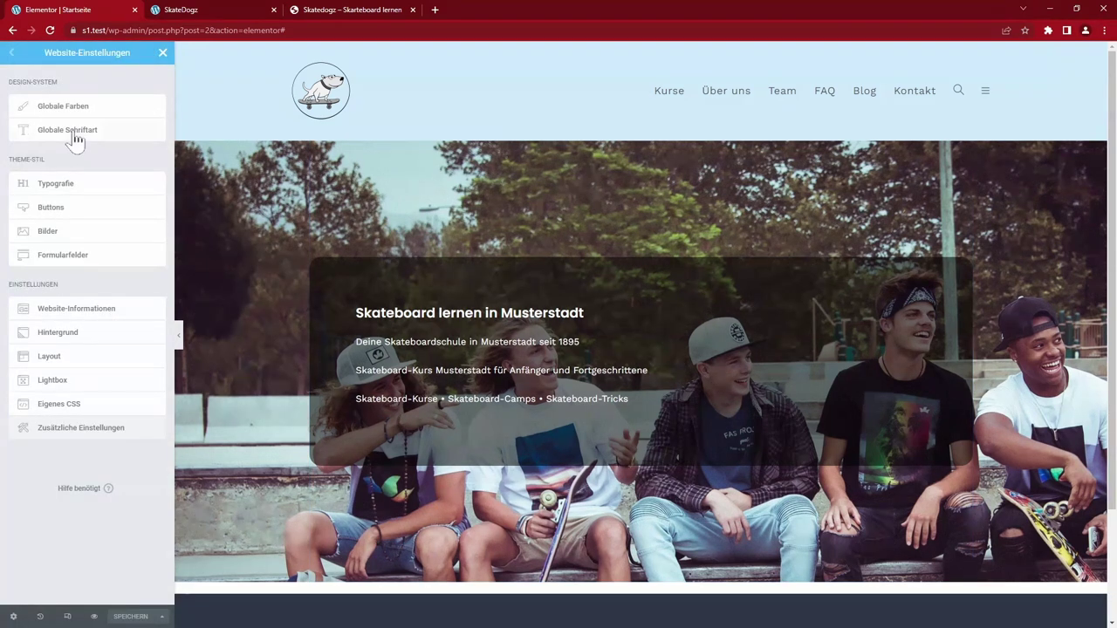
{"action": "left_click", "coordinate": [75, 131]}
{"action": "left_click", "coordinate": [11, 53]}
{"action": "left_click", "coordinate": [74, 192]}
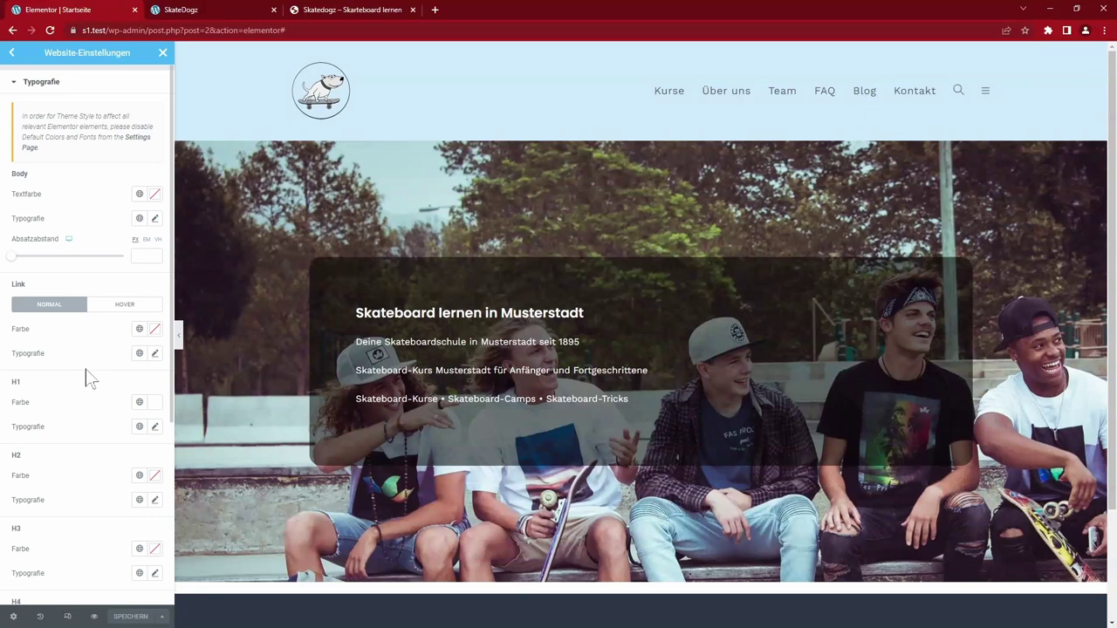
{"action": "left_click", "coordinate": [154, 426]}
{"action": "left_click", "coordinate": [140, 428]}
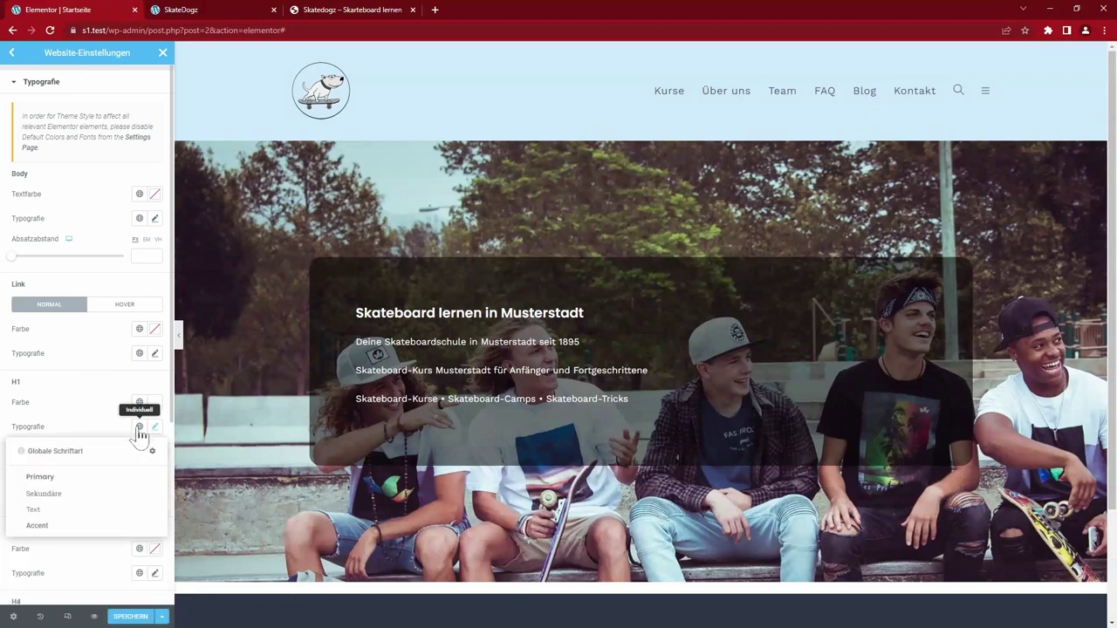
{"action": "left_click", "coordinate": [40, 480]}
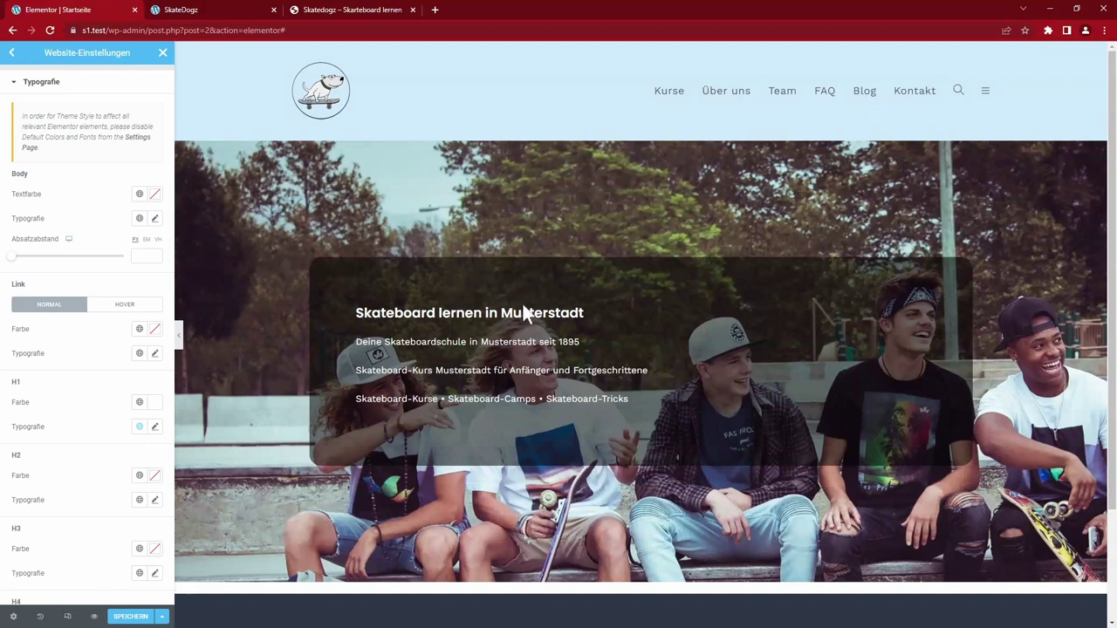
- Set the site-wide H1 typography to 48 px with a bolder font weight, comparing with the reference page, and save
{"action": "left_click", "coordinate": [154, 426]}
{"action": "left_click_drag", "start_coordinate": [23, 286], "coordinate": [47, 297]}
{"action": "left_click", "coordinate": [306, 11]}
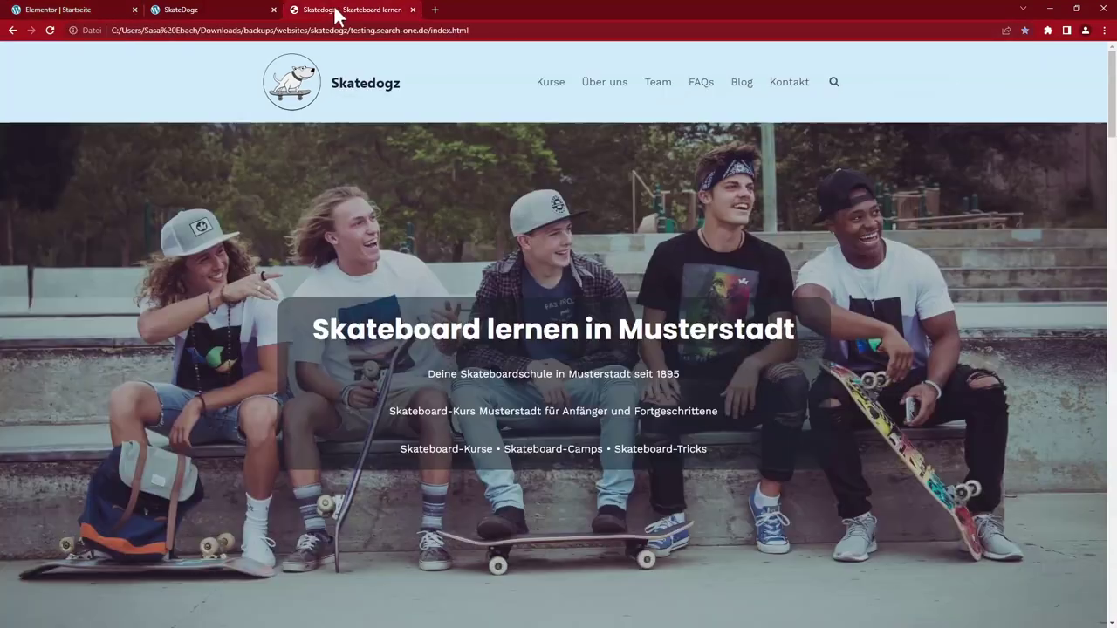
{"action": "left_click", "coordinate": [85, 11]}
{"action": "left_click", "coordinate": [118, 310]}
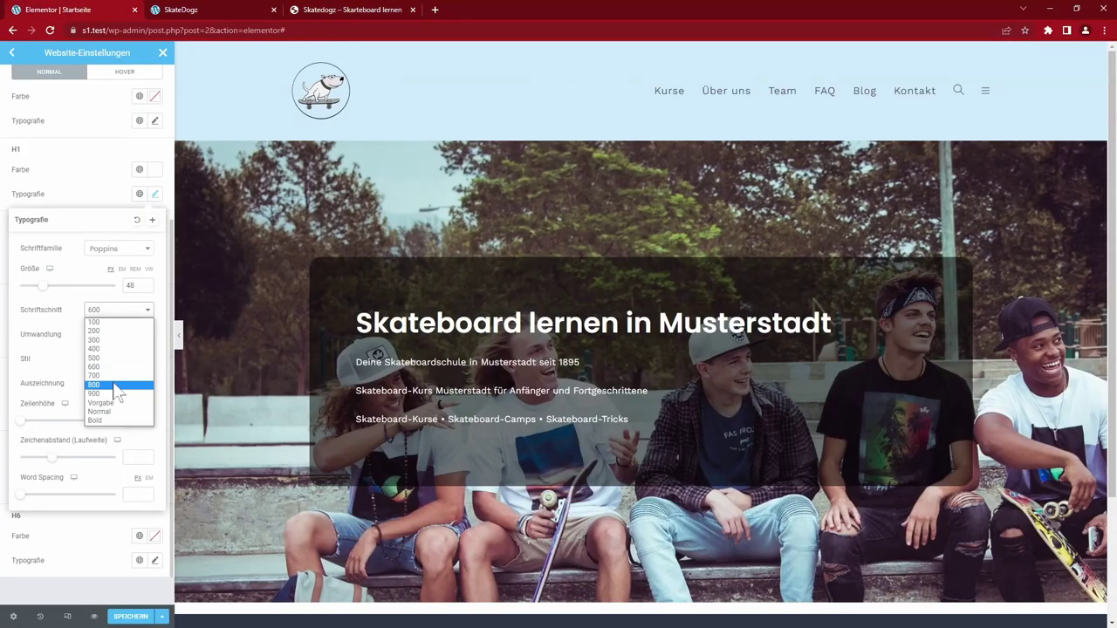
{"action": "left_click", "coordinate": [116, 393]}
{"action": "left_click", "coordinate": [11, 53]}
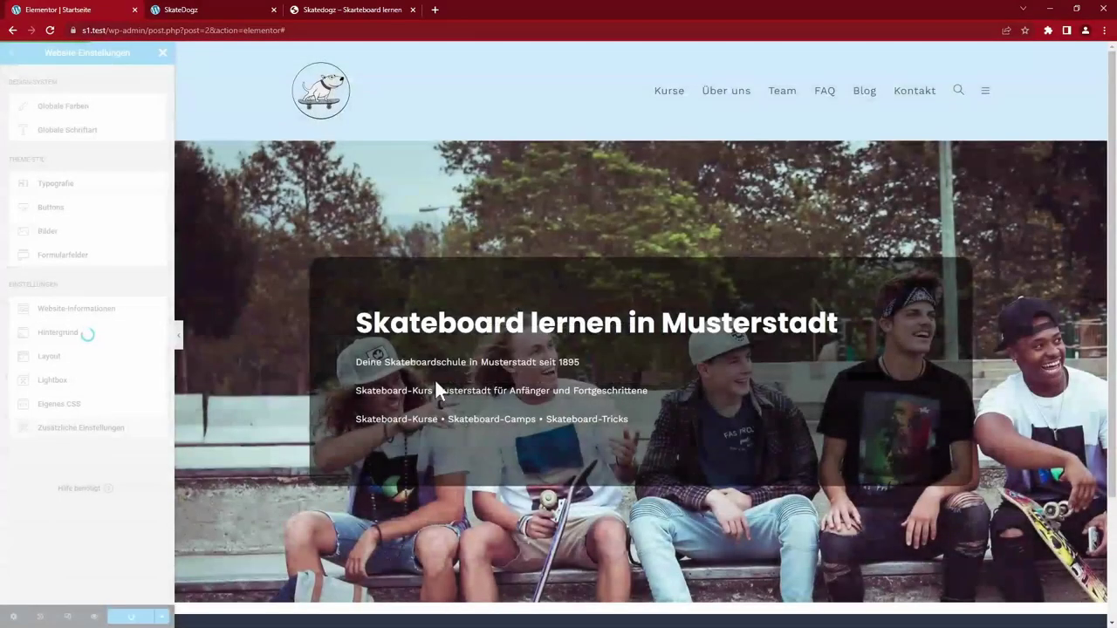
- Centre the heading and all three text lines in the hero's text widget
{"action": "left_click", "coordinate": [435, 381]}
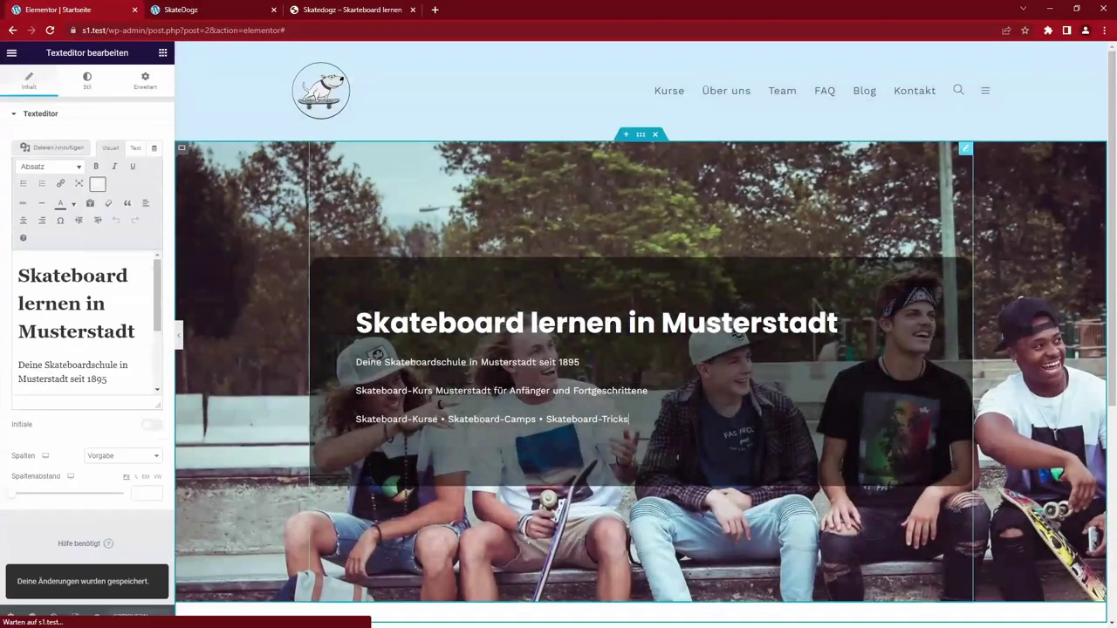
{"action": "left_click_drag", "start_coordinate": [354, 359], "coordinate": [662, 440]}
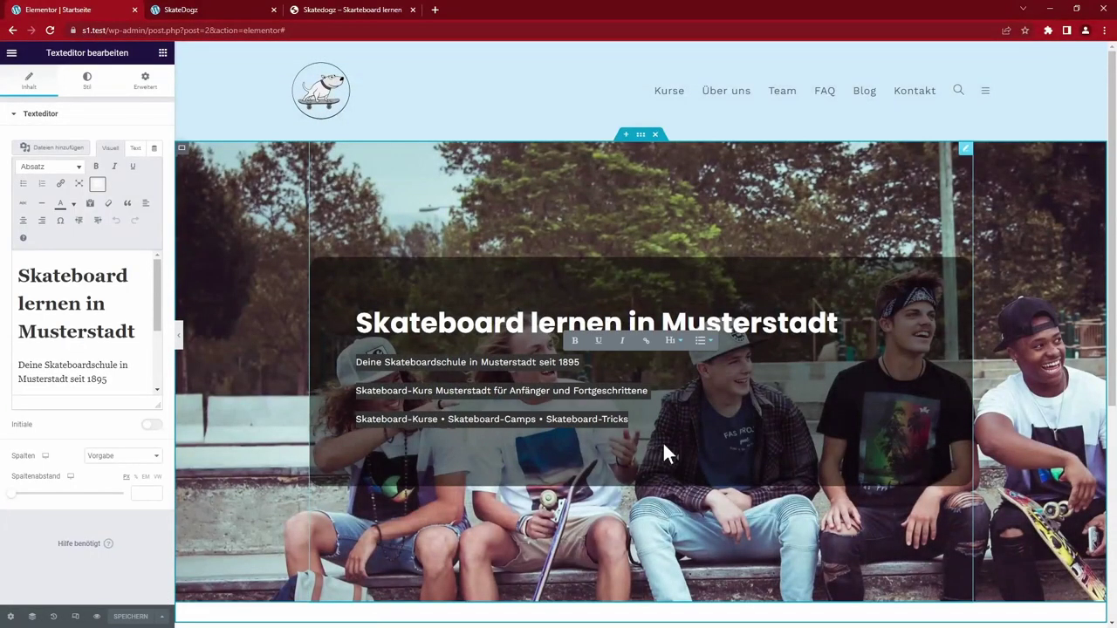
{"action": "left_click", "coordinate": [23, 222]}
{"action": "left_click_drag", "start_coordinate": [27, 276], "coordinate": [131, 484]}
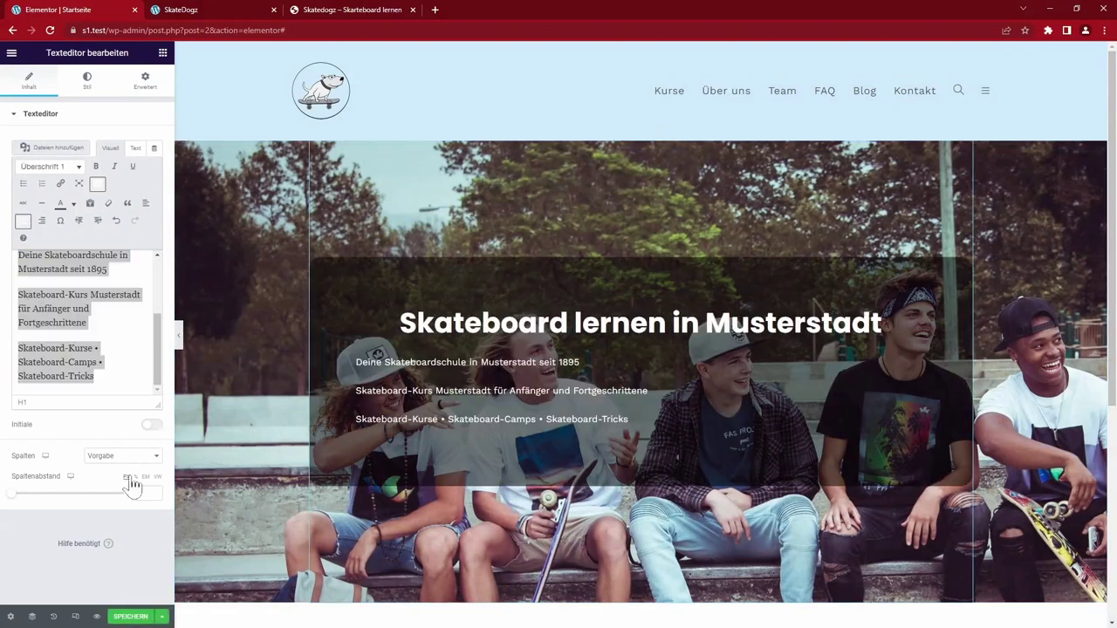
{"action": "left_click", "coordinate": [25, 223]}
{"action": "left_click", "coordinate": [27, 224]}
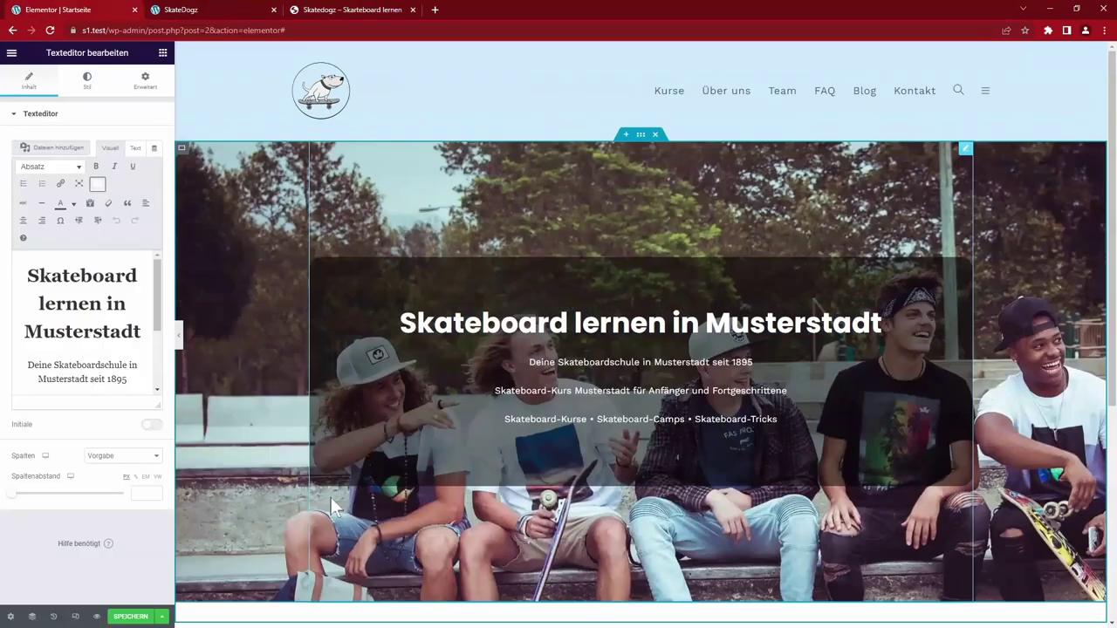
- Give the hero container a semi-transparent background overlay of #1A202C7A, based on global colour Neues Element #3, and compare it with the reference page
{"action": "left_click", "coordinate": [183, 159]}
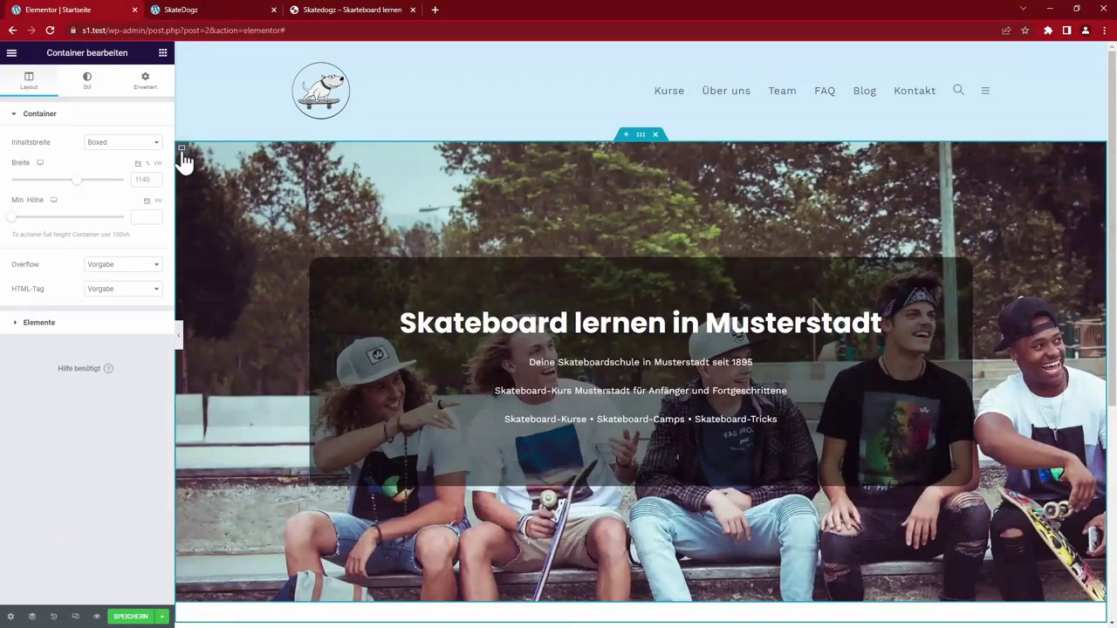
{"action": "left_click", "coordinate": [88, 87]}
{"action": "left_click", "coordinate": [59, 412]}
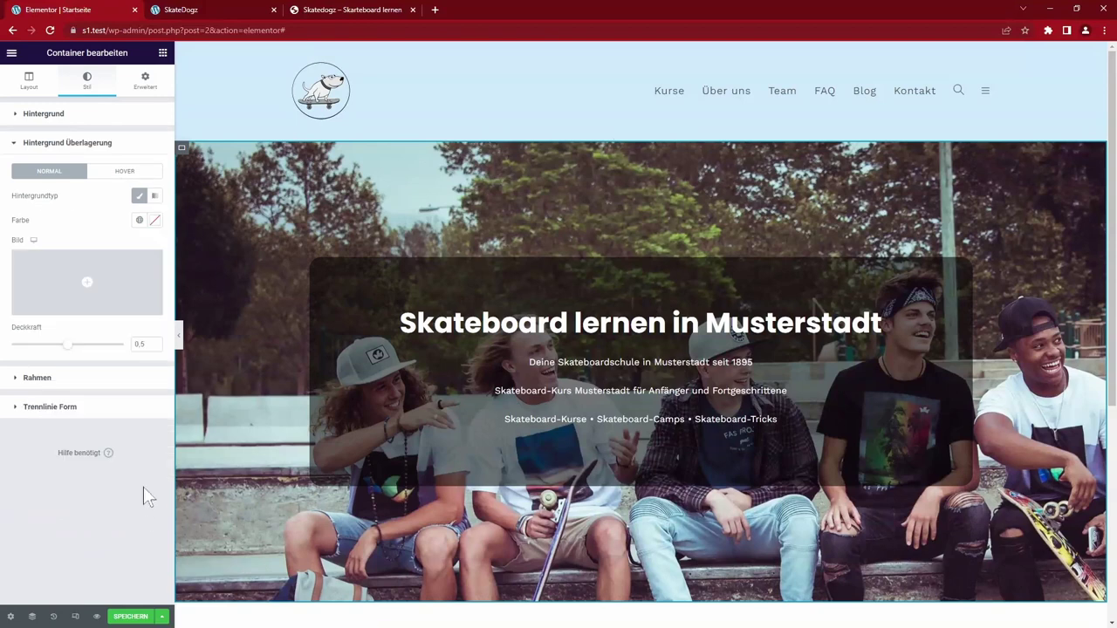
{"action": "left_click", "coordinate": [140, 221]}
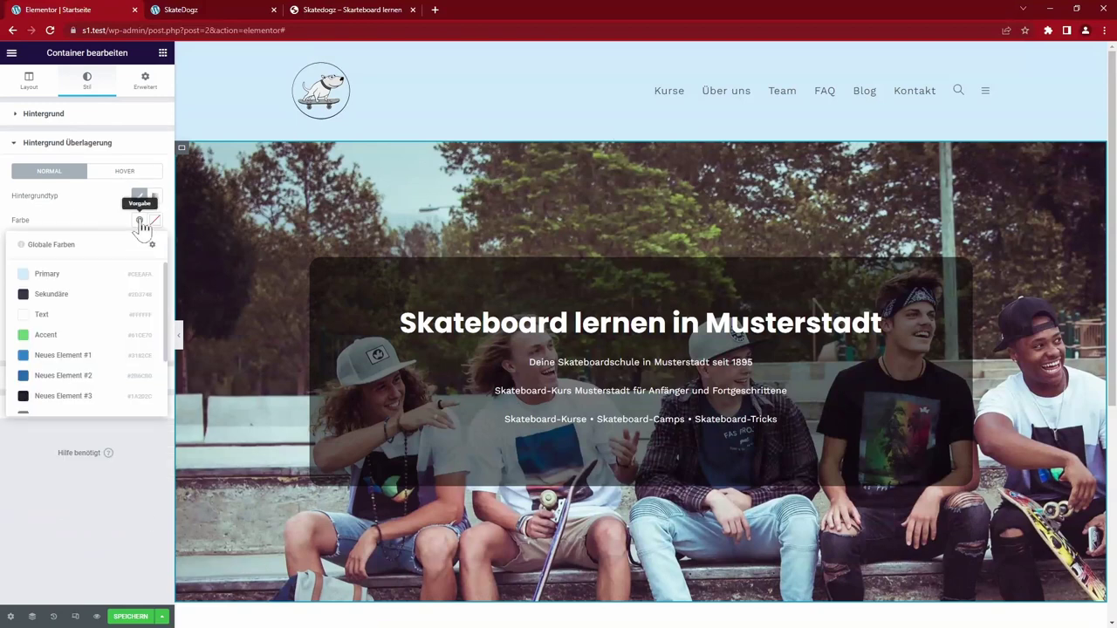
{"action": "left_click", "coordinate": [74, 396]}
{"action": "left_click", "coordinate": [154, 220]}
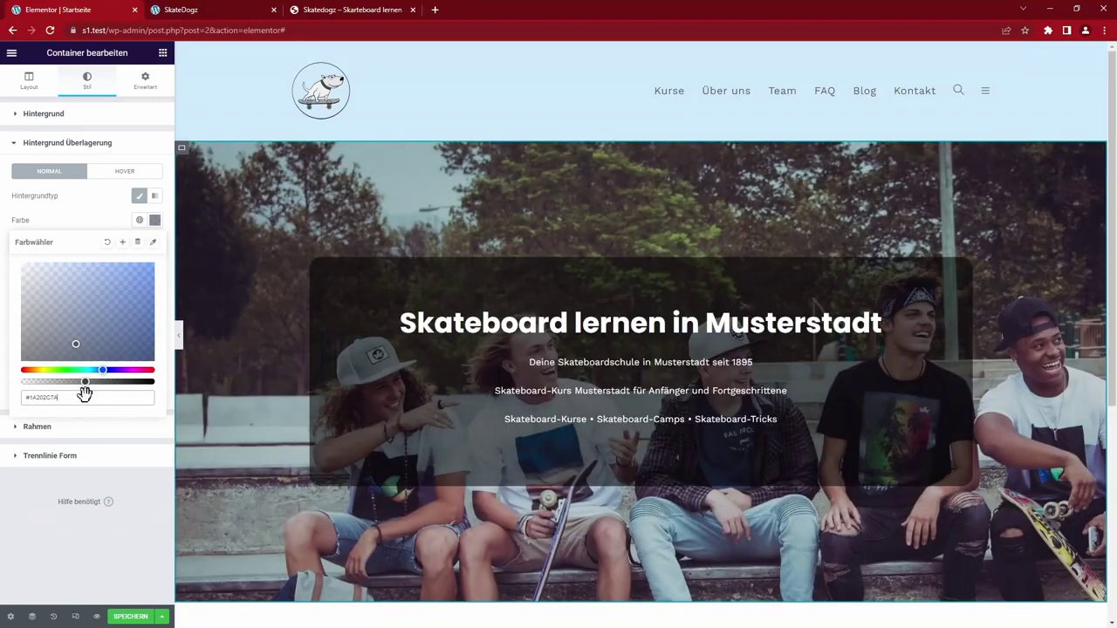
{"action": "left_click", "coordinate": [332, 17]}
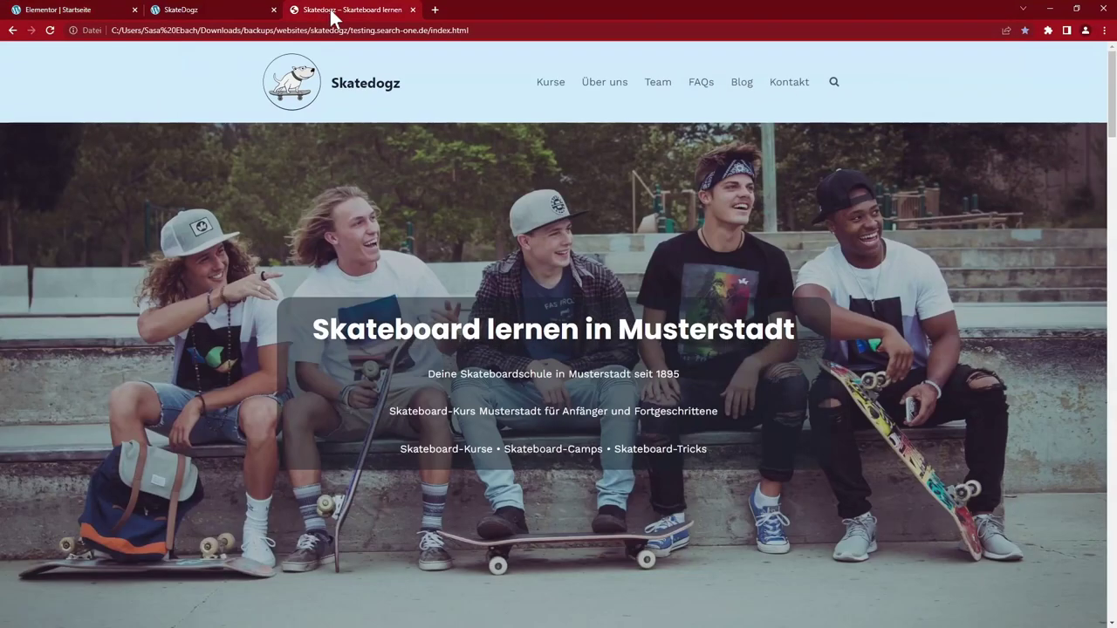
{"action": "left_click", "coordinate": [101, 17]}
{"action": "left_click", "coordinate": [340, 9]}
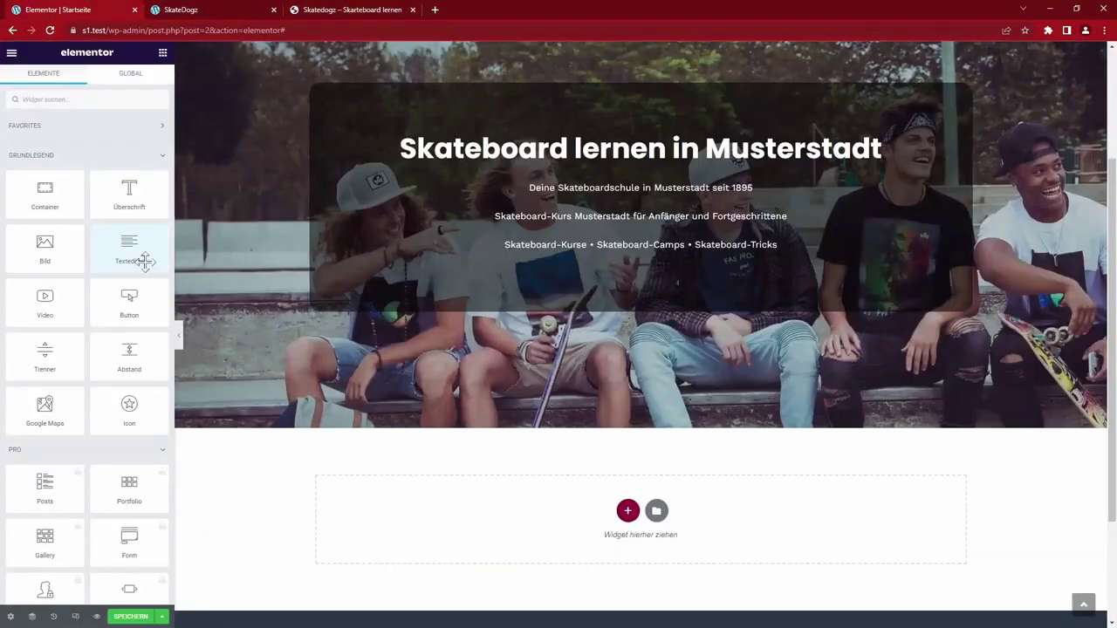
- Add a new container below the hero and place an OceanWP Advanced Heading widget in it
{"action": "left_click_drag", "start_coordinate": [44, 193], "coordinate": [559, 517]}
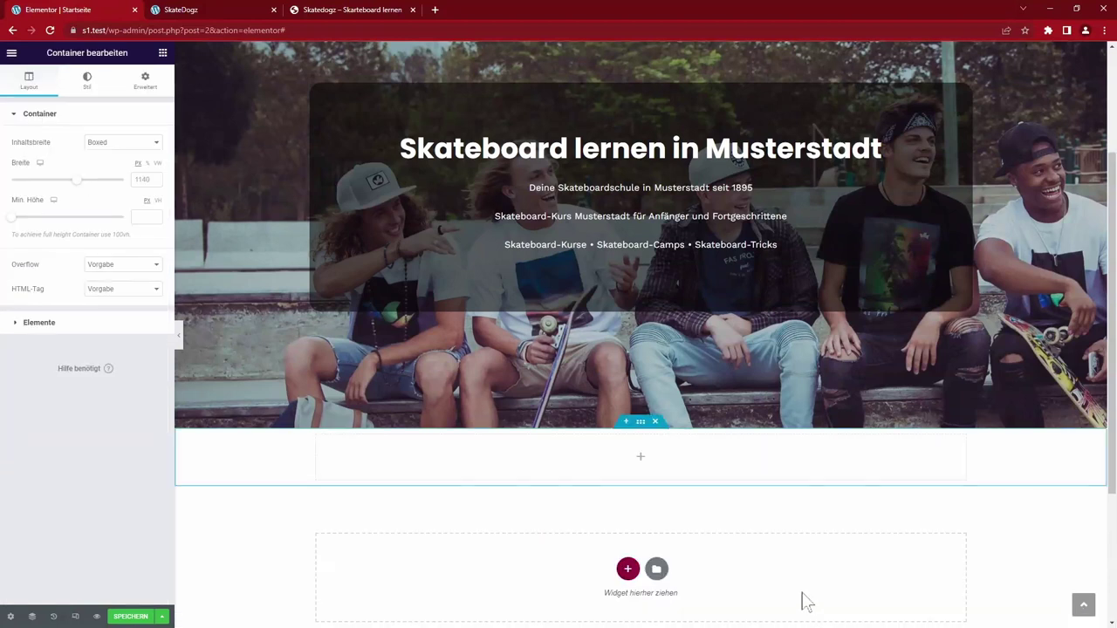
{"action": "left_click", "coordinate": [635, 459]}
{"action": "left_click_drag", "start_coordinate": [111, 267], "coordinate": [111, 268]}
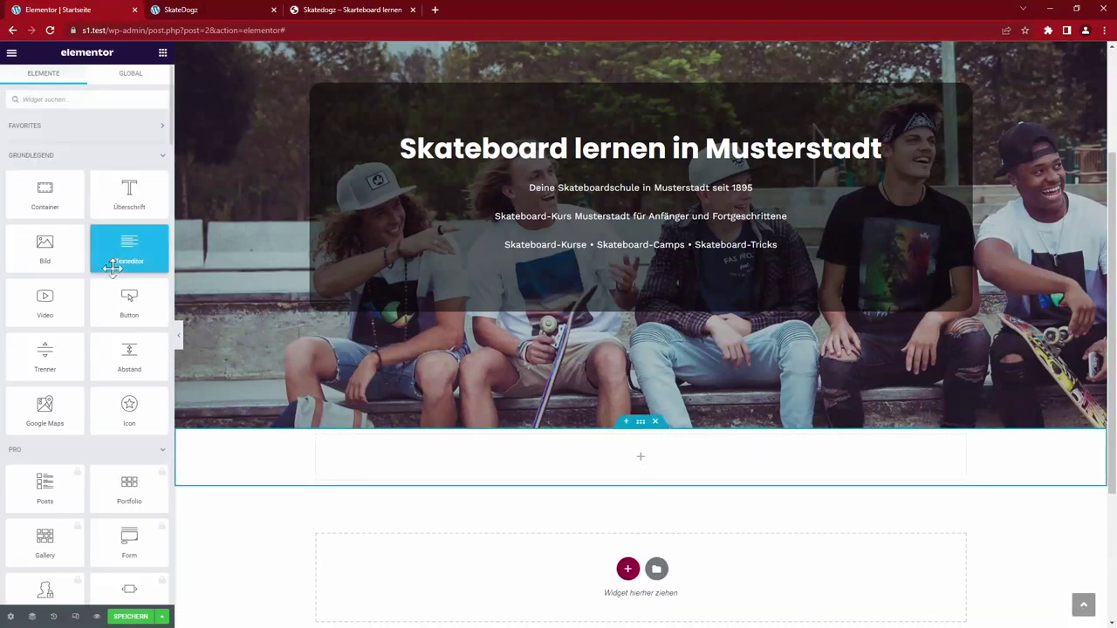
{"action": "scroll", "coordinate": [101, 332], "scroll_direction": "down", "scroll_amount": 15}
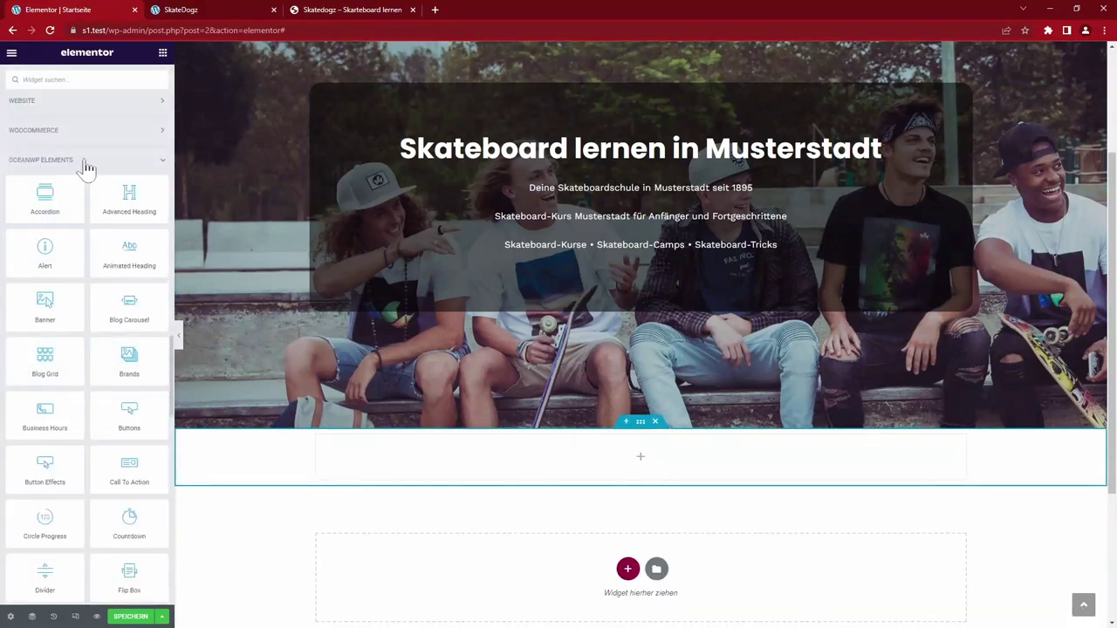
{"action": "left_click_drag", "start_coordinate": [133, 194], "coordinate": [650, 458]}
- Set the widget's heading and background heading to "Top 10 Skateboardtricks" and clear its sub heading
{"action": "key", "text": "ctrl+a"}
{"action": "type", "text": "Top 10 Skateboardtricks"}
{"action": "triple_click", "coordinate": [99, 224]}
{"action": "key", "text": "BackSpace"}
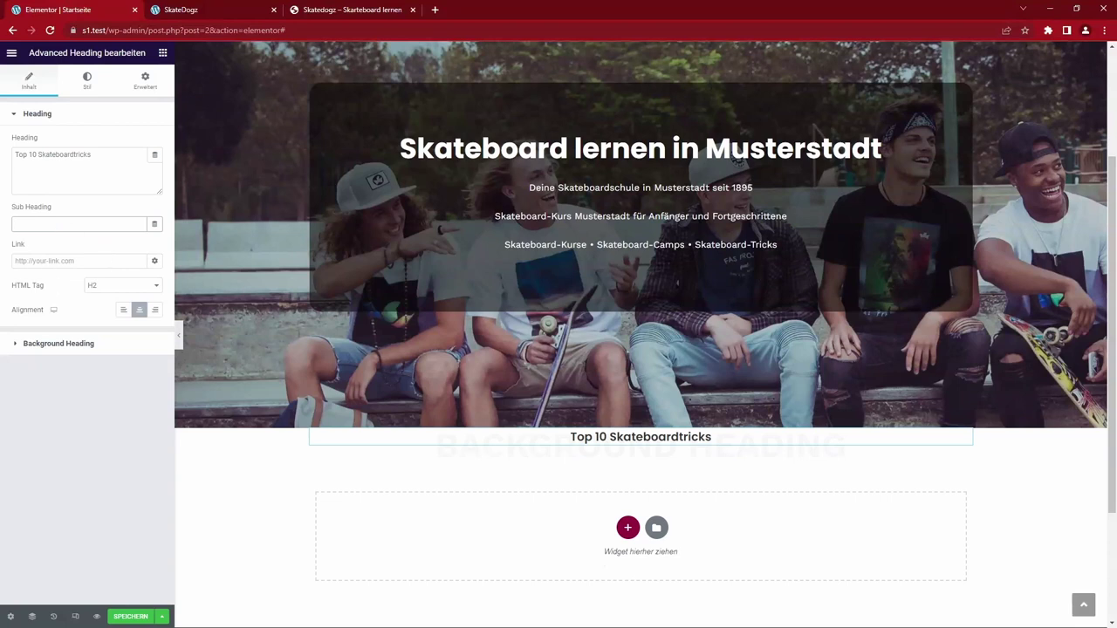
{"action": "left_click", "coordinate": [65, 345]}
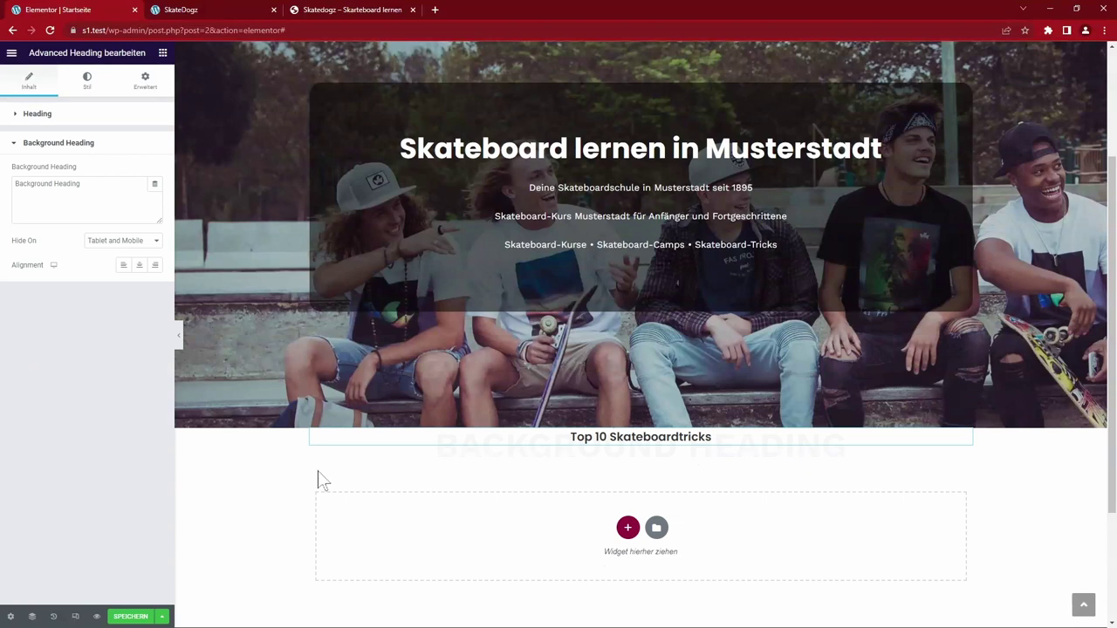
{"action": "type", "text": "Top 10 Skateboardtricks"}
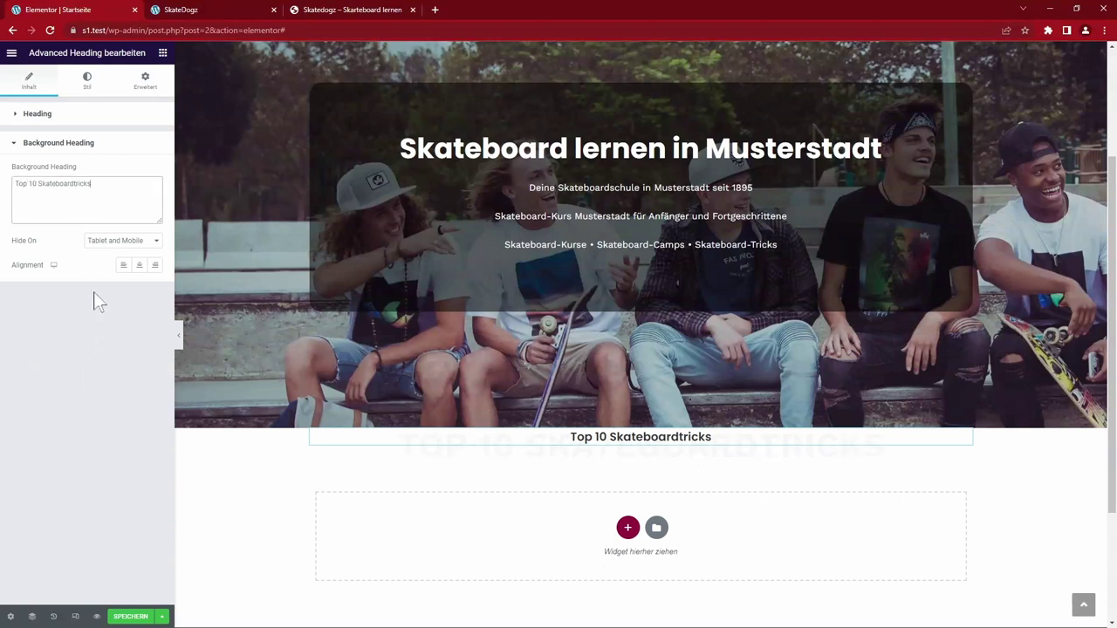
- Try the Advanced Style option on the widget's heading and background heading
{"action": "left_click", "coordinate": [87, 82]}
{"action": "left_click", "coordinate": [152, 139]}
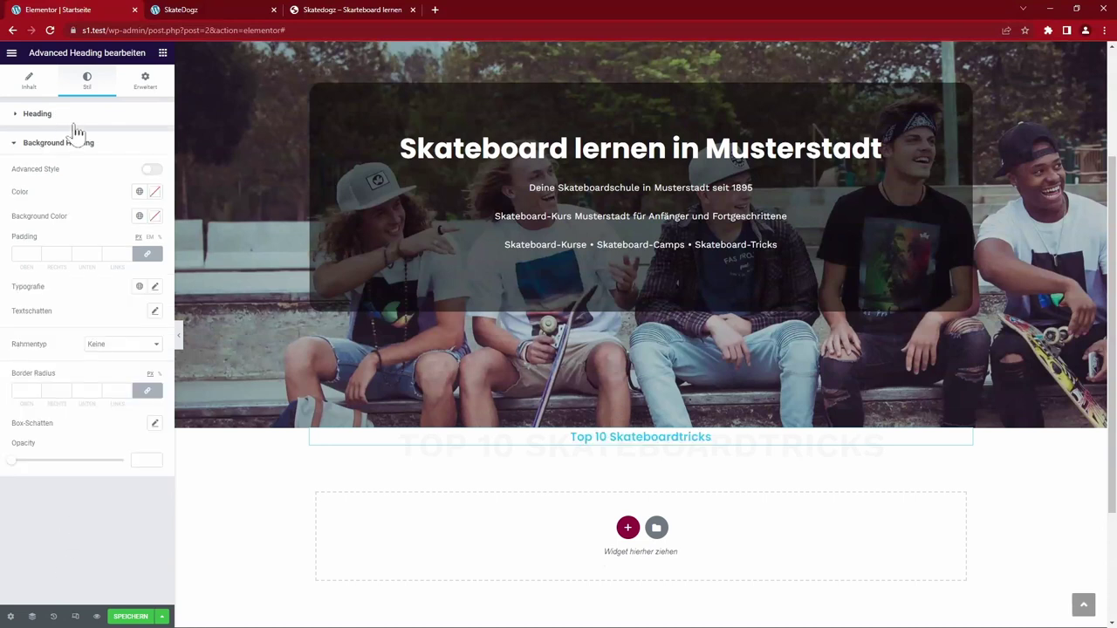
{"action": "left_click", "coordinate": [152, 171]}
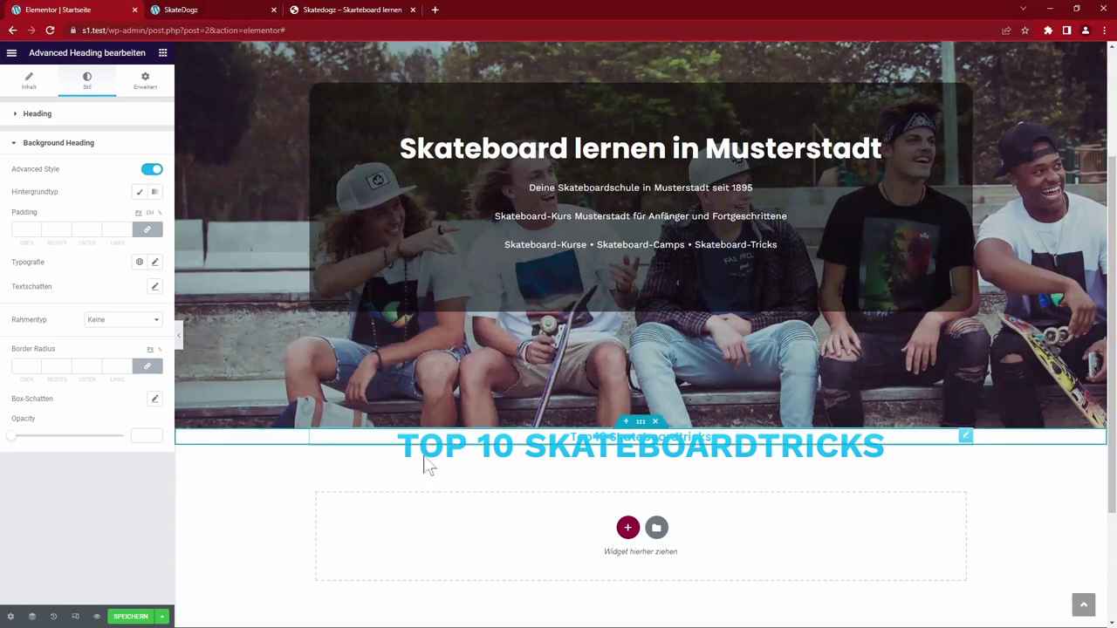
{"action": "left_click", "coordinate": [152, 171]}
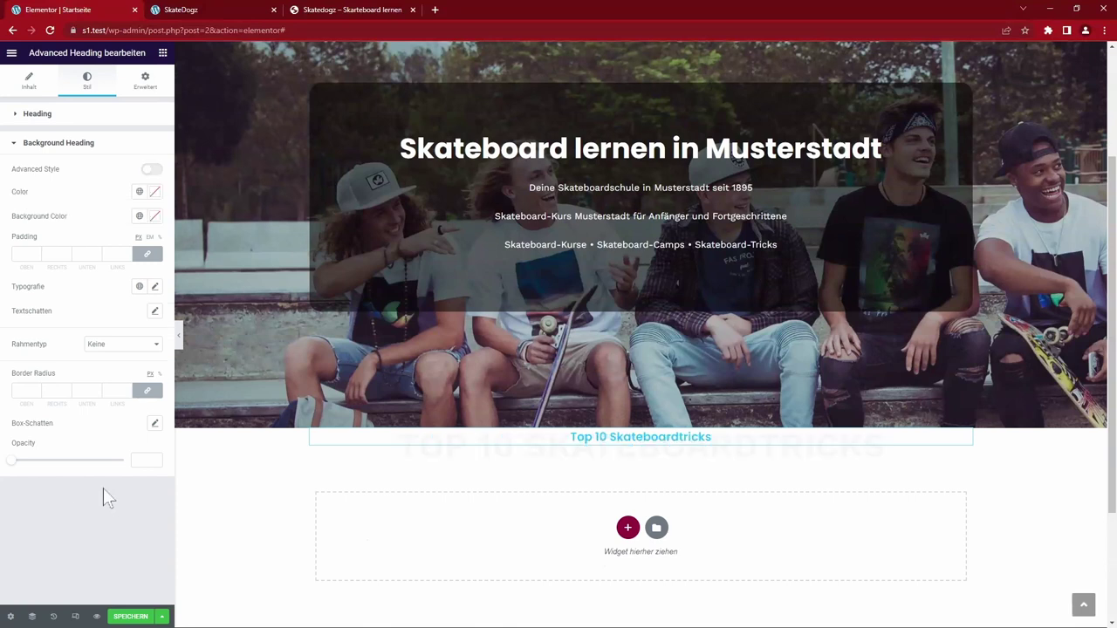
- Set the font size of the "Top 10 Skateboardtricks" heading to 32 px
{"action": "left_click", "coordinate": [37, 115]}
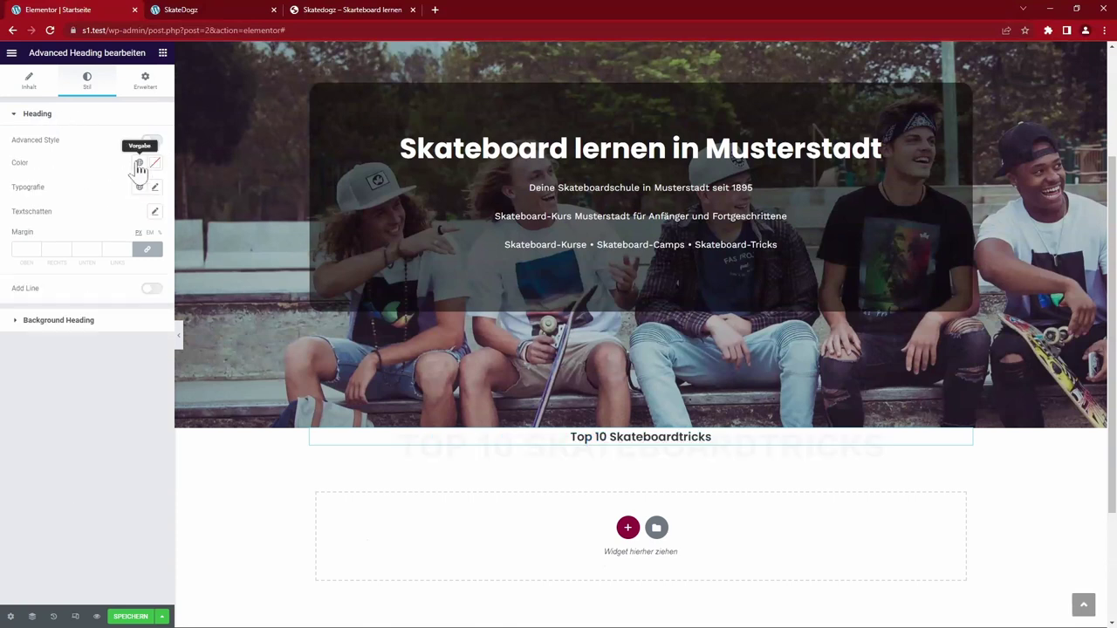
{"action": "left_click", "coordinate": [155, 187]}
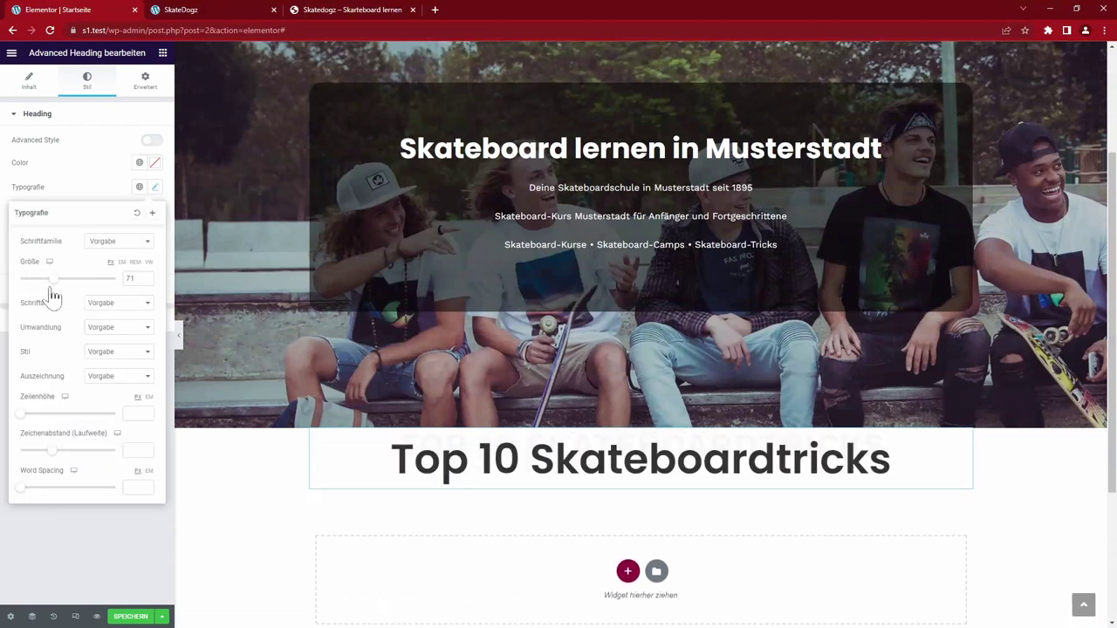
{"action": "left_click_drag", "start_coordinate": [50, 296], "coordinate": [37, 296]}
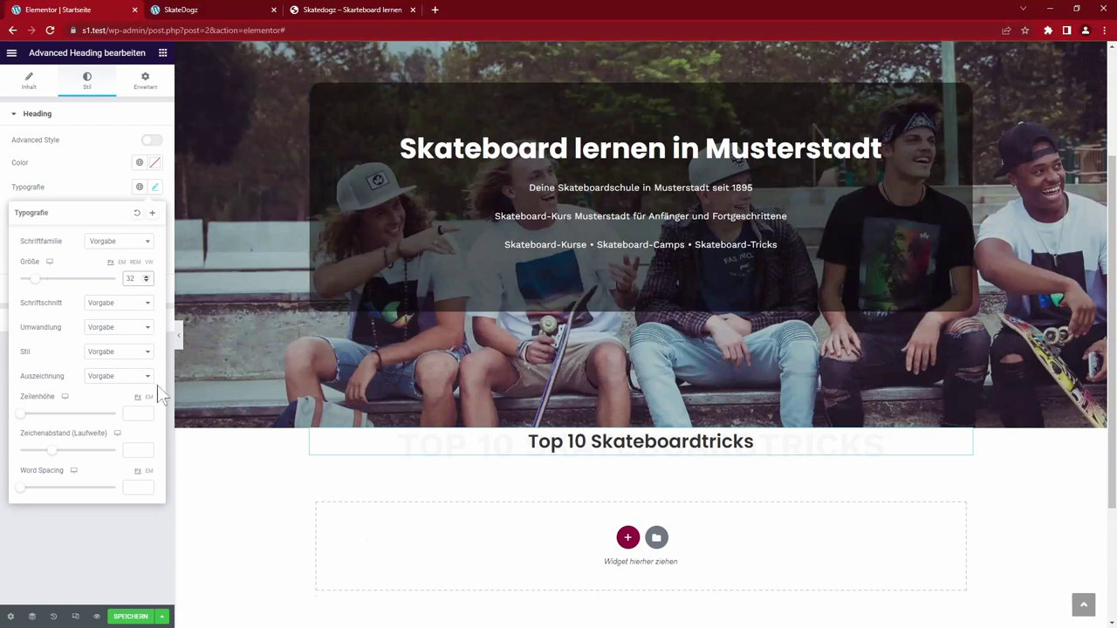
{"action": "left_click", "coordinate": [269, 479]}
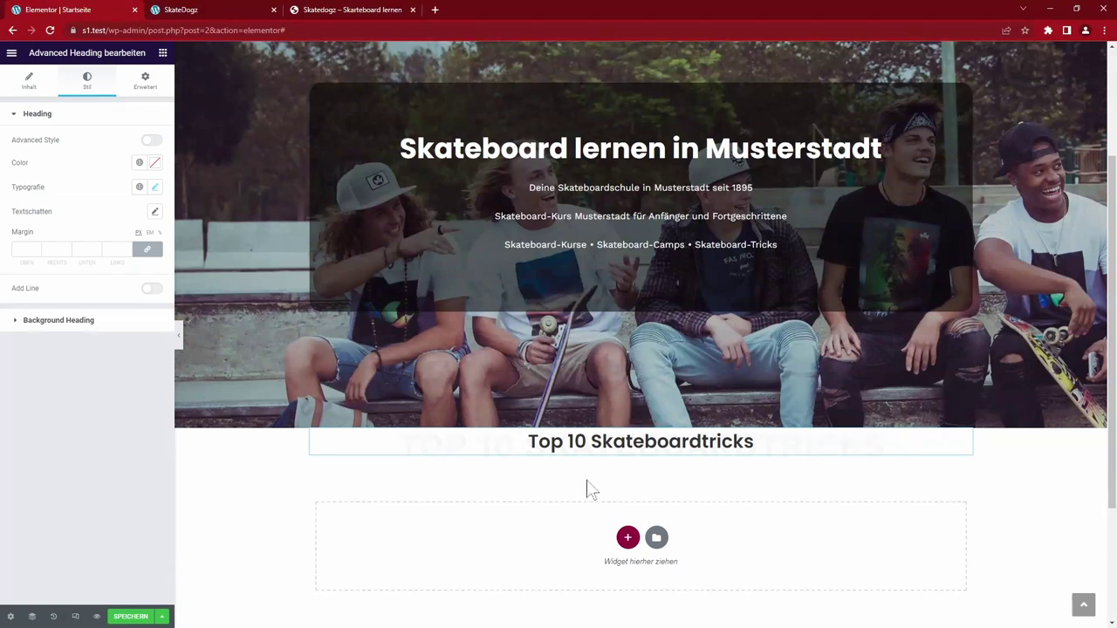
- Set the heading container's padding to 80 px at the top and bottom and 0 at the sides, and return to the widget list
{"action": "left_click", "coordinate": [644, 426]}
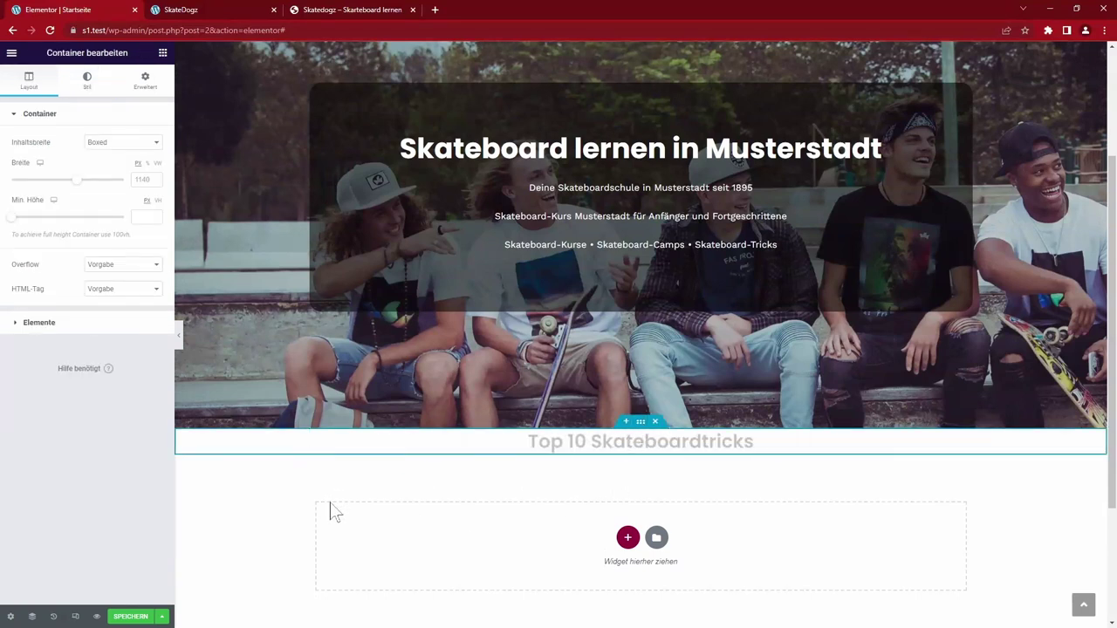
{"action": "left_click", "coordinate": [89, 83]}
{"action": "left_click", "coordinate": [145, 81]}
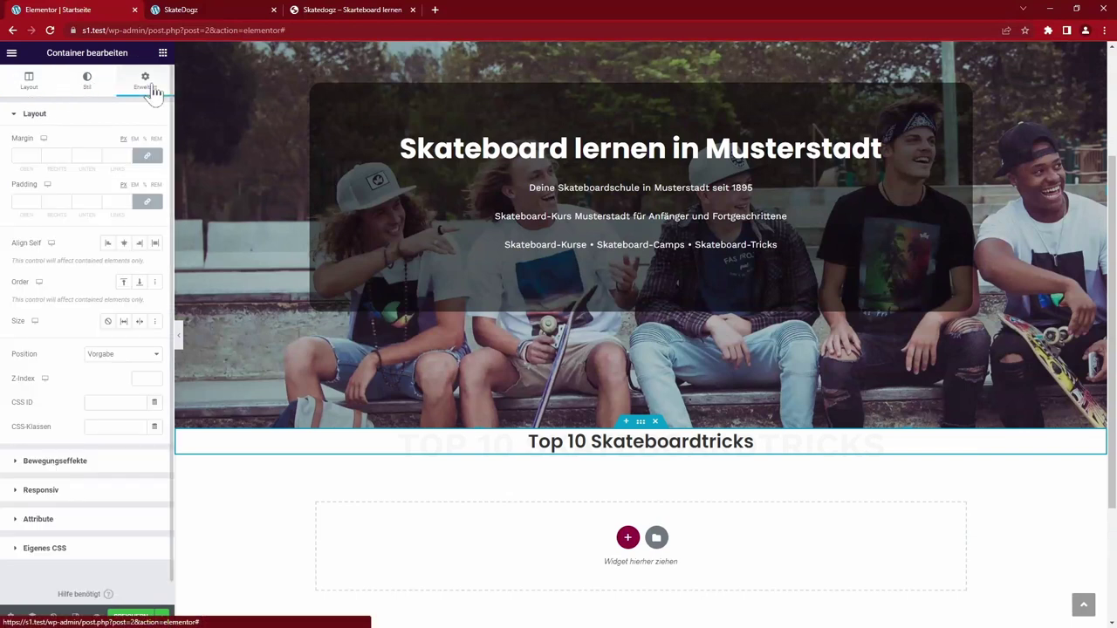
{"action": "left_click", "coordinate": [24, 202]}
{"action": "type", "text": "80"}
{"action": "left_click", "coordinate": [147, 202]}
{"action": "double_click", "coordinate": [52, 201]}
{"action": "type", "text": "0"}
{"action": "double_click", "coordinate": [113, 201]}
{"action": "type", "text": "0"}
{"action": "scroll", "coordinate": [562, 537], "scroll_direction": "down", "scroll_amount": 1}
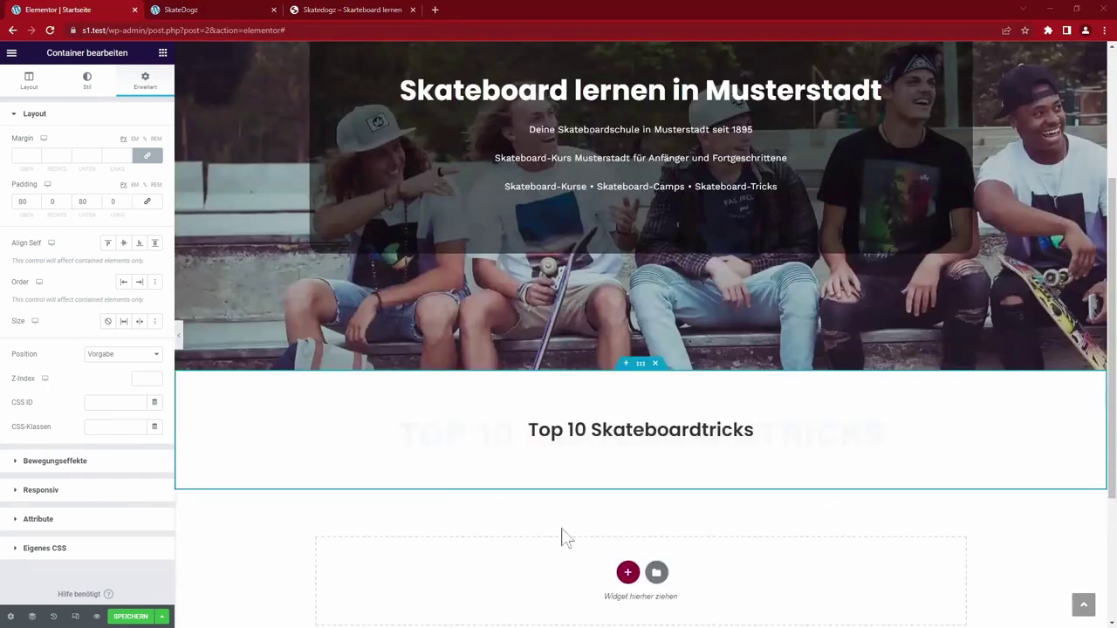
{"action": "left_click", "coordinate": [163, 53]}
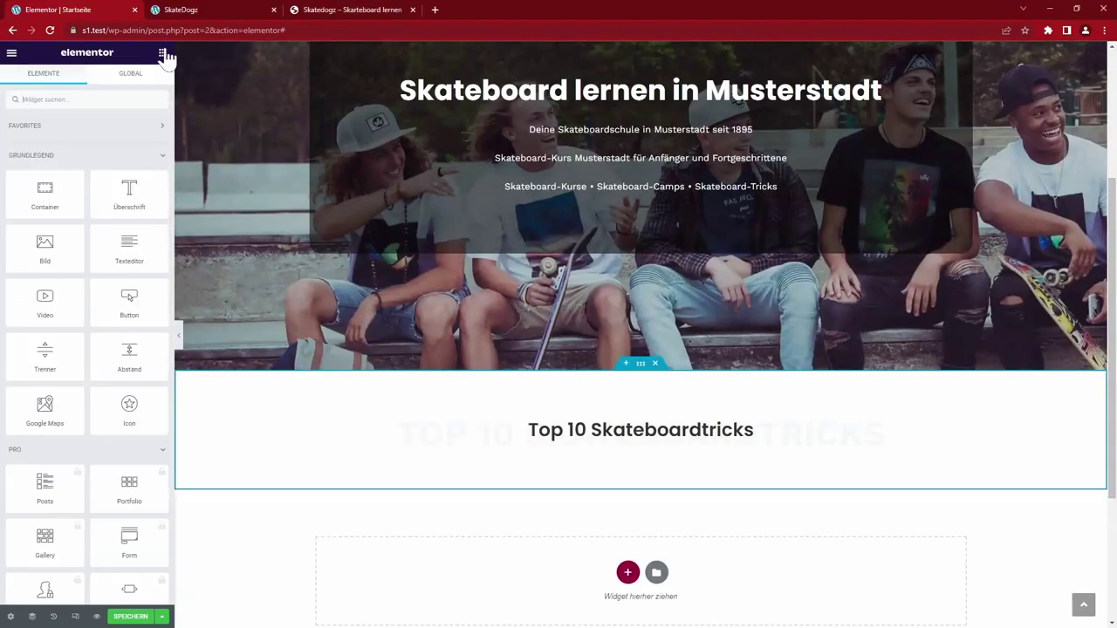
- Add a Blog Grid widget below the "Top 10 Skateboardtricks" heading
{"action": "scroll", "coordinate": [172, 209], "scroll_direction": "down", "scroll_amount": 10}
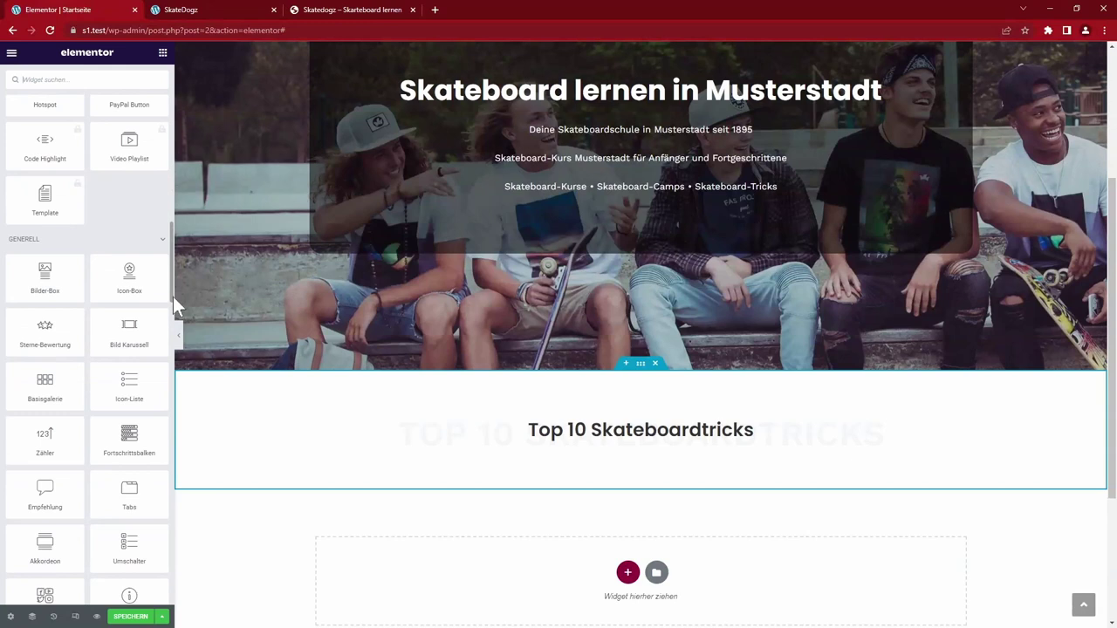
{"action": "scroll", "coordinate": [173, 295], "scroll_direction": "down", "scroll_amount": 6}
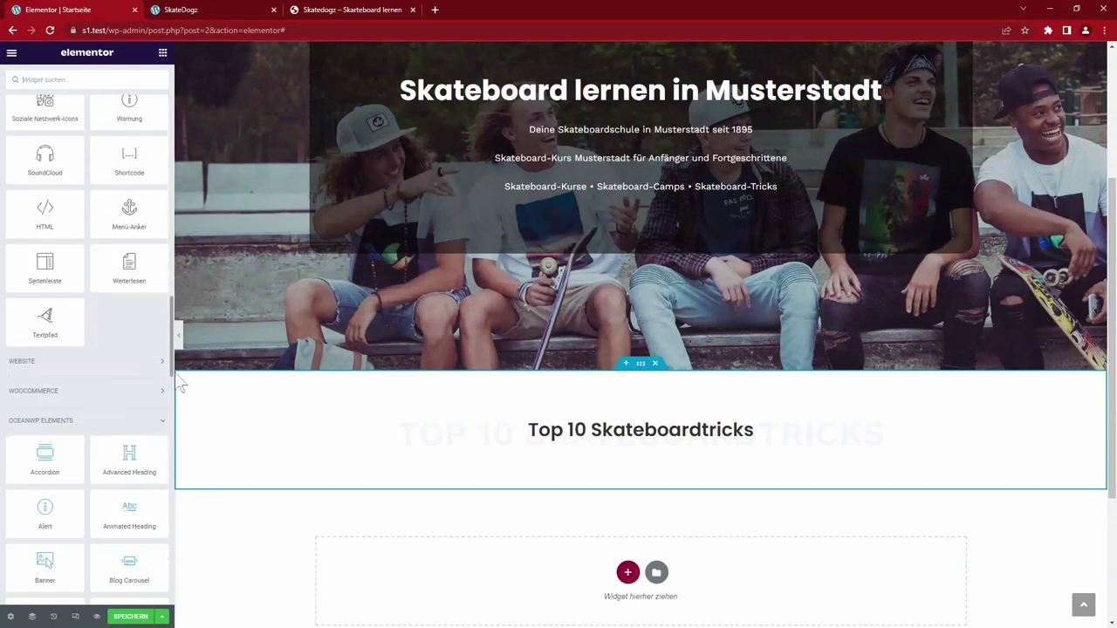
{"action": "scroll", "coordinate": [180, 419], "scroll_direction": "down", "scroll_amount": 4}
{"action": "left_click_drag", "start_coordinate": [41, 286], "coordinate": [631, 447]}
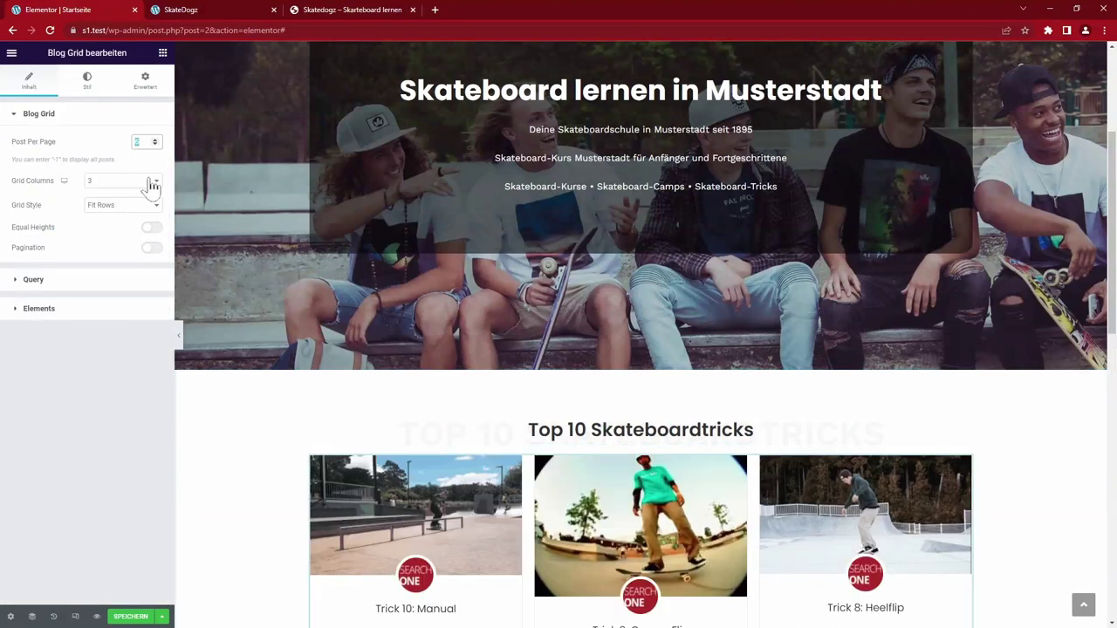
- Change the blog grid query's order and order-by settings so the posts start with "Trick 1: Ollie"
{"action": "left_click", "coordinate": [105, 279]}
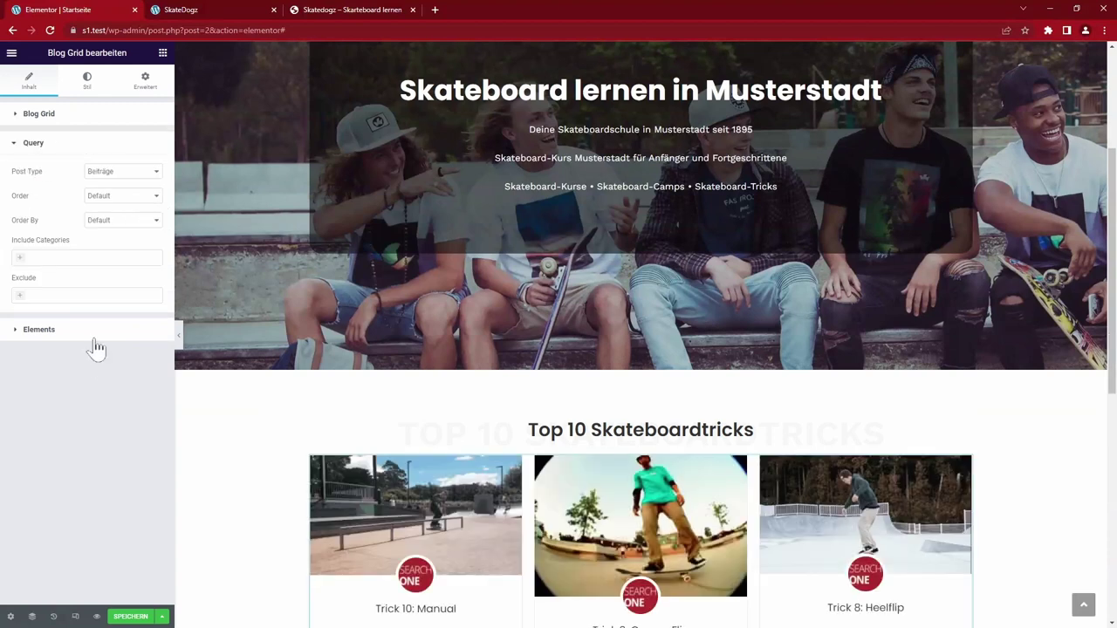
{"action": "left_click", "coordinate": [136, 195]}
{"action": "left_click", "coordinate": [140, 220]}
- Turn off the author, comments, categories and excerpt display in the blog grid
{"action": "left_click", "coordinate": [52, 329]}
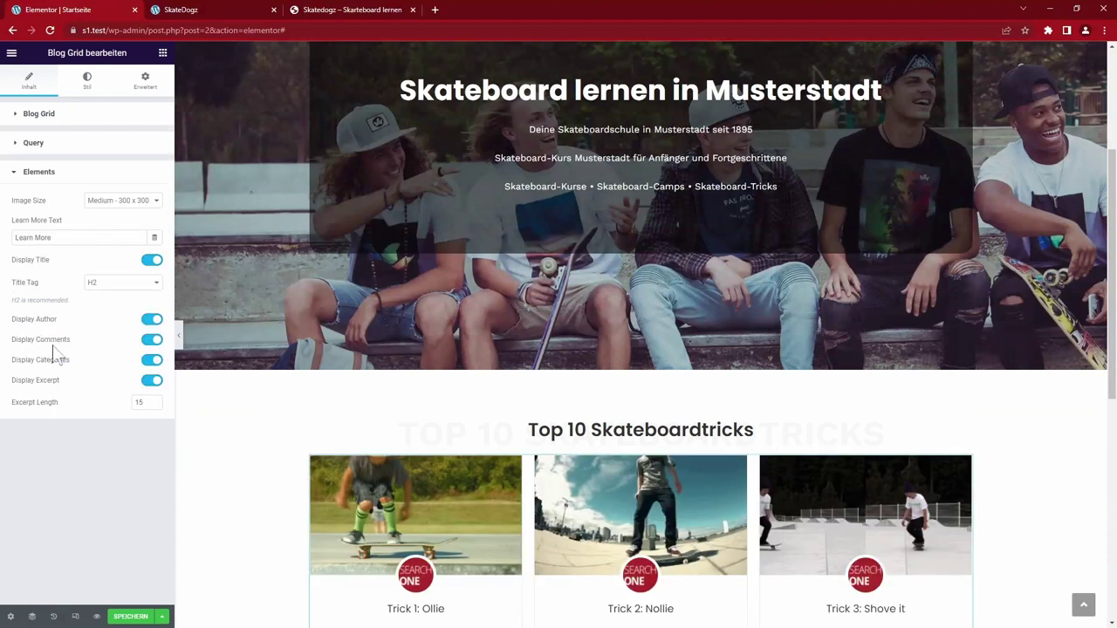
{"action": "left_click", "coordinate": [157, 322]}
{"action": "left_click", "coordinate": [152, 340]}
{"action": "left_click", "coordinate": [152, 360]}
{"action": "left_click", "coordinate": [152, 380]}
{"action": "scroll", "coordinate": [219, 449], "scroll_direction": "down", "scroll_amount": 3}
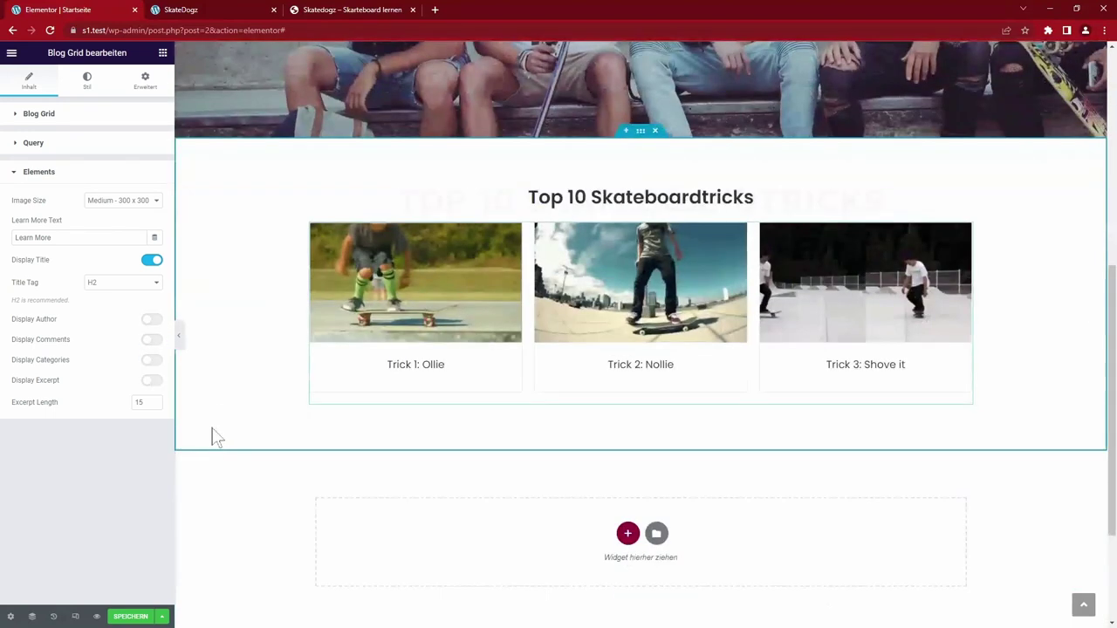
- Set the blog grid titles' typography to a font size of 24 px and a weight of 800
{"action": "left_click", "coordinate": [89, 81]}
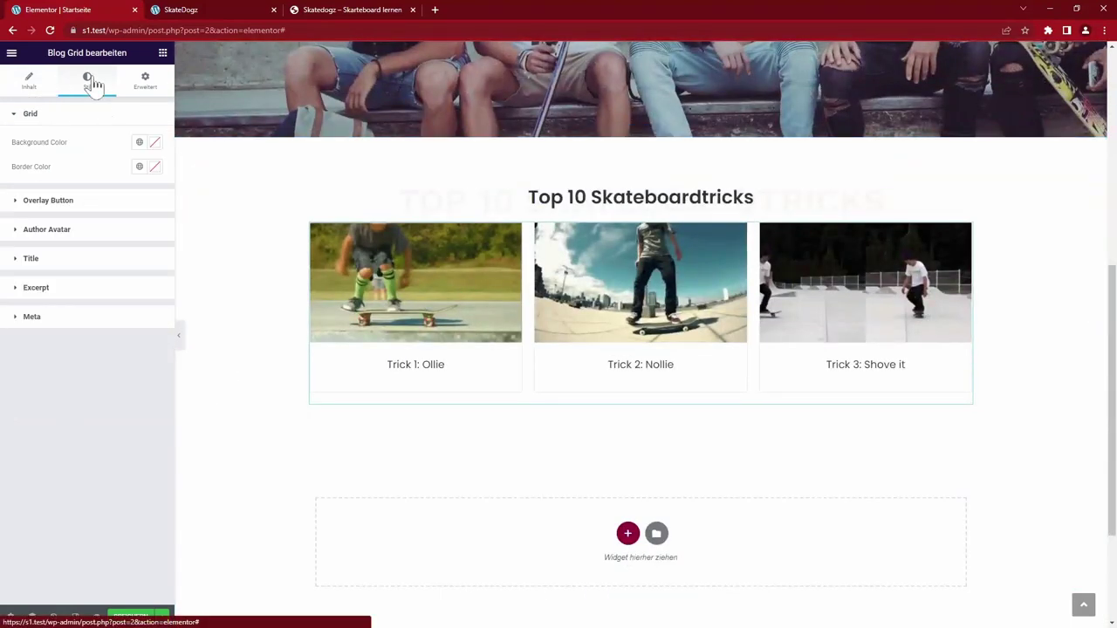
{"action": "left_click", "coordinate": [33, 260]}
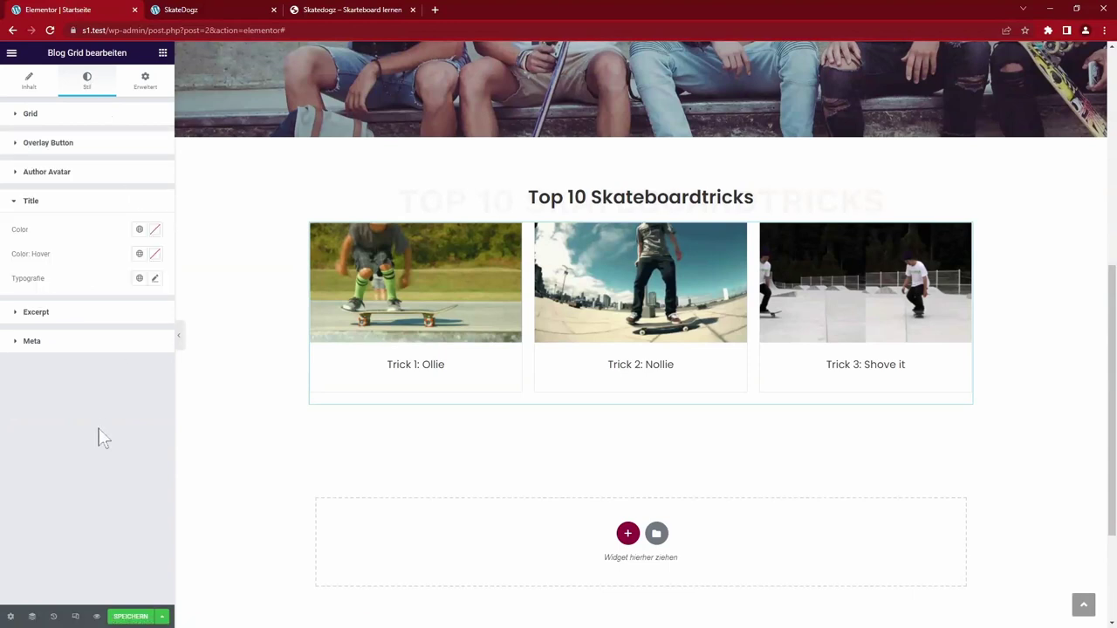
{"action": "left_click", "coordinate": [155, 278]}
{"action": "left_click_drag", "start_coordinate": [25, 371], "coordinate": [35, 382]}
{"action": "left_click", "coordinate": [146, 395]}
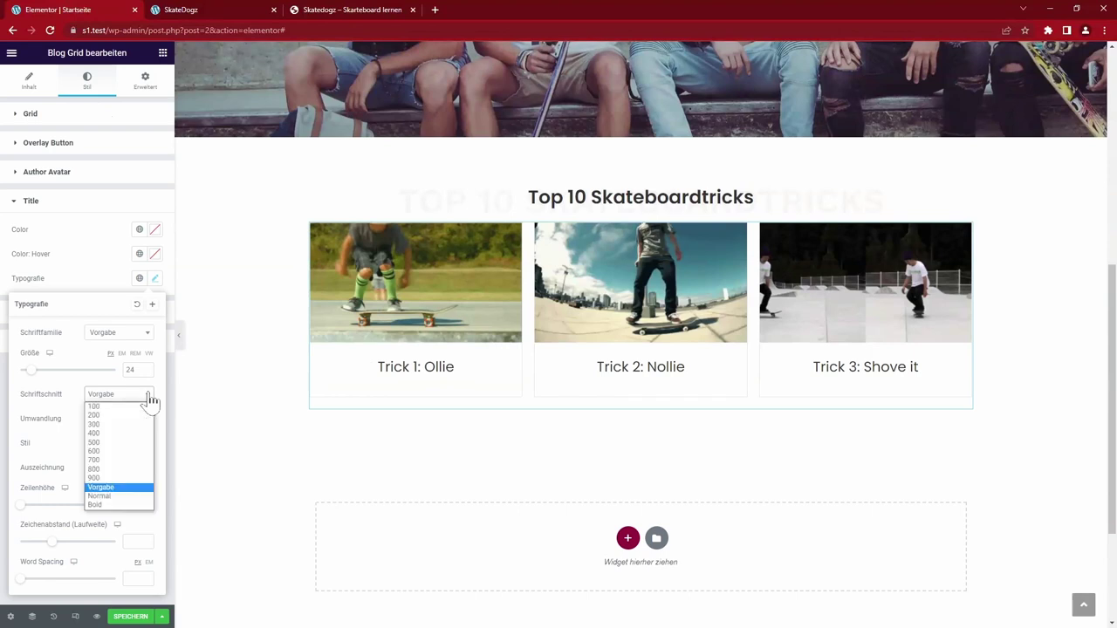
{"action": "left_click", "coordinate": [118, 470]}
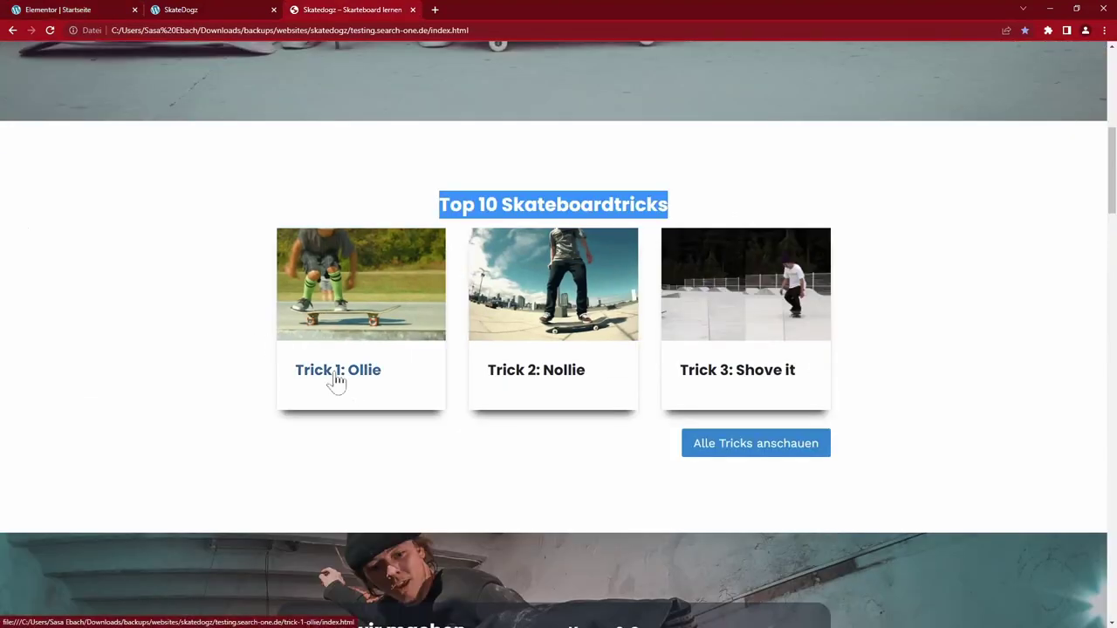
- Set the hover color of the blog grid titles to the global blue "Neues Element #1", matching the reference page
{"action": "left_click", "coordinate": [62, 11]}
{"action": "left_click", "coordinate": [150, 256]}
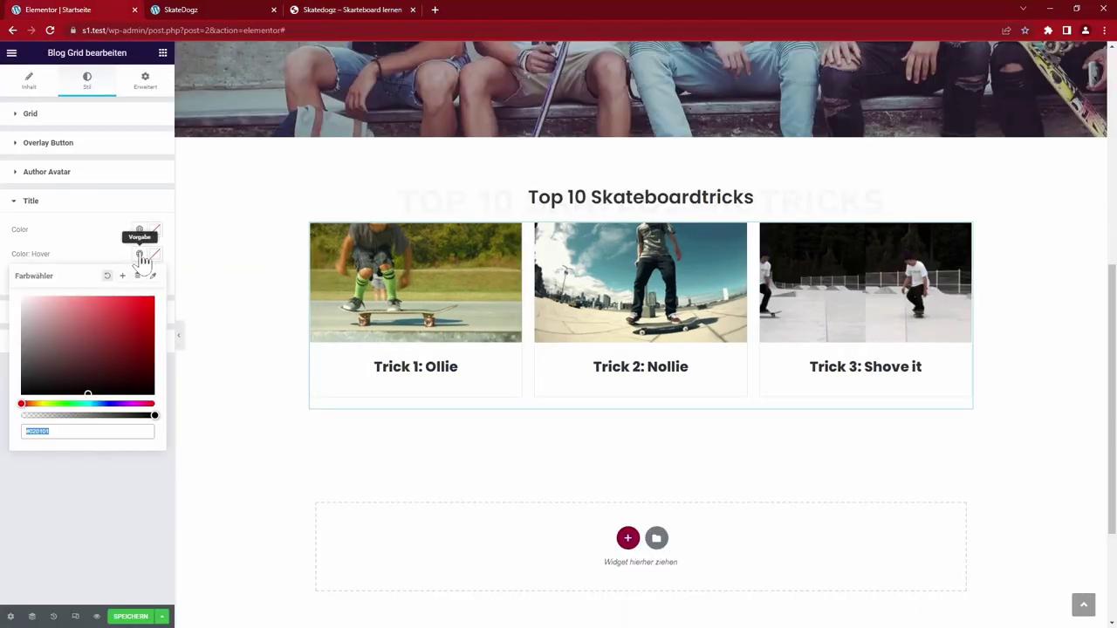
{"action": "left_click", "coordinate": [140, 255]}
{"action": "left_click", "coordinate": [78, 389]}
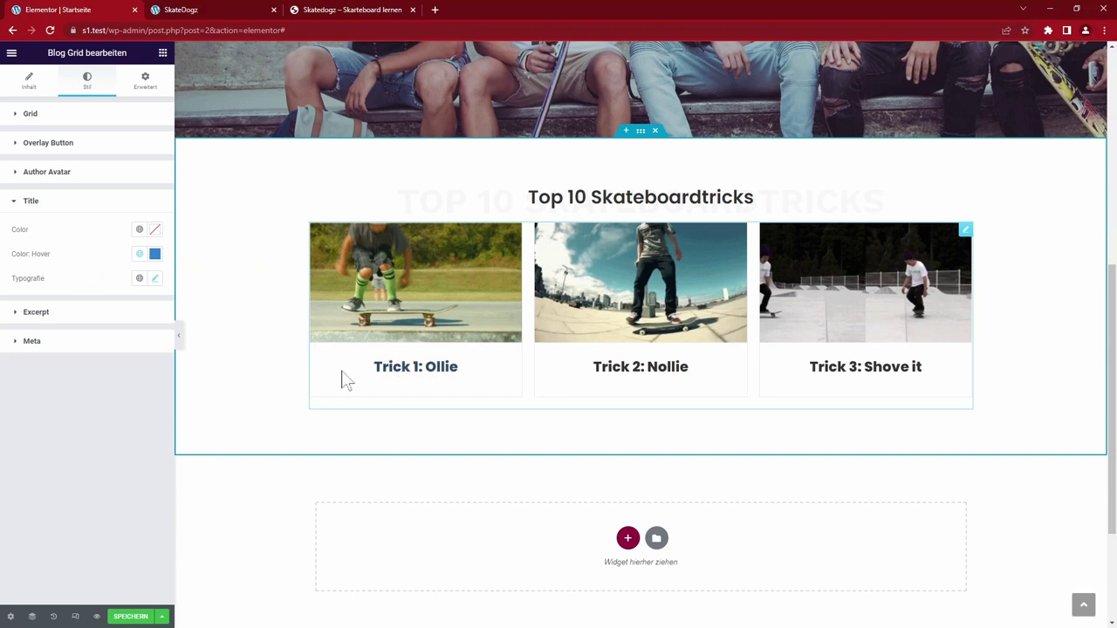
- Add a Buttons widget below the blog grid with a single right-aligned button labelled "Alle Tricks anschauen"
{"action": "left_click", "coordinate": [163, 52]}
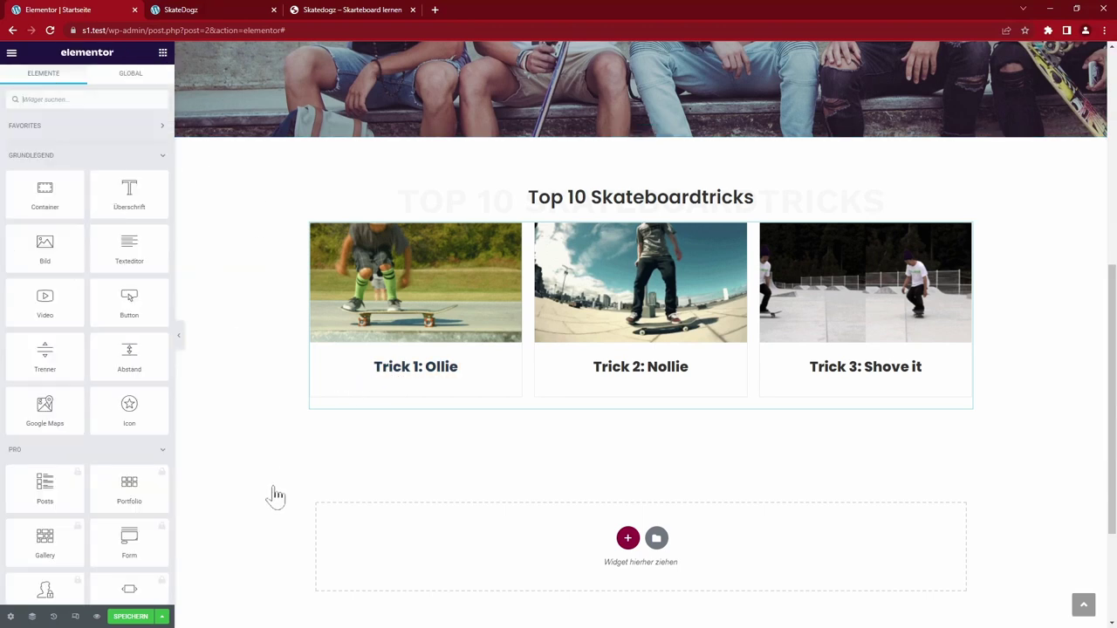
{"action": "scroll", "coordinate": [154, 398], "scroll_direction": "down", "scroll_amount": 1}
{"action": "left_click_drag", "start_coordinate": [134, 443], "coordinate": [630, 390]}
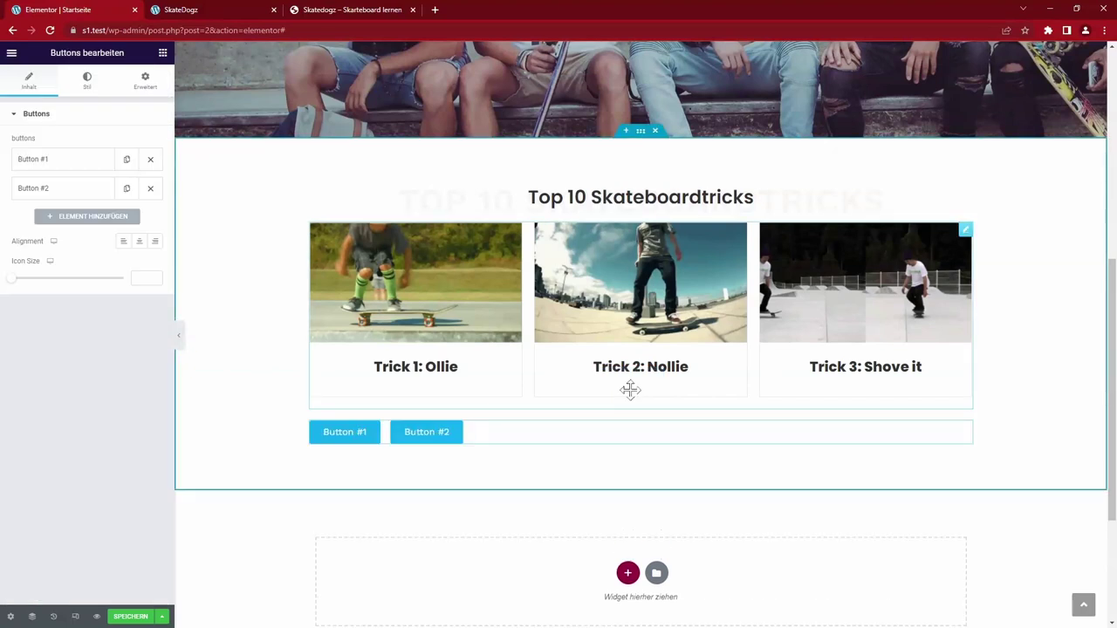
{"action": "left_click", "coordinate": [156, 212]}
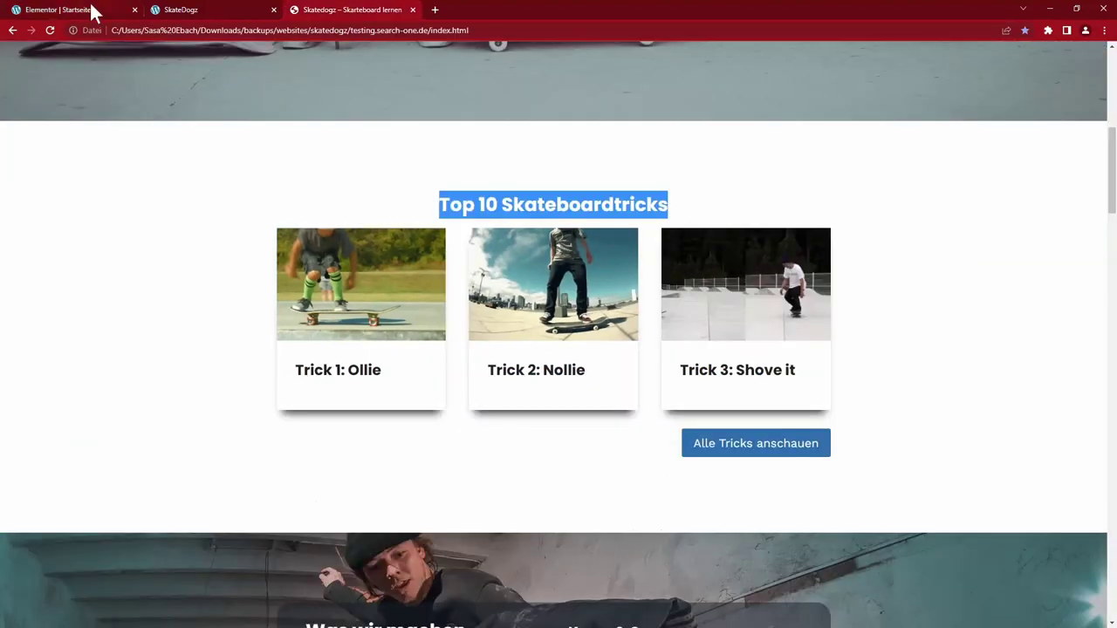
{"action": "left_click", "coordinate": [91, 7]}
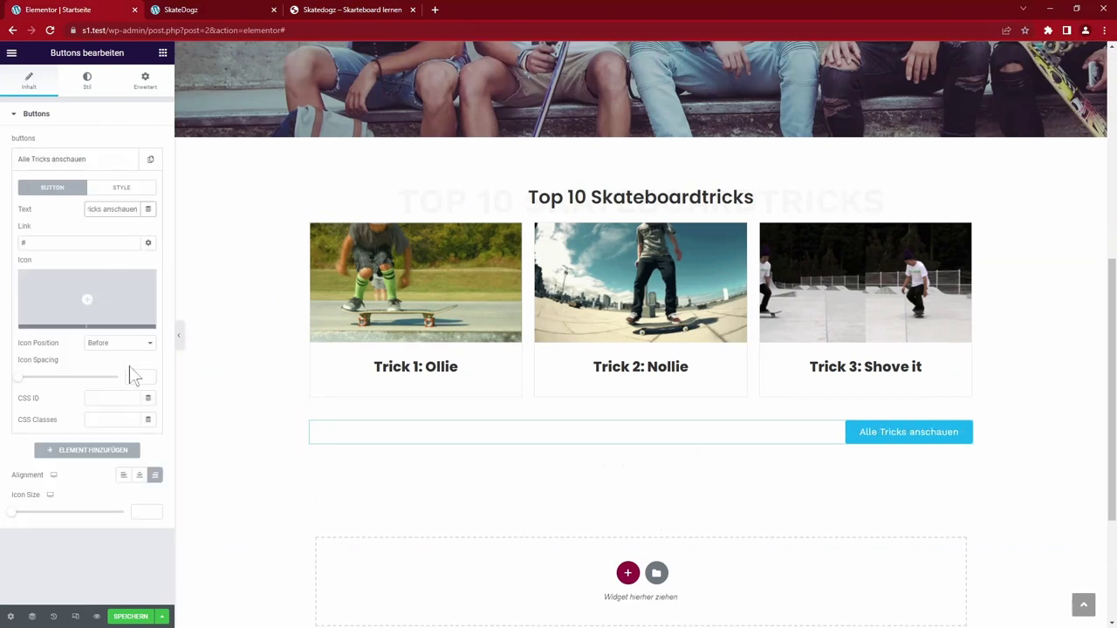
- Set the button's normal background to global color "Neues Element #2" and its hover background to "Neues Element #1"
{"action": "left_click", "coordinate": [121, 189]}
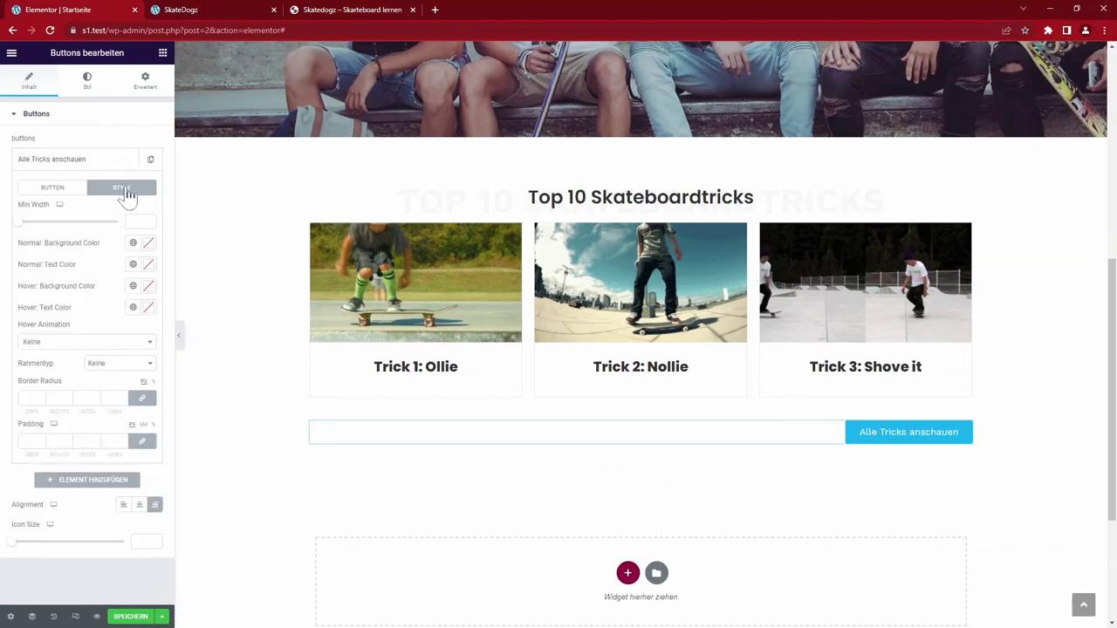
{"action": "left_click", "coordinate": [132, 243]}
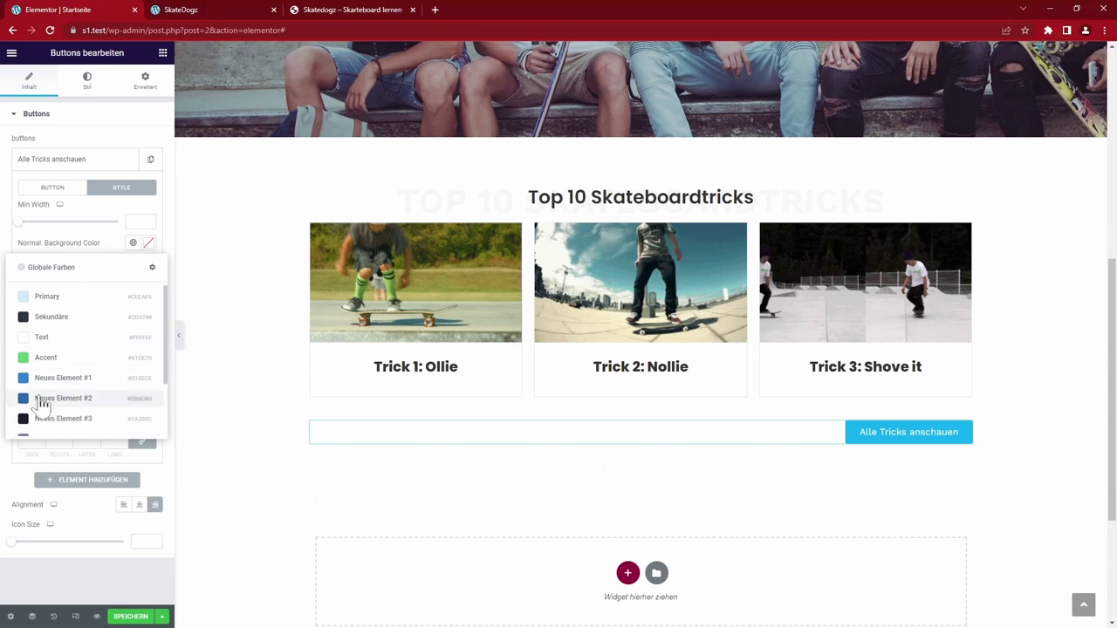
{"action": "left_click", "coordinate": [39, 399]}
{"action": "left_click", "coordinate": [132, 286]}
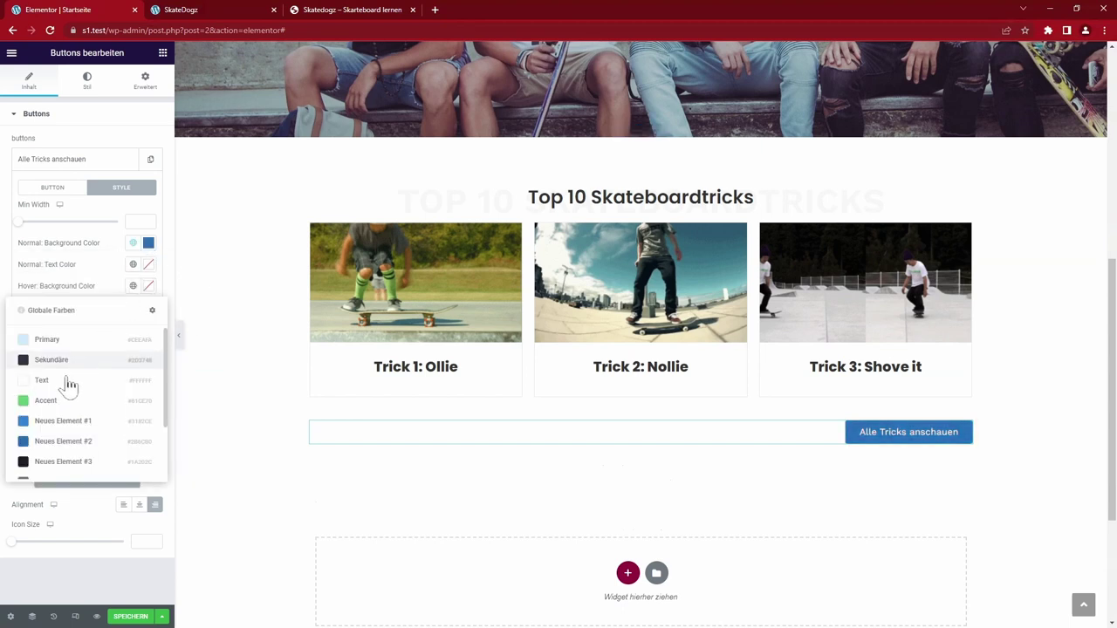
{"action": "left_click", "coordinate": [55, 422]}
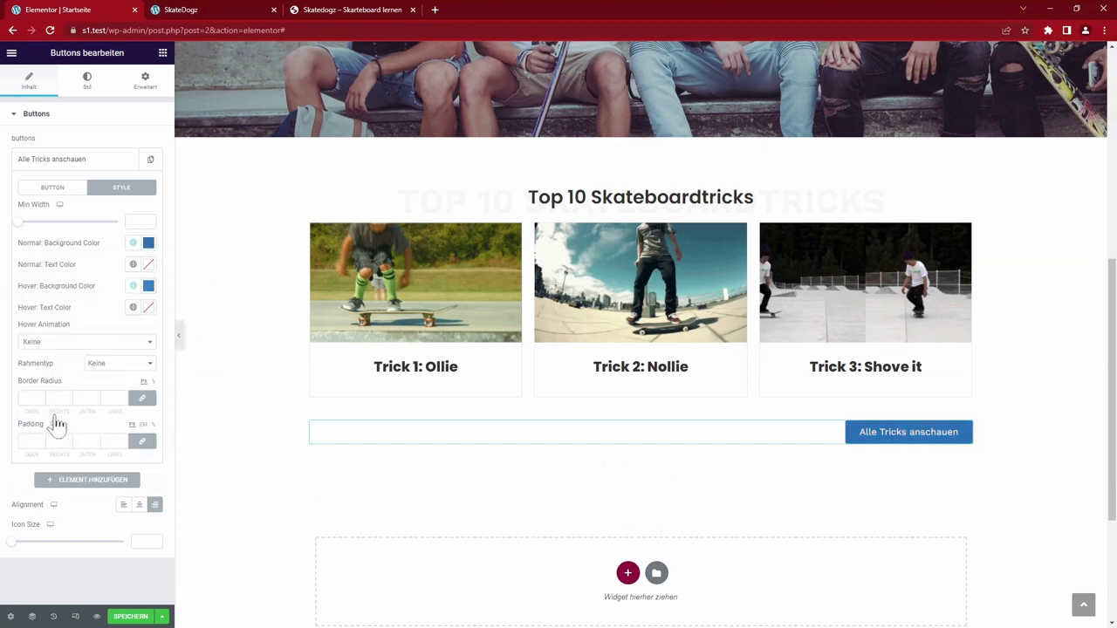
- Apply a global typography to the "Alle Tricks anschauen" button, save the page and check it on the reloaded live homepage
{"action": "left_click", "coordinate": [86, 80]}
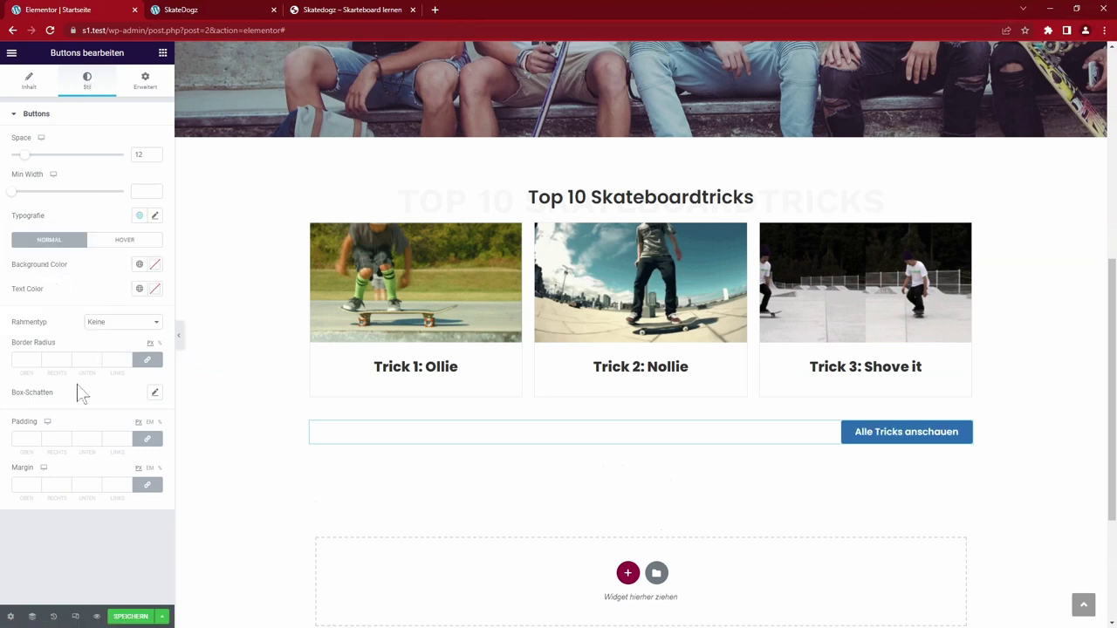
{"action": "left_click", "coordinate": [127, 617]}
{"action": "left_click", "coordinate": [349, 10]}
{"action": "left_click", "coordinate": [49, 30]}
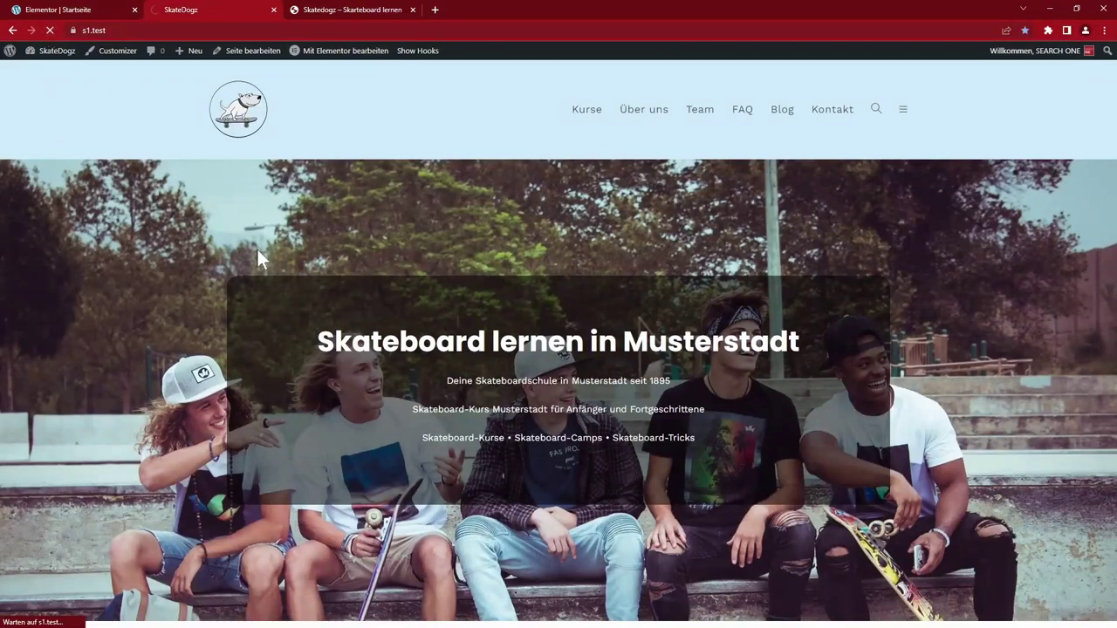
{"action": "mouse_move", "coordinate": [807, 209]}
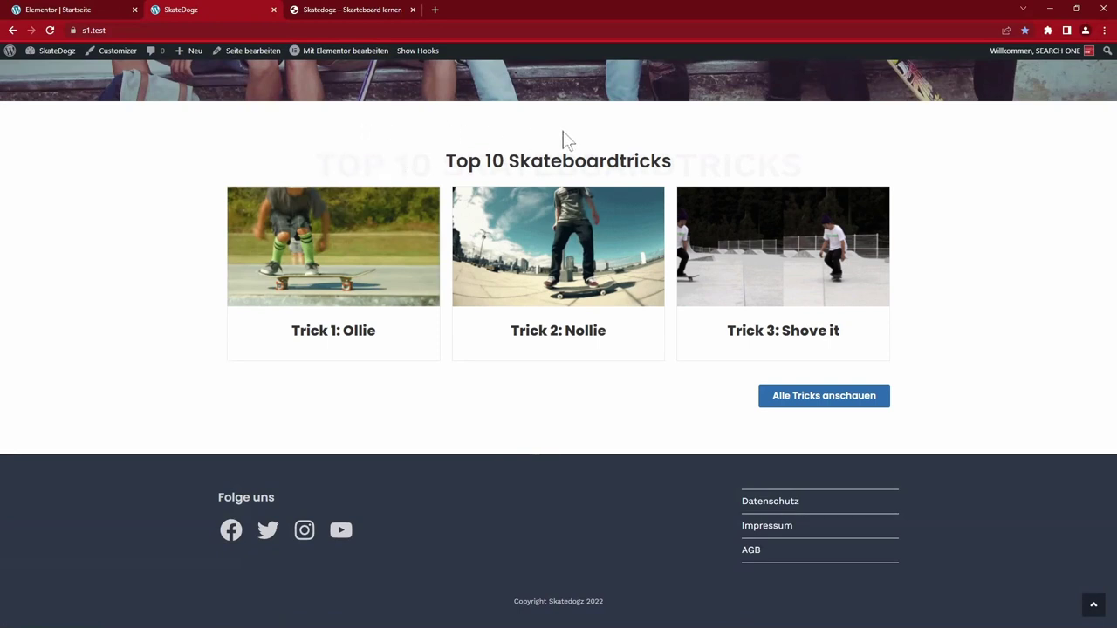
- Set the "Top 10 Skateboardtricks" heading's top margin to 60 px after trying 100 px and 40 px
{"action": "left_click", "coordinate": [62, 10]}
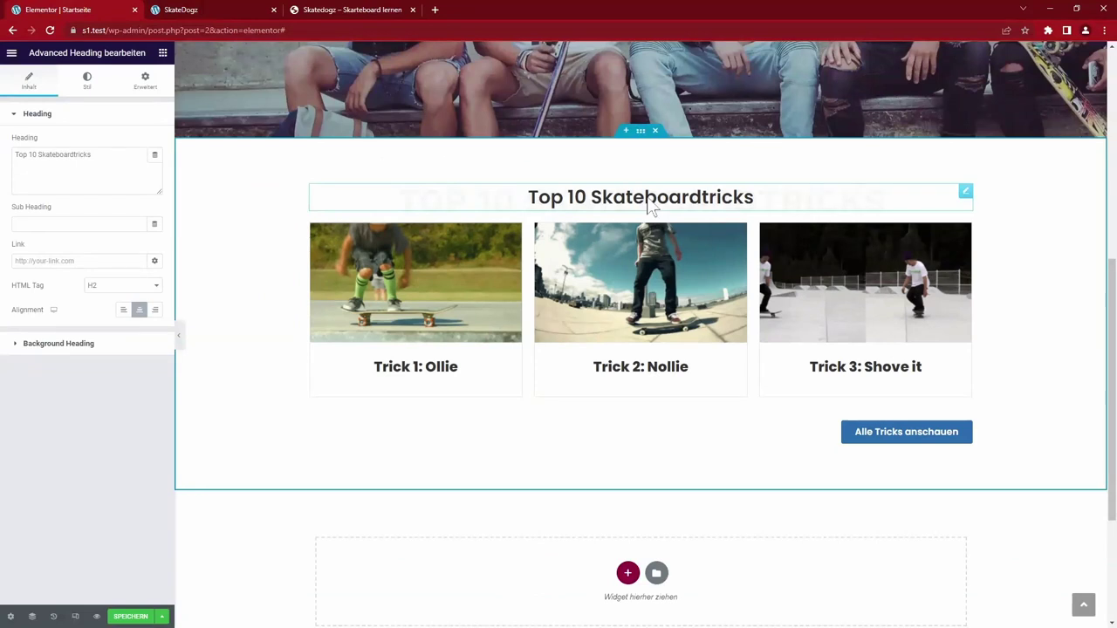
{"action": "left_click", "coordinate": [86, 80]}
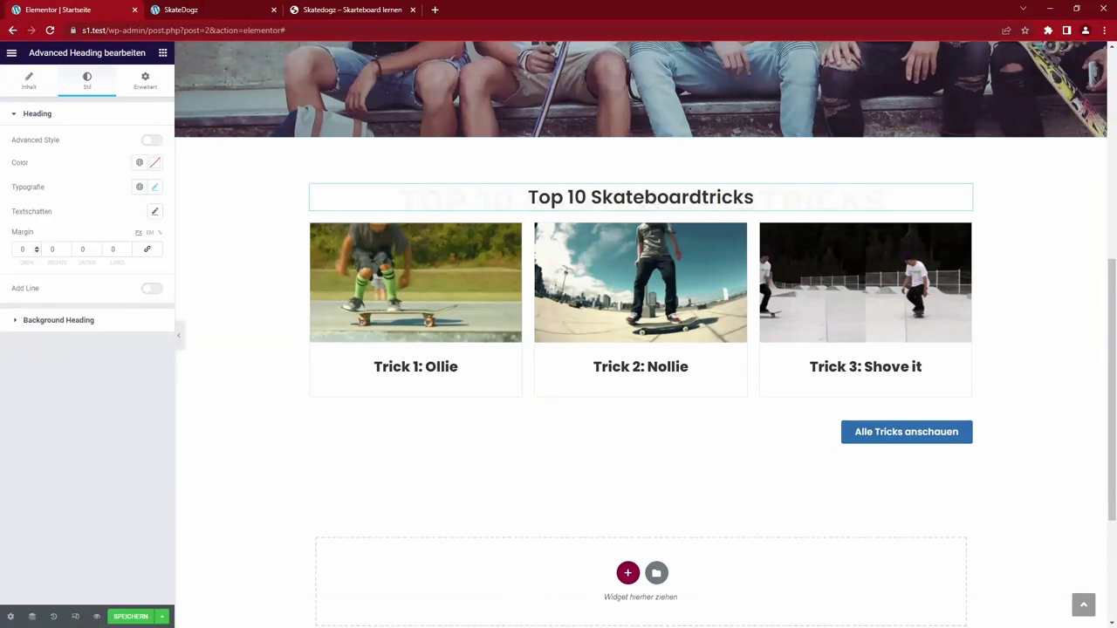
{"action": "type", "text": "100"}
{"action": "key", "text": "Tab"}
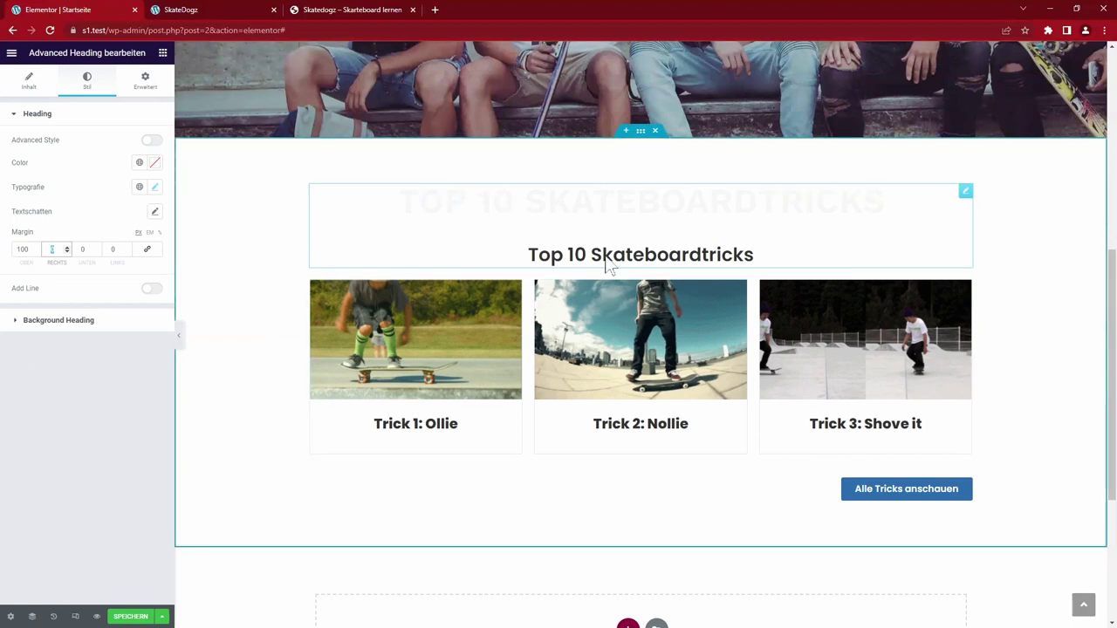
{"action": "double_click", "coordinate": [21, 250]}
{"action": "type", "text": "40"}
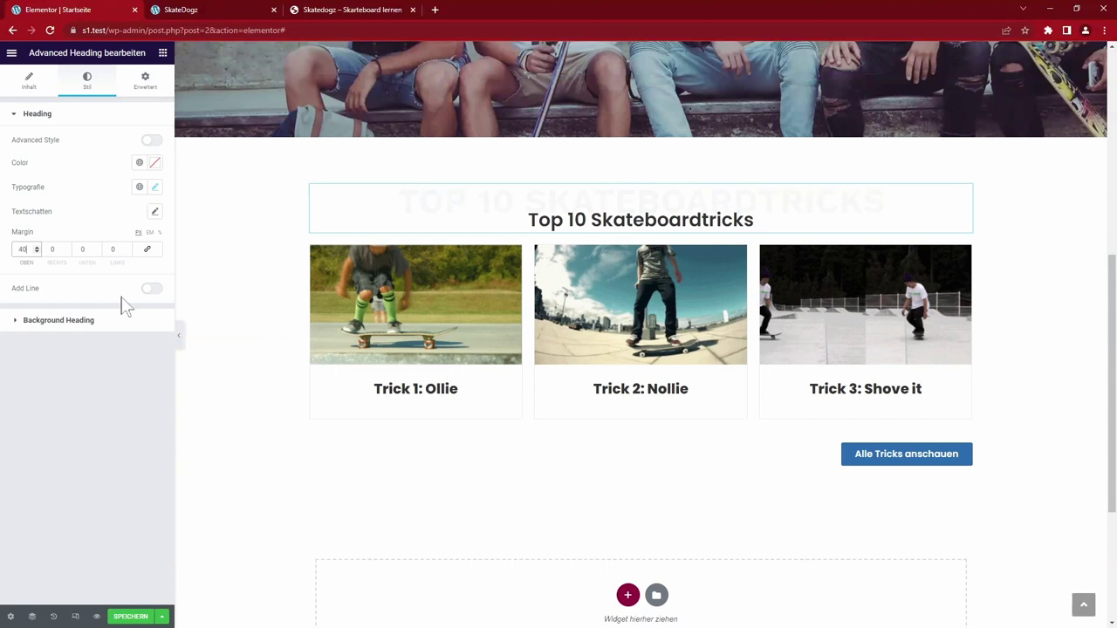
{"action": "key", "text": "BackSpace"}
{"action": "key", "text": "BackSpace"}
{"action": "type", "text": "60"}
- Save the page and reload the live homepage to check the heading spacing
{"action": "left_click", "coordinate": [130, 617]}
{"action": "left_click", "coordinate": [212, 9]}
{"action": "left_click", "coordinate": [51, 30]}
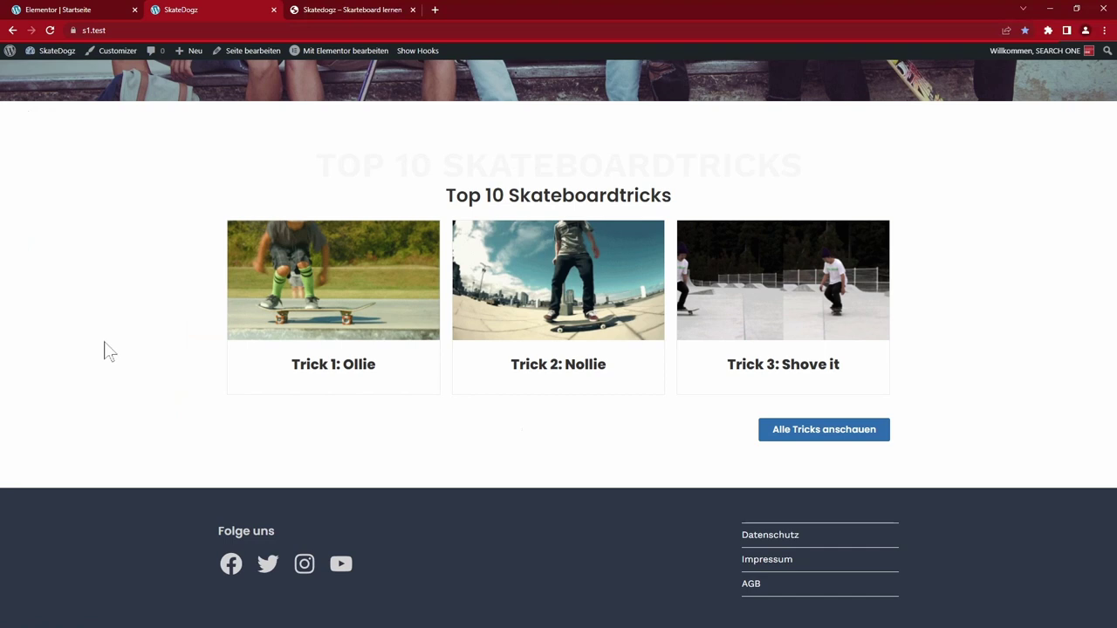
- Give the "Alle Tricks anschauen" button a hover transform that scales it proportionally to 1.1
{"action": "key", "text": "ctrl+shift+Tab"}
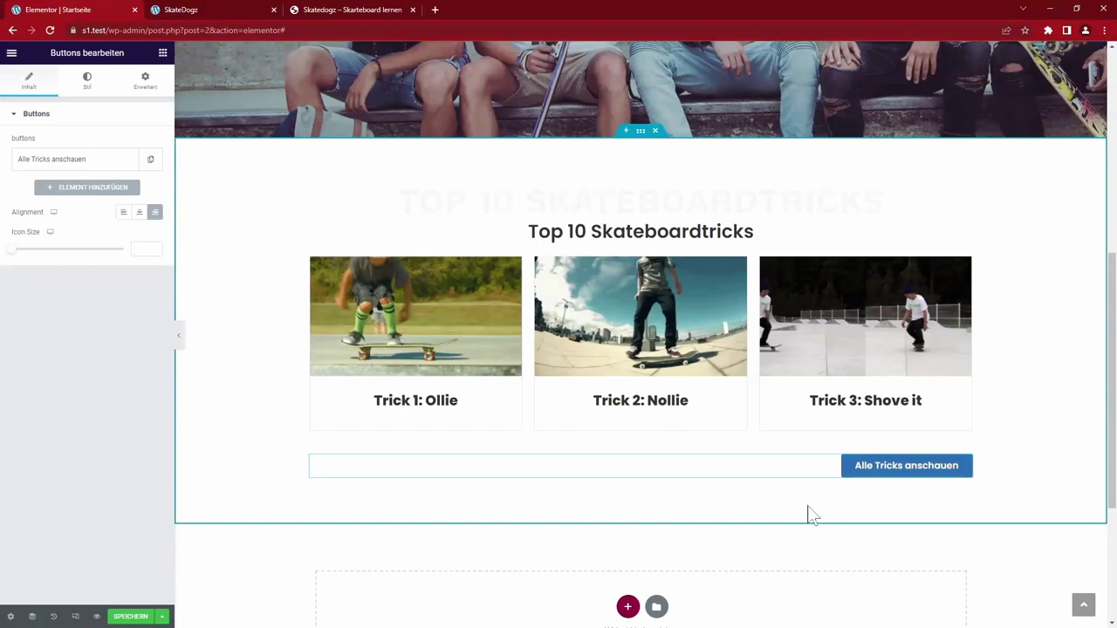
{"action": "left_click", "coordinate": [144, 84]}
{"action": "left_click", "coordinate": [18, 114]}
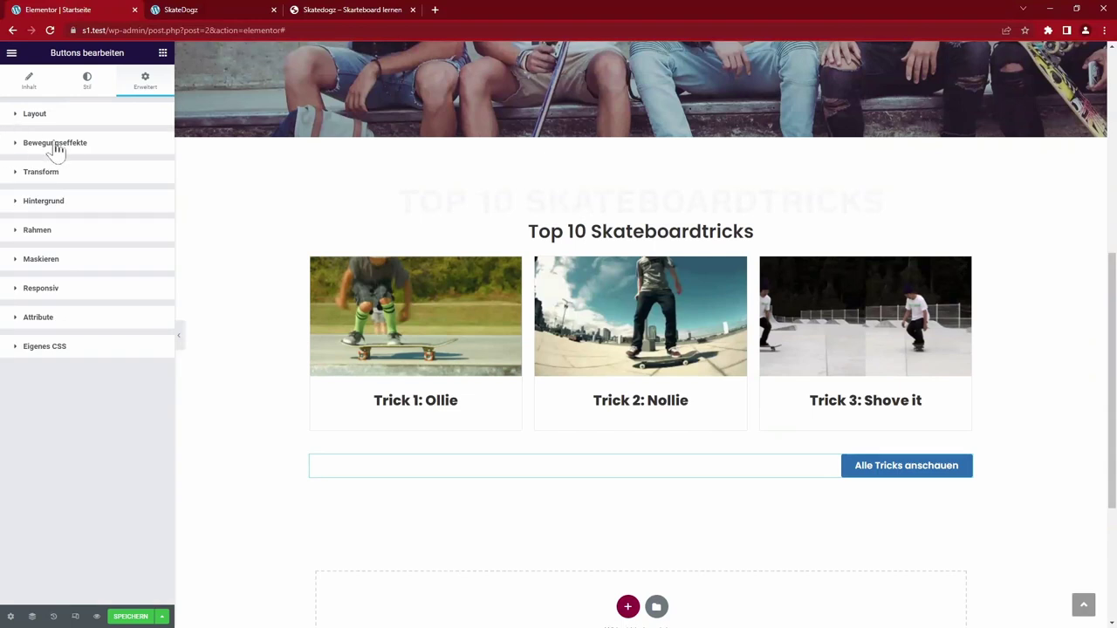
{"action": "left_click", "coordinate": [40, 173]}
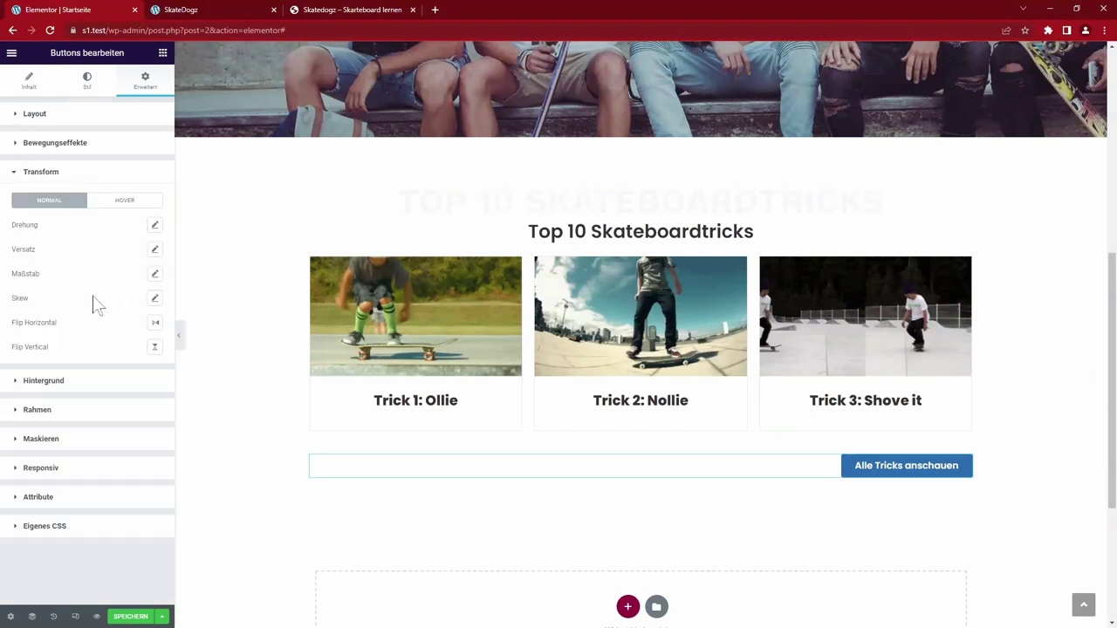
{"action": "left_click", "coordinate": [125, 201]}
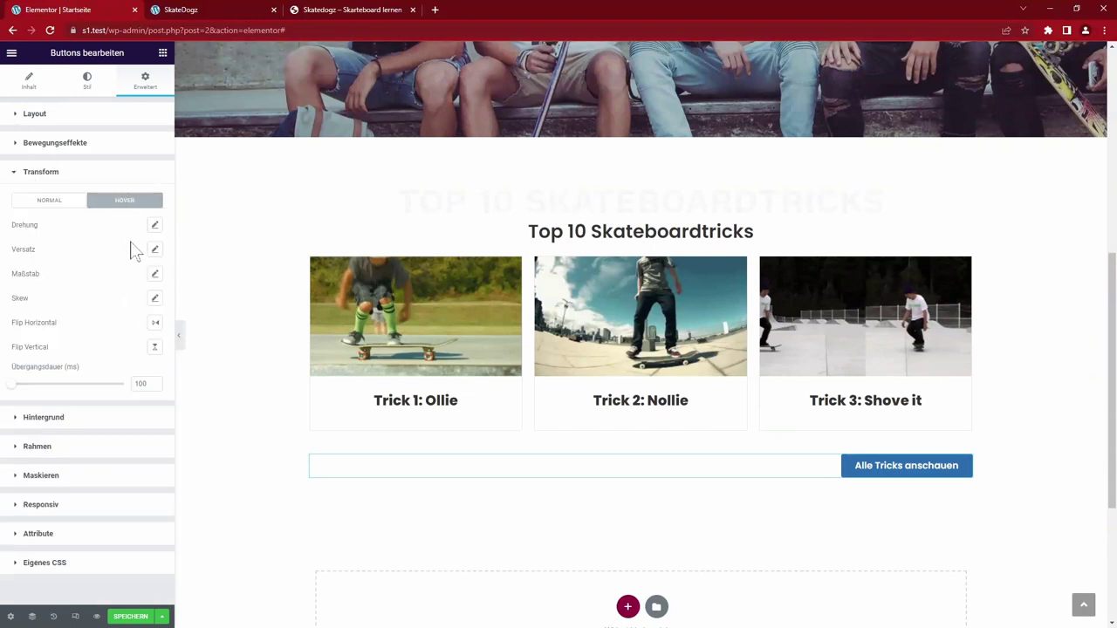
{"action": "left_click", "coordinate": [154, 276]}
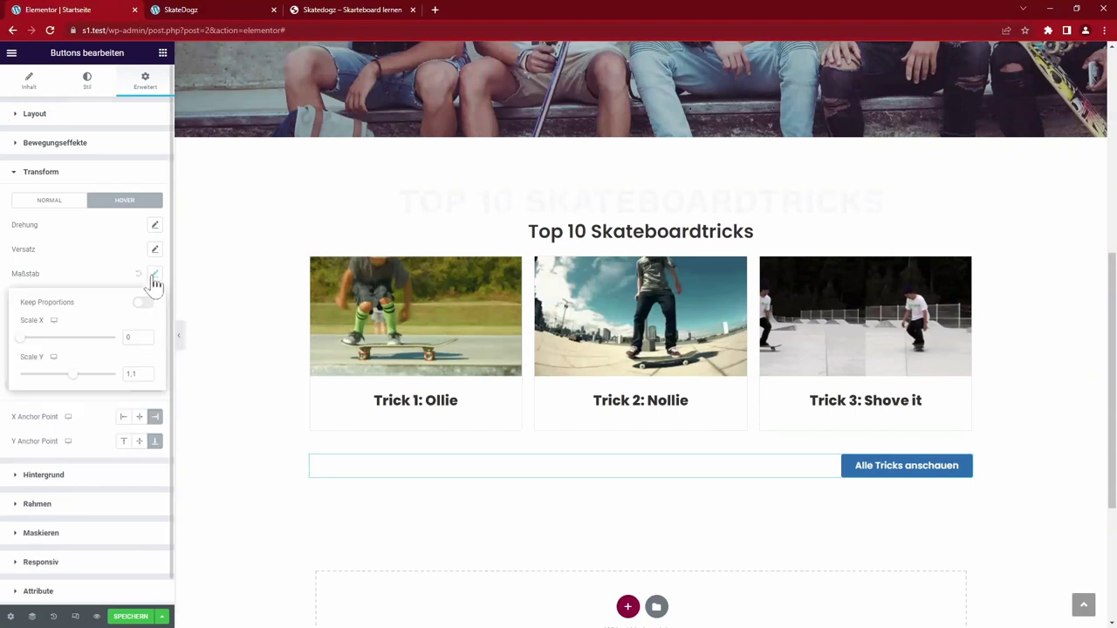
{"action": "left_click", "coordinate": [142, 305]}
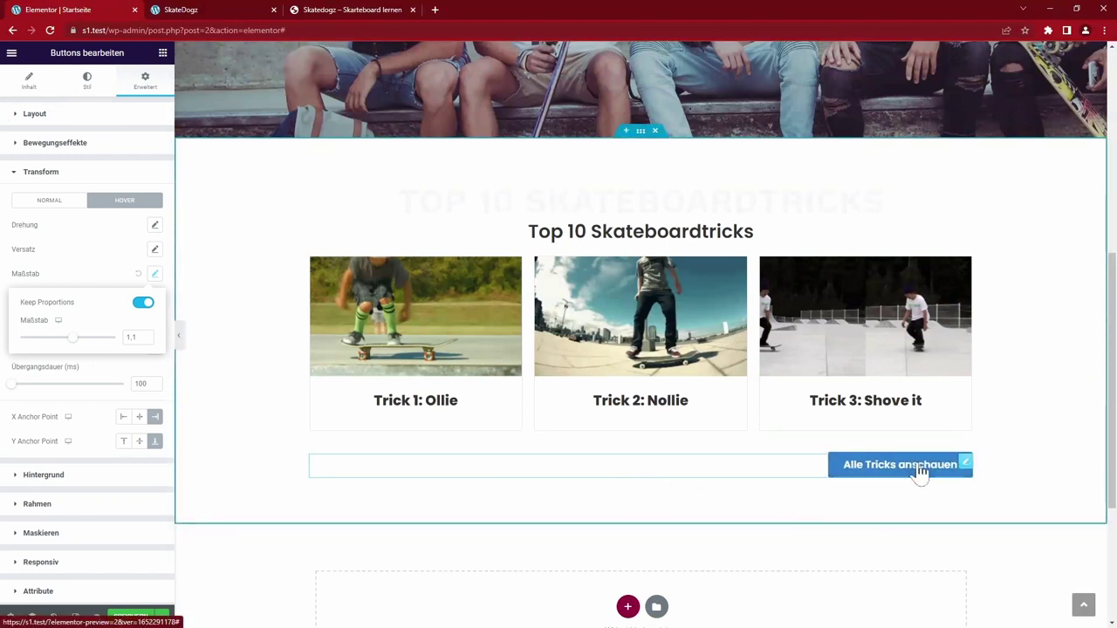
{"action": "left_click", "coordinate": [361, 546]}
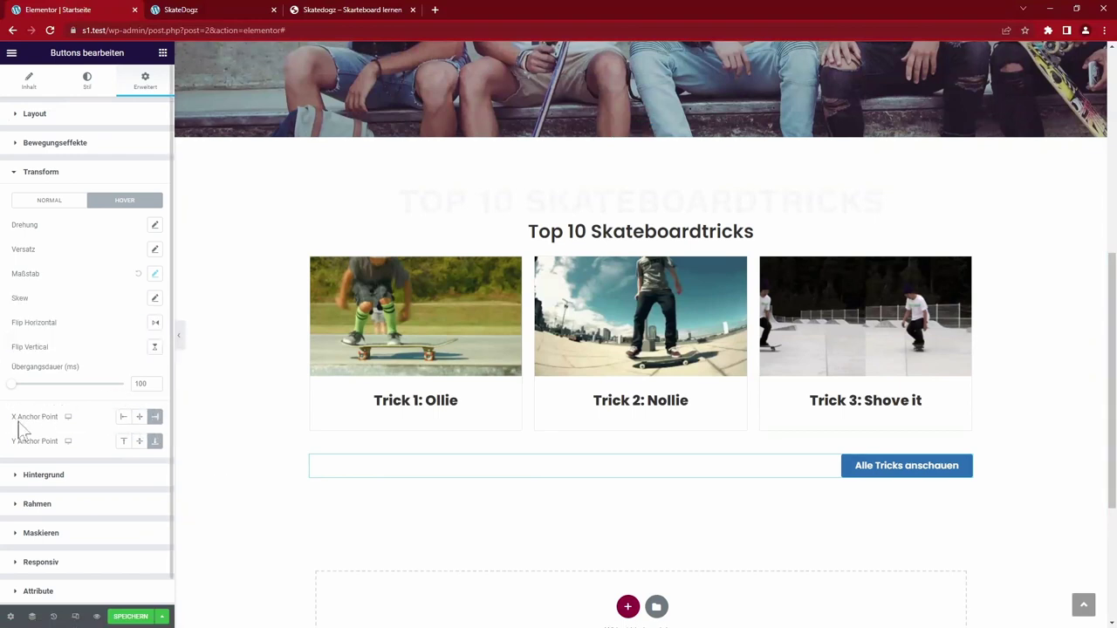
- Anchor the button's hover scaling to the right horizontally and the centre vertically, and reload the live homepage to check it
{"action": "left_click", "coordinate": [140, 416]}
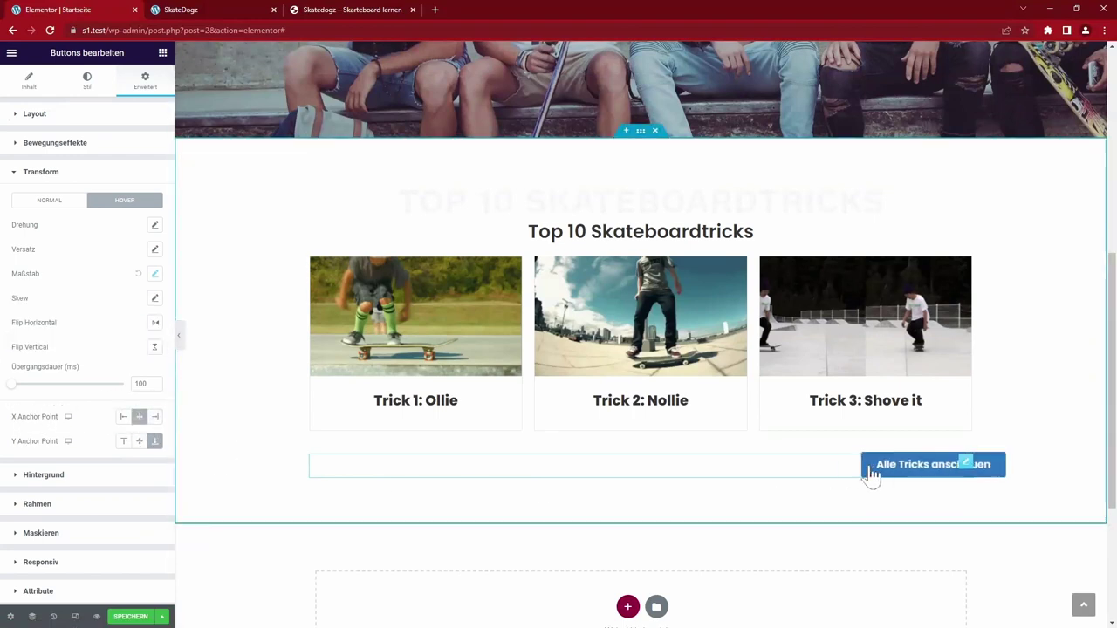
{"action": "left_click", "coordinate": [155, 417]}
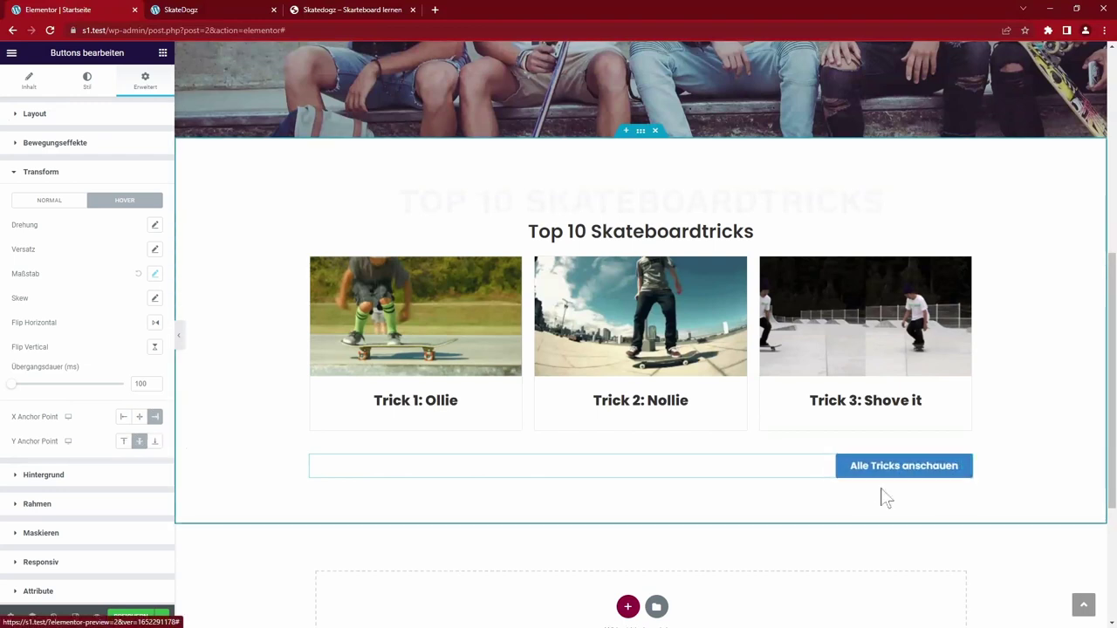
{"action": "key", "text": "ctrl+Tab"}
{"action": "left_click", "coordinate": [50, 30]}
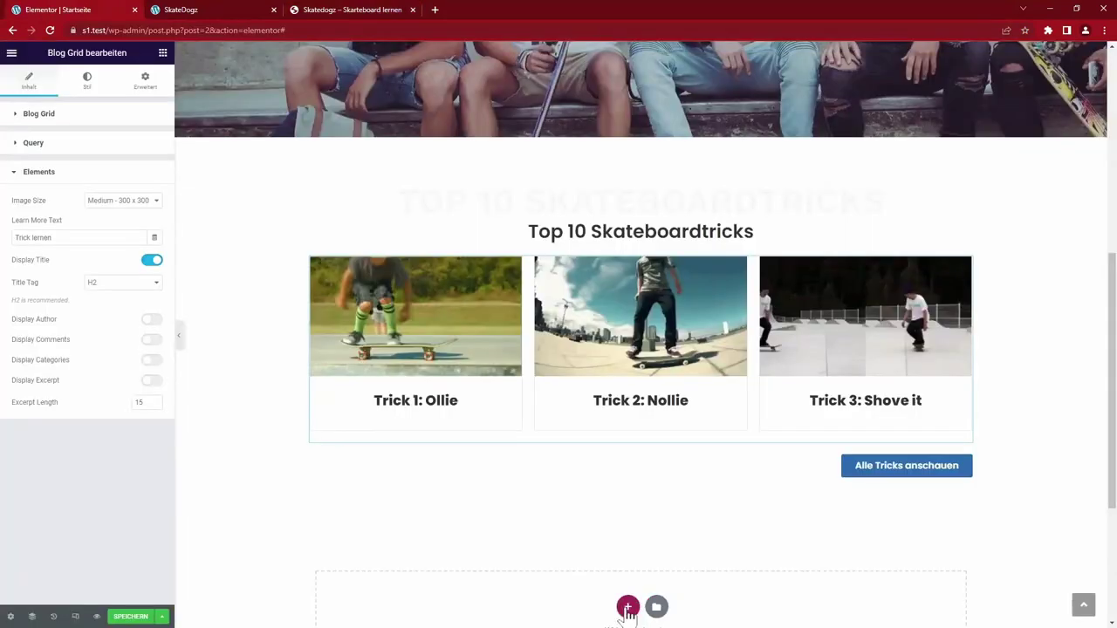
- Add a new container with the horizontal row structure below the "Top 10 Skateboardtricks" section
{"action": "scroll", "coordinate": [323, 431], "scroll_direction": "down", "scroll_amount": 1}
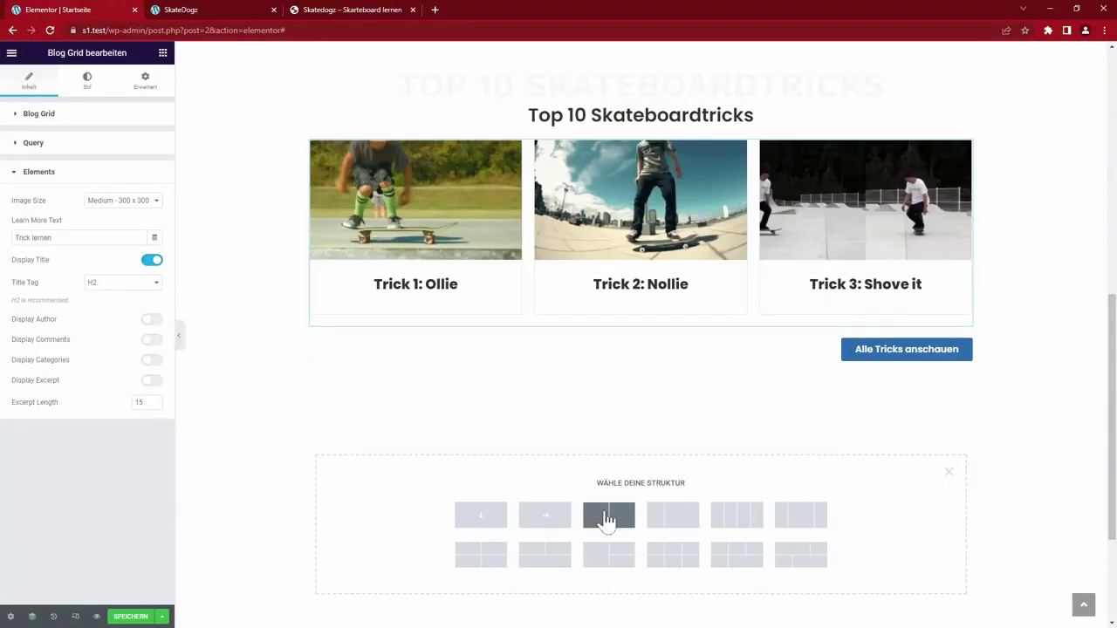
{"action": "scroll", "coordinate": [609, 520], "scroll_direction": "down", "scroll_amount": 1}
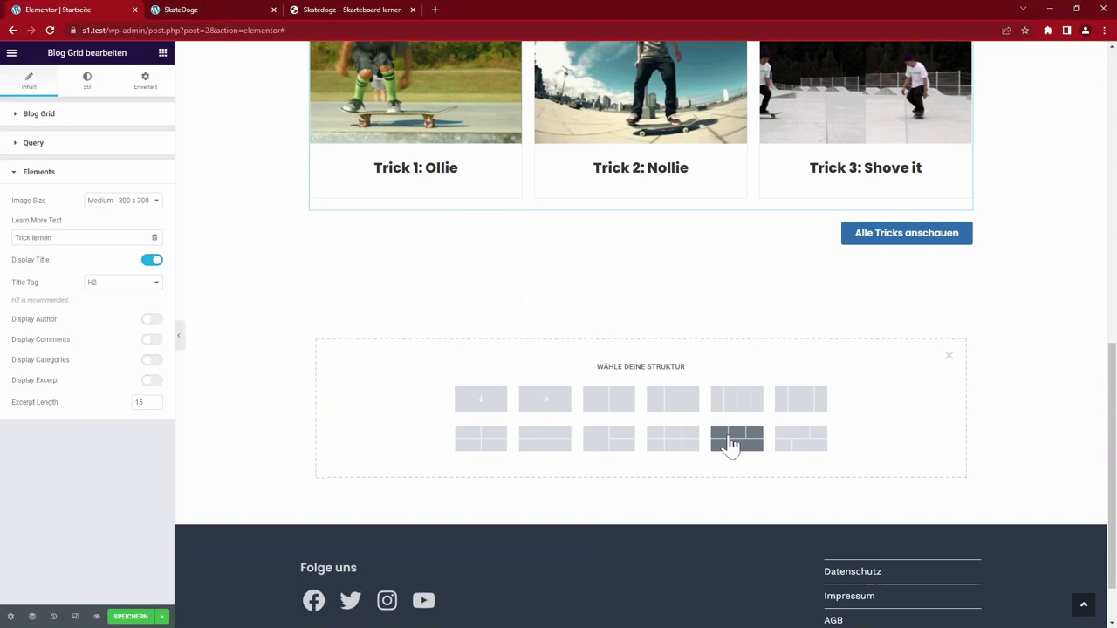
{"action": "left_click", "coordinate": [554, 402]}
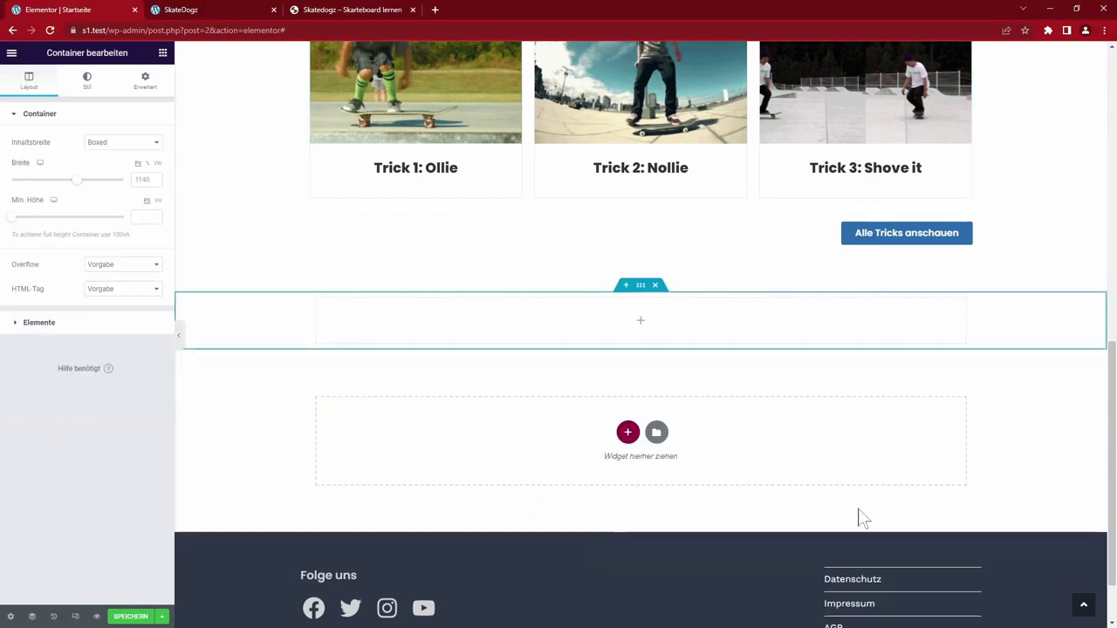
- Give the new container a classic background using the media library photo of the skateboarder with the black beanie
{"action": "left_click", "coordinate": [94, 84]}
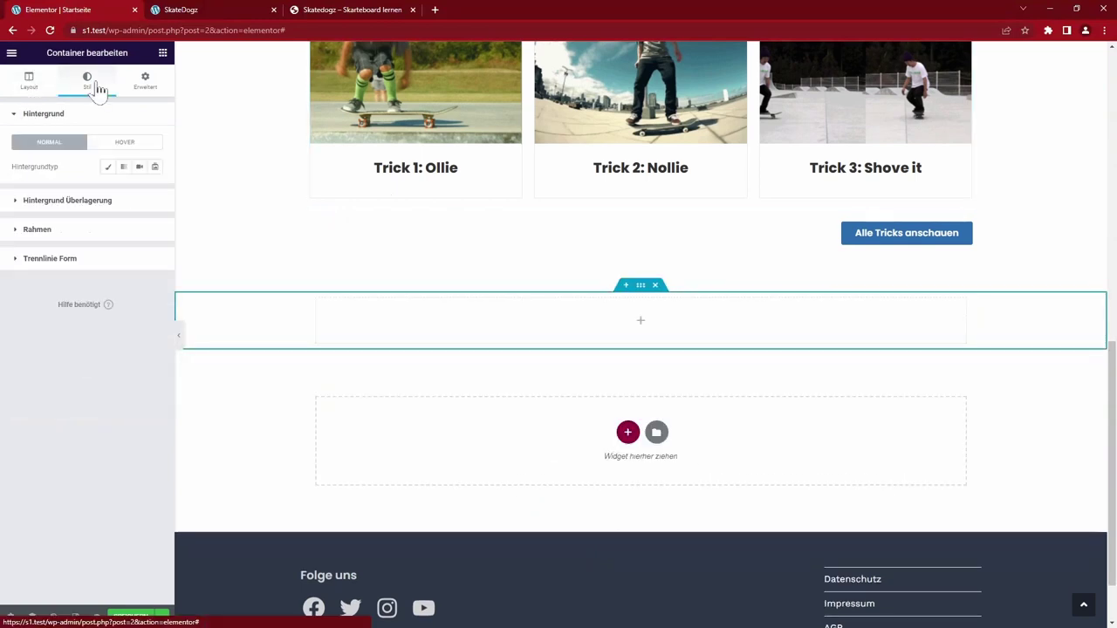
{"action": "left_click", "coordinate": [108, 167]}
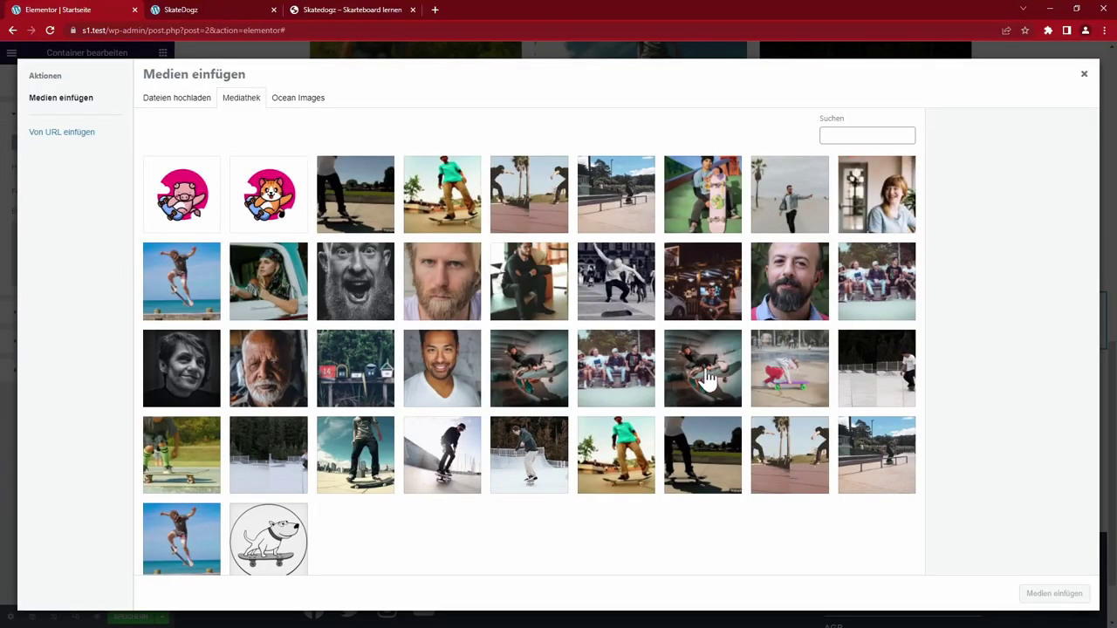
{"action": "left_click", "coordinate": [707, 379]}
{"action": "left_click", "coordinate": [1058, 595]}
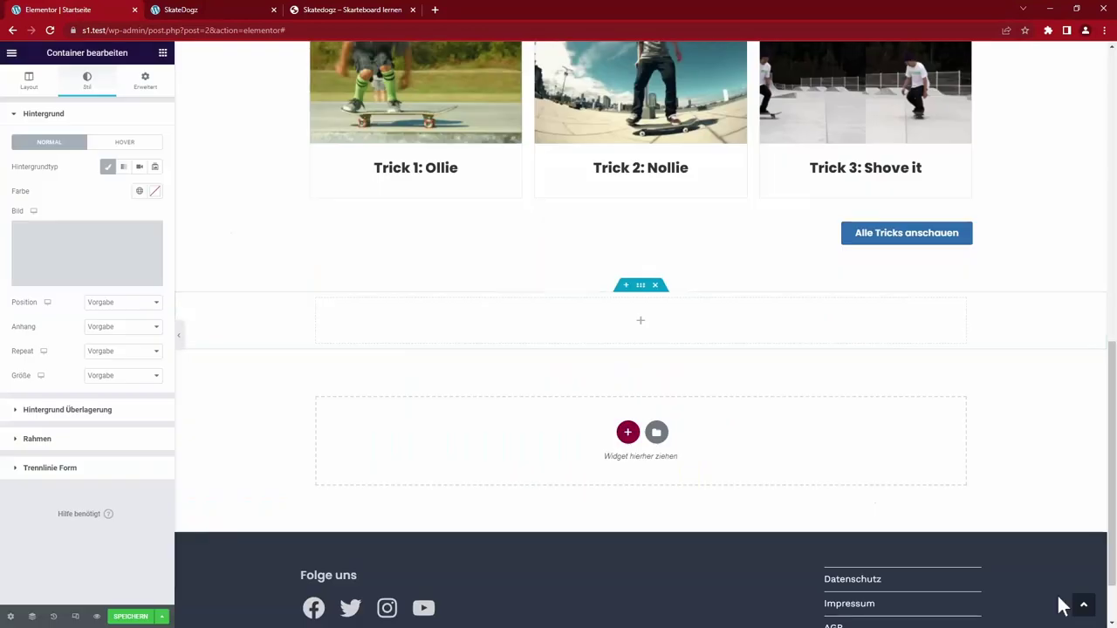
- Insert a nested container inside the skateboarder section and duplicate it to get two side-by-side containers
{"action": "left_click", "coordinate": [641, 321]}
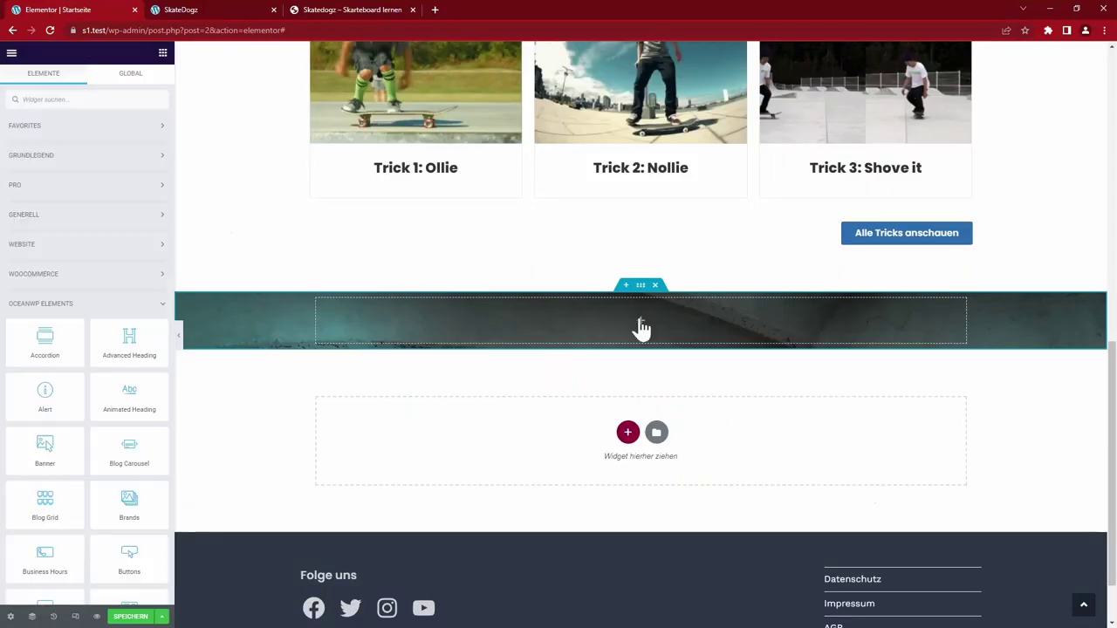
{"action": "left_click_drag", "start_coordinate": [47, 190], "coordinate": [661, 331]}
{"action": "scroll", "coordinate": [412, 451], "scroll_direction": "down", "scroll_amount": 1}
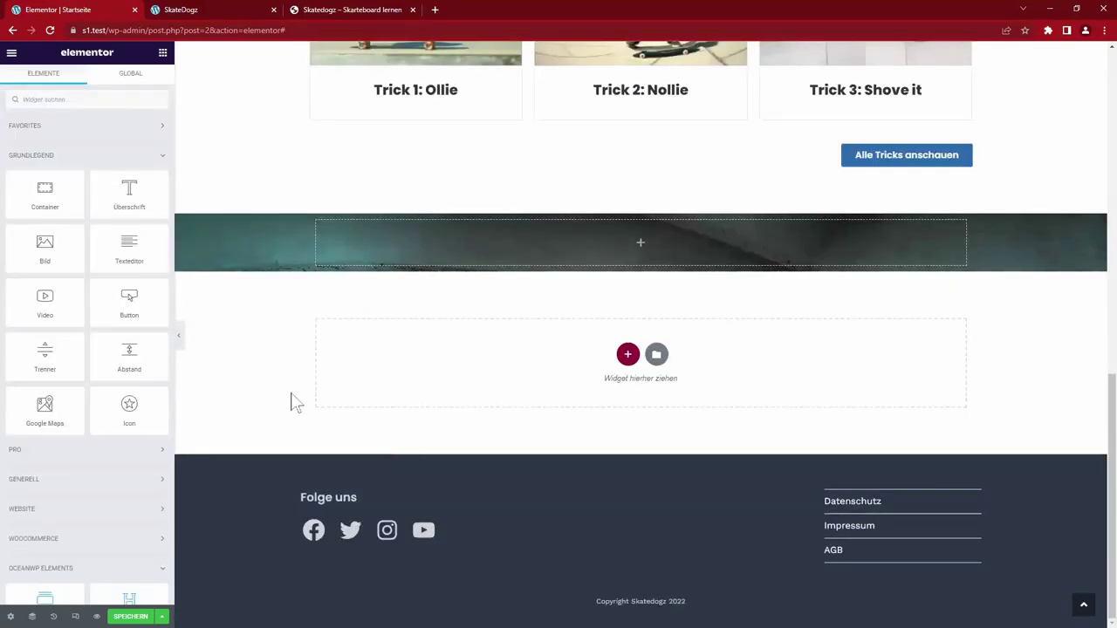
{"action": "left_click", "coordinate": [32, 617]}
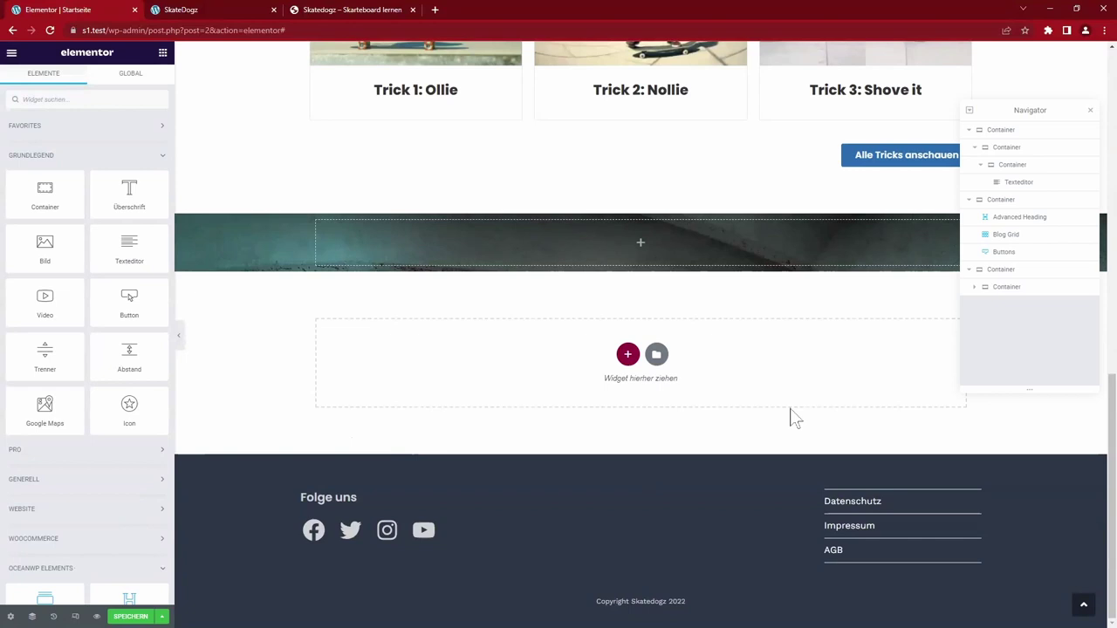
{"action": "left_click", "coordinate": [1008, 290]}
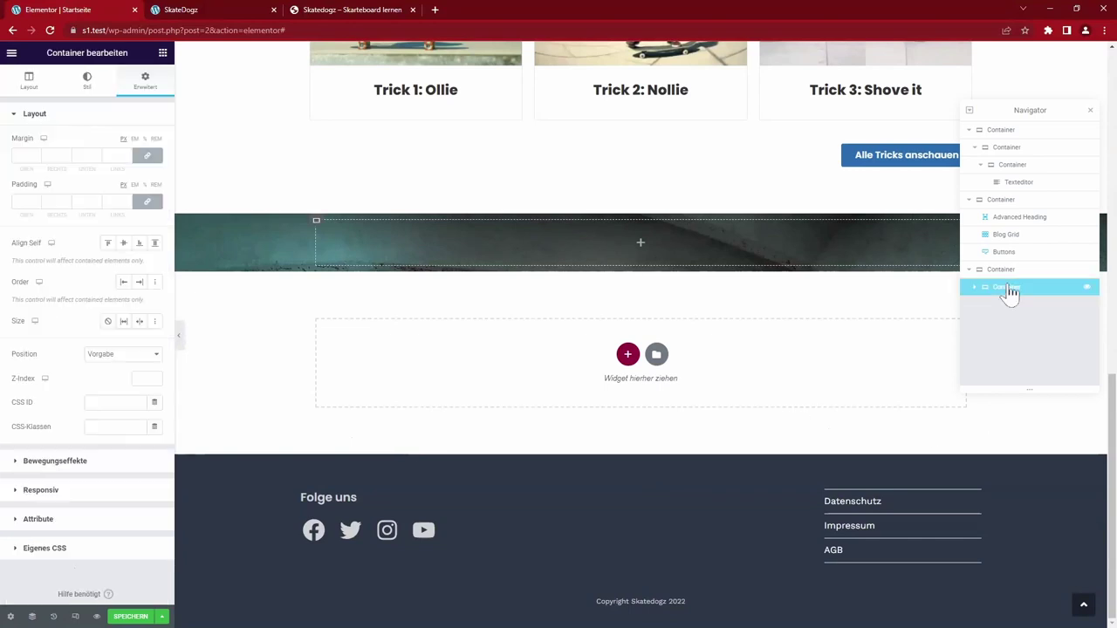
{"action": "right_click", "coordinate": [1012, 291]}
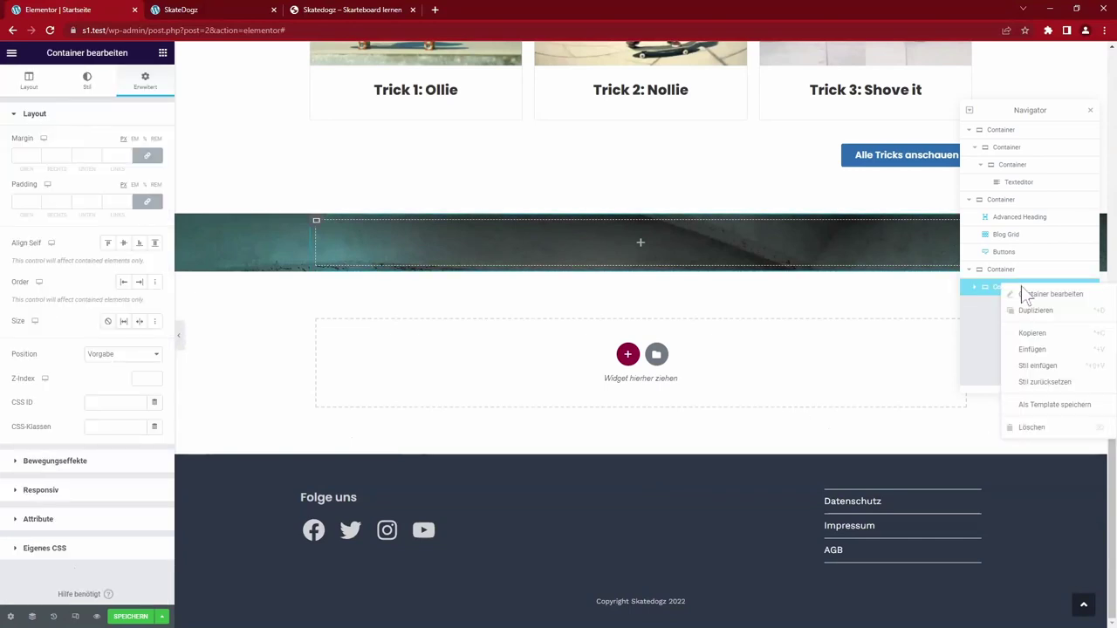
{"action": "left_click", "coordinate": [1037, 312]}
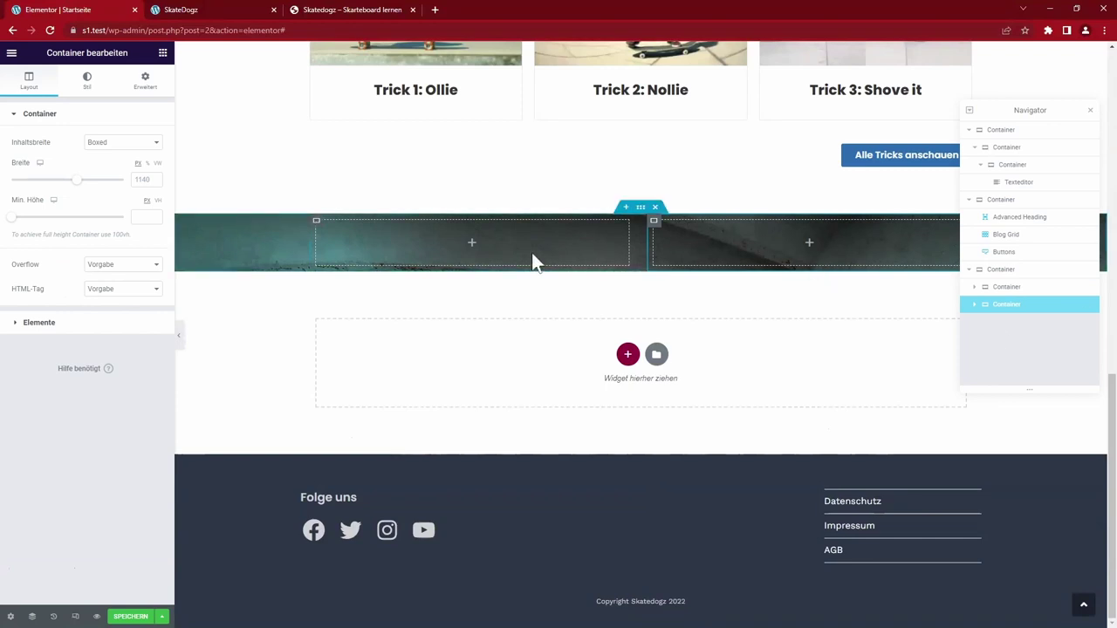
- Set the outer skateboarder container's top and bottom padding to 200 px each, with unlinked sides
{"action": "left_click", "coordinate": [1008, 270]}
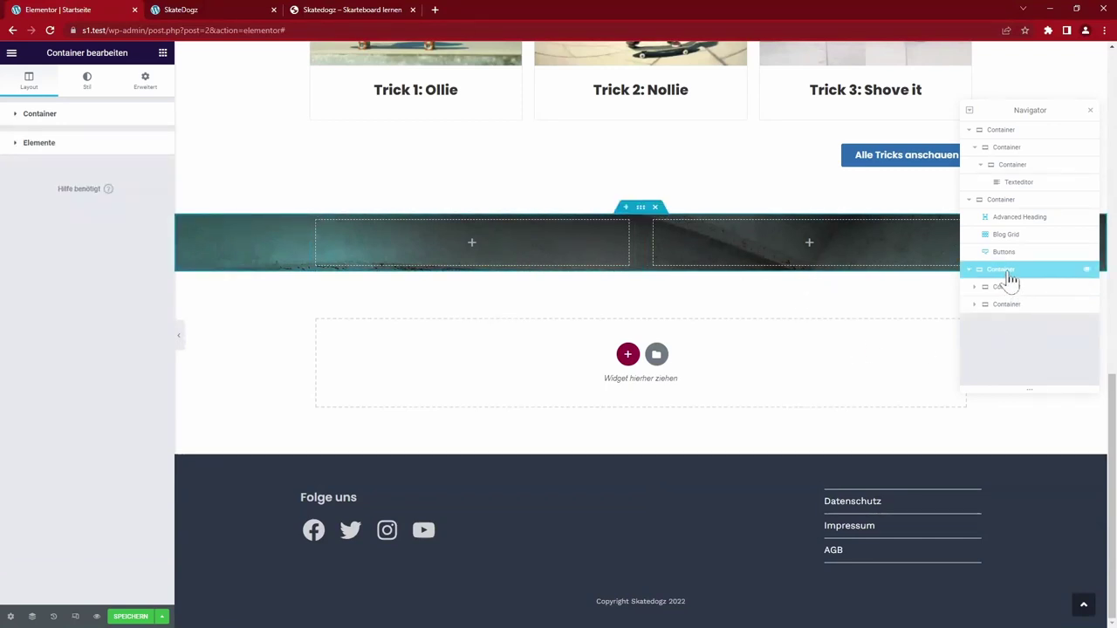
{"action": "left_click", "coordinate": [145, 80]}
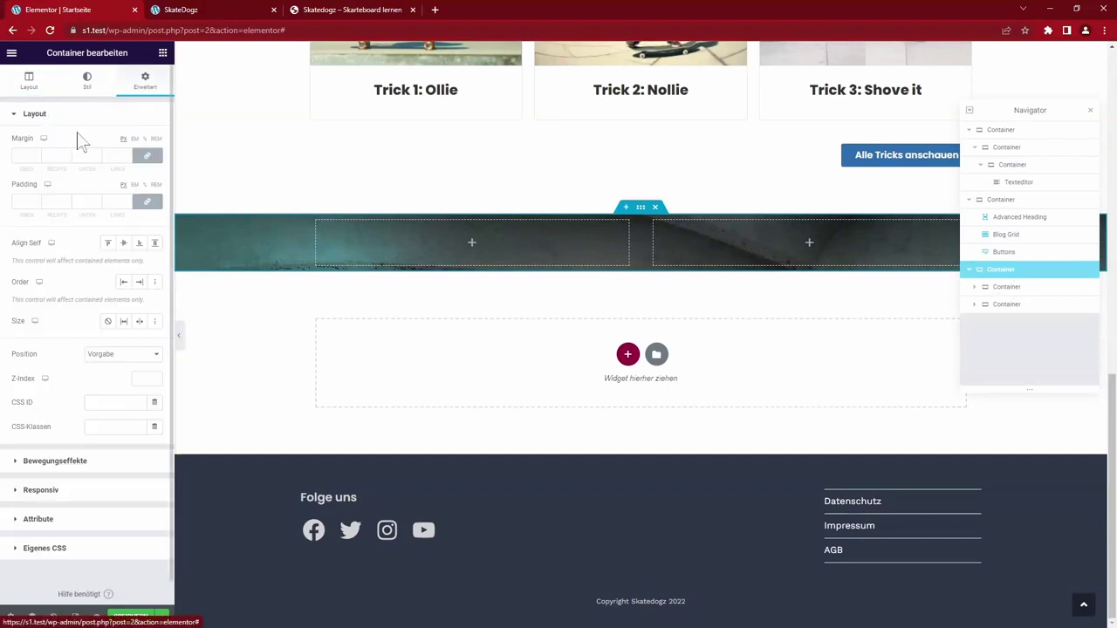
{"action": "left_click", "coordinate": [147, 202]}
{"action": "type", "text": "200"}
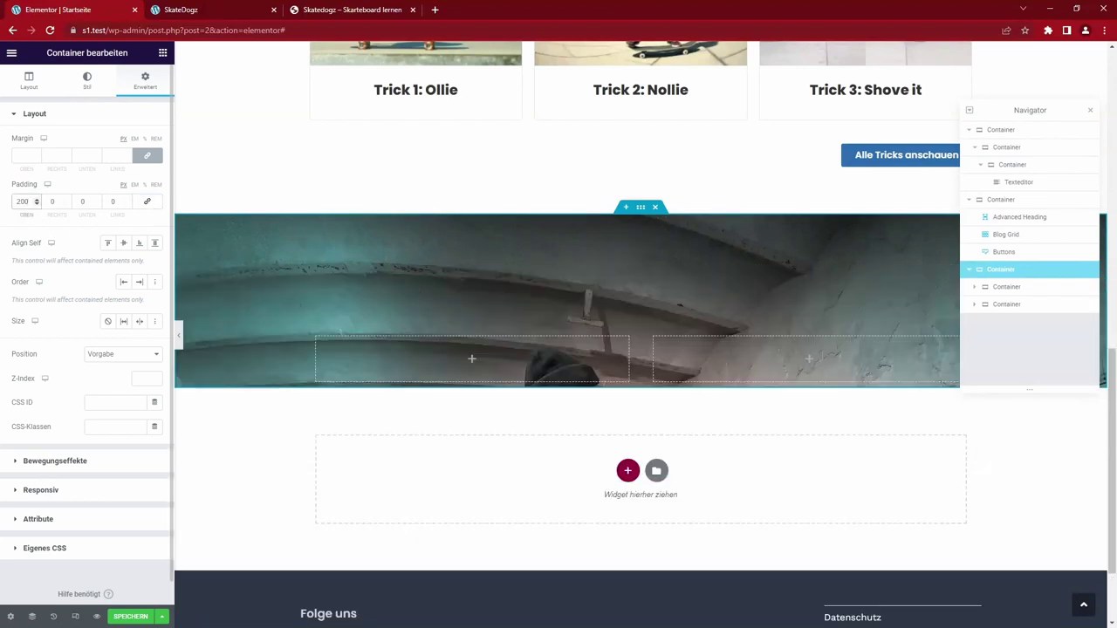
{"action": "left_click", "coordinate": [83, 202]}
{"action": "type", "text": "200"}
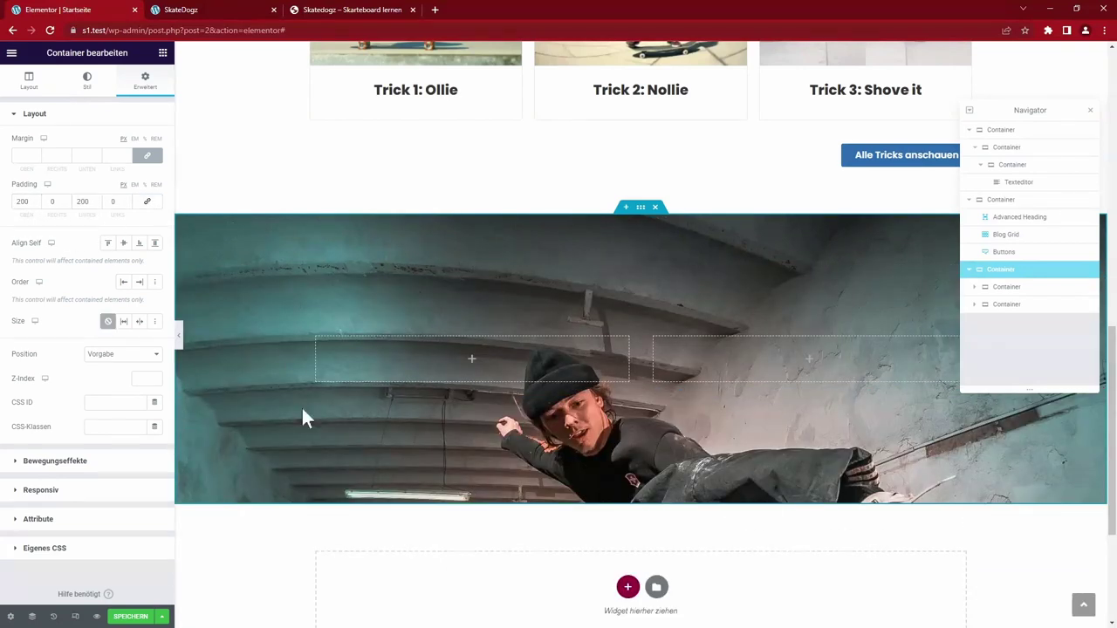
- Give the left inner container a classic background in a semi-transparent dark colour
{"action": "left_click", "coordinate": [319, 347]}
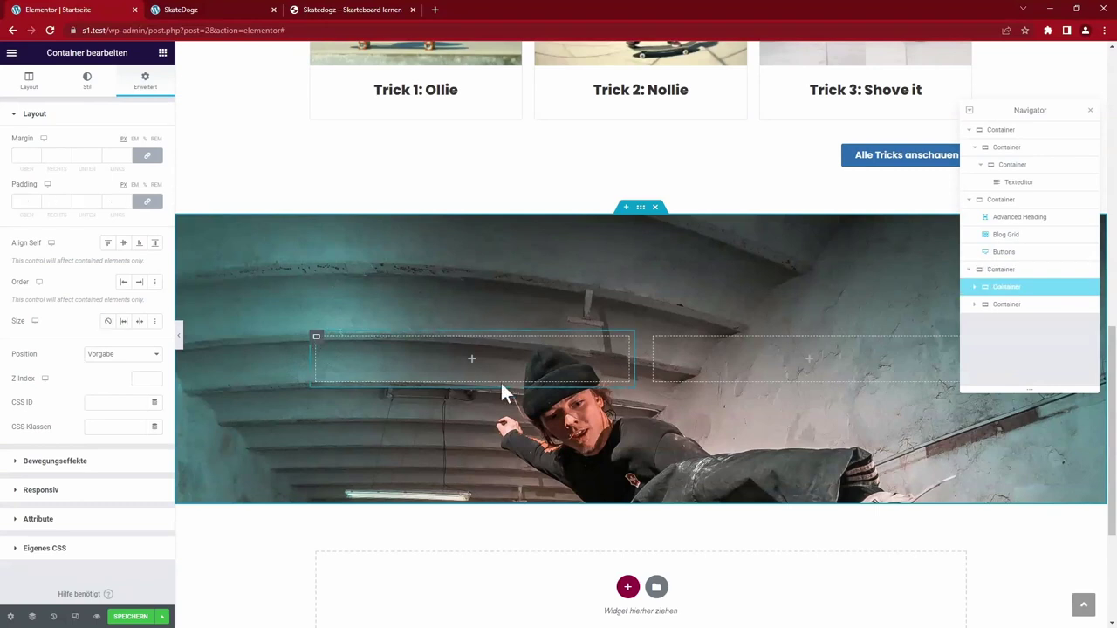
{"action": "left_click", "coordinate": [87, 81]}
{"action": "left_click", "coordinate": [108, 166]}
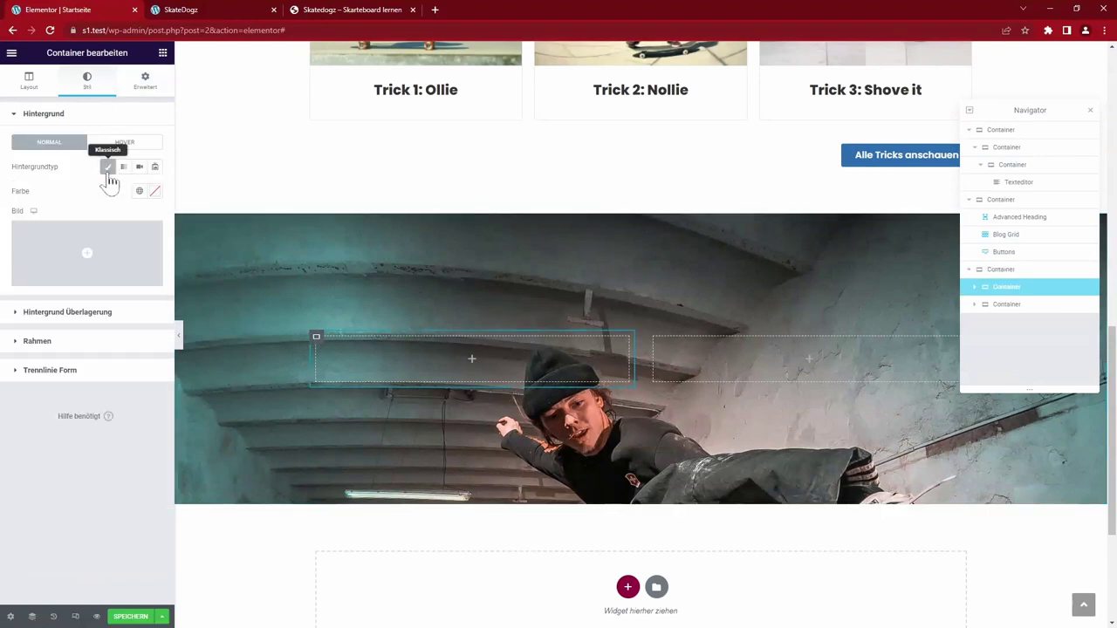
{"action": "left_click", "coordinate": [155, 190]}
{"action": "scroll", "coordinate": [95, 281], "scroll_direction": "down", "scroll_amount": 2}
{"action": "left_click", "coordinate": [75, 292]}
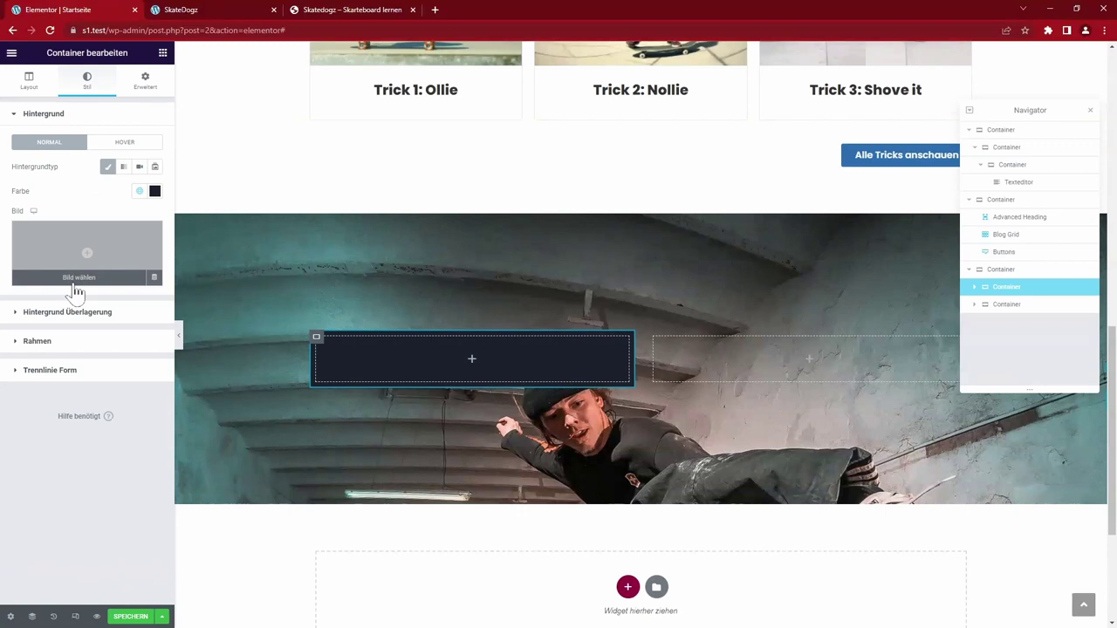
{"action": "left_click_drag", "start_coordinate": [94, 351], "coordinate": [87, 355]}
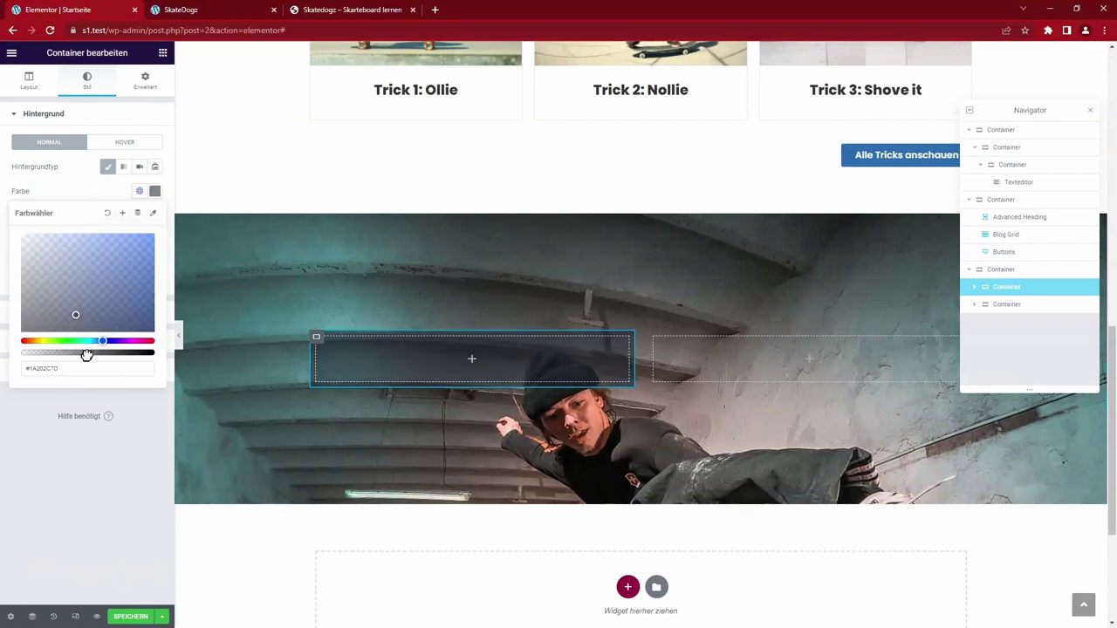
{"action": "left_click", "coordinate": [158, 433]}
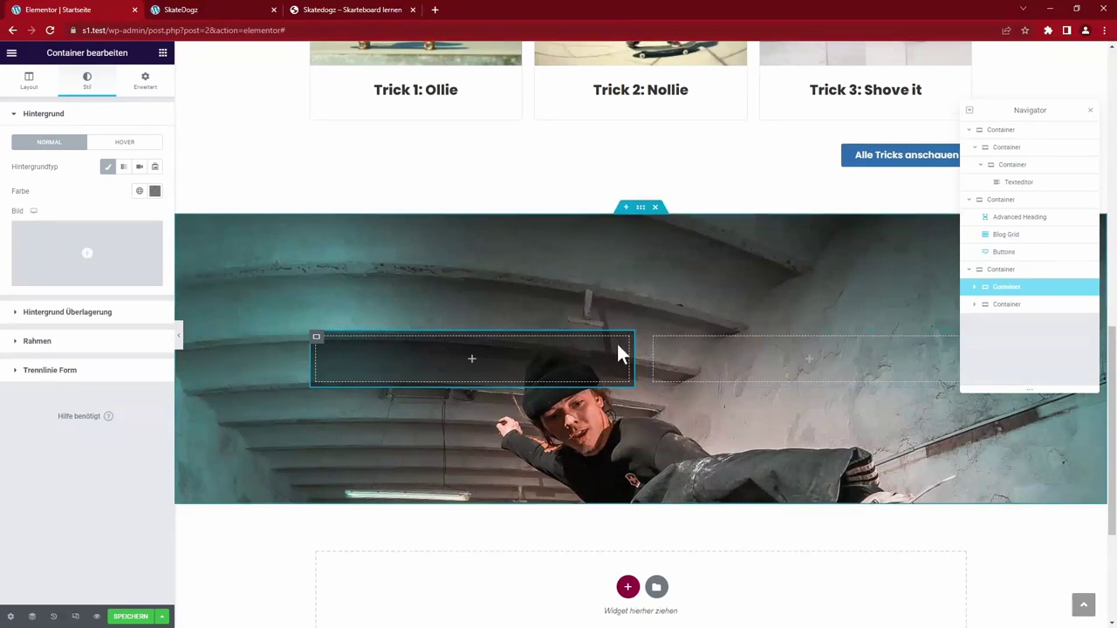
- Copy the left inner container and paste its style onto the right inner container
{"action": "right_click", "coordinate": [1010, 292]}
{"action": "left_click", "coordinate": [1046, 338]}
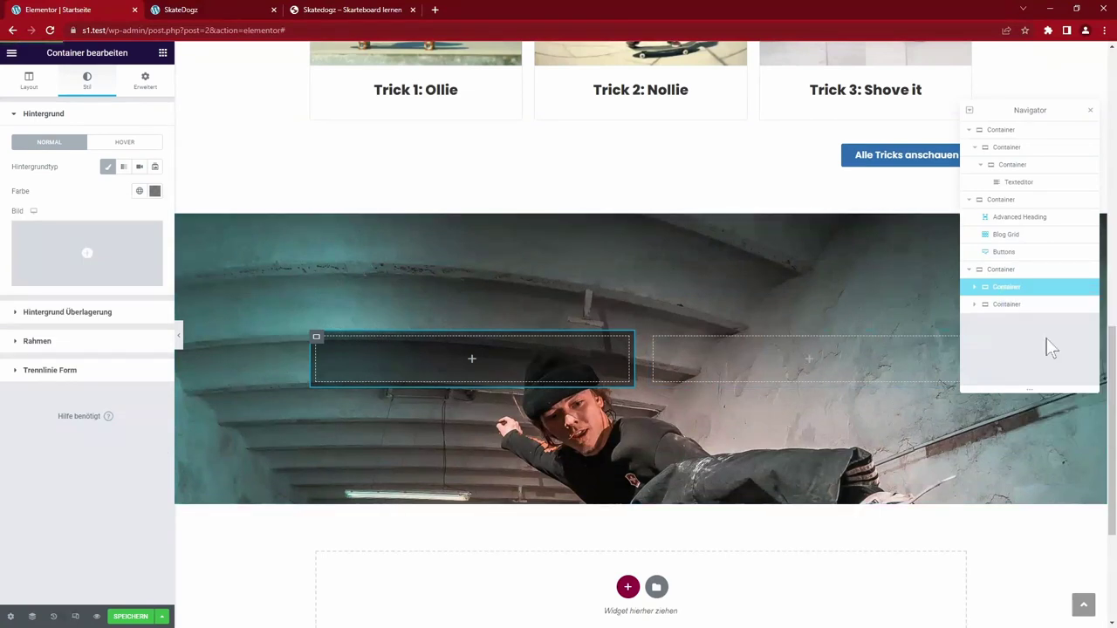
{"action": "left_click", "coordinate": [1009, 305]}
{"action": "right_click", "coordinate": [1010, 312]}
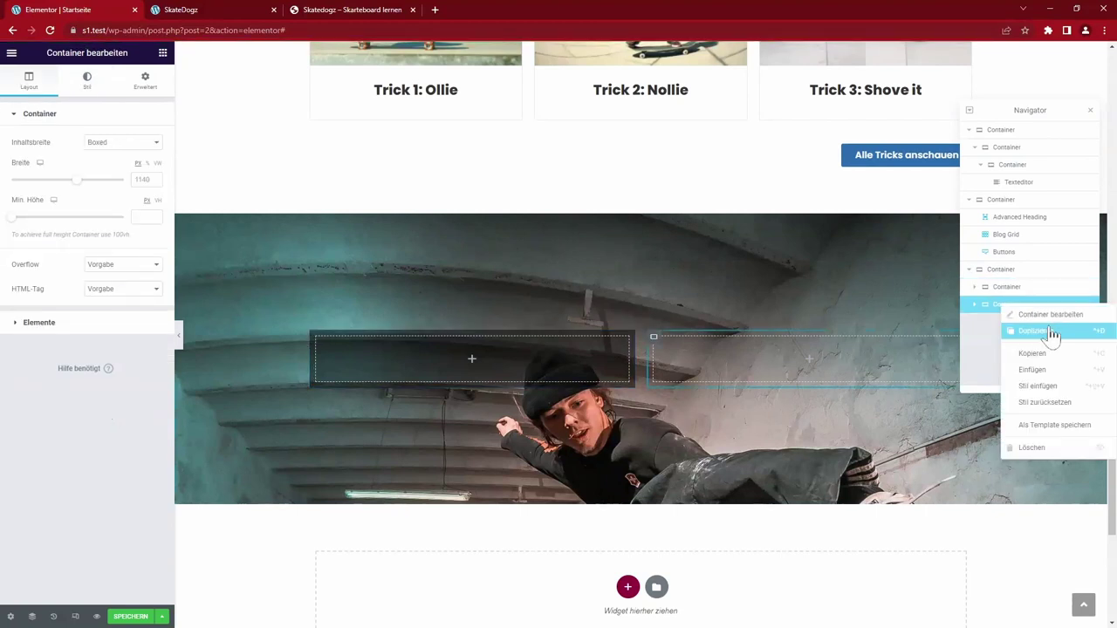
{"action": "left_click", "coordinate": [1038, 387]}
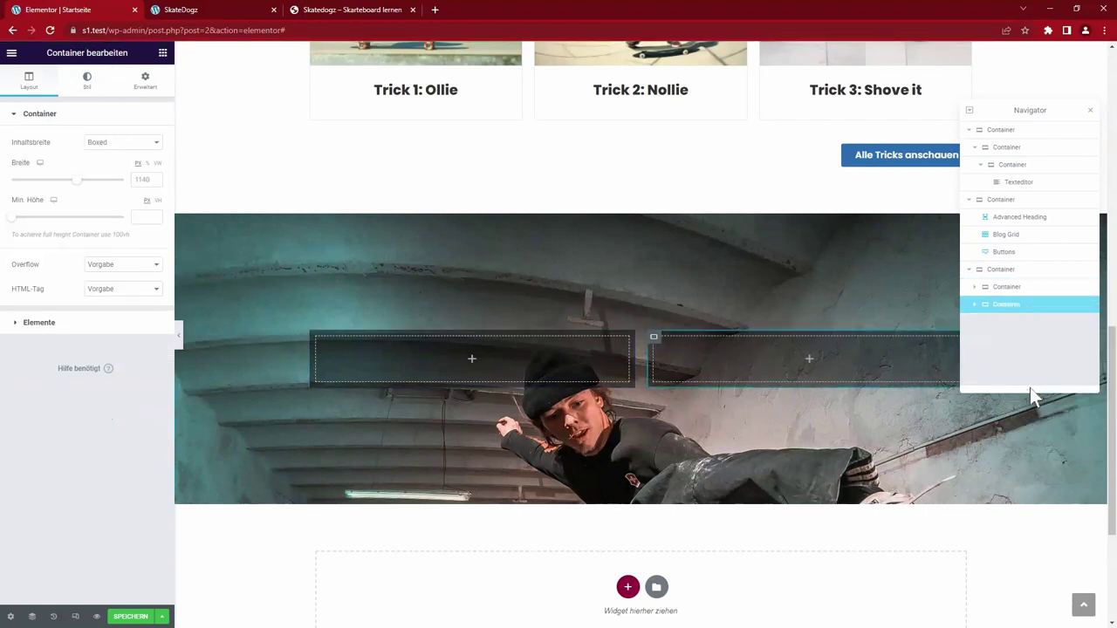
- Round the left inner container's two outer corners with a 20 px radius, keeping its inner corners square
{"action": "left_click", "coordinate": [317, 340]}
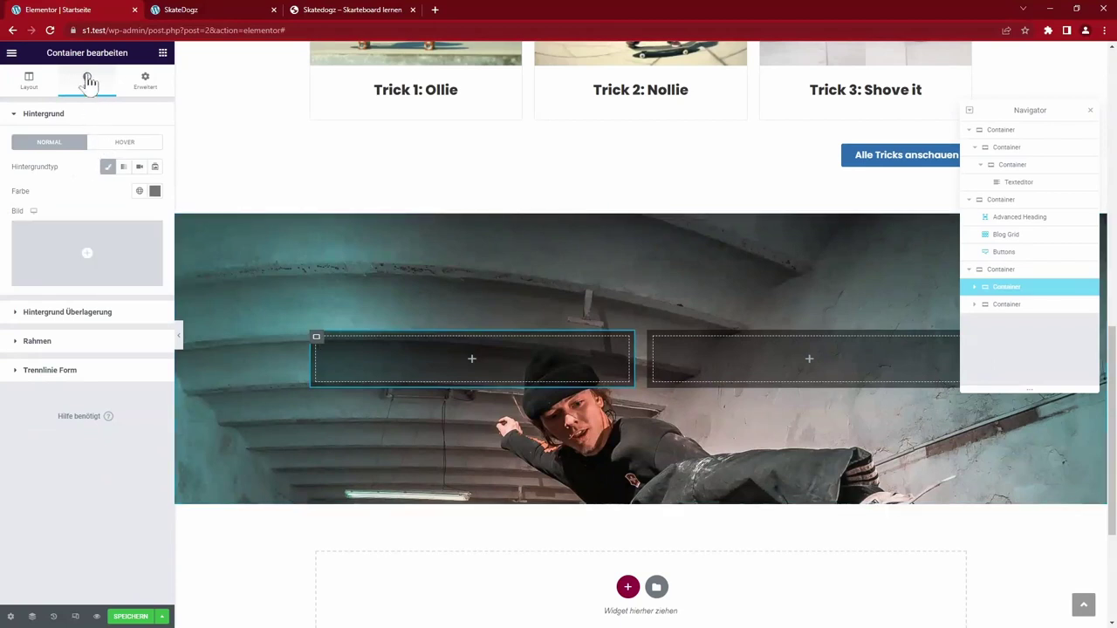
{"action": "left_click", "coordinate": [44, 341]}
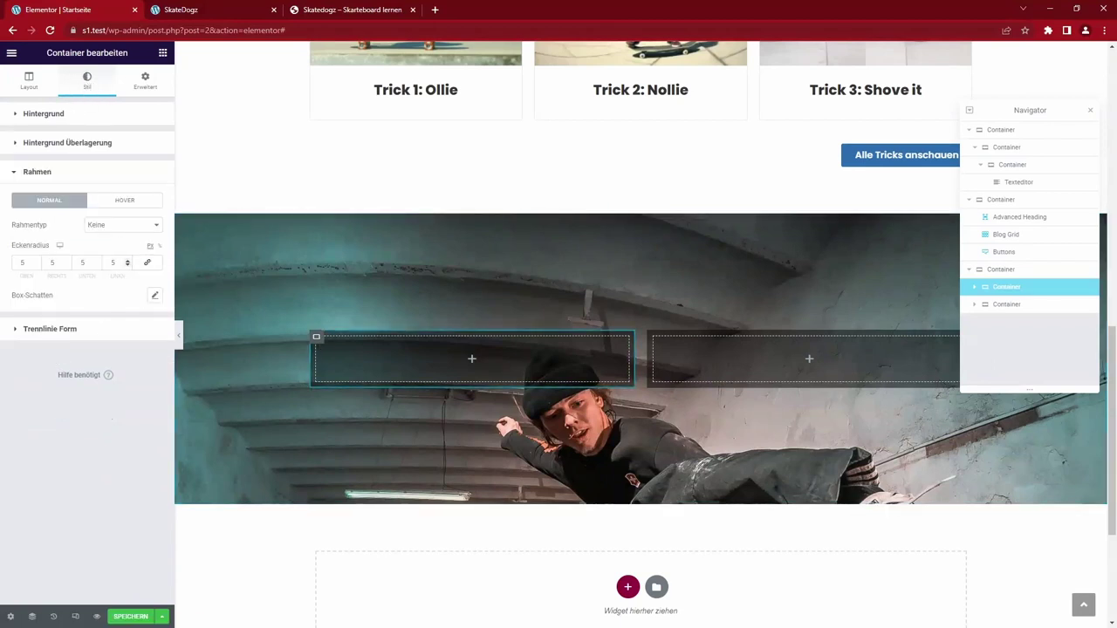
{"action": "type", "text": "20"}
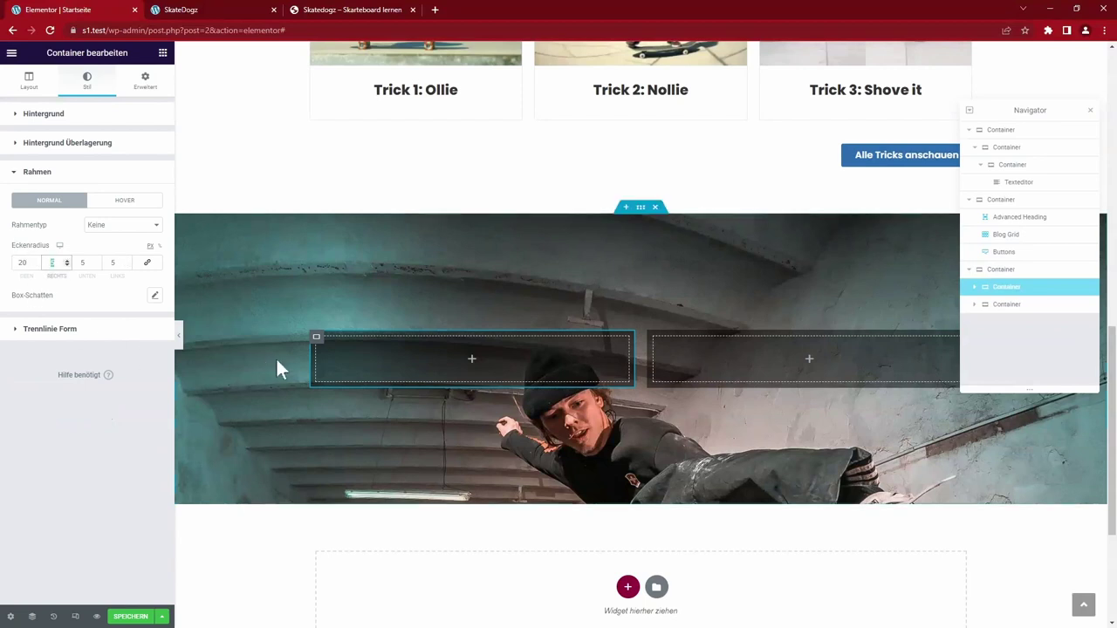
- Set the right inner container's corner radii to 0, 20, 20 and 0 px so only its outer corners are rounded
{"action": "left_click", "coordinate": [657, 348]}
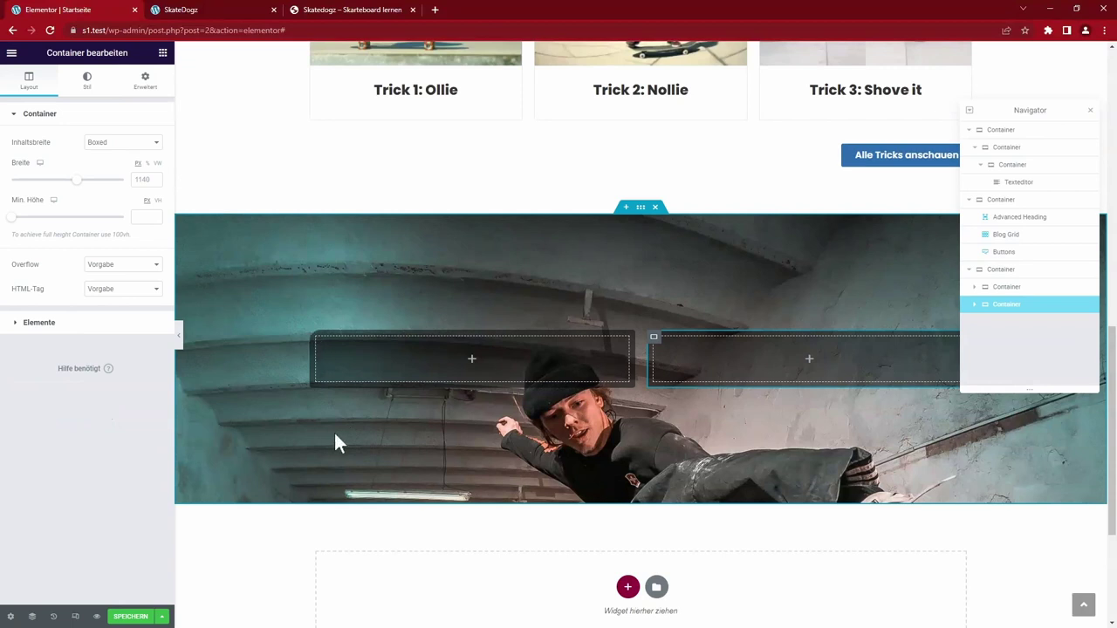
{"action": "left_click", "coordinate": [86, 81]}
{"action": "left_click", "coordinate": [44, 114]}
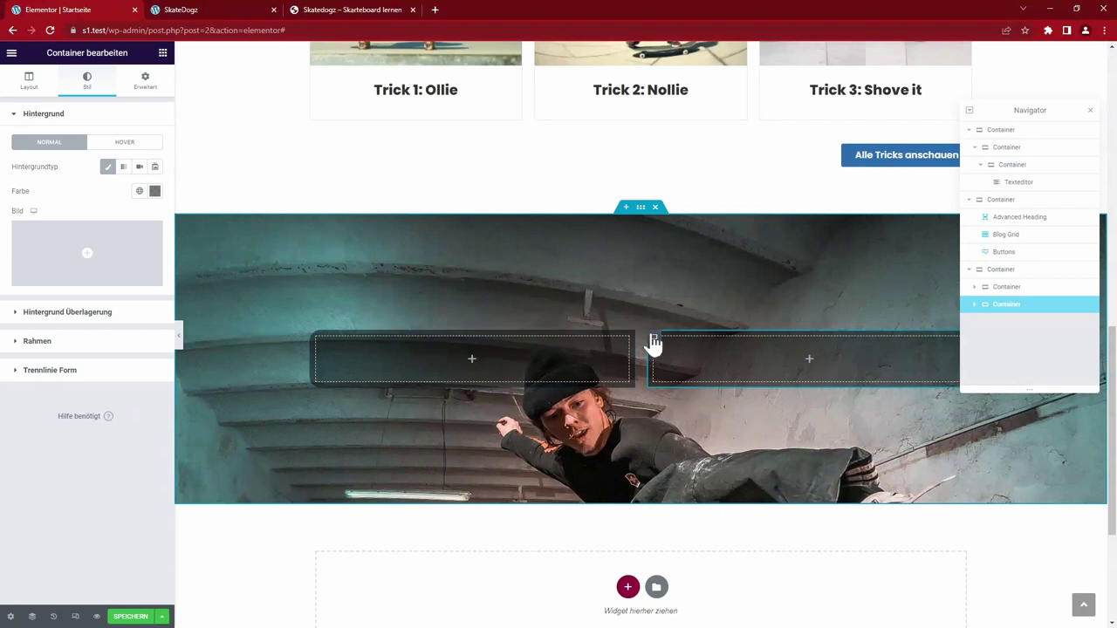
{"action": "left_click", "coordinate": [69, 342]}
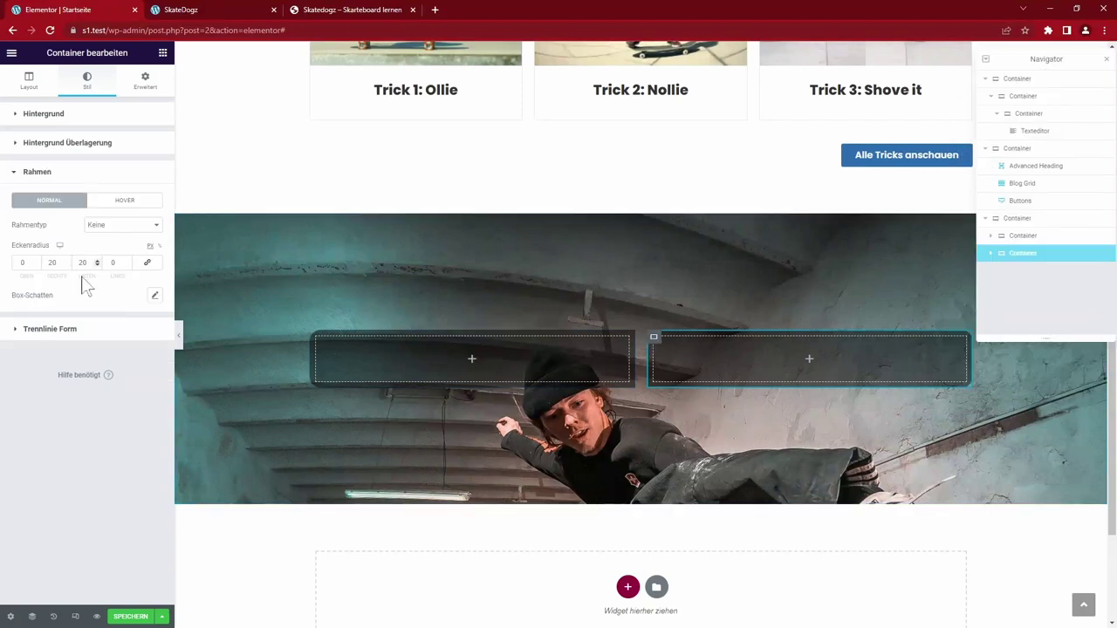
- Remove the gap between the elements of the outer skateboarder container so its two inner containers sit directly together
{"action": "left_click", "coordinate": [331, 320]}
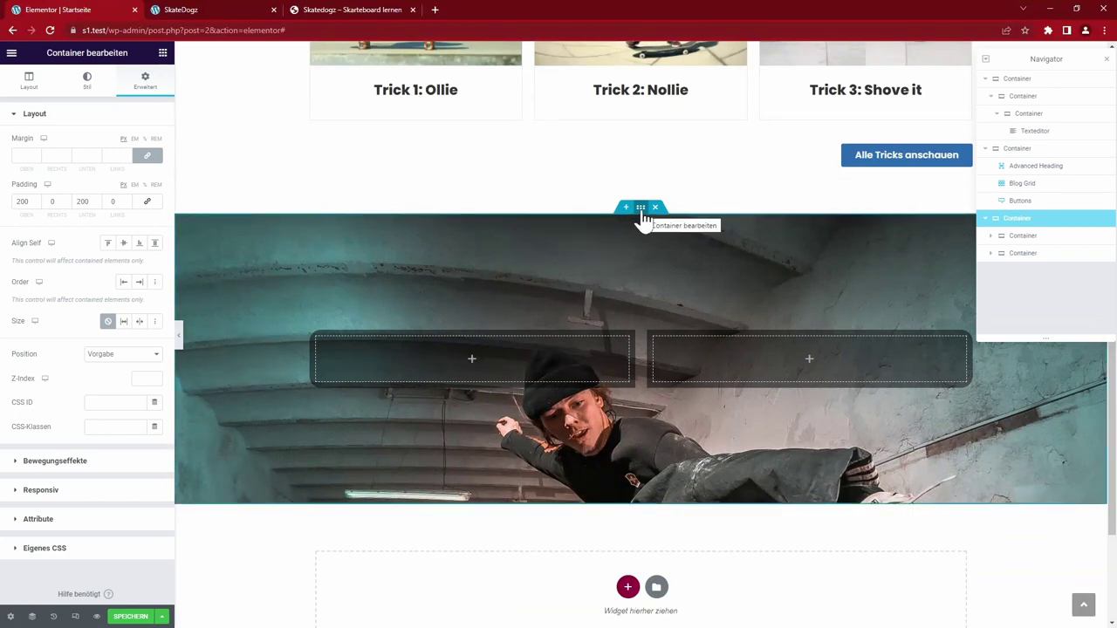
{"action": "left_click", "coordinate": [29, 80]}
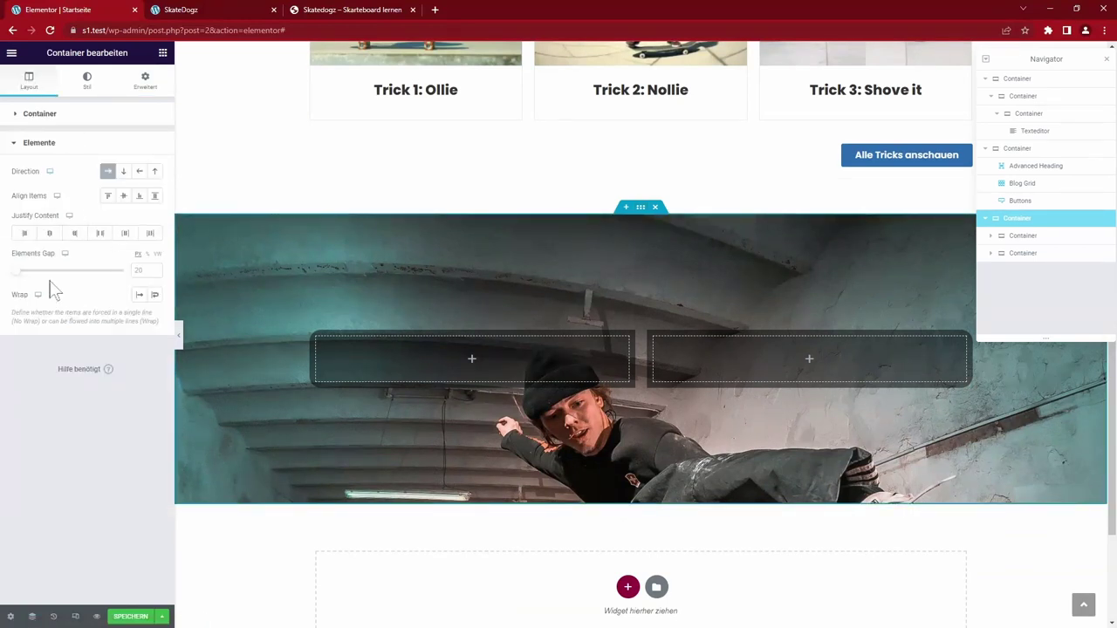
{"action": "mouse_move", "coordinate": [11, 276]}
{"action": "left_mouse_down"}
{"action": "mouse_move", "coordinate": [21, 278]}
{"action": "mouse_move", "coordinate": [9, 275]}
{"action": "left_mouse_up"}
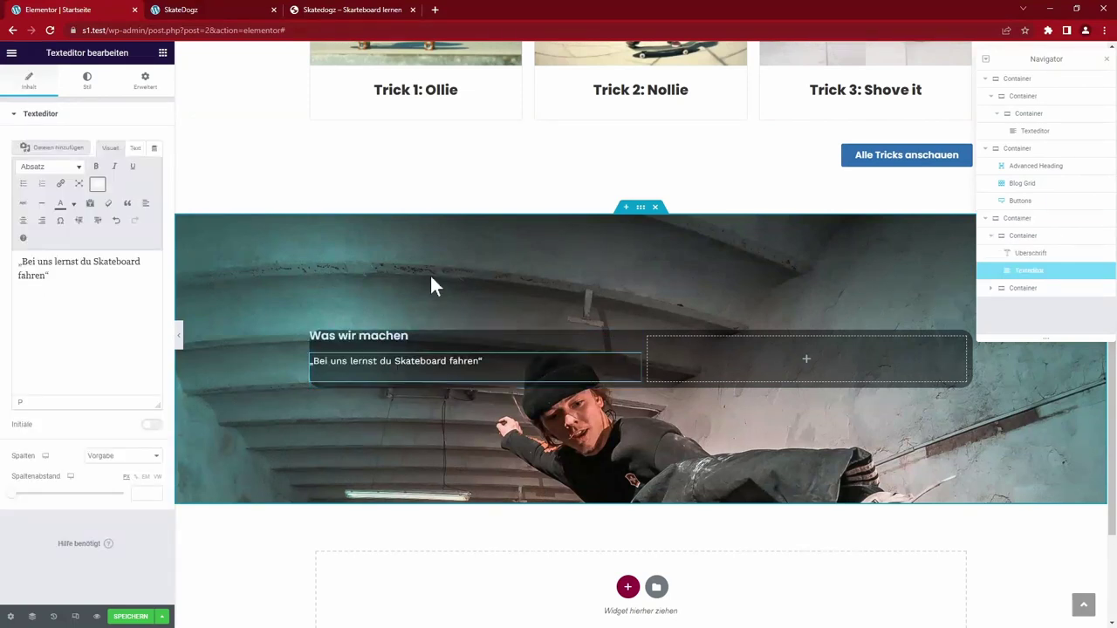
- Set the padding of the inner container holding "Was wir machen" to 40 px on all sides
{"action": "left_click", "coordinate": [319, 336]}
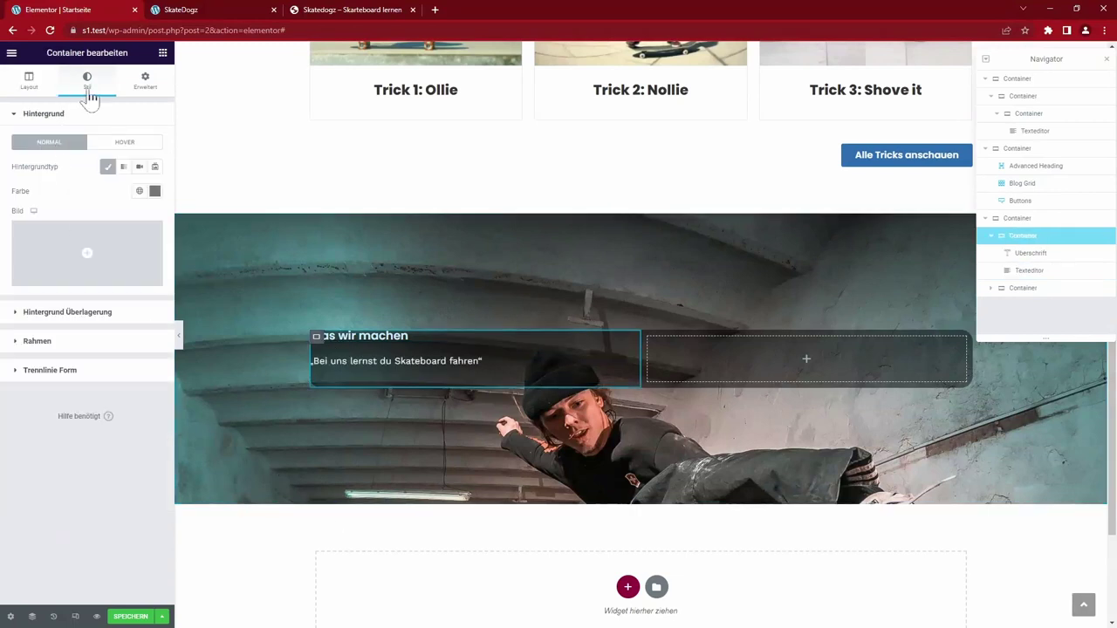
{"action": "left_click", "coordinate": [145, 80]}
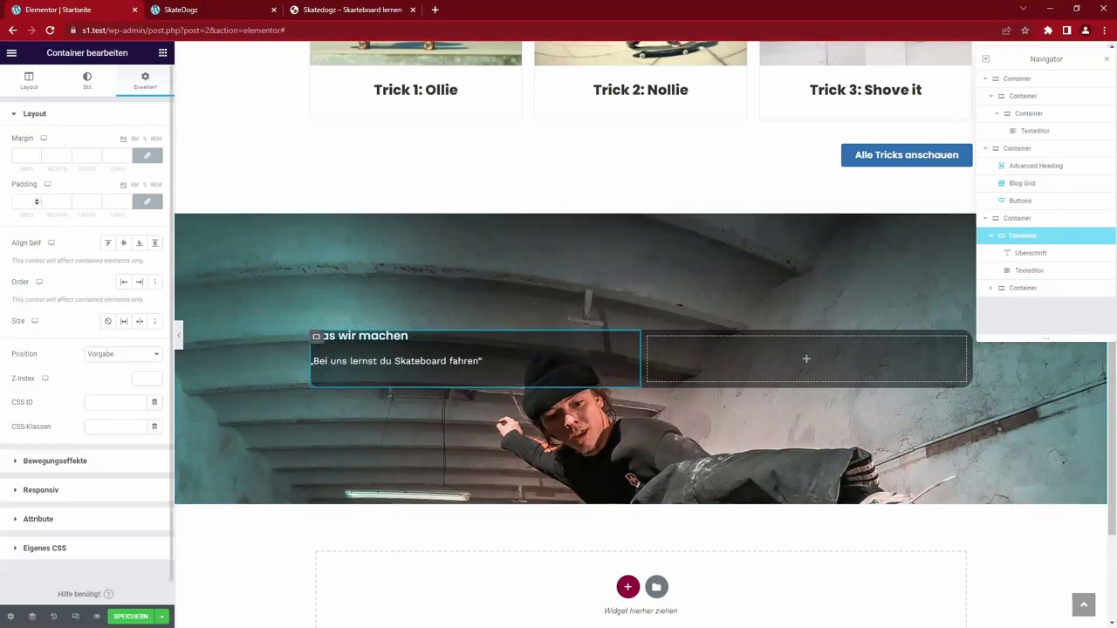
{"action": "left_click", "coordinate": [26, 202]}
{"action": "type", "text": "30"}
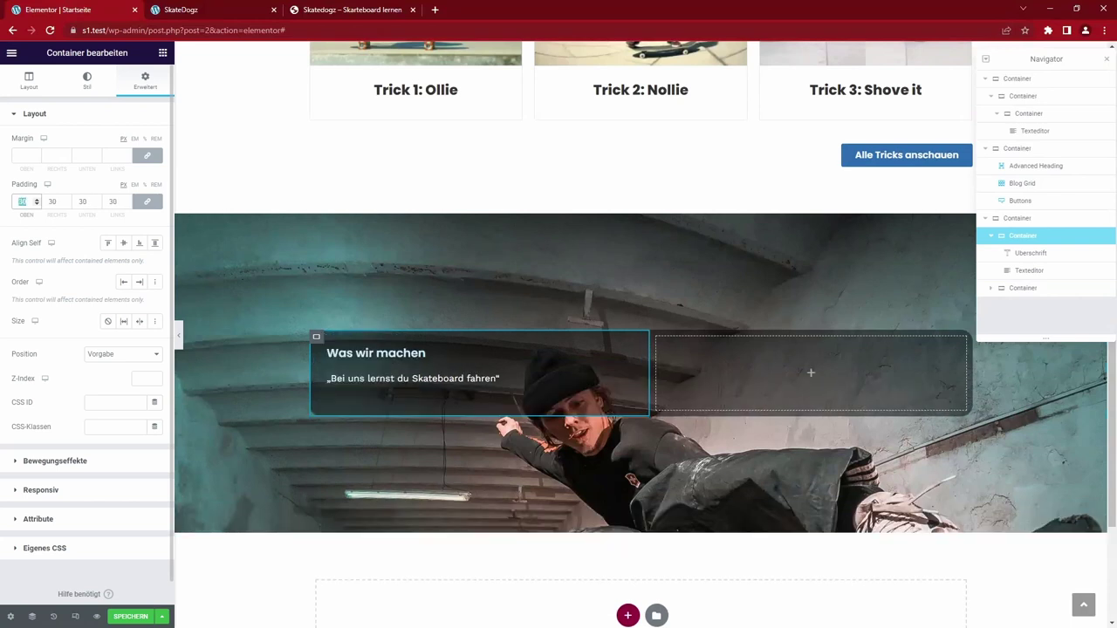
{"action": "type", "text": "40"}
{"action": "key", "text": "Tab"}
- Set the "Was wir machen" heading's font size to 32 px and its text colour to the global white
{"action": "left_click", "coordinate": [381, 358]}
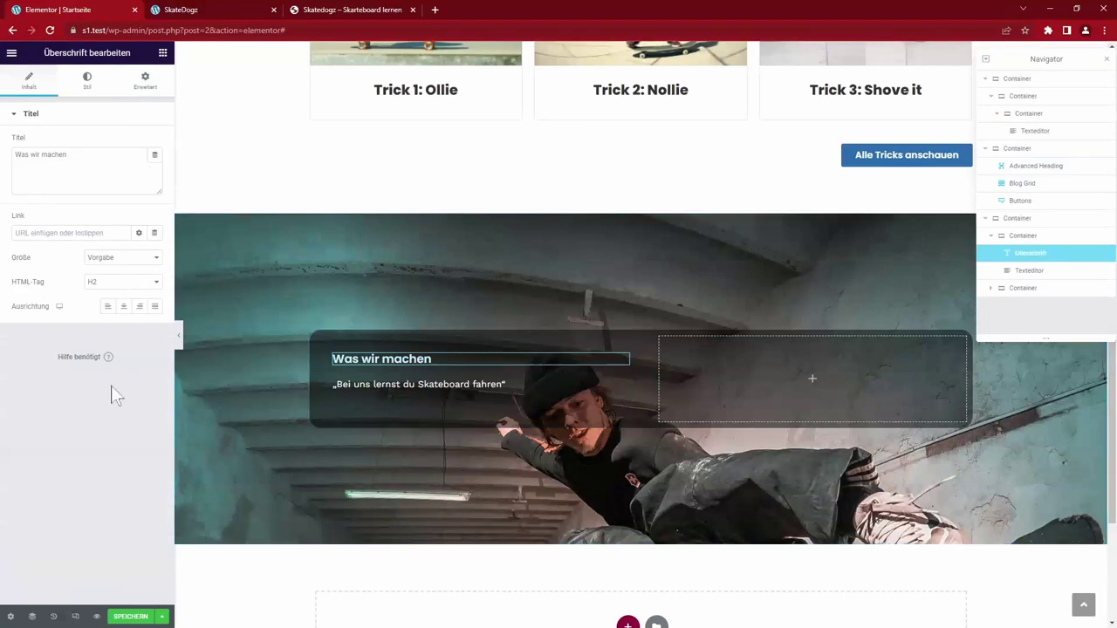
{"action": "left_click", "coordinate": [87, 80]}
{"action": "left_click", "coordinate": [155, 166]}
{"action": "mouse_move", "coordinate": [26, 259]}
{"action": "left_mouse_down"}
{"action": "mouse_move", "coordinate": [45, 262]}
{"action": "mouse_move", "coordinate": [33, 259]}
{"action": "left_mouse_up"}
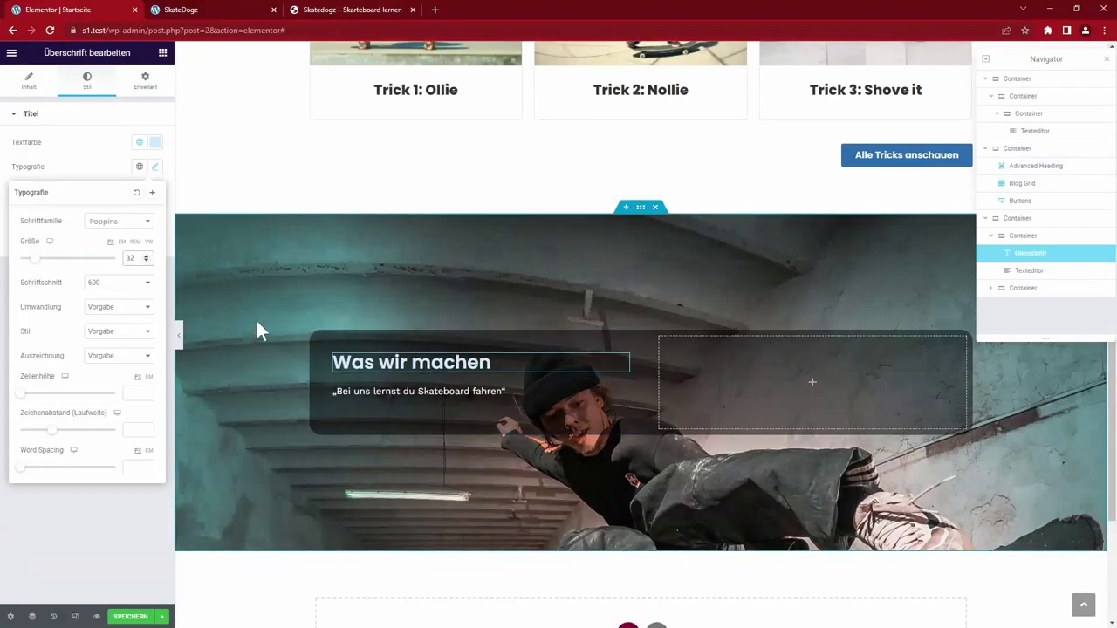
{"action": "left_click", "coordinate": [140, 141]}
{"action": "left_click", "coordinate": [77, 219]}
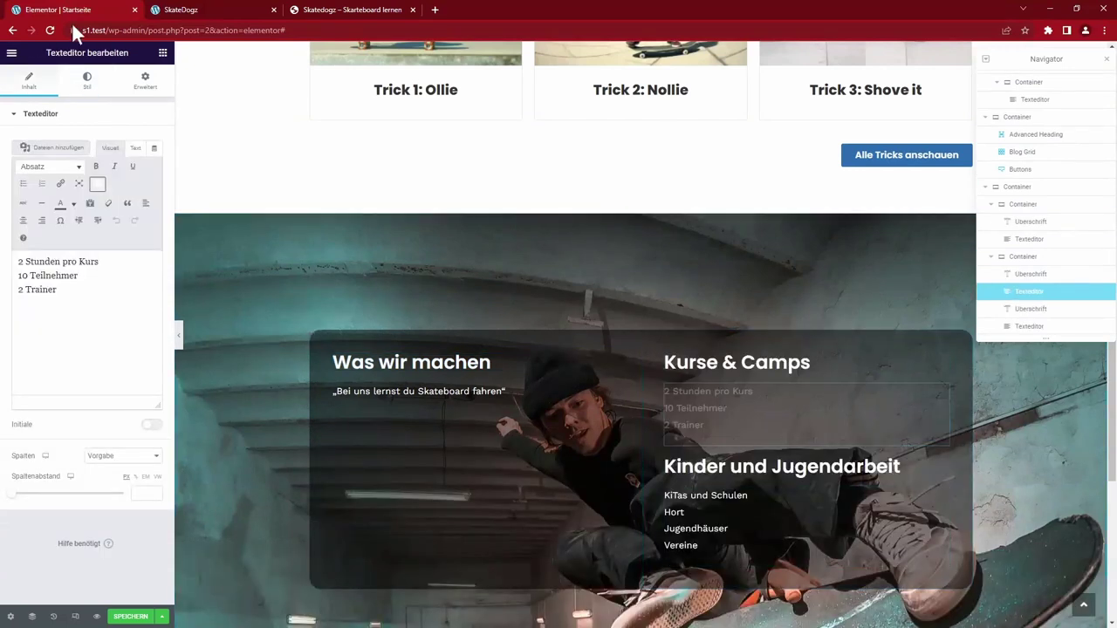
- Compare with the reference page and set the outer skateboarder container's upper and lower padding to 100 px
{"action": "left_click", "coordinate": [304, 12]}
{"action": "left_click", "coordinate": [63, 11]}
{"action": "left_click", "coordinate": [344, 16]}
{"action": "key", "text": "ctrl+1"}
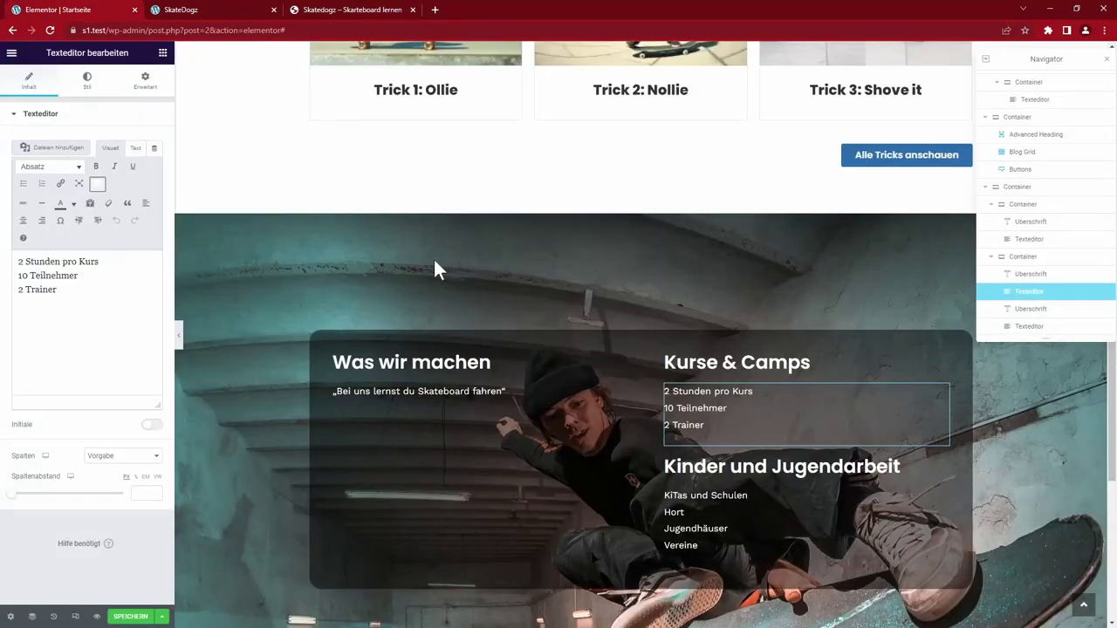
{"action": "left_click", "coordinate": [641, 207]}
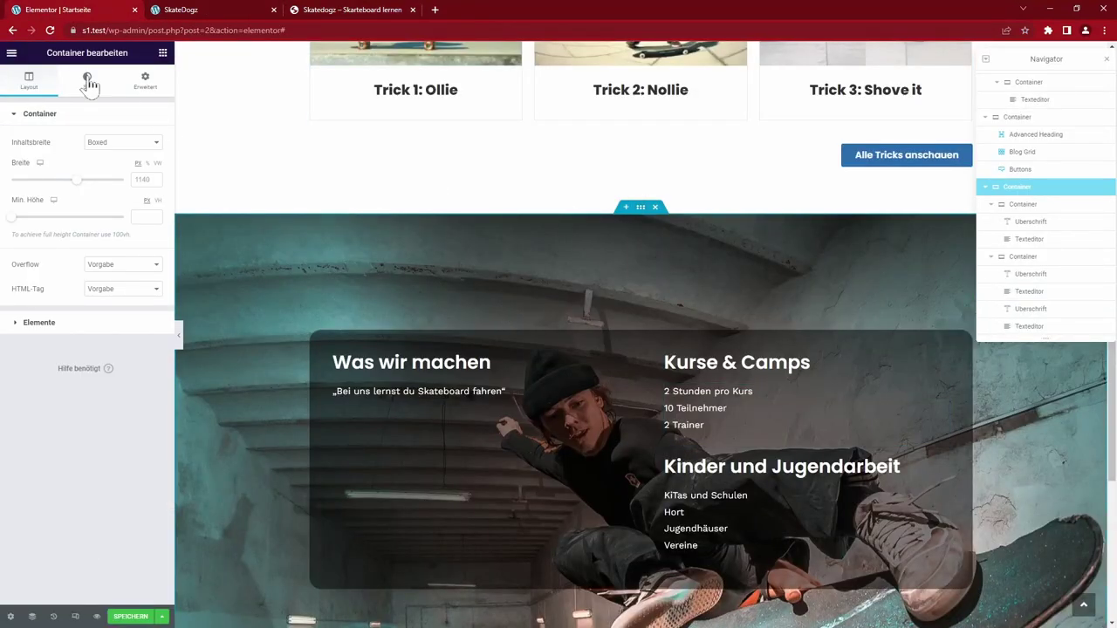
{"action": "left_click", "coordinate": [144, 82]}
{"action": "left_click", "coordinate": [24, 202]}
{"action": "type", "text": "100"}
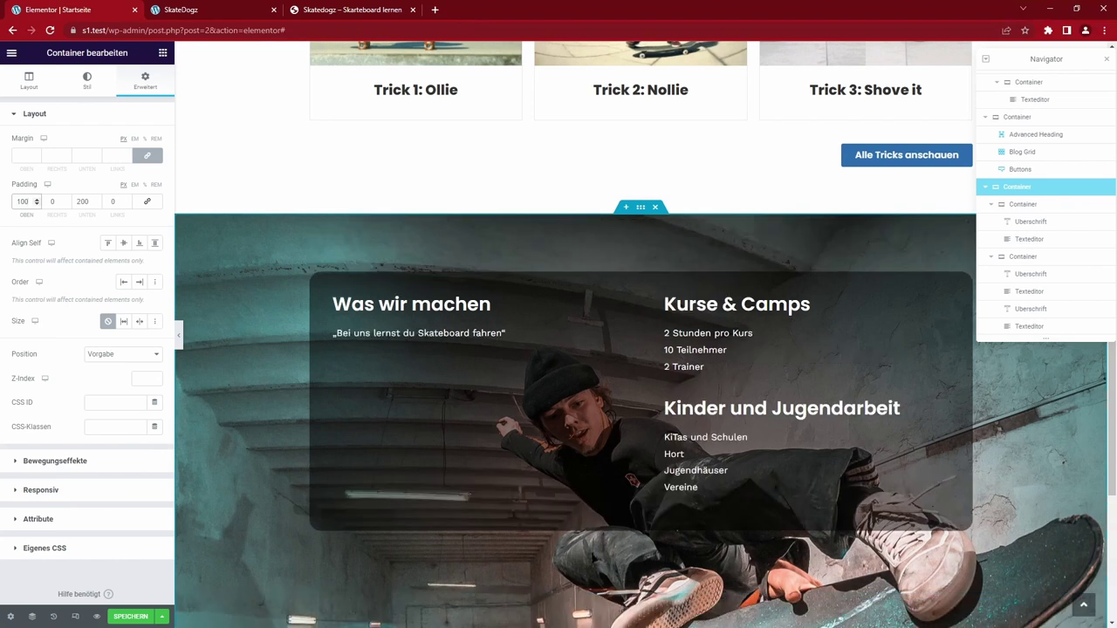
{"action": "key", "text": "Tab"}
{"action": "key", "text": "Tab"}
{"action": "type", "text": "100"}
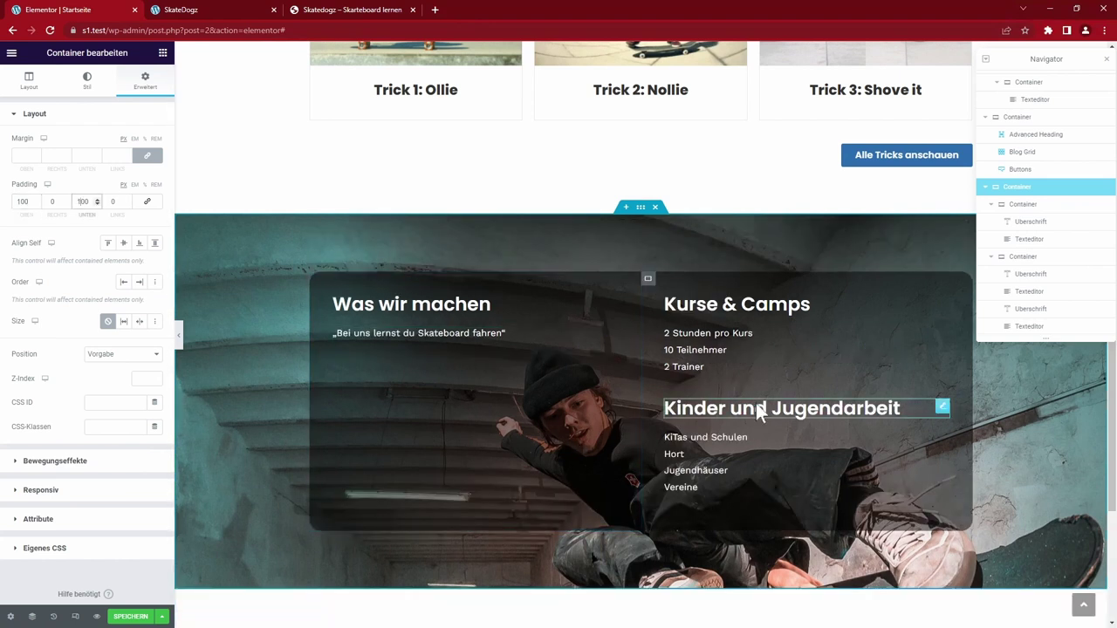
- Check the skateboarder section on the reloaded live homepage and examine the reference page's Kurse section, including its enlarged gallery image
{"action": "left_click", "coordinate": [179, 10]}
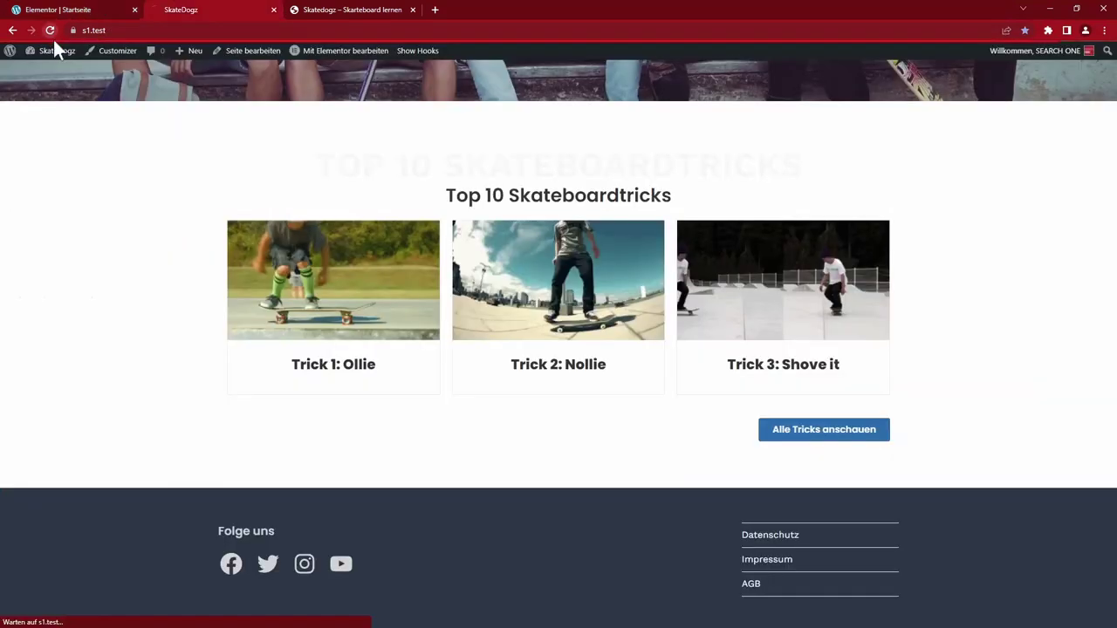
{"action": "scroll", "coordinate": [203, 280], "scroll_direction": "down", "scroll_amount": 5}
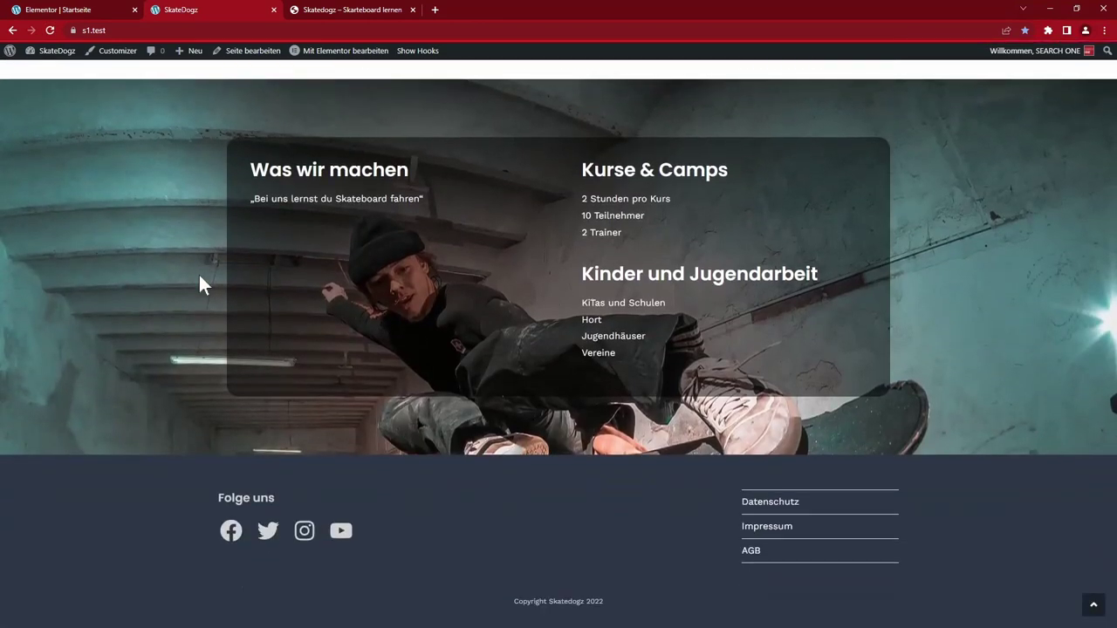
{"action": "key", "text": "ctrl+Tab"}
{"action": "scroll", "coordinate": [685, 474], "scroll_direction": "down", "scroll_amount": 5}
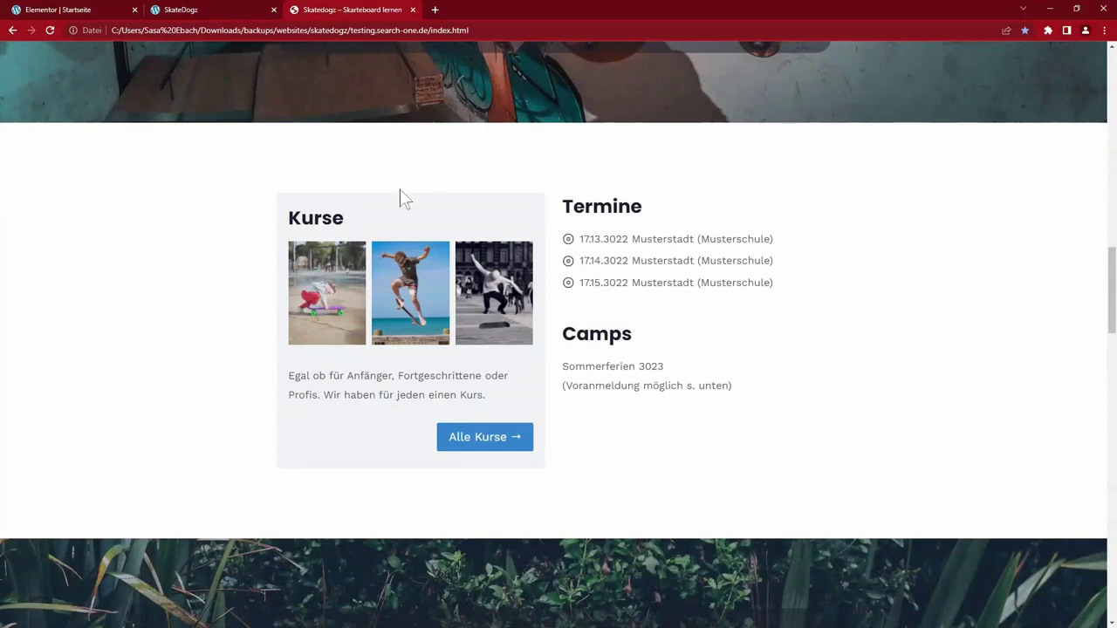
{"action": "left_click", "coordinate": [347, 293]}
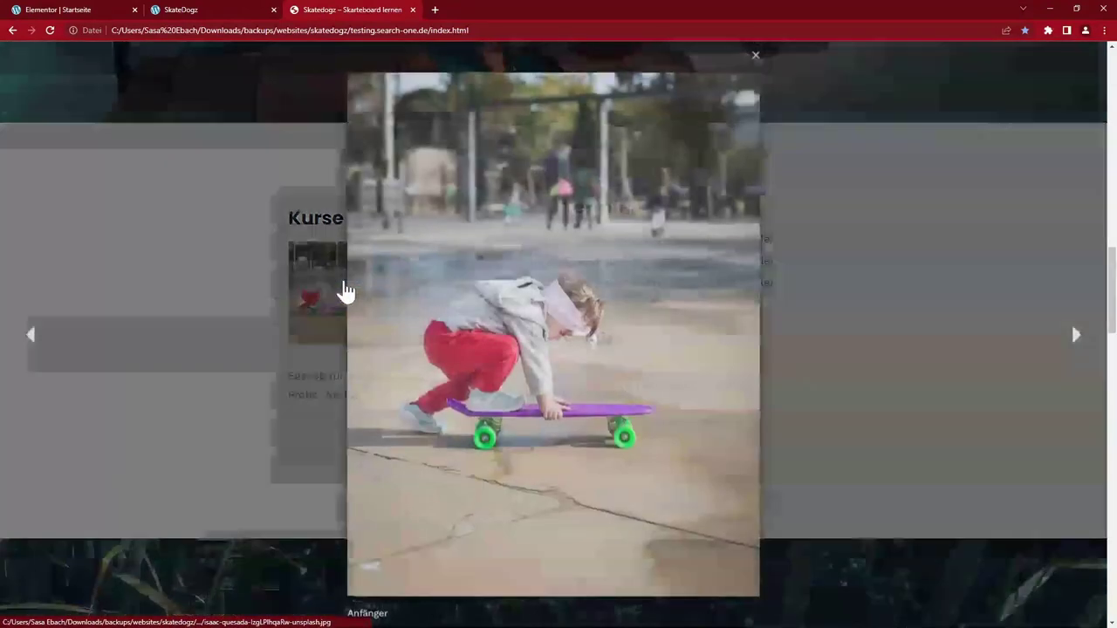
{"action": "key", "text": "ctrl+Tab"}
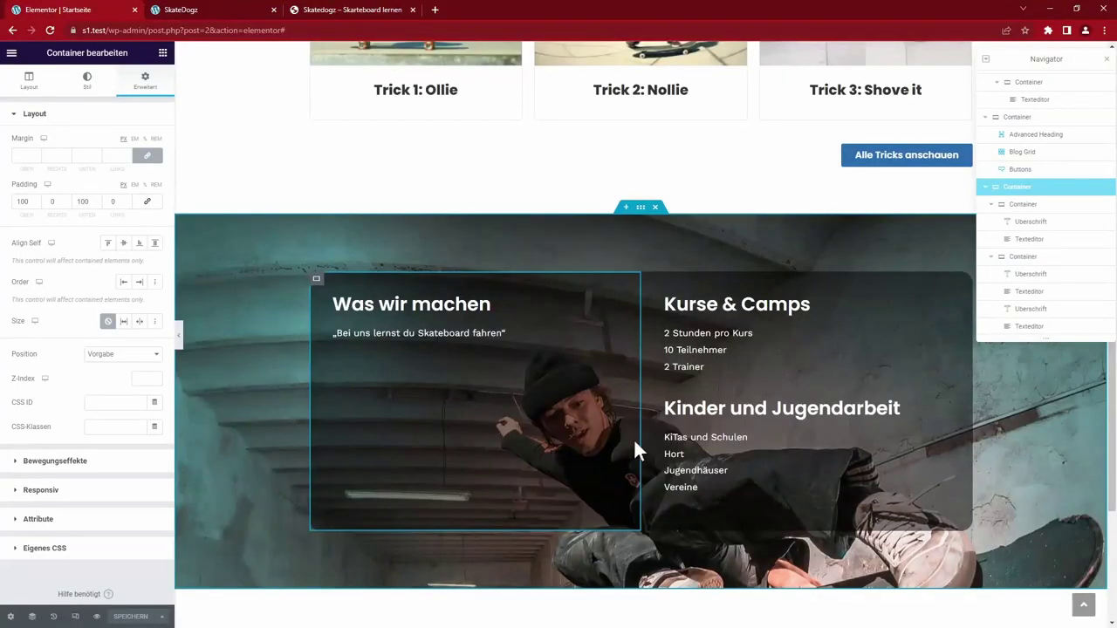
- Add a row-direction container below the skateboarder section and place two containers side by side inside it
{"action": "scroll", "coordinate": [659, 375], "scroll_direction": "down", "scroll_amount": 4}
{"action": "scroll", "coordinate": [660, 395], "scroll_direction": "up", "scroll_amount": 2}
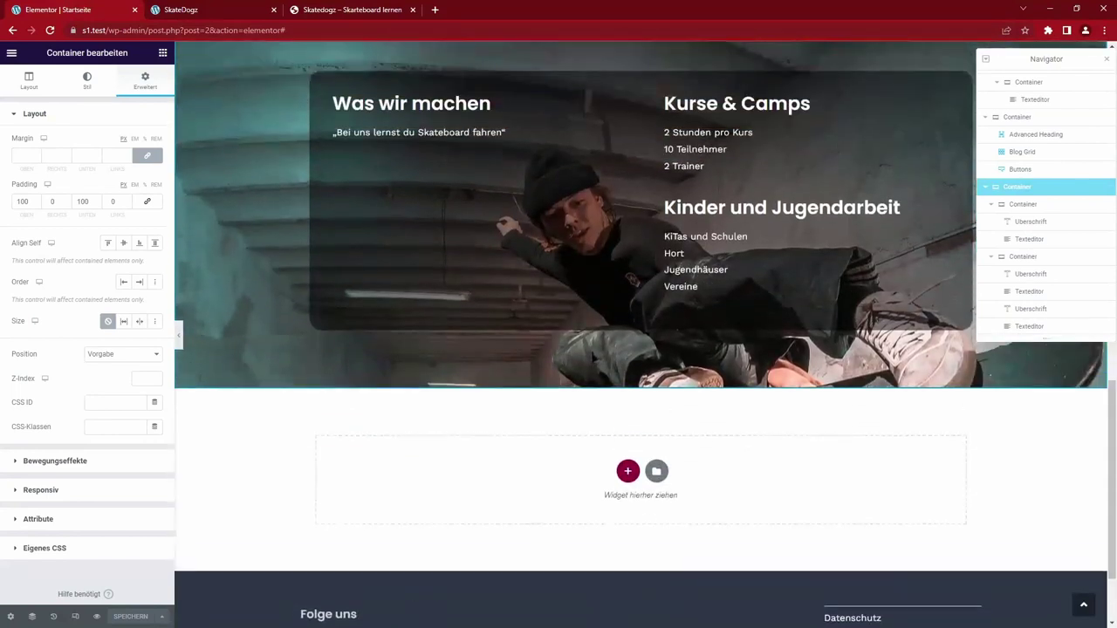
{"action": "left_click", "coordinate": [628, 471]}
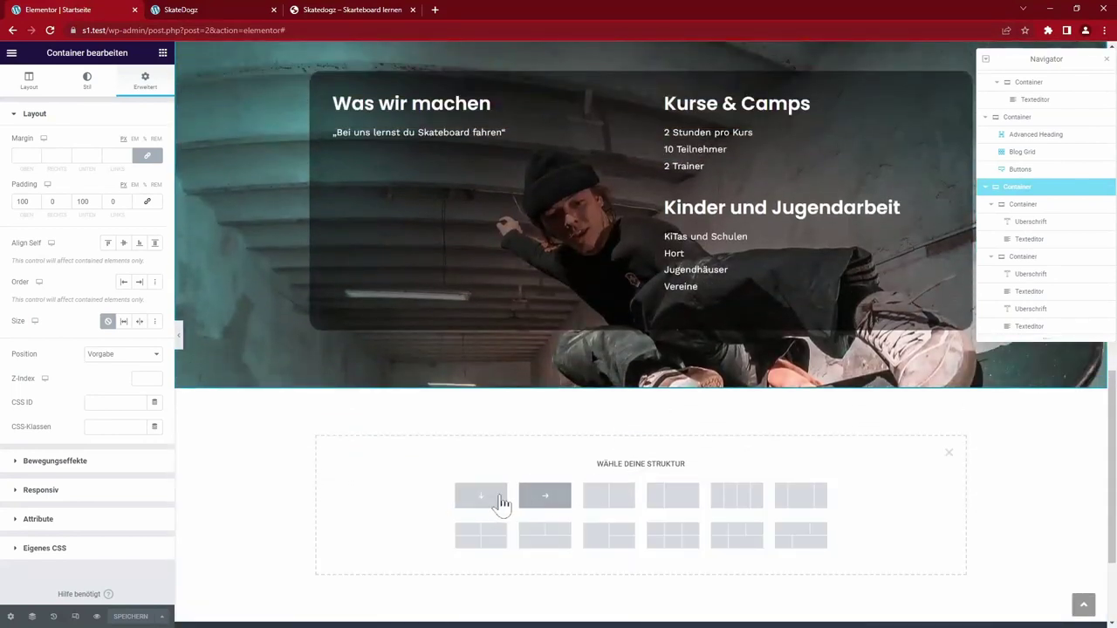
{"action": "left_click", "coordinate": [544, 496]}
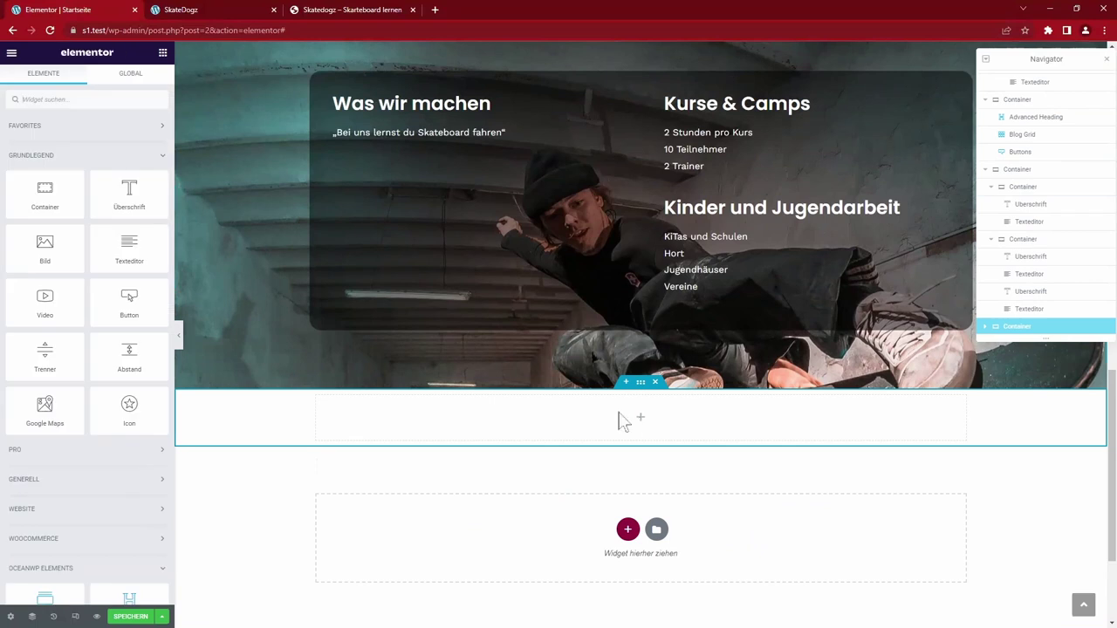
{"action": "left_click_drag", "start_coordinate": [19, 197], "coordinate": [658, 406]}
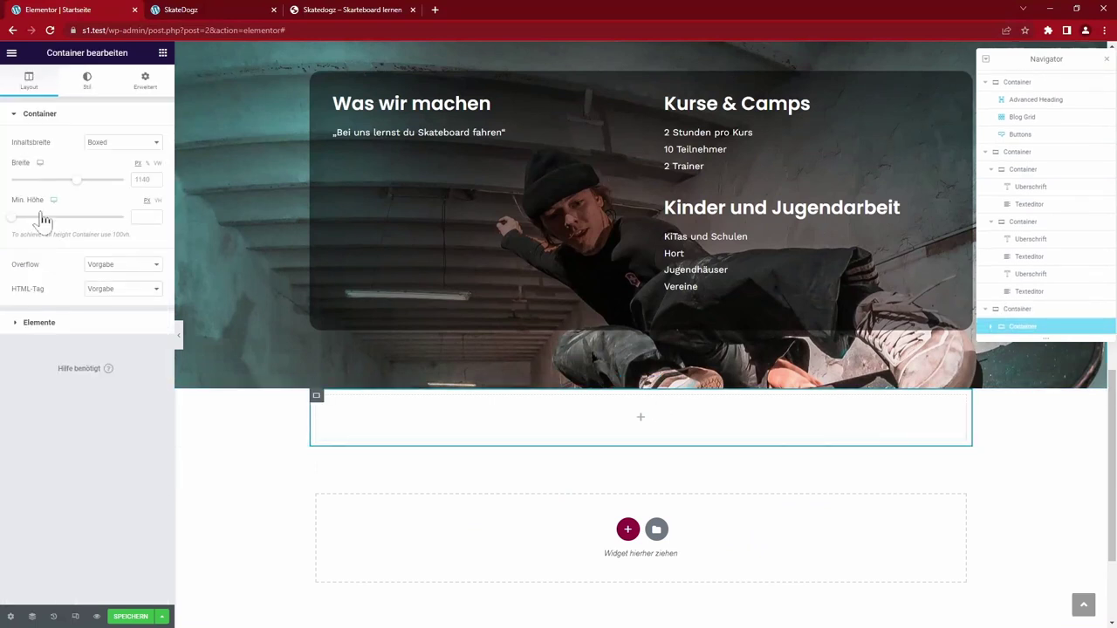
{"action": "left_click_drag", "start_coordinate": [52, 193], "coordinate": [660, 423]}
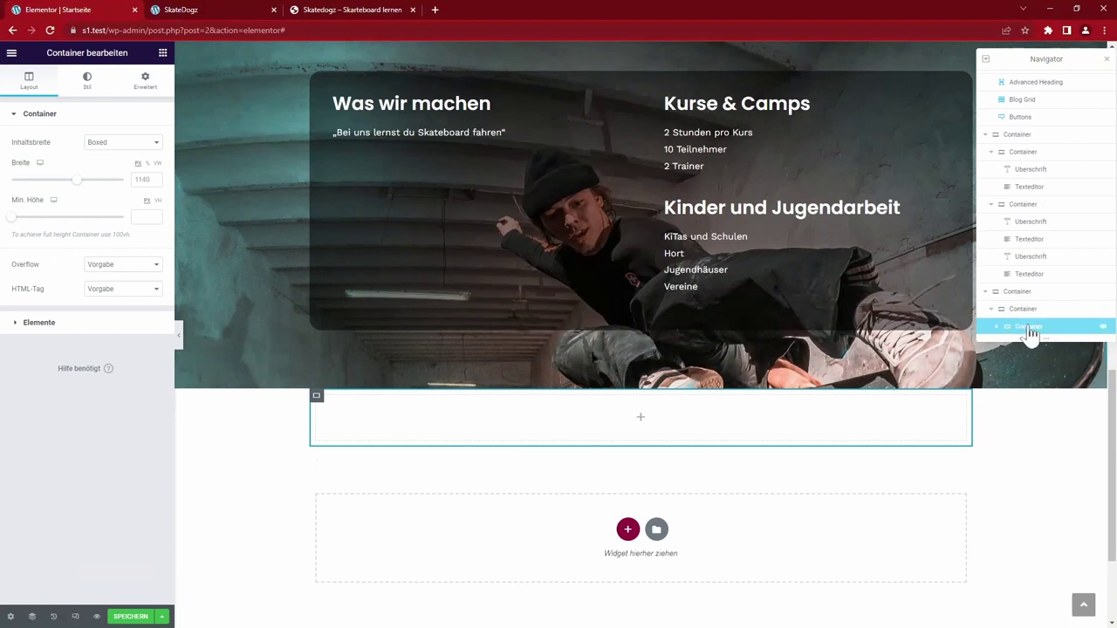
{"action": "left_click_drag", "start_coordinate": [1030, 330], "coordinate": [1022, 302]}
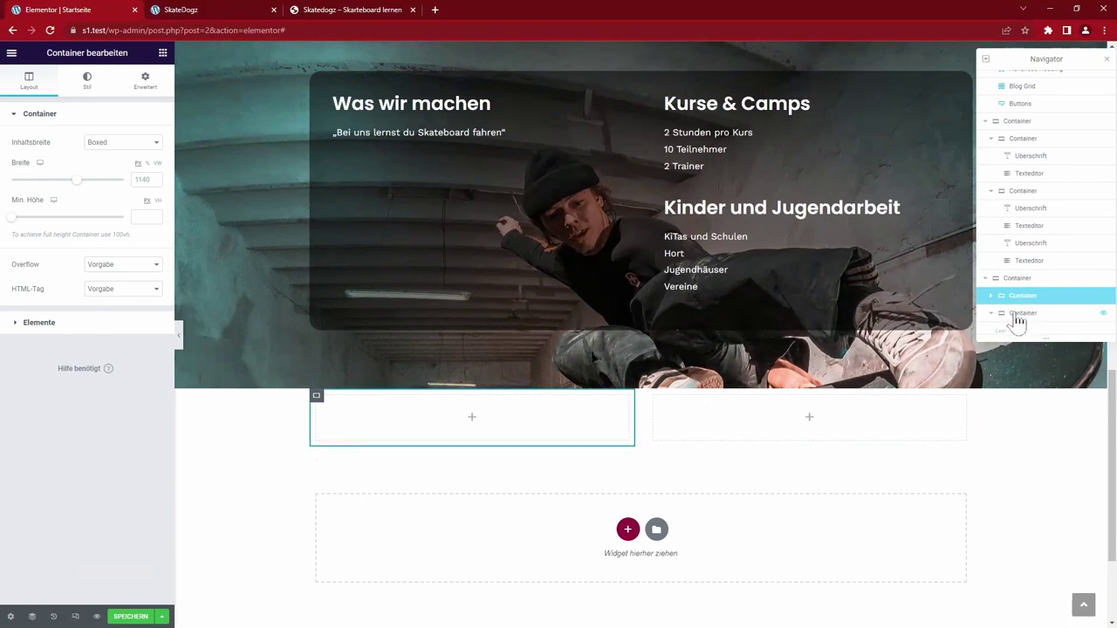
- Set the new outer container's padding to 200 px and unlink its four padding values
{"action": "left_click", "coordinate": [1017, 278]}
{"action": "left_click", "coordinate": [145, 81]}
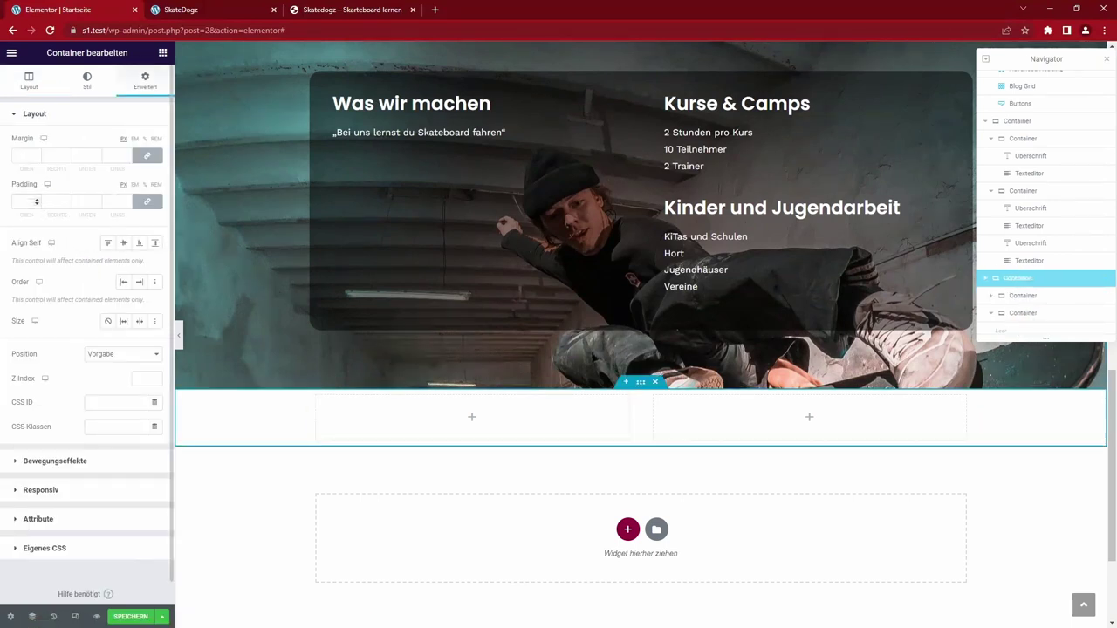
{"action": "type", "text": "200"}
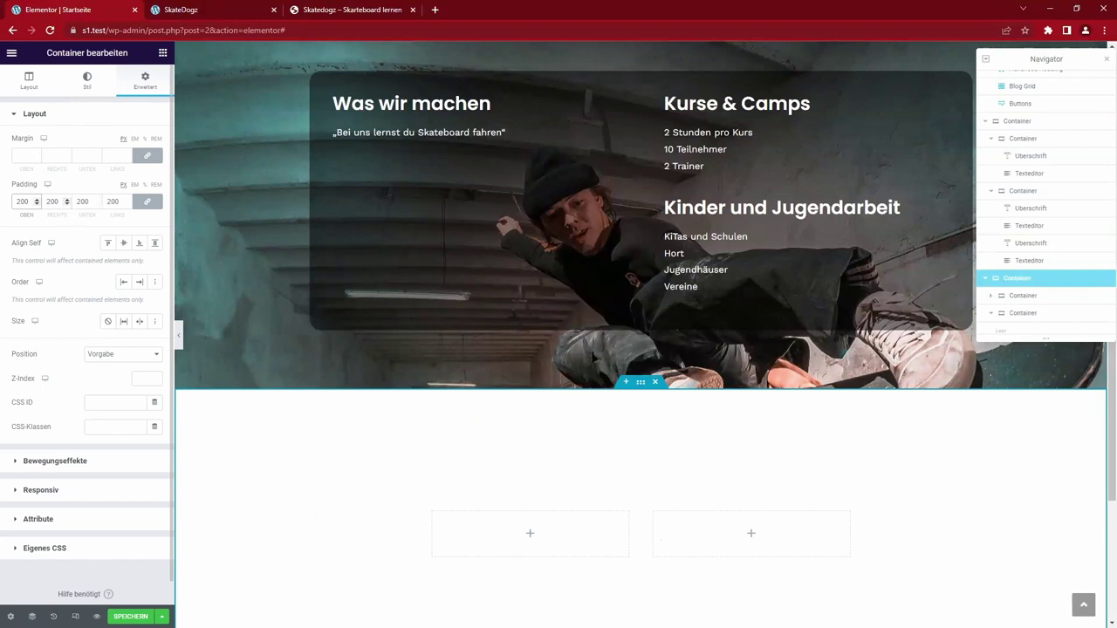
{"action": "left_click", "coordinate": [147, 201]}
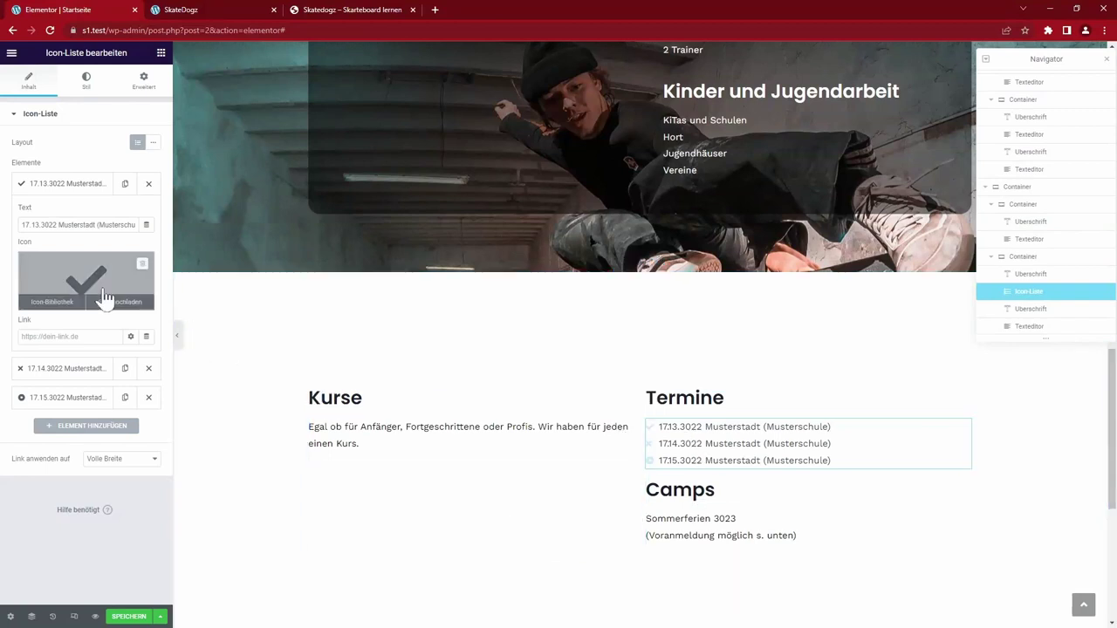
- Filter the icon library for "circ" and give the first Termine list entry the outlined Dot circle icon
{"action": "left_click", "coordinate": [102, 291]}
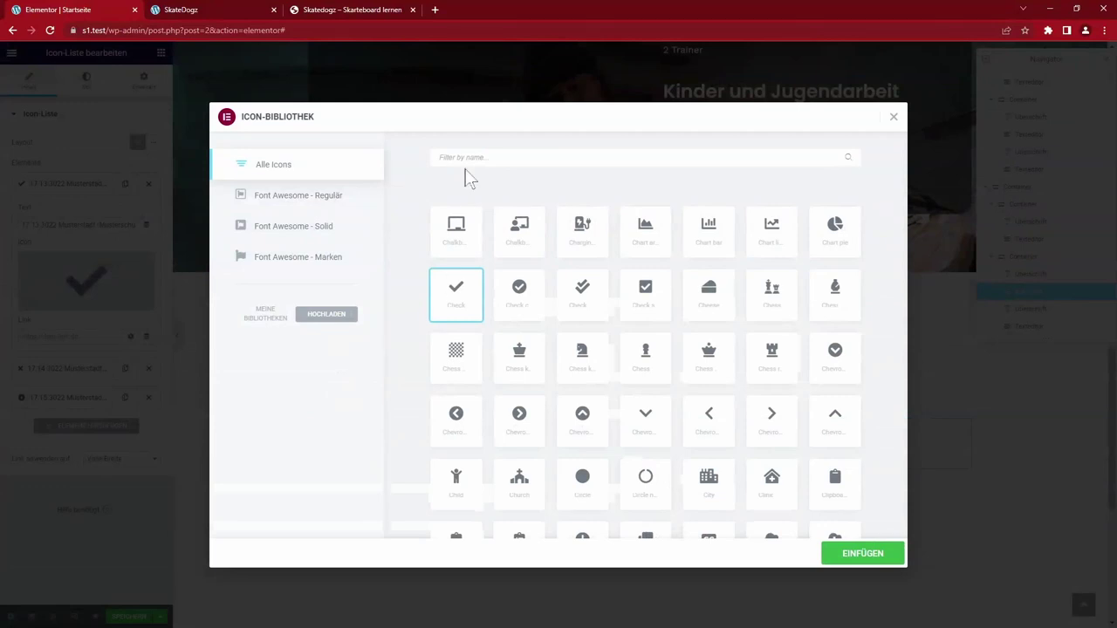
{"action": "type", "text": "circ"}
{"action": "left_click", "coordinate": [835, 231]}
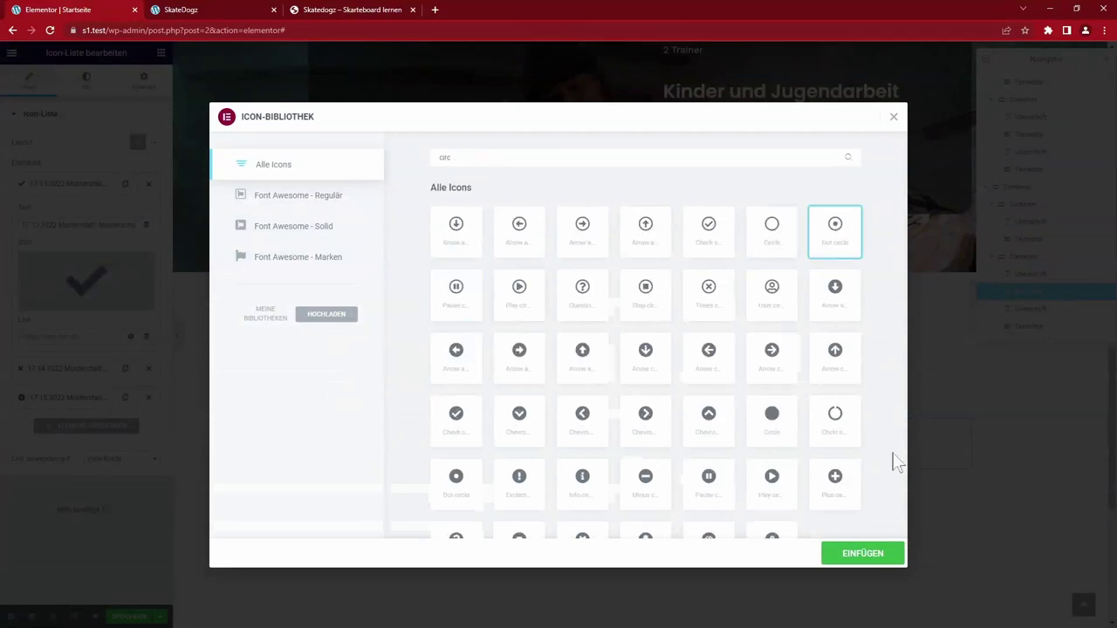
{"action": "left_click", "coordinate": [880, 558]}
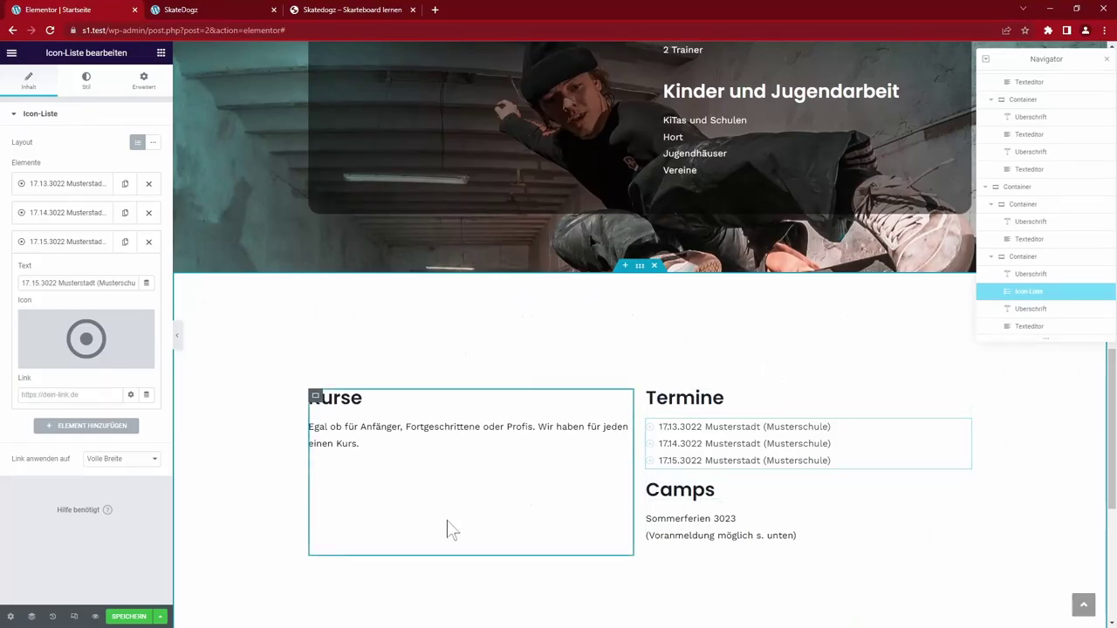
- Give the Kurse container a classic background in the very light blue-grey global colour
{"action": "left_click", "coordinate": [402, 433]}
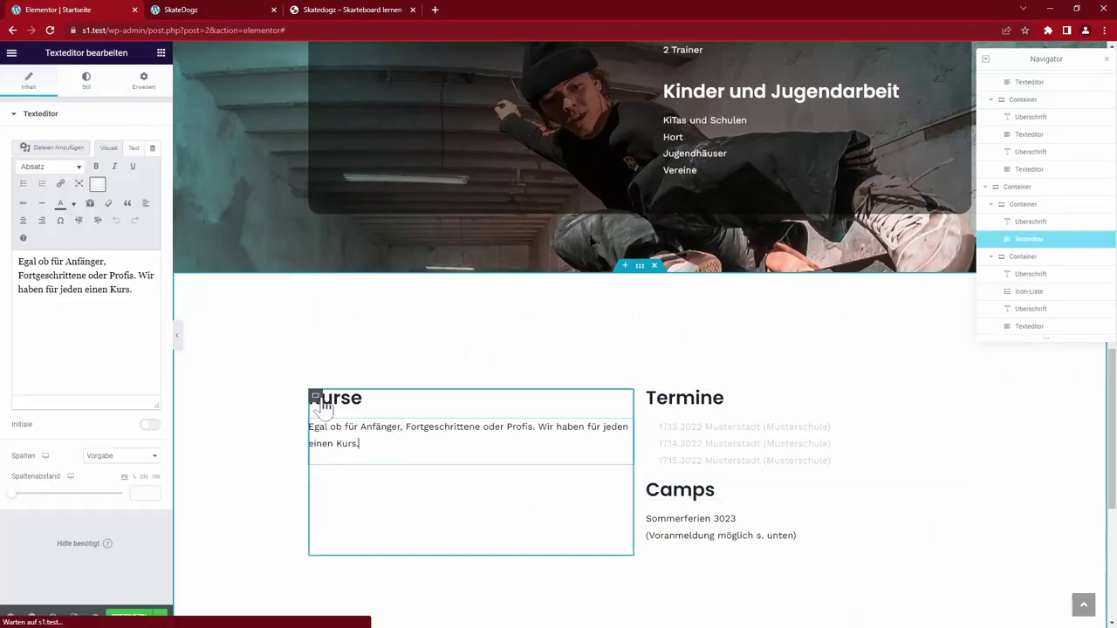
{"action": "left_click", "coordinate": [315, 395]}
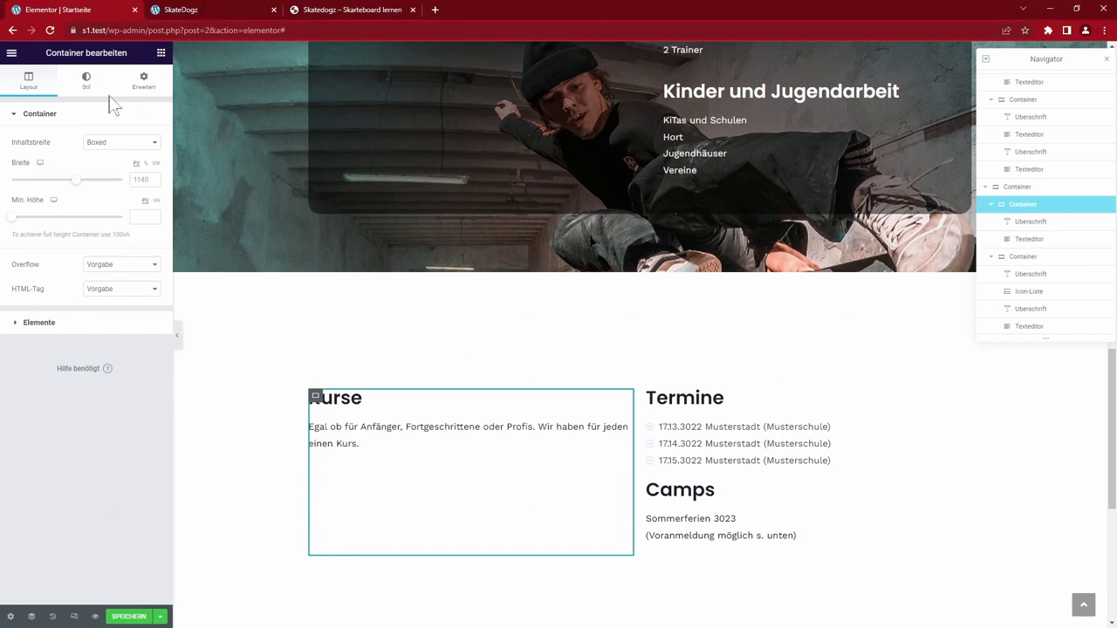
{"action": "left_click", "coordinate": [85, 81]}
{"action": "left_click", "coordinate": [107, 168]}
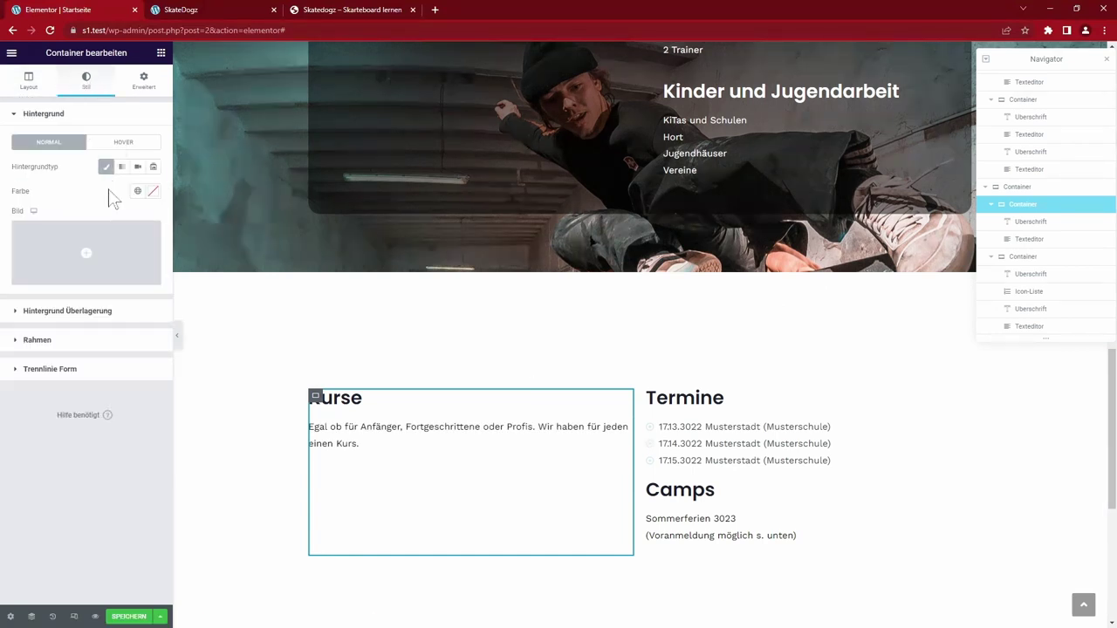
{"action": "left_click", "coordinate": [137, 190]}
{"action": "left_click", "coordinate": [62, 349]}
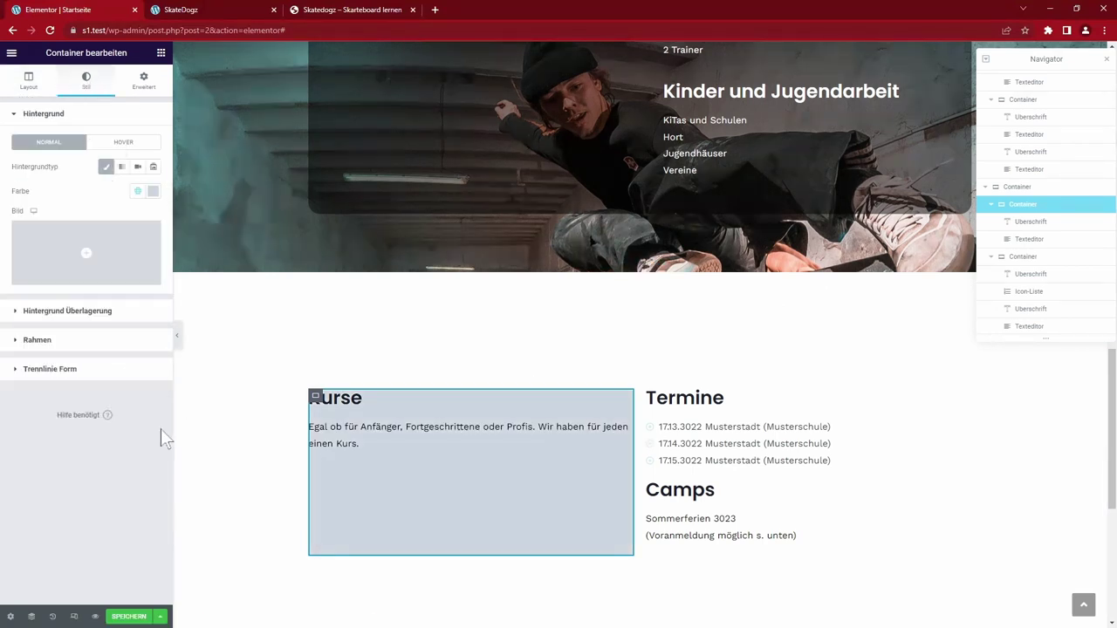
{"action": "left_click", "coordinate": [137, 190]}
{"action": "left_click", "coordinate": [80, 332]}
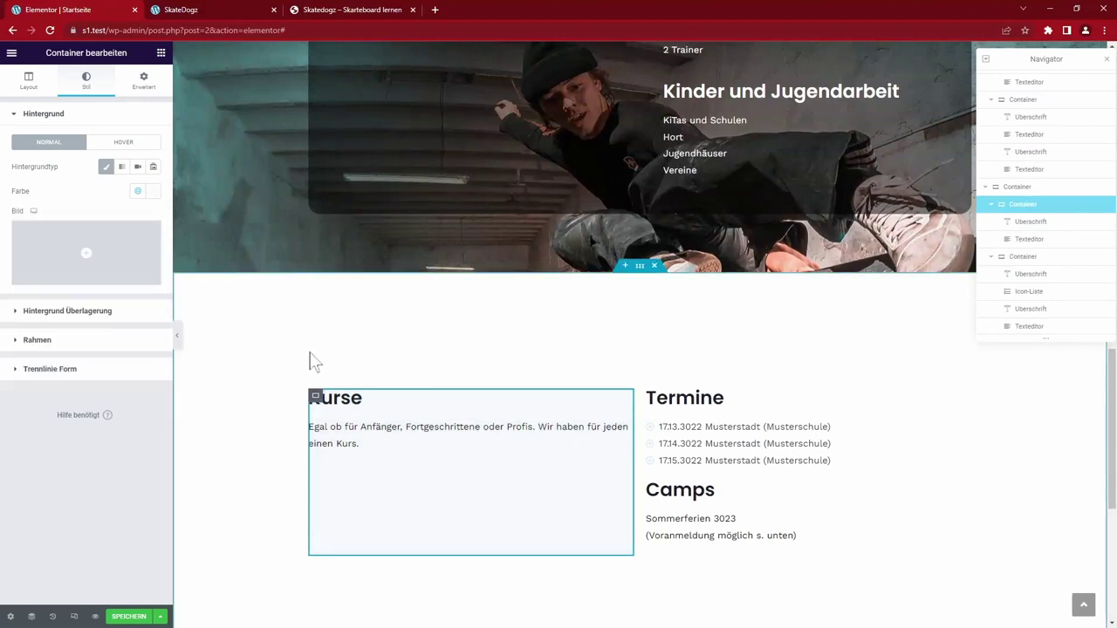
- Set a padding of 20 px on both the Kurse container and the neighbouring Termine container
{"action": "left_click", "coordinate": [144, 80]}
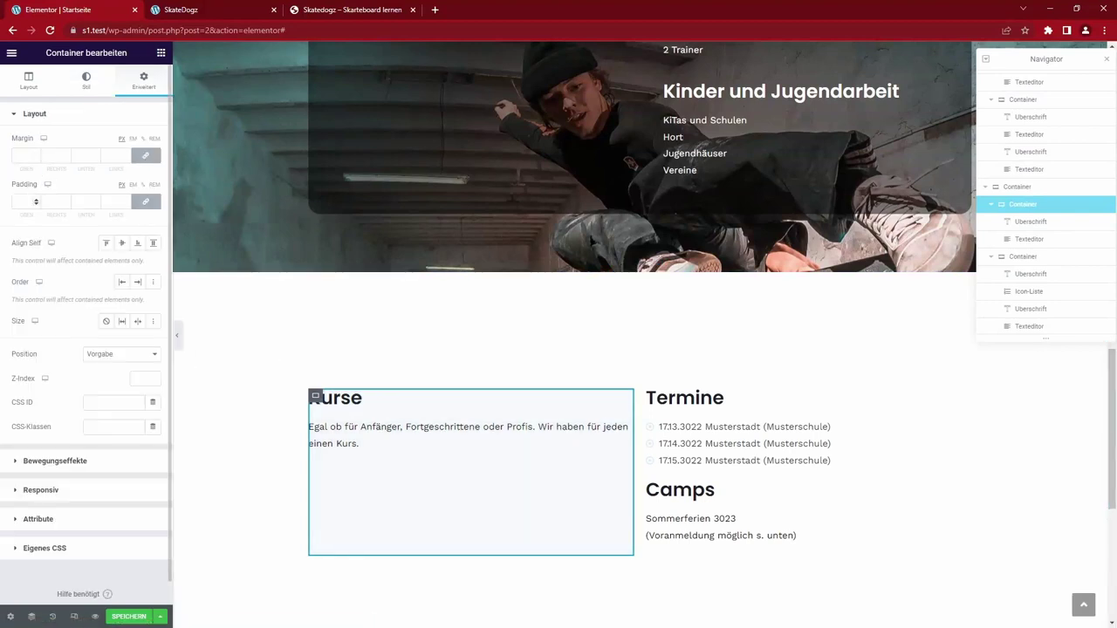
{"action": "type", "text": "20"}
{"action": "left_click", "coordinate": [659, 396]}
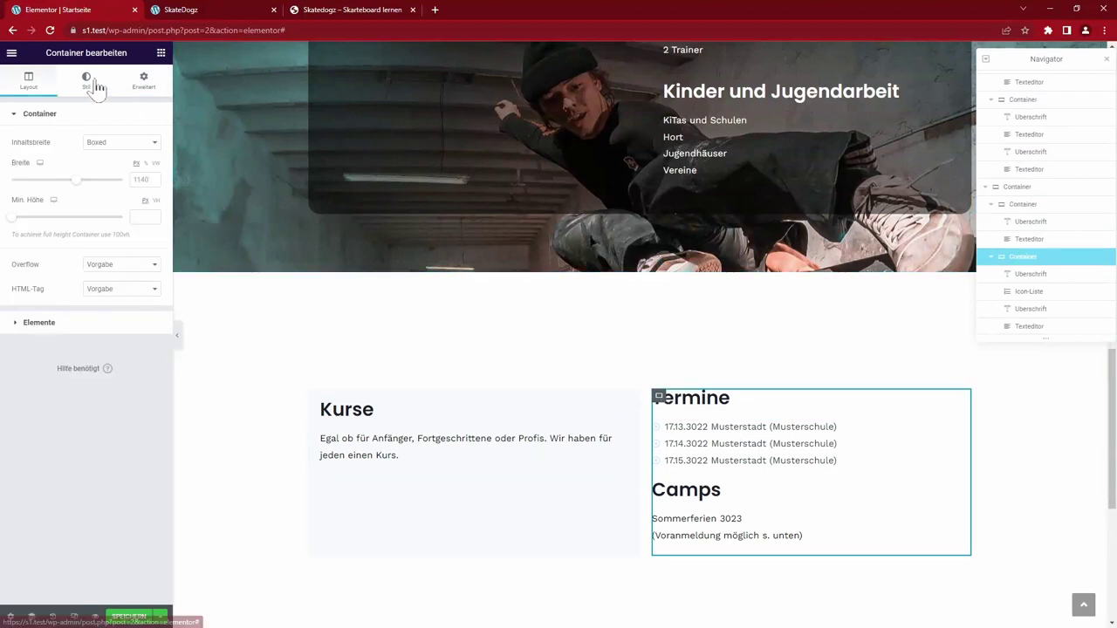
{"action": "left_click", "coordinate": [140, 81]}
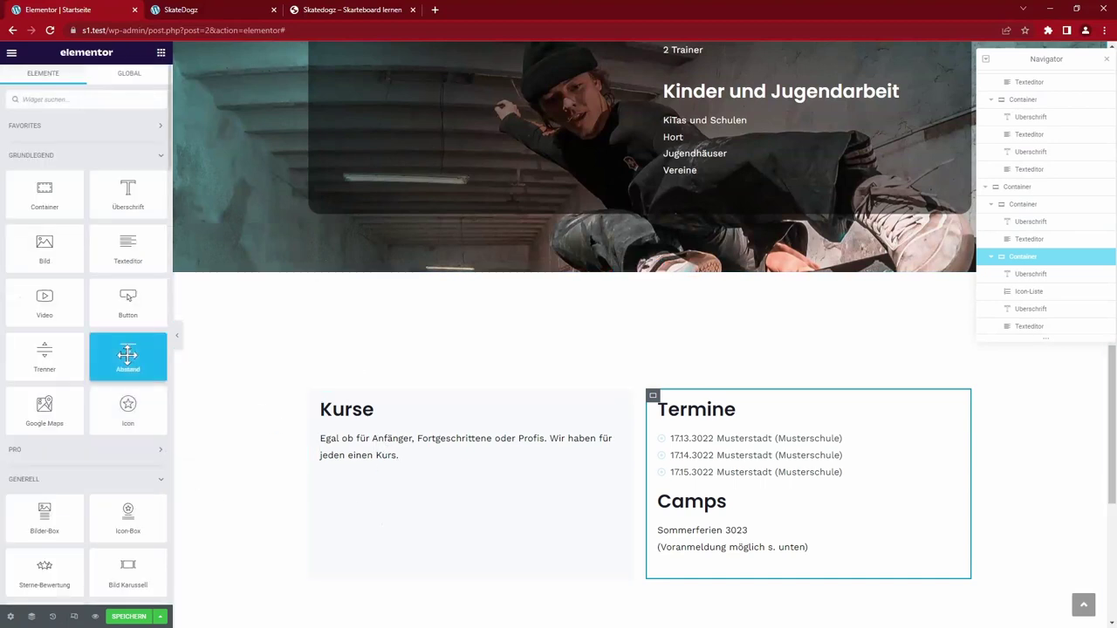
- Insert an Image Gallery between the Kurse heading and its text, and fill it with three skateboarder photos from the media library
{"action": "scroll", "coordinate": [127, 353], "scroll_direction": "down", "scroll_amount": 2}
{"action": "scroll", "coordinate": [128, 354], "scroll_direction": "down", "scroll_amount": 15}
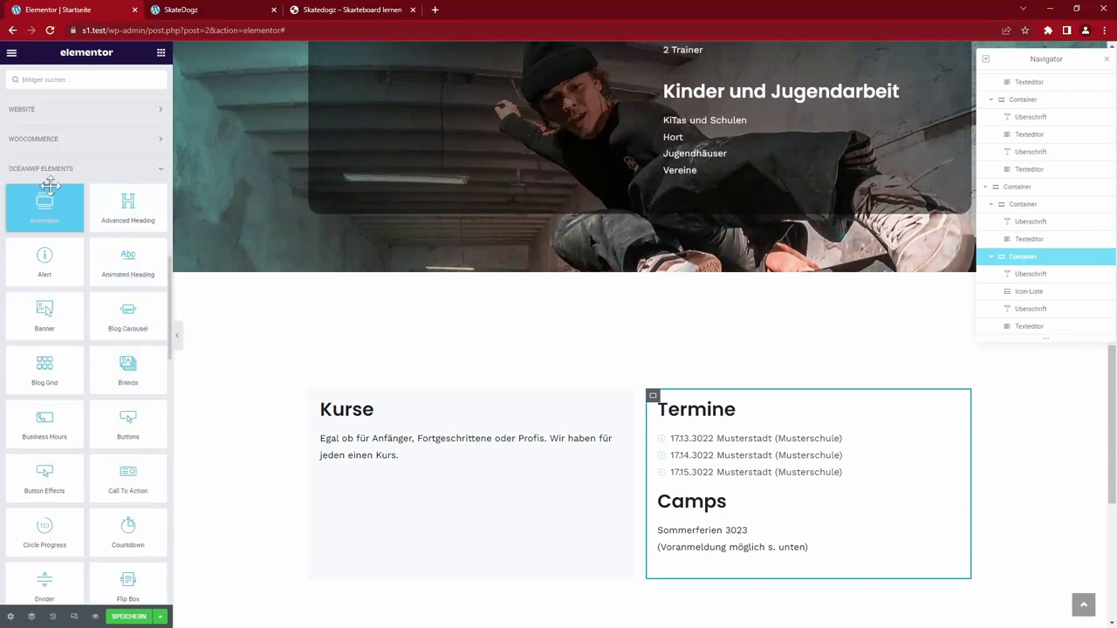
{"action": "scroll", "coordinate": [132, 506], "scroll_direction": "down", "scroll_amount": 3}
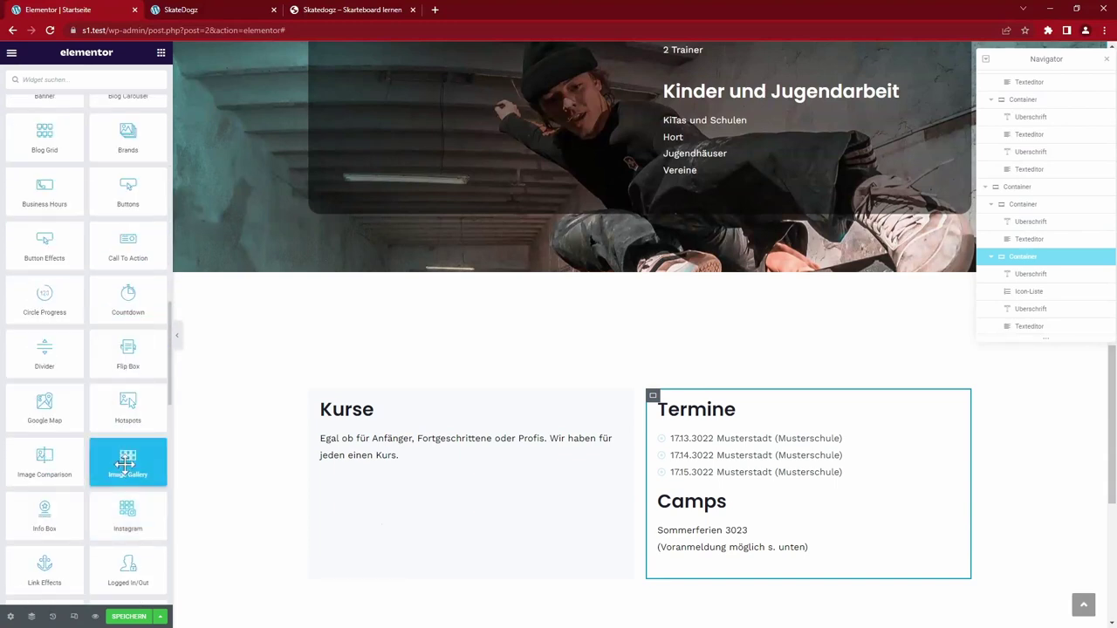
{"action": "left_click_drag", "start_coordinate": [124, 464], "coordinate": [371, 430]}
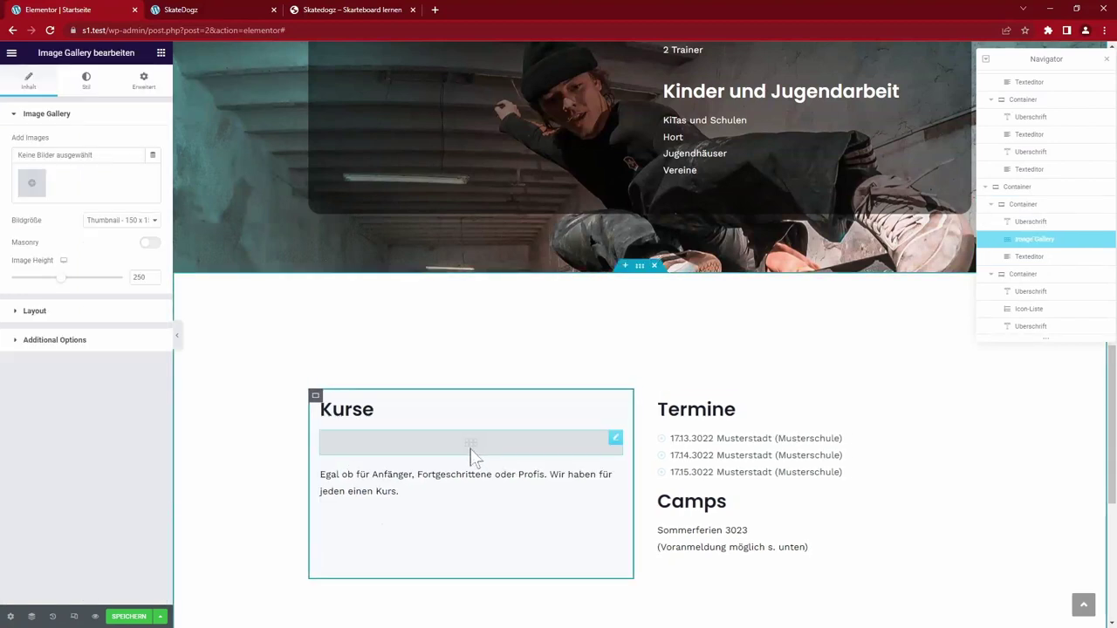
{"action": "left_click", "coordinate": [32, 183]}
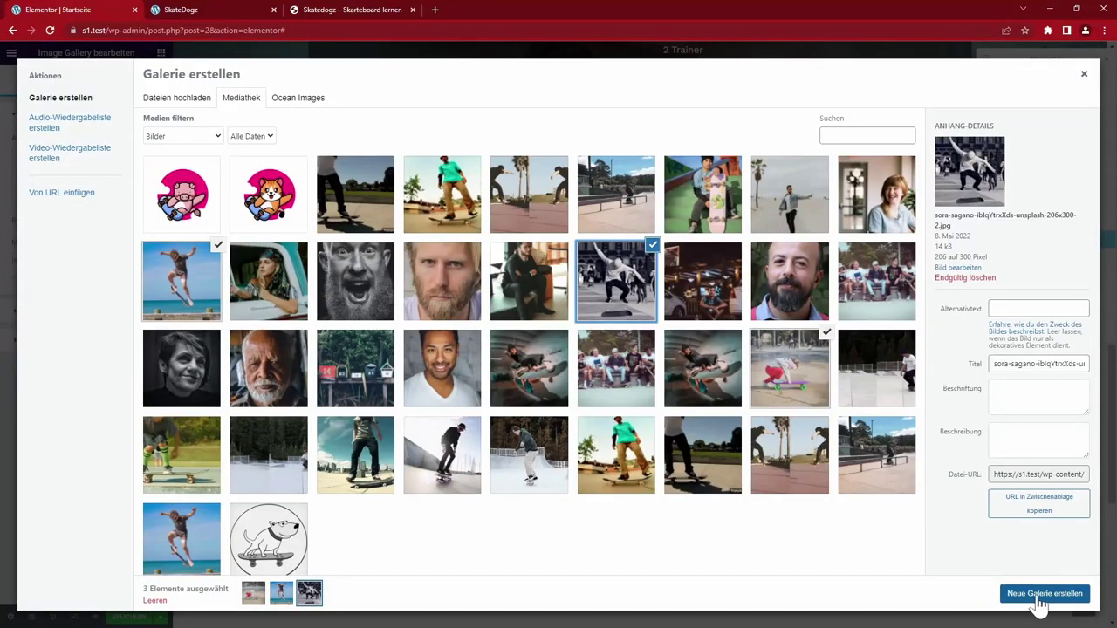
{"action": "left_click", "coordinate": [1038, 595]}
{"action": "left_click", "coordinate": [1052, 594]}
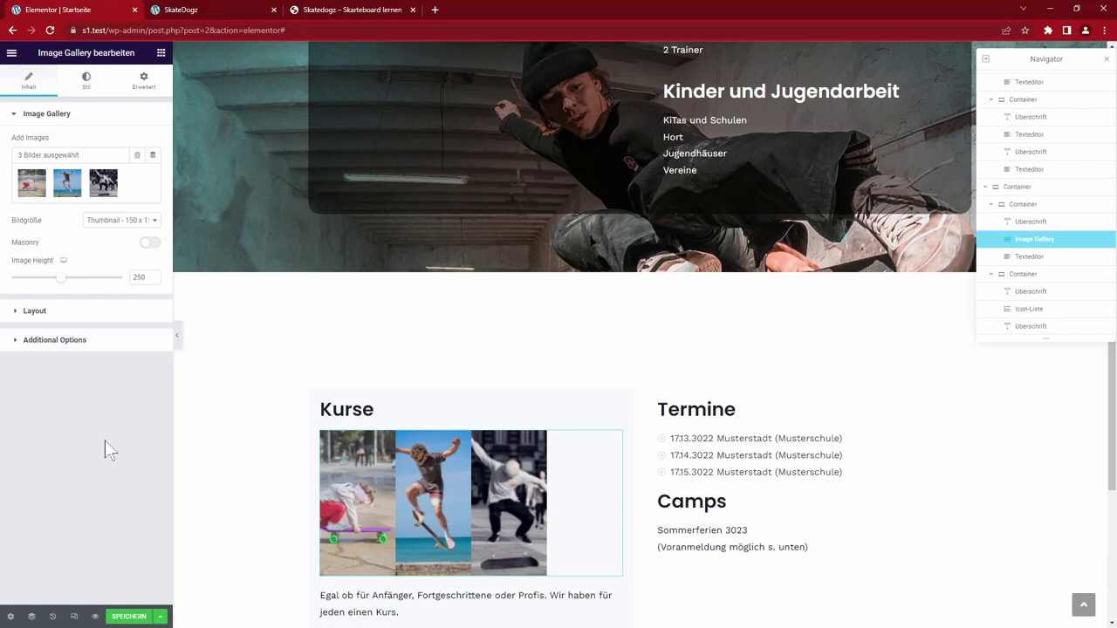
- Lay out the Kurse image gallery in 3 columns with a column gap of 10
{"action": "left_click", "coordinate": [121, 310]}
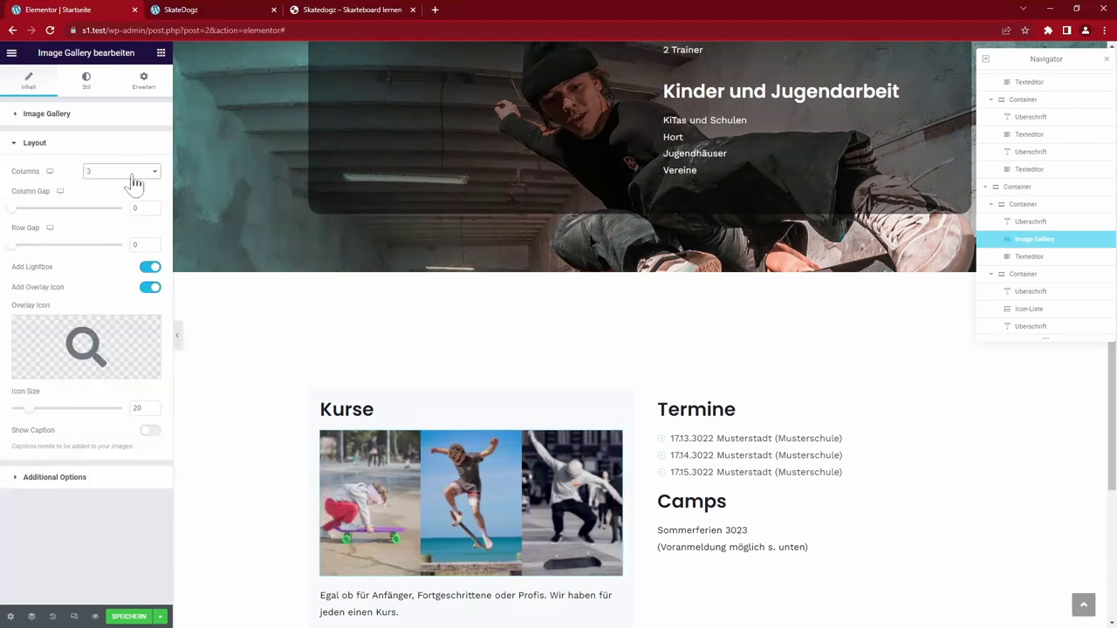
{"action": "key", "text": "ctrl+3"}
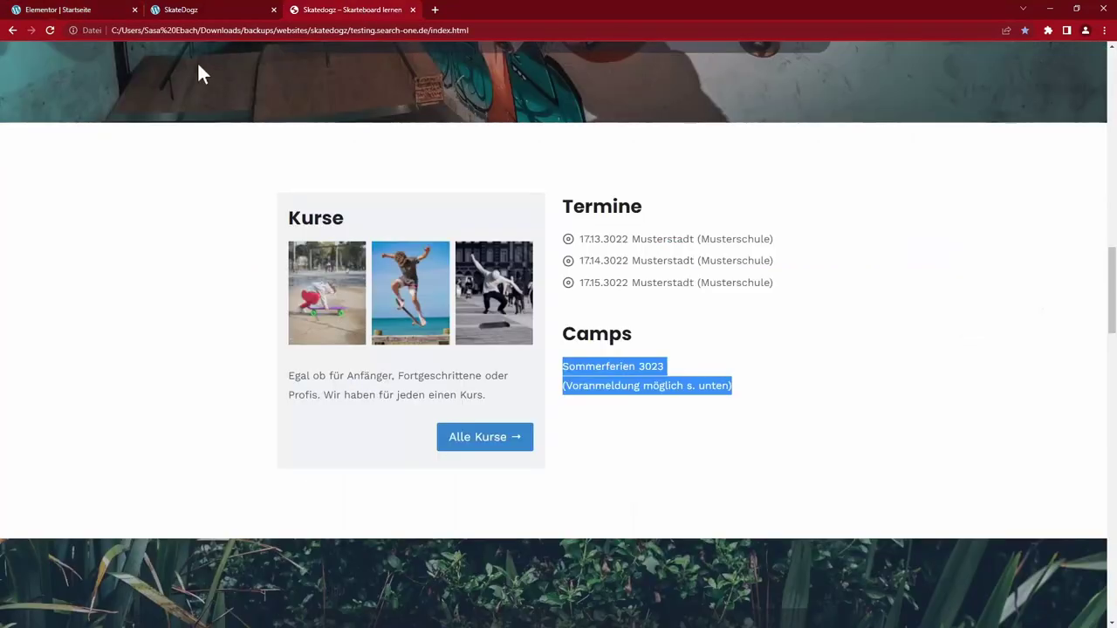
{"action": "left_click", "coordinate": [85, 16]}
{"action": "left_click", "coordinate": [152, 207]}
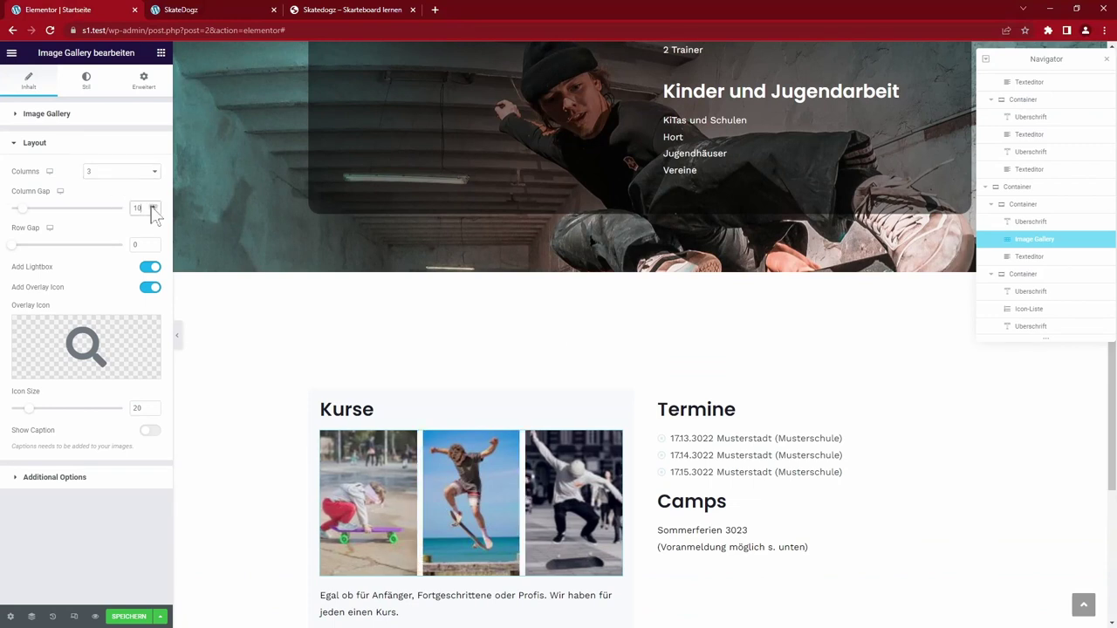
- Change the Kurse gallery's image size to Medium - 300 x 300
{"action": "left_click", "coordinate": [47, 114]}
{"action": "left_click", "coordinate": [122, 220]}
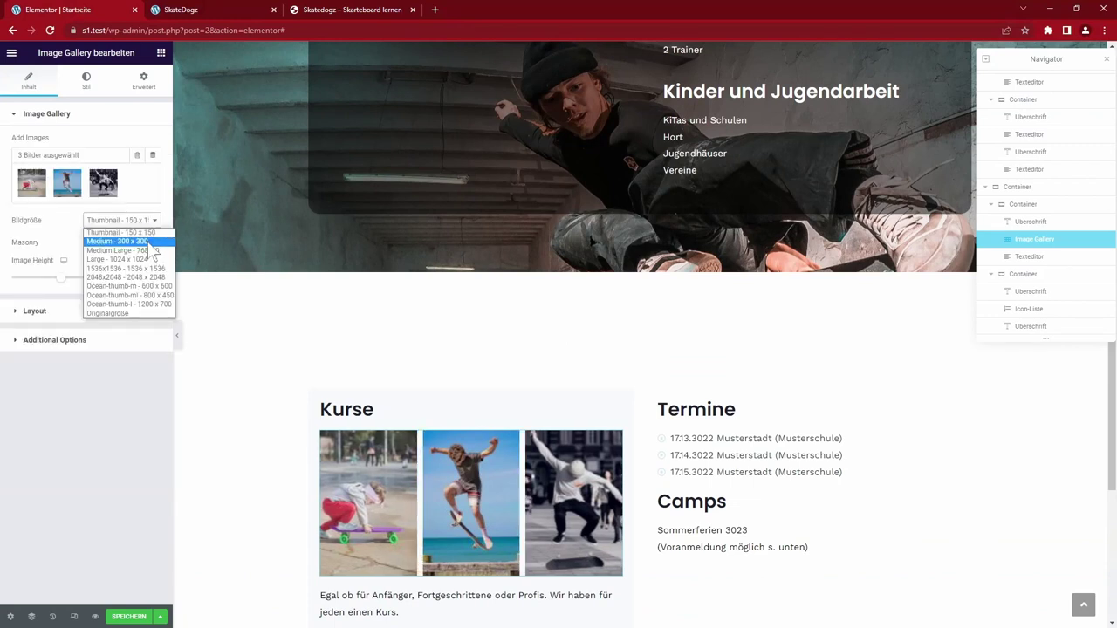
{"action": "left_click", "coordinate": [150, 243]}
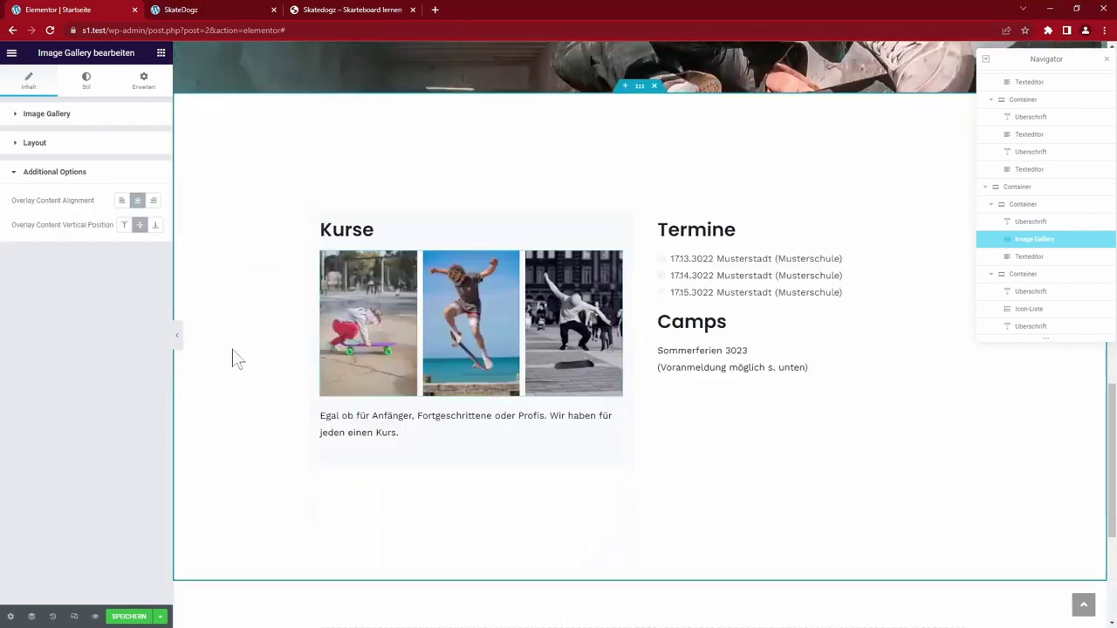
{"action": "scroll", "coordinate": [234, 357], "scroll_direction": "down", "scroll_amount": 1}
{"action": "scroll", "coordinate": [234, 357], "scroll_direction": "up", "scroll_amount": 1}
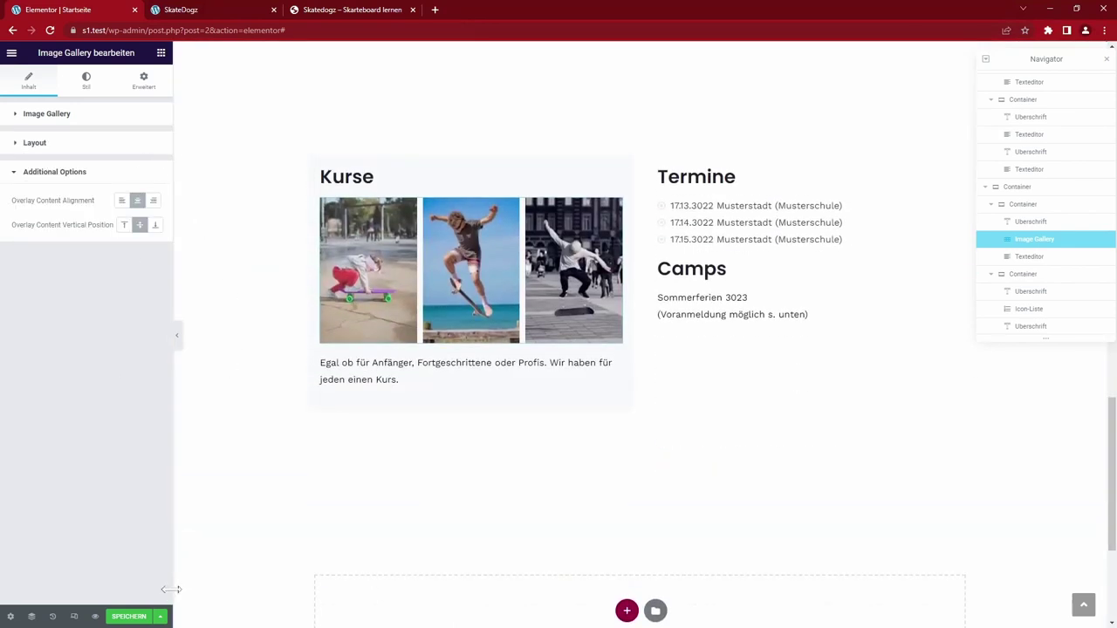
- Reload the live homepage and check the Kurse gallery's lightbox by paging through its images
{"action": "left_click", "coordinate": [181, 9]}
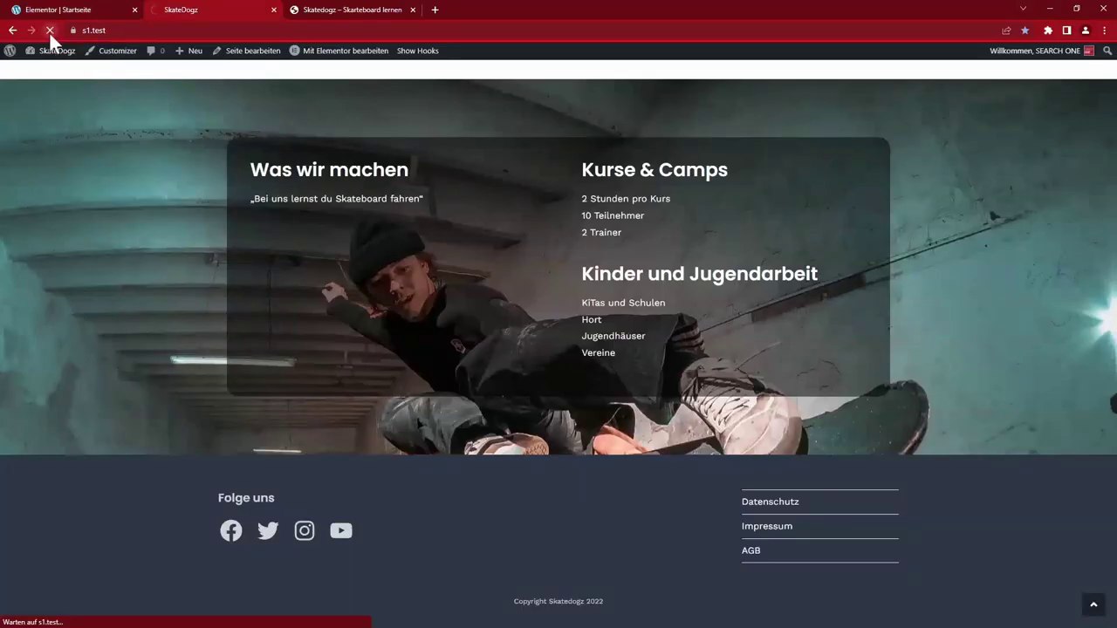
{"action": "left_click", "coordinate": [50, 30]}
{"action": "left_click", "coordinate": [284, 349]}
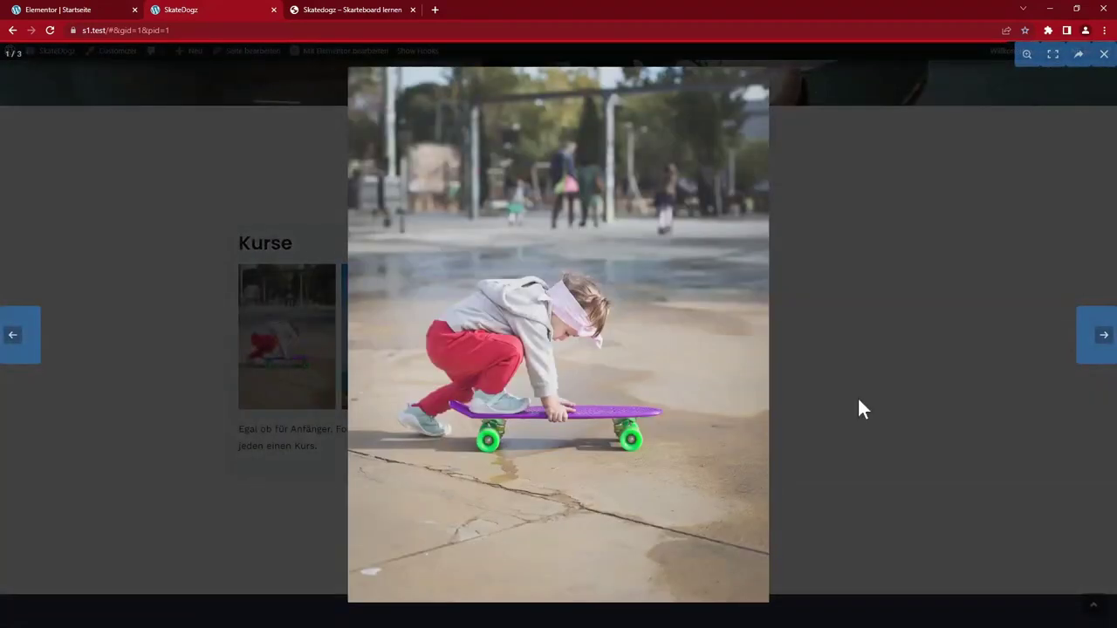
{"action": "left_click", "coordinate": [1103, 341]}
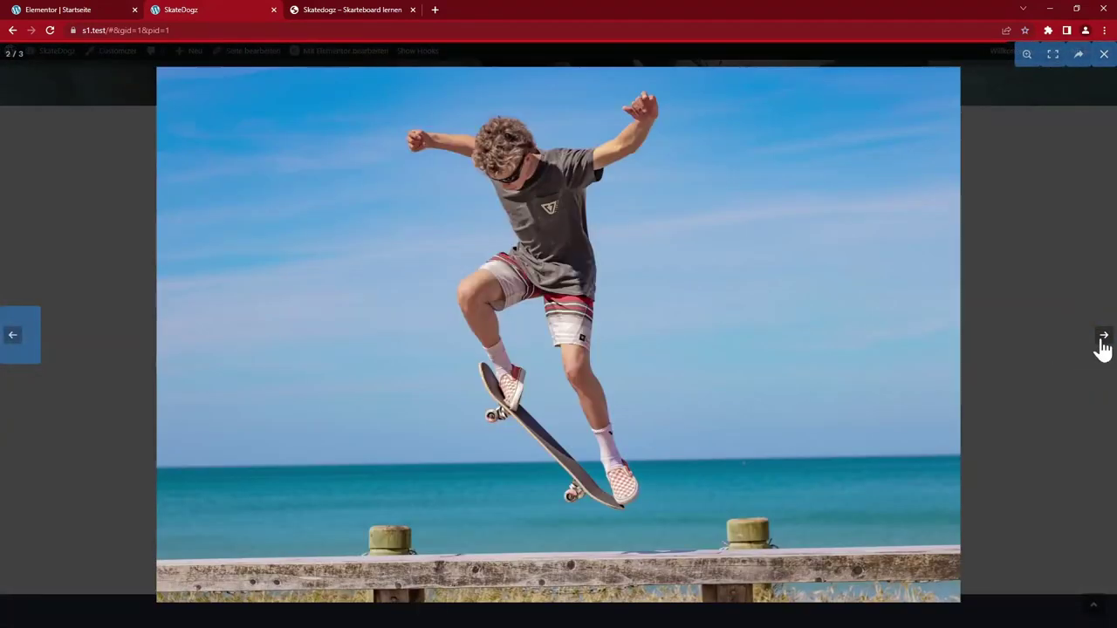
{"action": "left_click", "coordinate": [1103, 339]}
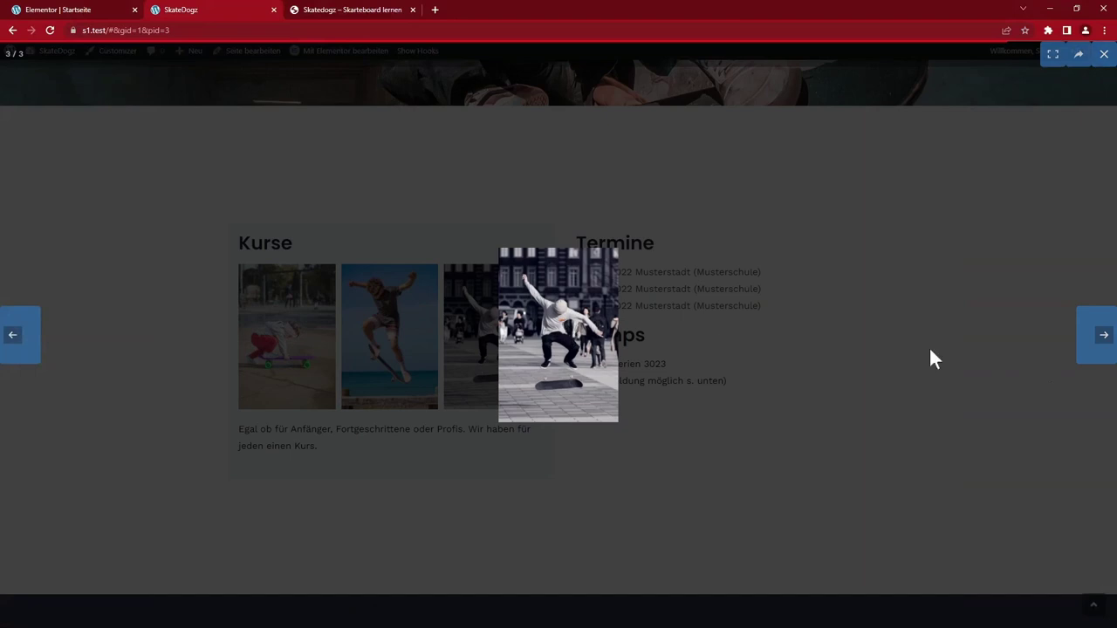
{"action": "left_click", "coordinate": [1104, 342]}
{"action": "left_click", "coordinate": [1104, 342]}
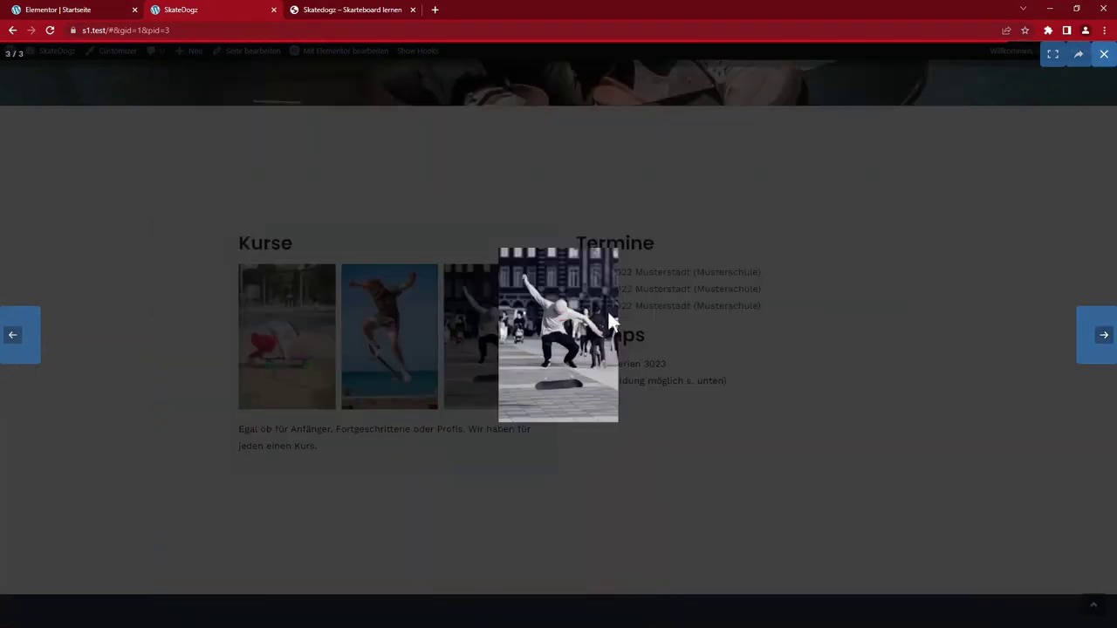
{"action": "left_click", "coordinate": [503, 327]}
{"action": "left_click", "coordinate": [503, 328]}
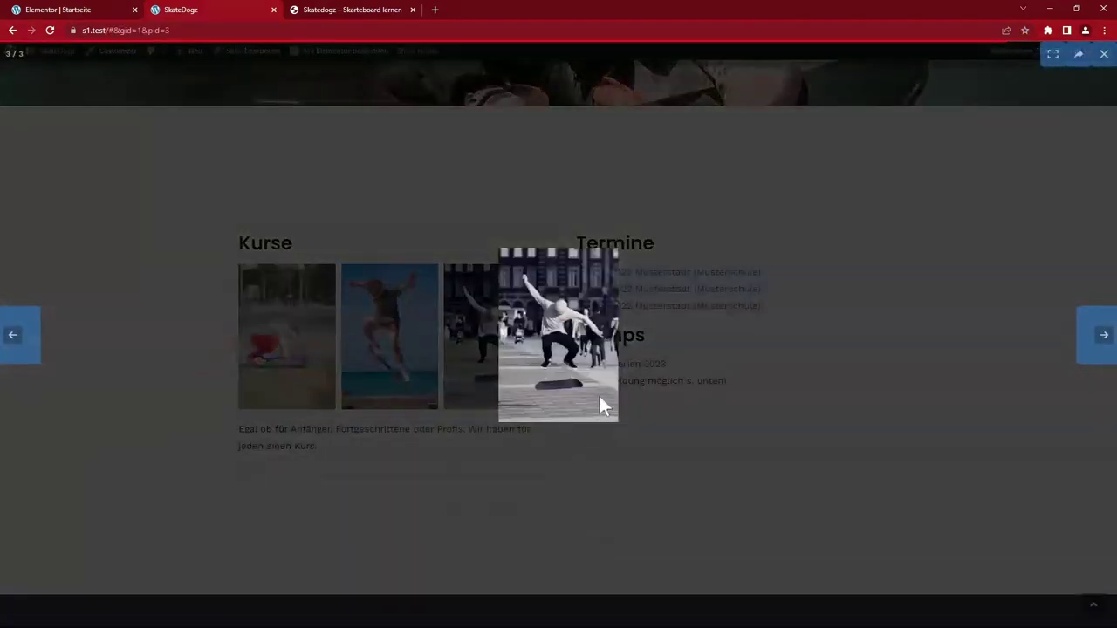
{"action": "left_click", "coordinate": [590, 481]}
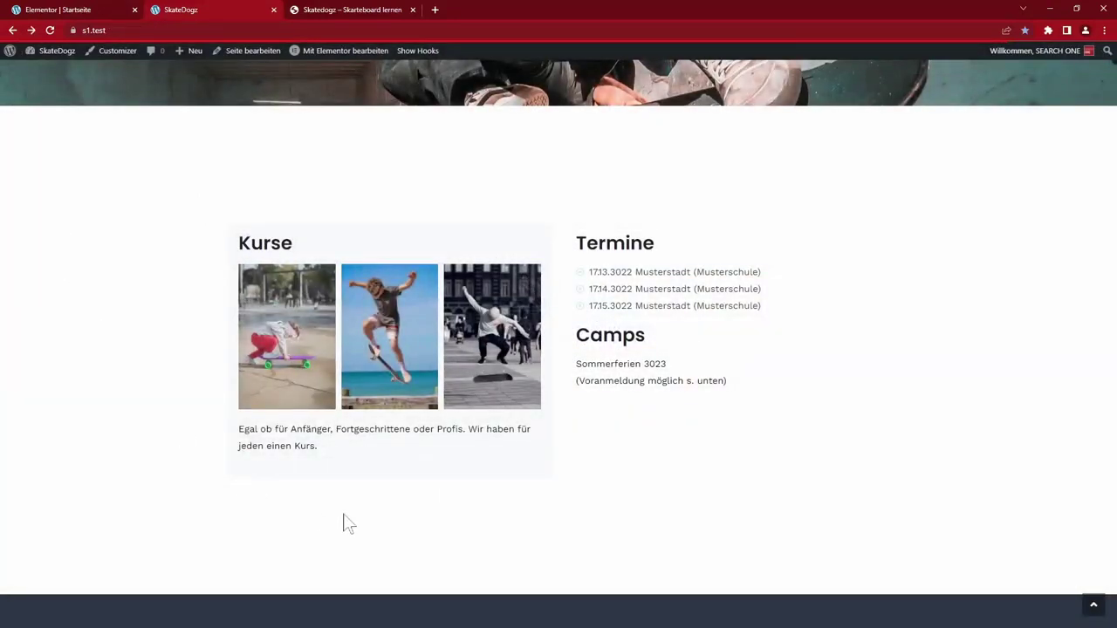
- Give the Kurse container a custom light grey background colour like on the reference page and save the page
{"action": "left_click", "coordinate": [343, 12]}
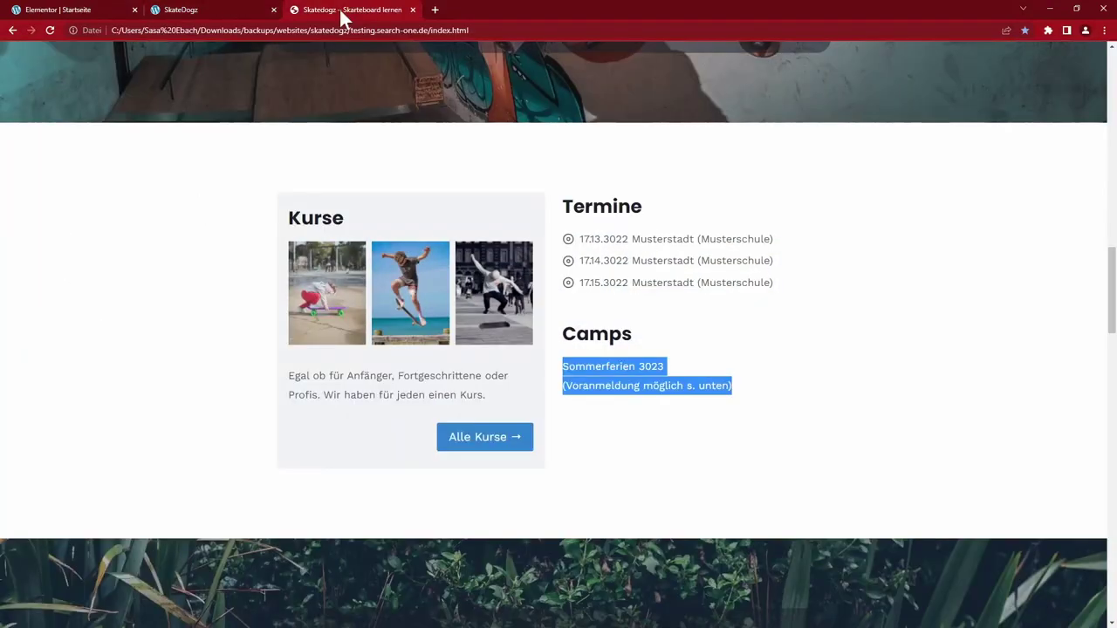
{"action": "left_click", "coordinate": [225, 9]}
{"action": "key", "text": "ctrl+shift+Tab"}
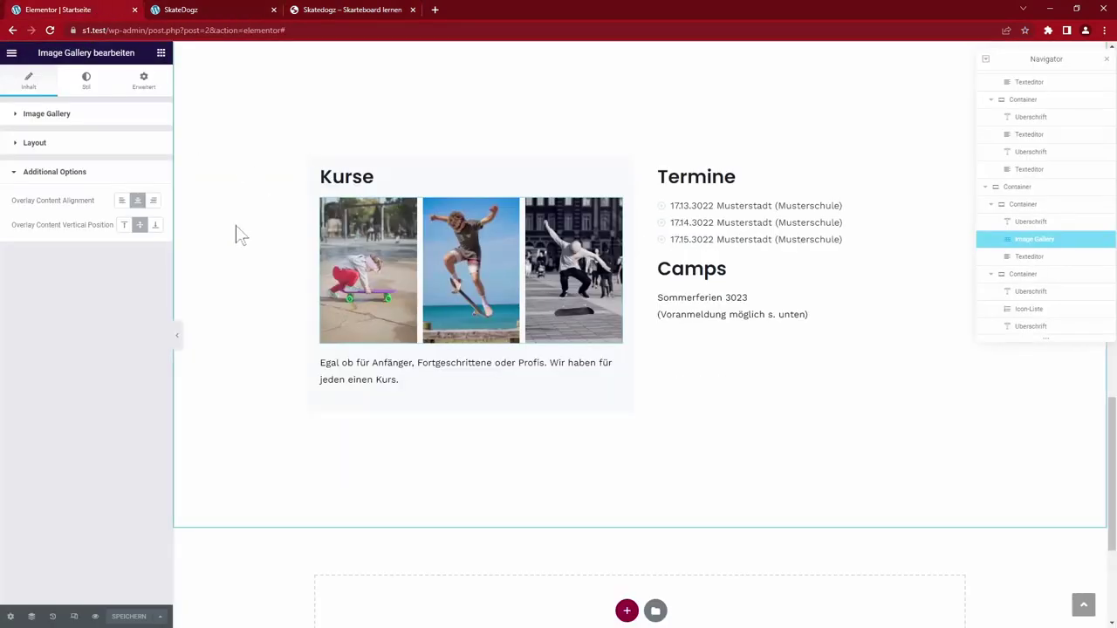
{"action": "left_click", "coordinate": [315, 162]}
{"action": "left_click", "coordinate": [153, 191]}
{"action": "mouse_move", "coordinate": [20, 239]}
{"action": "left_mouse_down"}
{"action": "mouse_move", "coordinate": [26, 257]}
{"action": "mouse_move", "coordinate": [27, 240]}
{"action": "left_mouse_up"}
{"action": "left_click", "coordinate": [293, 559]}
{"action": "key", "text": "ctrl+s"}
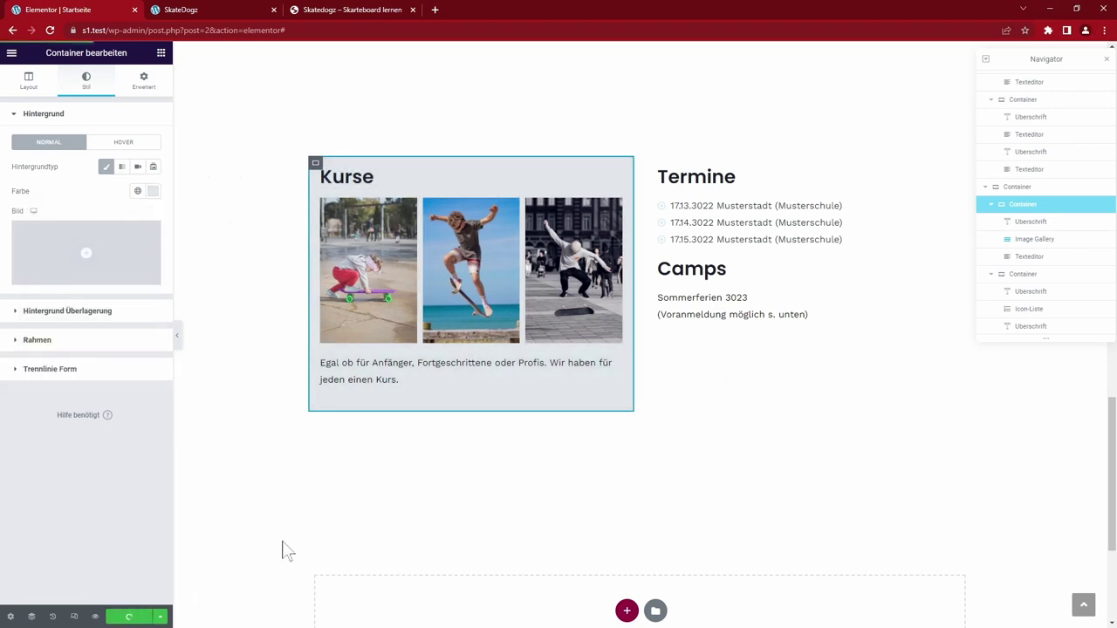
- Check the reference page's Newsletter section and duplicate the "Skateboard lernen in Musterstadt" hero container as its basis
{"action": "key", "text": "ctrl+shift+Tab"}
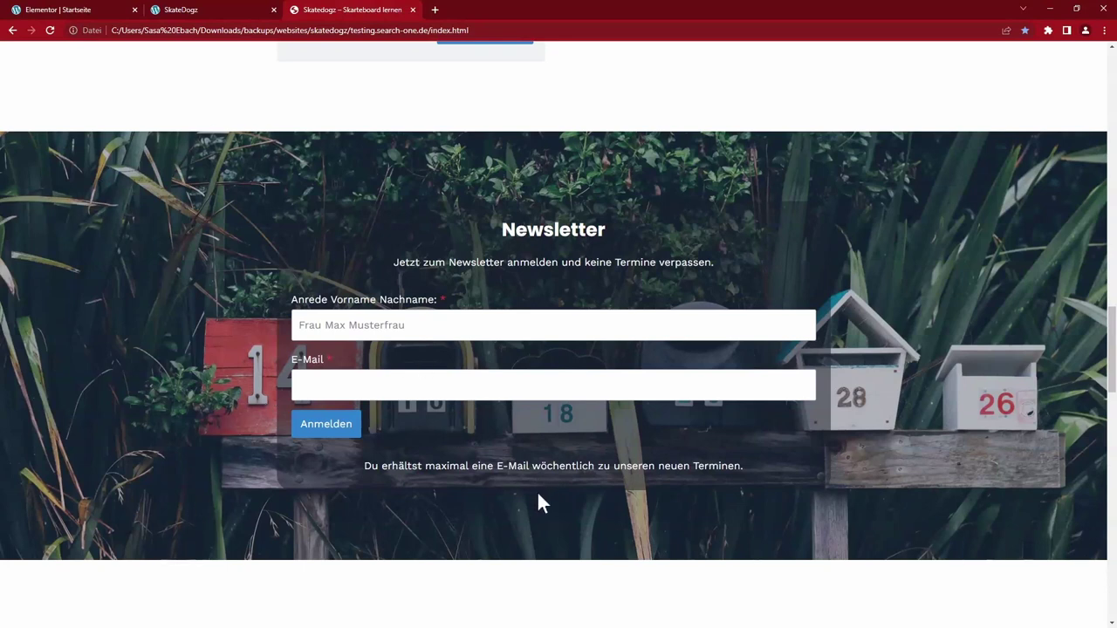
{"action": "left_click", "coordinate": [65, 10]}
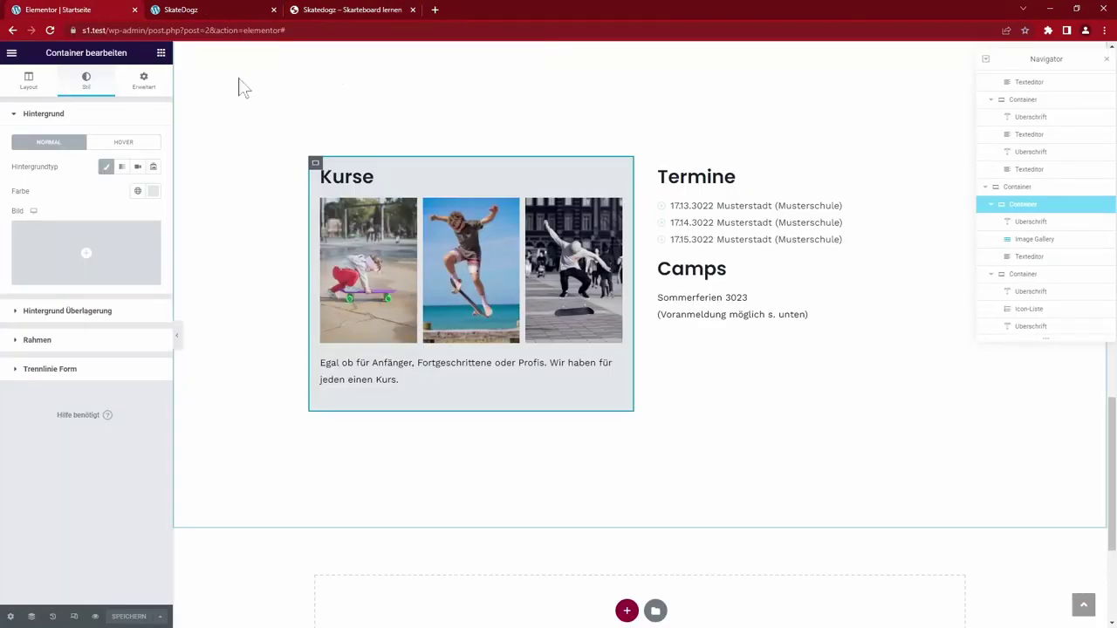
{"action": "scroll", "coordinate": [673, 469], "scroll_direction": "up", "scroll_amount": 8}
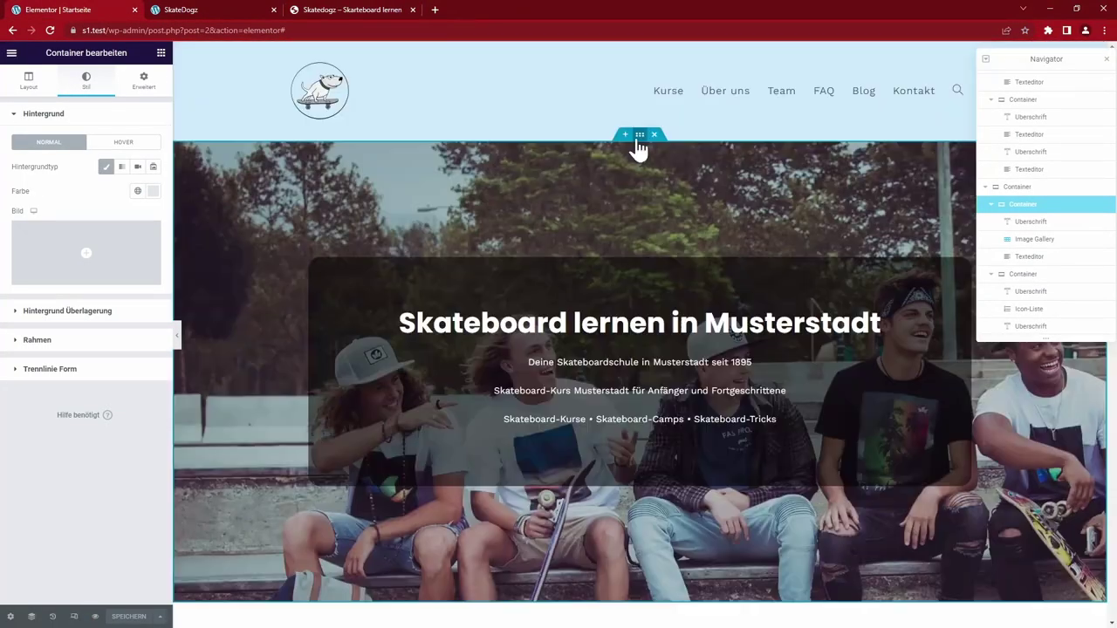
{"action": "left_click", "coordinate": [639, 136]}
{"action": "right_click", "coordinate": [638, 138]}
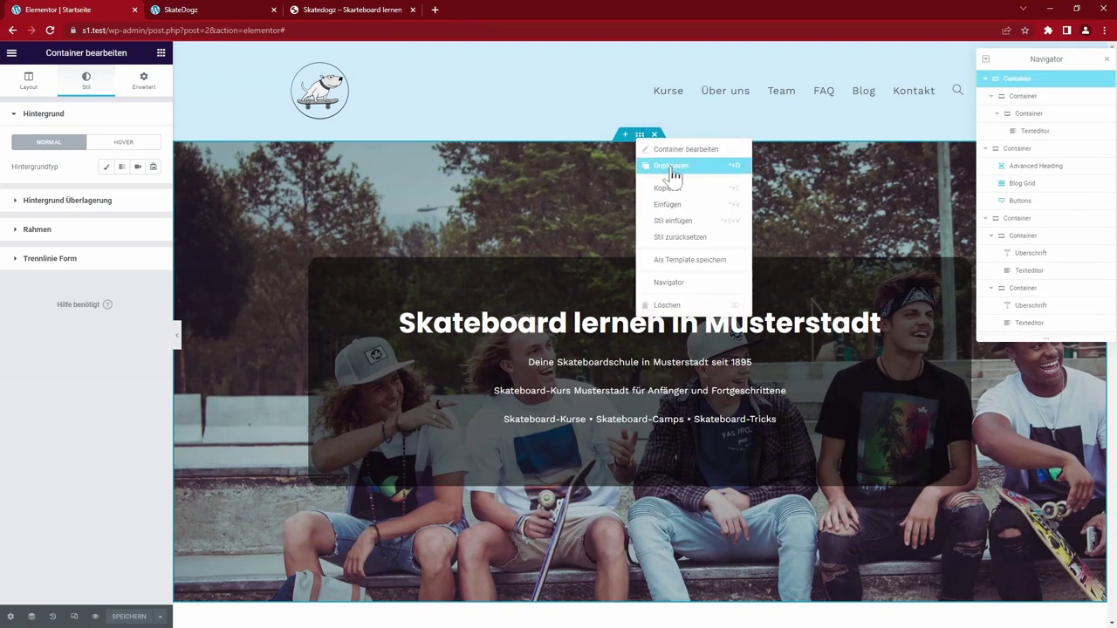
{"action": "left_click", "coordinate": [671, 168]}
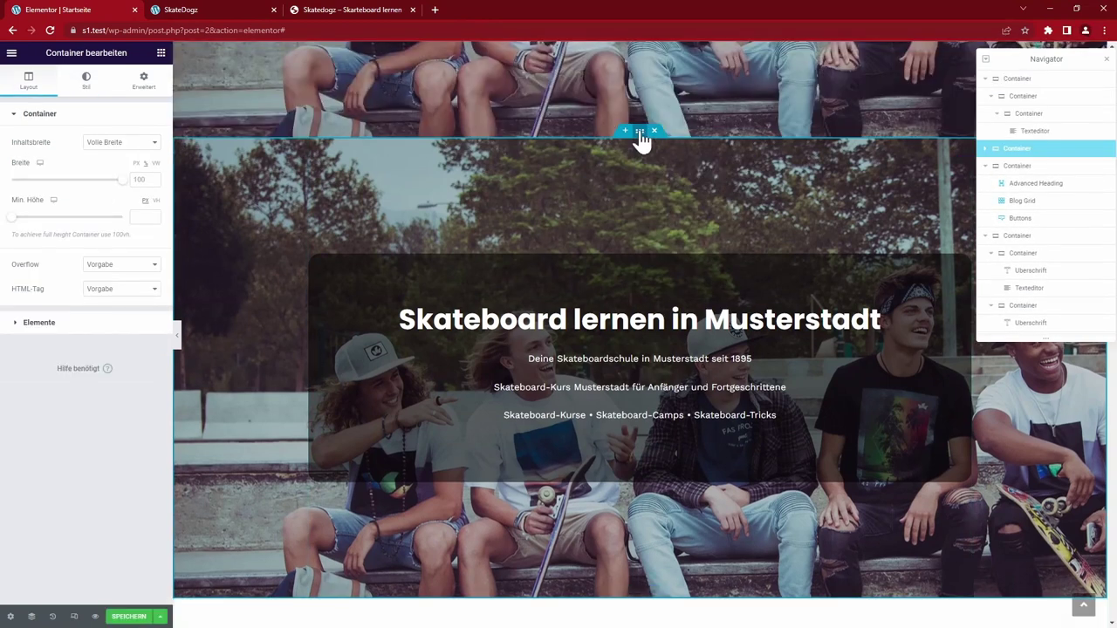
- Rename the duplicated hero container to Formular and move it to the end of the page structure, below the Kurse and Termine section
{"action": "left_click", "coordinate": [985, 79]}
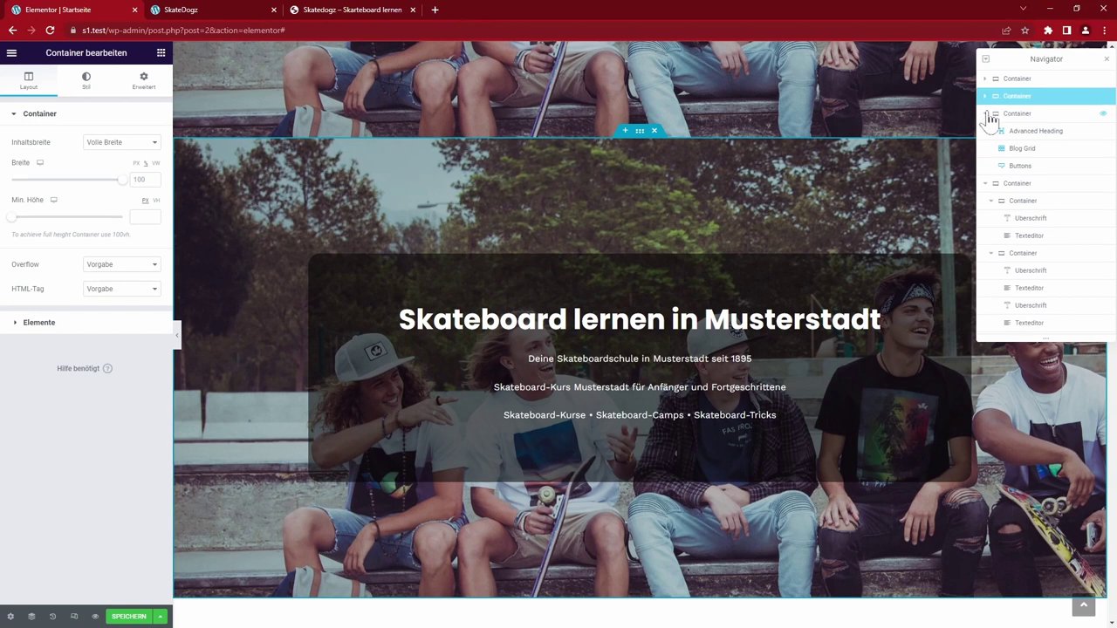
{"action": "left_click", "coordinate": [986, 113]}
{"action": "left_click", "coordinate": [985, 131]}
{"action": "left_click", "coordinate": [985, 149]}
{"action": "double_click", "coordinate": [1015, 96]}
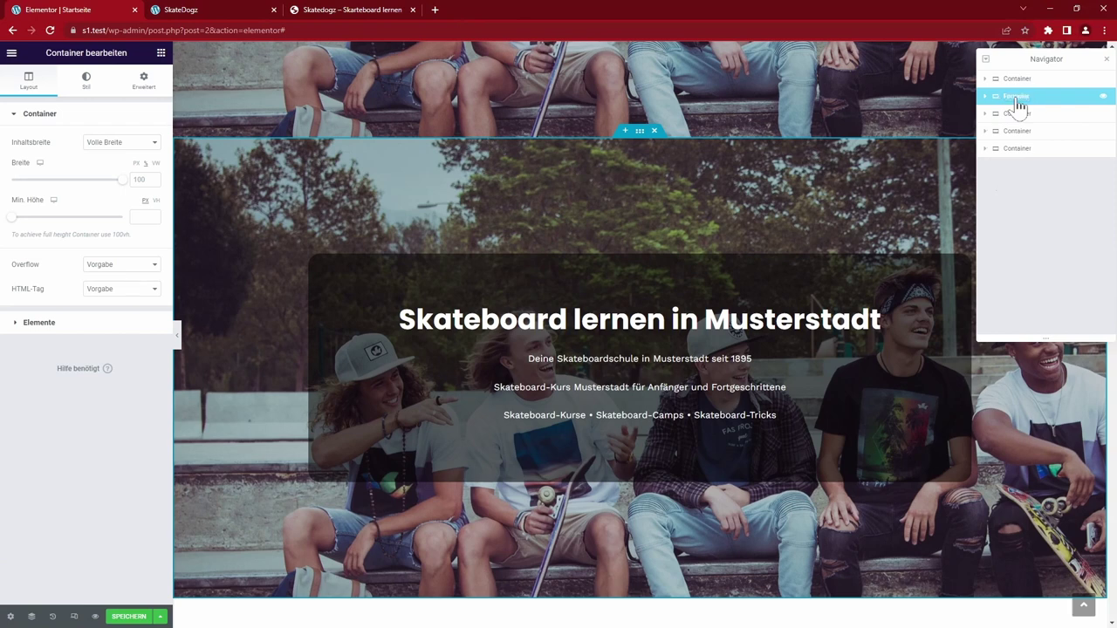
{"action": "left_click_drag", "start_coordinate": [1017, 103], "coordinate": [1018, 154]}
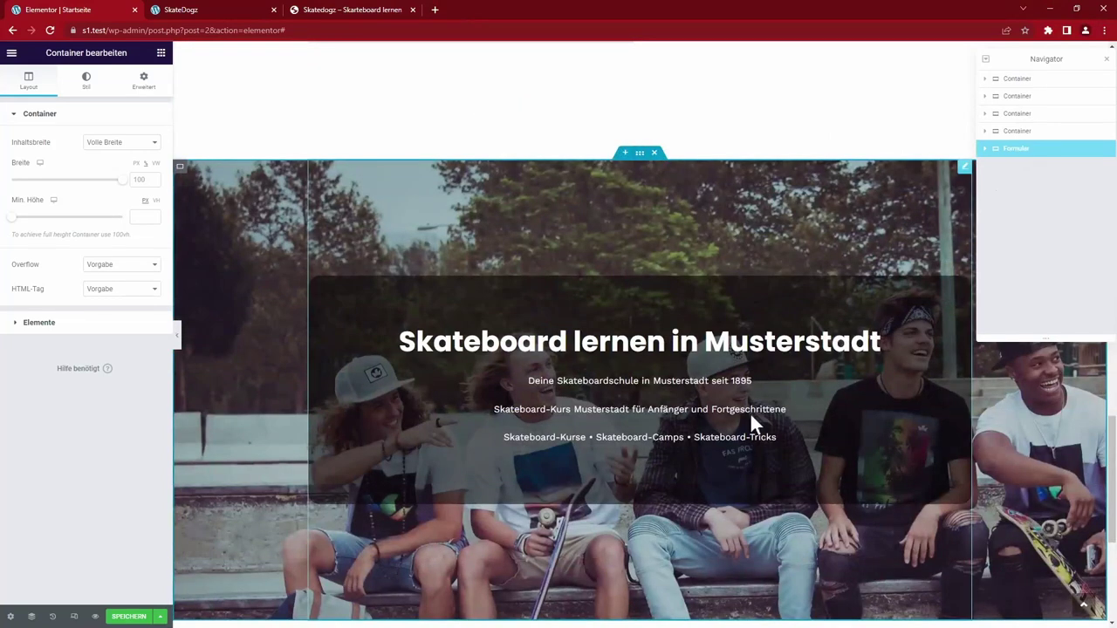
- Replace the Formular container's background image with the mailbox photo and strip the innermost container of its text and dark background
{"action": "left_click", "coordinate": [85, 80]}
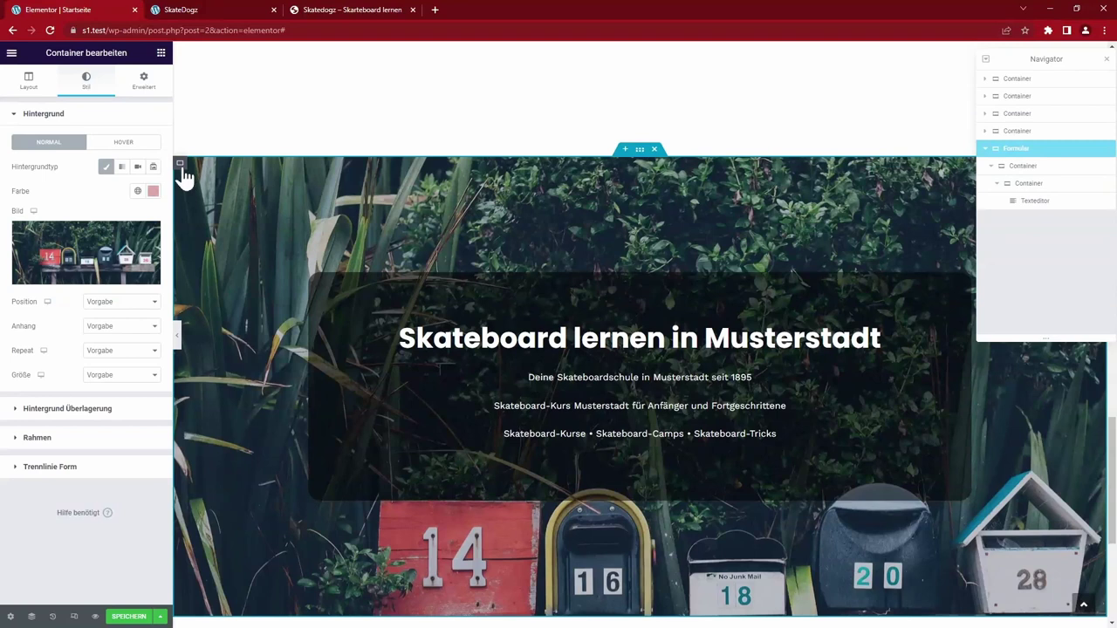
{"action": "left_click", "coordinate": [68, 408]}
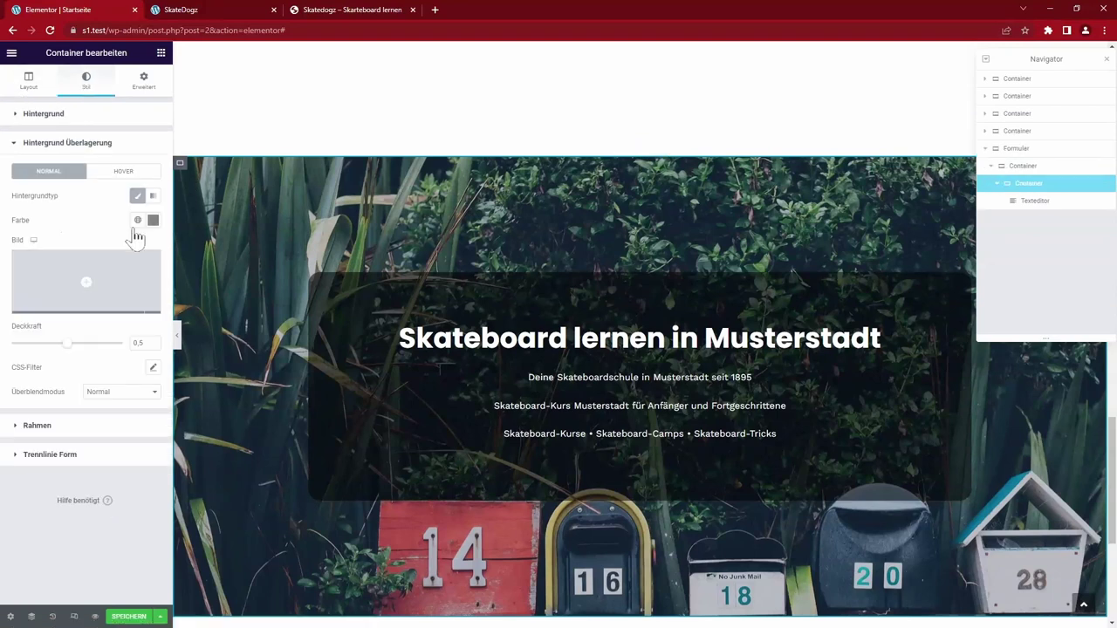
{"action": "mouse_move", "coordinate": [123, 305]}
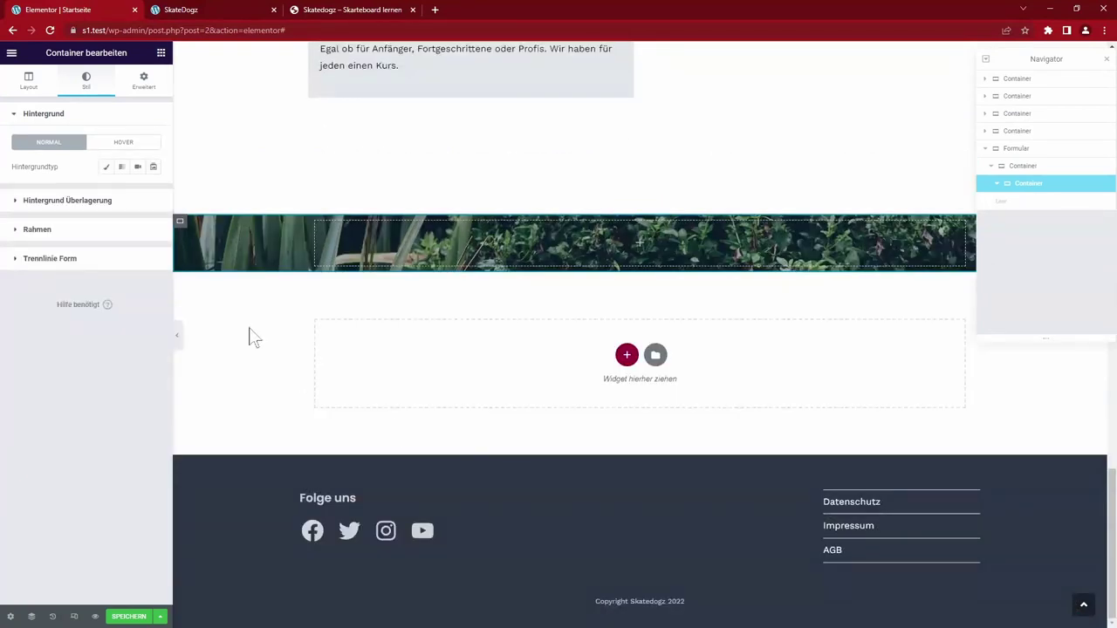
- Delete the empty innermost container nested inside the Formular container
{"action": "left_click", "coordinate": [1039, 150]}
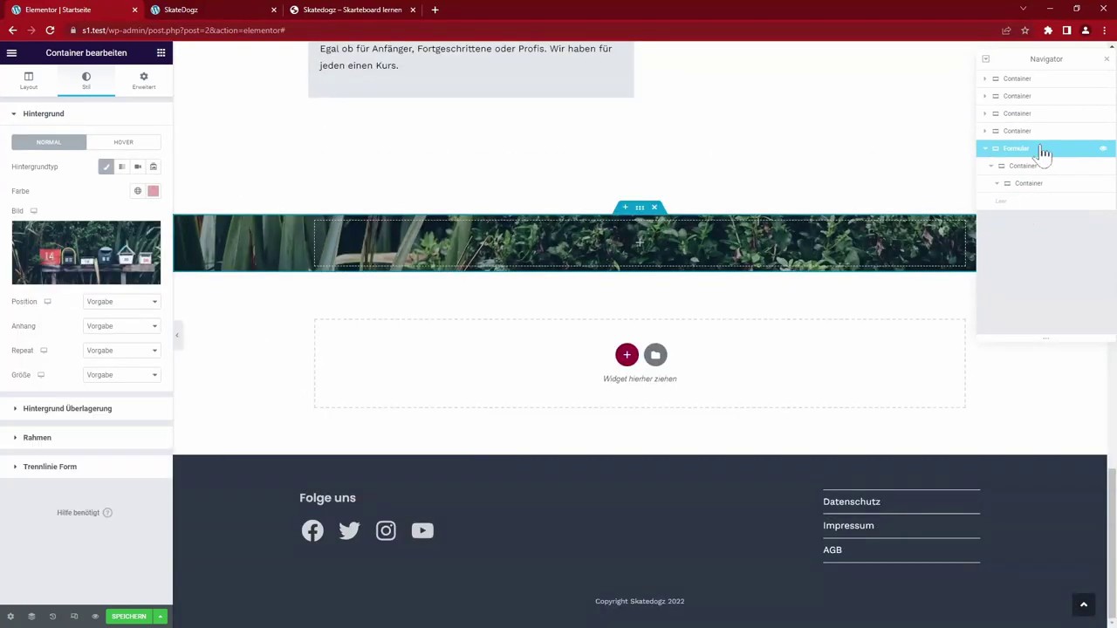
{"action": "left_click", "coordinate": [1026, 167]}
{"action": "right_click", "coordinate": [1028, 187]}
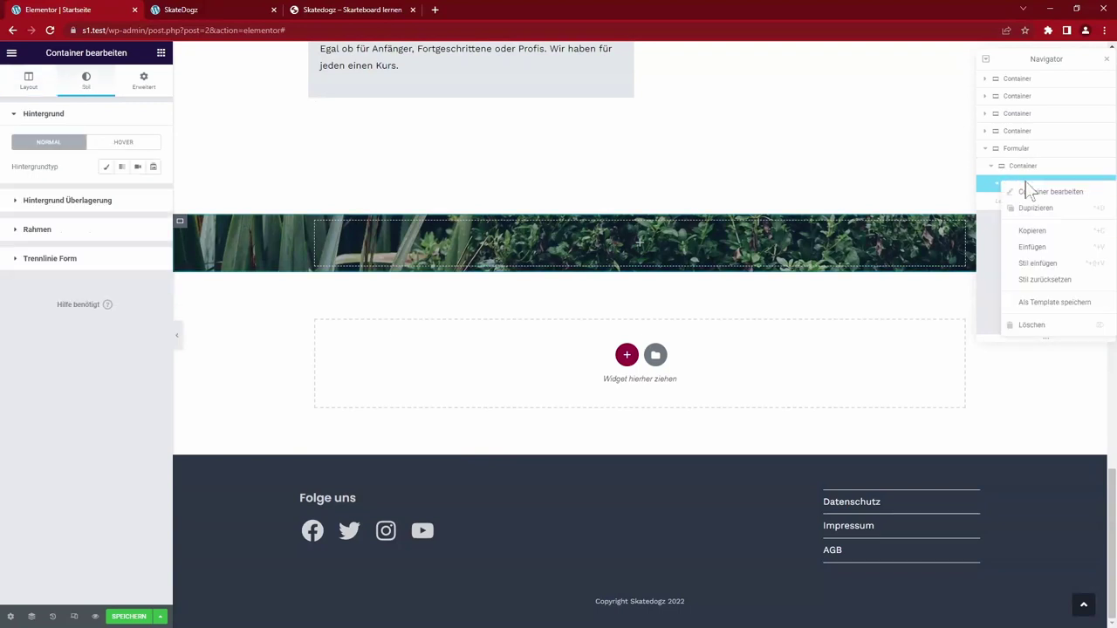
{"action": "left_click", "coordinate": [1050, 325]}
- Set the Formular container's padding to 200 px above and below and 0 on both sides
{"action": "left_click", "coordinate": [1030, 150]}
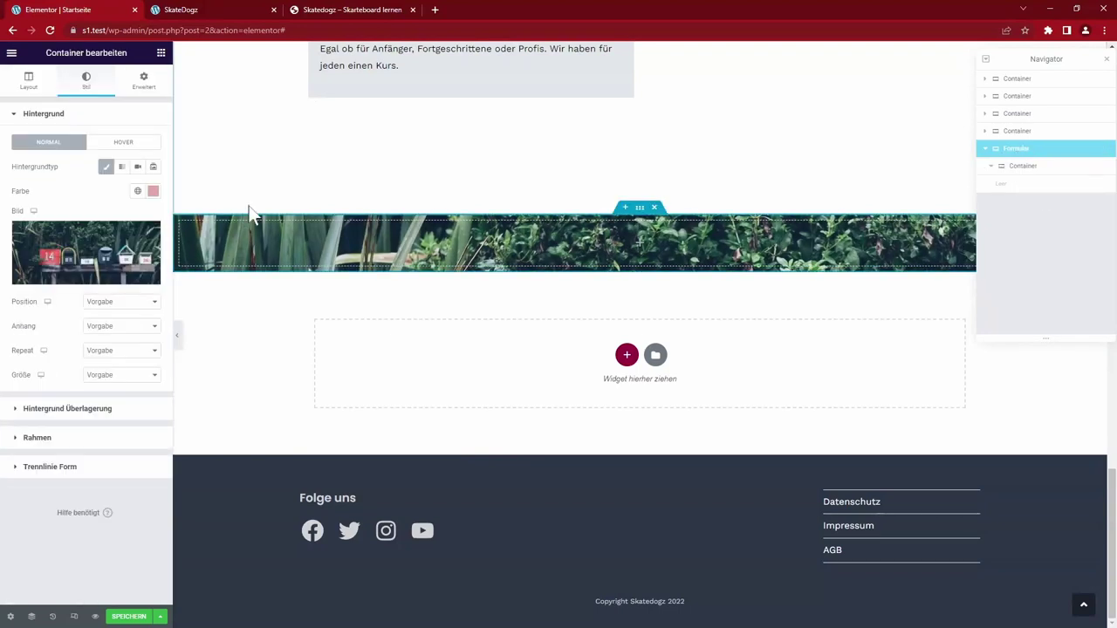
{"action": "left_click", "coordinate": [67, 408]}
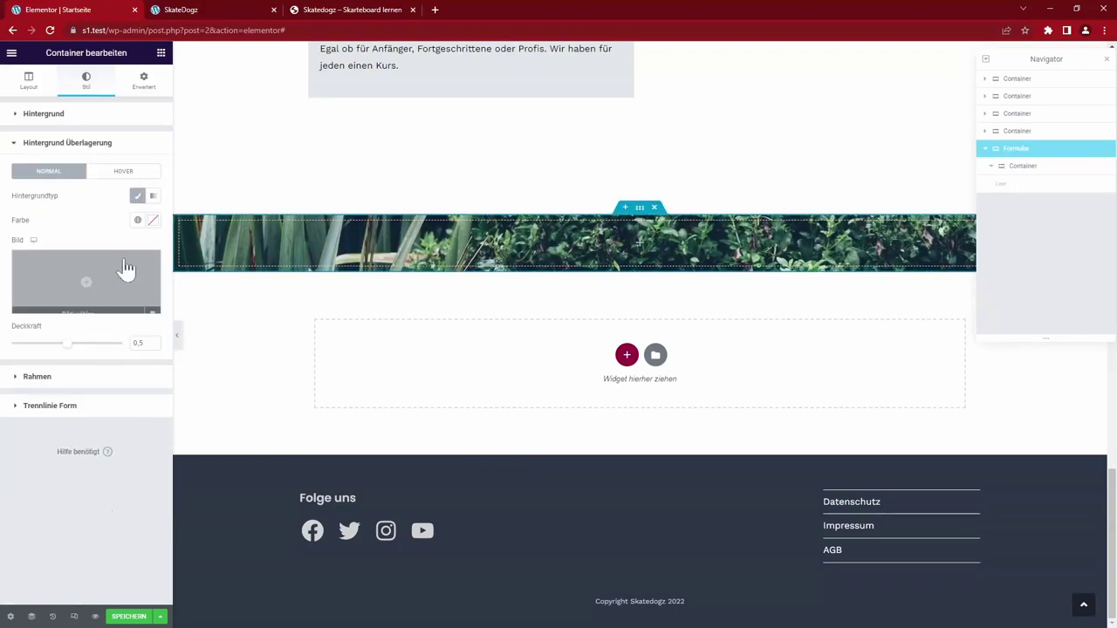
{"action": "left_click", "coordinate": [153, 222]}
{"action": "left_click", "coordinate": [169, 247]}
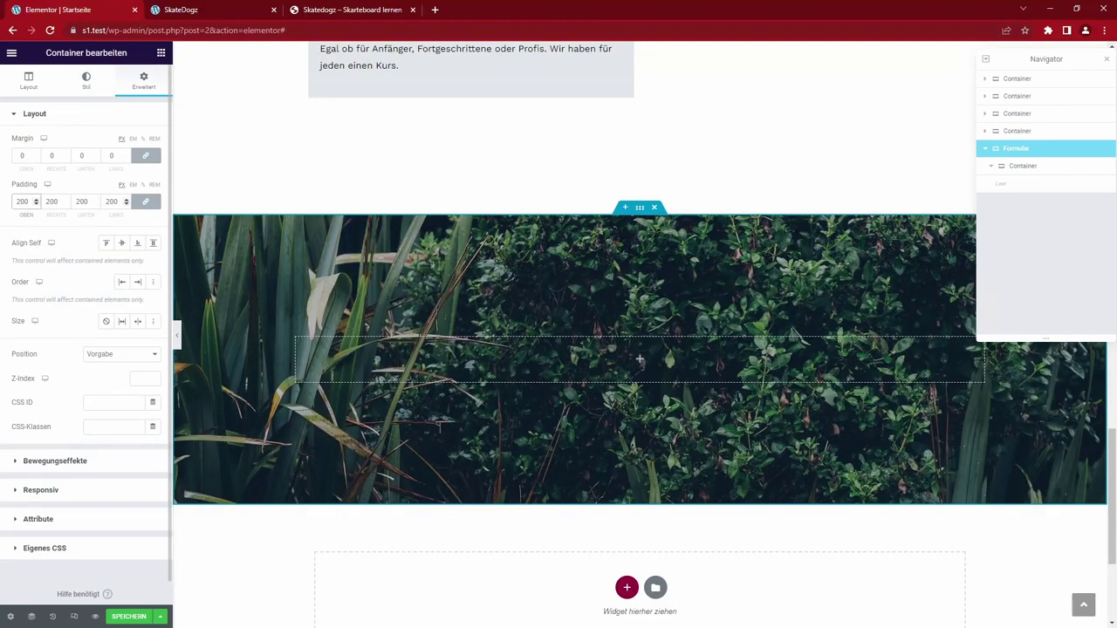
{"action": "left_click", "coordinate": [146, 202]}
{"action": "double_click", "coordinate": [52, 201]}
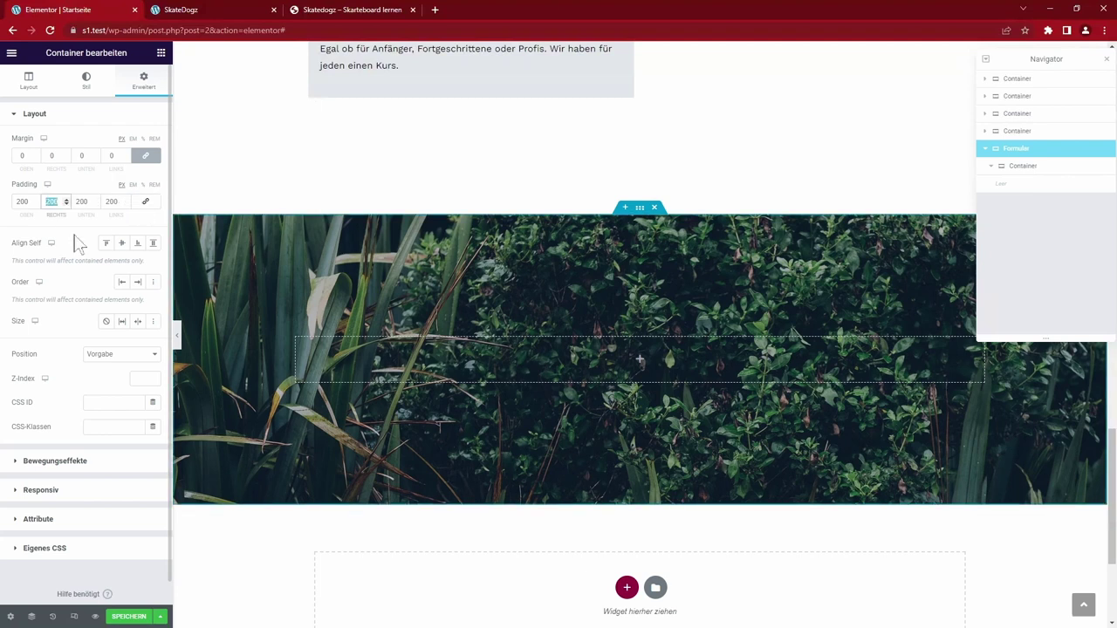
- Make Formular's inner container Boxed and give it a semi-transparent black (#000000) background
{"action": "left_click", "coordinate": [1029, 171]}
{"action": "left_click", "coordinate": [123, 142]}
{"action": "left_click", "coordinate": [106, 157]}
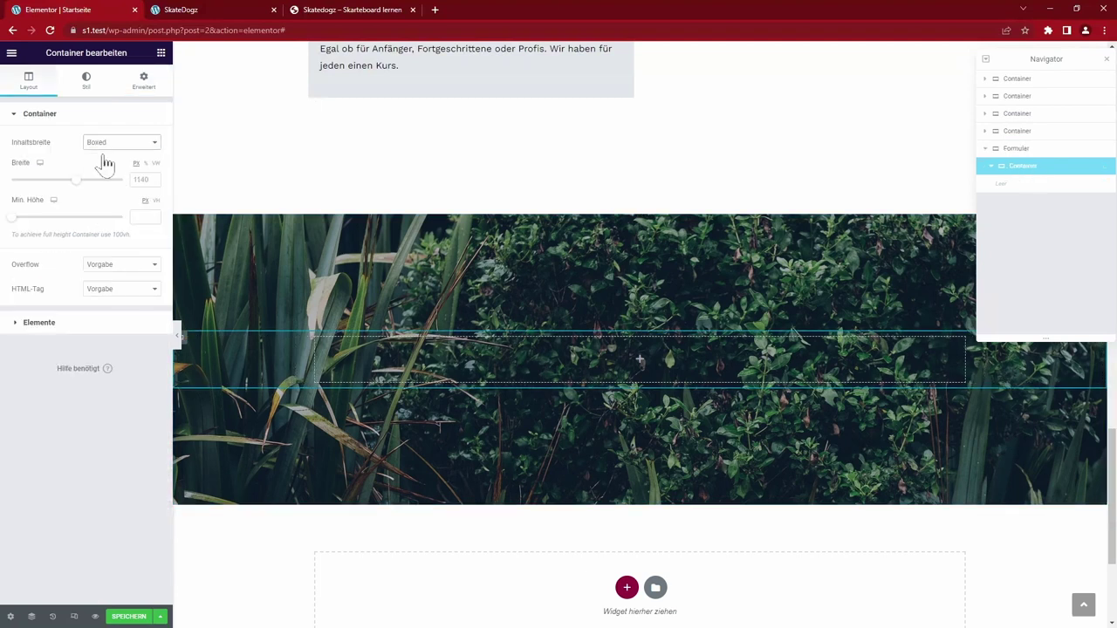
{"action": "left_click", "coordinate": [86, 80]}
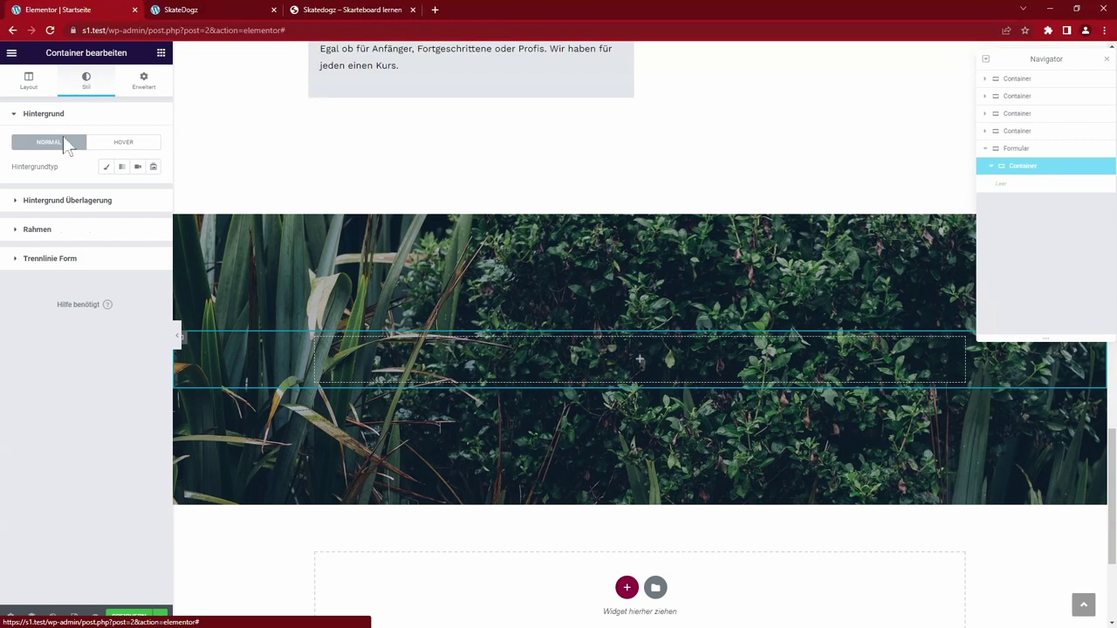
{"action": "left_click", "coordinate": [105, 167]}
{"action": "left_click", "coordinate": [153, 190]}
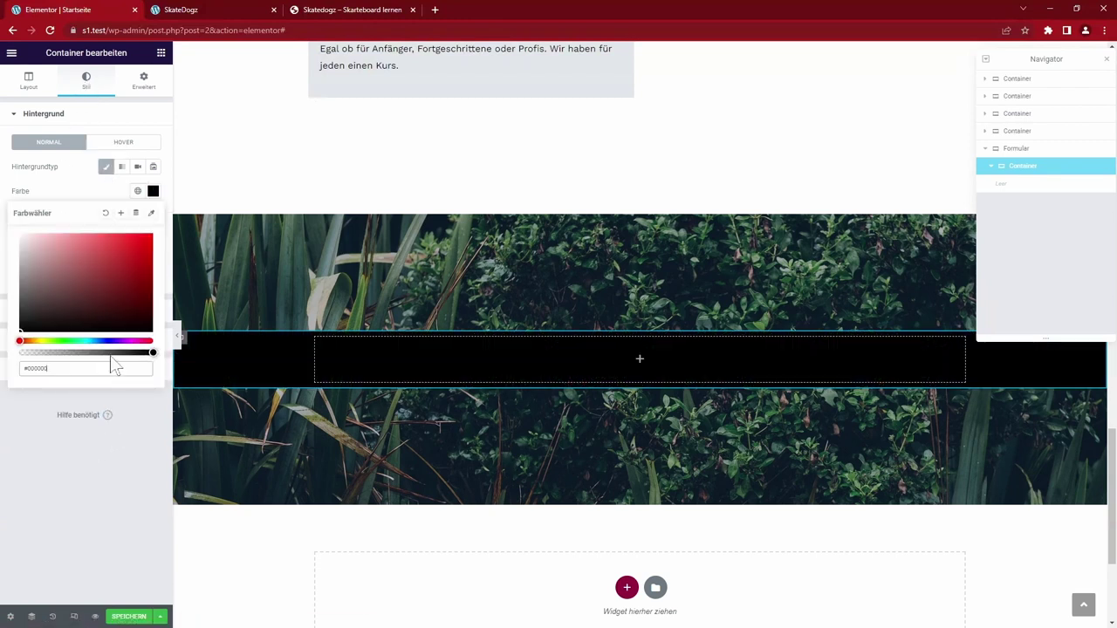
- Set the outer Formular container's content width to Boxed
{"action": "left_click", "coordinate": [650, 249]}
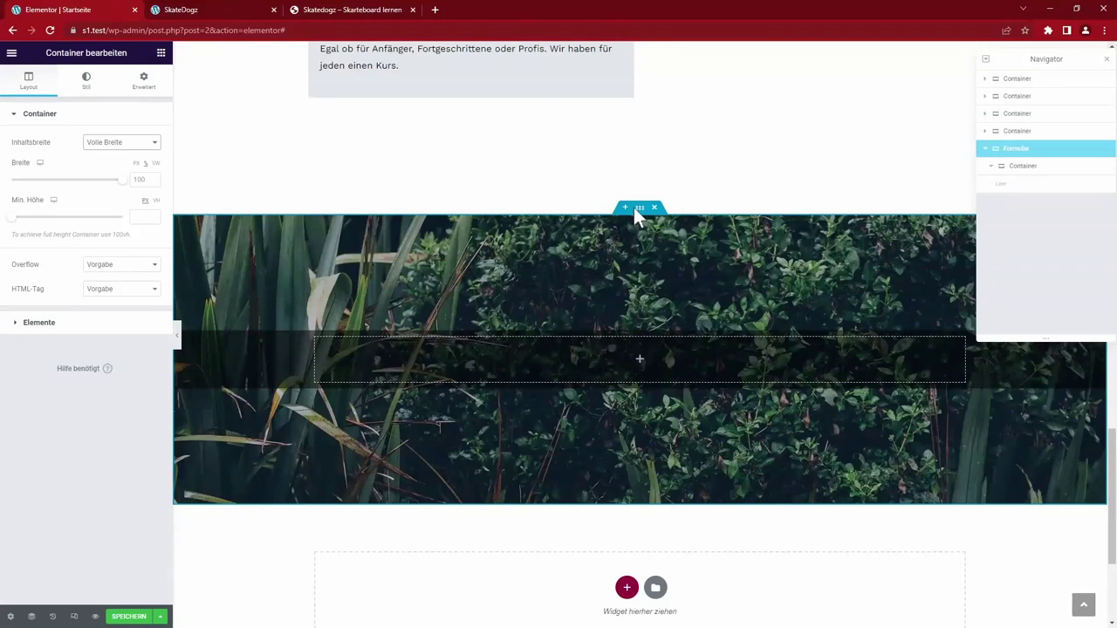
{"action": "left_click", "coordinate": [112, 144]}
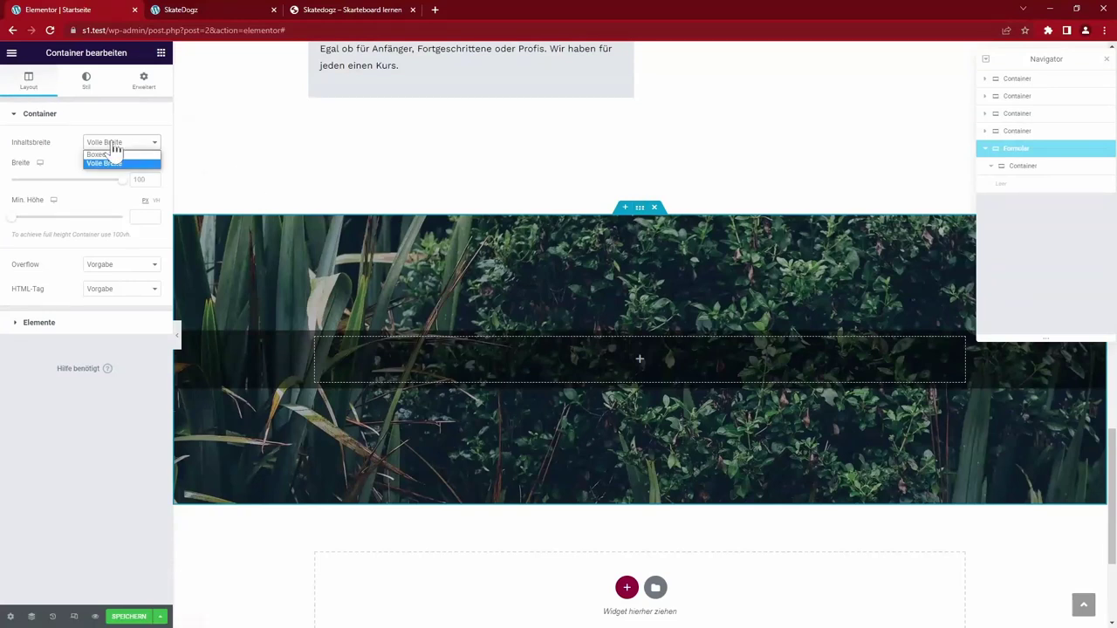
{"action": "left_click", "coordinate": [115, 153]}
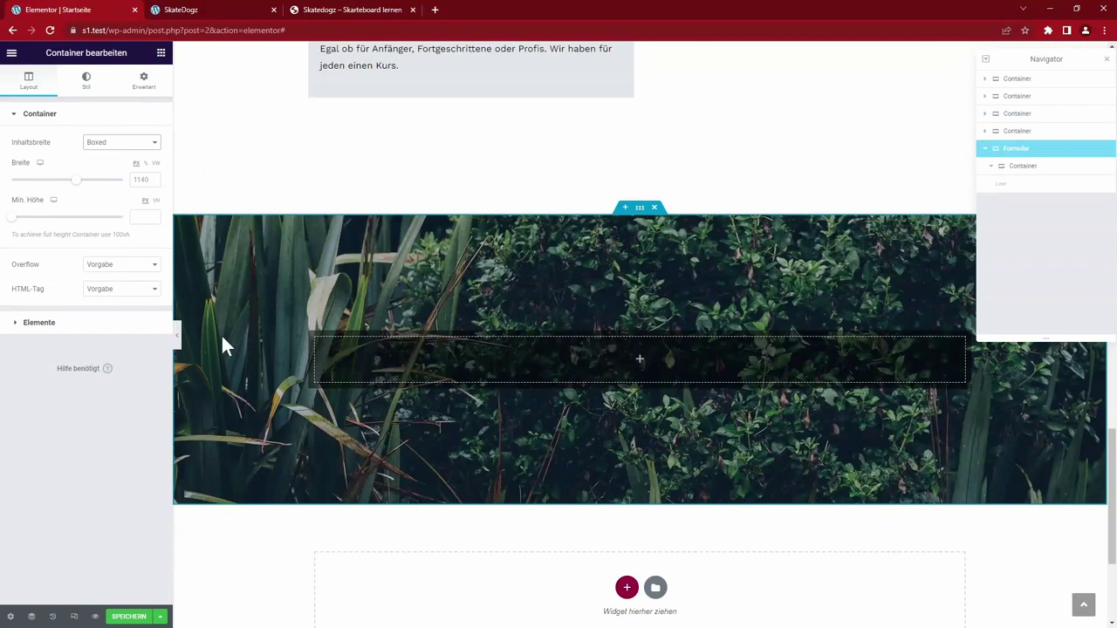
{"action": "left_click", "coordinate": [90, 85]}
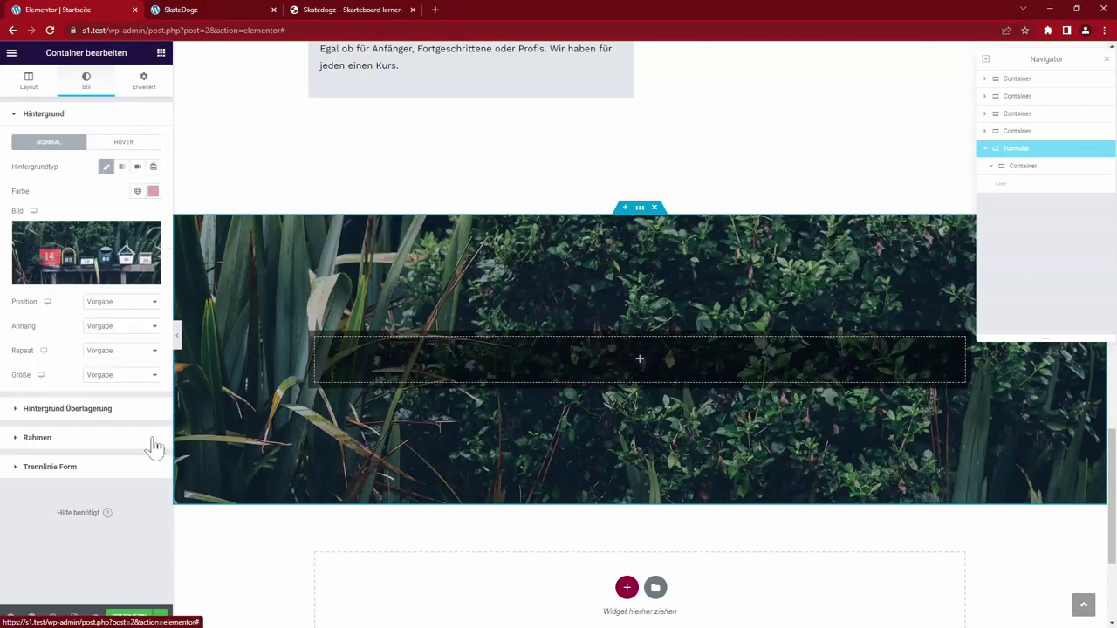
{"action": "left_click", "coordinate": [70, 438]}
{"action": "left_click", "coordinate": [23, 262]}
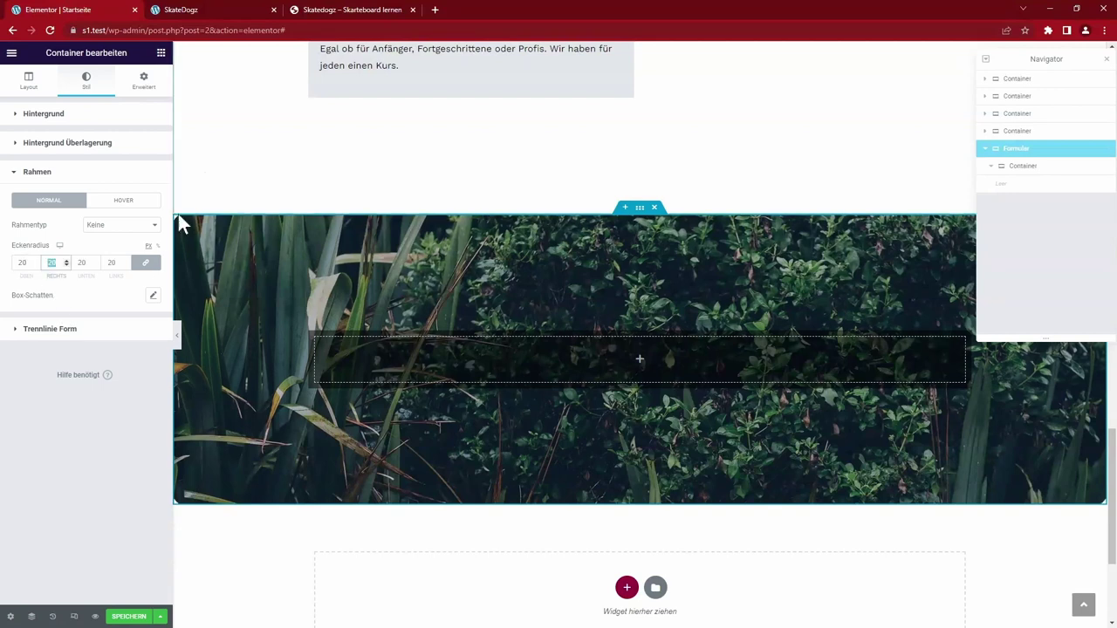
- Round the corners of the dark inner container inside Formular
{"action": "left_click", "coordinate": [1034, 169]}
{"action": "left_click", "coordinate": [1034, 168]}
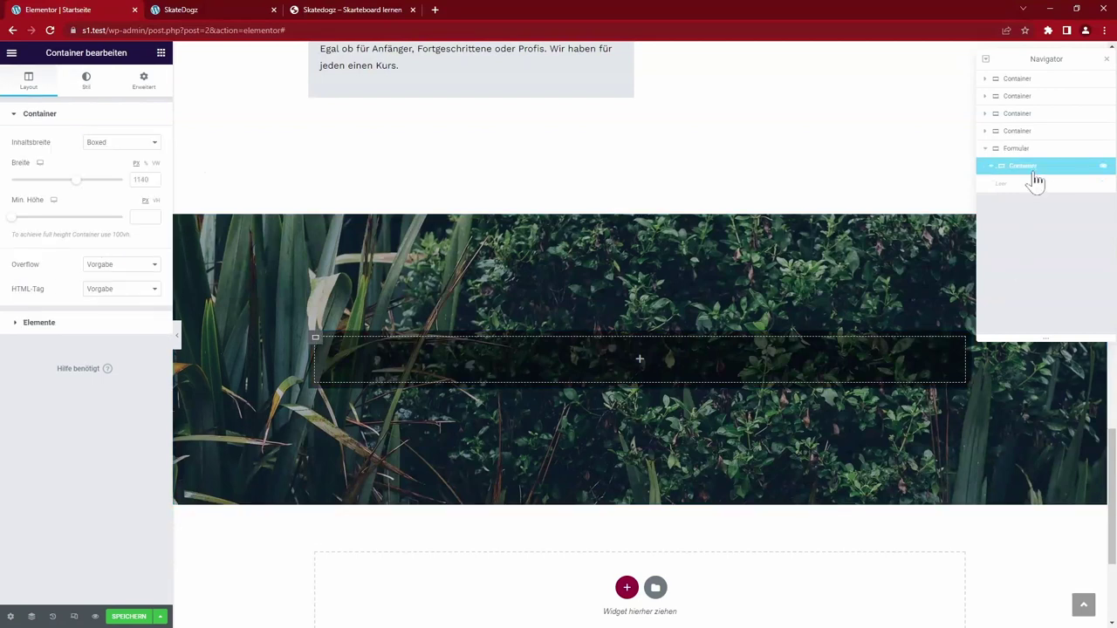
{"action": "left_click", "coordinate": [83, 85]}
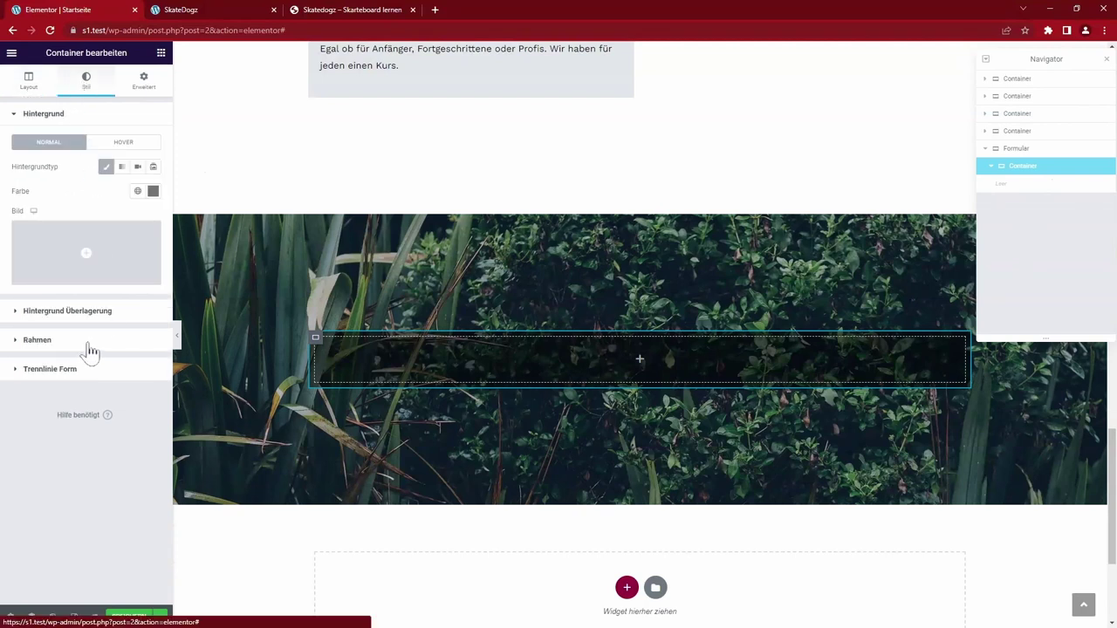
{"action": "left_click", "coordinate": [84, 344]}
{"action": "left_click", "coordinate": [305, 346]}
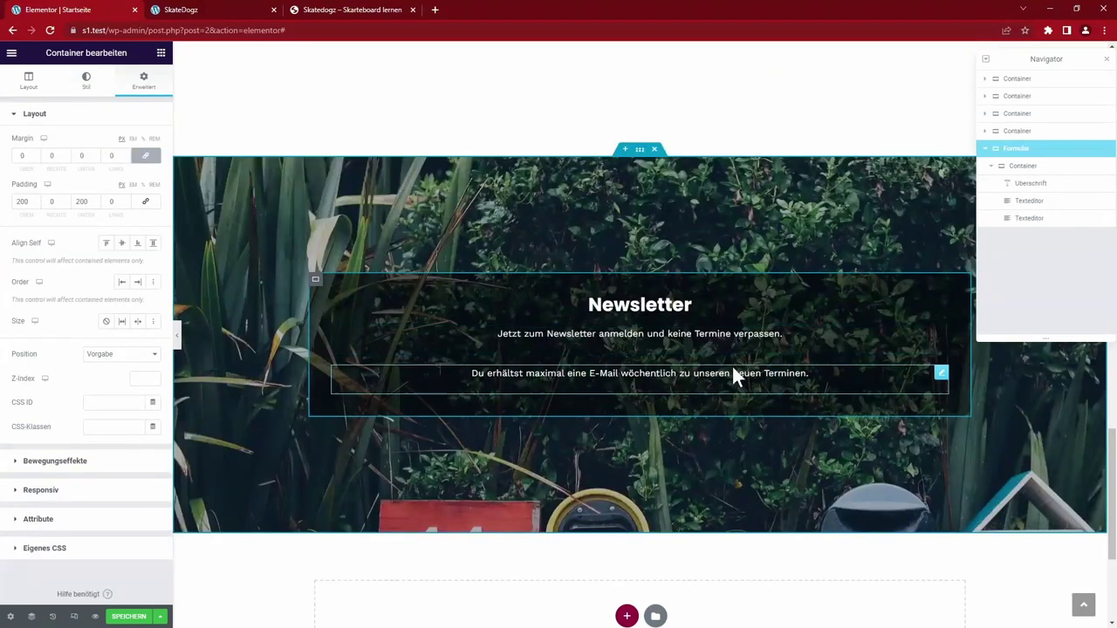
- Search the widgets for "form" and place a Newsletter Form between the two text paragraphs below the Newsletter heading
{"action": "left_click", "coordinate": [161, 52]}
{"action": "scroll", "coordinate": [117, 480], "scroll_direction": "down", "scroll_amount": 4}
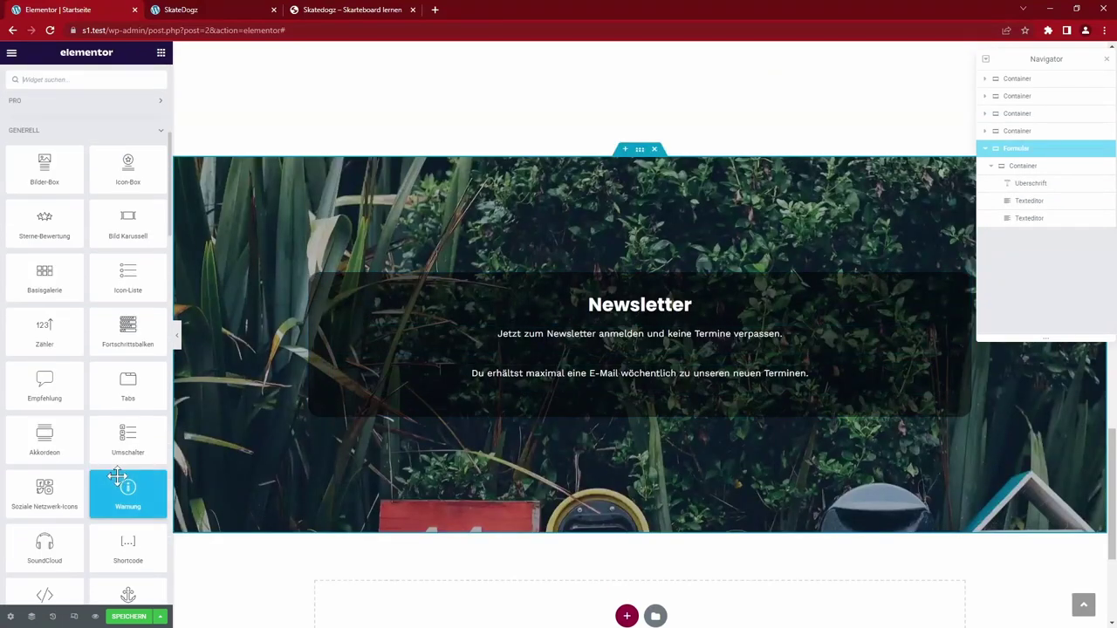
{"action": "left_click", "coordinate": [87, 79]}
{"action": "type", "text": "form"}
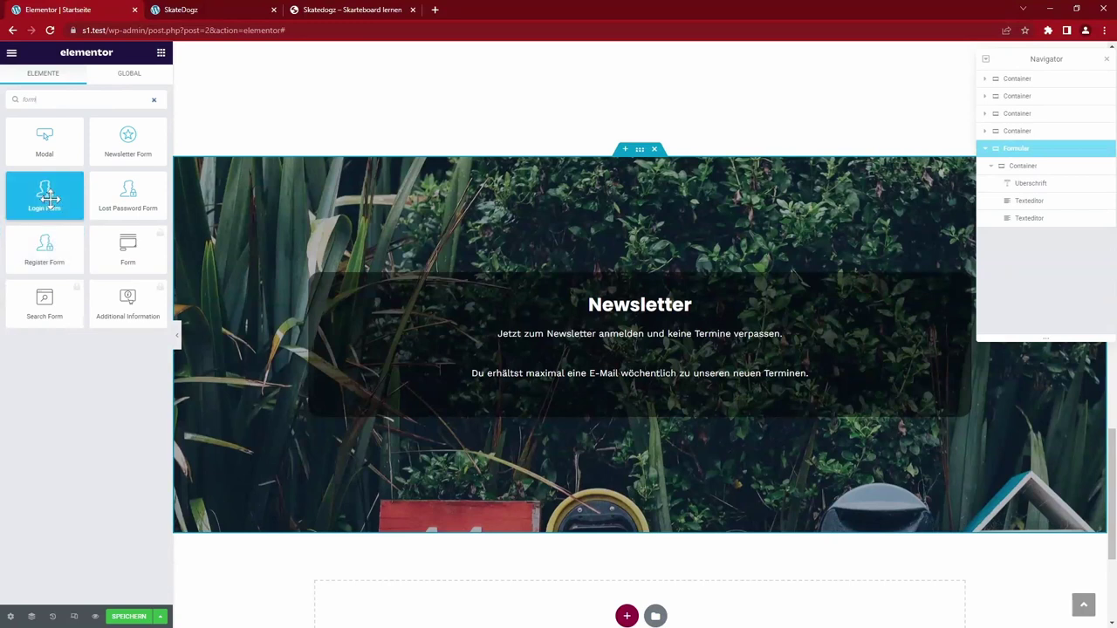
{"action": "left_click_drag", "start_coordinate": [133, 135], "coordinate": [594, 349]}
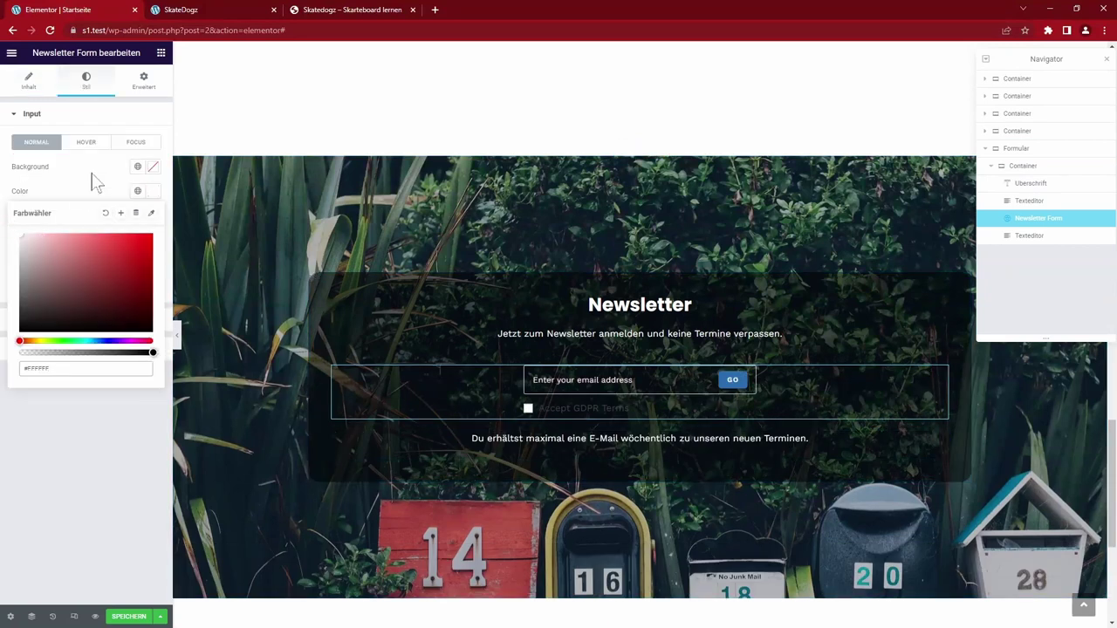
- Finish colouring the newsletter form's input white (#FFFFFF), check its GDPR checkbox styling and open its content settings
{"action": "left_click", "coordinate": [96, 182]}
{"action": "left_click", "coordinate": [50, 348]}
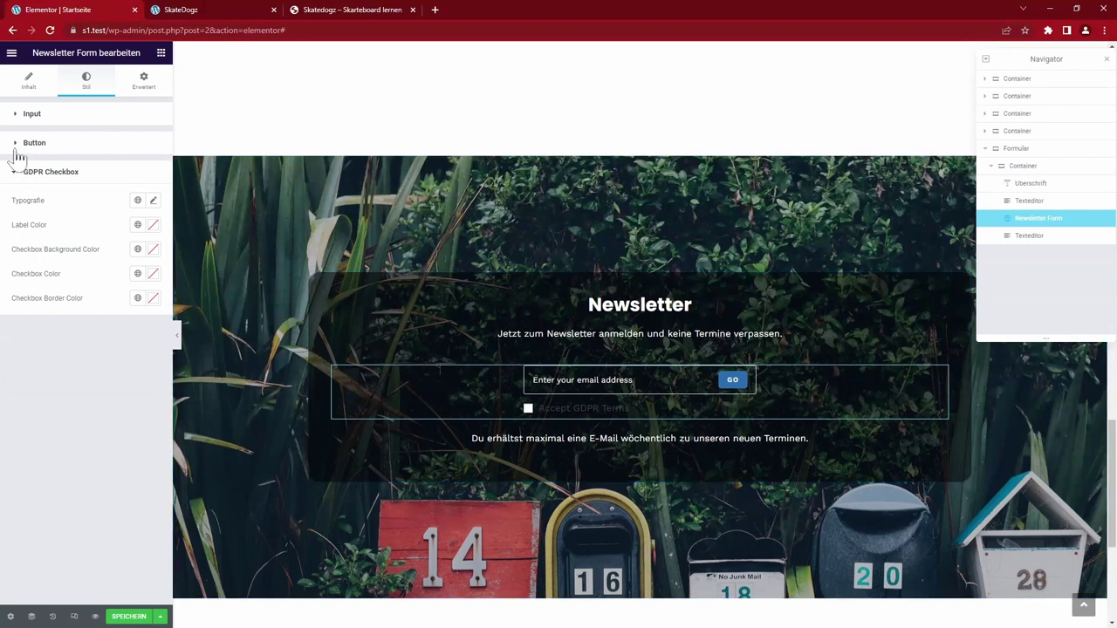
{"action": "left_click", "coordinate": [29, 81]}
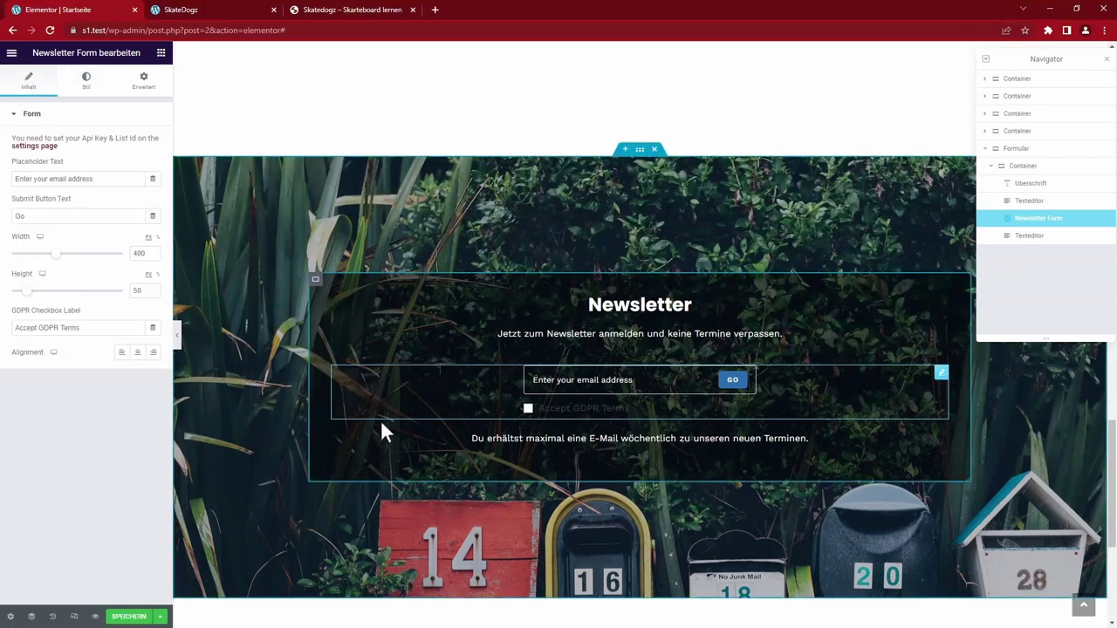
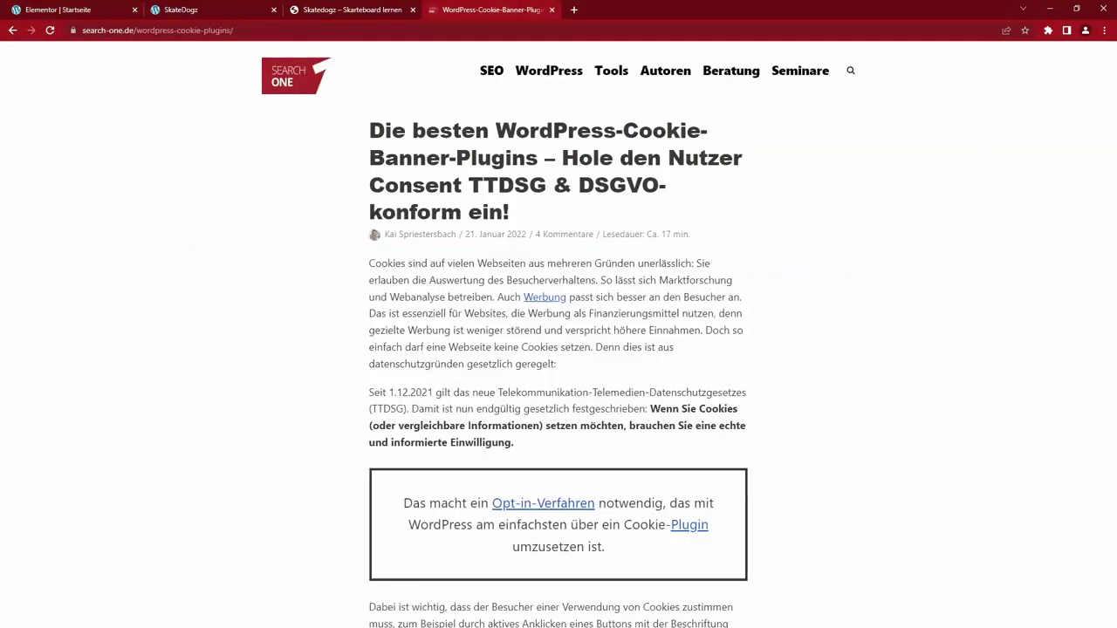
- Skim the search-one.de article on WordPress cookie banner plugins, including its table of contents
{"action": "left_click_drag", "start_coordinate": [370, 131], "coordinate": [576, 186]}
{"action": "left_click", "coordinate": [585, 216]}
{"action": "scroll", "coordinate": [1041, 147], "scroll_direction": "down", "scroll_amount": 5}
{"action": "scroll", "coordinate": [1041, 147], "scroll_direction": "down", "scroll_amount": 5}
{"action": "scroll", "coordinate": [1042, 147], "scroll_direction": "up", "scroll_amount": 5}
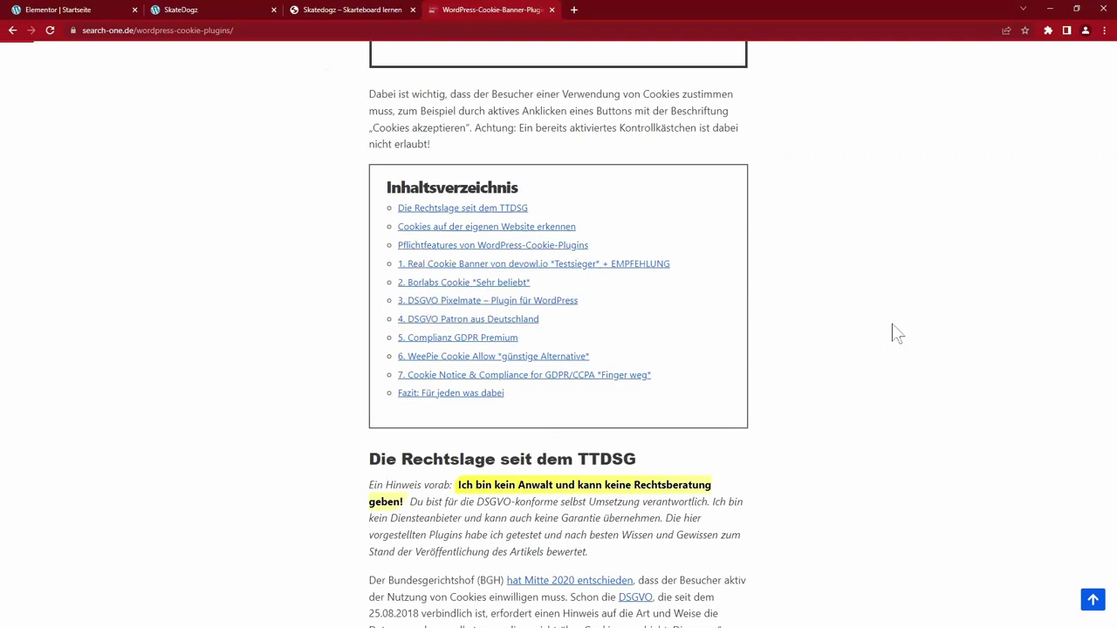
- Change the newsletter form's texts to "E-Mail-Adresse", "Anmelden" and "Datenschutz akzeptieren", and colour the checkbox label with the white global colour
{"action": "key", "text": "ctrl+1"}
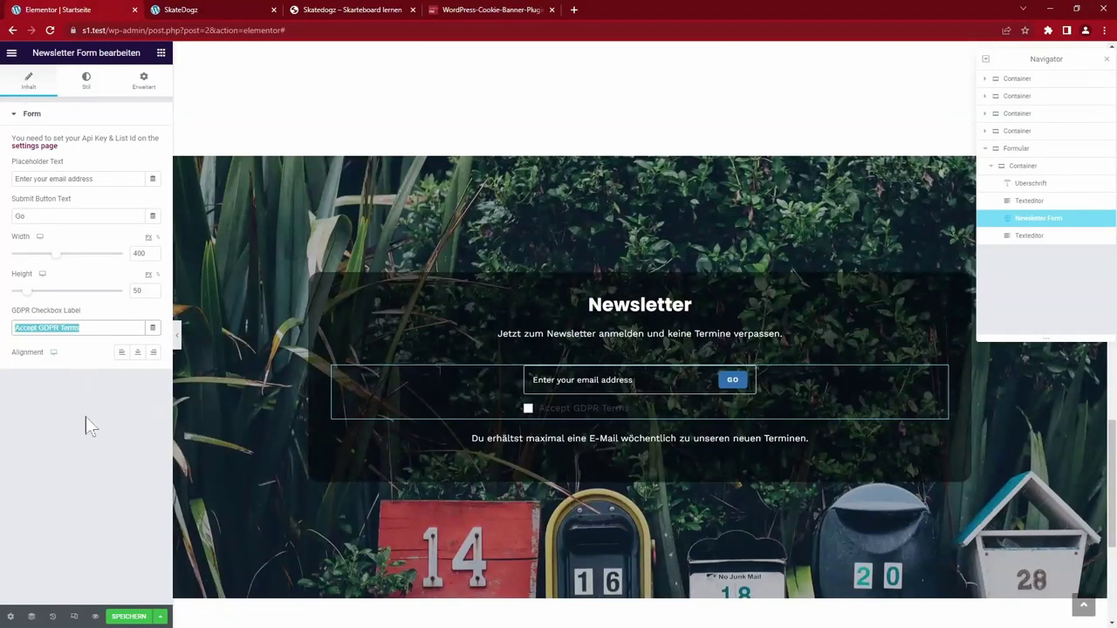
{"action": "type", "text": "Date"}
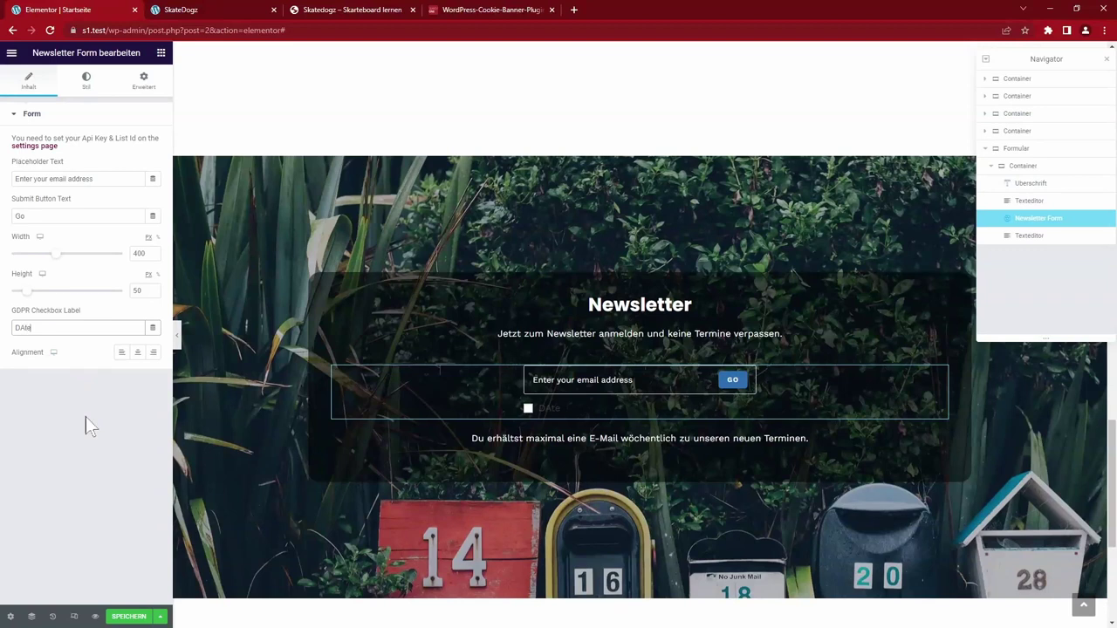
{"action": "type", "text": "nschutz"}
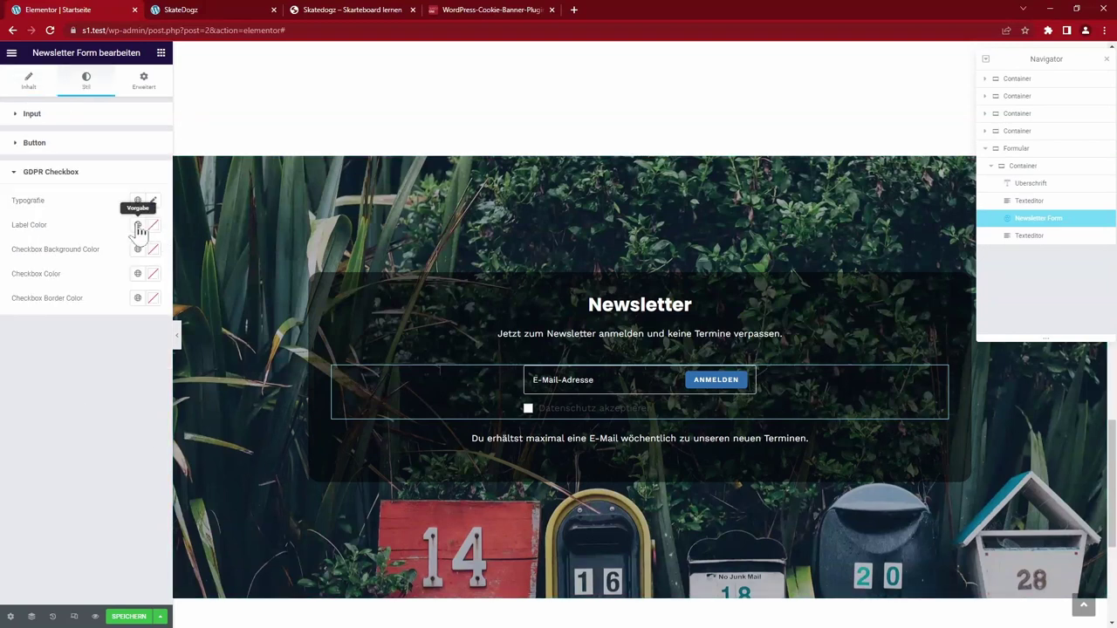
{"action": "left_click", "coordinate": [137, 225]}
{"action": "left_click", "coordinate": [54, 319]}
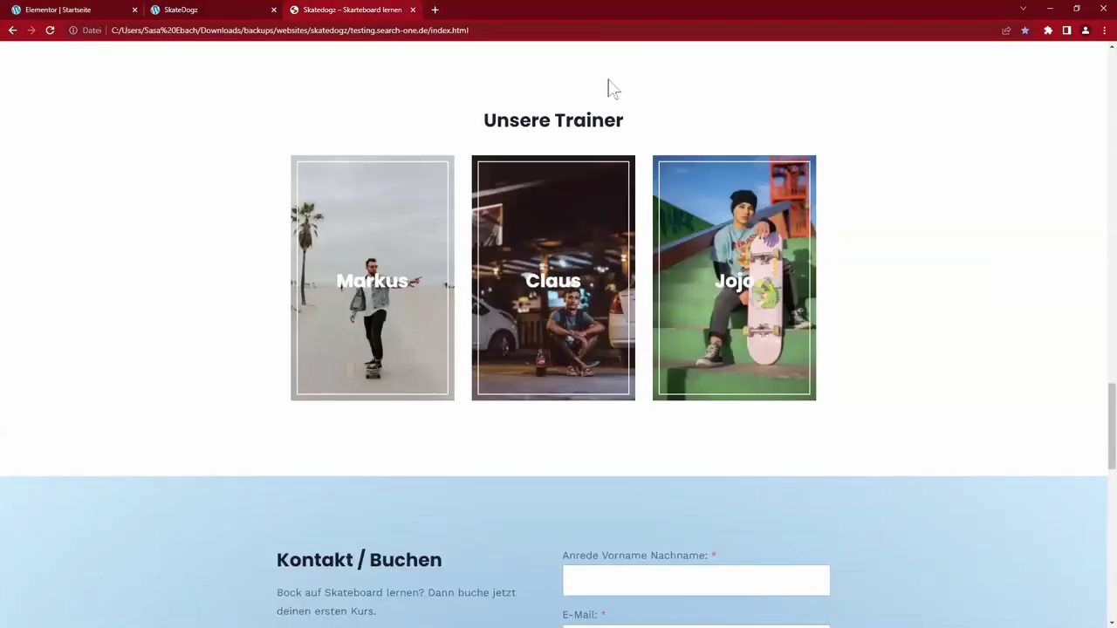
- Examine the reference page's Kontakt / Buchen form and browse Elementor's Pro widgets for a suitable form element
{"action": "scroll", "coordinate": [997, 341], "scroll_direction": "down", "scroll_amount": 6}
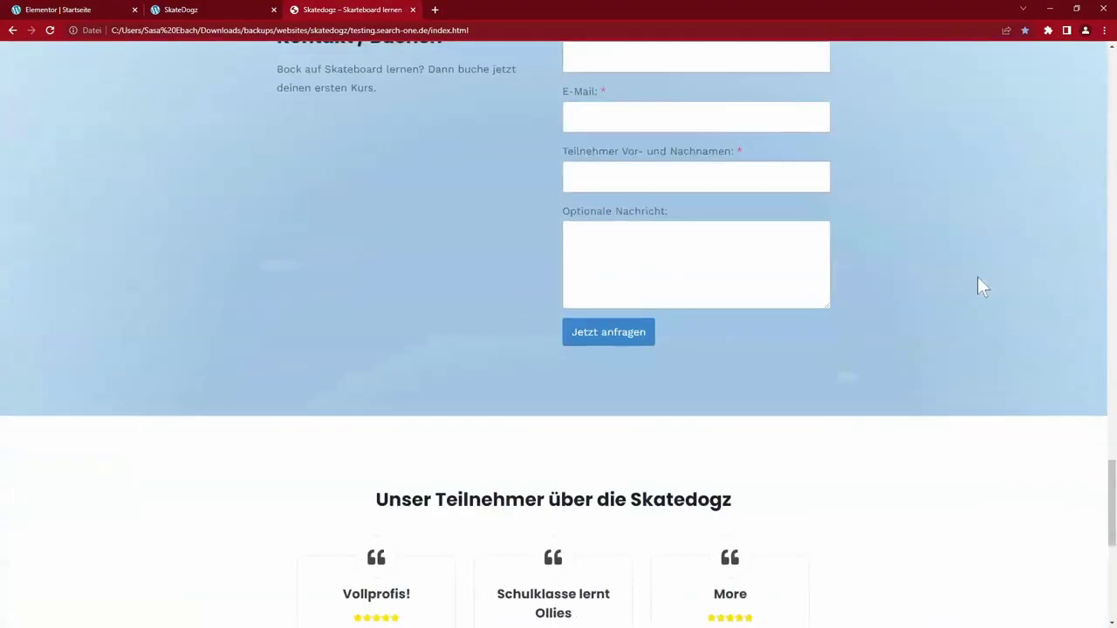
{"action": "scroll", "coordinate": [973, 271], "scroll_direction": "up", "scroll_amount": 1}
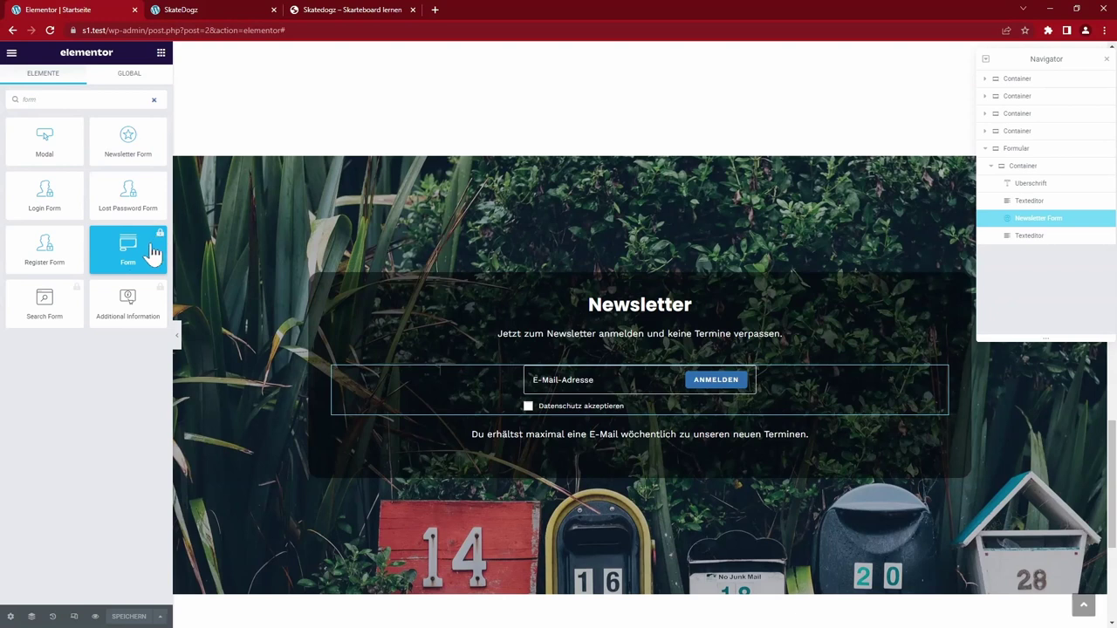
{"action": "left_click", "coordinate": [160, 54]}
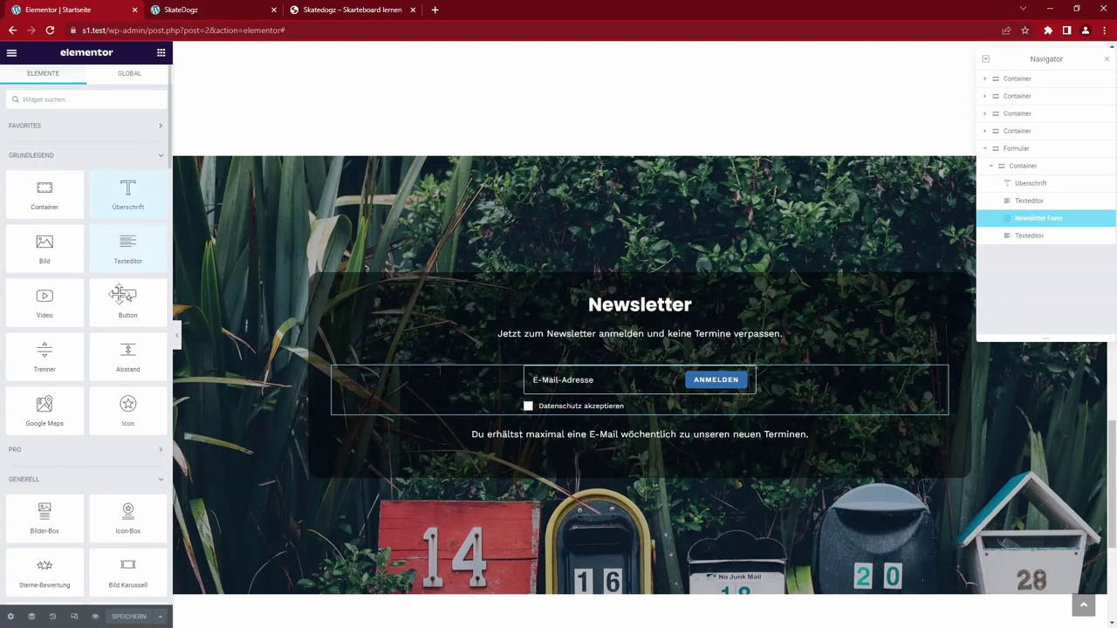
{"action": "left_click", "coordinate": [96, 451]}
{"action": "scroll", "coordinate": [97, 452], "scroll_direction": "down", "scroll_amount": 3}
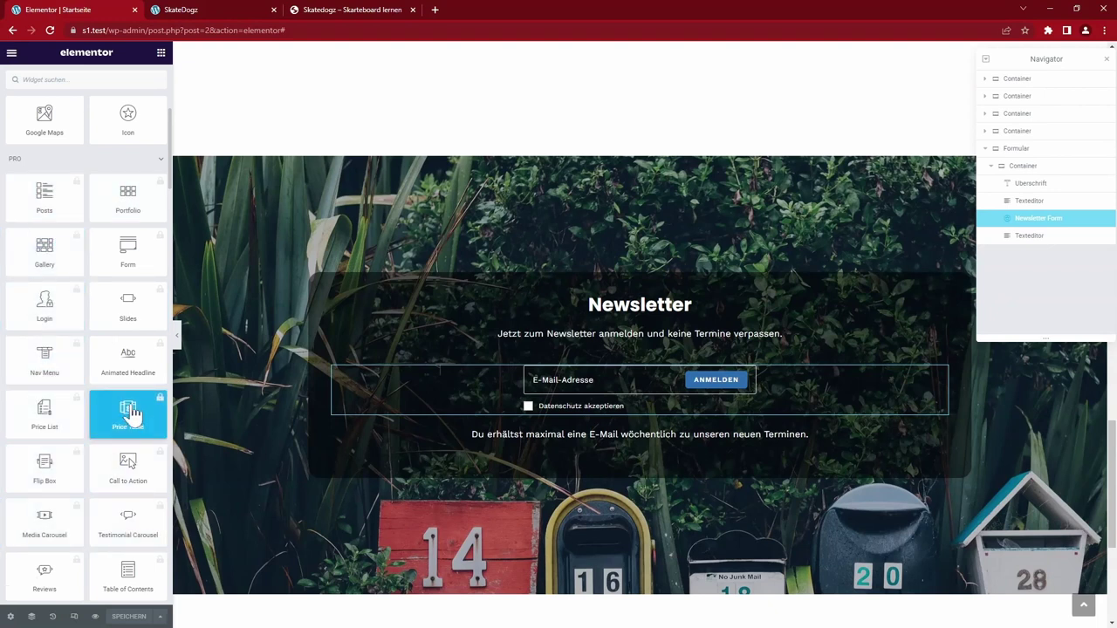
- Browse the remaining general and add-on widgets, and view the reference page's Kontakt / Buchen and participant testimonials sections
{"action": "scroll", "coordinate": [130, 414], "scroll_direction": "down", "scroll_amount": 10}
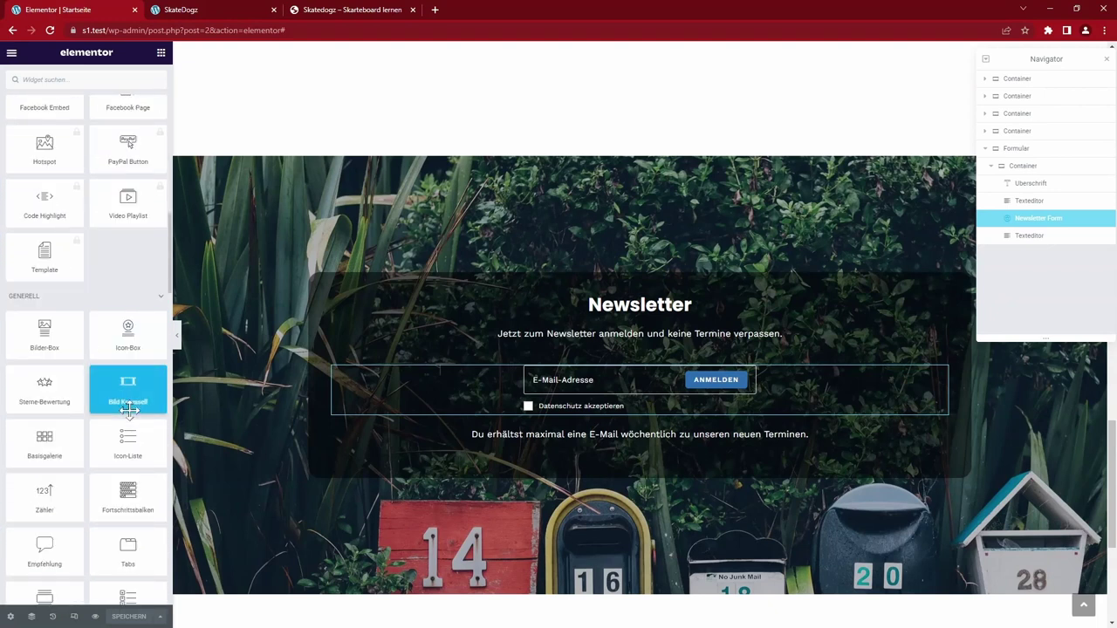
{"action": "scroll", "coordinate": [129, 410], "scroll_direction": "down", "scroll_amount": 5}
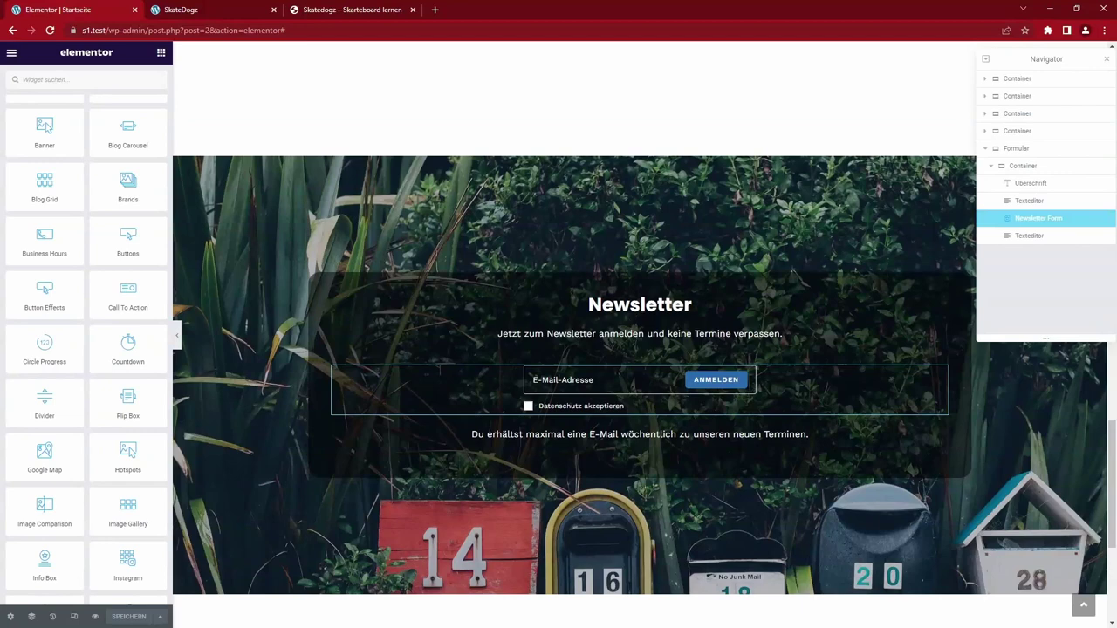
{"action": "key", "text": "ctrl+3"}
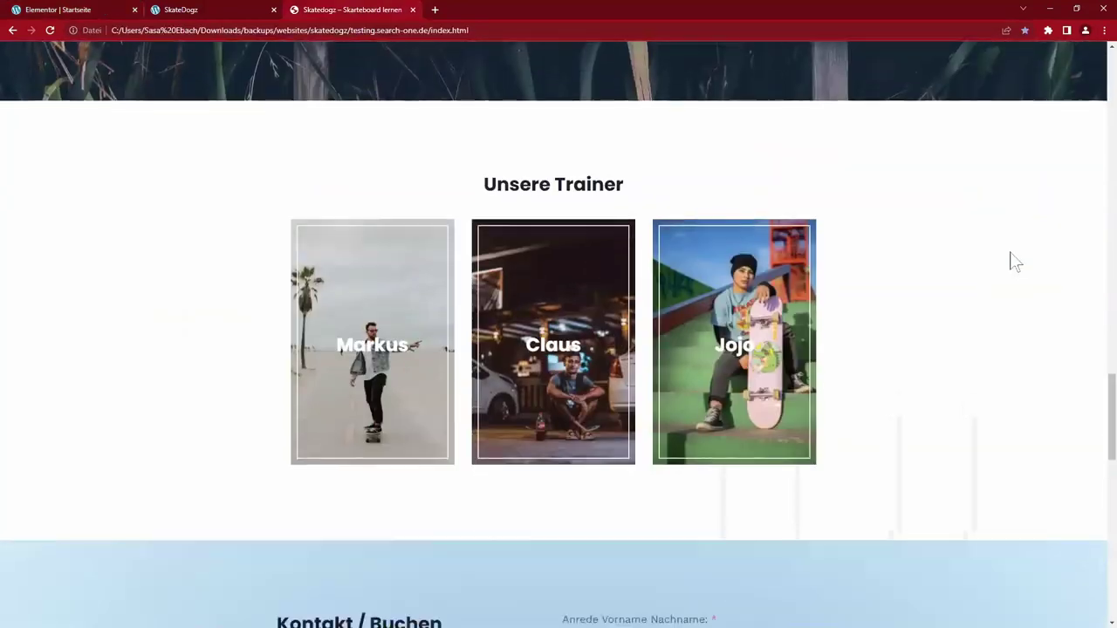
{"action": "scroll", "coordinate": [1006, 282], "scroll_direction": "down", "scroll_amount": 5}
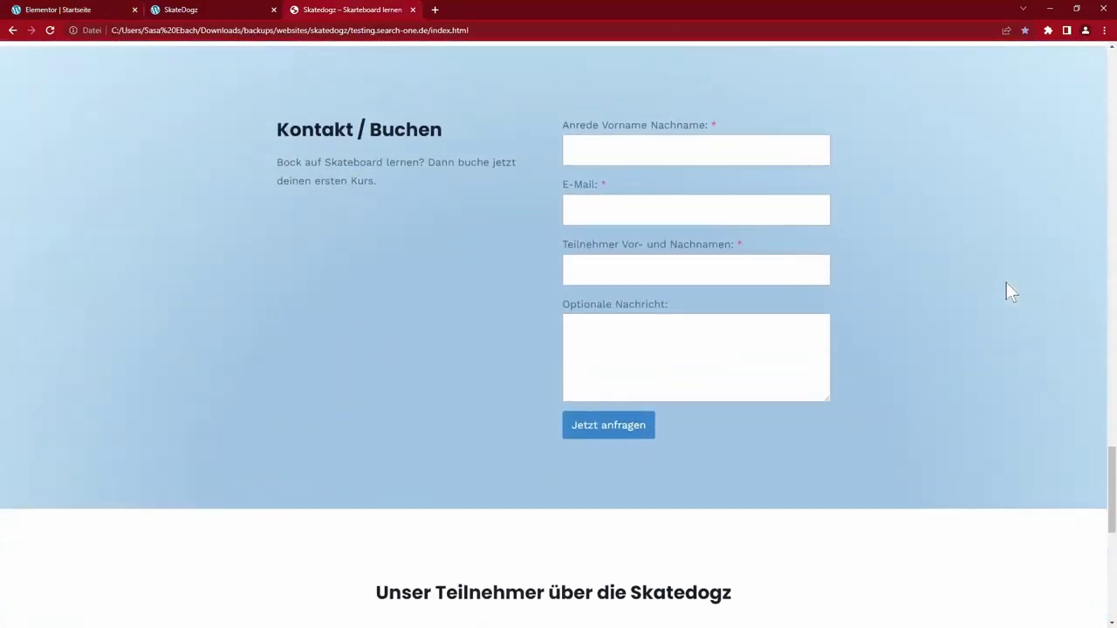
{"action": "scroll", "coordinate": [1006, 282], "scroll_direction": "down", "scroll_amount": 5}
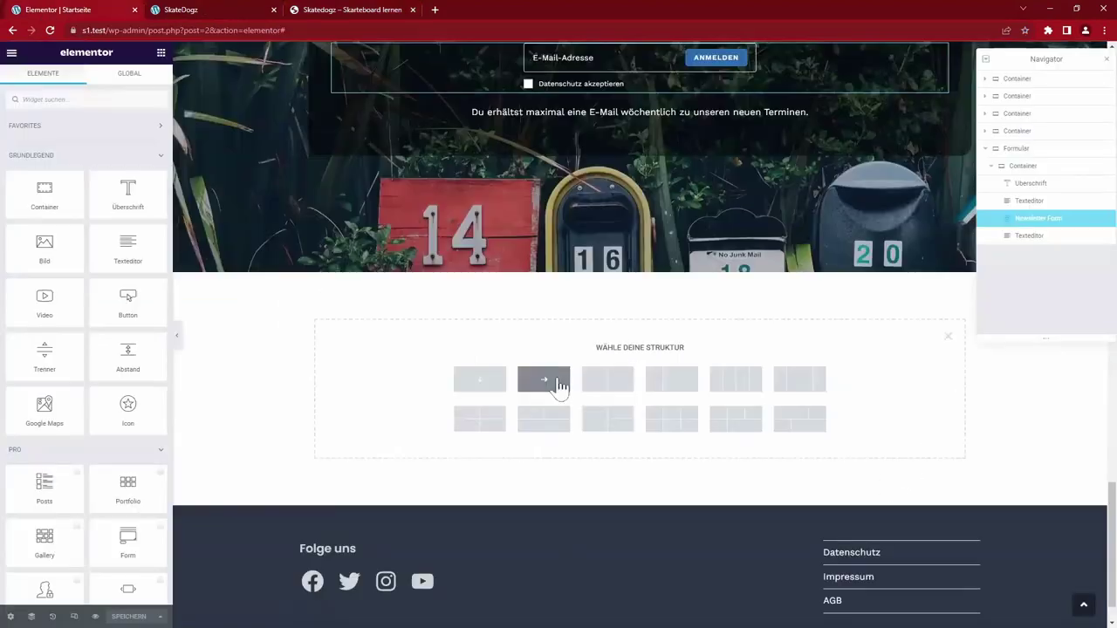
- Add a horizontal container below the newsletter section, check its spacing settings, and insert the Testimonial Carousel widget into it
{"action": "left_click", "coordinate": [558, 381]}
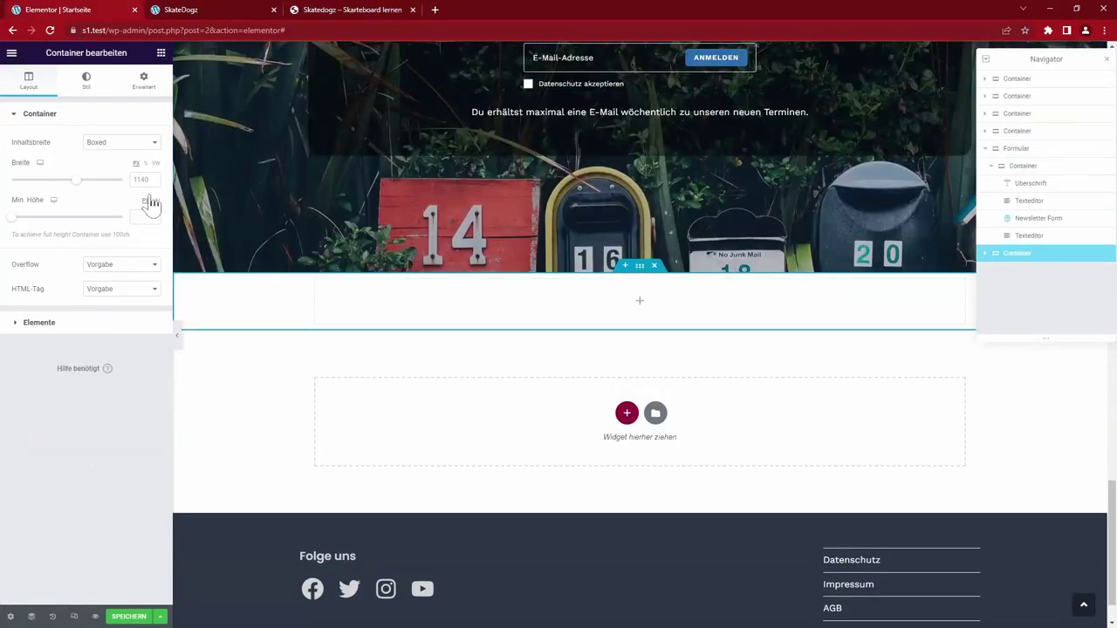
{"action": "left_click", "coordinate": [86, 80]}
{"action": "left_click", "coordinate": [142, 82]}
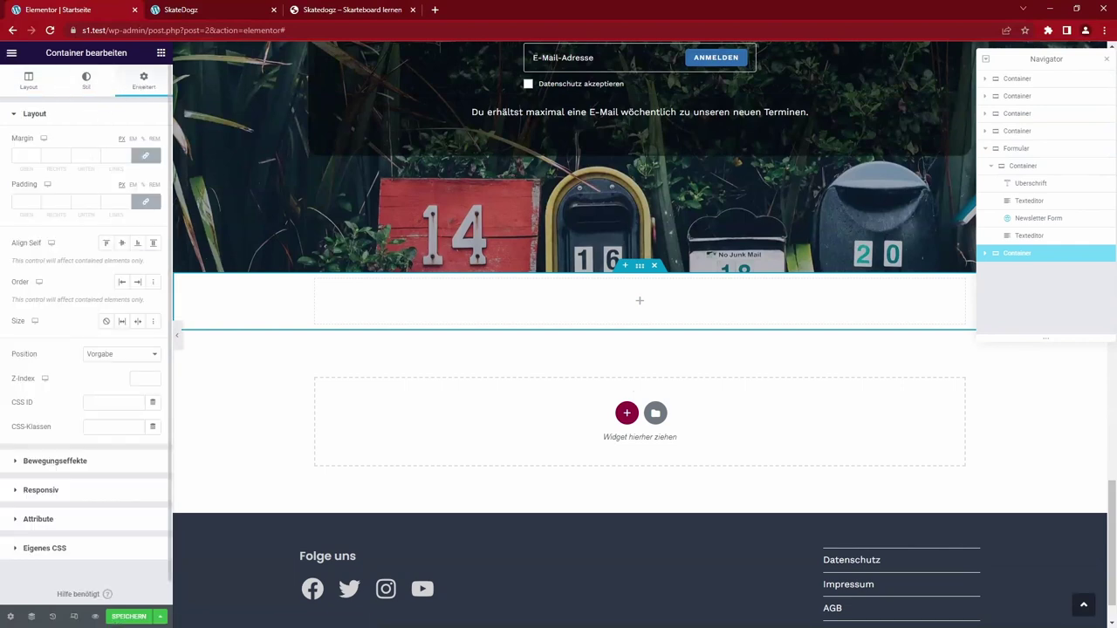
{"action": "left_click", "coordinate": [161, 53]}
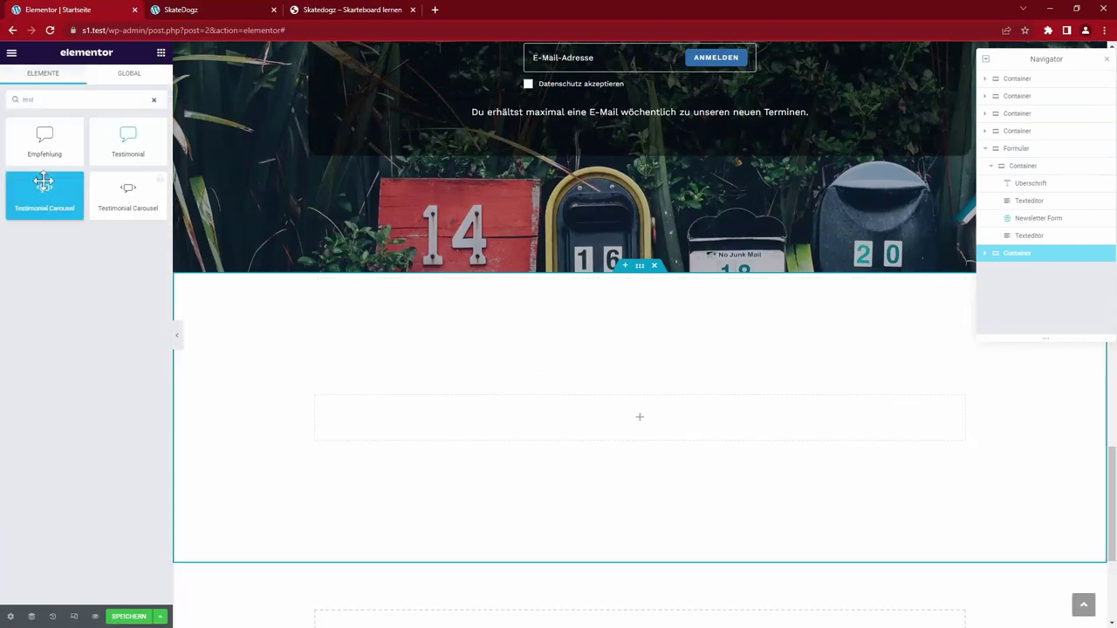
{"action": "left_click_drag", "start_coordinate": [41, 194], "coordinate": [656, 423]}
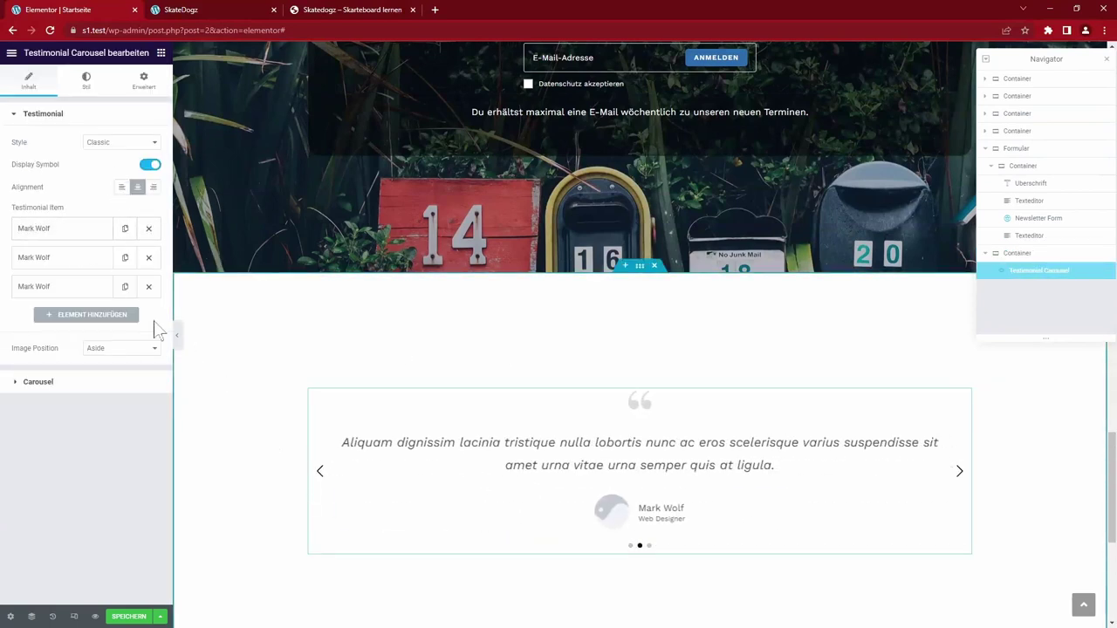
- Set the testimonial carousel's style to Bubble
{"action": "left_click", "coordinate": [121, 142]}
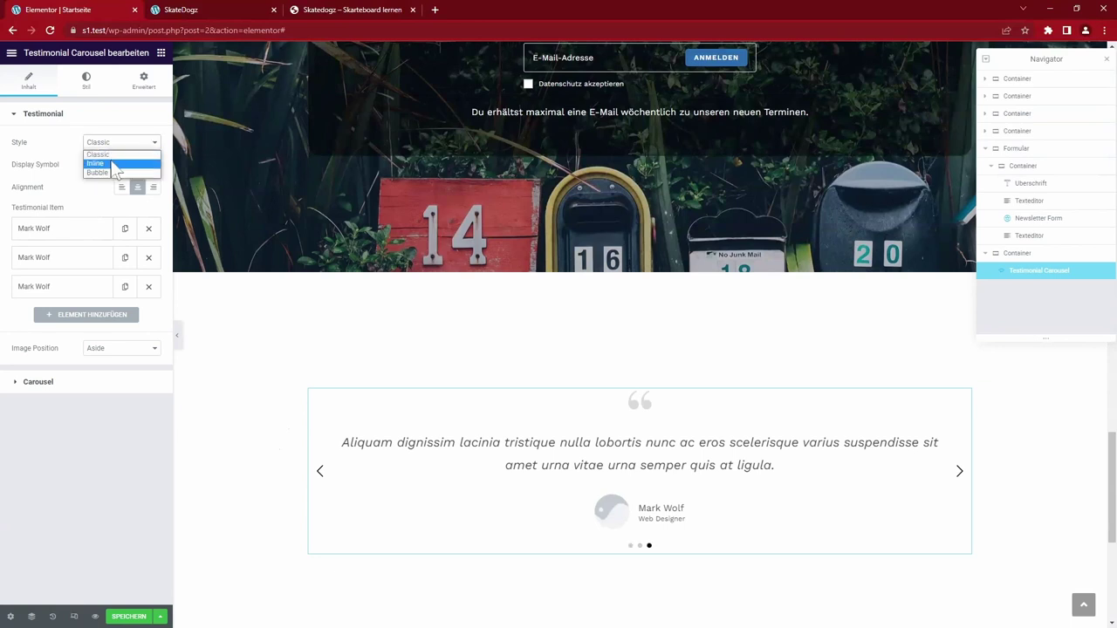
{"action": "left_click", "coordinate": [113, 162]}
{"action": "key", "text": "Down"}
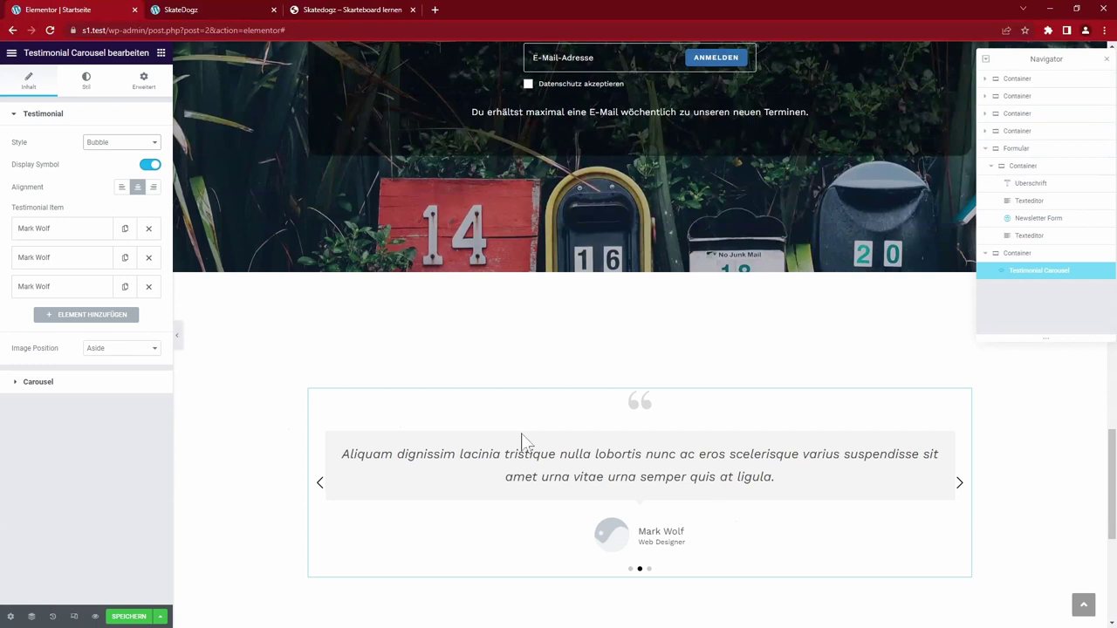
- Fill the first testimonial from the reference page with "Obwohl wir den Termin verschieben mussten, keine Probleme.", the participant's photo and name, company "Vater" and rating 5
{"action": "left_click", "coordinate": [360, 12]}
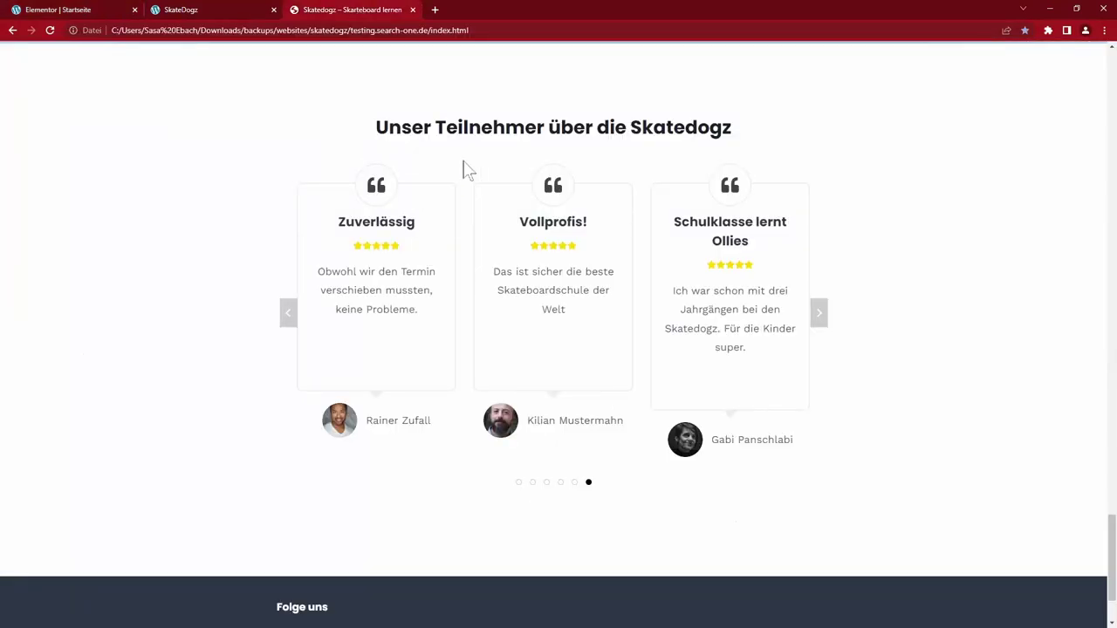
{"action": "left_click", "coordinate": [72, 15]}
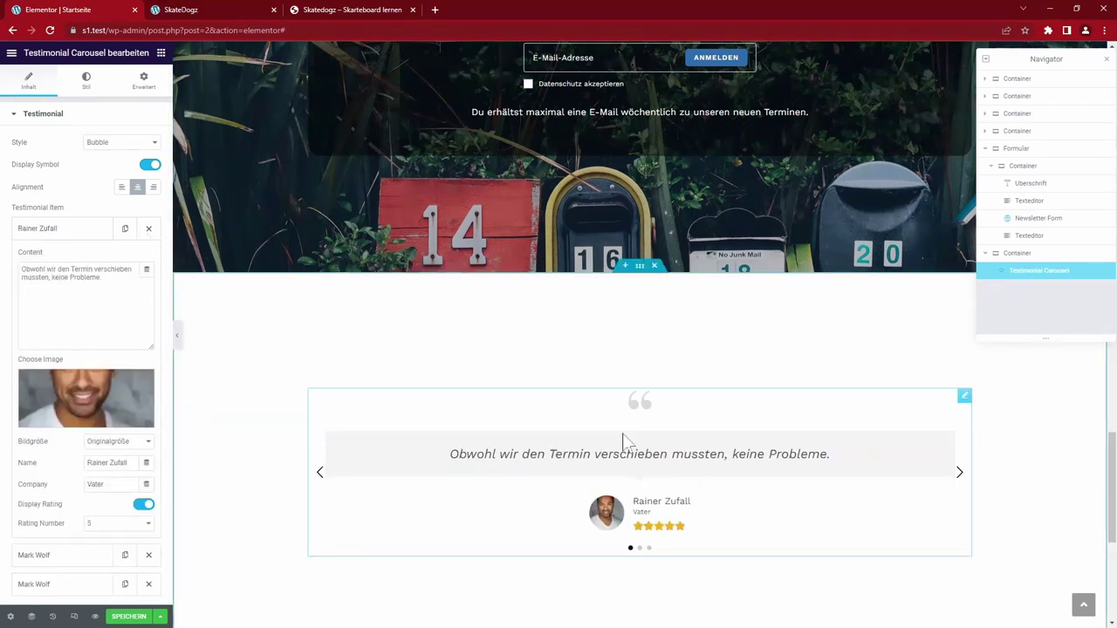
{"action": "scroll", "coordinate": [146, 386], "scroll_direction": "down", "scroll_amount": 1}
{"action": "scroll", "coordinate": [146, 387], "scroll_direction": "down", "scroll_amount": 1}
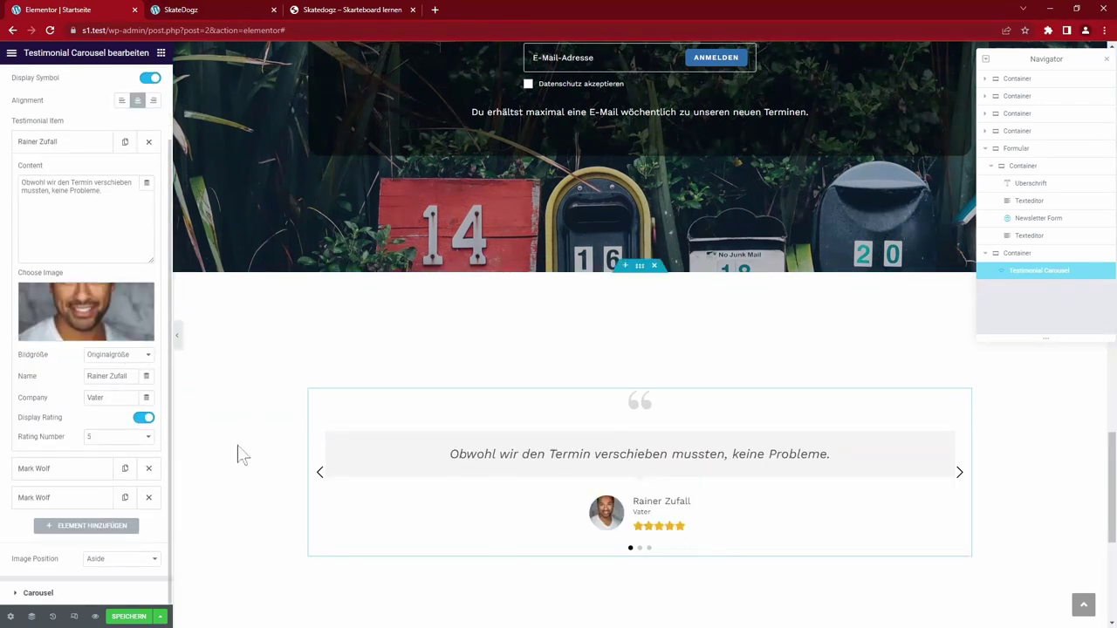
{"action": "scroll", "coordinate": [568, 501], "scroll_direction": "up", "scroll_amount": 2}
{"action": "left_click", "coordinate": [342, 10]}
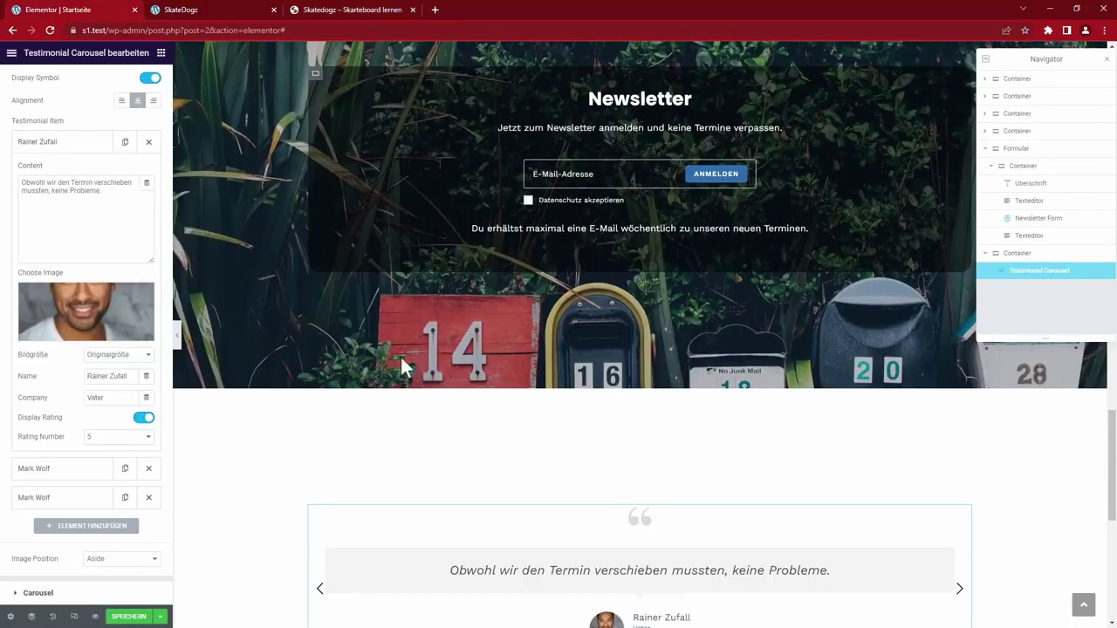
{"action": "left_click", "coordinate": [96, 9]}
{"action": "scroll", "coordinate": [369, 493], "scroll_direction": "down", "scroll_amount": 1}
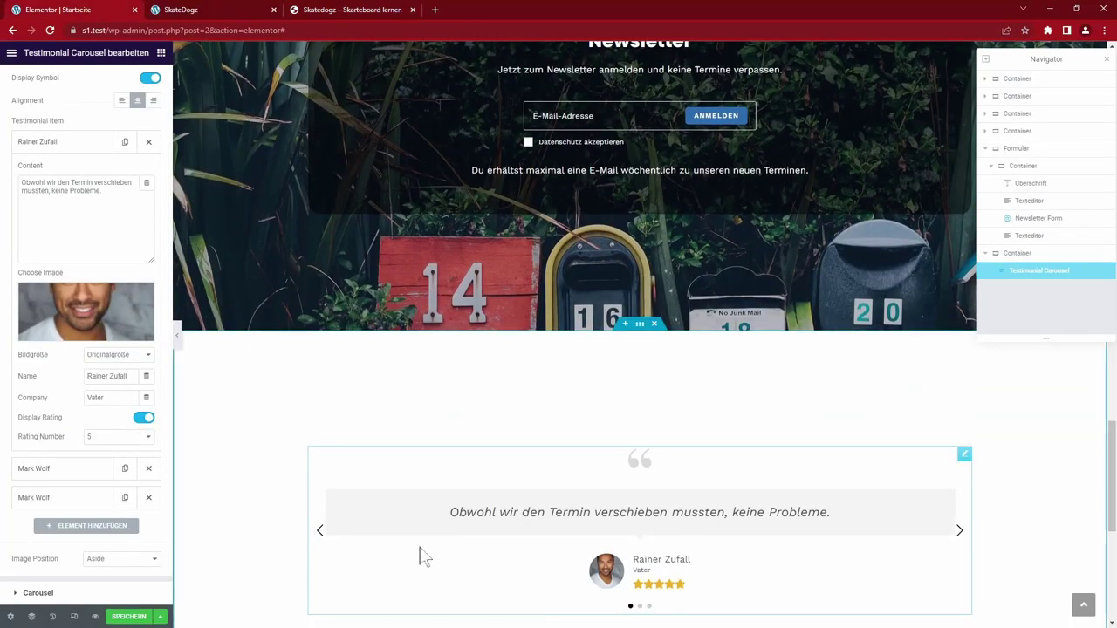
- Collapse the first testimonial entry and try the carousel without its quote symbol
{"action": "left_click", "coordinate": [63, 314]}
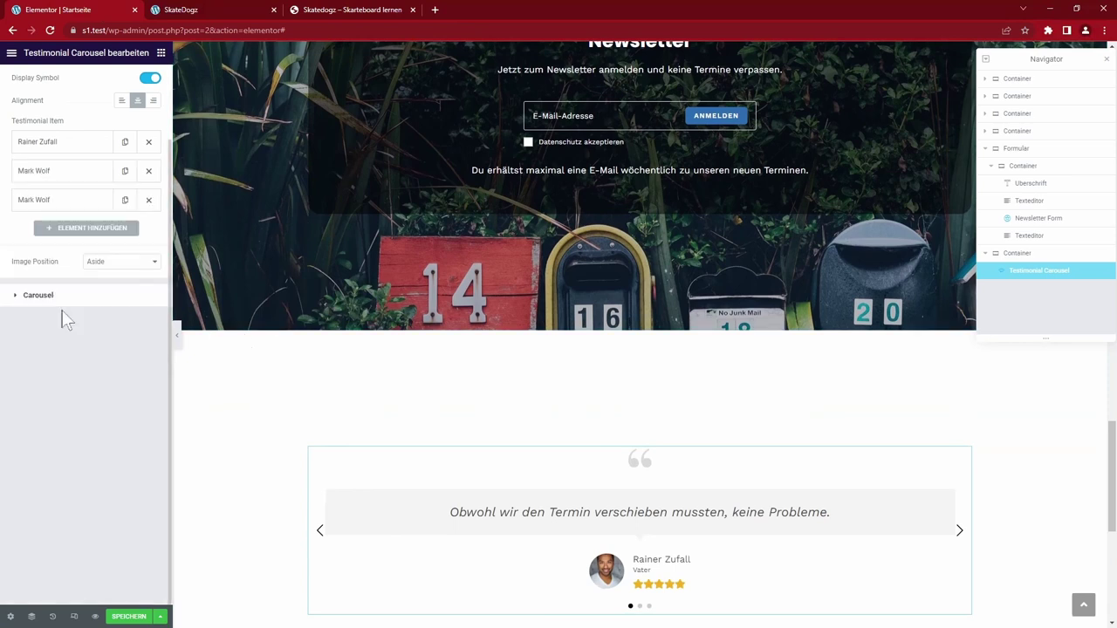
{"action": "left_click", "coordinate": [150, 78]}
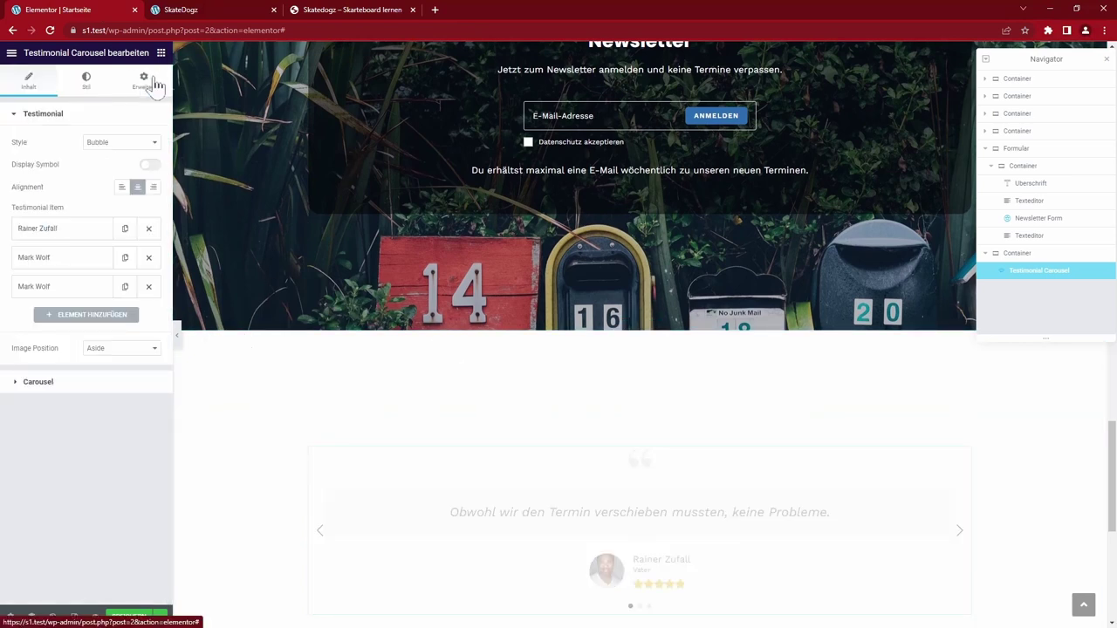
{"action": "left_click", "coordinate": [148, 164]}
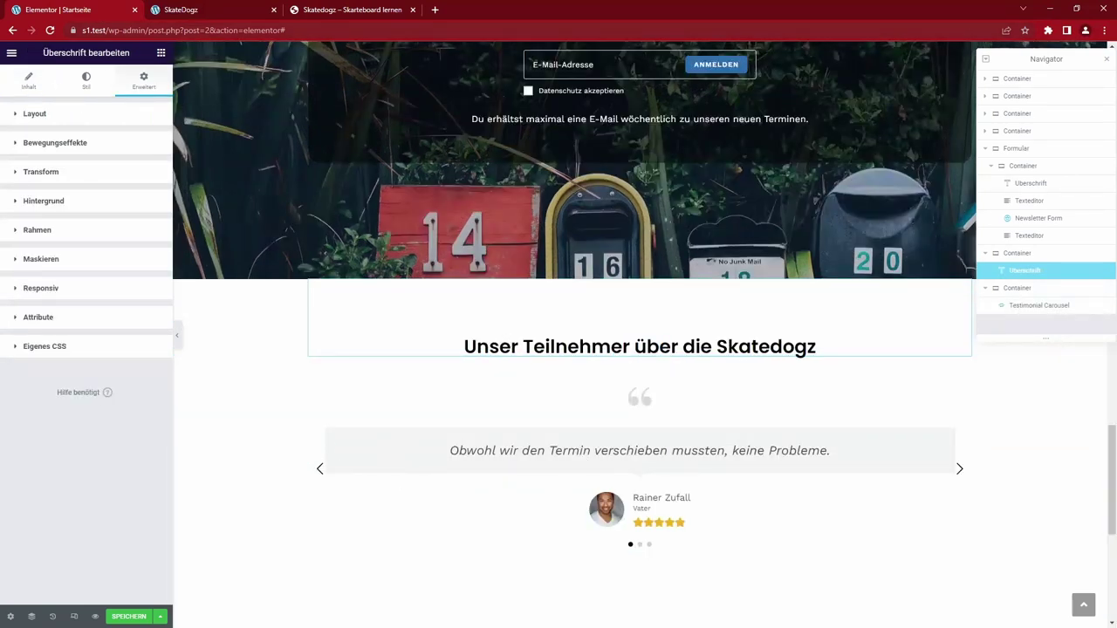
- Save the page, reload the live SkateDogz homepage and step through the testimonials in the carousel
{"action": "left_click", "coordinate": [129, 617]}
{"action": "left_click", "coordinate": [168, 9]}
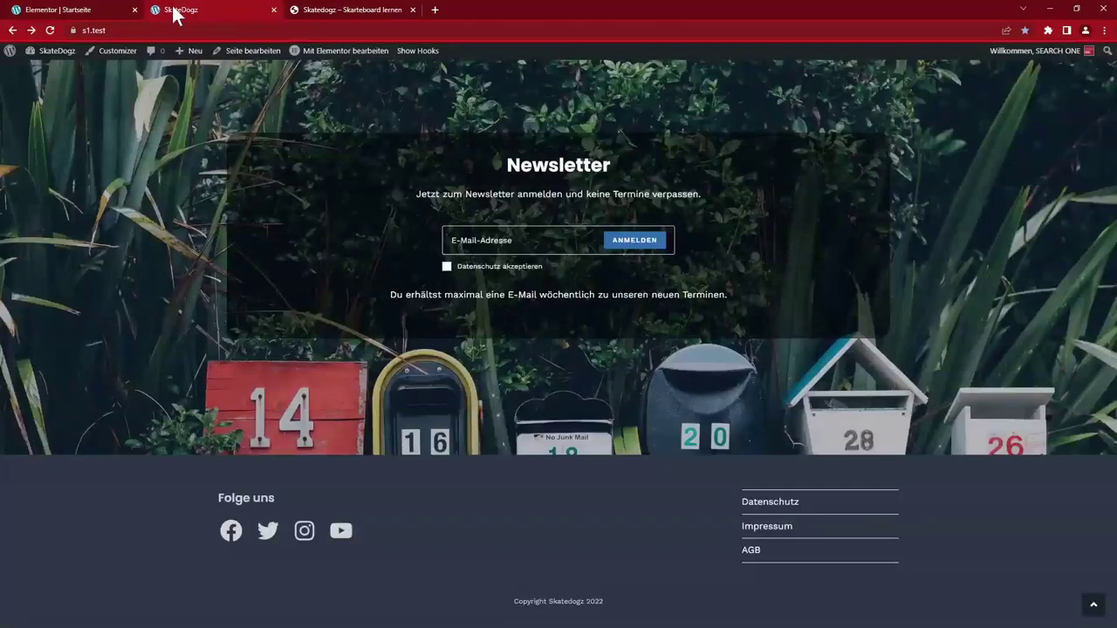
{"action": "left_click", "coordinate": [50, 29]}
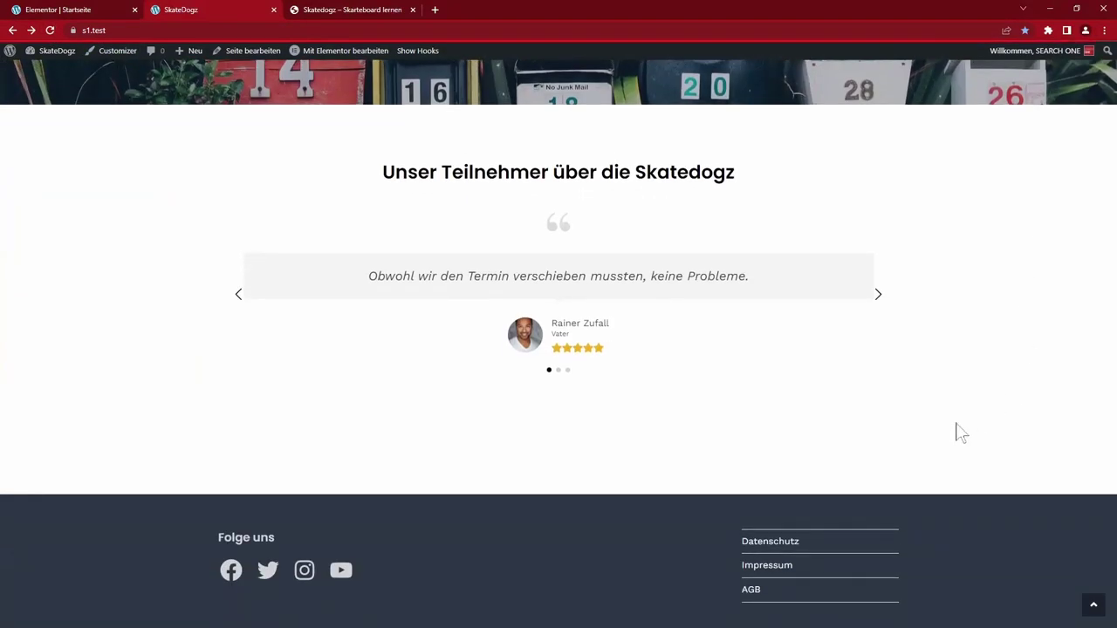
{"action": "left_click", "coordinate": [879, 298]}
{"action": "left_click", "coordinate": [878, 298]}
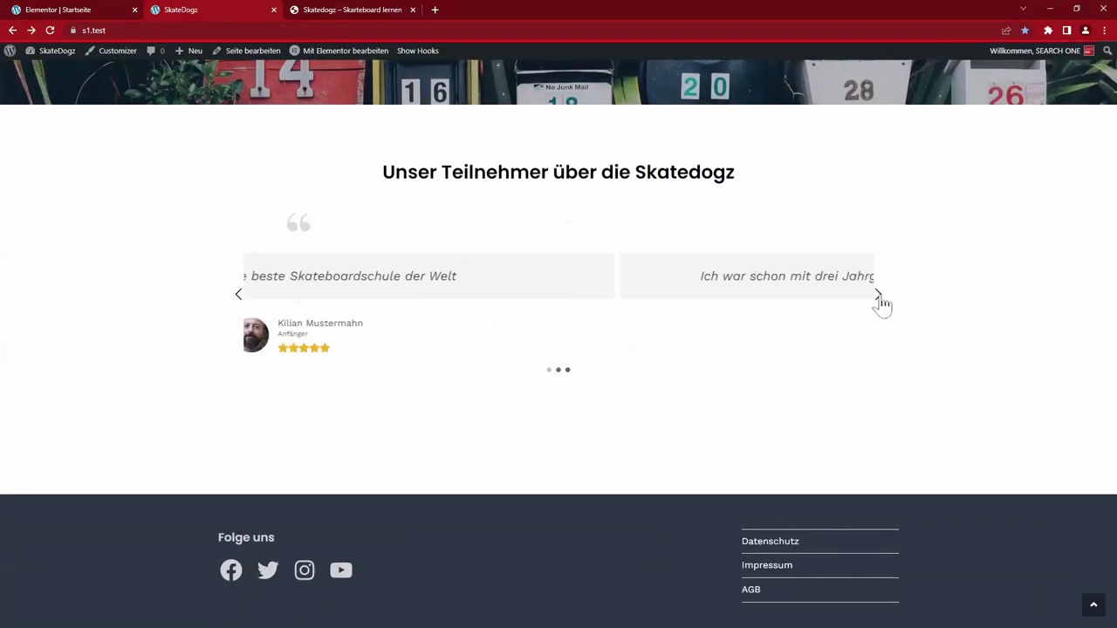
{"action": "left_click", "coordinate": [879, 297]}
{"action": "left_click", "coordinate": [879, 301]}
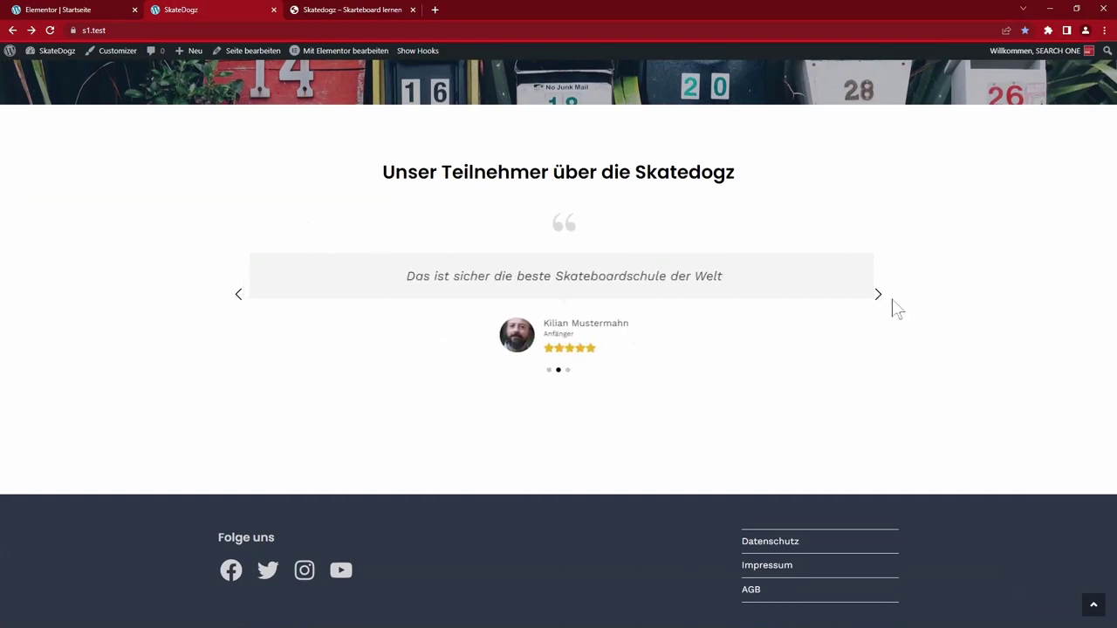
- Compare with the reference page's "Unser Teilnehmer über die Skatedogz" testimonials and browse Elementor's Pro and general widgets
{"action": "left_click", "coordinate": [375, 10]}
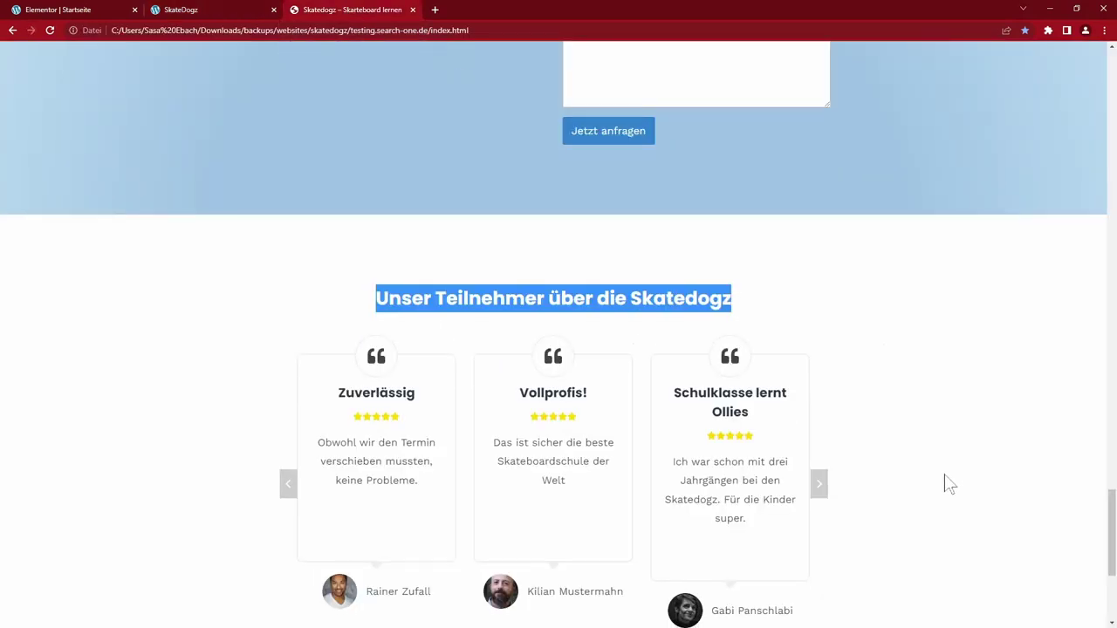
{"action": "scroll", "coordinate": [942, 476], "scroll_direction": "down", "scroll_amount": 2}
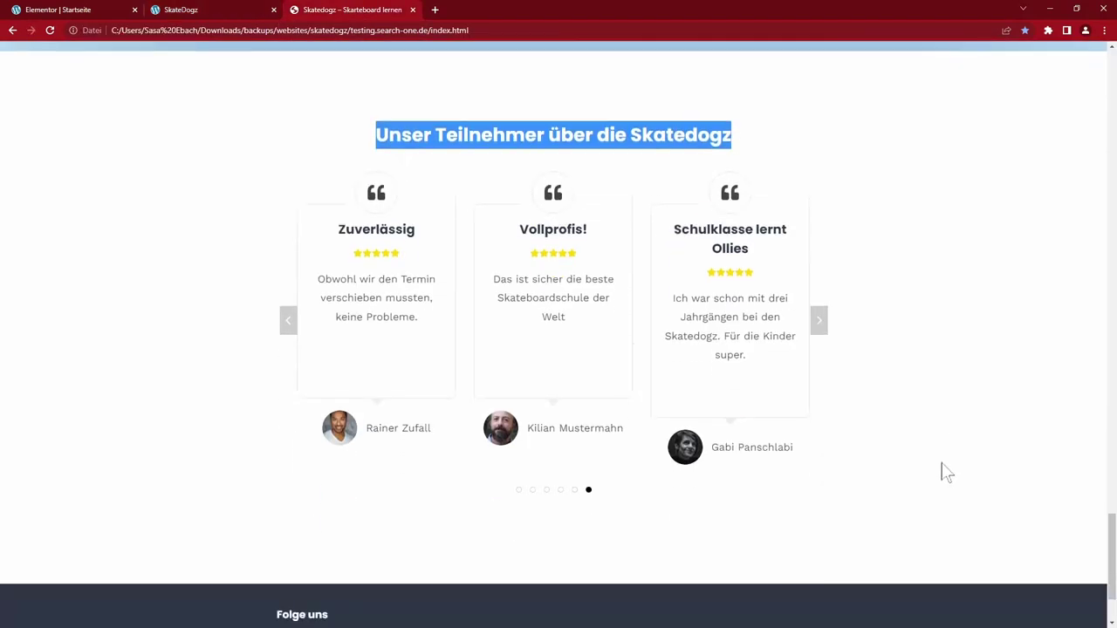
{"action": "left_click", "coordinate": [859, 255]}
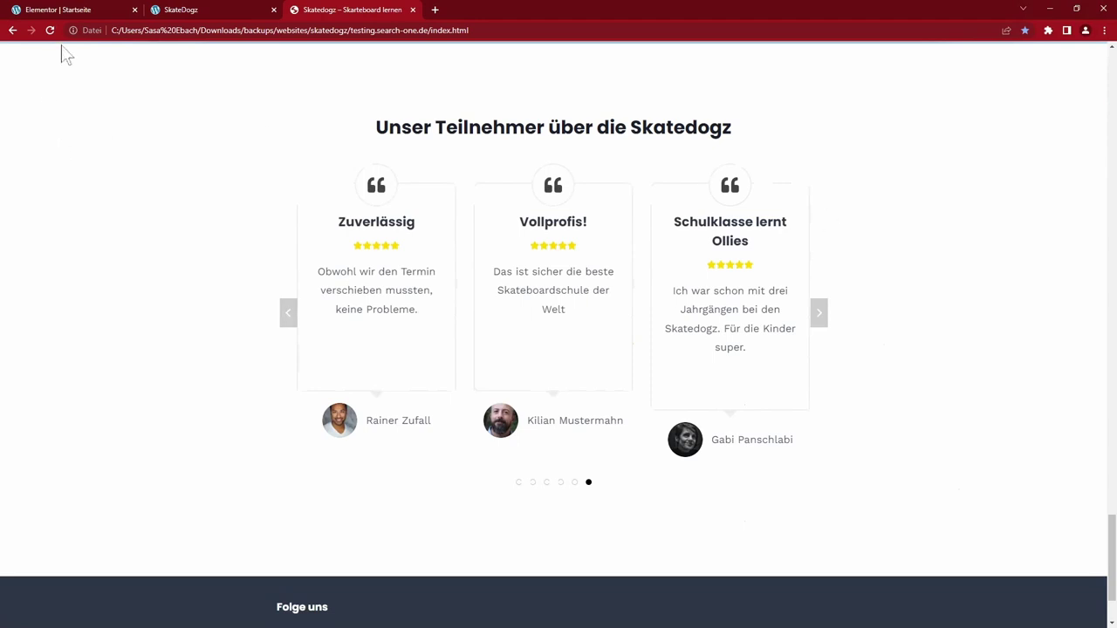
{"action": "left_click", "coordinate": [75, 11]}
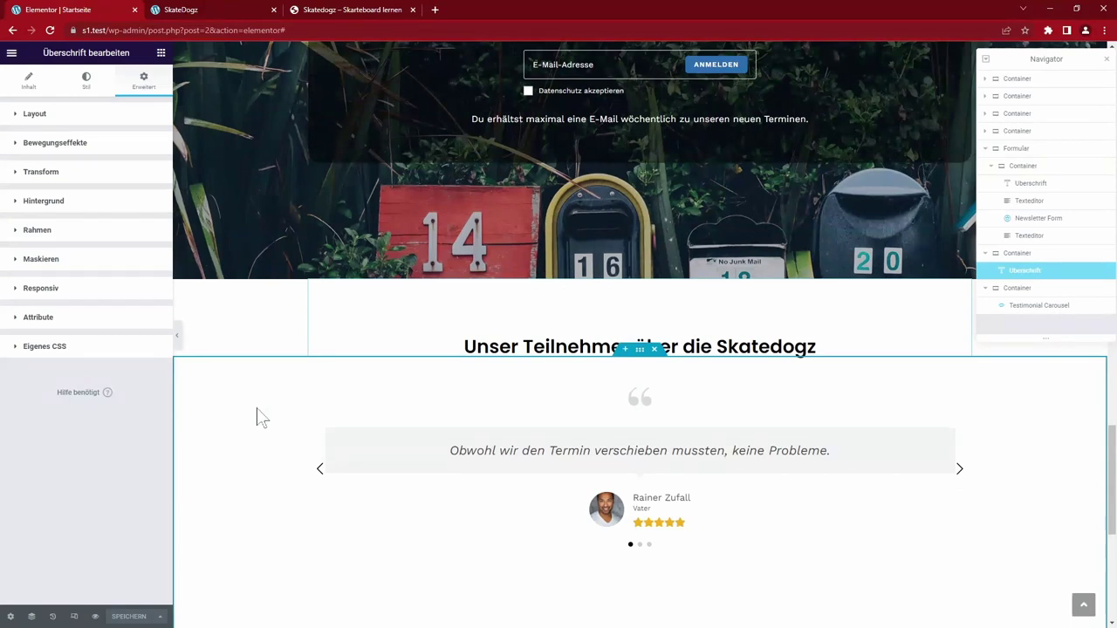
{"action": "left_click", "coordinate": [160, 53]}
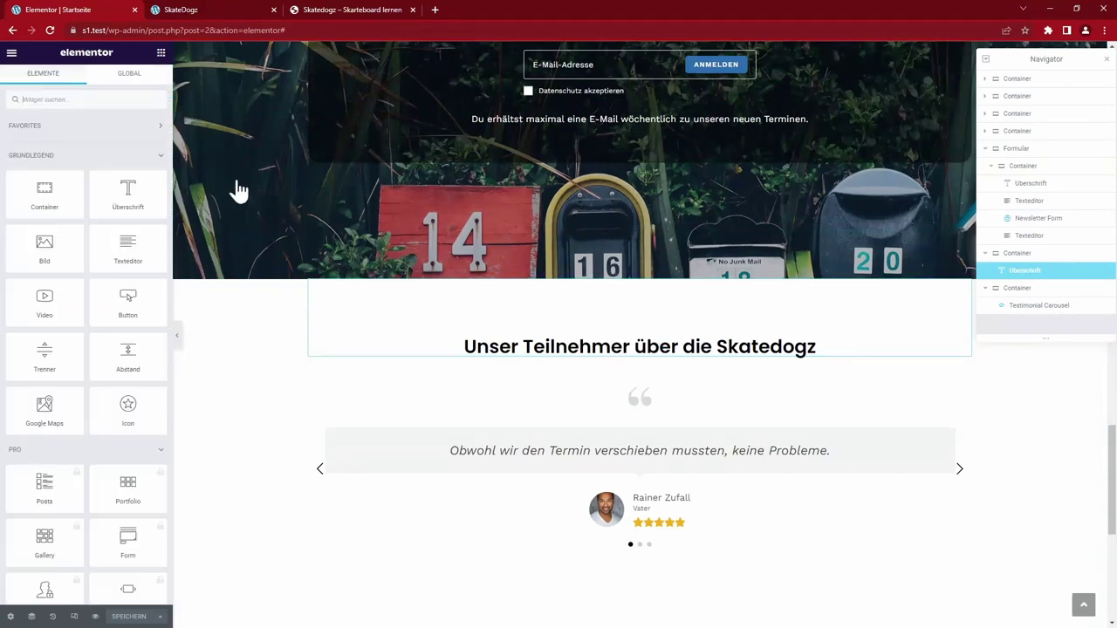
{"action": "left_click", "coordinate": [129, 478]}
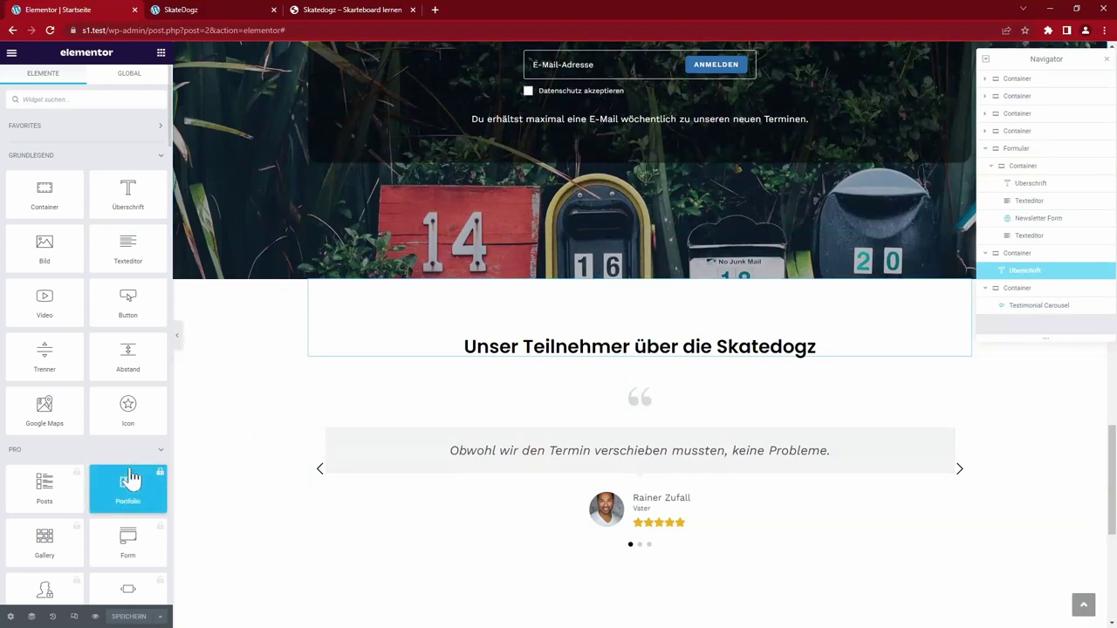
{"action": "scroll", "coordinate": [130, 478], "scroll_direction": "down", "scroll_amount": 15}
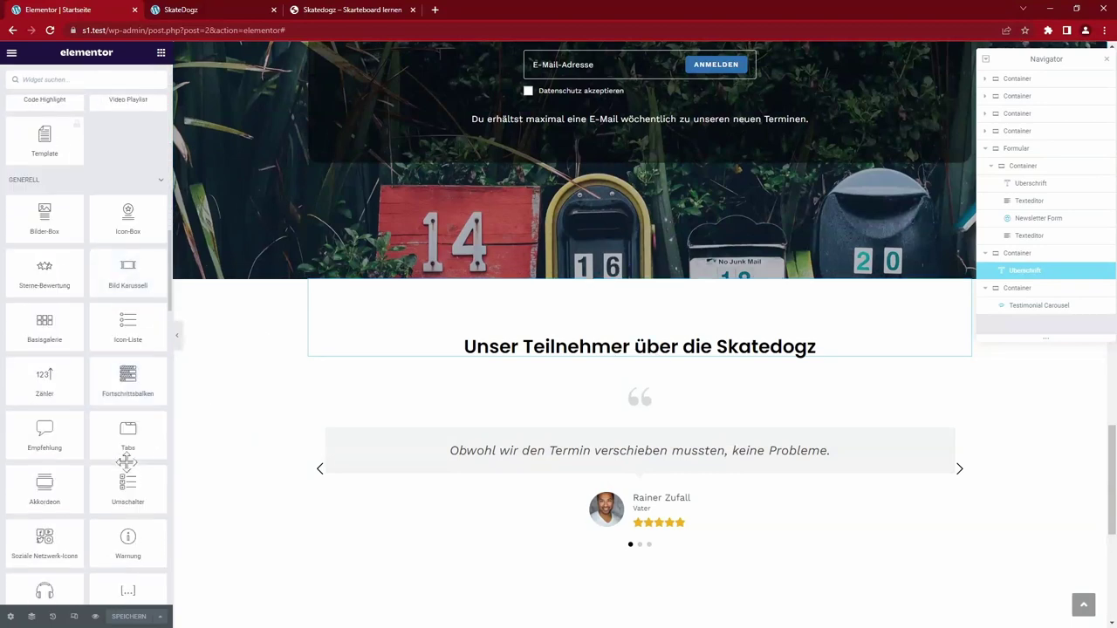
{"action": "left_click", "coordinate": [125, 456]}
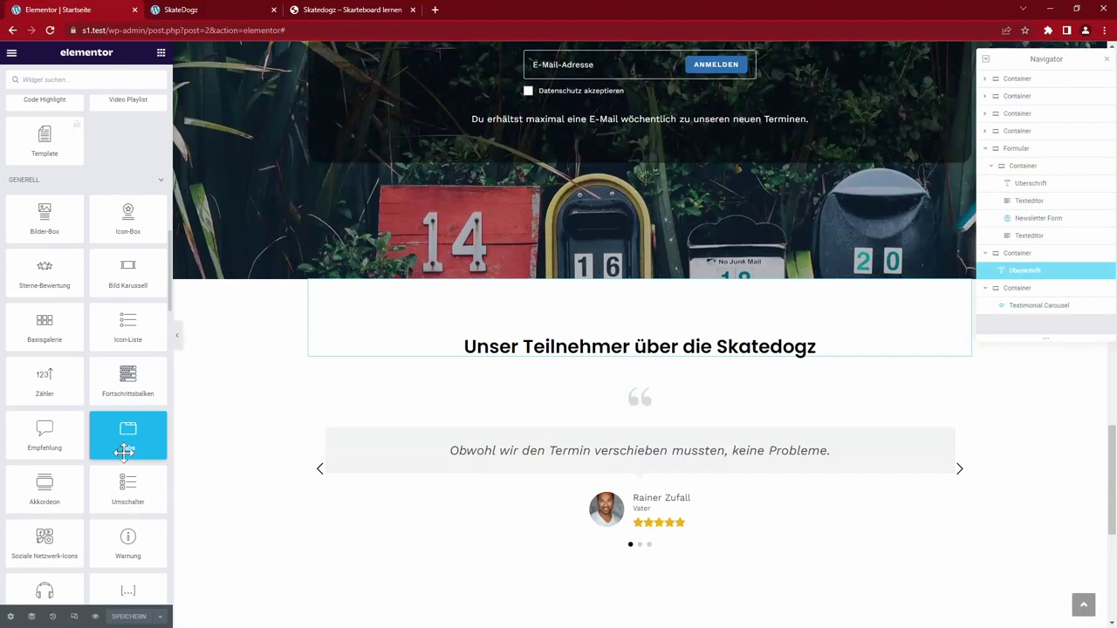
{"action": "left_click_drag", "start_coordinate": [124, 451], "coordinate": [98, 414]}
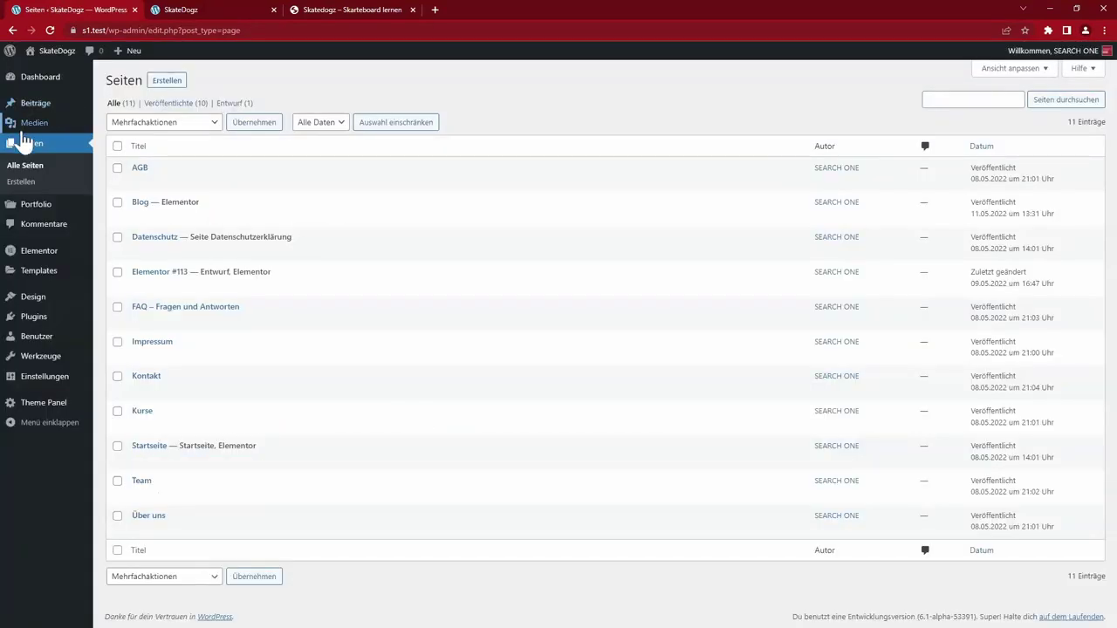
- Open Browse Ocean Images in the WordPress media area and examine its Flaticon and Freepik image searches
{"action": "mouse_move", "coordinate": [22, 133]}
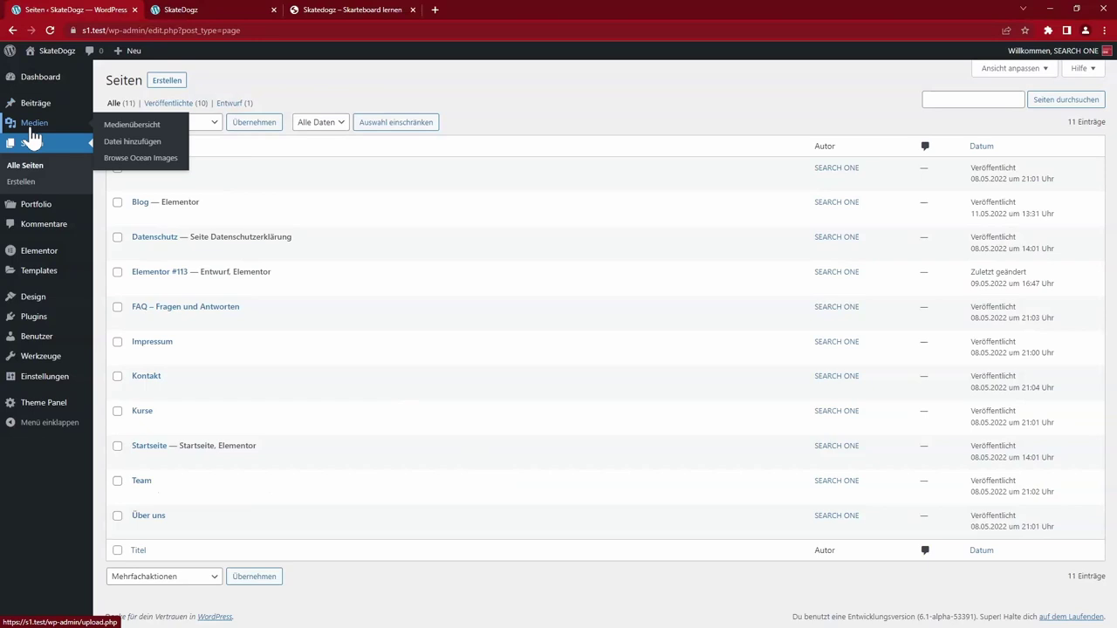
{"action": "left_click", "coordinate": [128, 161]}
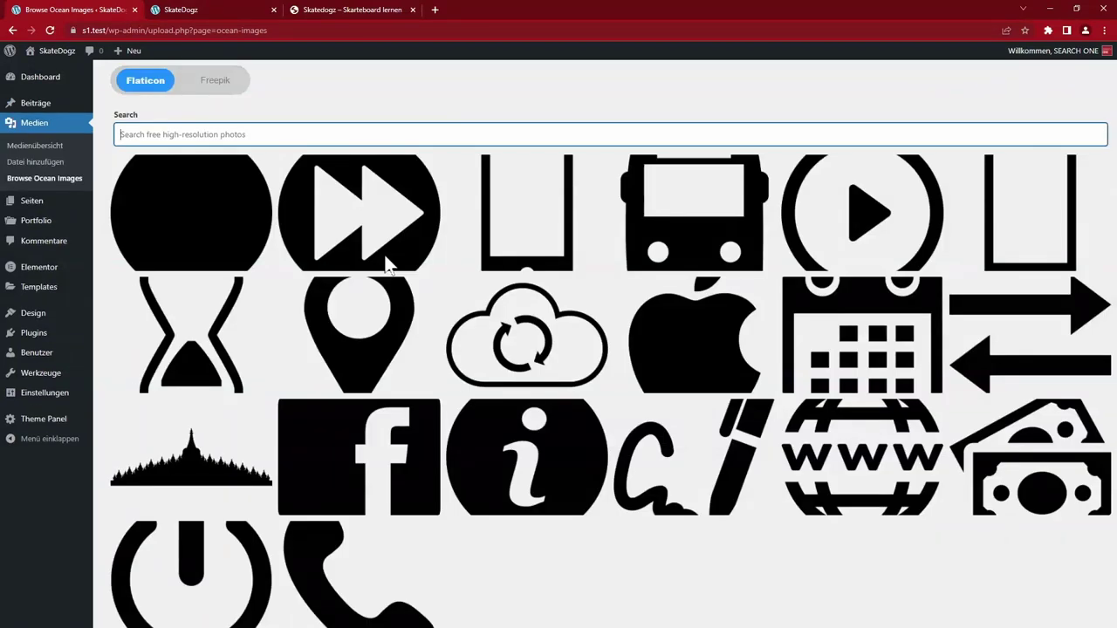
{"action": "left_click", "coordinate": [285, 133]}
{"action": "left_click", "coordinate": [217, 82]}
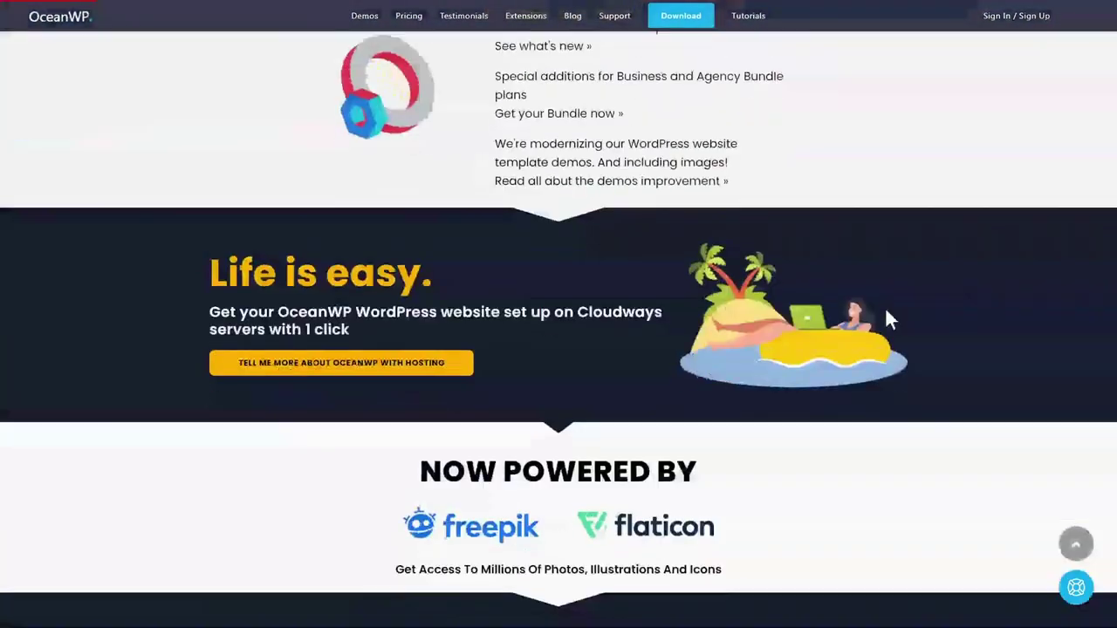
- Look through the OceanWP homepage, open its pricing page and compare the features of the Personal, Business and Agency plans
{"action": "scroll", "coordinate": [885, 306], "scroll_direction": "down", "scroll_amount": 6}
{"action": "scroll", "coordinate": [887, 311], "scroll_direction": "down", "scroll_amount": 9}
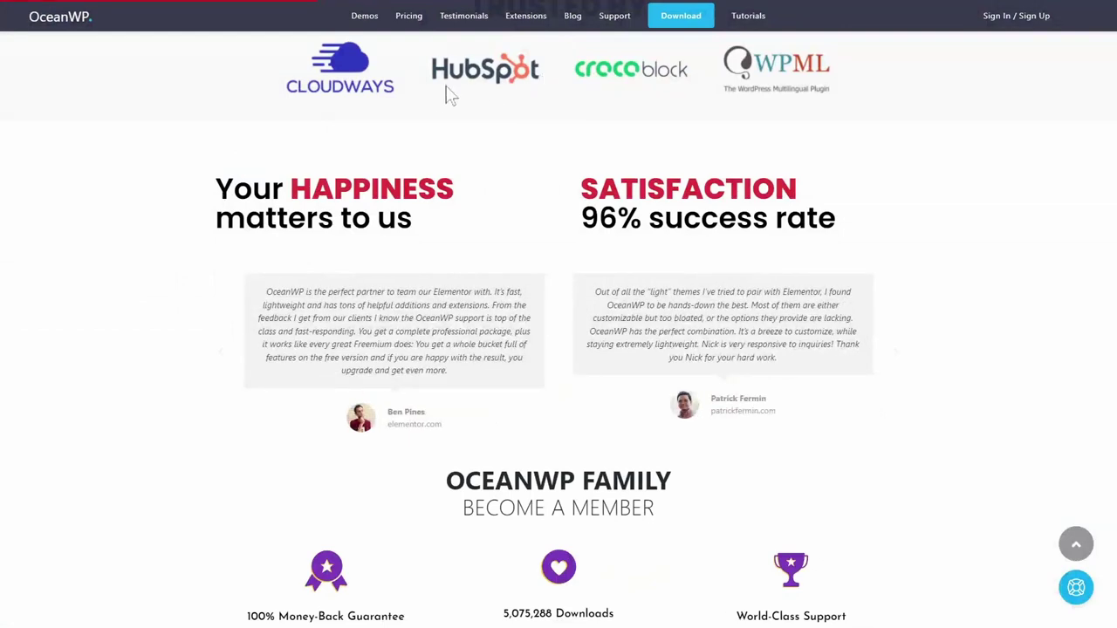
{"action": "left_click", "coordinate": [410, 20]}
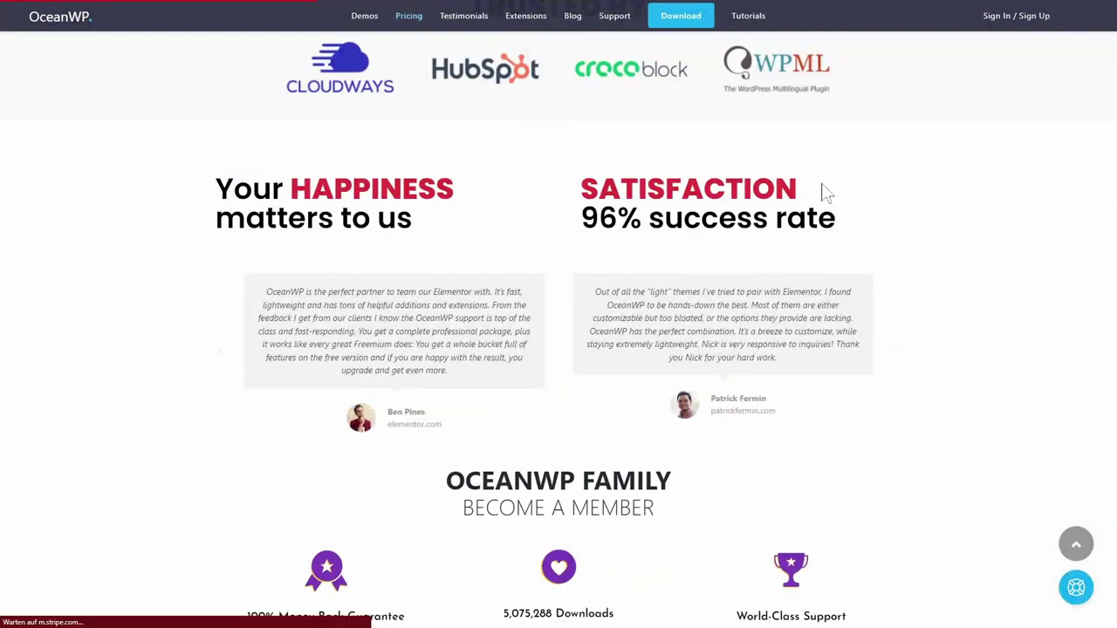
{"action": "scroll", "coordinate": [960, 349], "scroll_direction": "down", "scroll_amount": 5}
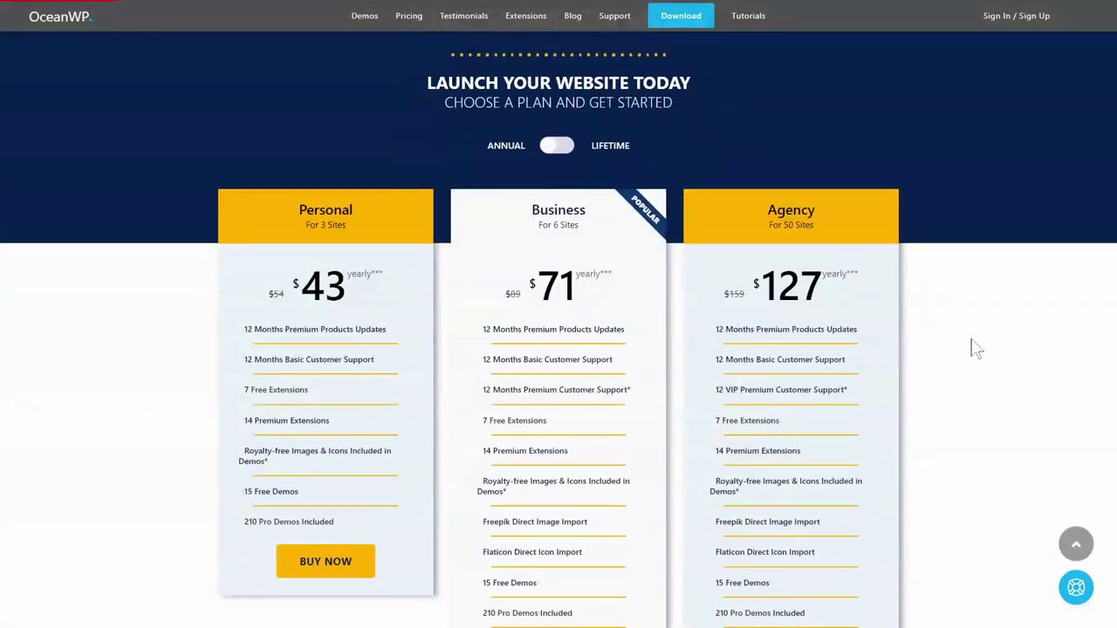
{"action": "scroll", "coordinate": [976, 348], "scroll_direction": "down", "scroll_amount": 1}
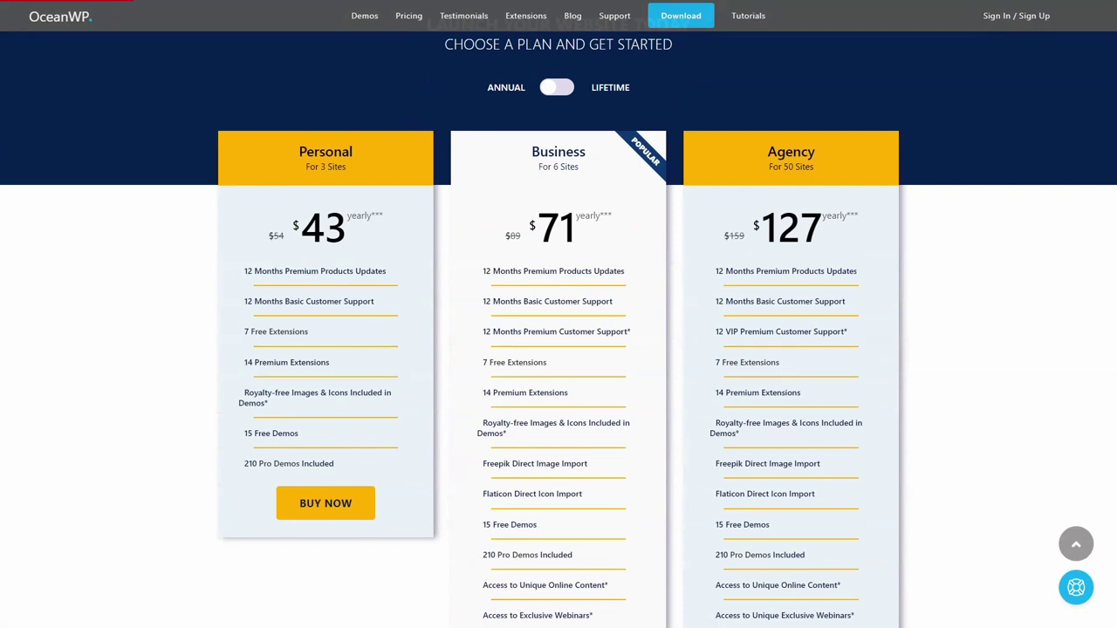
{"action": "left_click_drag", "start_coordinate": [243, 395], "coordinate": [281, 417]}
{"action": "left_click", "coordinate": [281, 417]}
{"action": "scroll", "coordinate": [999, 408], "scroll_direction": "down", "scroll_amount": 1}
{"action": "scroll", "coordinate": [999, 409], "scroll_direction": "down", "scroll_amount": 3}
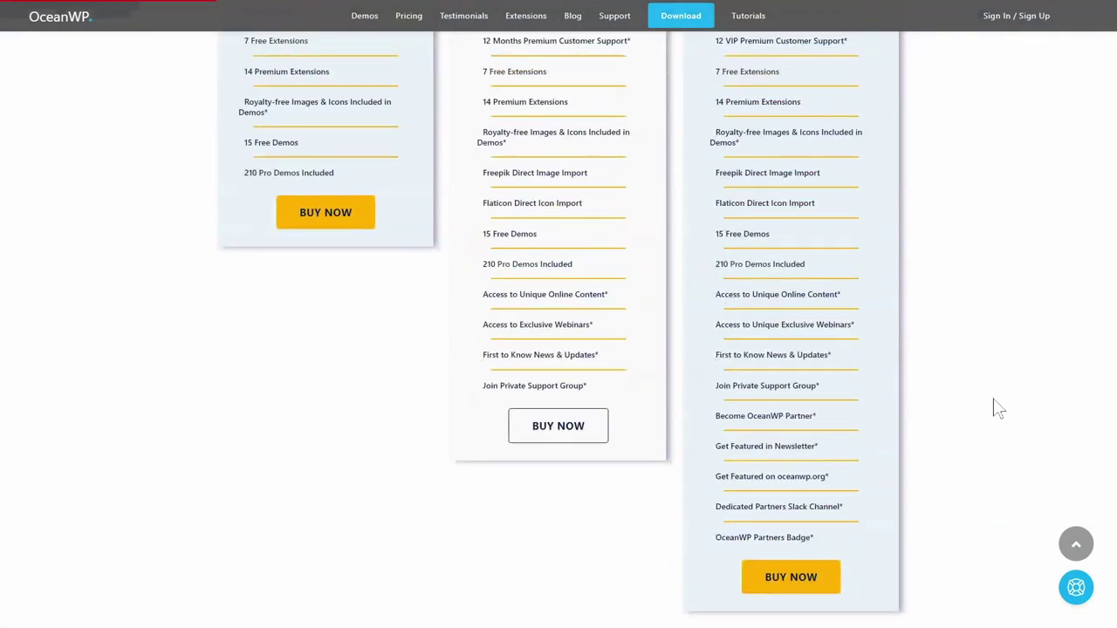
- Review the bundle benefits, money-back guarantee and price notes below the plans, and survey the available OceanWP extensions
{"action": "scroll", "coordinate": [1000, 409], "scroll_direction": "down", "scroll_amount": 10}
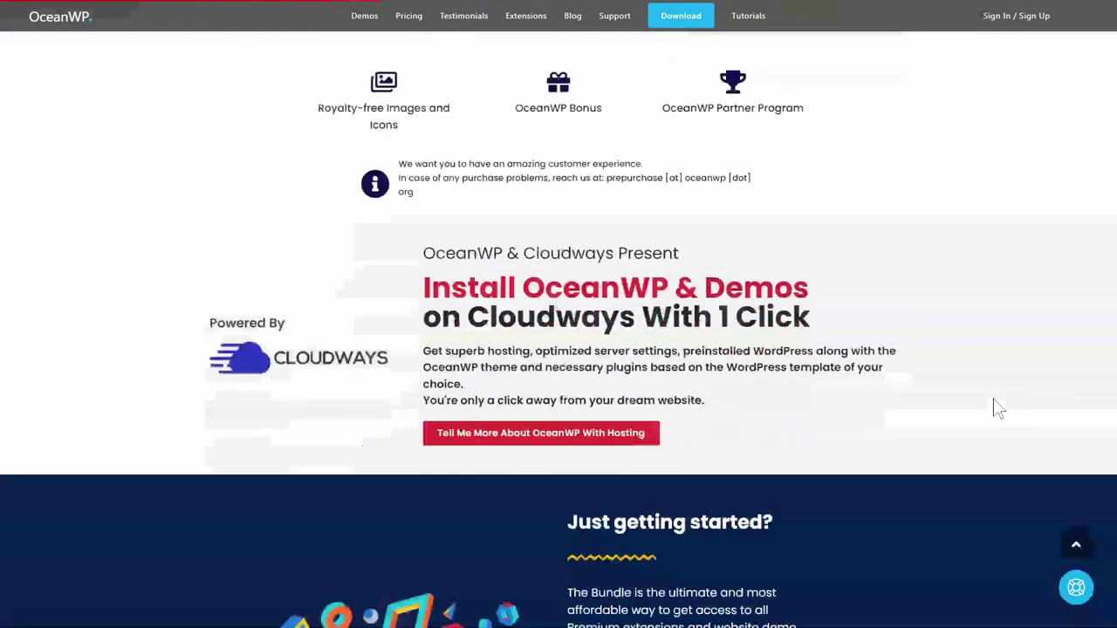
{"action": "scroll", "coordinate": [998, 409], "scroll_direction": "down", "scroll_amount": 3}
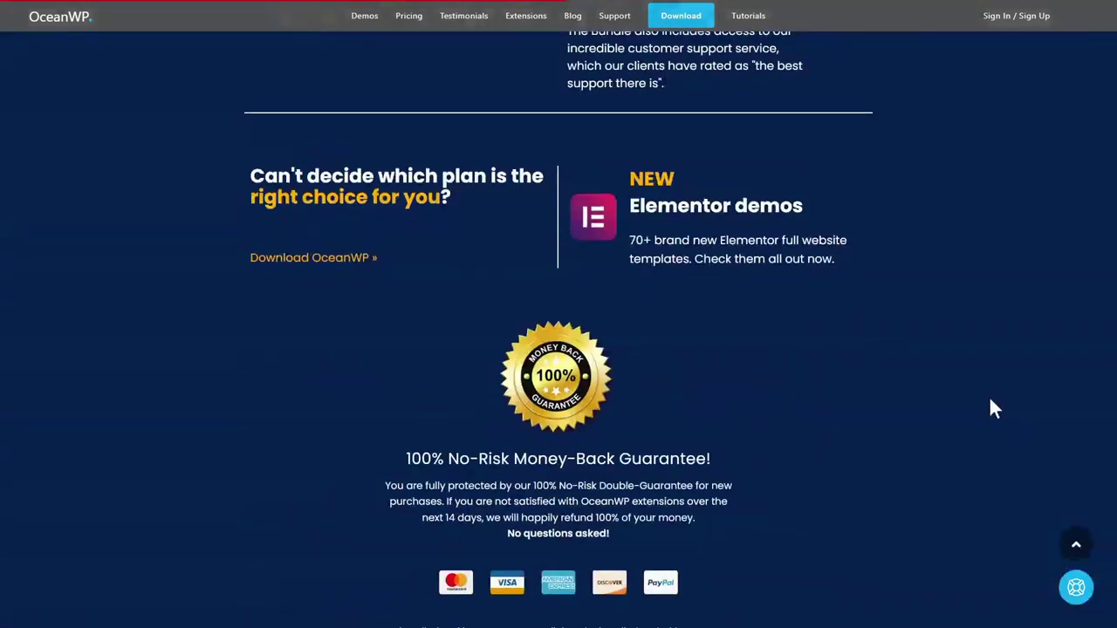
{"action": "scroll", "coordinate": [705, 178], "scroll_direction": "down", "scroll_amount": 1}
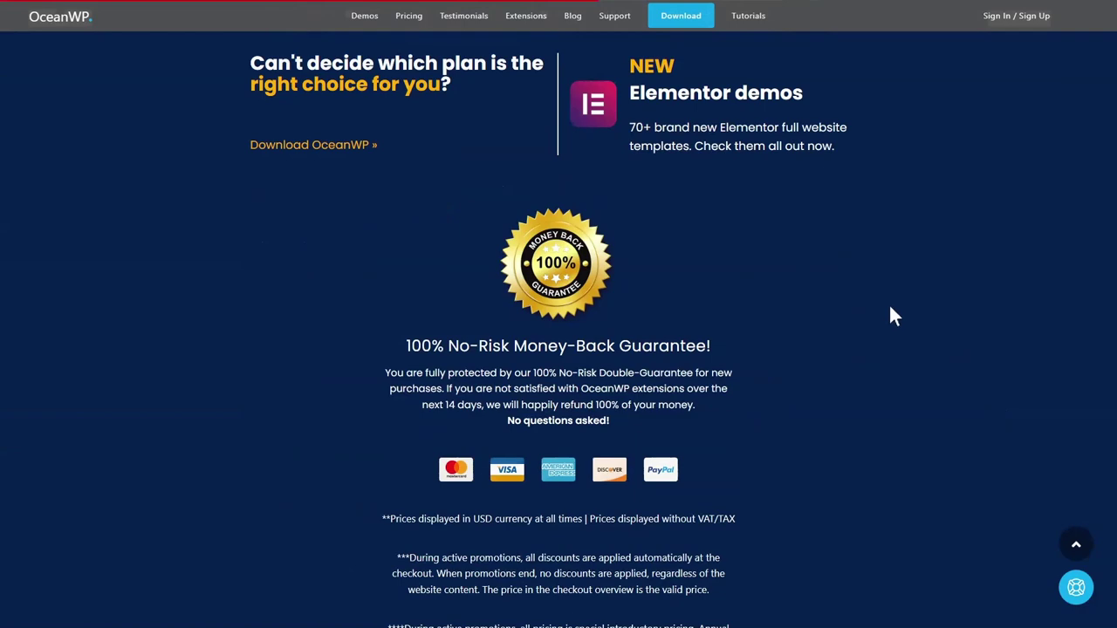
{"action": "scroll", "coordinate": [890, 309], "scroll_direction": "down", "scroll_amount": 15}
{"action": "scroll", "coordinate": [974, 260], "scroll_direction": "down", "scroll_amount": 14}
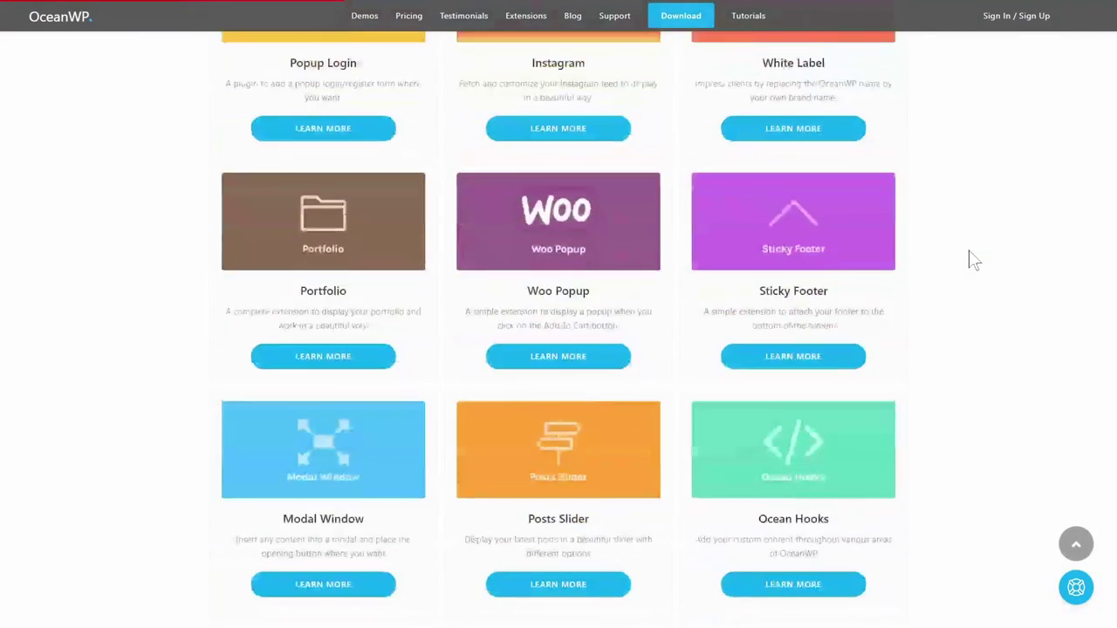